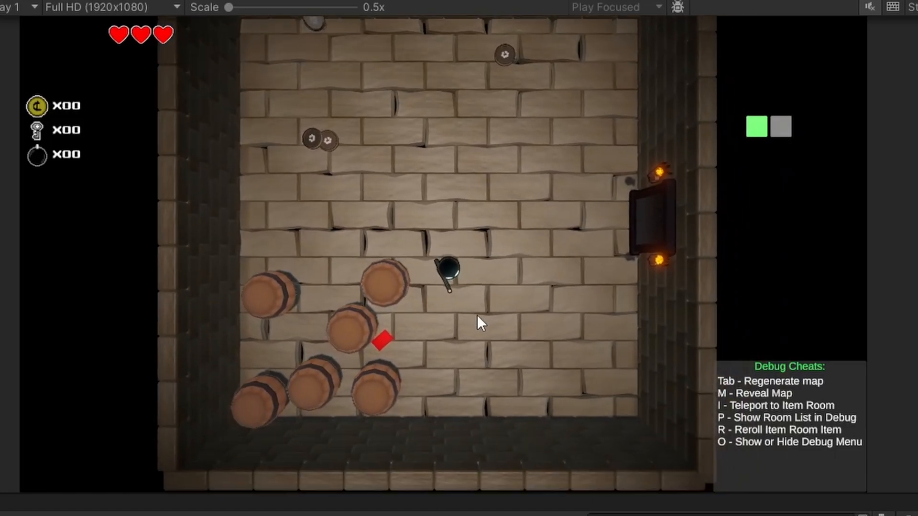
# - Walk around the dungeon room and strike the upper barrel repeatedly to crack its surface
pyautogui.press('w')
pyautogui.press('a')
pyautogui.press('d')
pyautogui.press('s')
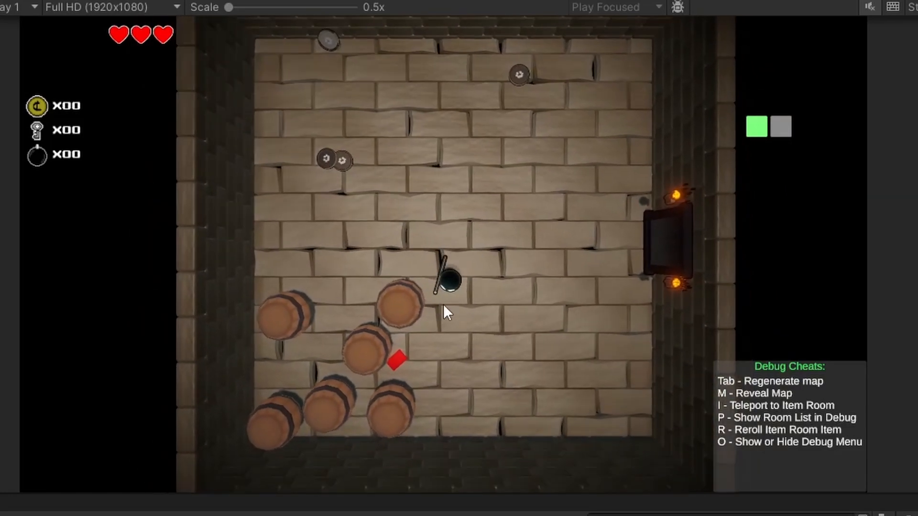
pyautogui.click(417, 266)
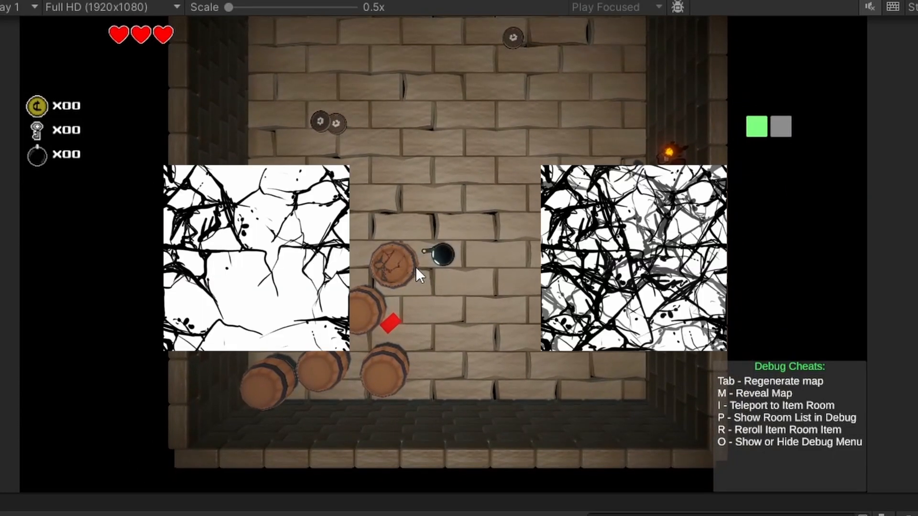
pyautogui.press('s')
pyautogui.press('d')
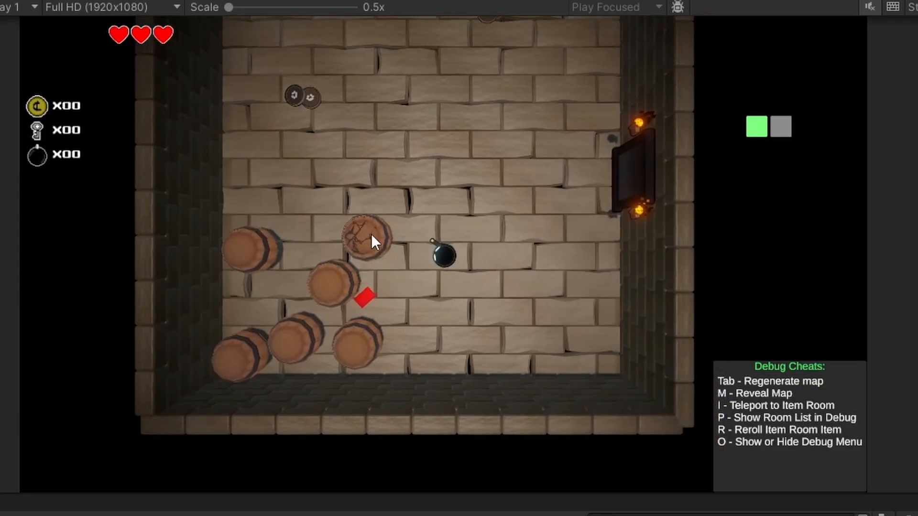
pyautogui.press('w')
pyautogui.press('a')
pyautogui.click(385, 251)
pyautogui.press('s')
pyautogui.press('s')
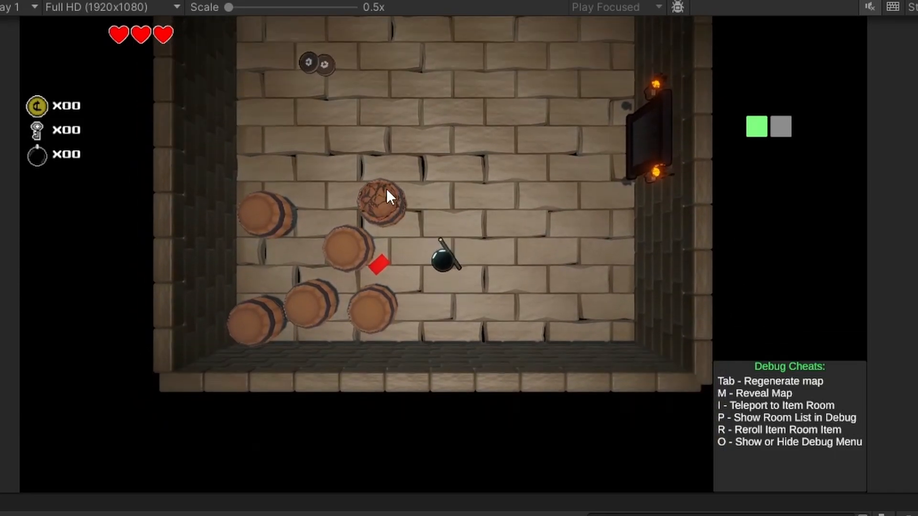
# - Strike the lower barrel beside the red marker until it breaks apart
pyautogui.click(394, 304)
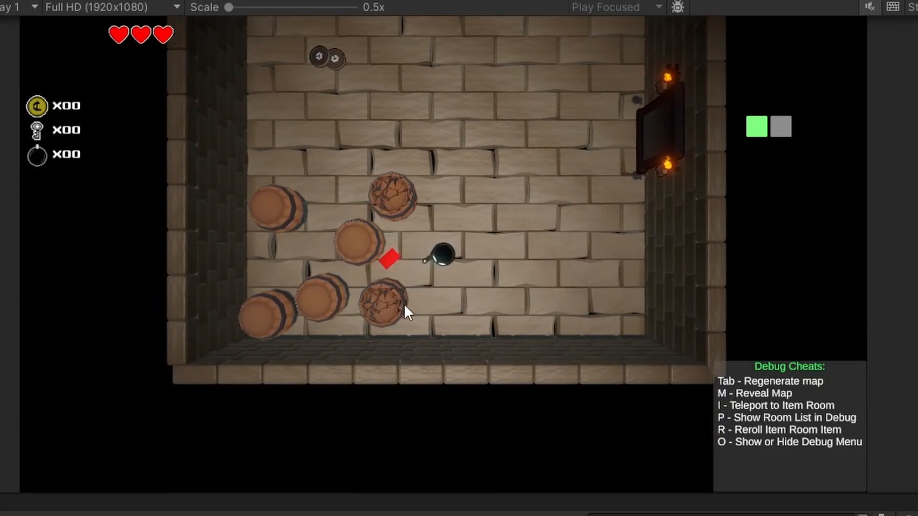
pyautogui.press('s')
pyautogui.click(390, 280)
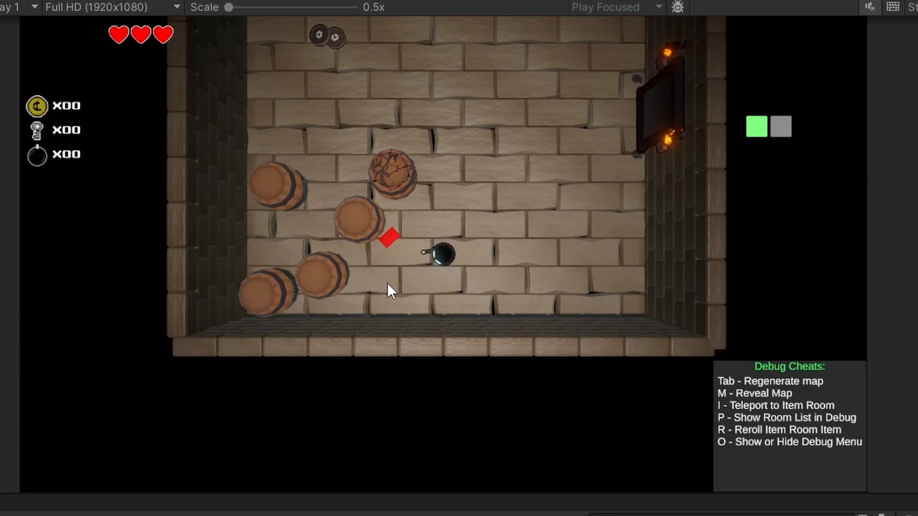
pyautogui.press('w')
pyautogui.press('d')
pyautogui.press('w')
pyautogui.press('a')
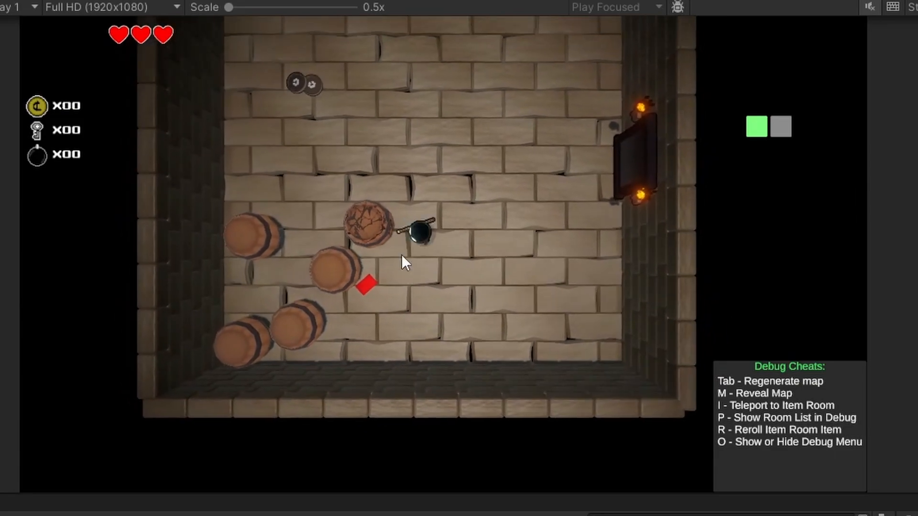
pyautogui.press('w')
pyautogui.press('s')
pyautogui.press('d')
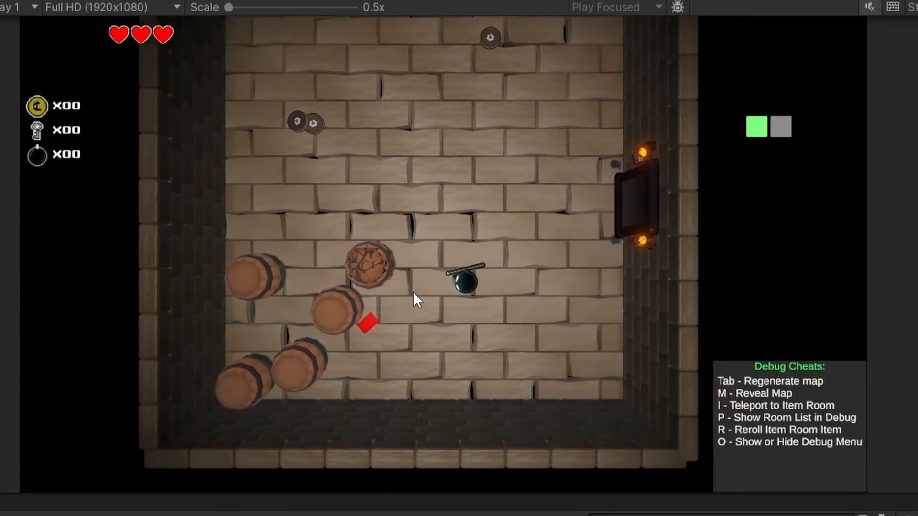
pyautogui.press('a')
pyautogui.press('w')
pyautogui.press('s')
pyautogui.press('d')
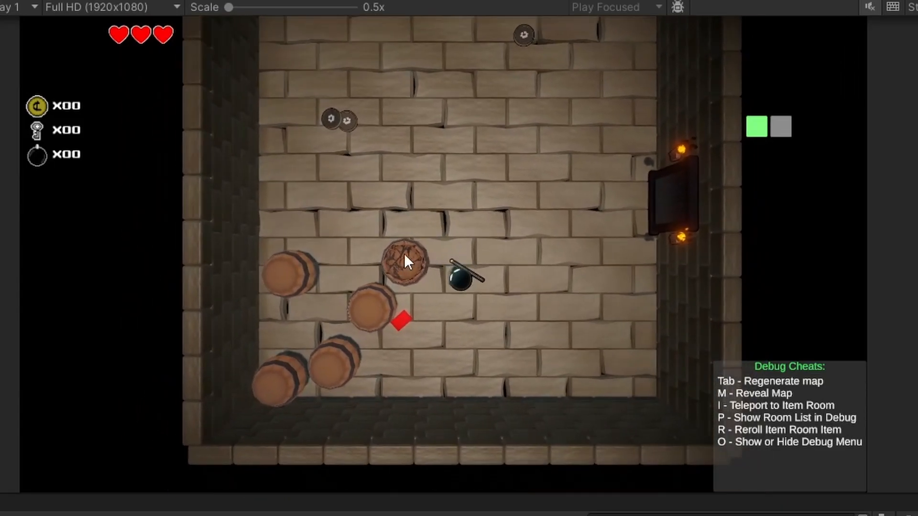
# - Destroy the cracked barrel, the barrel below it and the upper barrel along the west wall
pyautogui.click(397, 244)
pyautogui.press('w')
pyautogui.press('a')
pyautogui.click(405, 309)
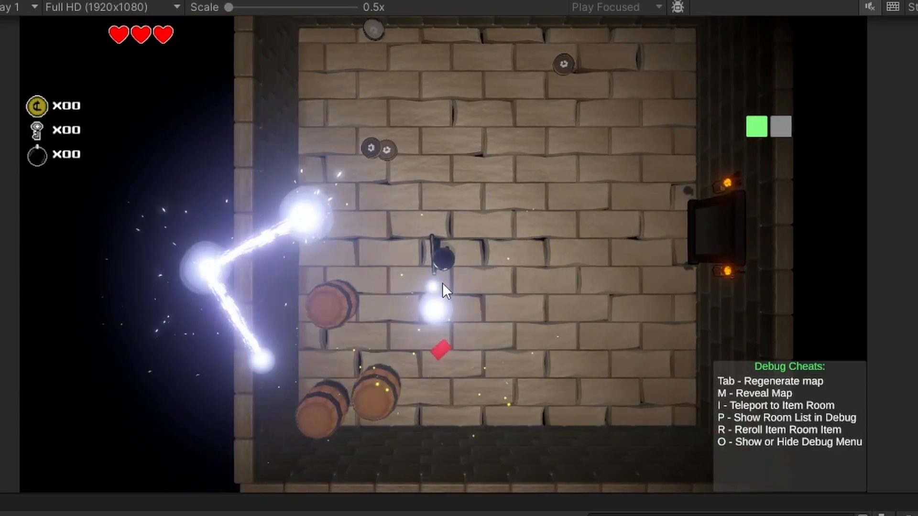
pyautogui.press('a')
pyautogui.click(349, 302)
pyautogui.click(368, 308)
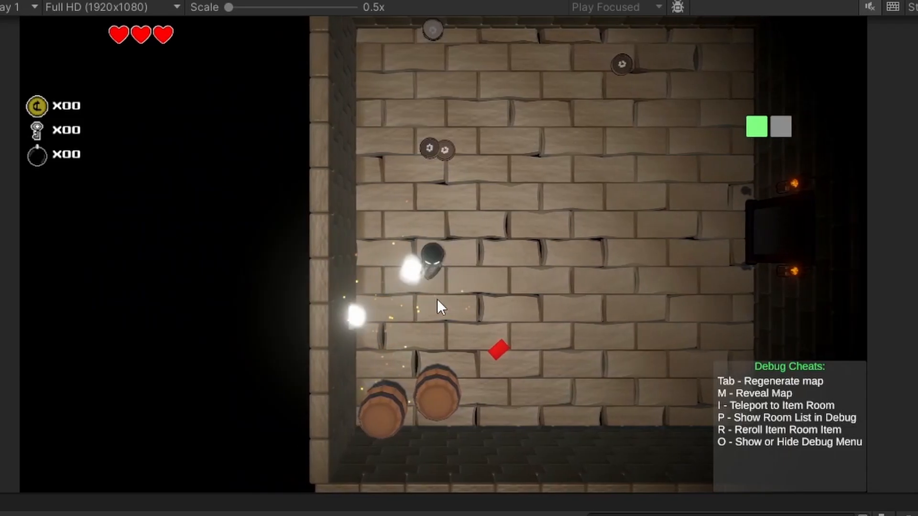
# - Walk through the upper part of the room and collect the coins lying on the floor
pyautogui.press('s')
pyautogui.press('d')
pyautogui.press('w')
pyautogui.press('a')
pyautogui.press('w')
pyautogui.press('d')
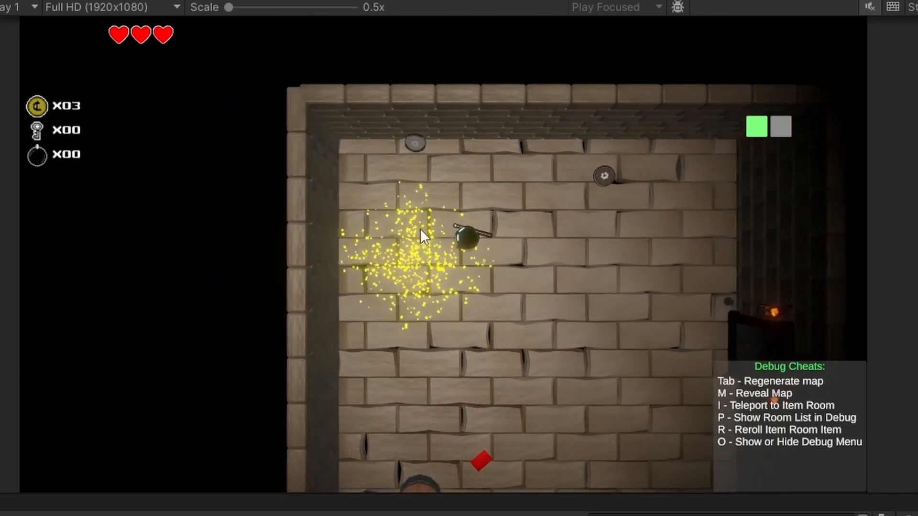
pyautogui.press('a')
pyautogui.press('d')
pyautogui.press('s')
pyautogui.press('d')
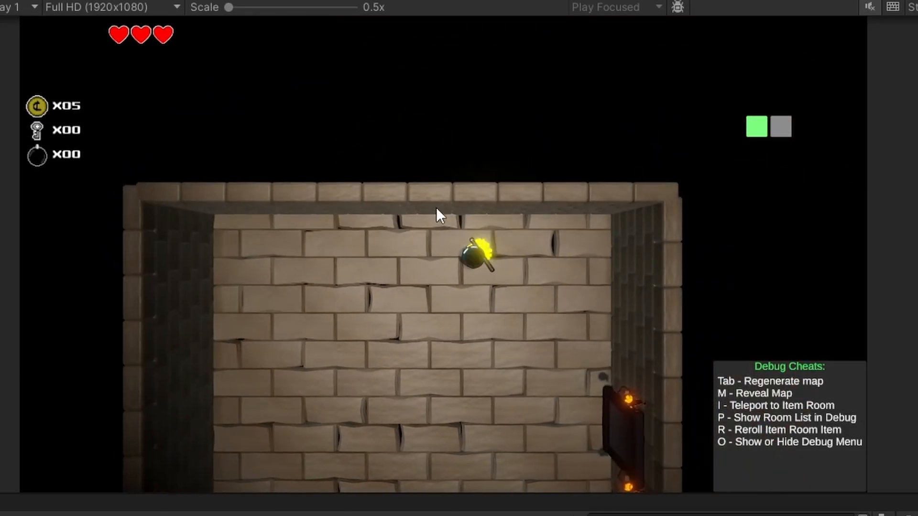
pyautogui.press('s')
pyautogui.press('a')
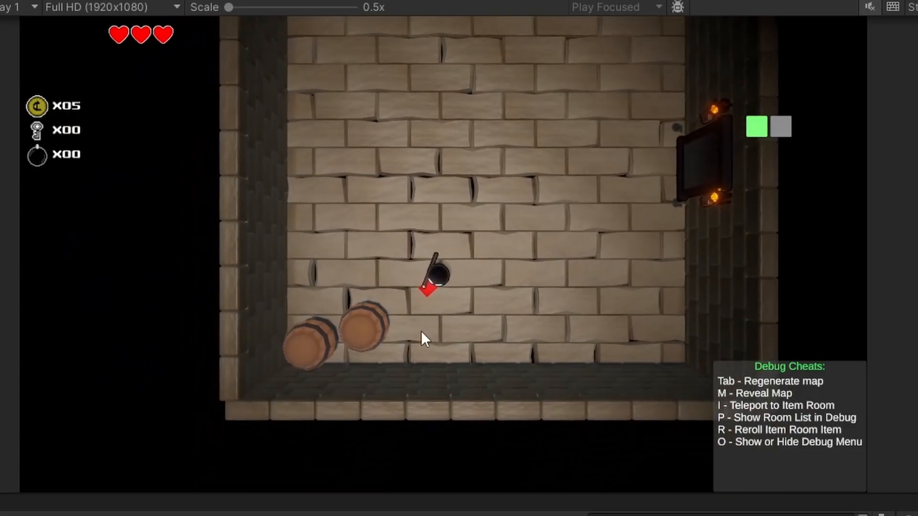
pyautogui.press('w')
pyautogui.press('d')
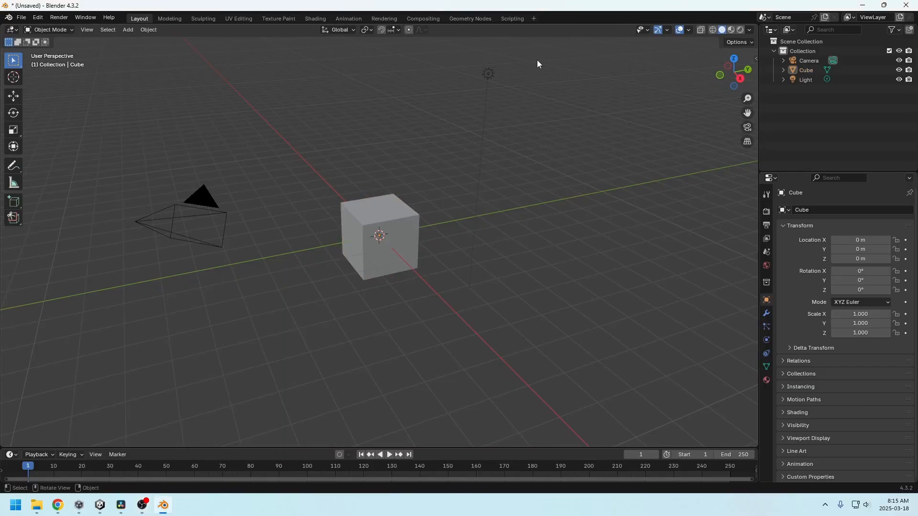
# - In Blender, delete the default camera, cube and light, and add a cylinder mesh
pyautogui.moveTo(541, 57); pyautogui.dragTo(96, 310)
pyautogui.press('Delete')
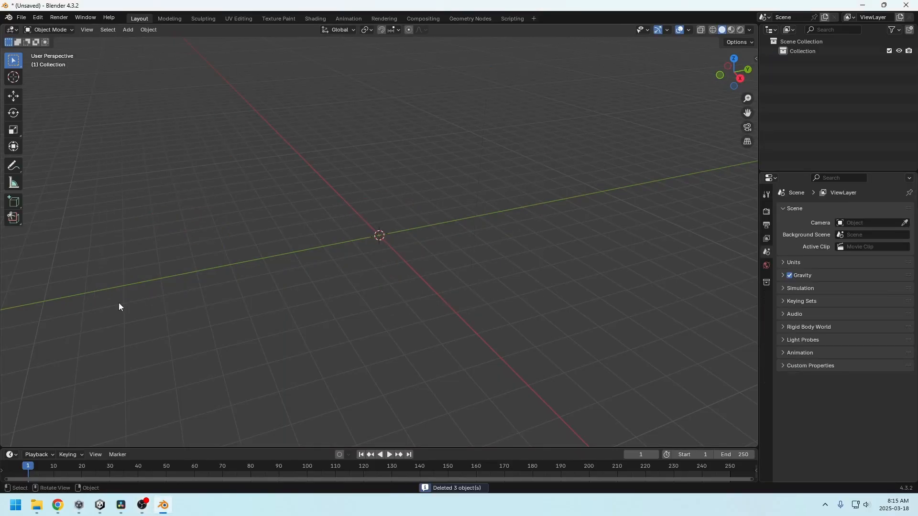
pyautogui.hotkey('shift', 'a')
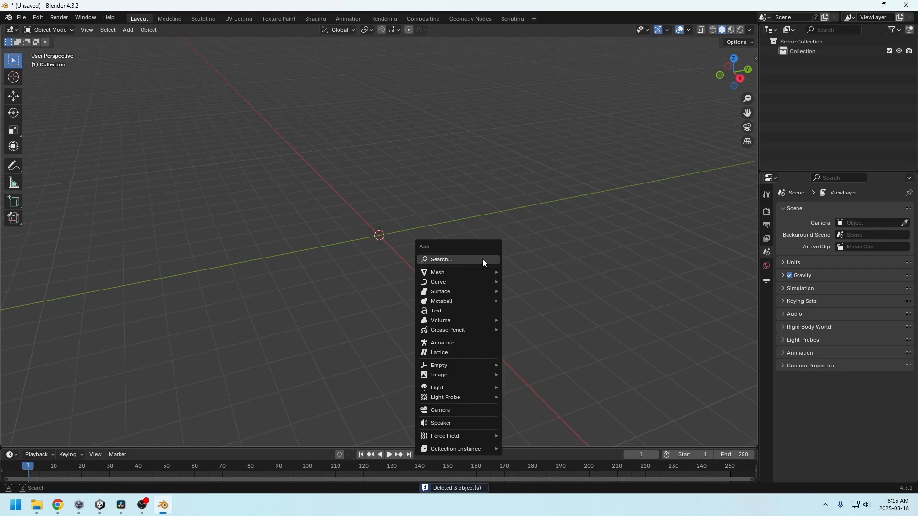
pyautogui.moveTo(490, 276)
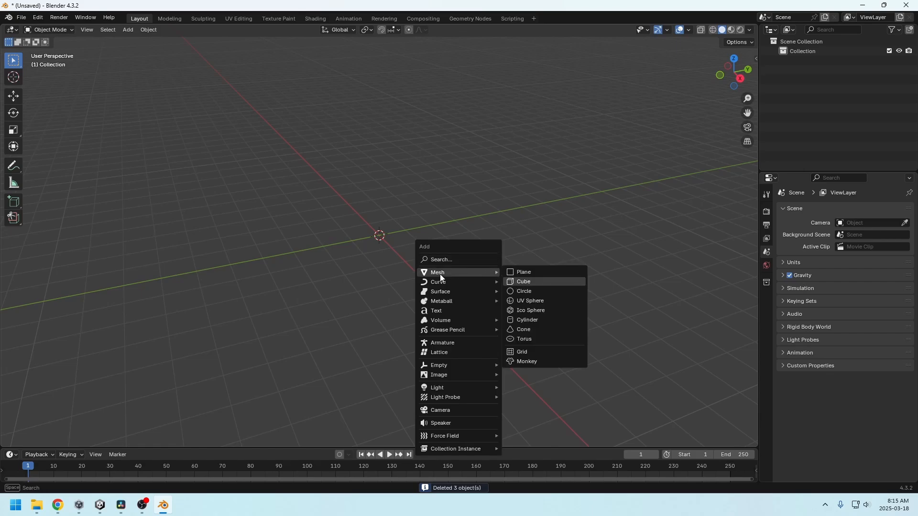
pyautogui.click(528, 320)
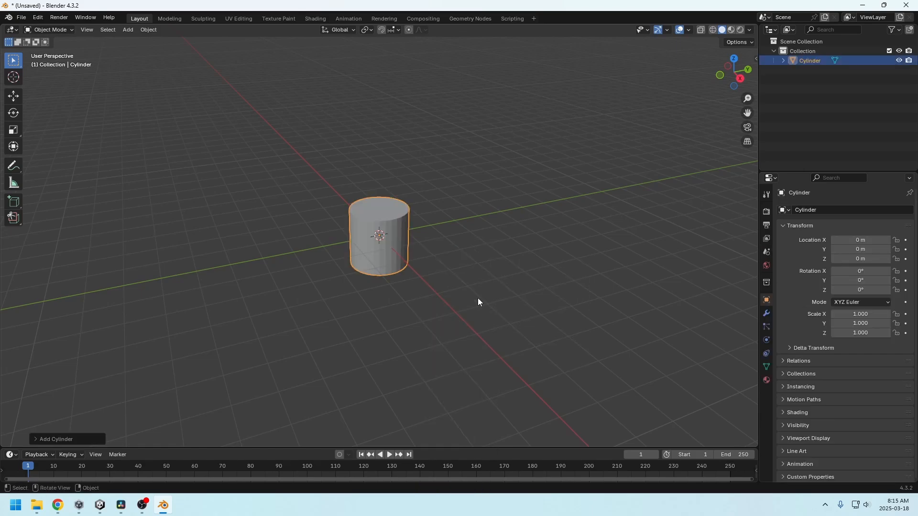
# - Set the new cylinder's vertex count to 12
pyautogui.click(36, 438)
pyautogui.click(133, 322)
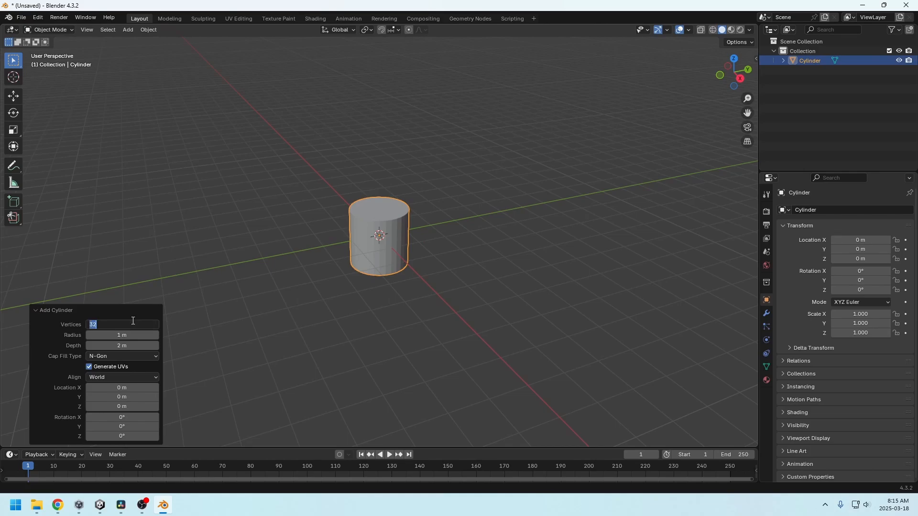
pyautogui.write('12')
pyautogui.press('Return')
pyautogui.moveTo(334, 267); pyautogui.dragTo(364, 236, button='middle')
pyautogui.moveTo(423, 234); pyautogui.dragTo(387, 234, button='middle')
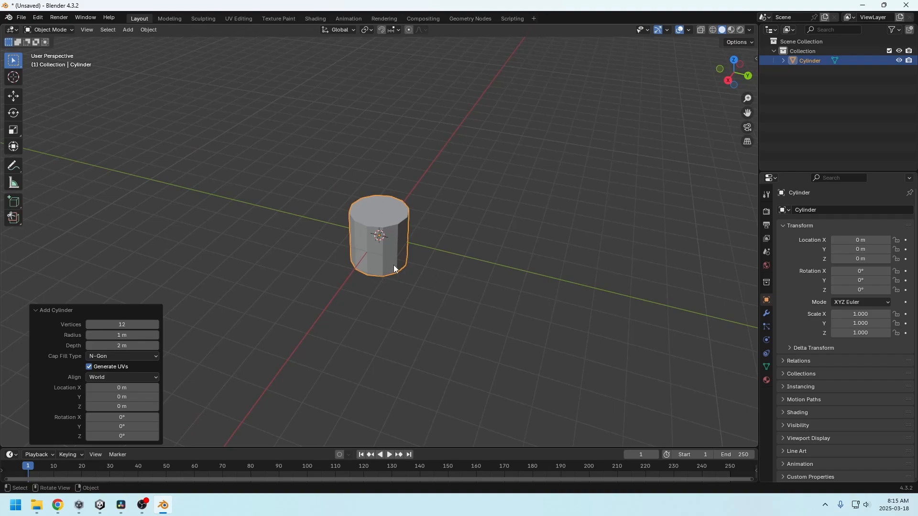
pyautogui.moveTo(395, 268); pyautogui.dragTo(347, 265, button='middle')
# - In Edit Mode, raise the whole cylinder mesh about 1 m along Z so its base sits at the object origin
pyautogui.press('Tab')
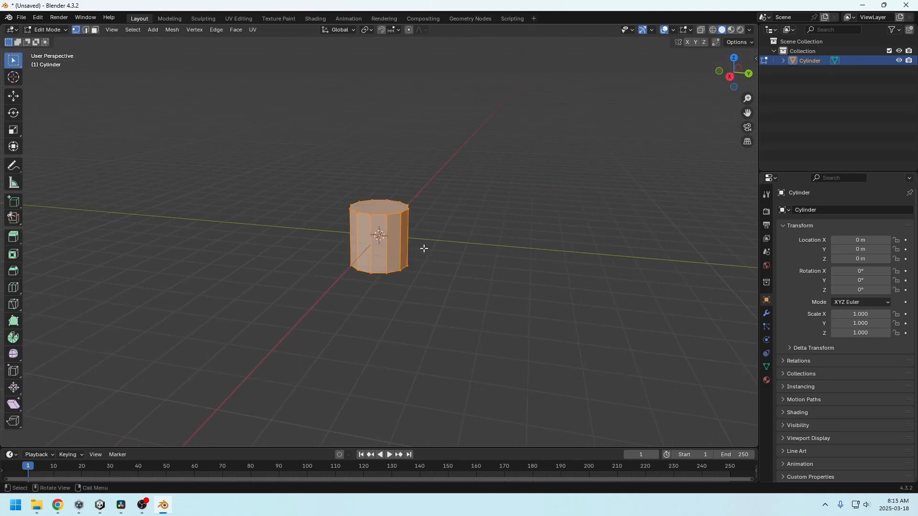
pyautogui.moveTo(449, 261); pyautogui.dragTo(459, 237, button='middle')
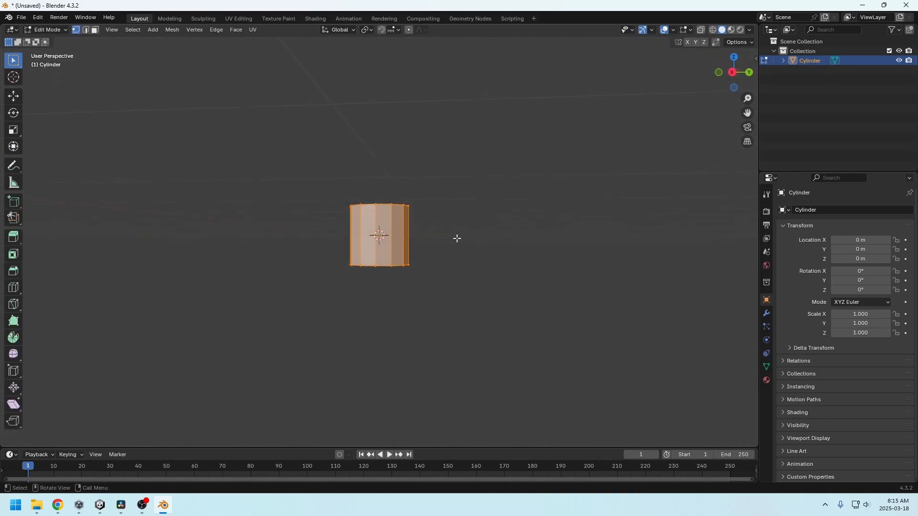
pyautogui.press('g')
pyautogui.press('z')
pyautogui.click(463, 206)
pyautogui.press('KP_1')
pyautogui.press('g')
pyautogui.press('z')
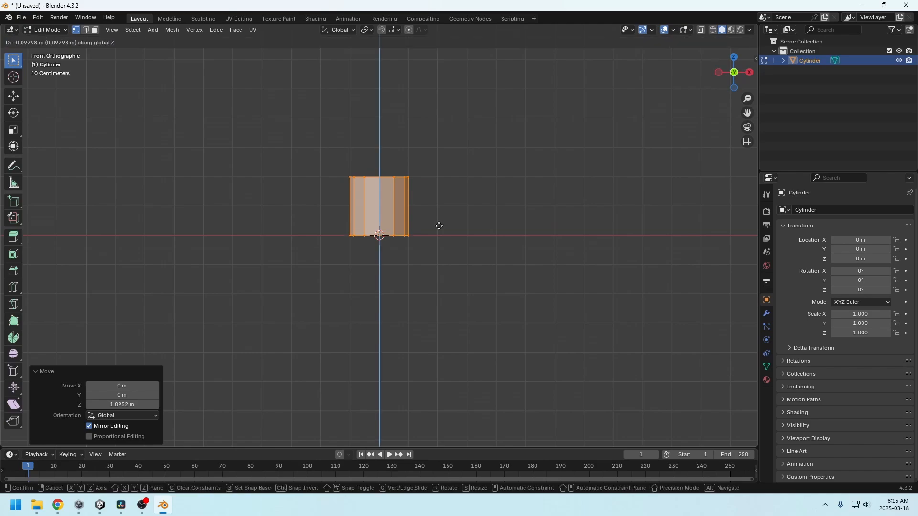
pyautogui.click(438, 225)
pyautogui.moveTo(438, 225); pyautogui.dragTo(369, 254, button='middle')
pyautogui.scroll(4, 389, 249)
pyautogui.moveTo(405, 222)
pyautogui.mouseDown(button='middle')
pyautogui.moveTo(410, 257)
pyautogui.moveTo(393, 231)
pyautogui.mouseUp(button='middle')
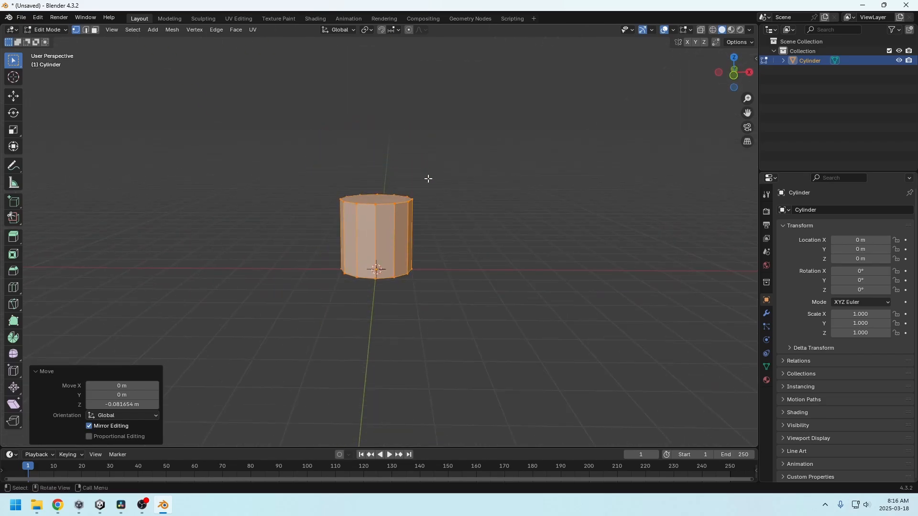
# - Make the cylinder taller by moving its top ring of vertices up about 0.84 m along Z
pyautogui.moveTo(443, 170); pyautogui.dragTo(270, 223)
pyautogui.press('g')
pyautogui.press('z')
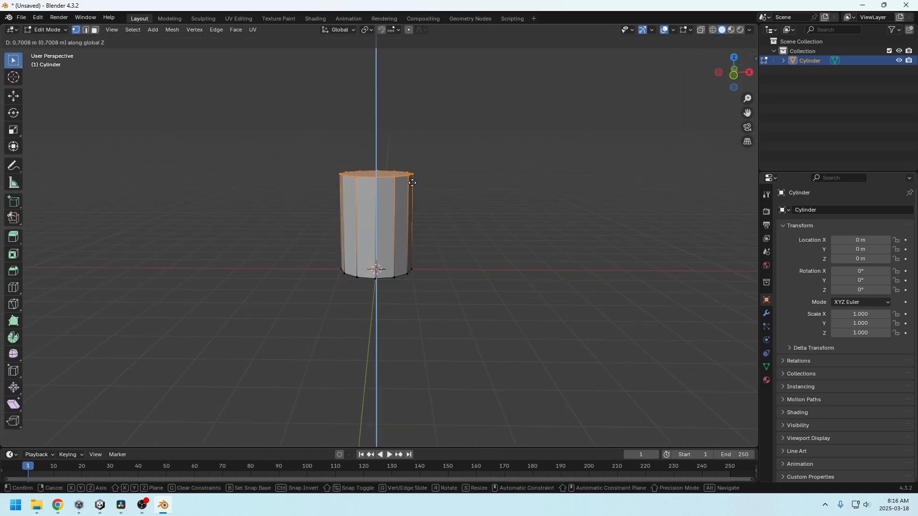
pyautogui.click(403, 238)
pyautogui.keyDown('shift'); pyautogui.moveTo(403, 238); pyautogui.dragTo(428, 238, button='middle'); pyautogui.keyUp('shift')
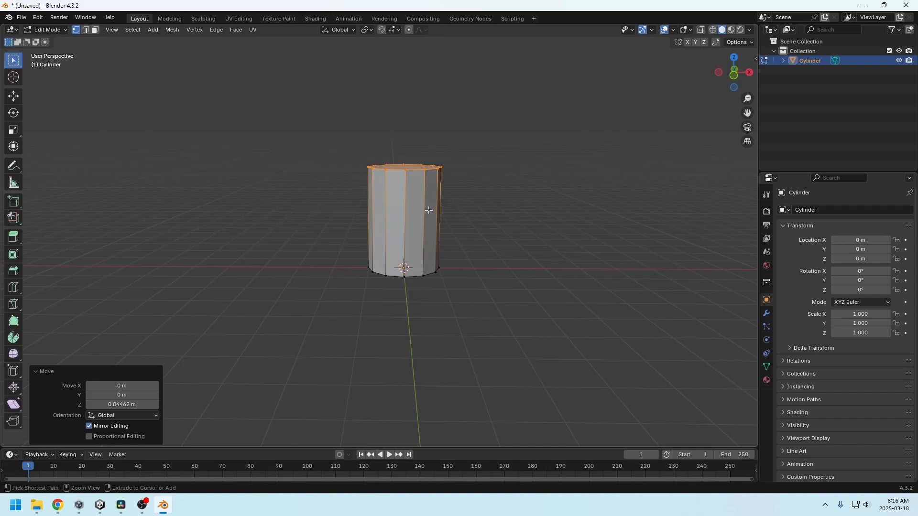
# - Add one centered horizontal loop cut around the cylinder and scale it outward by about 1.67
pyautogui.hotkey('ctrl', 'r')
pyautogui.click(428, 211)
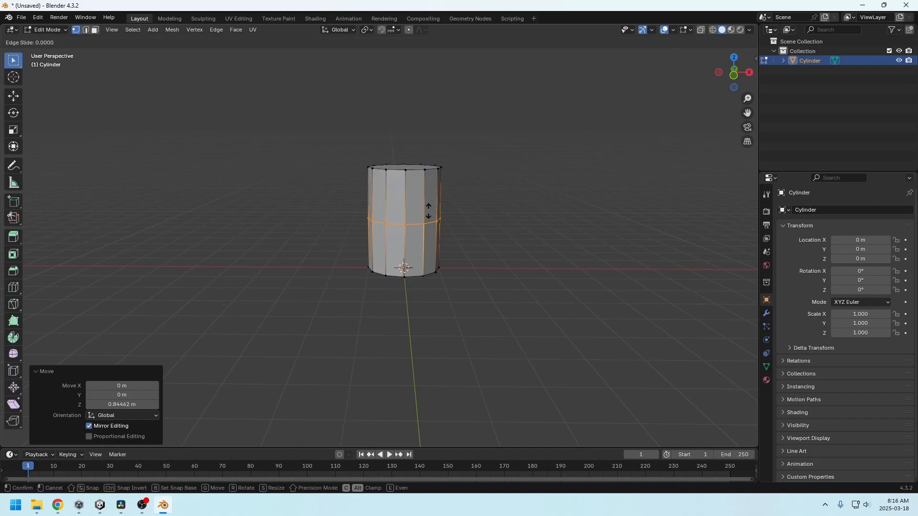
pyautogui.rightClick(428, 211)
pyautogui.press('s')
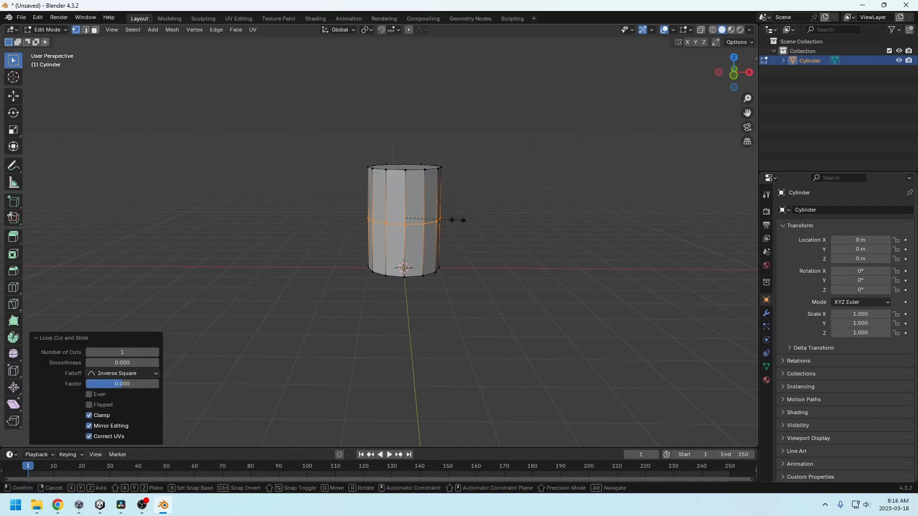
pyautogui.click(490, 228)
pyautogui.moveTo(474, 246)
pyautogui.mouseDown(button='middle')
pyautogui.moveTo(473, 262)
pyautogui.moveTo(470, 247)
pyautogui.mouseUp(button='middle')
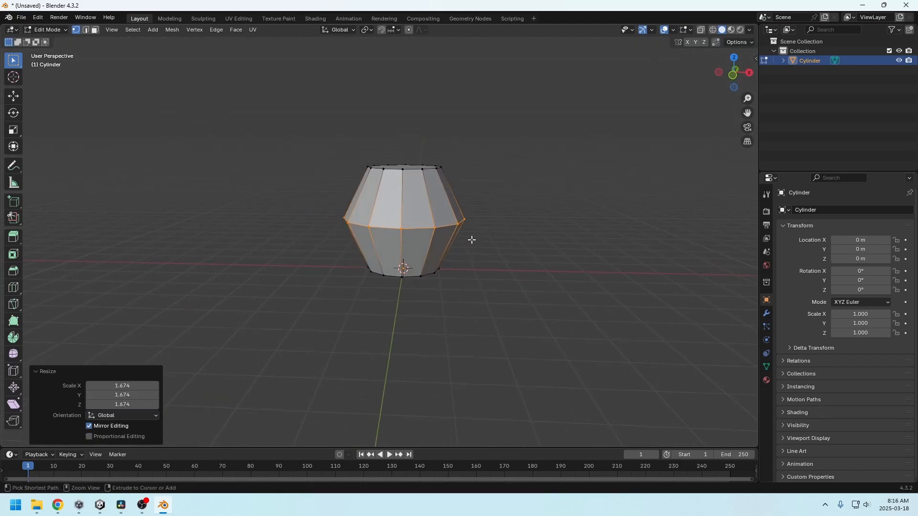
# - Bevel the widened middle loop with a width of about 0.9 m and 3 segments to round the barrel's sides
pyautogui.moveTo(414, 201); pyautogui.dragTo(446, 235, button='middle')
pyautogui.hotkey('ctrl', 'b')
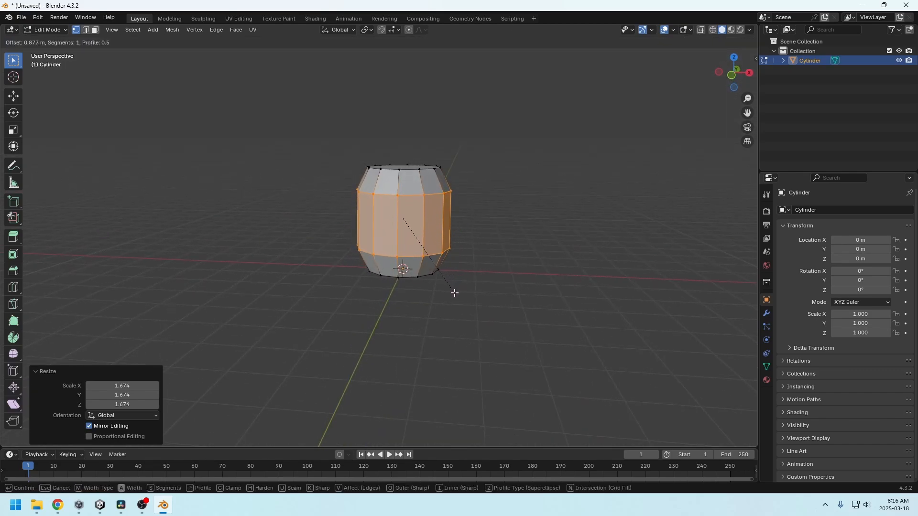
pyautogui.scroll(2, 454, 294)
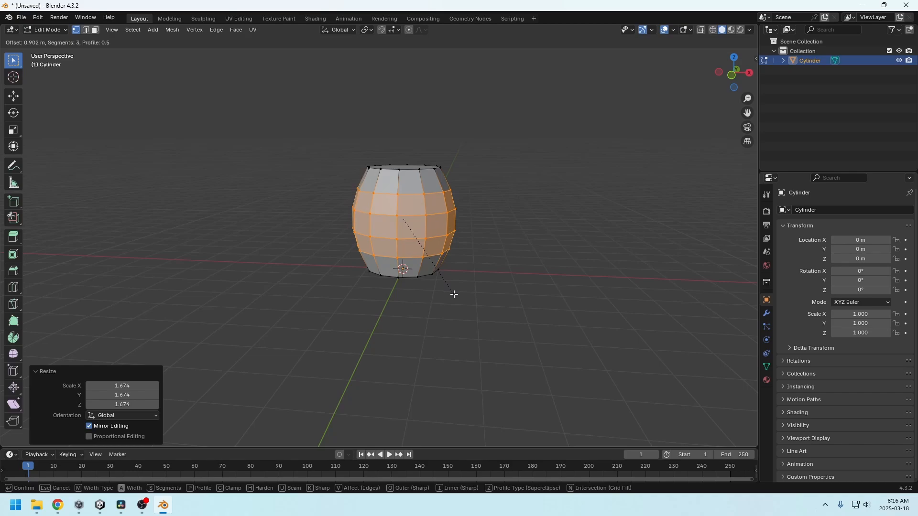
pyautogui.click(454, 294)
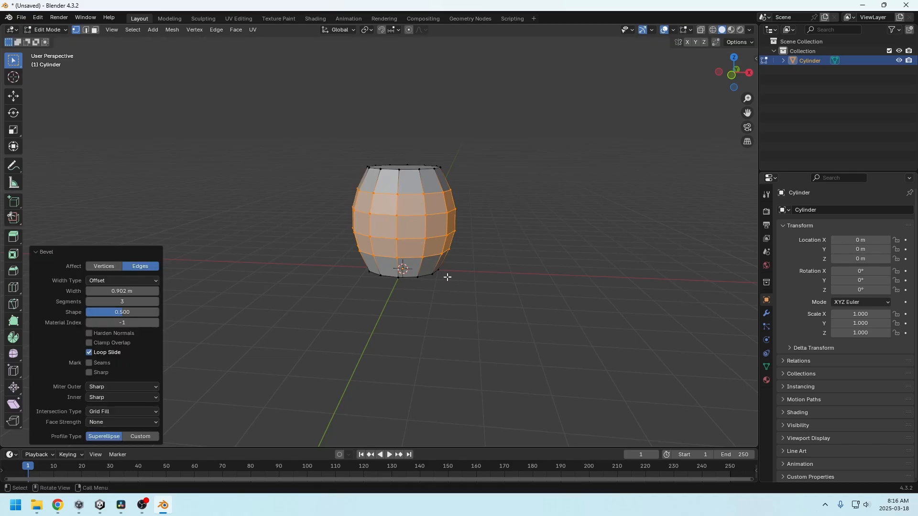
pyautogui.moveTo(446, 277); pyautogui.dragTo(436, 237, button='middle')
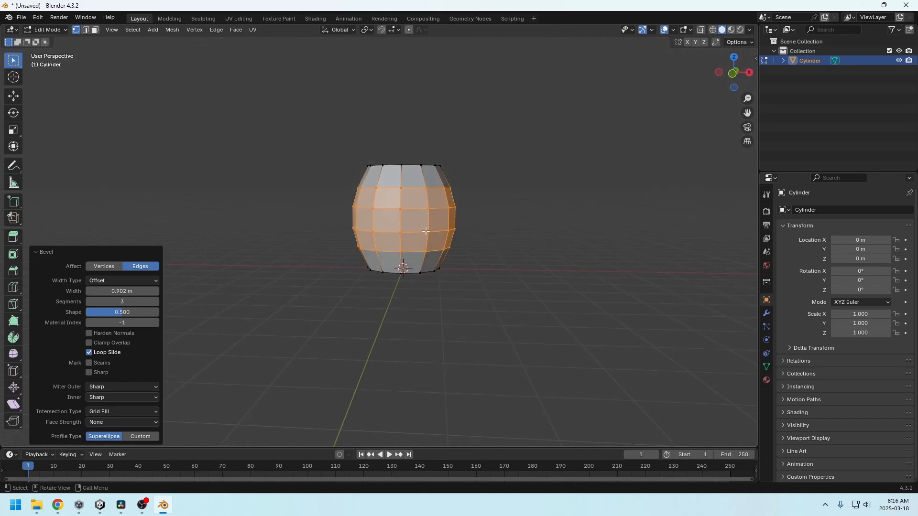
# - Bevel the barrel's upper and lower edge loops with a width of about 0.206 m and 1 segment to form two bands
pyautogui.click(86, 30)
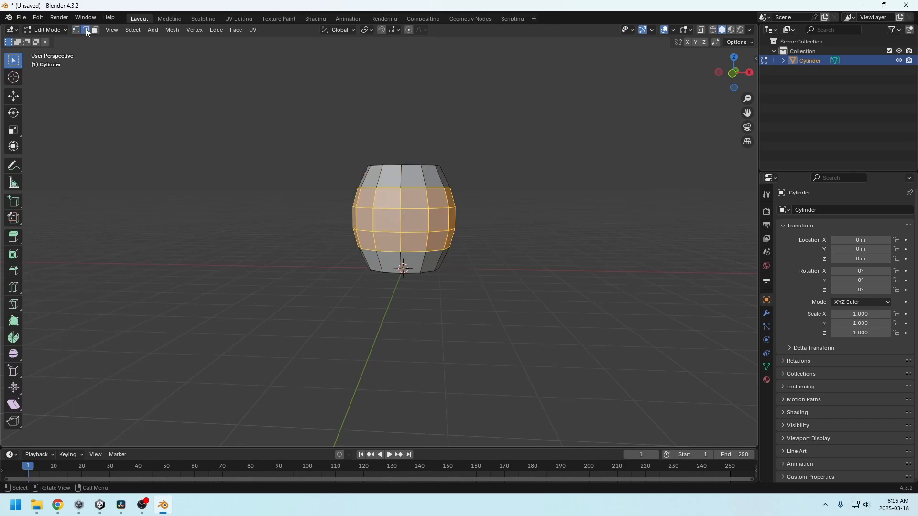
pyautogui.keyDown('alt'); pyautogui.click(415, 188); pyautogui.keyUp('alt')
pyautogui.keyDown('alt'); pyautogui.keyDown('shift'); pyautogui.click(414, 250); pyautogui.keyUp('shift'); pyautogui.keyUp('alt')
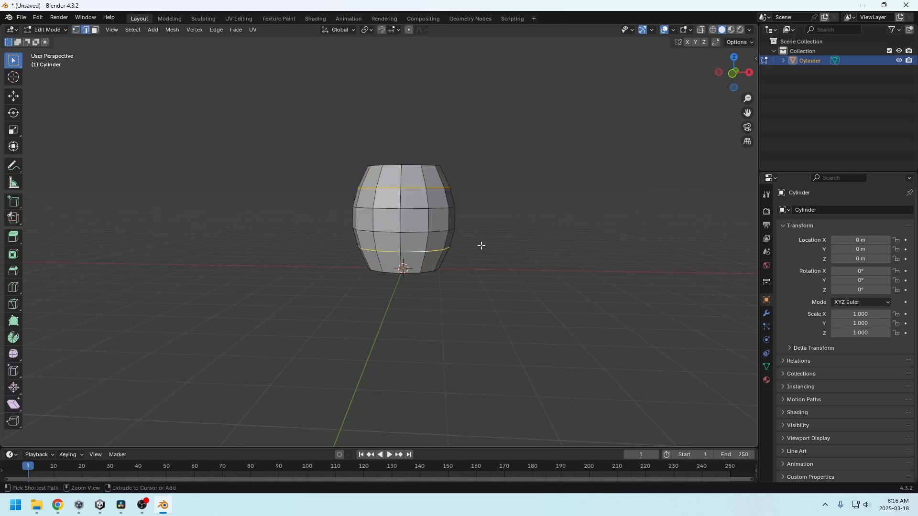
pyautogui.hotkey('ctrl', 'b')
pyautogui.scroll(2, 487, 252)
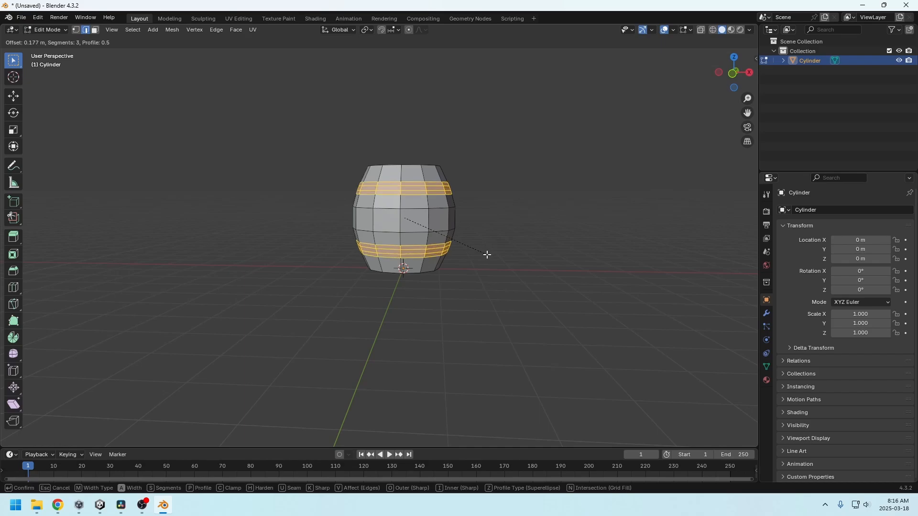
pyautogui.scroll(-2, 488, 256)
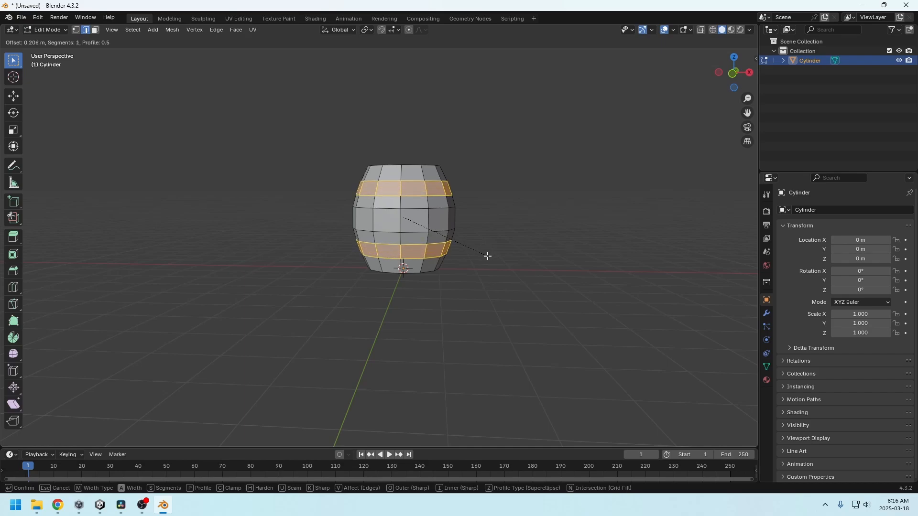
pyautogui.click(488, 256)
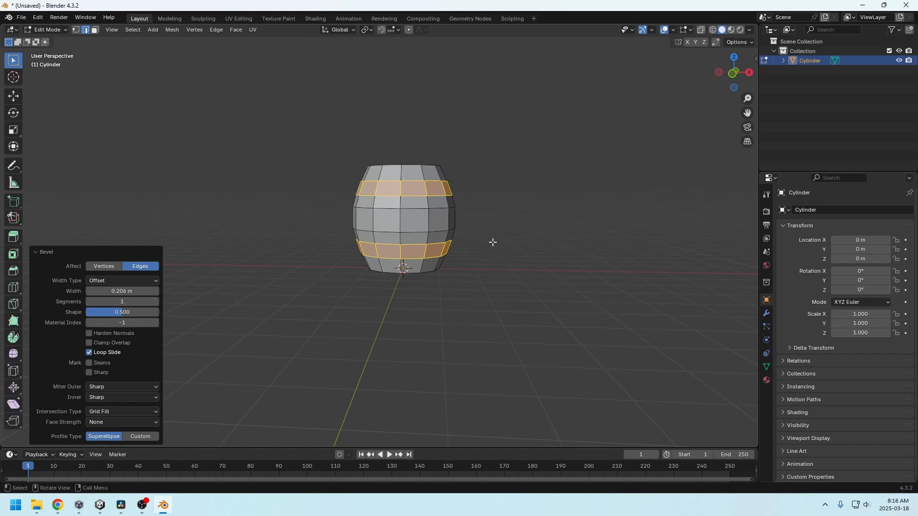
# - Duplicate the two band face loops in place and separate the copy into its own object
pyautogui.press('g')
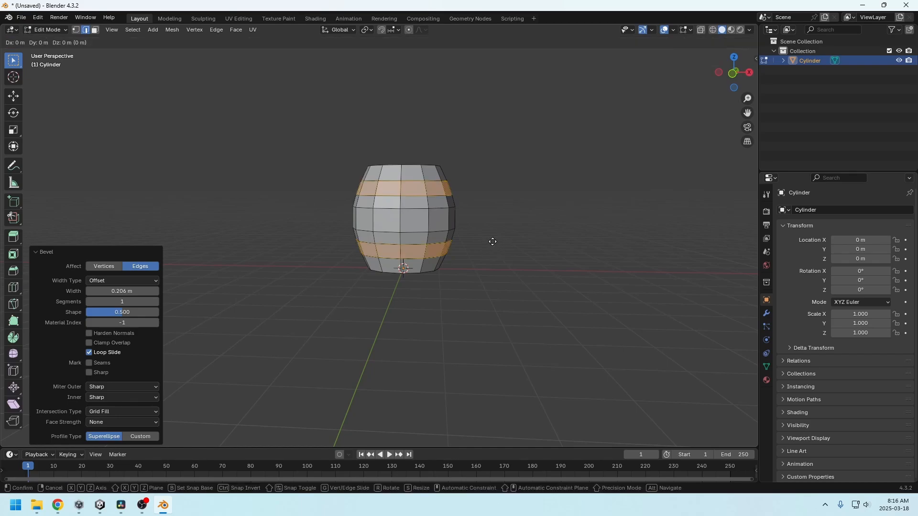
pyautogui.rightClick(492, 241)
pyautogui.moveTo(482, 232); pyautogui.dragTo(486, 236, button='middle')
pyautogui.press('p')
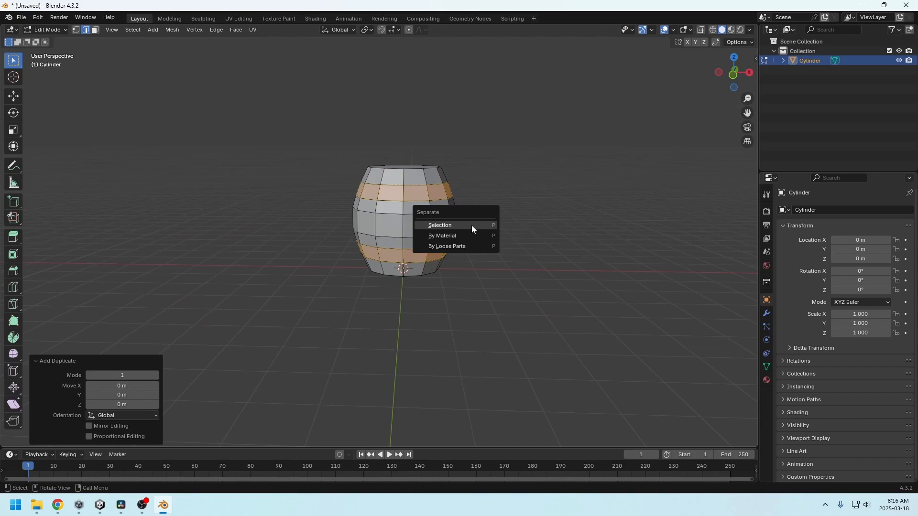
pyautogui.click(472, 226)
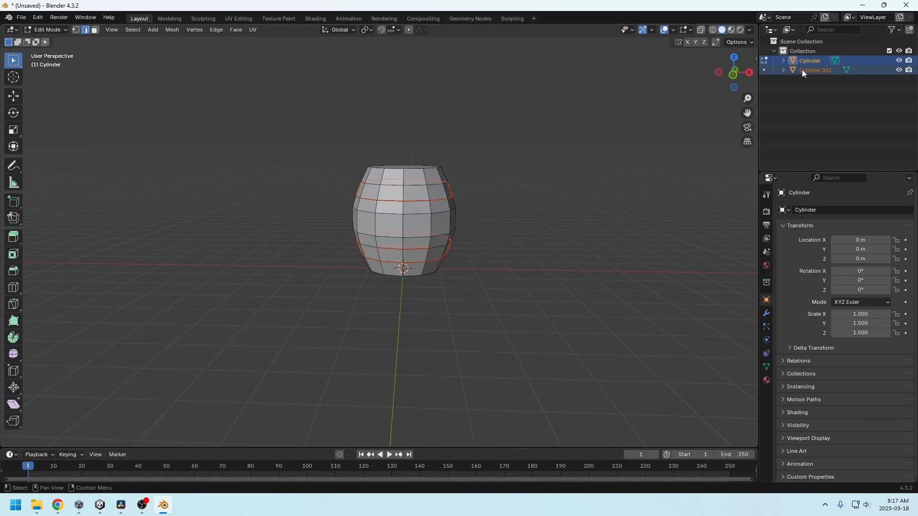
# - Return to Object Mode and rename the barrel body object to Barrel
pyautogui.press('Tab')
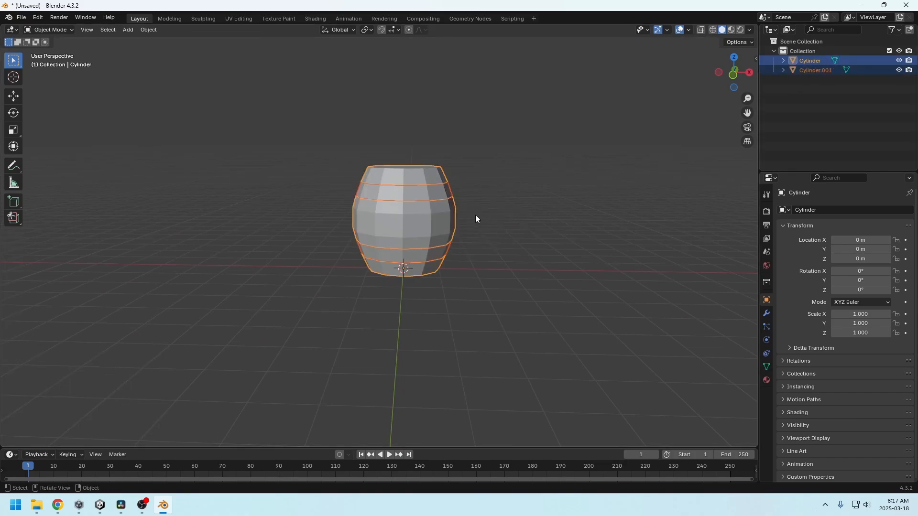
pyautogui.click(439, 223)
pyautogui.press('F2')
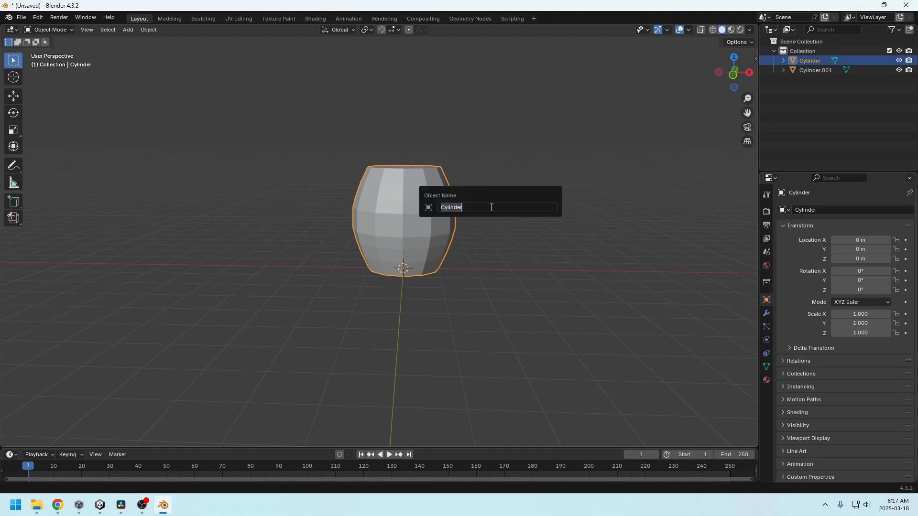
pyautogui.write('Barrel')
pyautogui.press('Return')
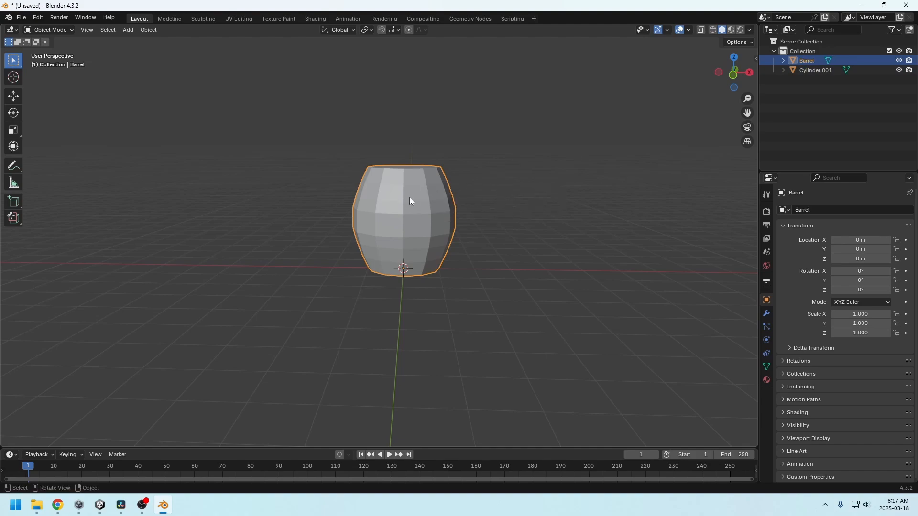
# - Rename the separated bands object to BarrelRingThings
pyautogui.click(429, 194)
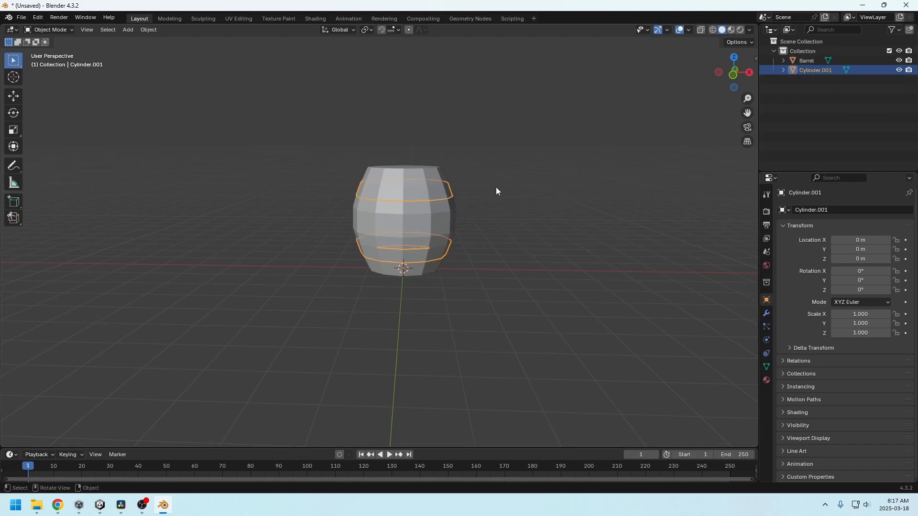
pyautogui.press('F2')
pyautogui.write('BarrelRingThings')
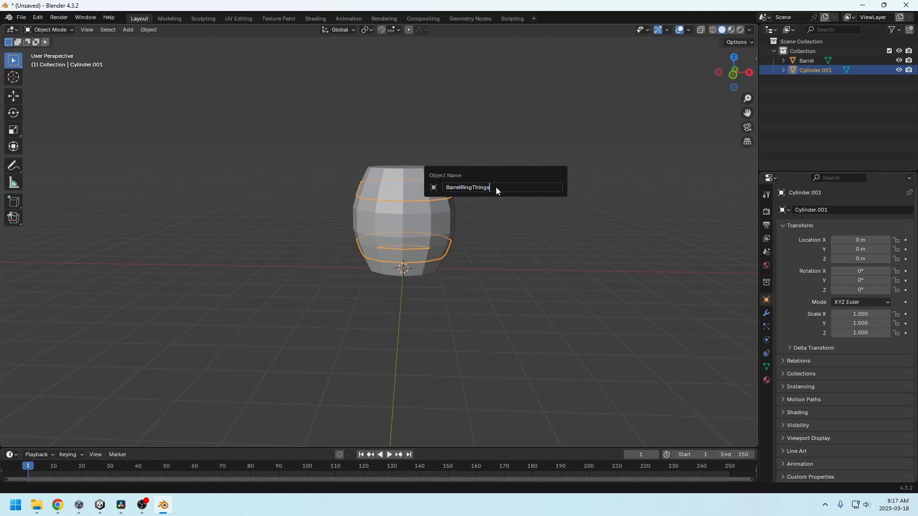
pyautogui.press('Return')
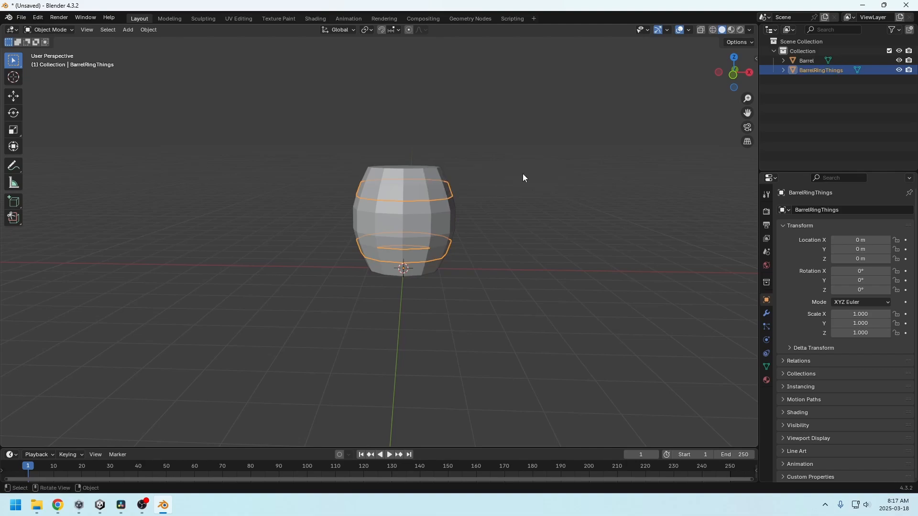
# - Extrude all faces of the BarrelRingThings bands outward along their normals by about 0.054 m
pyautogui.moveTo(503, 190); pyautogui.dragTo(498, 219, button='middle')
pyautogui.moveTo(448, 199); pyautogui.dragTo(488, 180, button='middle')
pyautogui.press('Tab')
pyautogui.press('a')
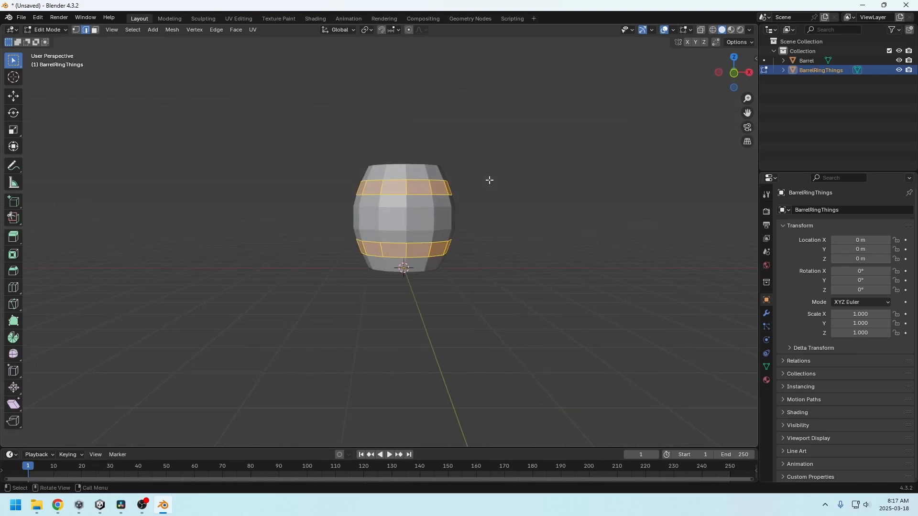
pyautogui.hotkey('alt', 'e')
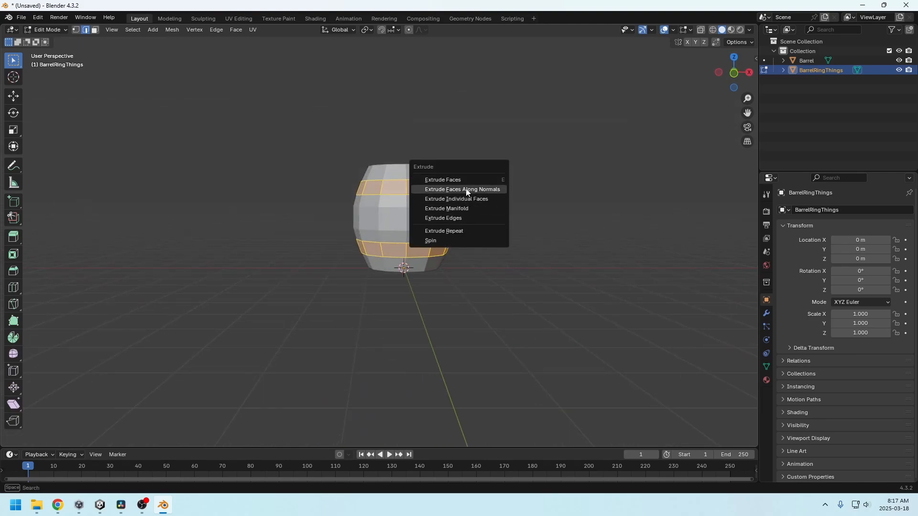
pyautogui.click(458, 190)
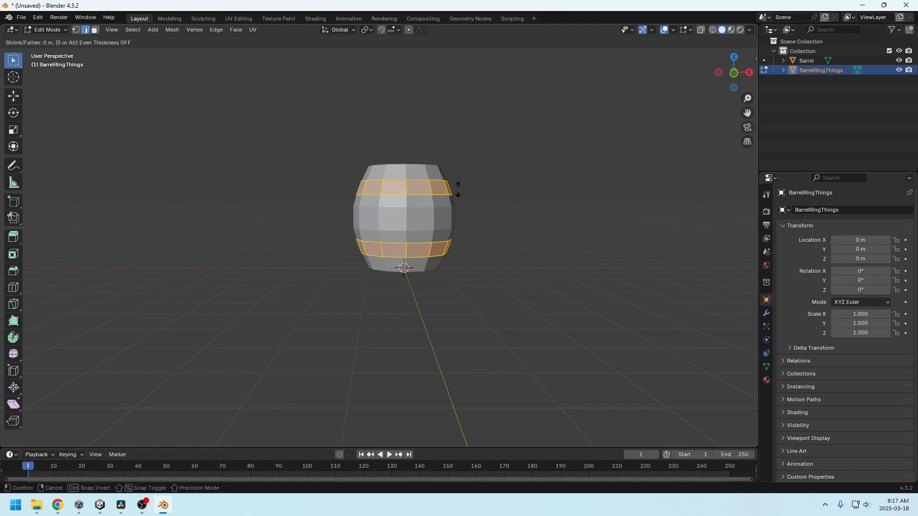
pyautogui.click(459, 189)
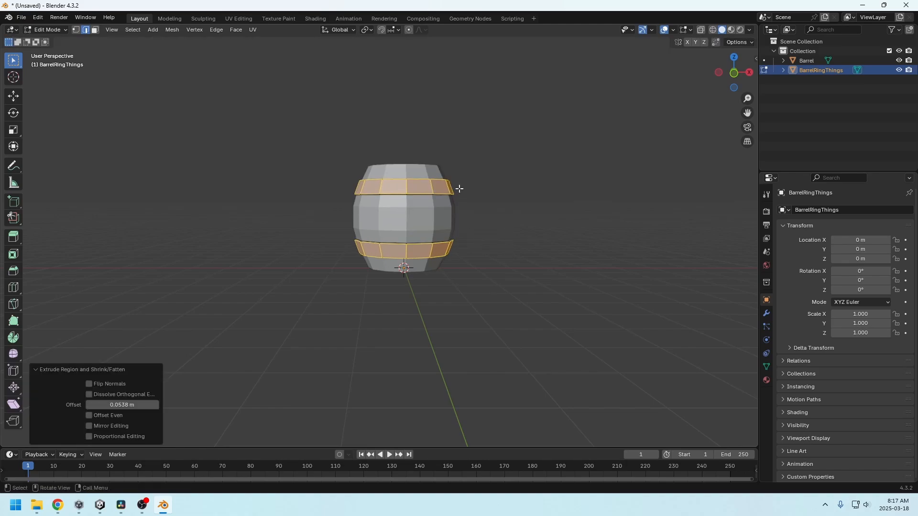
pyautogui.moveTo(459, 188); pyautogui.dragTo(421, 203, button='middle')
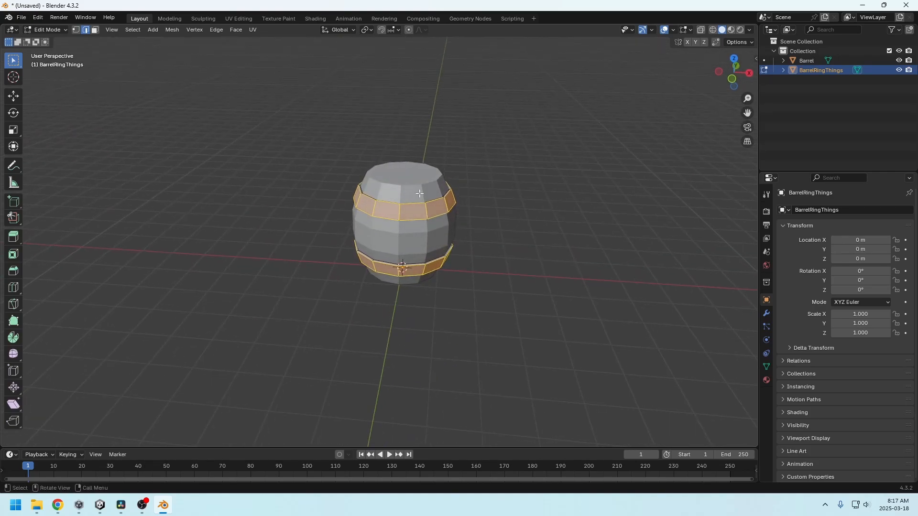
pyautogui.press('Tab')
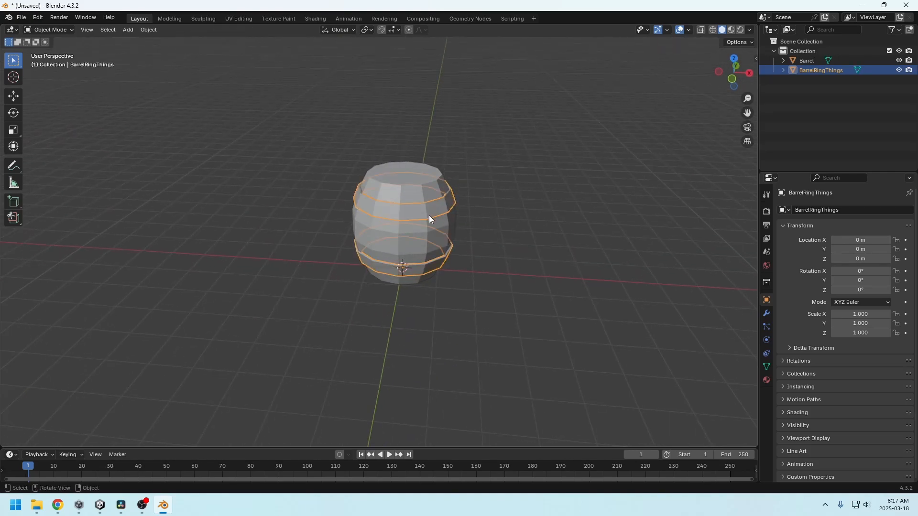
# - In Edit Mode on the Barrel object, inset the top face by about 0.21 m
pyautogui.click(421, 229)
pyautogui.moveTo(420, 230); pyautogui.dragTo(422, 286, button='middle')
pyautogui.scroll(1, 412, 273)
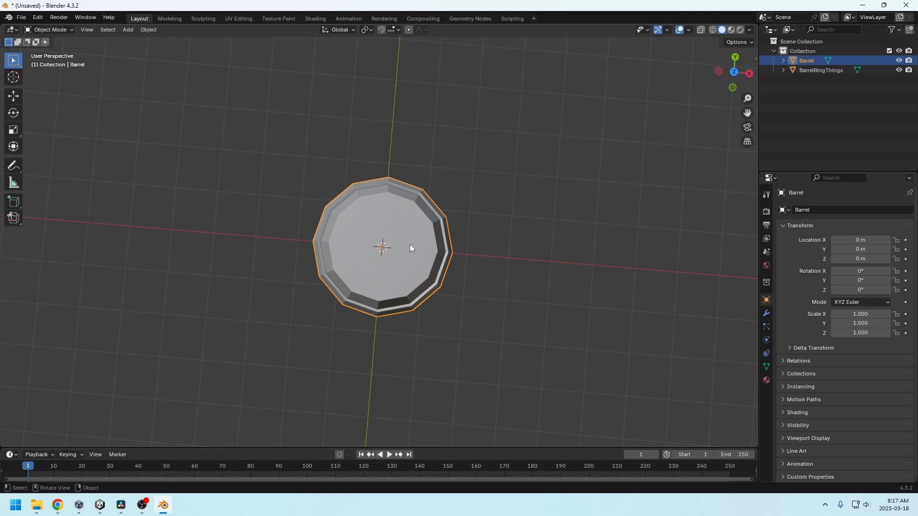
pyautogui.moveTo(430, 248); pyautogui.dragTo(483, 187, button='middle')
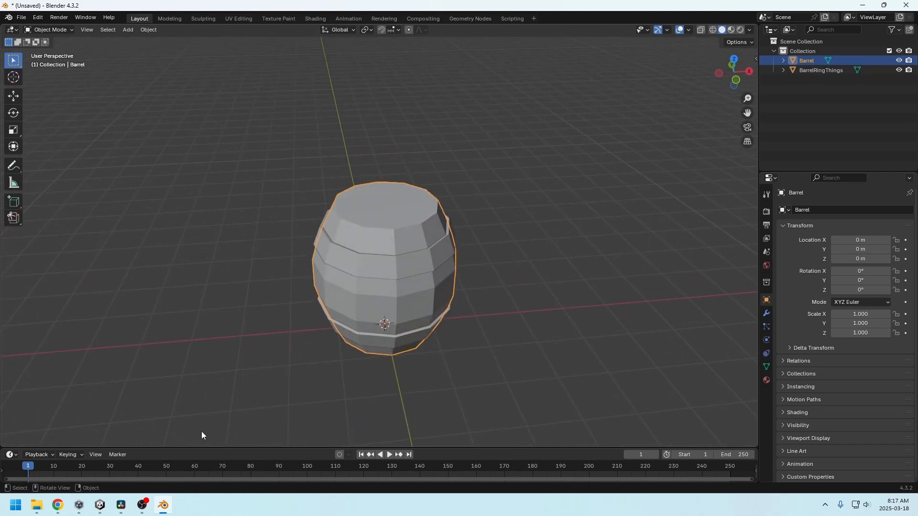
pyautogui.moveTo(428, 289); pyautogui.dragTo(412, 193, button='middle')
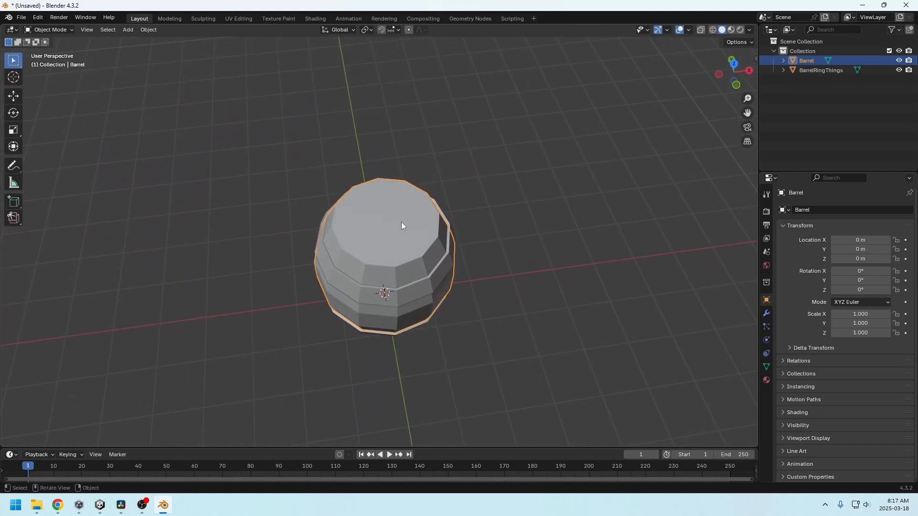
pyautogui.moveTo(430, 252); pyautogui.dragTo(410, 246, button='middle')
pyautogui.press('Tab')
pyautogui.click(96, 30)
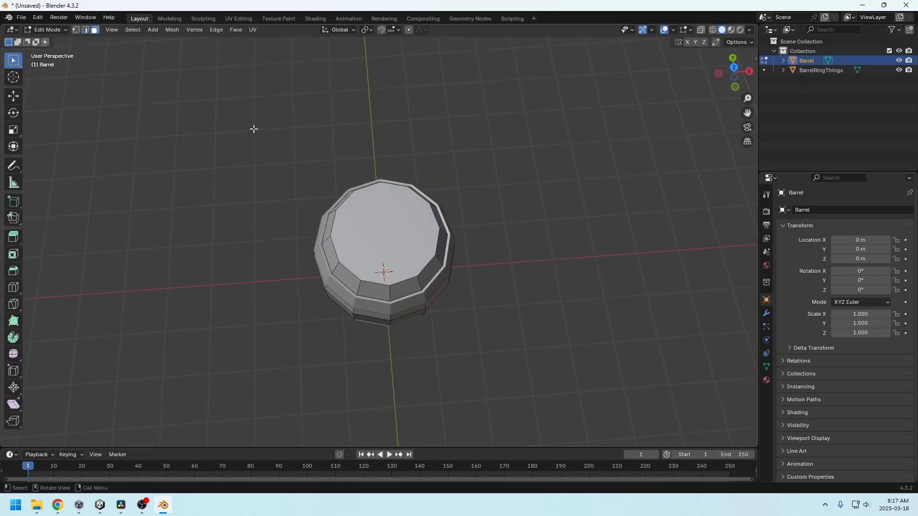
pyautogui.click(365, 221)
pyautogui.moveTo(364, 221); pyautogui.dragTo(484, 252, button='middle')
pyautogui.press('i')
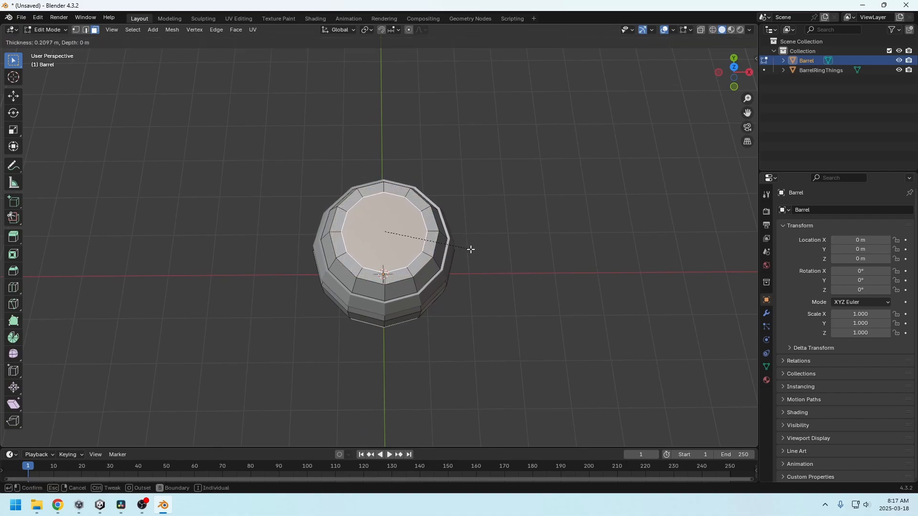
pyautogui.click(469, 249)
# - Connect the opposite vertices of the inset top face with edges through its center, dividing it into 12 wedges
pyautogui.moveTo(483, 260); pyautogui.dragTo(483, 230, button='middle')
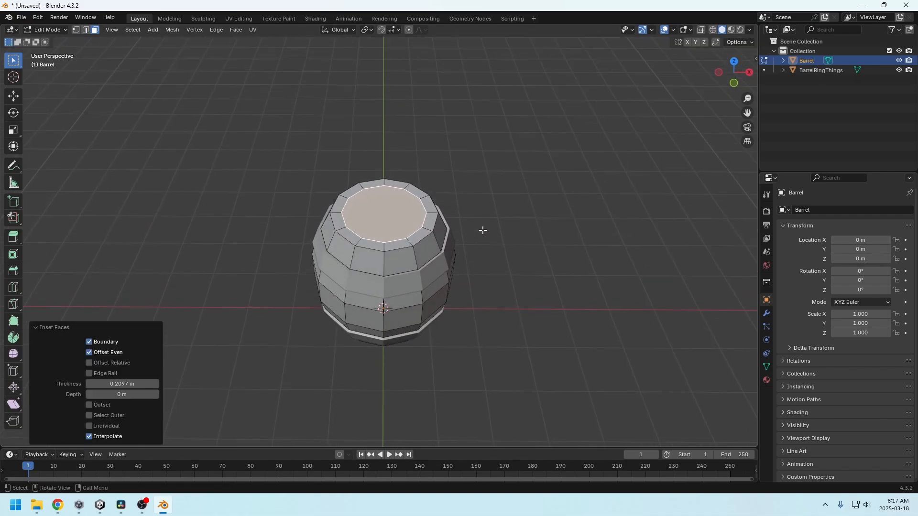
pyautogui.moveTo(414, 216); pyautogui.dragTo(401, 202, button='middle')
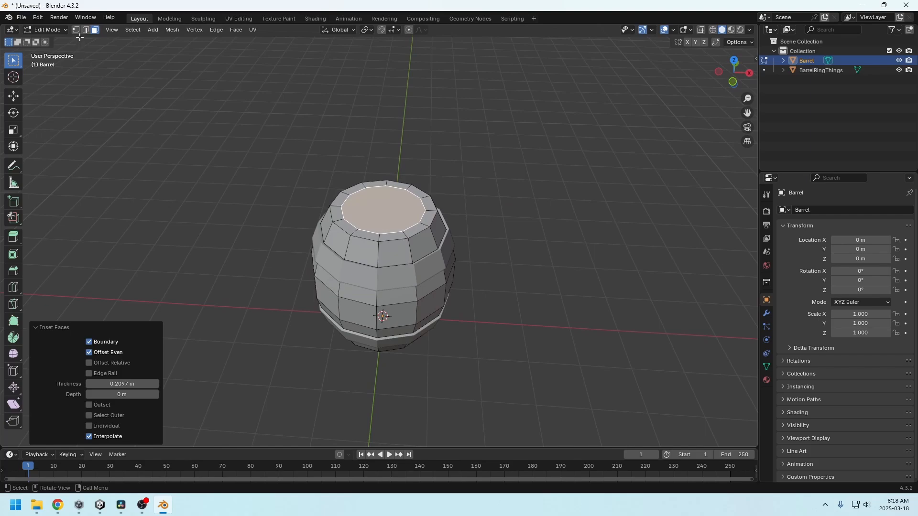
pyautogui.press('1')
pyautogui.keyDown('shift'); pyautogui.click(387, 190); pyautogui.keyUp('shift')
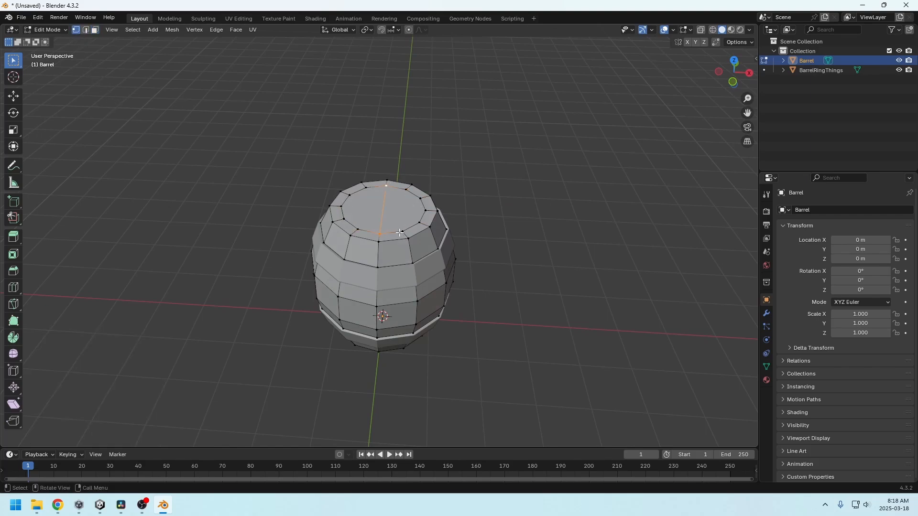
pyautogui.hotkey('ctrl', 'z')
pyautogui.press('j')
pyautogui.click(419, 224)
pyautogui.keyDown('shift'); pyautogui.click(350, 198); pyautogui.keyUp('shift')
pyautogui.press('j')
pyautogui.click(425, 209)
pyautogui.keyDown('shift'); pyautogui.click(341, 206); pyautogui.keyUp('shift')
pyautogui.press('j')
pyautogui.click(405, 191)
pyautogui.keyDown('shift'); pyautogui.click(343, 219); pyautogui.keyUp('shift')
pyautogui.press('j')
pyautogui.hotkey('ctrl', 'z')
pyautogui.click(419, 199)
pyautogui.keyDown('shift'); pyautogui.click(345, 218); pyautogui.keyUp('shift')
pyautogui.press('j')
pyautogui.click(357, 229)
pyautogui.keyDown('shift'); pyautogui.click(406, 189); pyautogui.keyUp('shift')
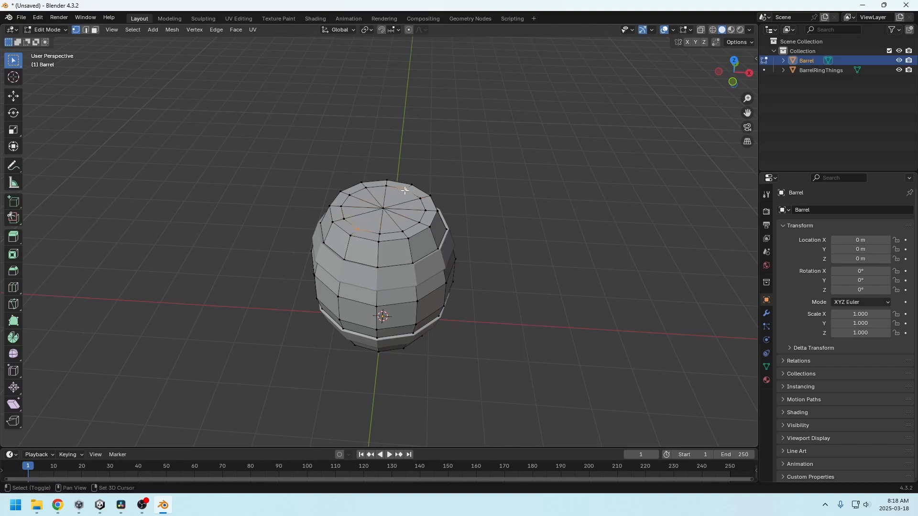
pyautogui.press('j')
# - Merge the vertices at the middle of the barrel's top face using At Center
pyautogui.hotkey('alt', 'z')
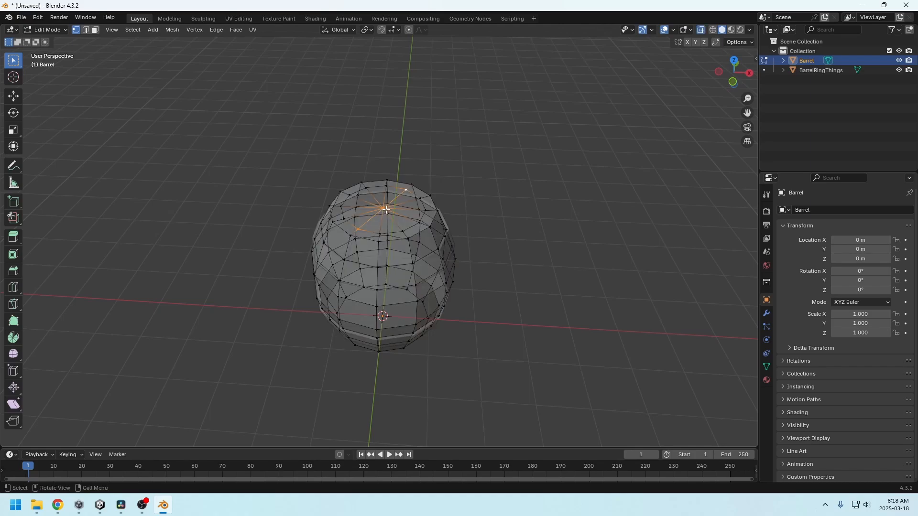
pyautogui.hotkey('alt', 'z')
pyautogui.click(383, 209)
pyautogui.moveTo(394, 216); pyautogui.dragTo(391, 225, button='middle')
pyautogui.press('m')
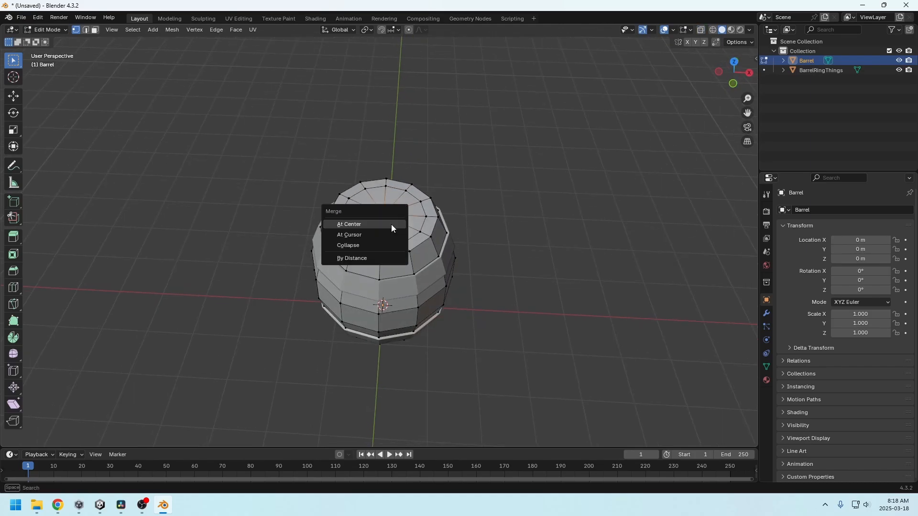
pyautogui.click(374, 223)
pyautogui.moveTo(458, 276); pyautogui.dragTo(374, 249, button='middle')
pyautogui.scroll(4, 437, 266)
pyautogui.moveTo(303, 305); pyautogui.dragTo(380, 222, button='middle')
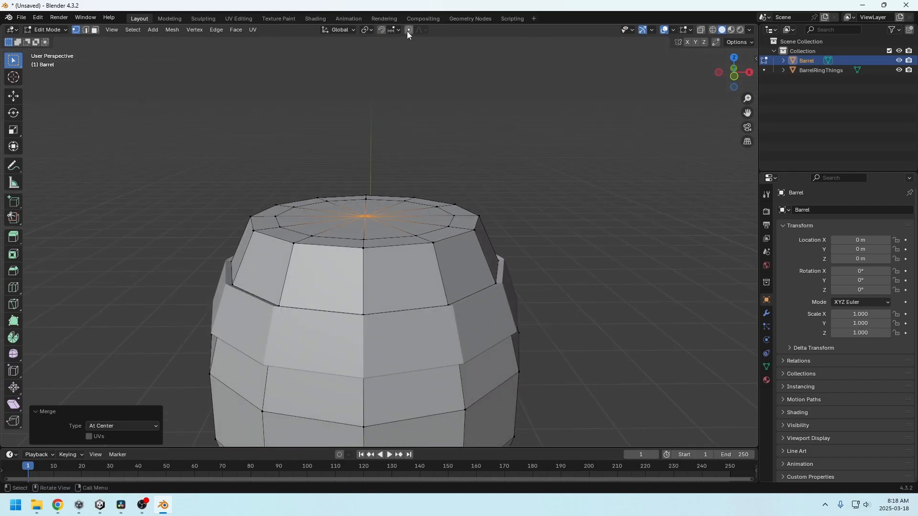
pyautogui.moveTo(414, 110); pyautogui.dragTo(418, 200, button='middle')
pyautogui.hotkey('ctrl', 'r')
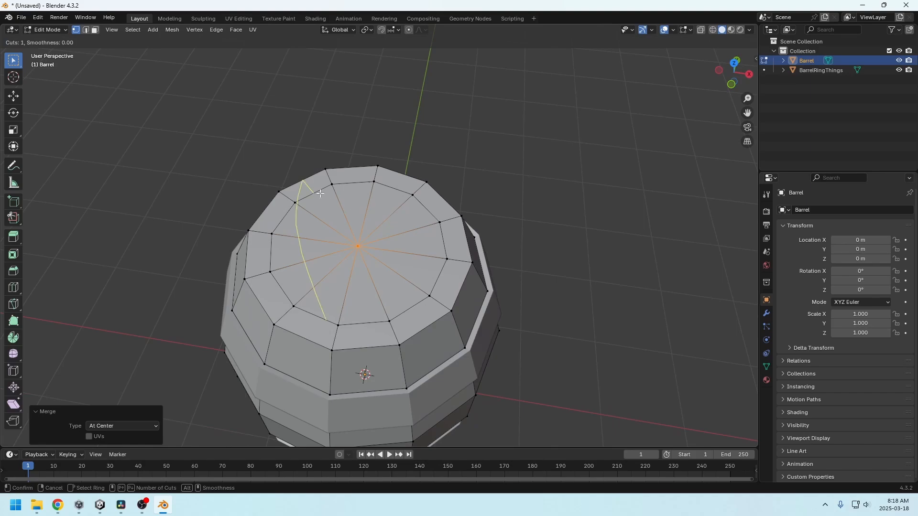
pyautogui.scroll(1, 387, 222)
pyautogui.rightClick(498, 200)
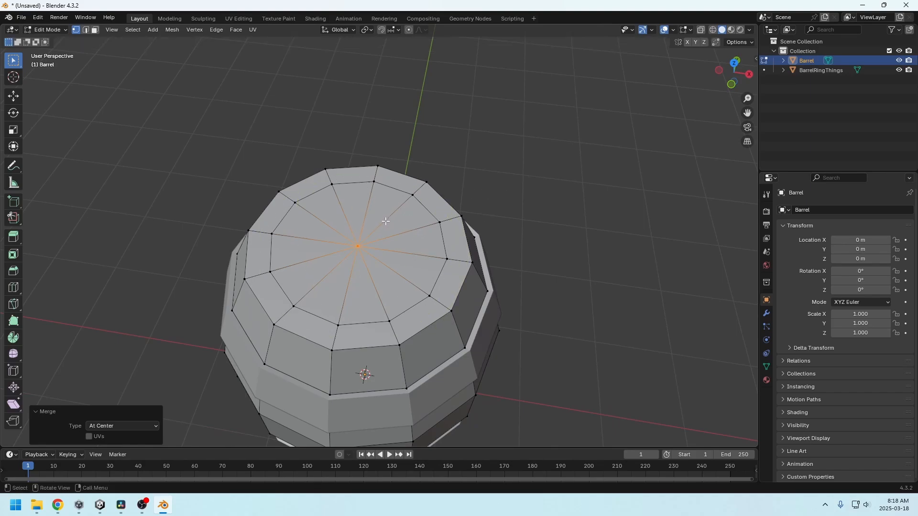
# - Knife-cut a closed ring across all 12 wedges of the barrel's top, about midway between the center and the inset edge
pyautogui.press('k')
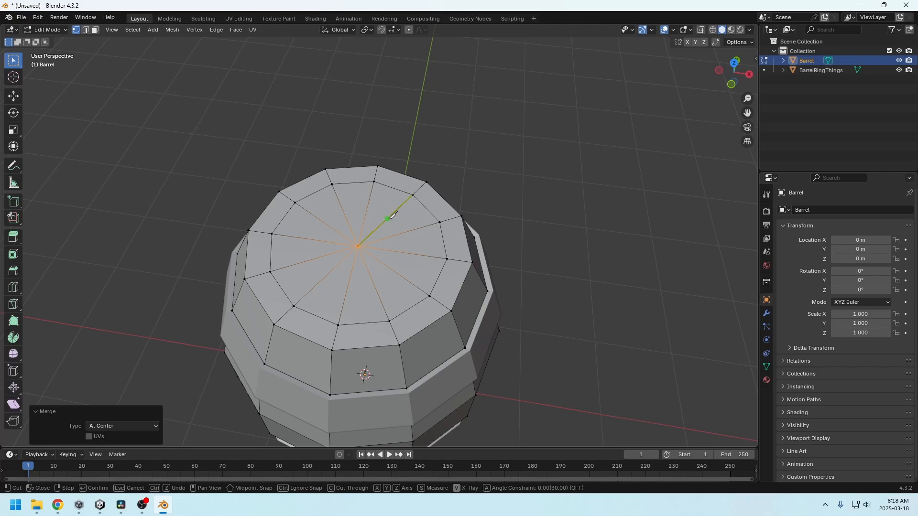
pyautogui.click(387, 219)
pyautogui.click(396, 235)
pyautogui.click(401, 252)
pyautogui.click(394, 271)
pyautogui.click(373, 284)
pyautogui.click(349, 283)
pyautogui.click(327, 275)
pyautogui.click(310, 259)
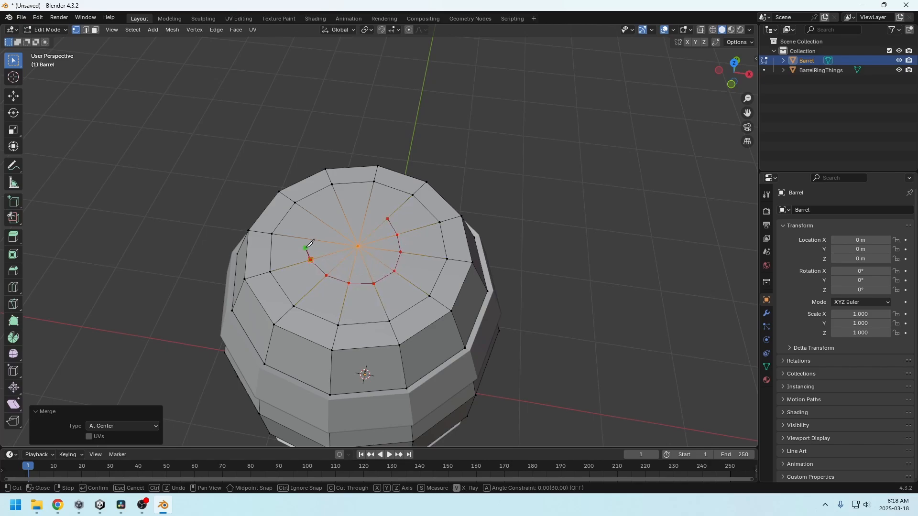
pyautogui.click(317, 218)
pyautogui.click(342, 209)
pyautogui.click(368, 209)
pyautogui.click(387, 219)
pyautogui.press('Return')
pyautogui.moveTo(444, 266); pyautogui.dragTo(421, 247, button='middle')
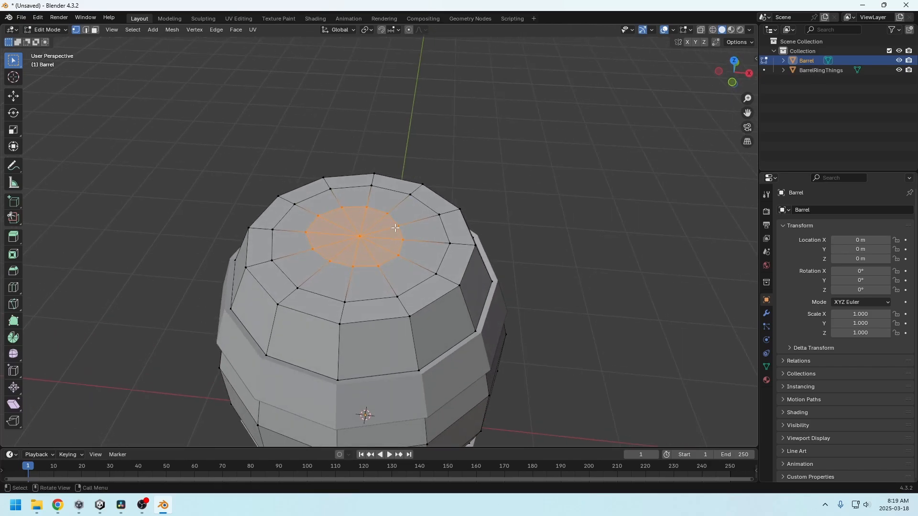
# - With smooth proportional editing at size 1, raise the top's center vertex about 0.06 m along Z and return to Object Mode
pyautogui.click(86, 29)
pyautogui.click(86, 30)
pyautogui.click(77, 30)
pyautogui.click(349, 244)
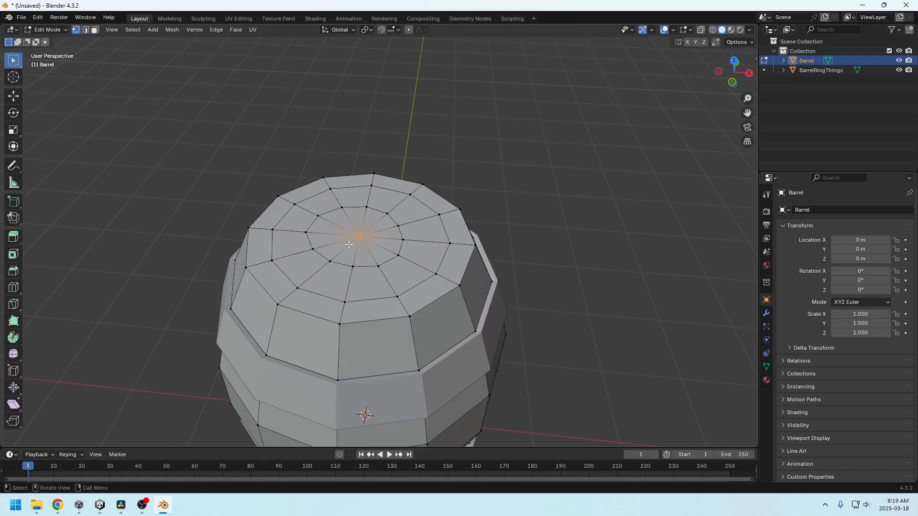
pyautogui.click(409, 30)
pyautogui.moveTo(464, 143); pyautogui.dragTo(463, 129, button='middle')
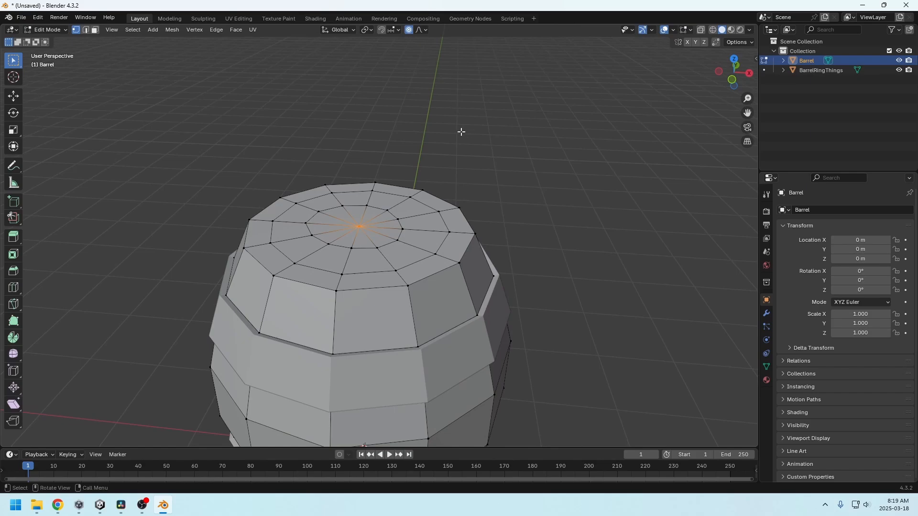
pyautogui.press('KP_1')
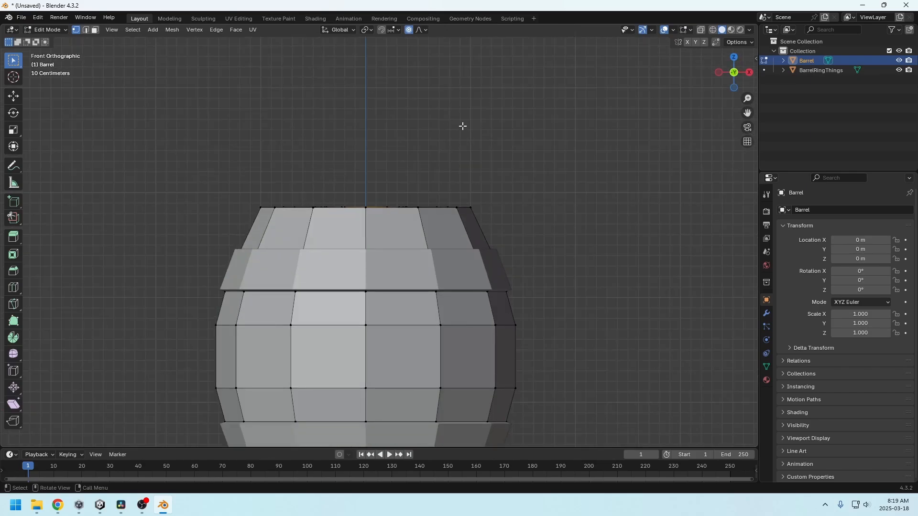
pyautogui.scroll(-1, 469, 139)
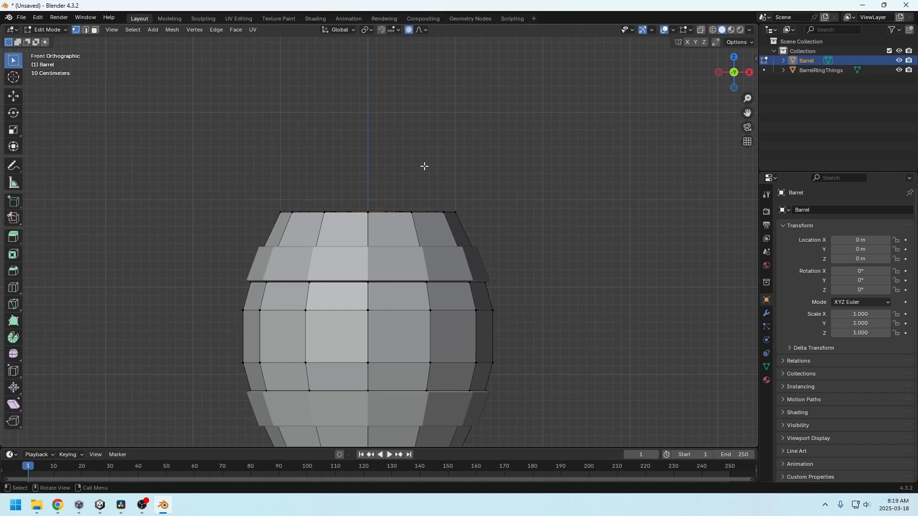
pyautogui.press('g')
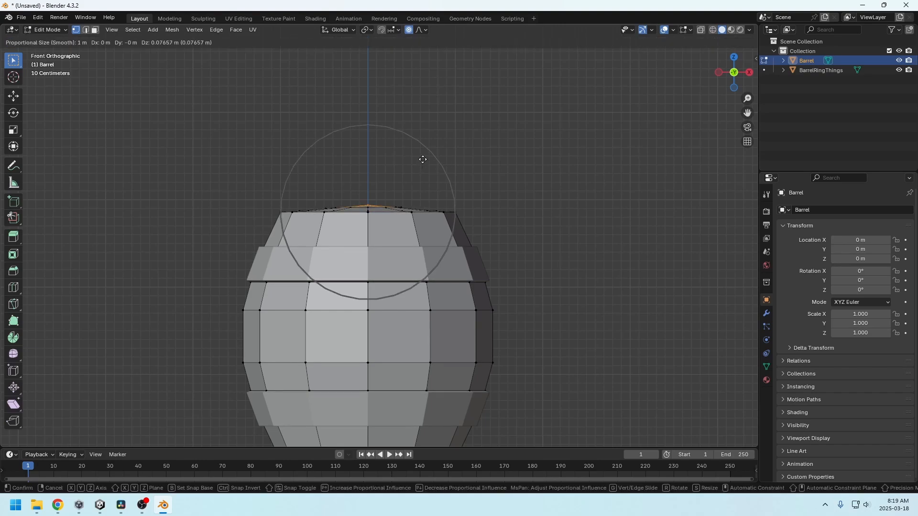
pyautogui.click(436, 164)
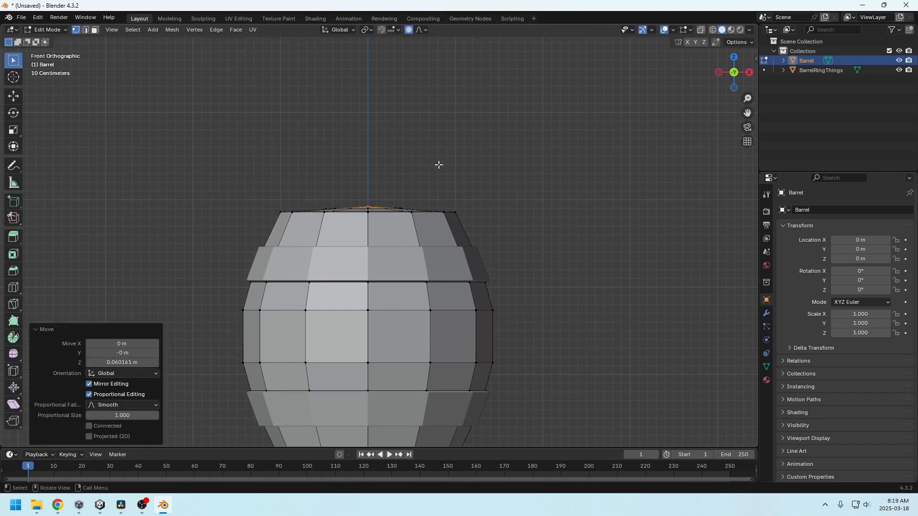
pyautogui.moveTo(437, 164); pyautogui.dragTo(374, 224, button='middle')
pyautogui.press('Tab')
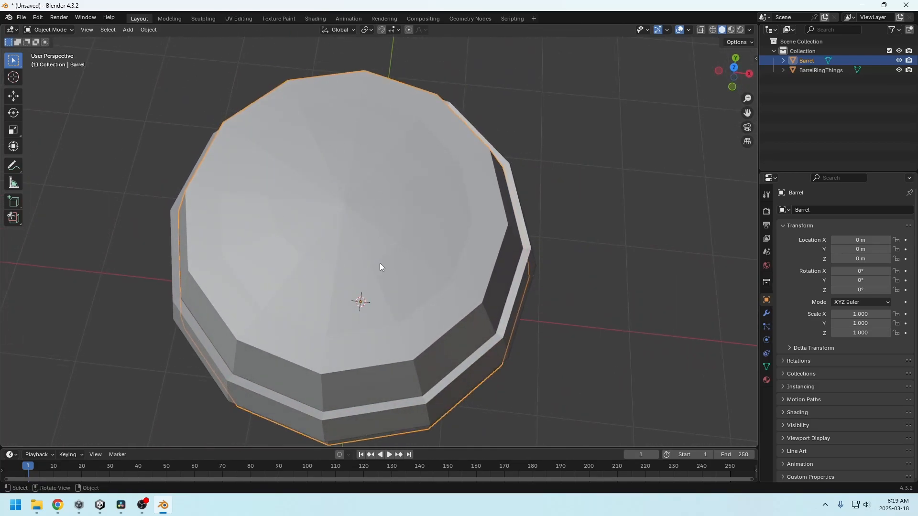
pyautogui.moveTo(380, 264); pyautogui.dragTo(364, 287, button='middle')
pyautogui.scroll(-4, 366, 255)
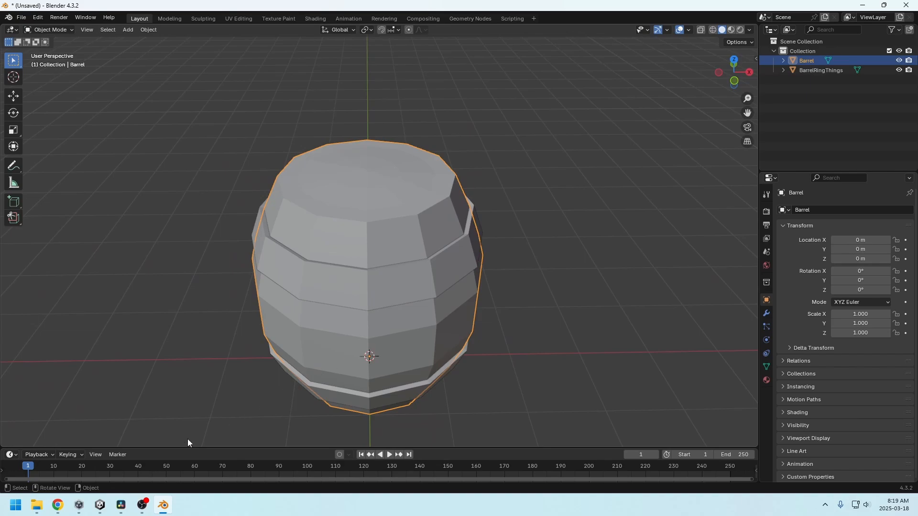
# - Switch to Unity, move the character around the room and add the Barrel prefab to the running Level1 scene
pyautogui.click(100, 506)
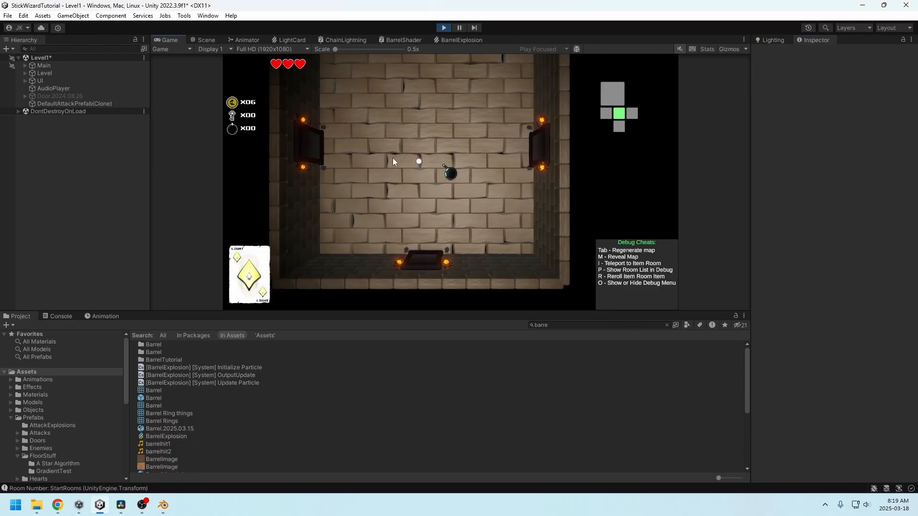
pyautogui.press('w')
pyautogui.press('a')
pyautogui.press('s')
pyautogui.press('d')
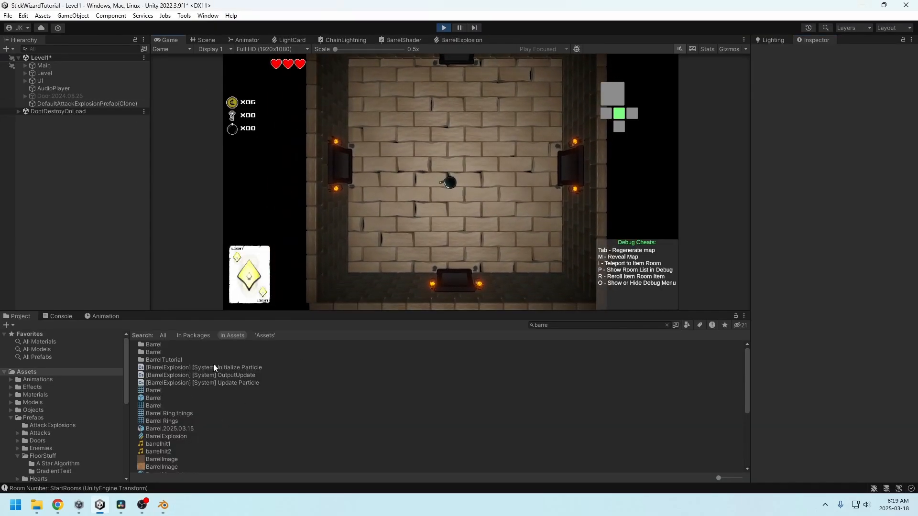
pyautogui.moveTo(154, 398); pyautogui.dragTo(95, 182)
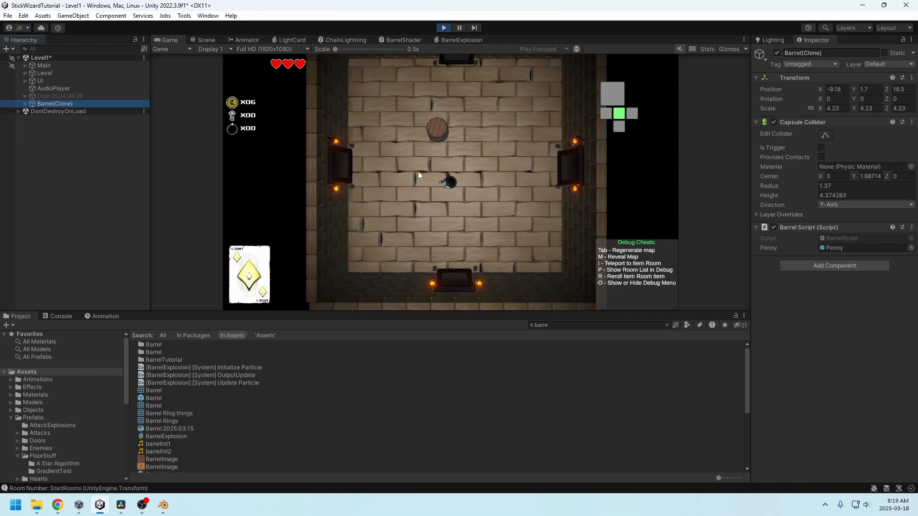
# - Examine the placed barrel's top up close in the Scene view and compare it with the Game view
pyautogui.click(199, 39)
pyautogui.scroll(7, 468, 175)
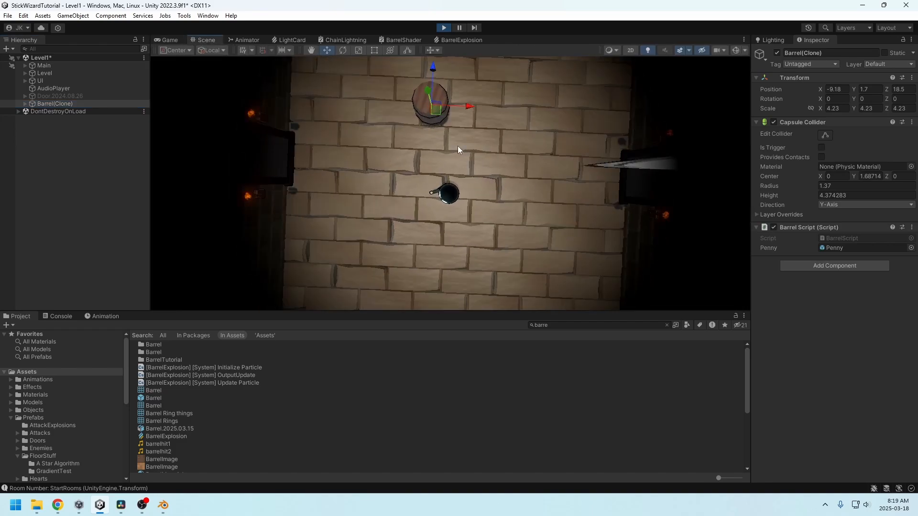
pyautogui.moveTo(439, 102); pyautogui.dragTo(473, 208, button='middle')
pyautogui.keyDown('alt'); pyautogui.moveTo(473, 209); pyautogui.dragTo(512, 210); pyautogui.keyUp('alt')
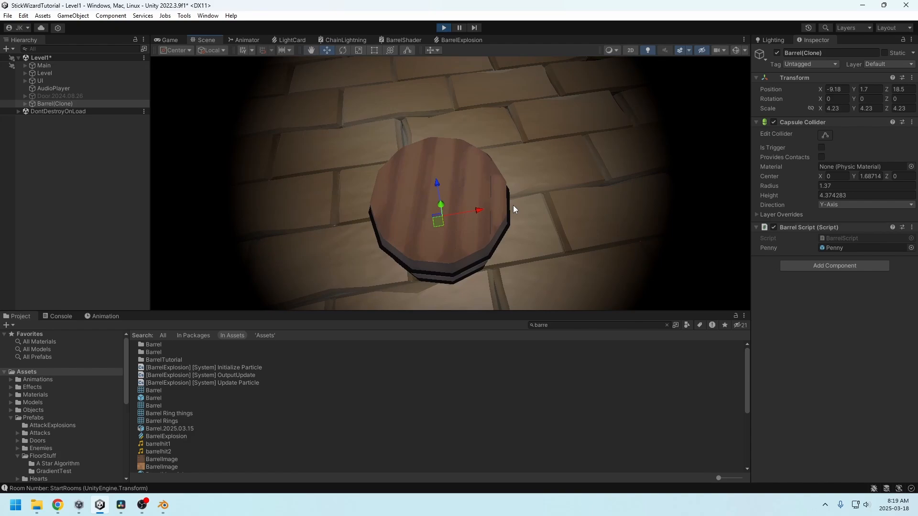
pyautogui.click(168, 40)
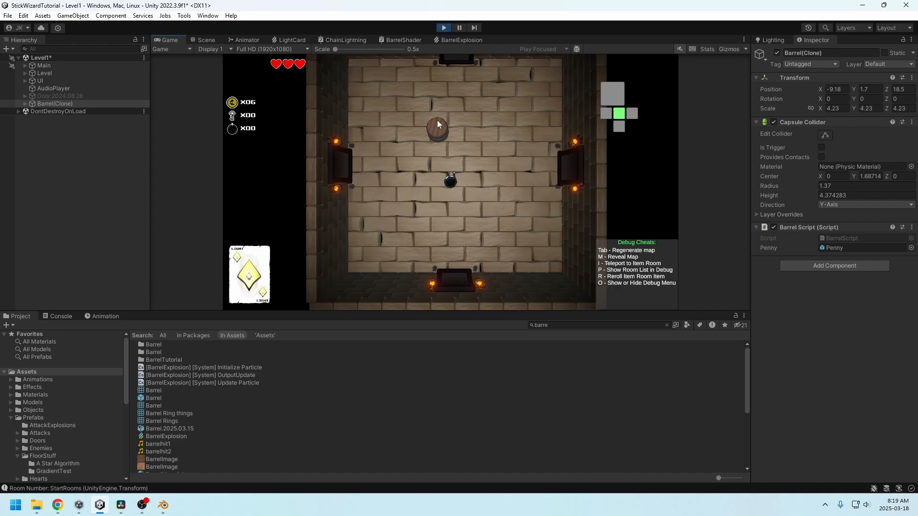
# - Switch back to Blender and hide the BarrelRingThings object
pyautogui.click(163, 505)
pyautogui.moveTo(327, 358); pyautogui.dragTo(437, 205, button='middle')
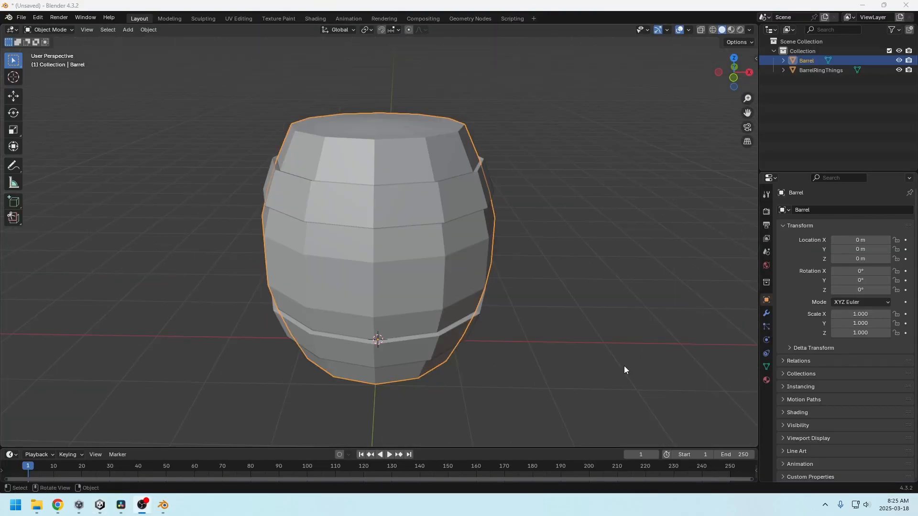
pyautogui.moveTo(433, 275); pyautogui.dragTo(466, 258, button='middle')
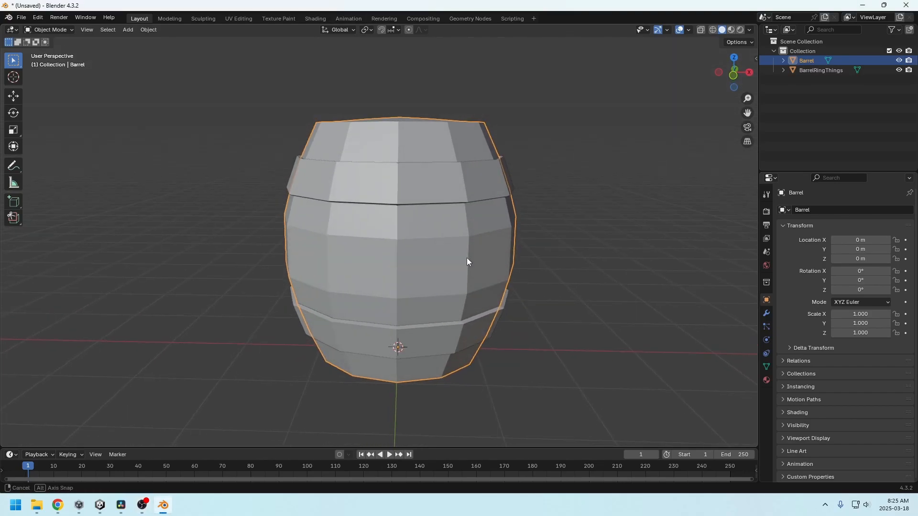
pyautogui.click(898, 71)
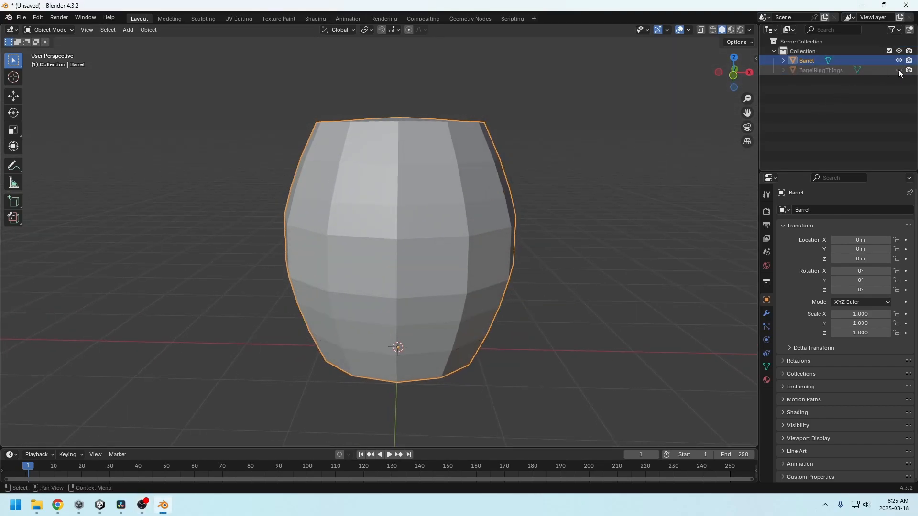
pyautogui.moveTo(630, 188); pyautogui.dragTo(475, 235, button='middle')
pyautogui.press('Tab')
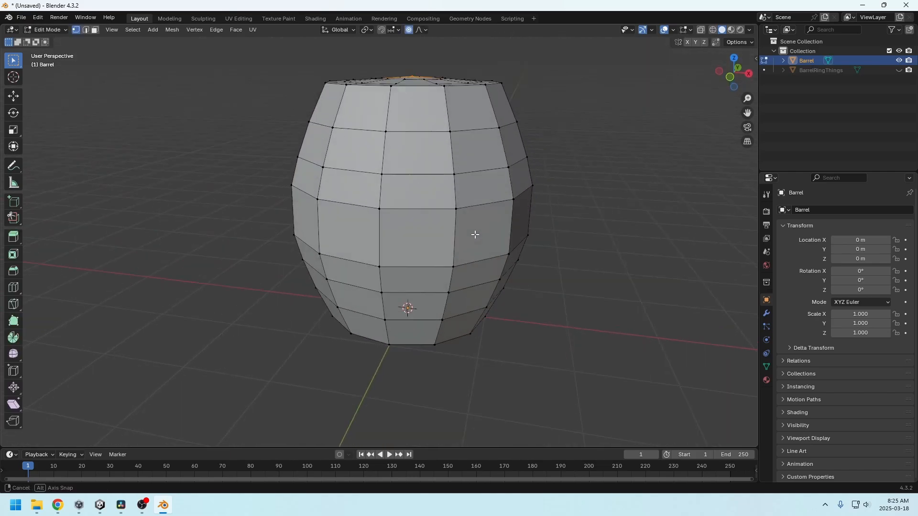
pyautogui.press('Tab')
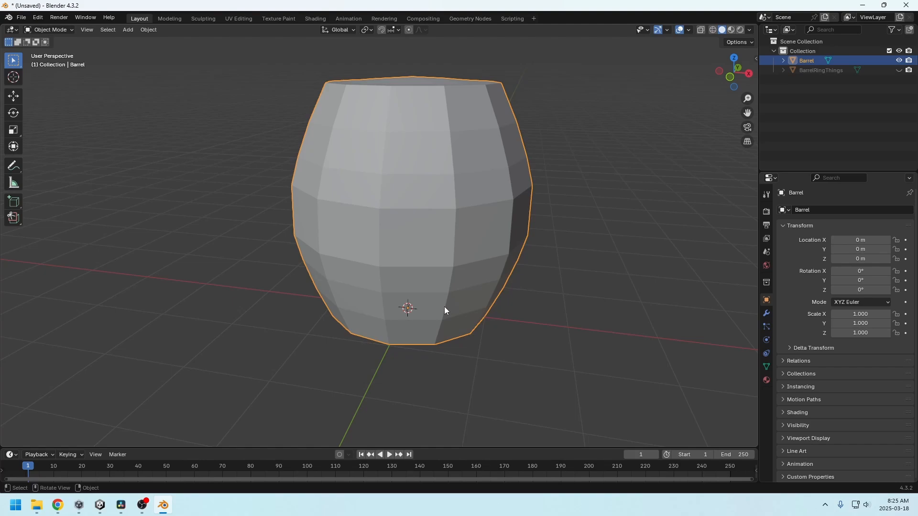
pyautogui.moveTo(445, 310); pyautogui.dragTo(415, 275, button='middle')
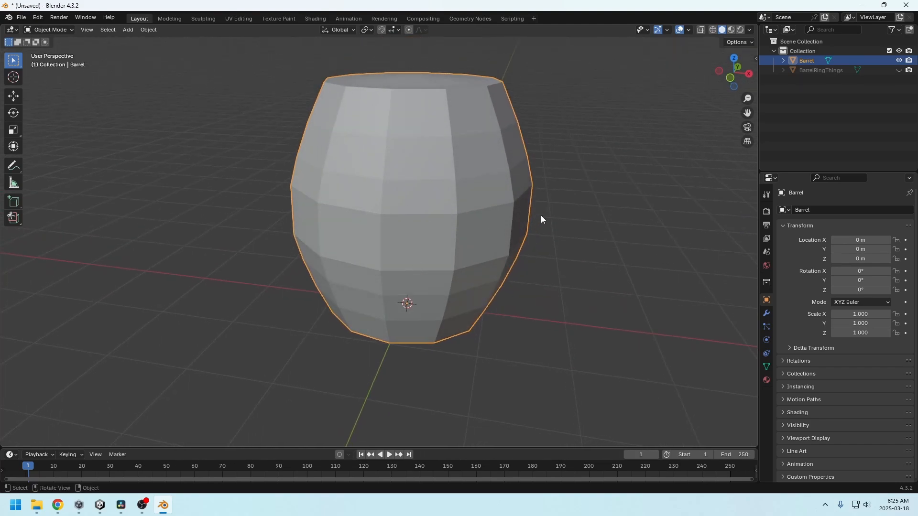
pyautogui.moveTo(540, 218); pyautogui.dragTo(438, 231, button='middle')
# - In Edit Mode on the Barrel, select one vertical edge loop on its side and mark it as sharp
pyautogui.press('Tab')
pyautogui.keyDown('alt'); pyautogui.click(408, 192); pyautogui.keyUp('alt')
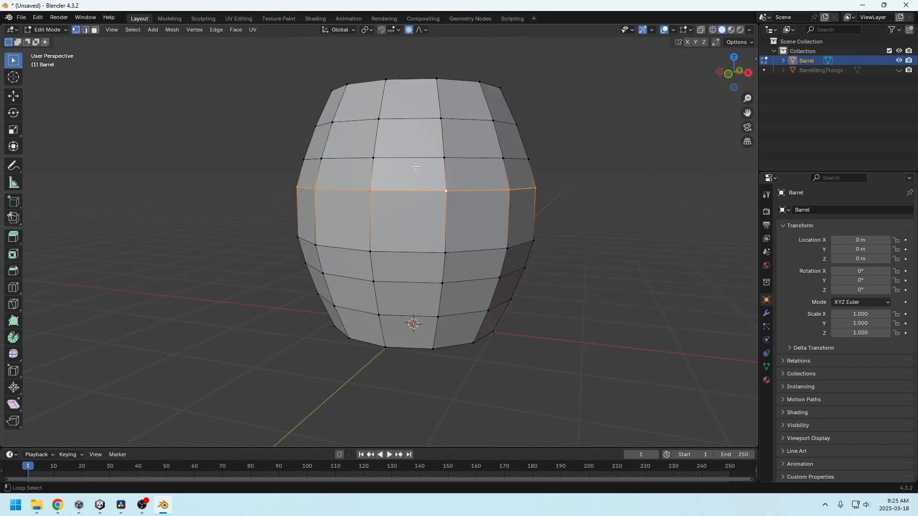
pyautogui.keyDown('alt'); pyautogui.click(371, 174); pyautogui.keyUp('alt')
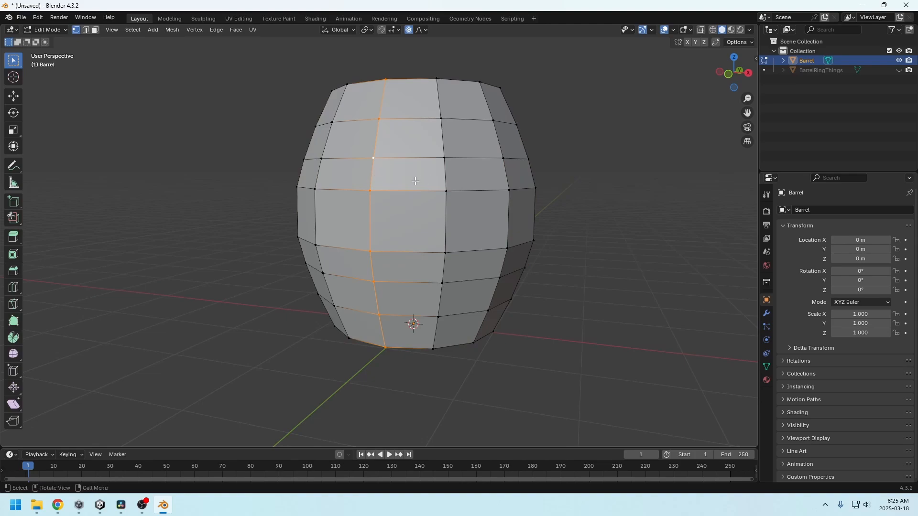
pyautogui.keyDown('alt'); pyautogui.keyDown('shift'); pyautogui.click(446, 175); pyautogui.keyUp('shift'); pyautogui.keyUp('alt')
pyautogui.moveTo(471, 198)
pyautogui.mouseDown(button='middle')
pyautogui.moveTo(430, 193)
pyautogui.moveTo(422, 203)
pyautogui.moveTo(468, 215)
pyautogui.mouseUp(button='middle')
pyautogui.keyDown('alt'); pyautogui.keyDown('shift'); pyautogui.click(467, 181); pyautogui.keyUp('shift'); pyautogui.keyUp('alt')
pyautogui.keyDown('alt'); pyautogui.keyDown('shift'); pyautogui.click(446, 206); pyautogui.keyUp('shift'); pyautogui.keyUp('alt')
pyautogui.moveTo(403, 233)
pyautogui.mouseDown(button='middle')
pyautogui.moveTo(389, 219)
pyautogui.moveTo(399, 219)
pyautogui.mouseUp(button='middle')
pyautogui.keyDown('alt'); pyautogui.click(386, 219); pyautogui.keyUp('alt')
pyautogui.rightClick(384, 215)
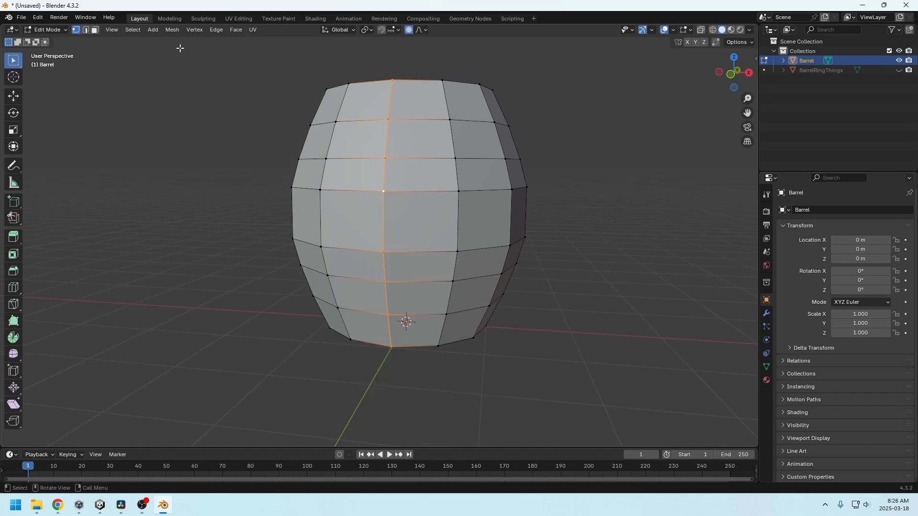
pyautogui.click(215, 30)
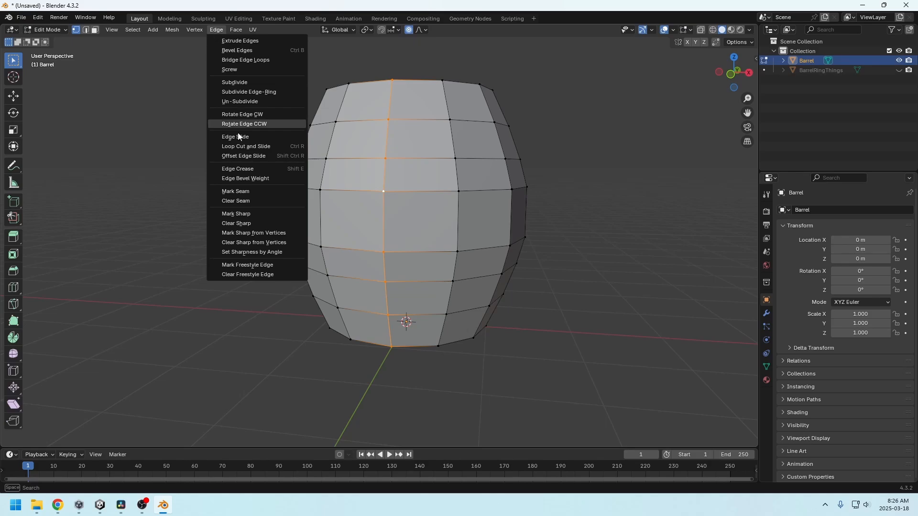
pyautogui.click(238, 214)
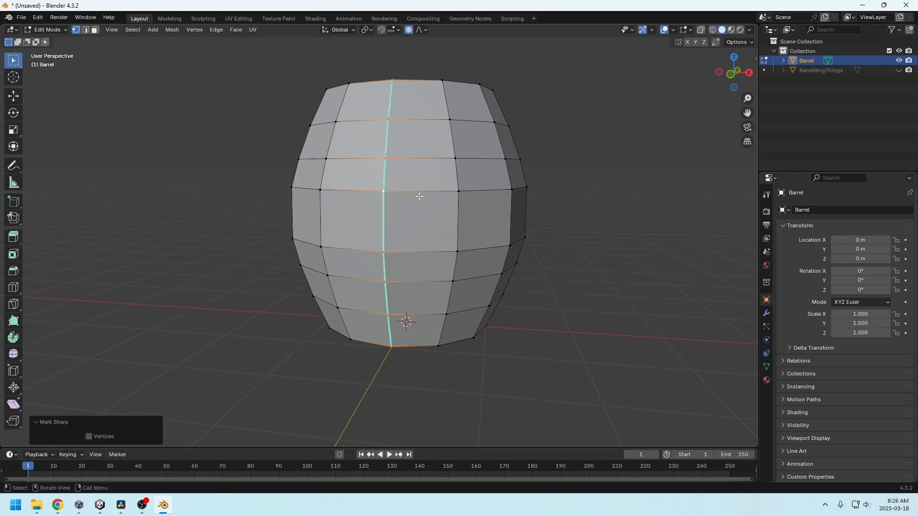
pyautogui.moveTo(452, 221)
pyautogui.mouseDown(button='middle')
pyautogui.moveTo(471, 237)
pyautogui.moveTo(461, 234)
pyautogui.mouseUp(button='middle')
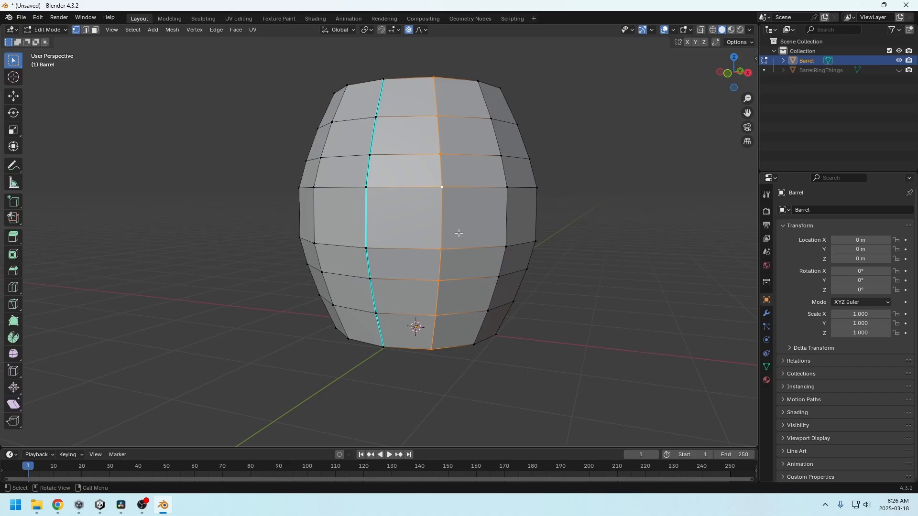
pyautogui.hotkey('alt', 'l')
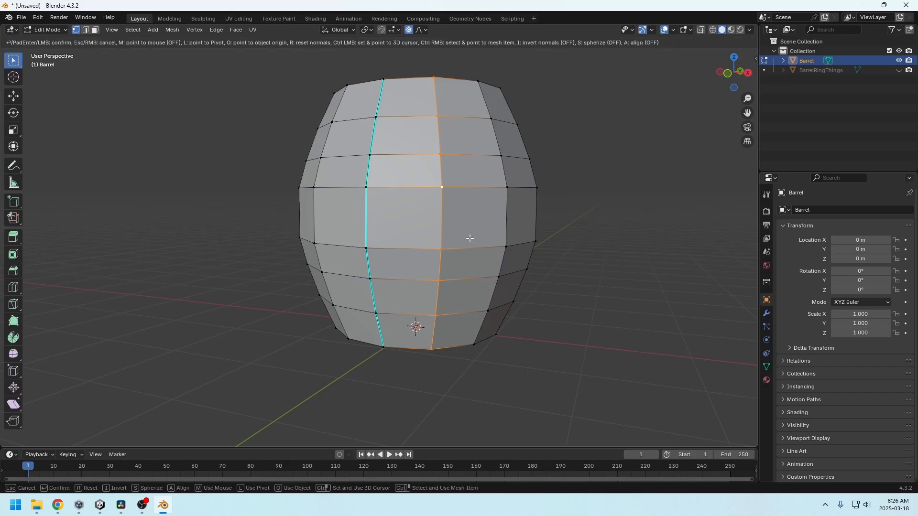
pyautogui.moveTo(511, 283); pyautogui.dragTo(499, 287, button='middle')
pyautogui.click(244, 100)
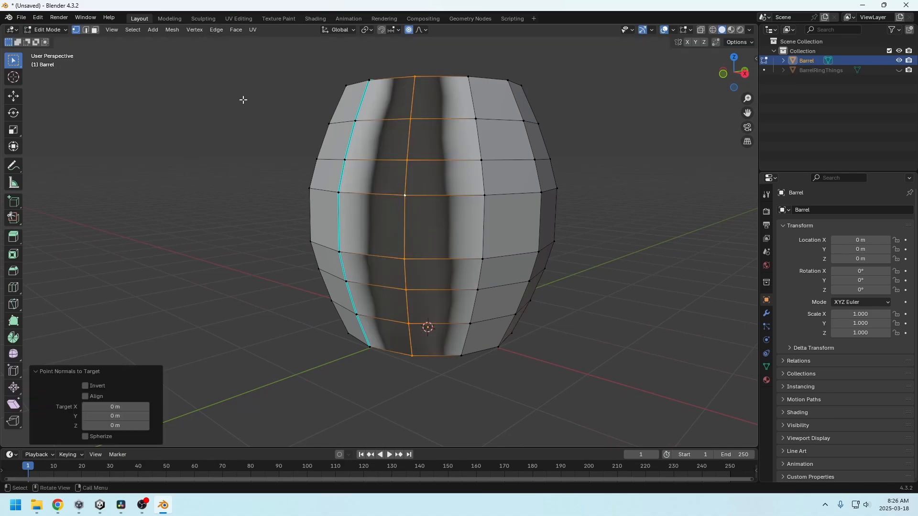
pyautogui.hotkey('ctrl', 'z')
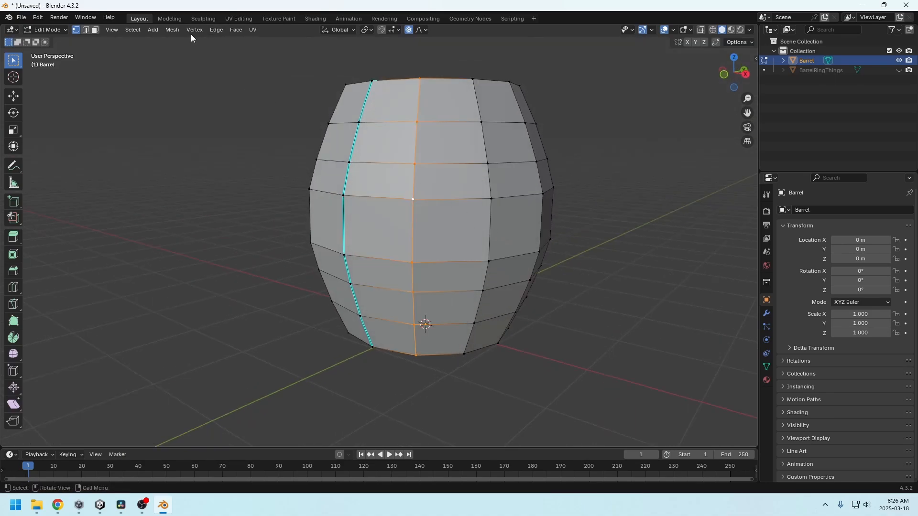
# - Mark the selected vertical edge loop beside the first sharp one as sharp too
pyautogui.click(215, 30)
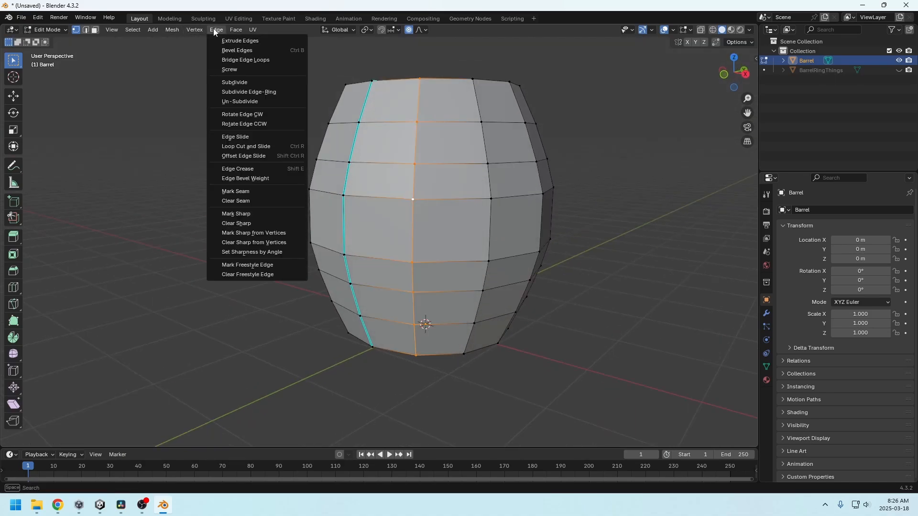
pyautogui.click(240, 213)
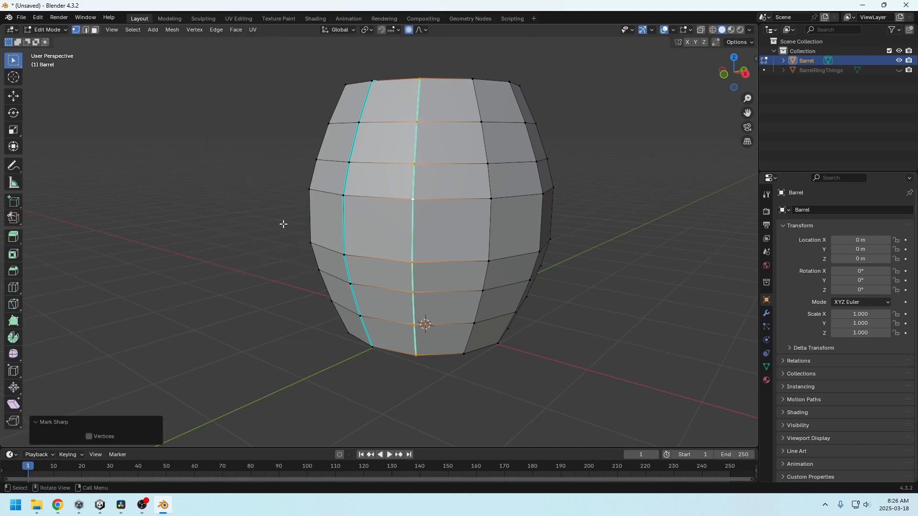
# - Mark the third, fourth and fifth vertical edge loops around the barrel's side as sharp, one after another
pyautogui.moveTo(283, 221); pyautogui.dragTo(439, 231, button='middle')
pyautogui.keyDown('alt'); pyautogui.keyDown('shift'); pyautogui.click(438, 233); pyautogui.keyUp('shift'); pyautogui.keyUp('alt')
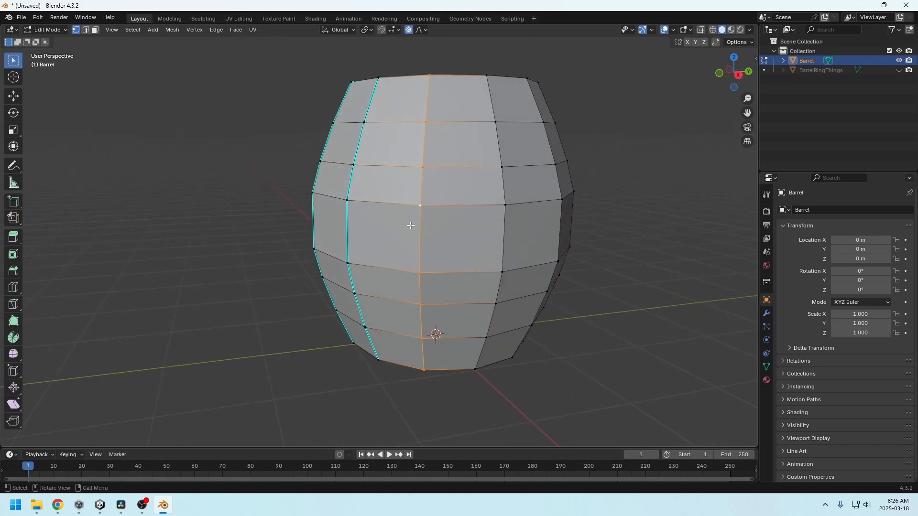
pyautogui.click(217, 30)
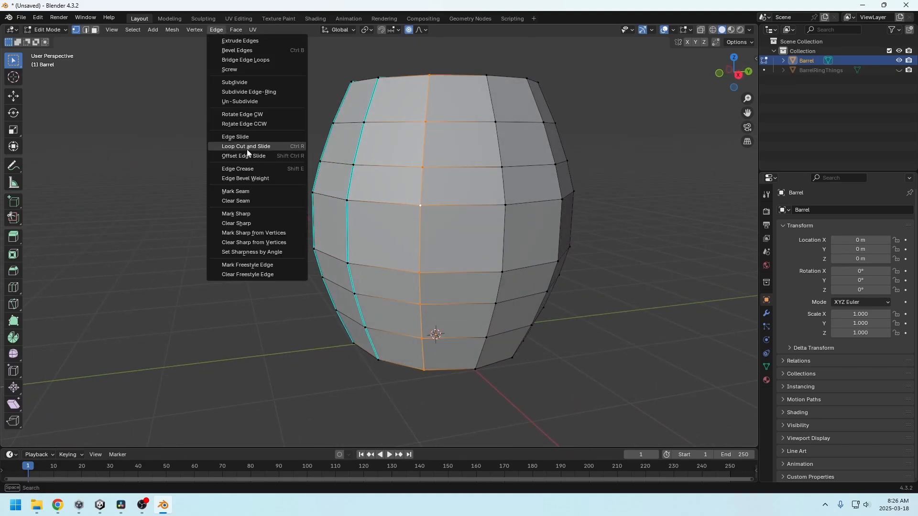
pyautogui.click(241, 214)
pyautogui.moveTo(421, 232); pyautogui.dragTo(400, 239, button='middle')
pyautogui.hotkey('ctrl', 'z')
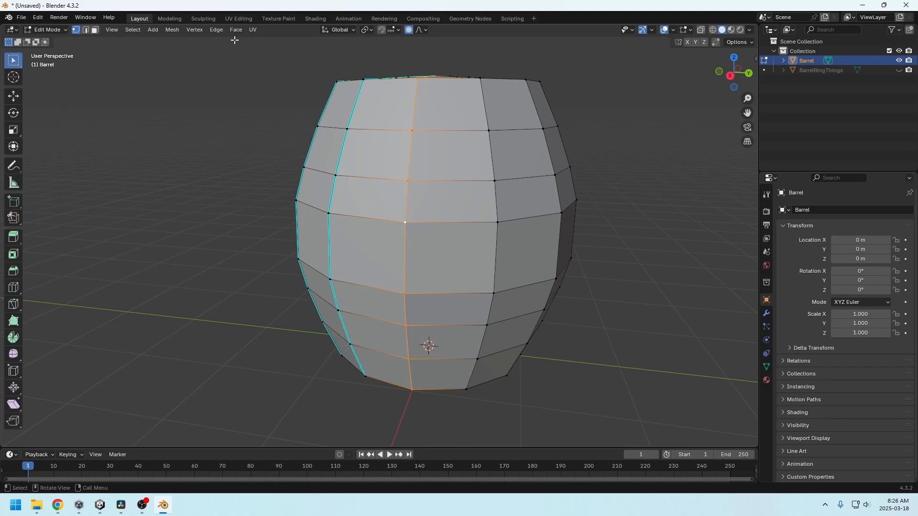
pyautogui.click(217, 30)
pyautogui.click(241, 214)
pyautogui.moveTo(363, 191); pyautogui.dragTo(372, 186, button='middle')
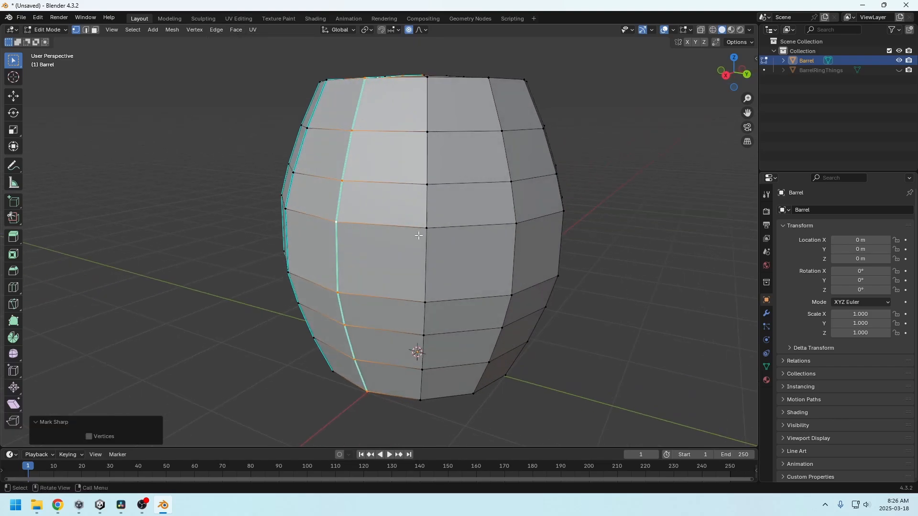
pyautogui.hotkey('ctrl', 'z')
pyautogui.click(217, 29)
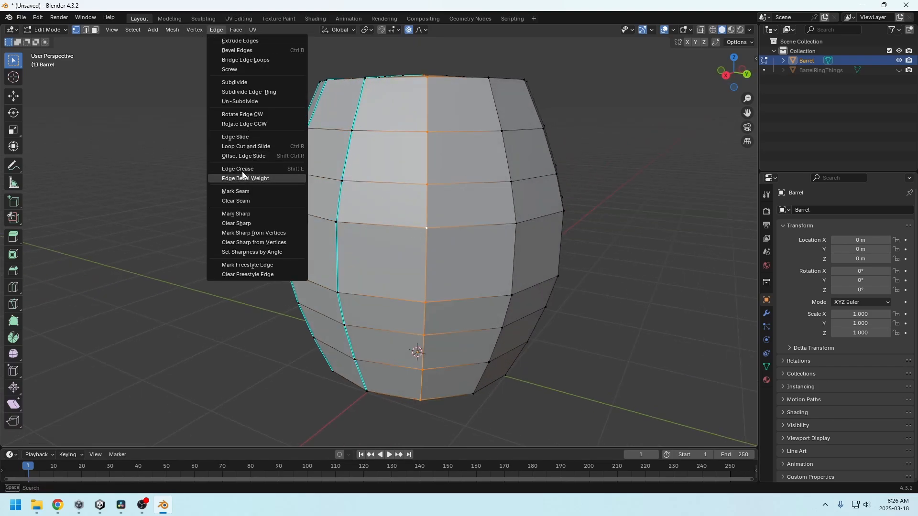
pyautogui.click(238, 214)
# - Continue around the barrel and mark the sixth, seventh and eighth vertical edge loops as sharp
pyautogui.moveTo(354, 225); pyautogui.dragTo(373, 215, button='middle')
pyautogui.hotkey('ctrl', 'z')
pyautogui.click(217, 31)
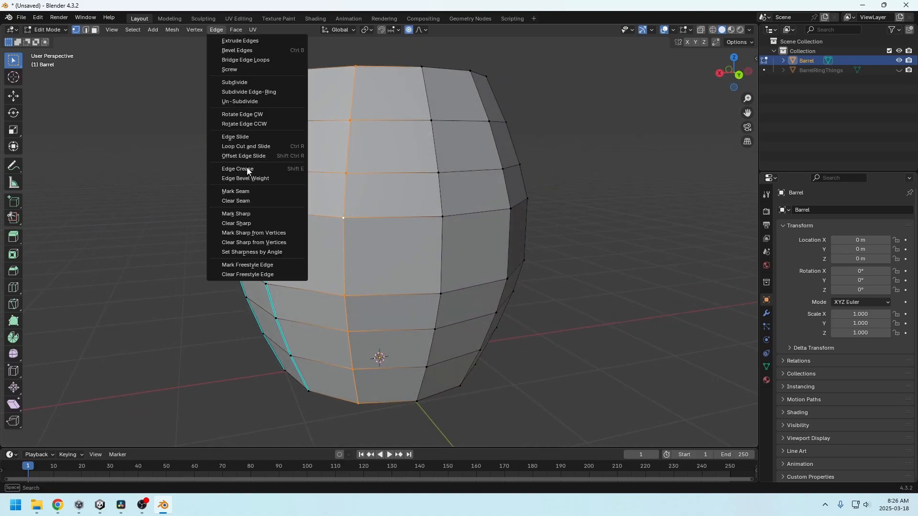
pyautogui.click(242, 216)
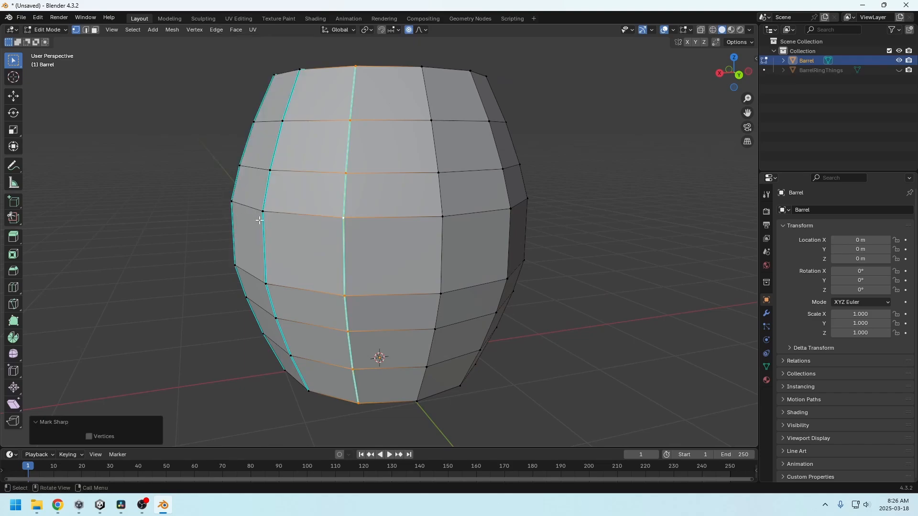
pyautogui.moveTo(242, 216); pyautogui.dragTo(395, 260, button='middle')
pyautogui.hotkey('ctrl', 'z')
pyautogui.click(217, 30)
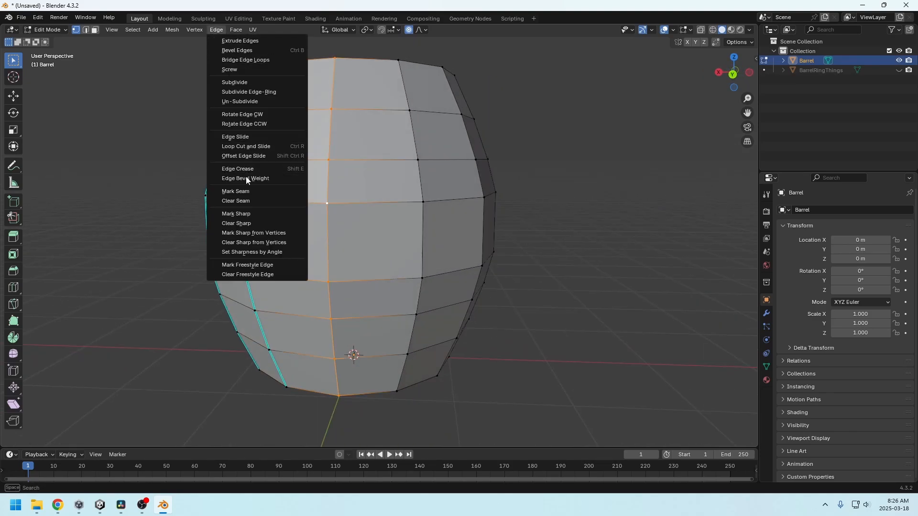
pyautogui.click(245, 215)
pyautogui.moveTo(349, 216); pyautogui.dragTo(333, 221, button='middle')
pyautogui.hotkey('ctrl', 'z')
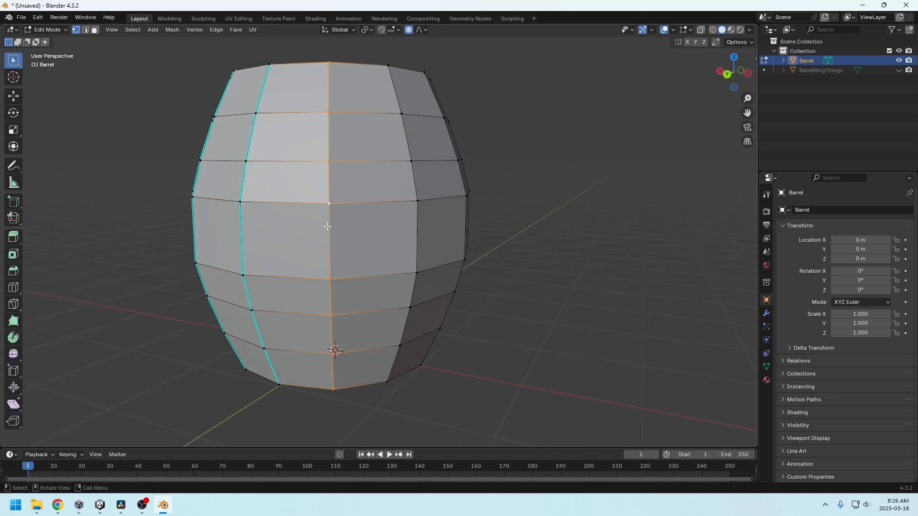
pyautogui.click(217, 30)
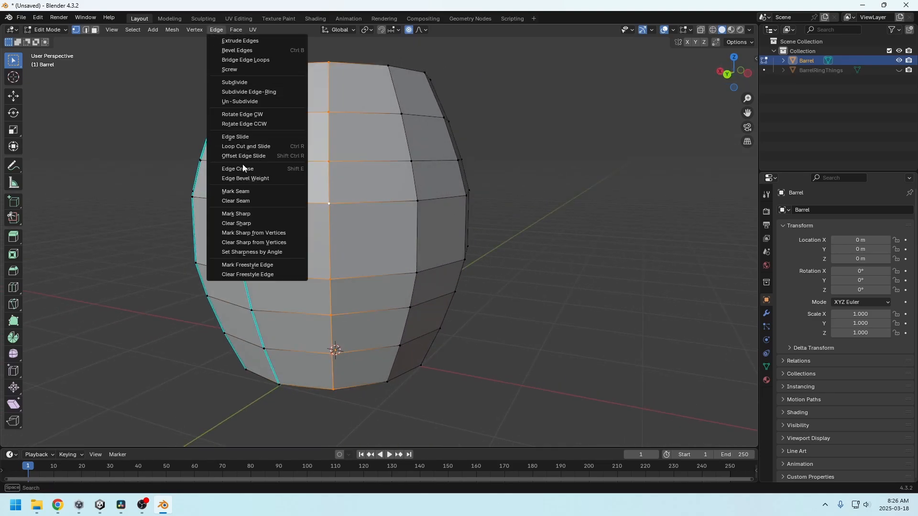
pyautogui.click(241, 215)
# - Mark the ninth and tenth vertical edge loops on the barrel's side as sharp
pyautogui.moveTo(346, 225); pyautogui.dragTo(284, 219, button='middle')
pyautogui.hotkey('ctrl', 'z')
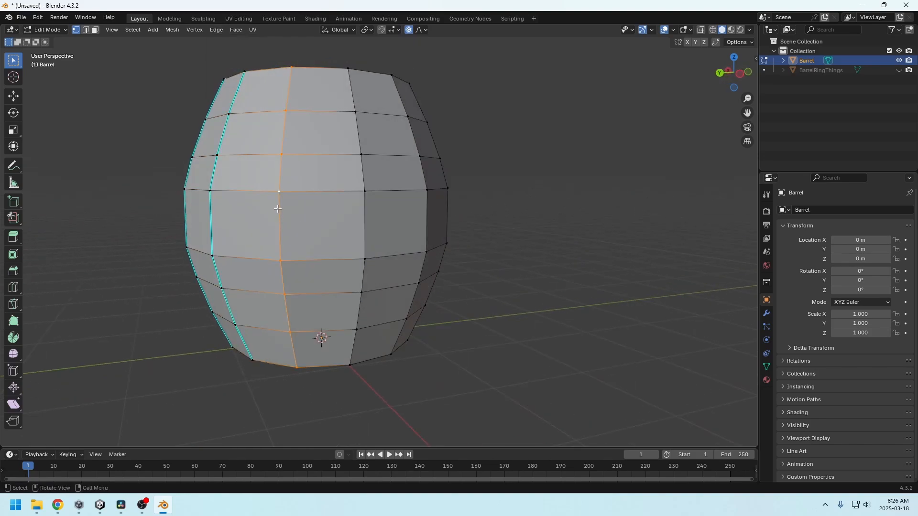
pyautogui.click(218, 30)
pyautogui.click(247, 213)
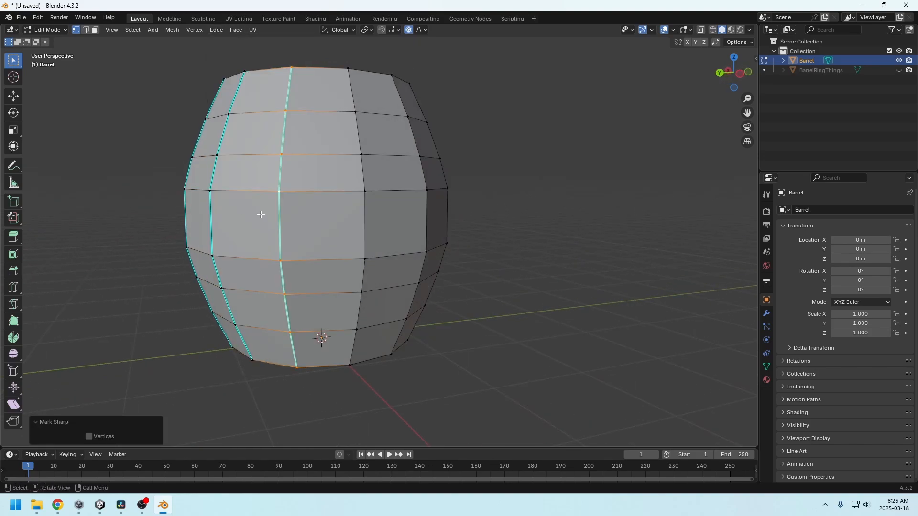
pyautogui.moveTo(261, 215); pyautogui.dragTo(289, 220, button='middle')
pyautogui.hotkey('ctrl', 'z')
pyautogui.click(216, 30)
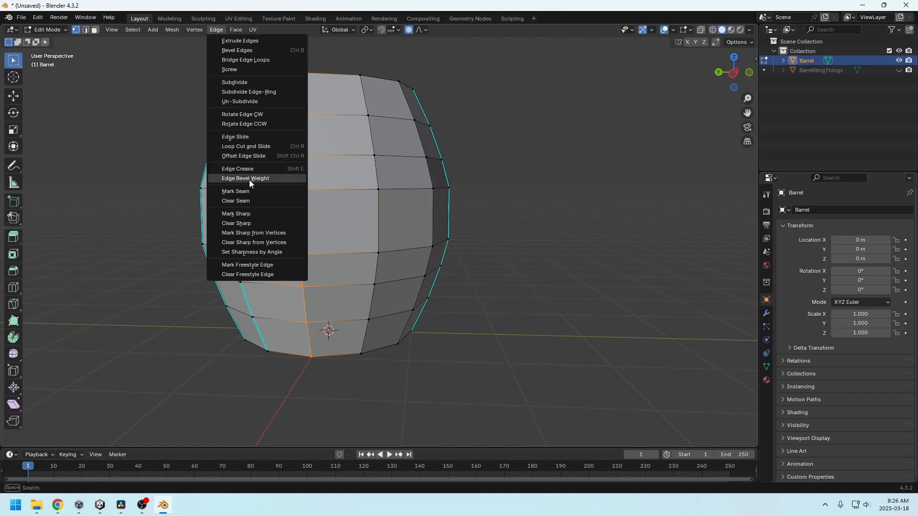
pyautogui.click(242, 214)
# - Mark the last two unmarked vertical edge loops as sharp to complete the way around the barrel
pyautogui.keyDown('alt'); pyautogui.click(384, 215); pyautogui.keyUp('alt')
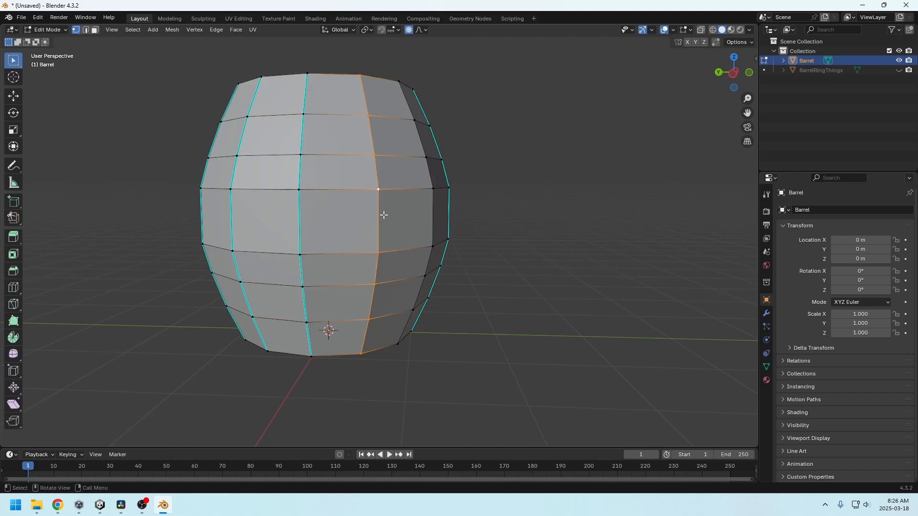
pyautogui.moveTo(384, 215); pyautogui.dragTo(345, 217, button='middle')
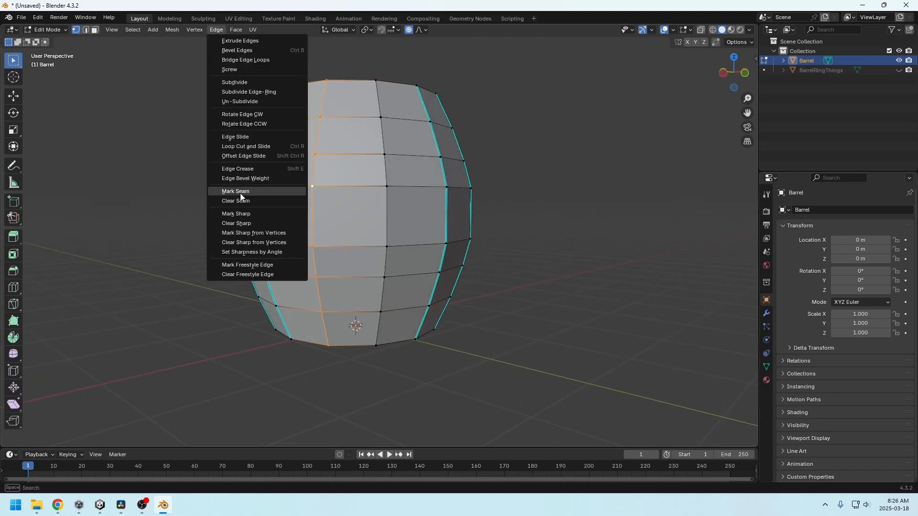
pyautogui.click(251, 191)
pyautogui.click(215, 30)
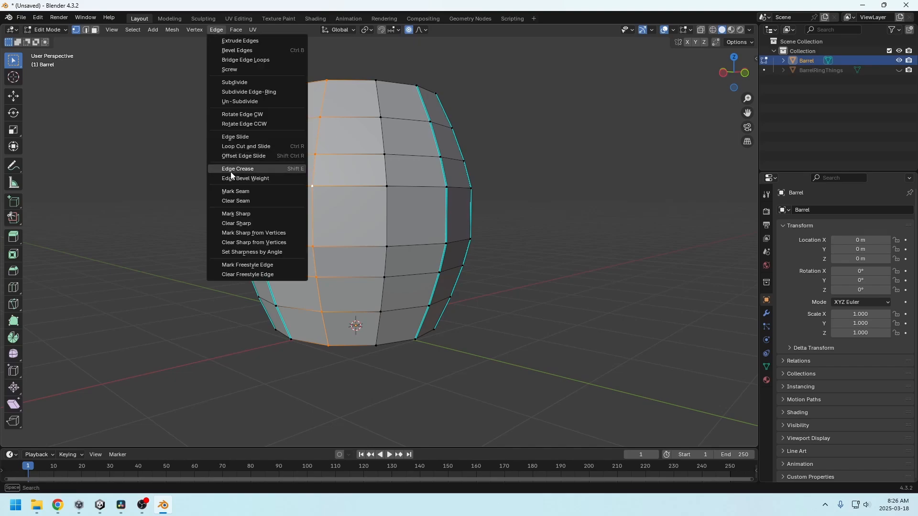
pyautogui.click(231, 214)
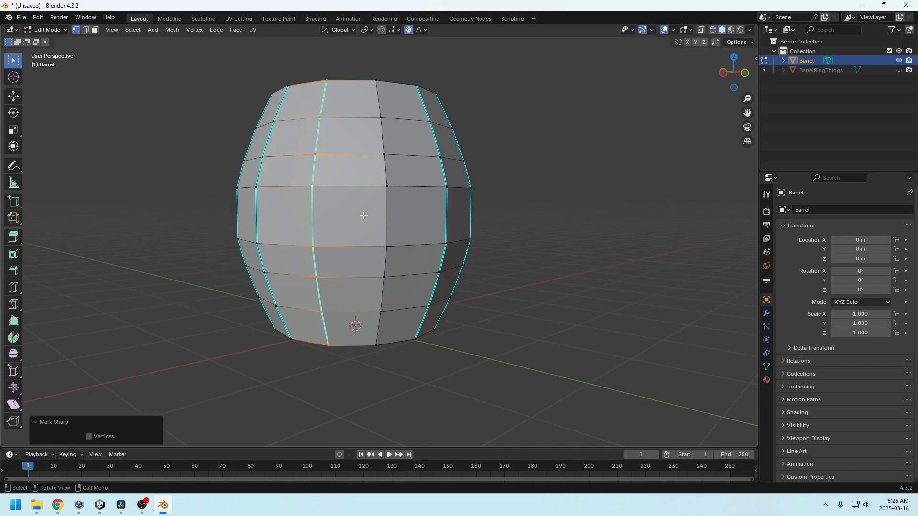
pyautogui.moveTo(287, 212); pyautogui.dragTo(357, 209, button='middle')
pyautogui.click(222, 30)
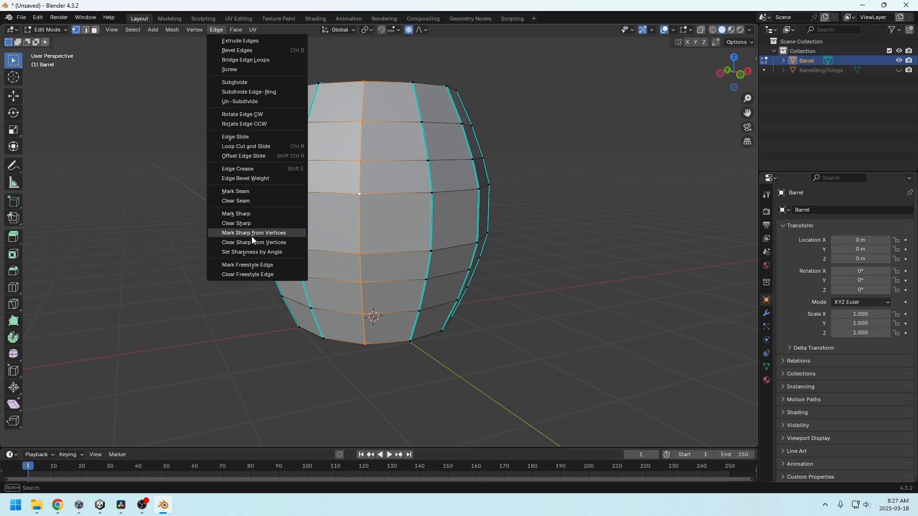
pyautogui.click(249, 214)
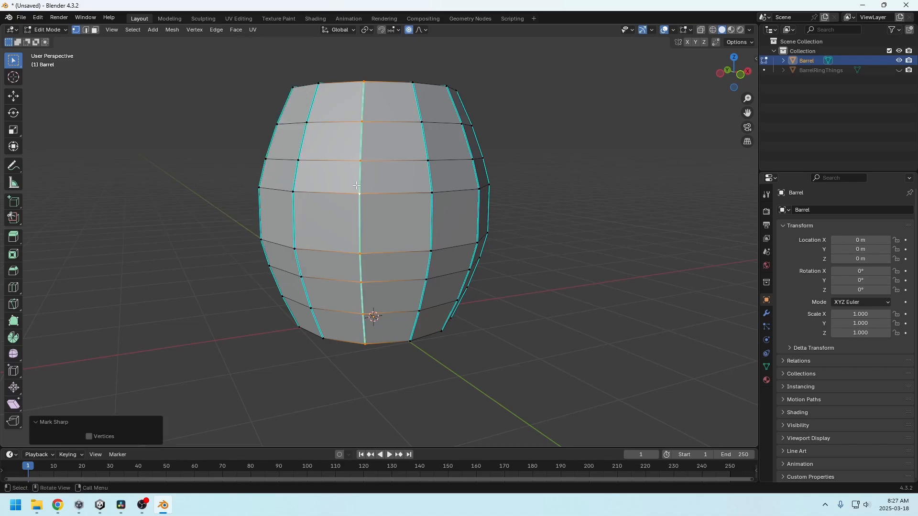
# - Look at the barrel's top from above and switch the mesh selection to edges
pyautogui.moveTo(356, 185); pyautogui.dragTo(414, 173, button='middle')
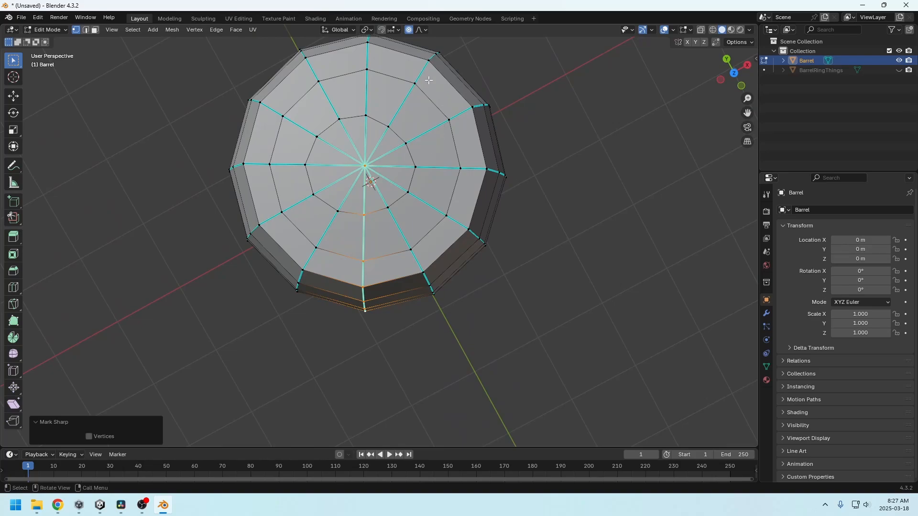
pyautogui.click(86, 31)
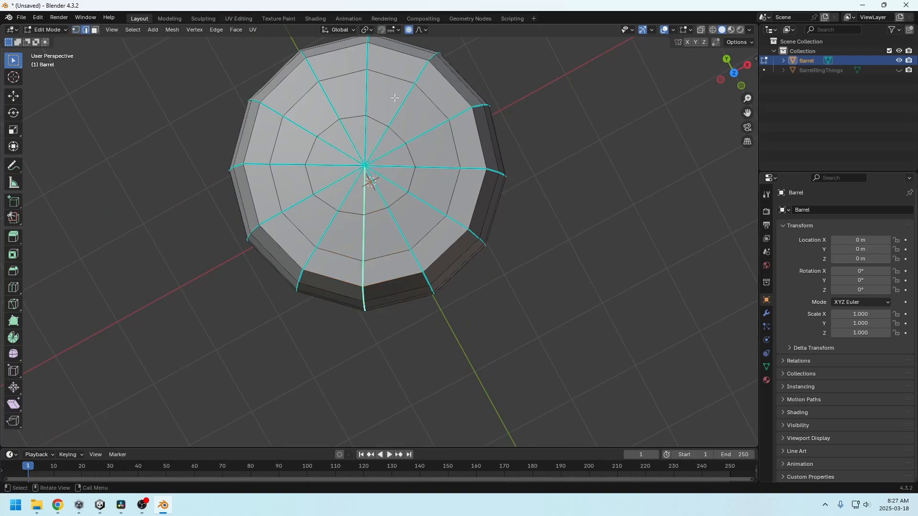
pyautogui.press('b')
pyautogui.moveTo(314, 196); pyautogui.dragTo(296, 206)
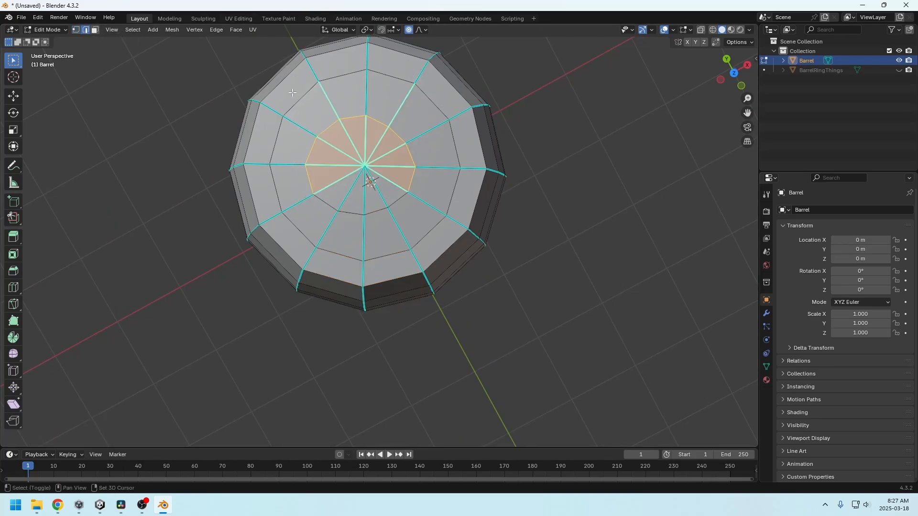
pyautogui.keyDown('shift'); pyautogui.click(271, 132); pyautogui.keyUp('shift')
pyautogui.keyDown('shift'); pyautogui.click(328, 89); pyautogui.keyUp('shift')
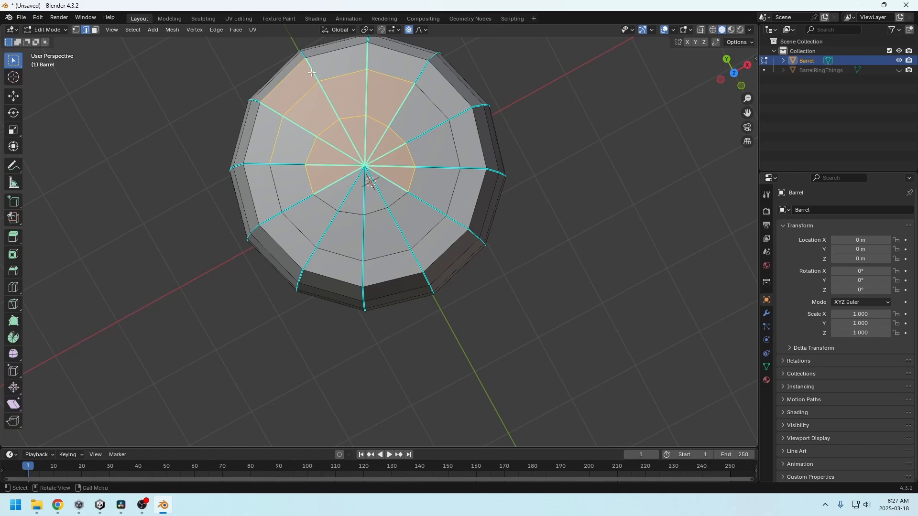
pyautogui.hotkey('alt', 'a')
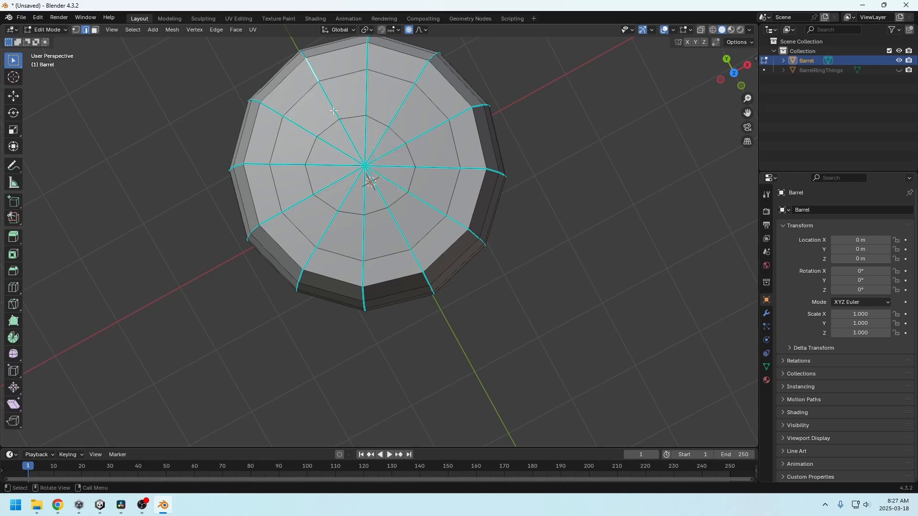
# - Clear the sharp marking from two neighbouring lines of edges that cross the barrel's top from rim to rim through its centre
pyautogui.click(318, 82)
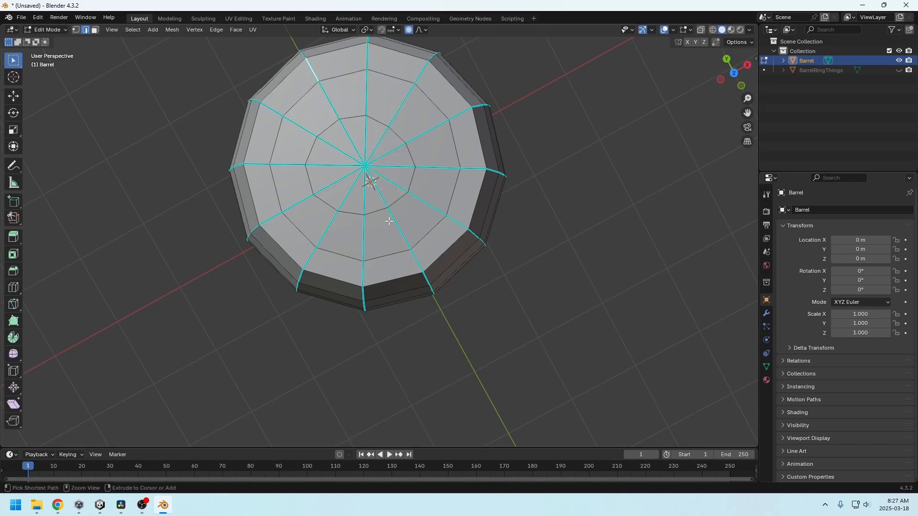
pyautogui.keyDown('ctrl'); pyautogui.click(417, 257); pyautogui.keyUp('ctrl')
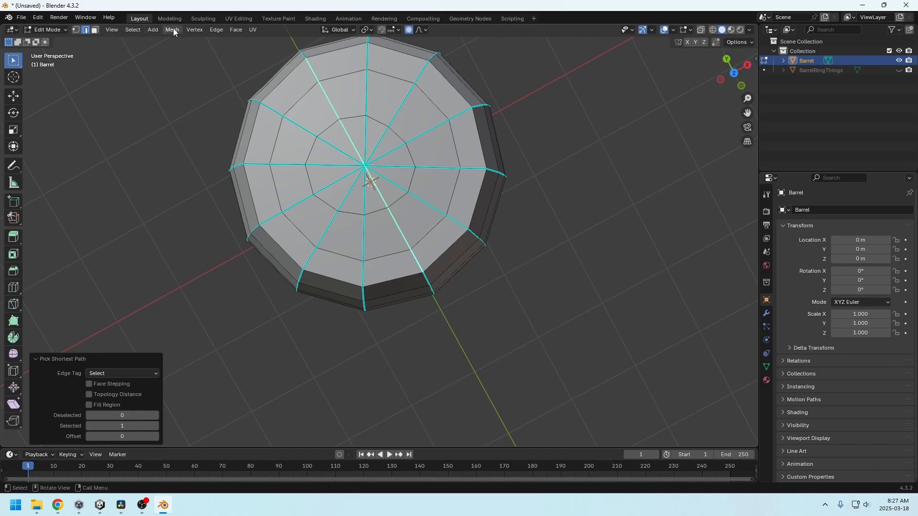
pyautogui.click(216, 30)
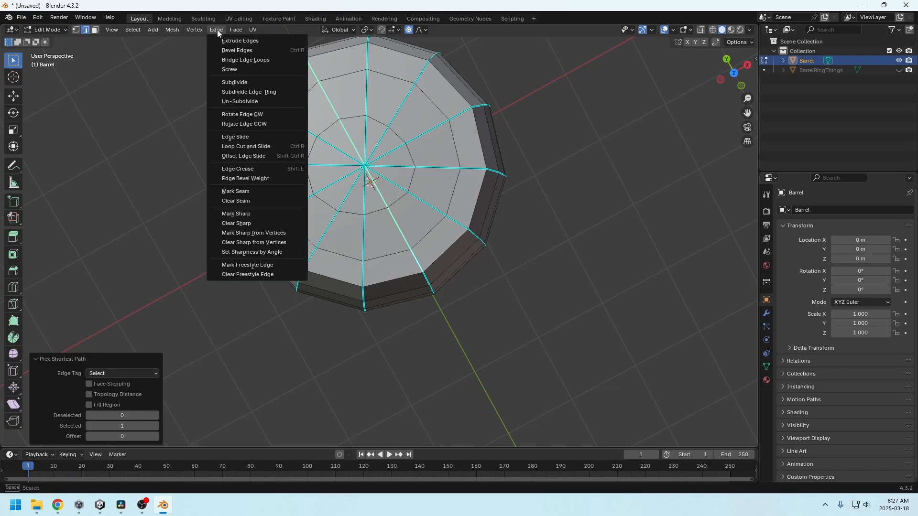
pyautogui.click(239, 213)
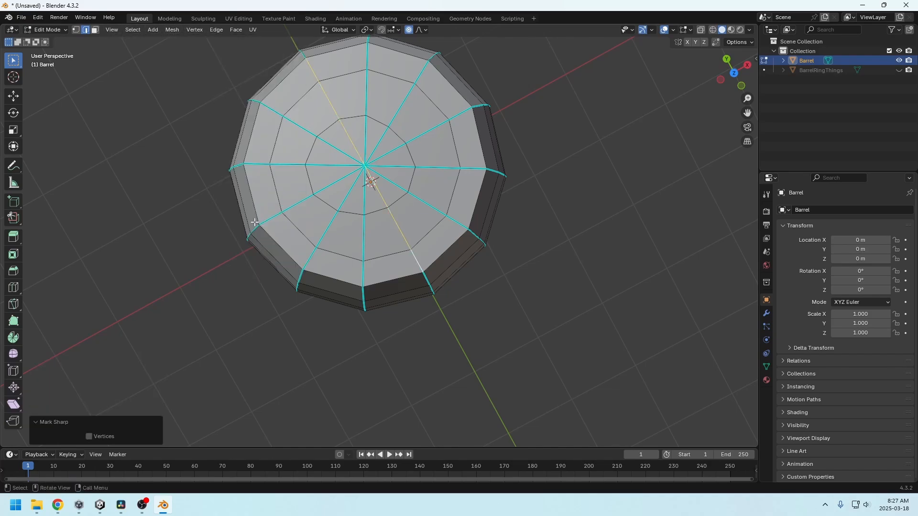
pyautogui.click(364, 269)
pyautogui.keyDown('ctrl'); pyautogui.click(369, 60); pyautogui.keyUp('ctrl')
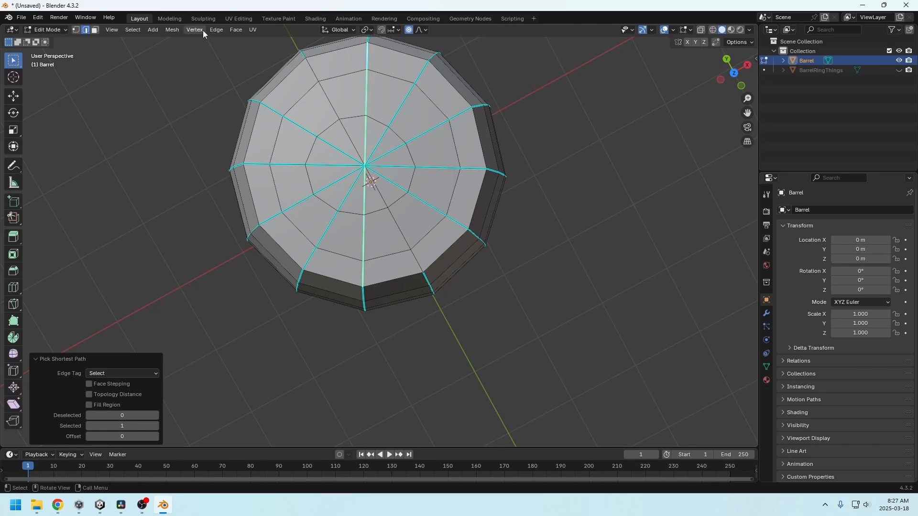
pyautogui.click(233, 29)
pyautogui.moveTo(216, 29)
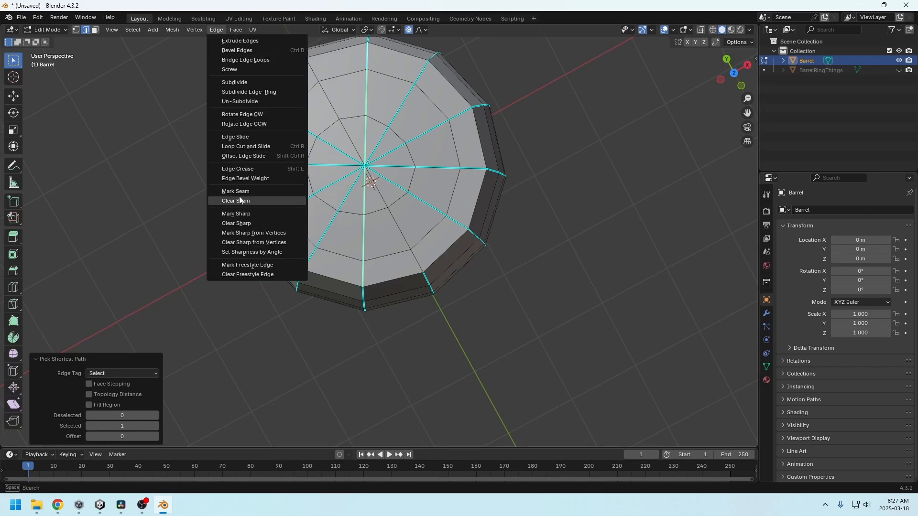
pyautogui.click(240, 215)
# - Clear the sharp marking from the next two rim-to-rim edge lines through the centre of the barrel's top
pyautogui.click(309, 261)
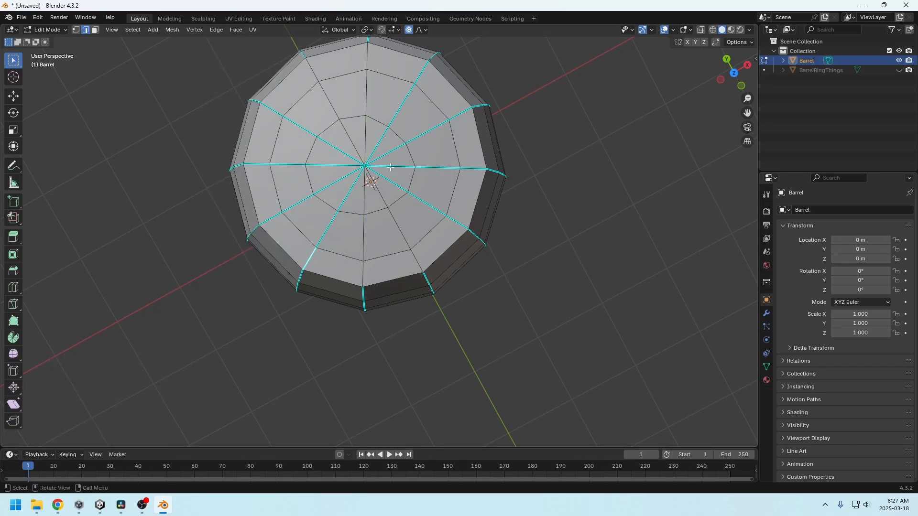
pyautogui.keyDown('ctrl'); pyautogui.click(418, 70); pyautogui.keyUp('ctrl')
pyautogui.click(216, 30)
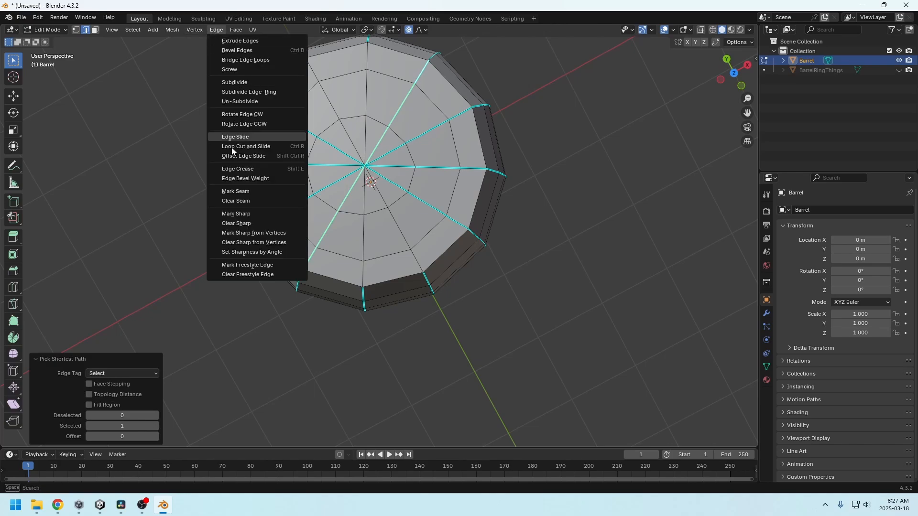
pyautogui.click(239, 224)
pyautogui.click(288, 235)
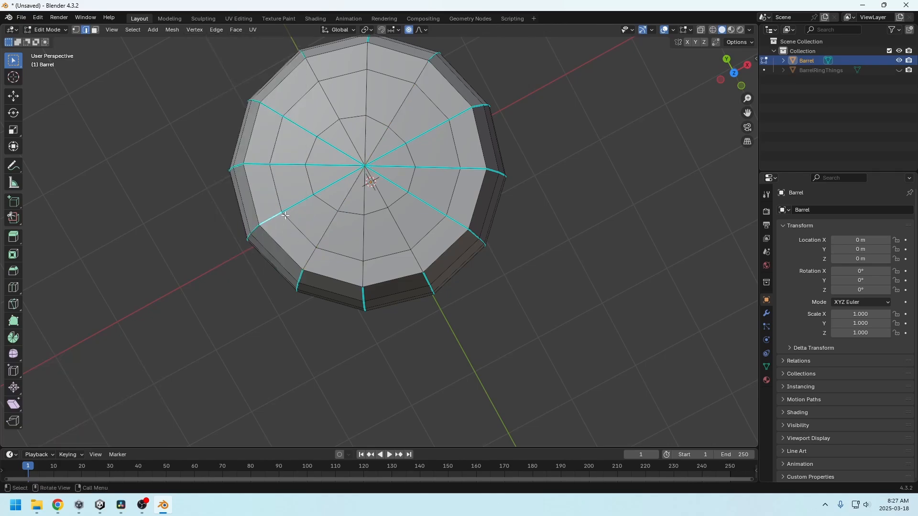
pyautogui.keyDown('ctrl'); pyautogui.click(466, 111); pyautogui.keyUp('ctrl')
pyautogui.click(217, 29)
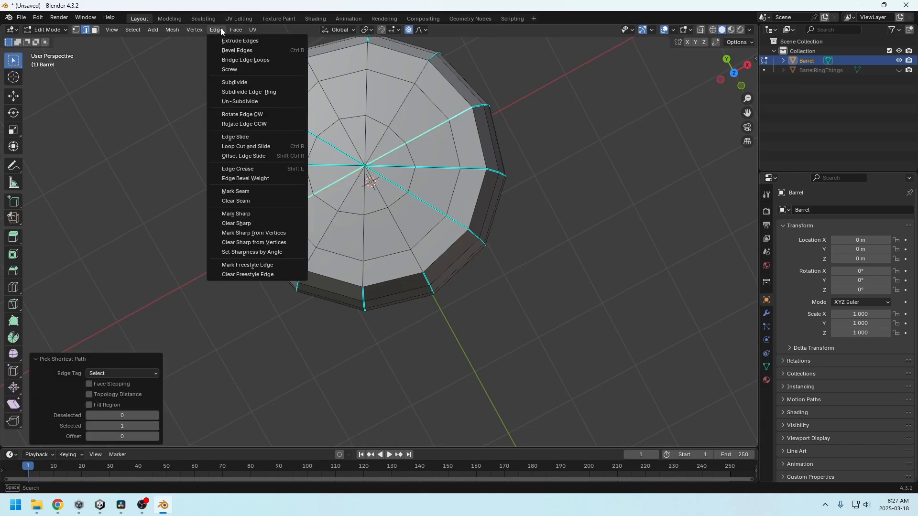
pyautogui.click(236, 223)
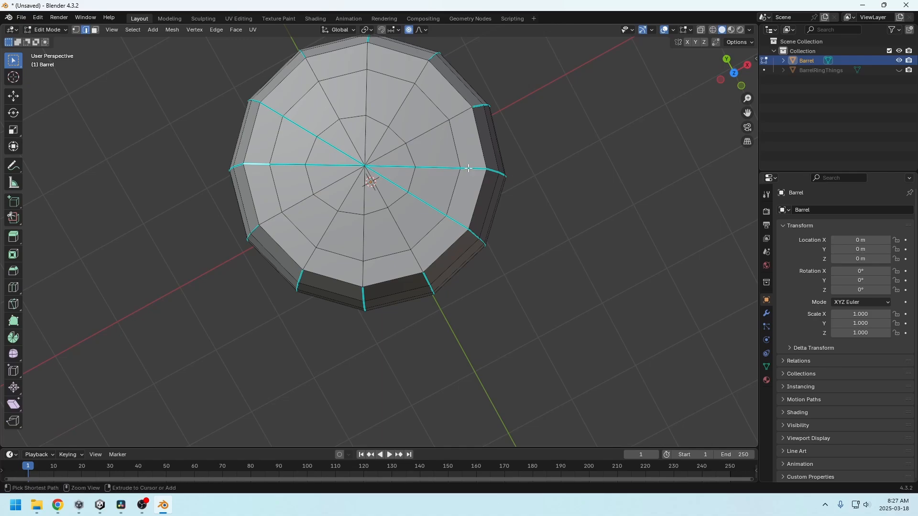
# - Clear the sharp marking from the last two rim-to-rim edge lines through the centre of the barrel's top
pyautogui.keyDown('ctrl'); pyautogui.click(386, 170); pyautogui.keyUp('ctrl')
pyautogui.click(216, 29)
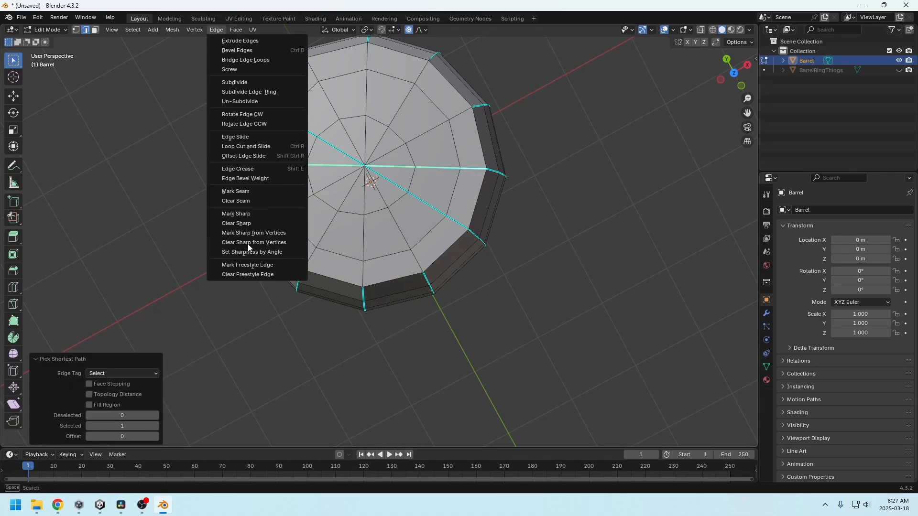
pyautogui.click(242, 224)
pyautogui.click(301, 128)
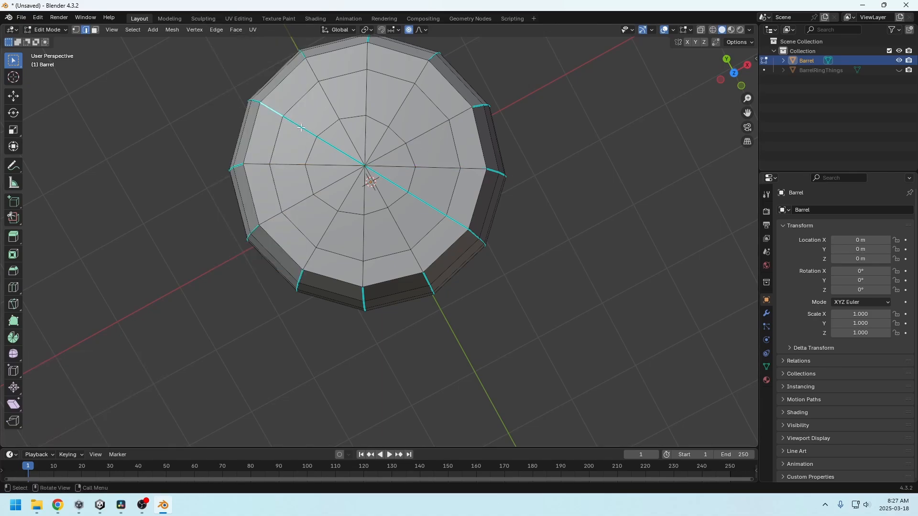
pyautogui.keyDown('ctrl'); pyautogui.click(452, 222); pyautogui.keyUp('ctrl')
pyautogui.click(216, 30)
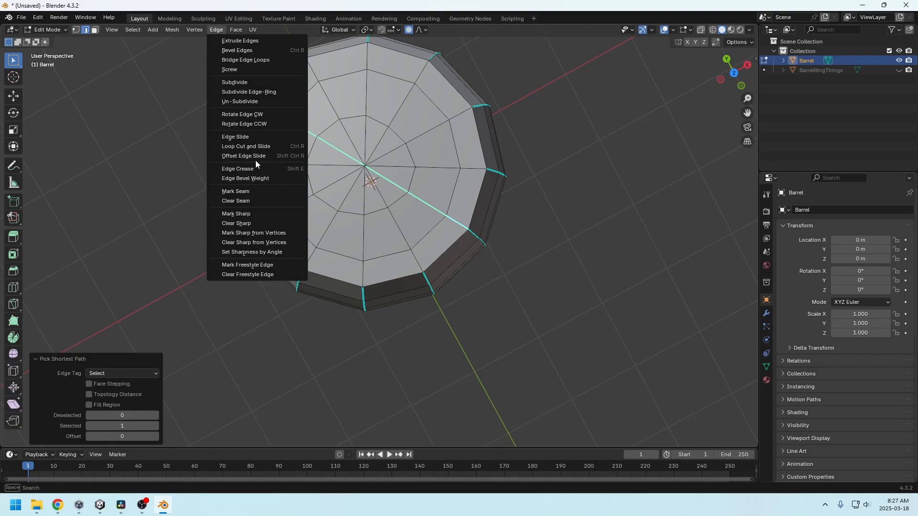
pyautogui.click(234, 214)
# - Mark the edge loop around the barrel's top rim as sharp
pyautogui.moveTo(412, 237); pyautogui.dragTo(418, 164, button='middle')
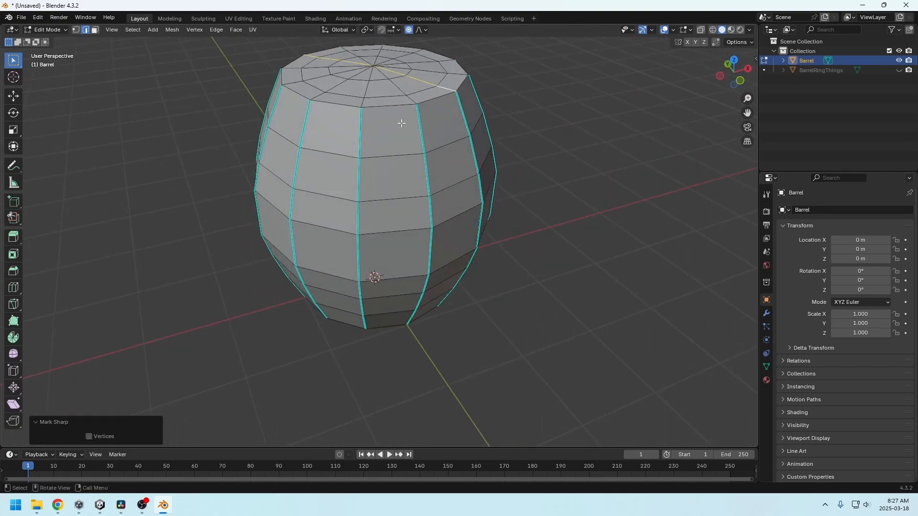
pyautogui.moveTo(401, 123); pyautogui.dragTo(475, 152, button='middle')
pyautogui.moveTo(384, 118); pyautogui.dragTo(318, 93, button='middle')
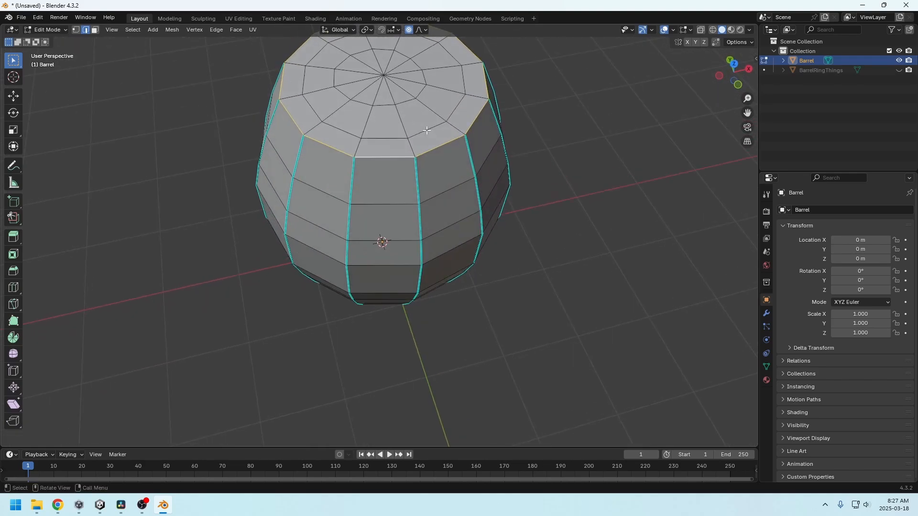
pyautogui.moveTo(427, 130); pyautogui.dragTo(420, 152, button='middle')
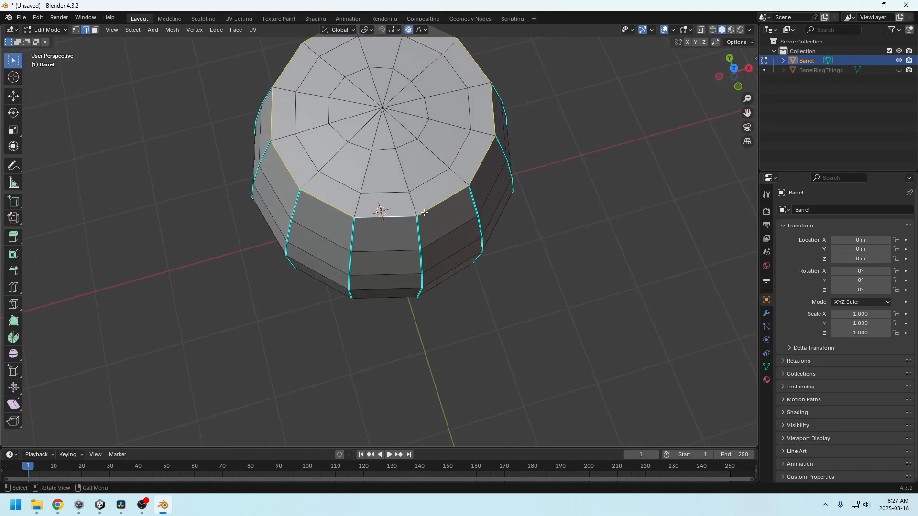
pyautogui.click(216, 30)
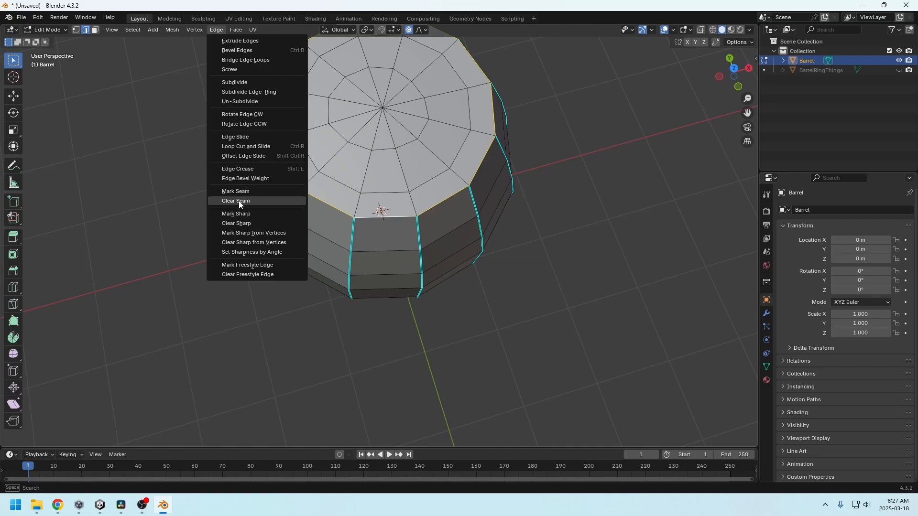
pyautogui.click(236, 214)
# - Try smooth shading on the barrel in Object Mode and undo it
pyautogui.moveTo(445, 248)
pyautogui.mouseDown(button='middle')
pyautogui.moveTo(453, 203)
pyautogui.moveTo(429, 190)
pyautogui.moveTo(434, 266)
pyautogui.moveTo(422, 94)
pyautogui.moveTo(426, 139)
pyautogui.mouseUp(button='middle')
pyautogui.press('Tab')
pyautogui.rightClick(429, 190)
pyautogui.click(383, 186)
pyautogui.hotkey('ctrl', 'z')
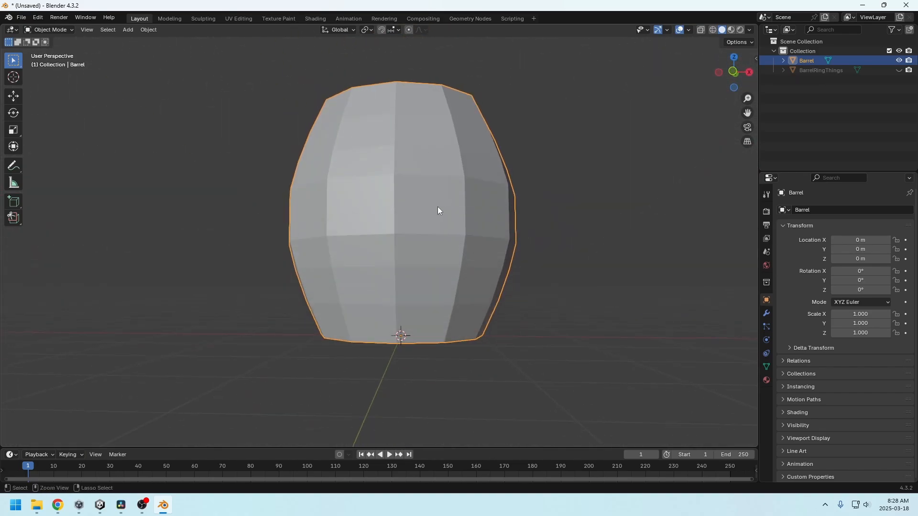
# - Mark the edge loop around the barrel's bottom rim as sharp in Edit Mode
pyautogui.moveTo(438, 207)
pyautogui.mouseDown(button='middle')
pyautogui.moveTo(447, 231)
pyautogui.moveTo(438, 148)
pyautogui.mouseUp(button='middle')
pyautogui.press('Tab')
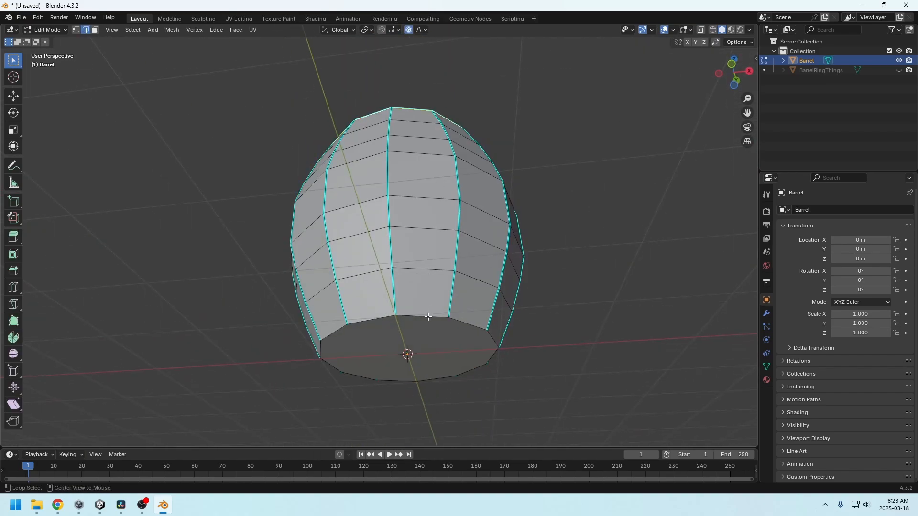
pyautogui.keyDown('alt'); pyautogui.click(429, 316); pyautogui.keyUp('alt')
pyautogui.moveTo(441, 340); pyautogui.dragTo(431, 318, button='middle')
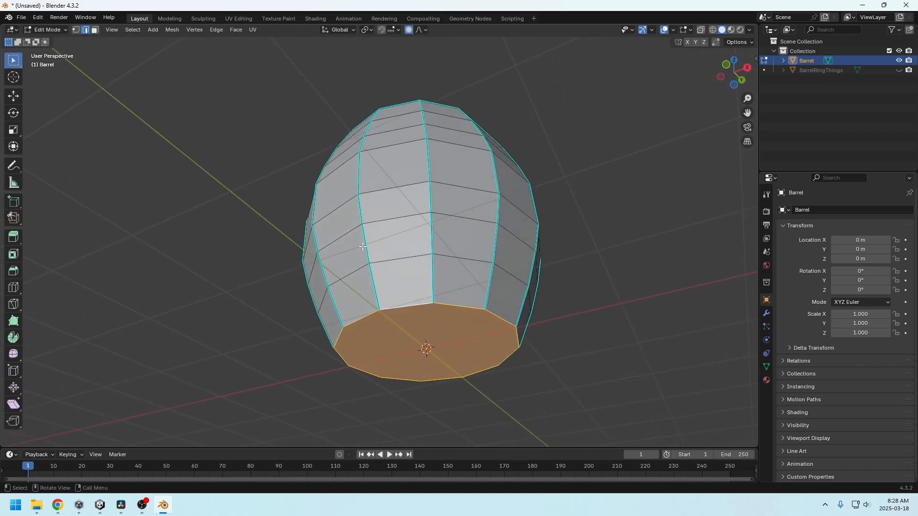
pyautogui.click(216, 29)
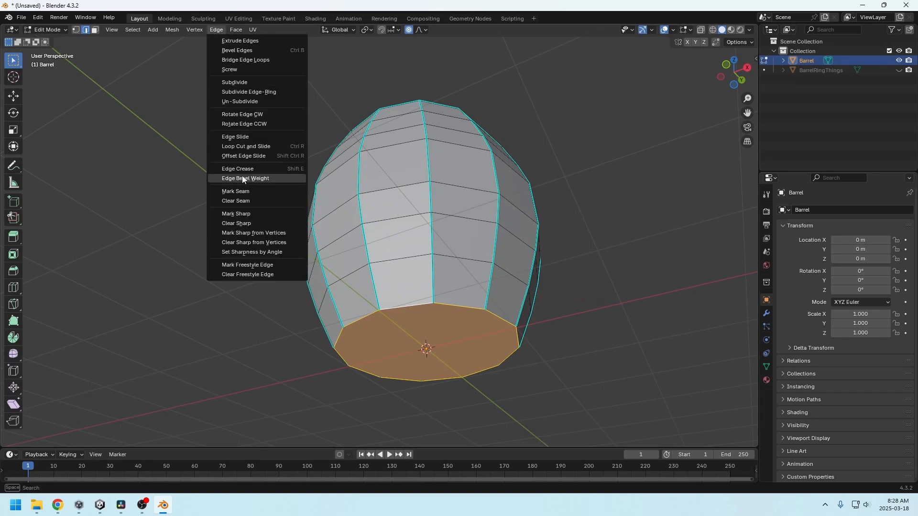
pyautogui.click(239, 214)
# - Return to Object Mode and apply Shade Smooth to the barrel
pyautogui.moveTo(335, 230); pyautogui.dragTo(475, 302, button='middle')
pyautogui.press('Tab')
pyautogui.rightClick(454, 221)
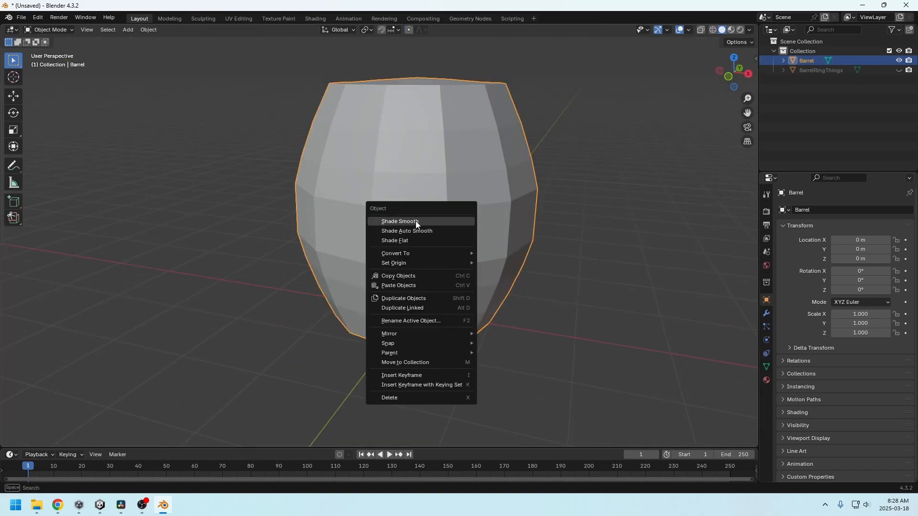
pyautogui.click(454, 221)
pyautogui.moveTo(506, 225); pyautogui.dragTo(416, 210, button='middle')
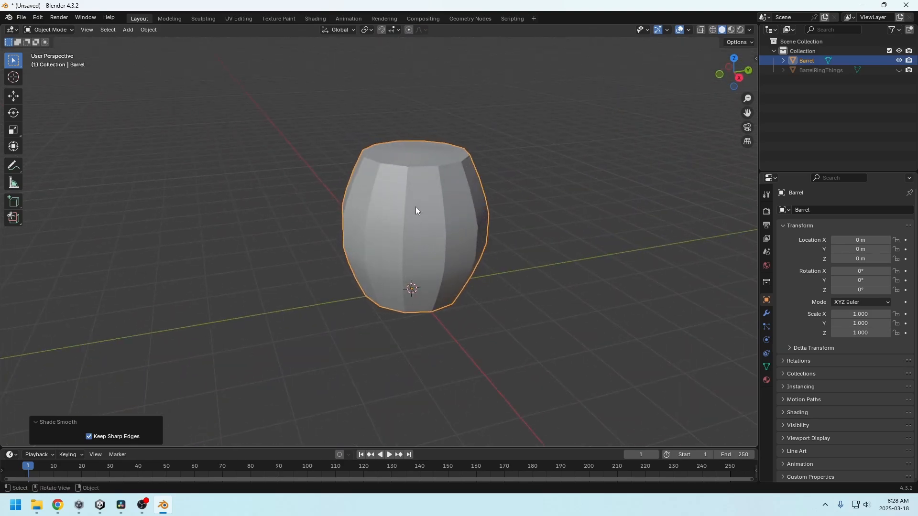
# - Unhide BarrelRingThings and look over the barrel with its ring bands from several sides
pyautogui.click(898, 70)
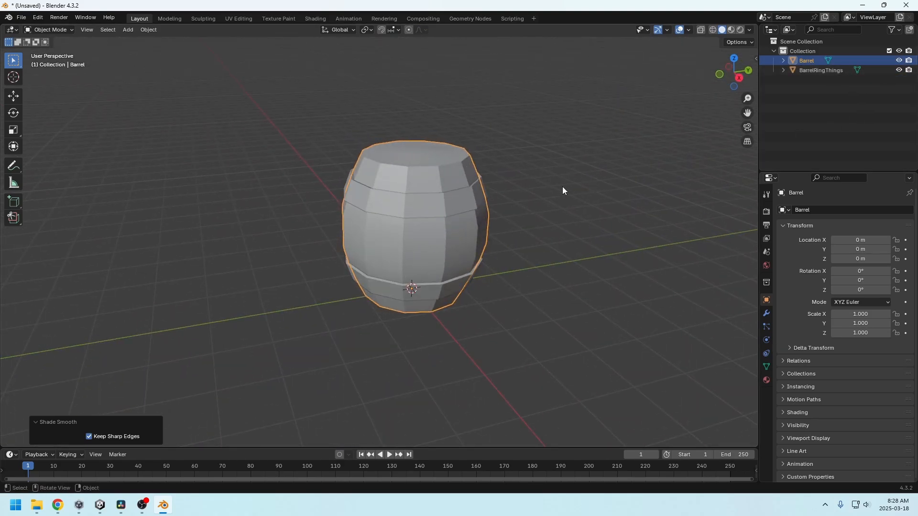
pyautogui.moveTo(563, 187); pyautogui.dragTo(517, 187, button='middle')
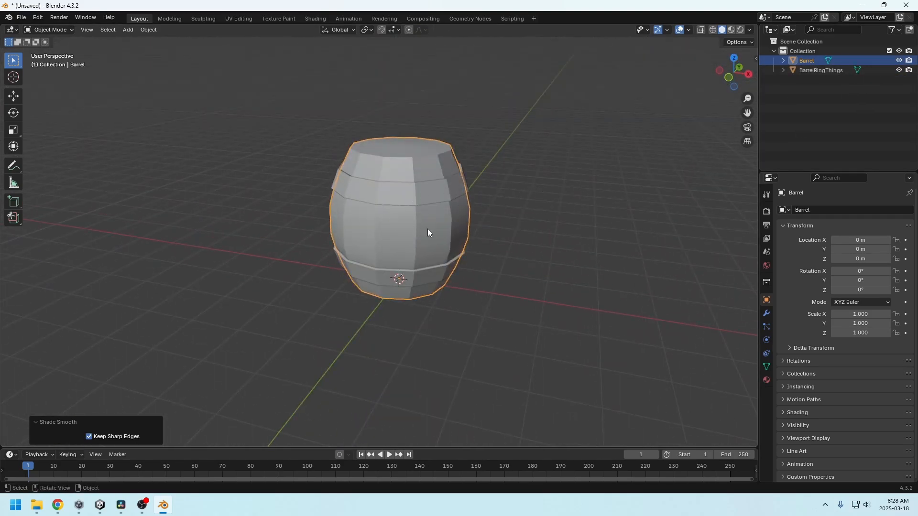
pyautogui.moveTo(428, 233); pyautogui.dragTo(449, 257, button='middle')
pyautogui.scroll(2, 428, 268)
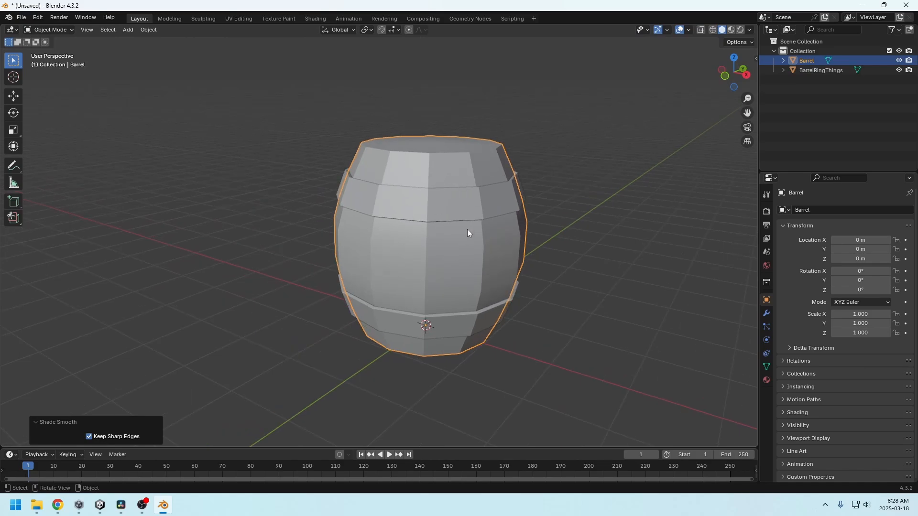
pyautogui.moveTo(469, 231); pyautogui.dragTo(453, 250, button='middle')
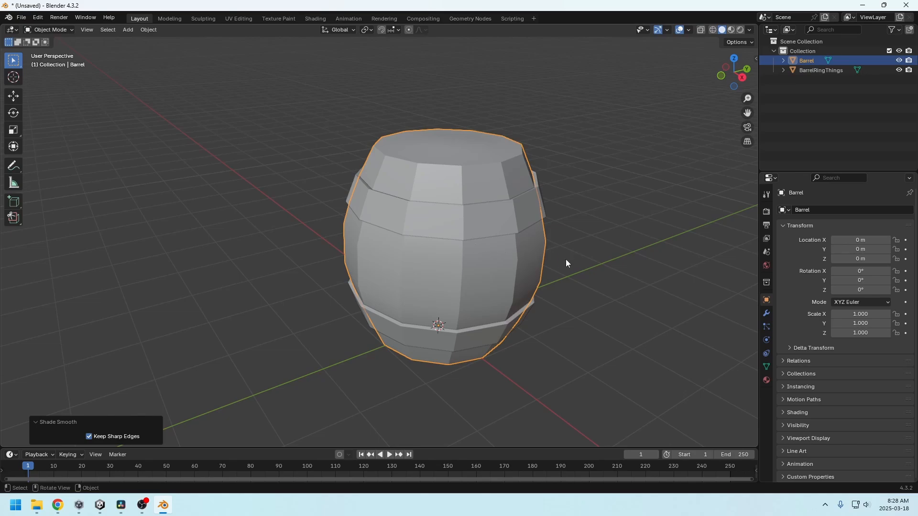
pyautogui.moveTo(566, 259); pyautogui.dragTo(517, 229, button='middle')
# - Add a Bevel modifier to BarrelRingThings and set its segments to 3
pyautogui.click(494, 223)
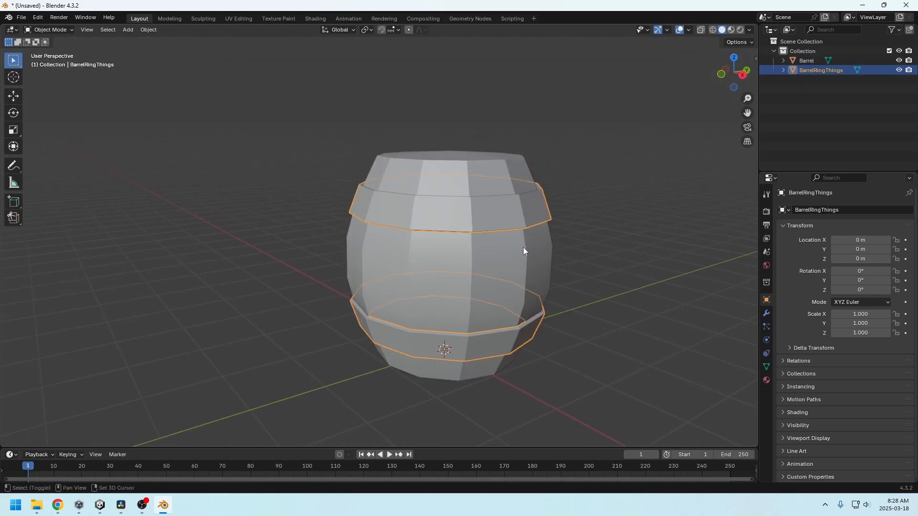
pyautogui.click(769, 314)
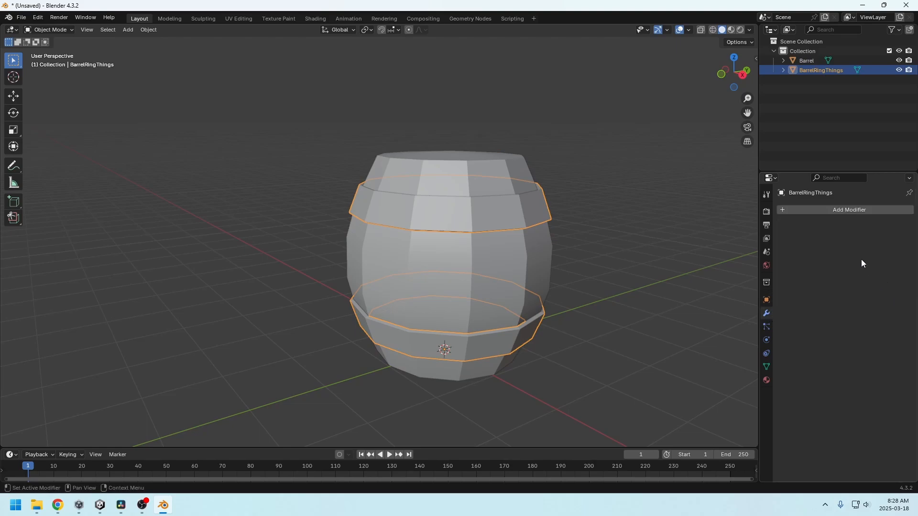
pyautogui.click(840, 211)
pyautogui.write('bevel')
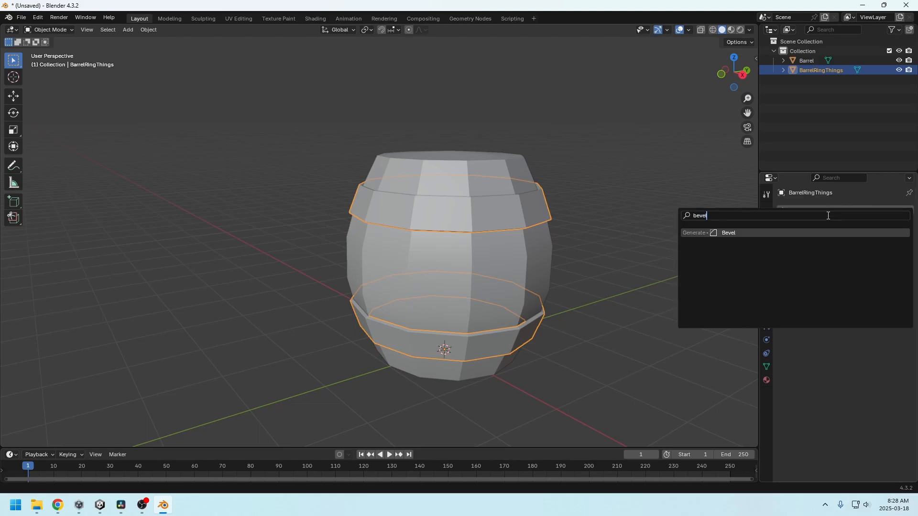
pyautogui.press('Return')
pyautogui.moveTo(707, 225); pyautogui.dragTo(627, 252, button='middle')
pyautogui.scroll(3, 627, 252)
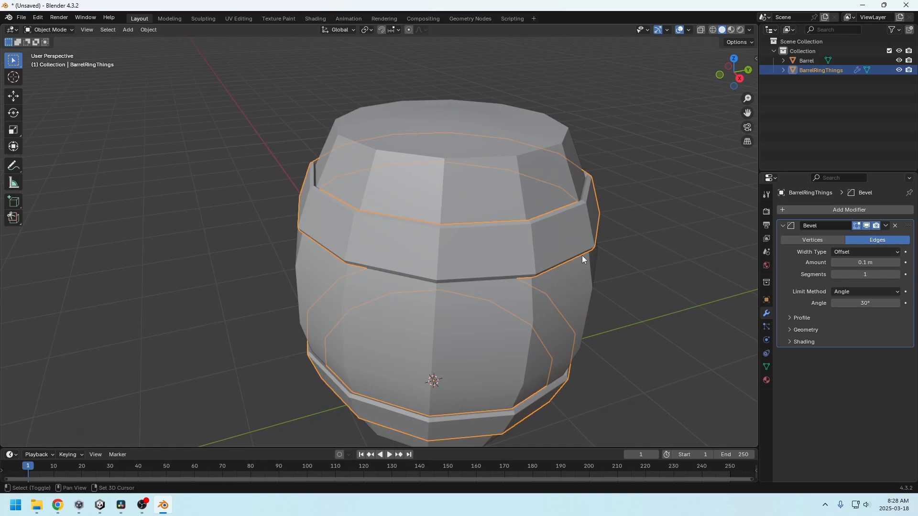
pyautogui.click(897, 274)
pyautogui.click(898, 274)
# - Apply Shade Auto Smooth to the ring bands and deselect them
pyautogui.moveTo(645, 258); pyautogui.dragTo(508, 240, button='middle')
pyautogui.press('Tab')
pyautogui.press('Tab')
pyautogui.rightClick(453, 276)
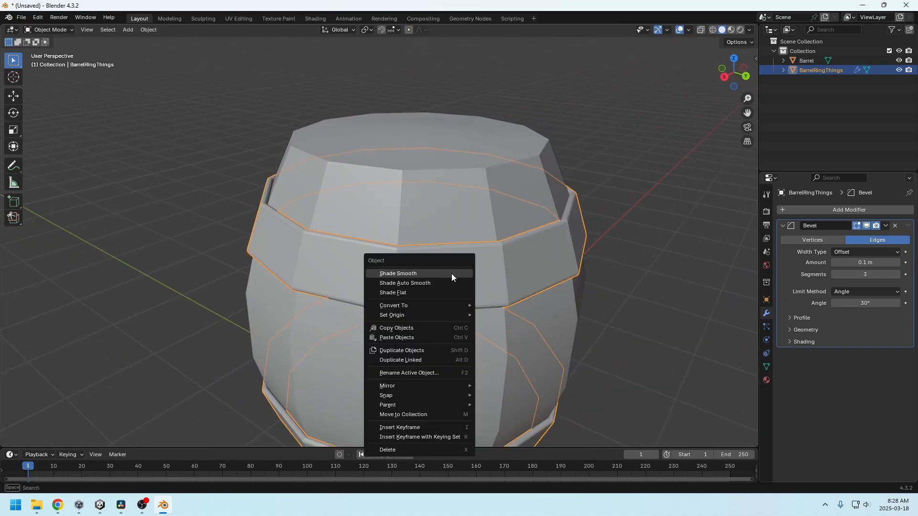
pyautogui.click(401, 289)
pyautogui.moveTo(402, 288); pyautogui.dragTo(580, 281, button='middle')
pyautogui.click(599, 283)
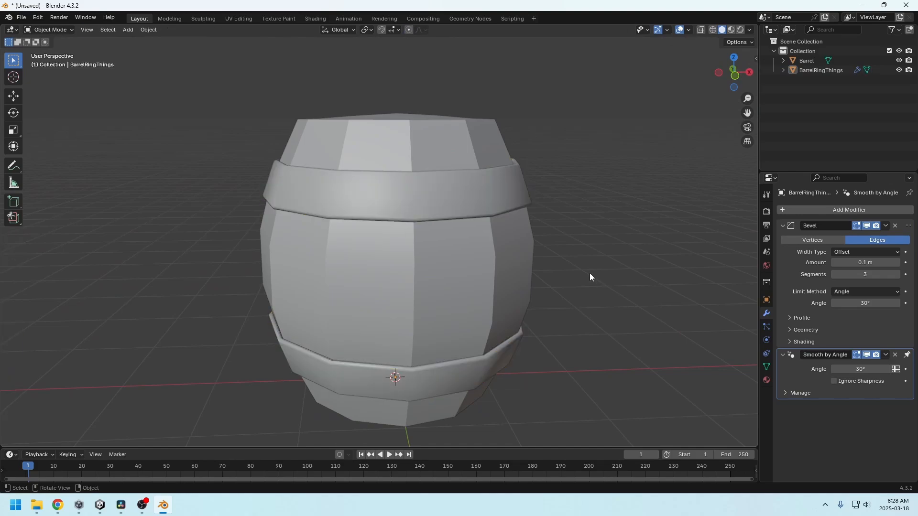
# - Select the barrel body and add a Bevel modifier to it
pyautogui.moveTo(483, 173); pyautogui.dragTo(659, 203, button='middle')
pyautogui.click(449, 190)
pyautogui.click(827, 209)
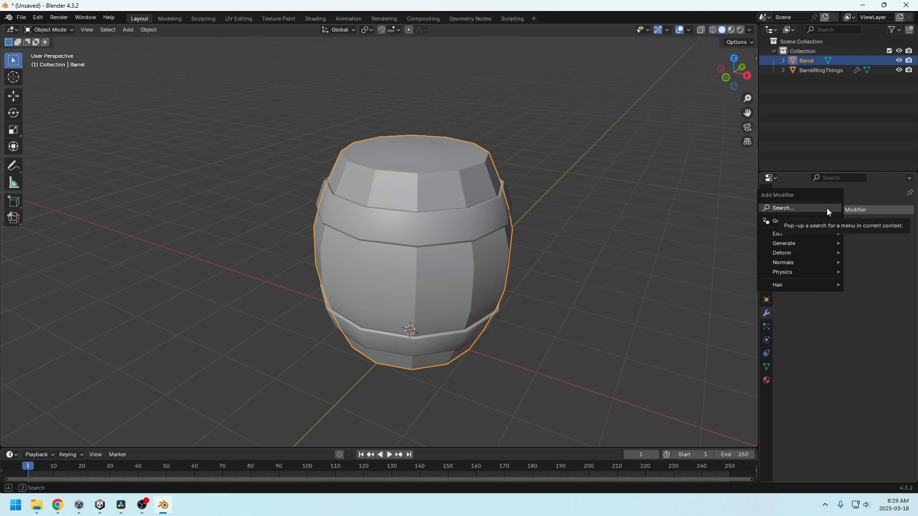
pyautogui.write('bevel')
pyautogui.press('Return')
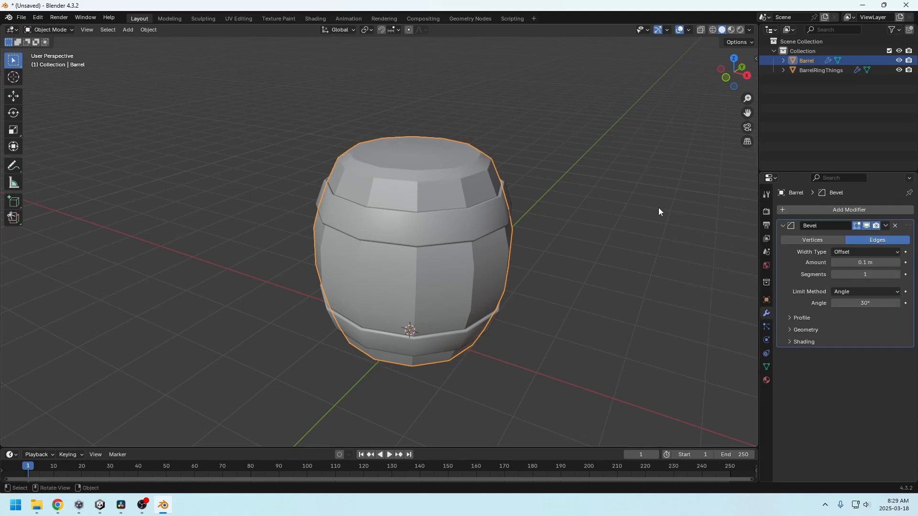
# - Set the barrel's Bevel amount to 0.02 m and its segments to 3
pyautogui.moveTo(658, 207); pyautogui.dragTo(607, 248, button='middle')
pyautogui.click(834, 263)
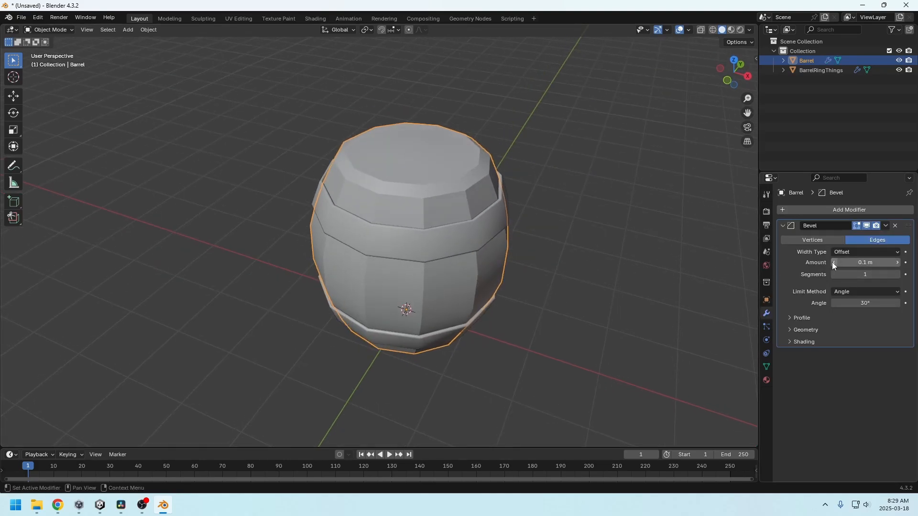
pyautogui.click(834, 262)
pyautogui.click(834, 263)
pyautogui.click(834, 262)
pyautogui.click(834, 263)
pyautogui.click(834, 263)
pyautogui.click(834, 262)
pyautogui.click(833, 262)
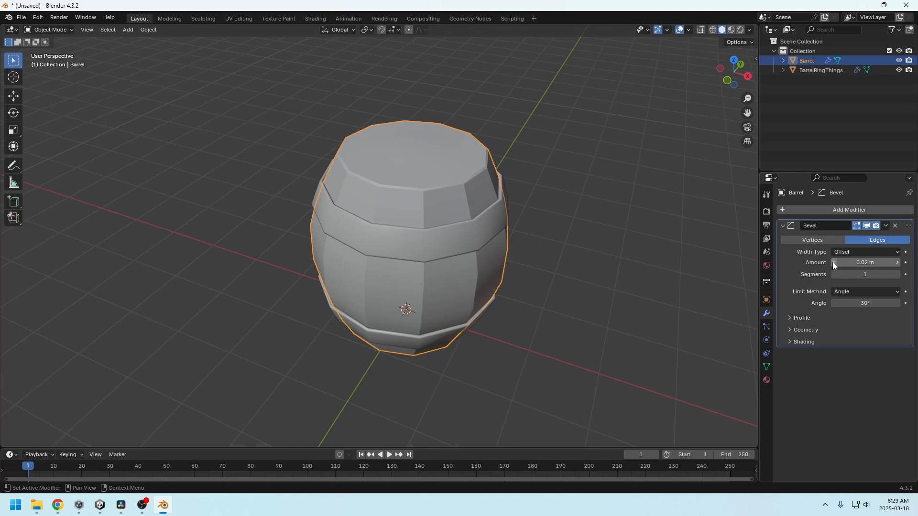
pyautogui.click(907, 275)
pyautogui.click(907, 275)
pyautogui.moveTo(632, 254)
pyautogui.mouseDown(button='middle')
pyautogui.moveTo(639, 273)
pyautogui.moveTo(644, 240)
pyautogui.mouseUp(button='middle')
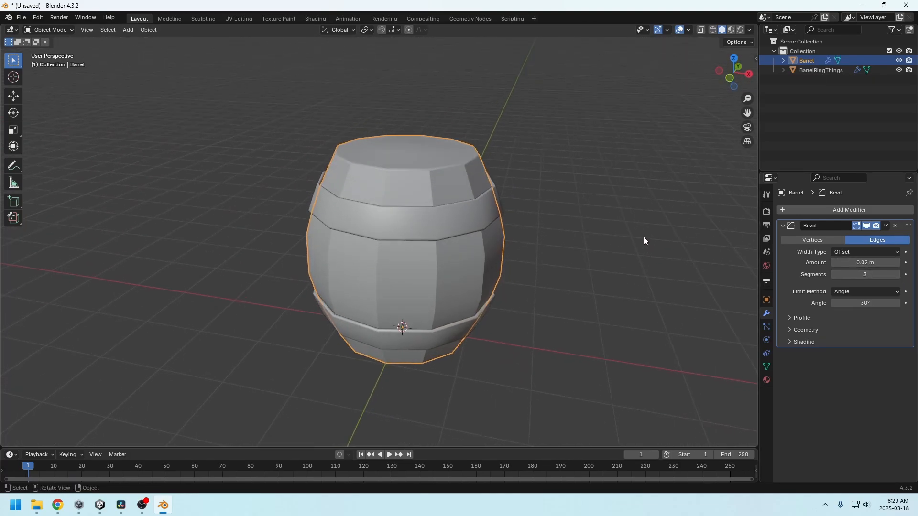
# - Hide BarrelRingThings so that only the barrel body is shown
pyautogui.moveTo(629, 235); pyautogui.dragTo(517, 332, button='middle')
pyautogui.press('Tab')
pyautogui.press('Tab')
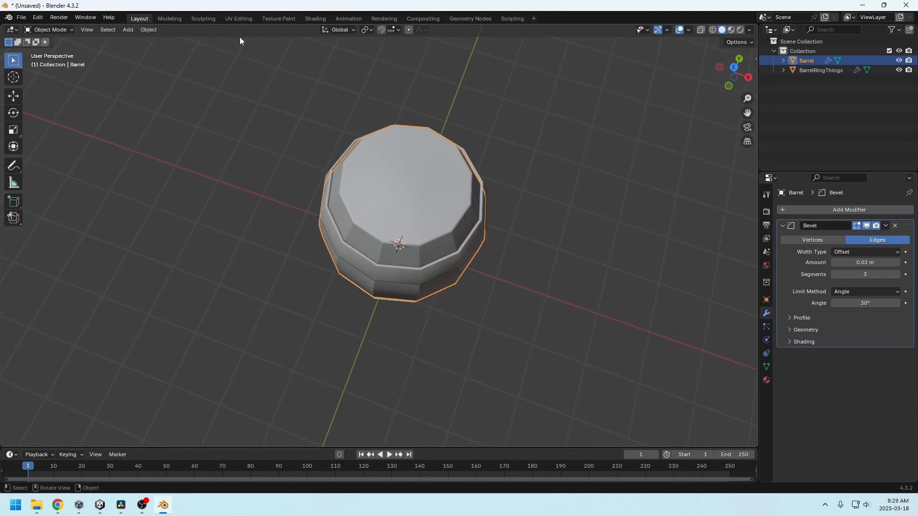
pyautogui.click(899, 71)
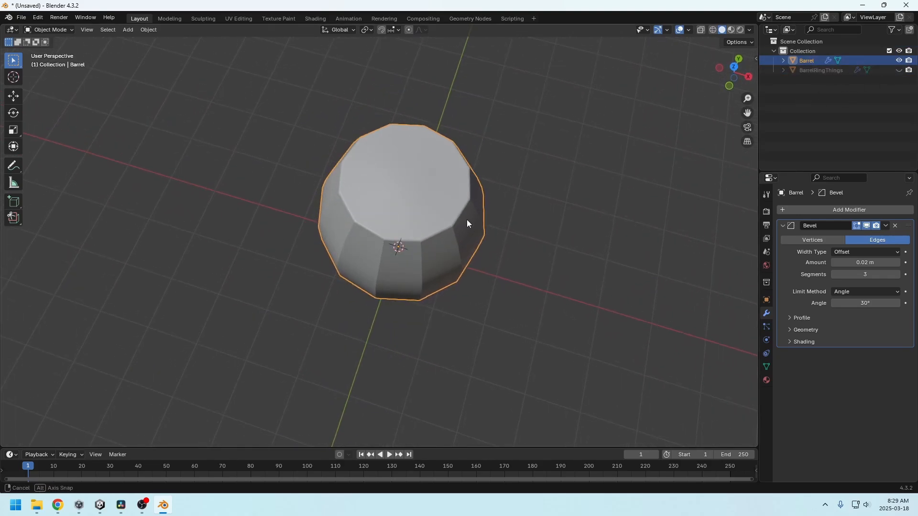
pyautogui.moveTo(467, 220); pyautogui.dragTo(473, 230, button='middle')
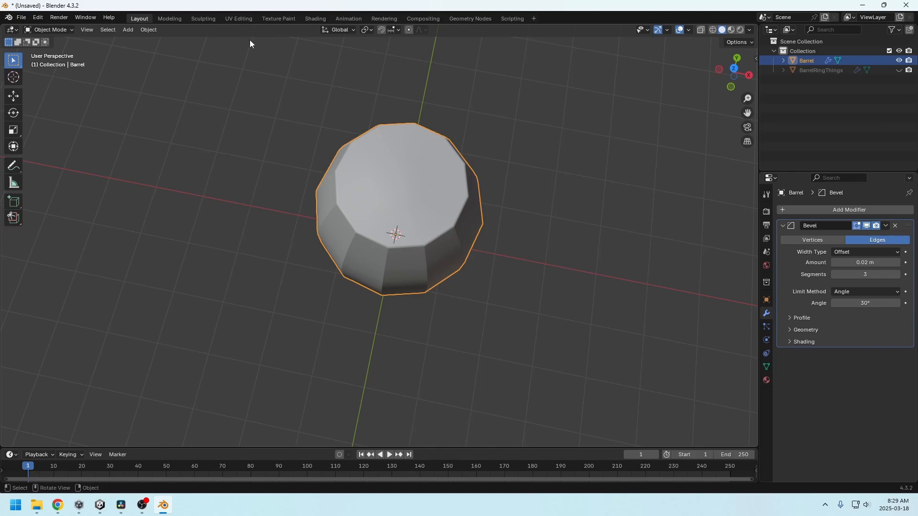
# - Switch to the UV Editing workspace and frame the barrel in top orthographic view
pyautogui.click(239, 20)
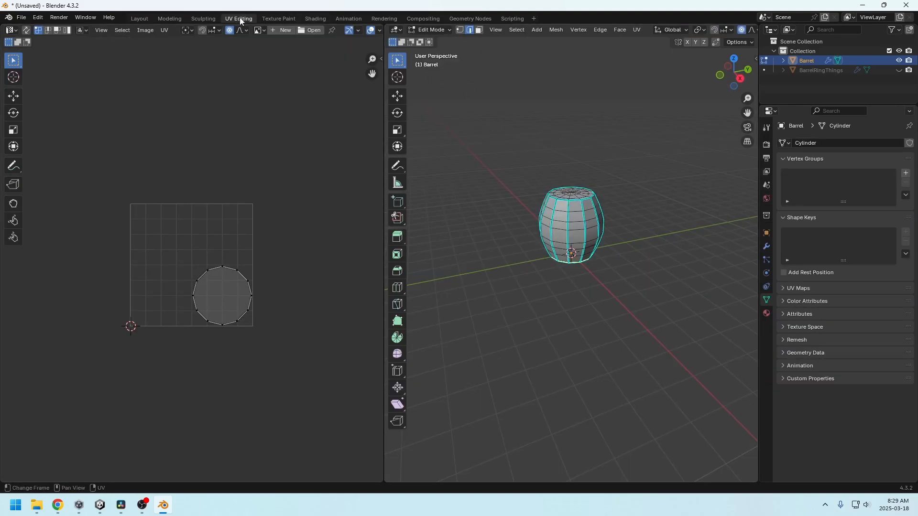
pyautogui.moveTo(583, 137); pyautogui.dragTo(594, 165, button='middle')
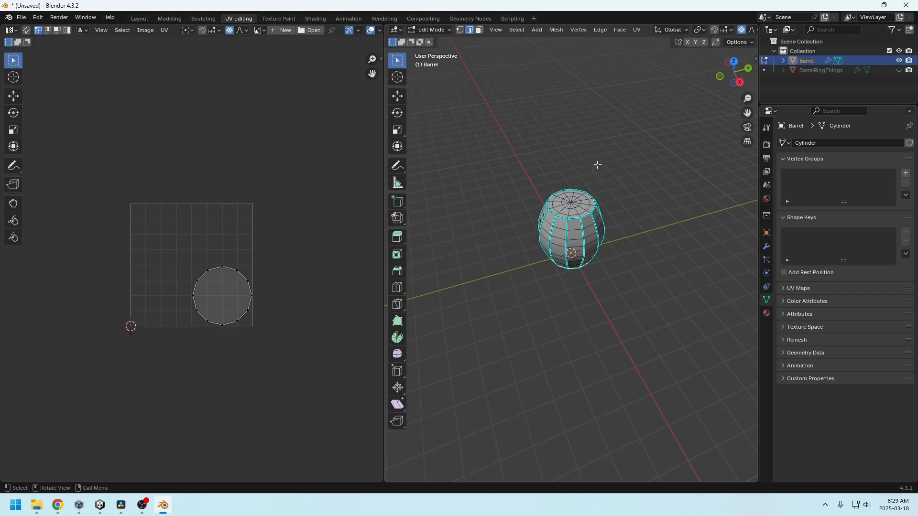
pyautogui.press('KP_7')
pyautogui.keyDown('shift'); pyautogui.moveTo(617, 262); pyautogui.dragTo(579, 220, button='middle'); pyautogui.keyUp('shift')
pyautogui.scroll(5, 567, 230)
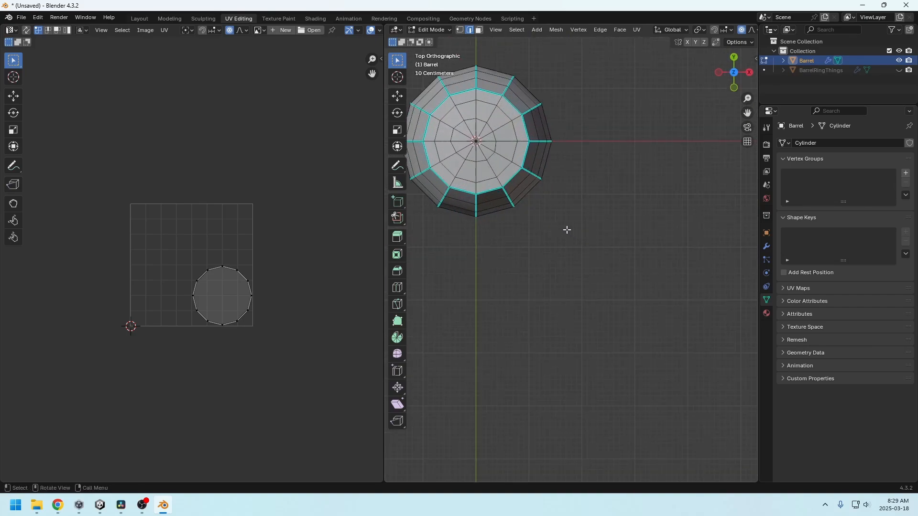
pyautogui.keyDown('shift'); pyautogui.moveTo(514, 184); pyautogui.dragTo(578, 266, button='middle'); pyautogui.keyUp('shift')
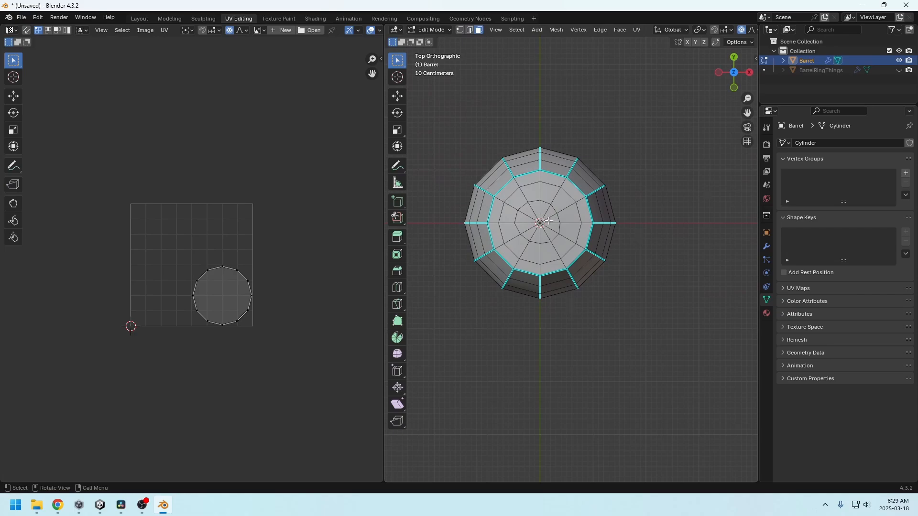
# - Select the central ring of faces on the barrel's top cap and center it in top orthographic view
pyautogui.keyDown('alt'); pyautogui.click(534, 231); pyautogui.keyUp('alt')
pyautogui.scroll(-2, 542, 229)
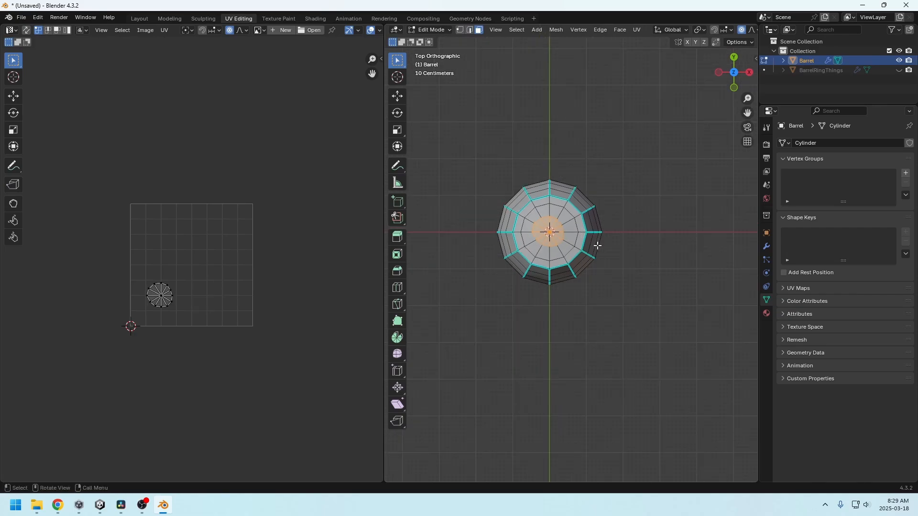
pyautogui.scroll(1, 616, 250)
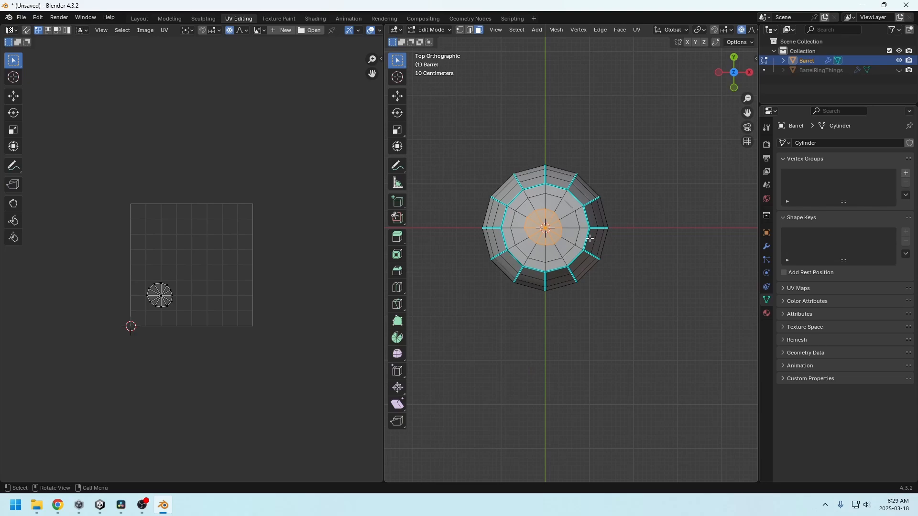
pyautogui.moveTo(590, 238); pyautogui.dragTo(588, 227, button='middle')
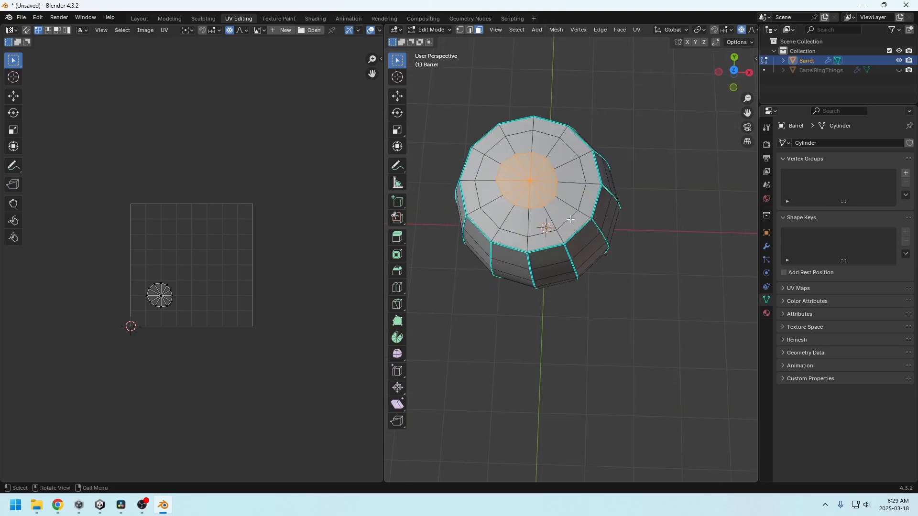
pyautogui.press('KP_7')
pyautogui.scroll(3, 546, 224)
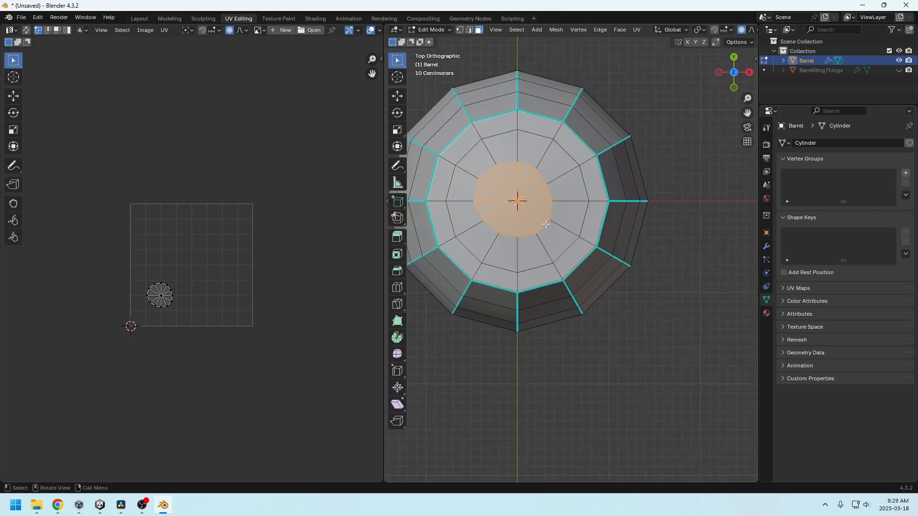
pyautogui.keyDown('shift'); pyautogui.moveTo(545, 215); pyautogui.dragTo(608, 260, button='middle'); pyautogui.keyUp('shift')
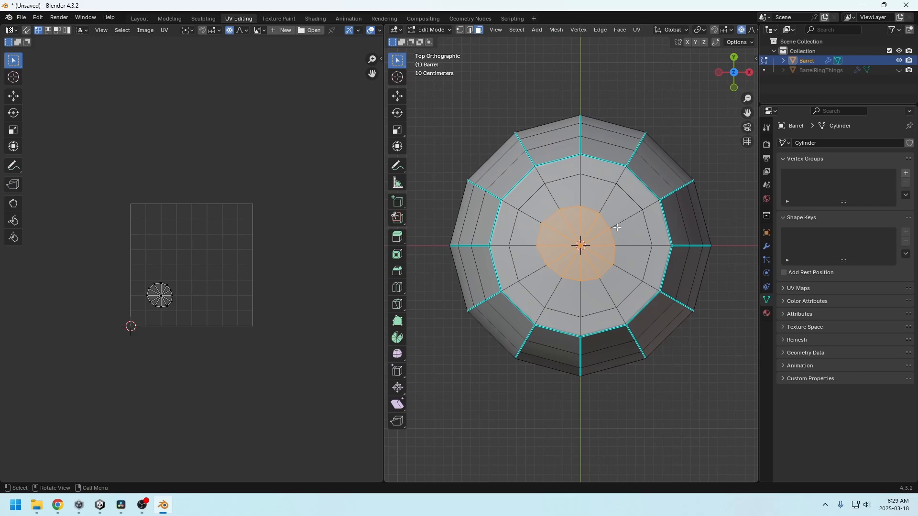
# - Look up the selection-growing shortcut by searching the keymap preferences for "expan" and "select more"
pyautogui.click(524, 33)
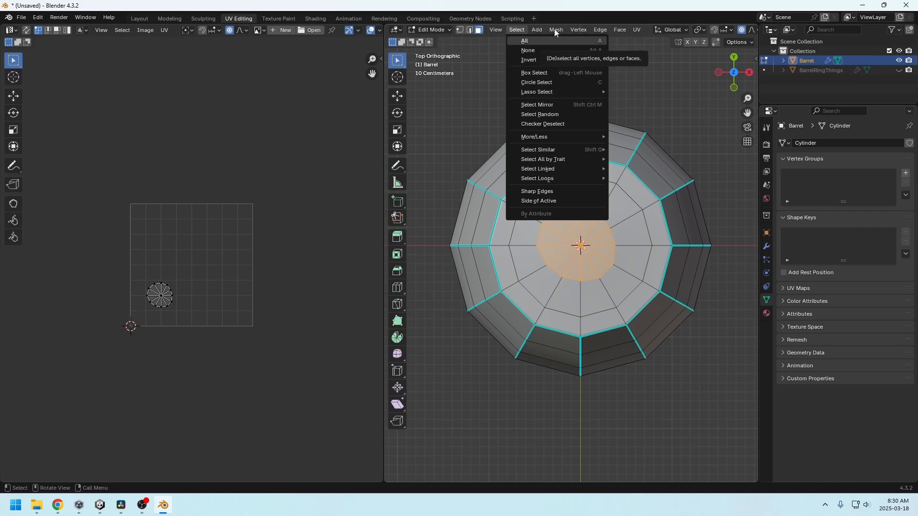
pyautogui.click(21, 17)
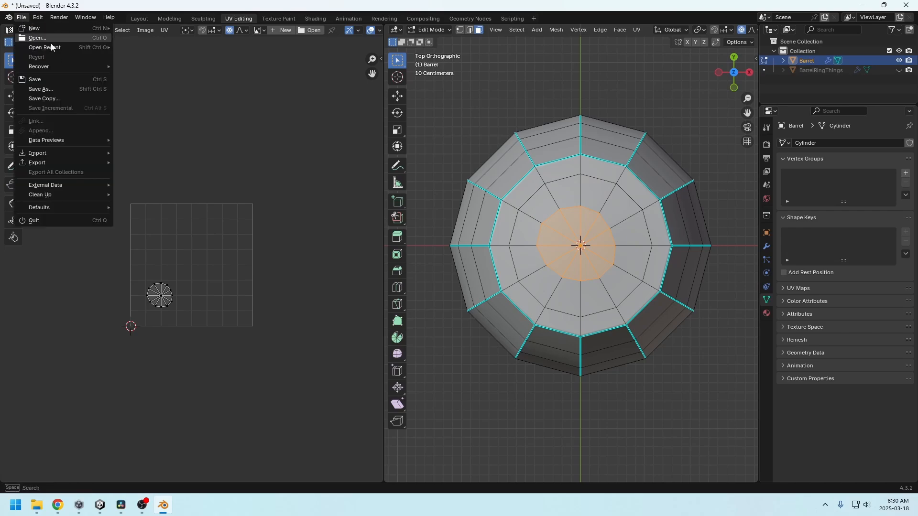
pyautogui.moveTo(38, 19)
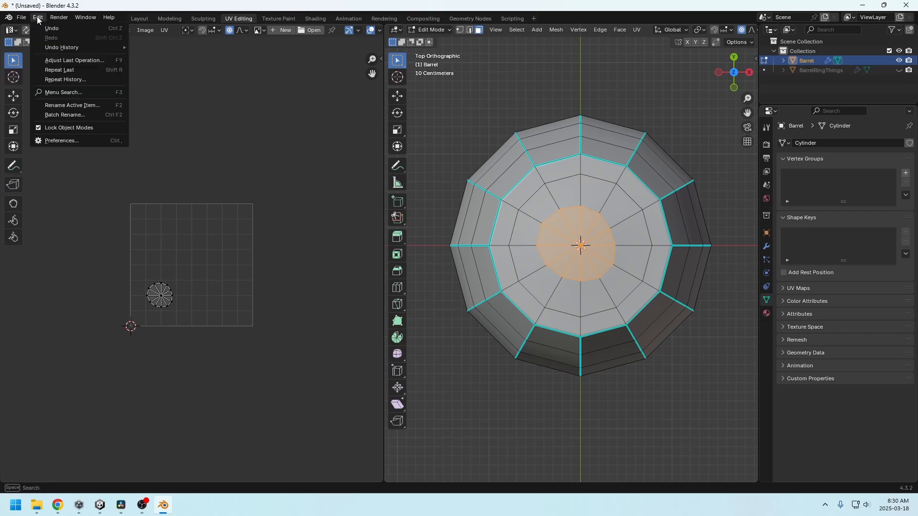
pyautogui.click(48, 141)
pyautogui.click(38, 164)
pyautogui.click(222, 42)
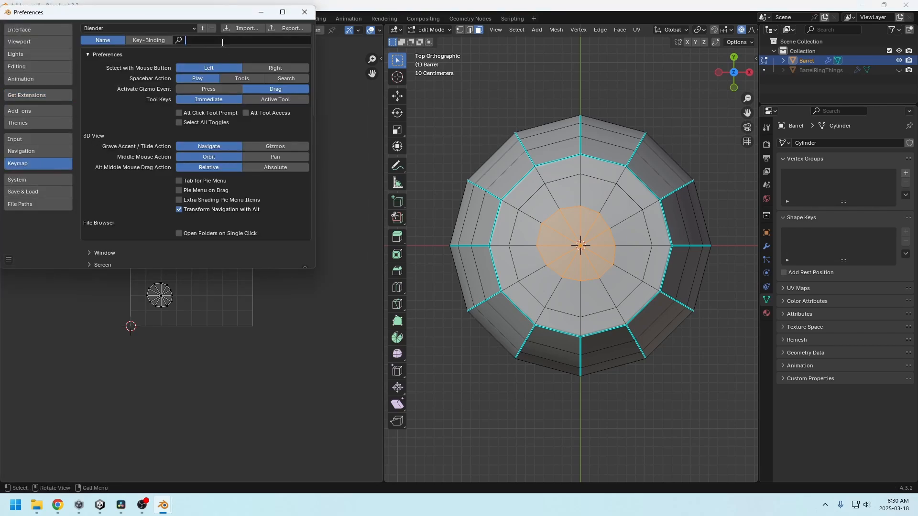
pyautogui.write('expan')
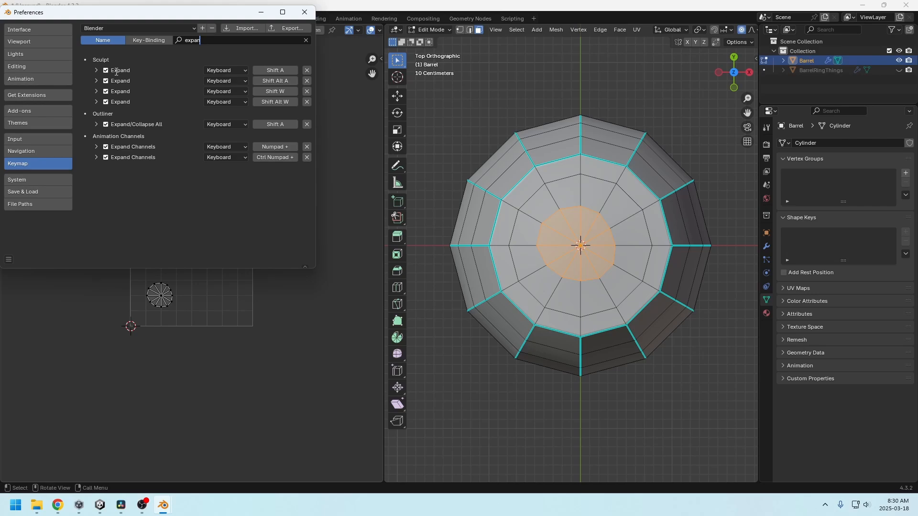
pyautogui.moveTo(211, 44); pyautogui.dragTo(159, 38)
pyautogui.write('select more')
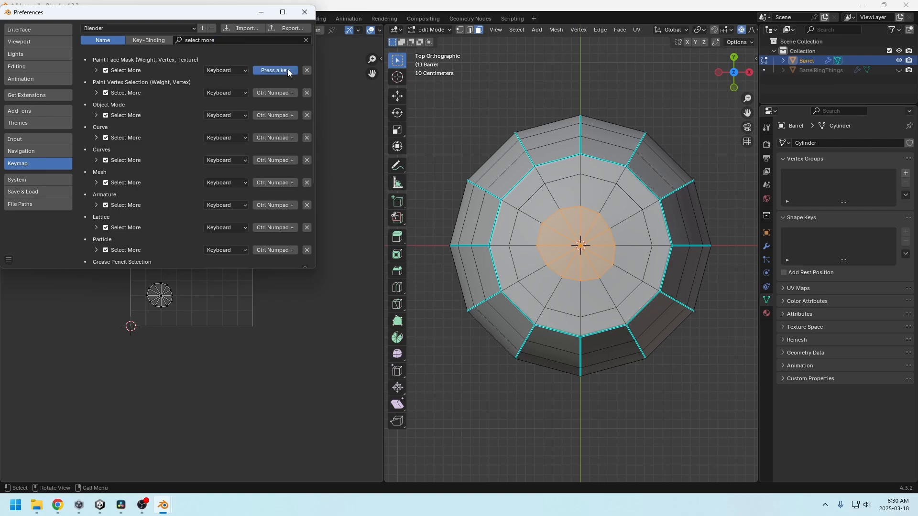
pyautogui.click(307, 14)
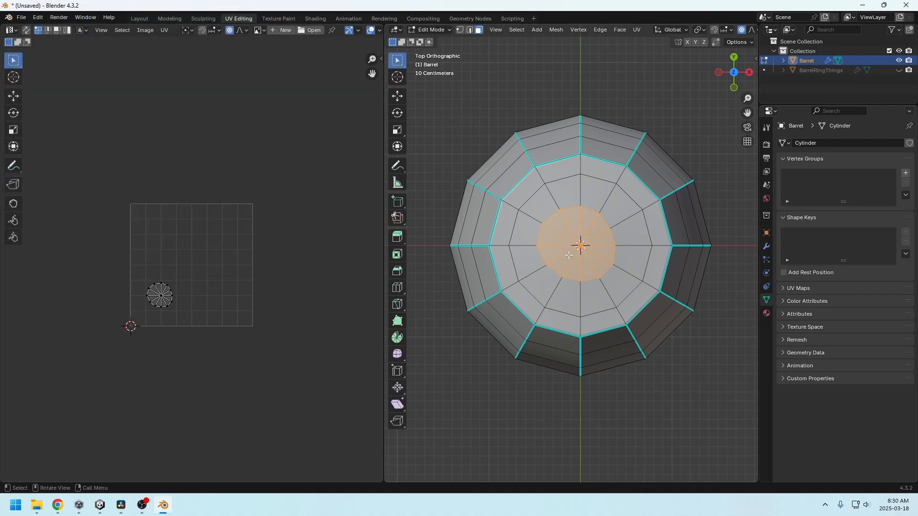
# - Grow the face selection outward until it covers the barrel's entire top cap
pyautogui.scroll(-1, 569, 255)
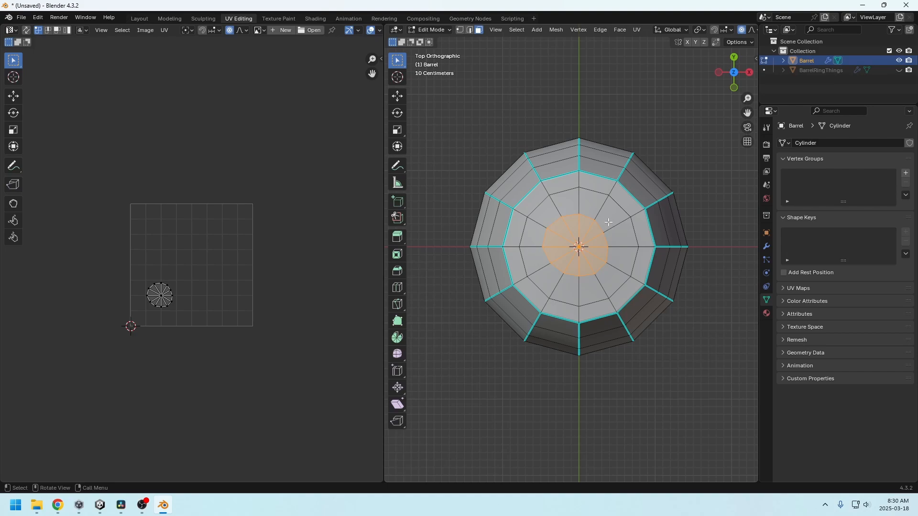
pyautogui.press('ctrl+KP_Add')
pyautogui.keyDown('ctrl'); pyautogui.click(562, 306); pyautogui.keyUp('ctrl')
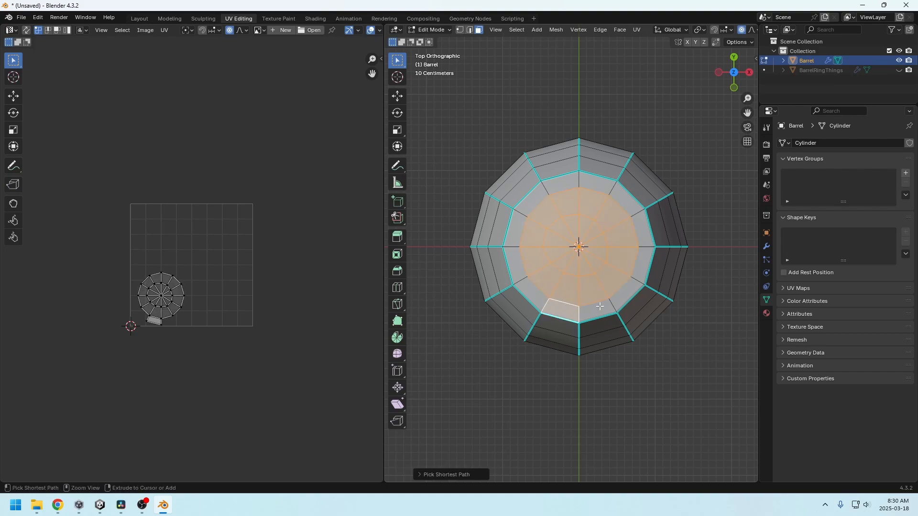
pyautogui.keyDown('alt'); pyautogui.click(614, 305); pyautogui.keyUp('alt')
pyautogui.keyDown('shift'); pyautogui.moveTo(608, 259); pyautogui.dragTo(567, 268); pyautogui.keyUp('shift')
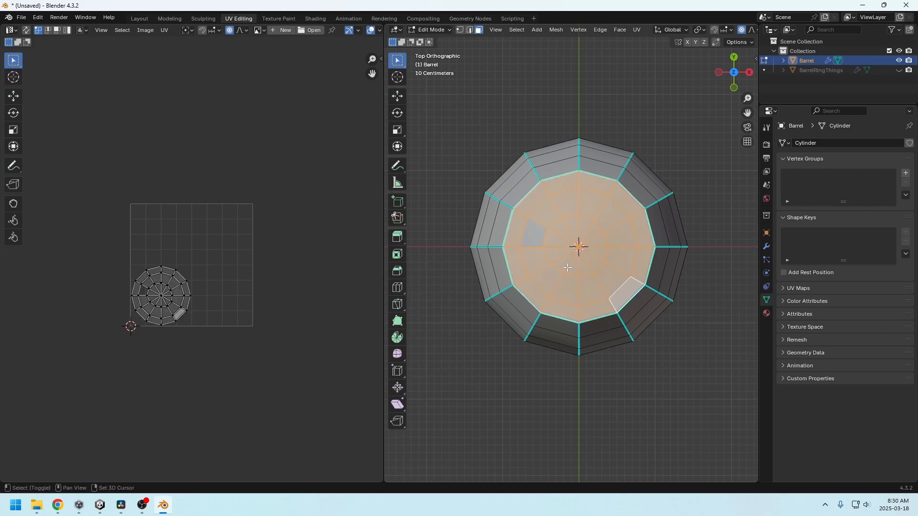
pyautogui.keyDown('shift'); pyautogui.moveTo(525, 225); pyautogui.dragTo(559, 259); pyautogui.keyUp('shift')
pyautogui.keyDown('shift'); pyautogui.moveTo(591, 277); pyautogui.dragTo(549, 280, button='middle'); pyautogui.keyUp('shift')
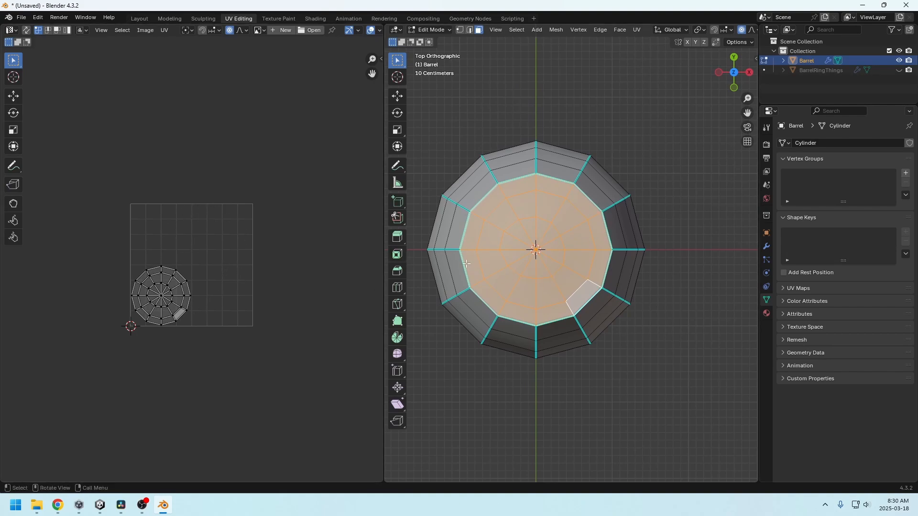
# - Select the whole barrel mesh and examine its complete UV layout alongside the model
pyautogui.moveTo(580, 318); pyautogui.dragTo(597, 244, button='middle')
pyautogui.press('a')
pyautogui.scroll(-4, 596, 275)
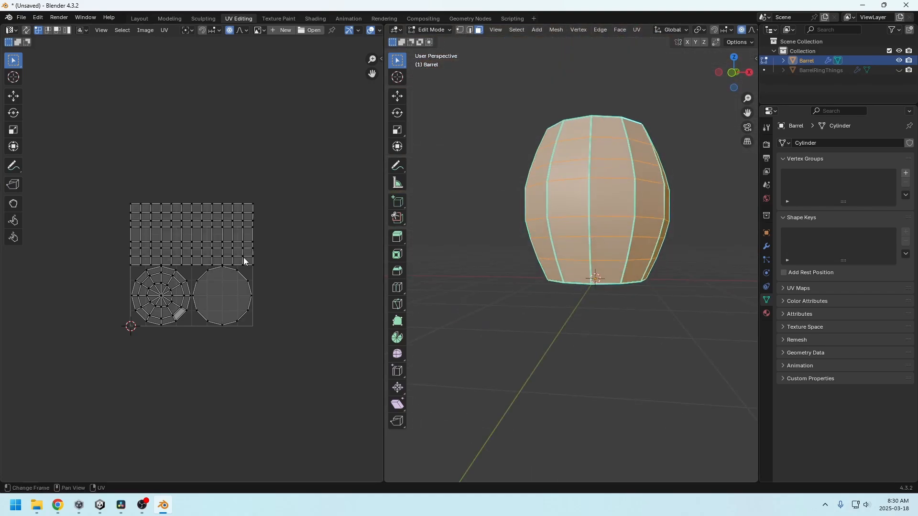
pyautogui.moveTo(541, 251); pyautogui.dragTo(510, 308, button='middle')
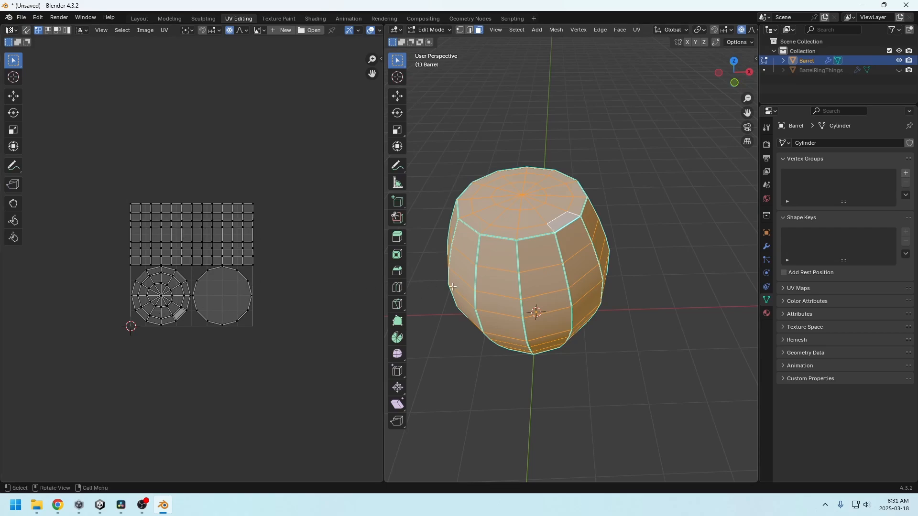
pyautogui.keyDown('shift'); pyautogui.moveTo(544, 267); pyautogui.dragTo(579, 278, button='middle'); pyautogui.keyUp('shift')
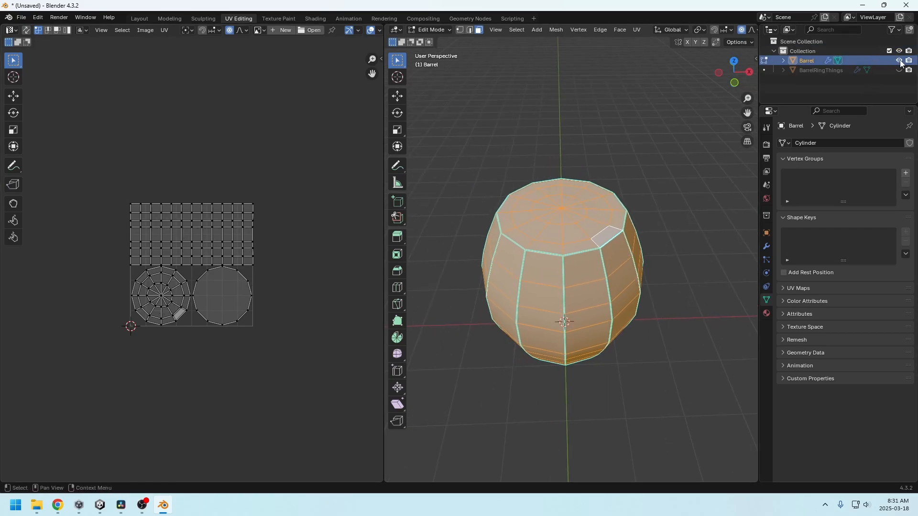
# - Leave the barrel's Edit Mode, unhide BarrelRingThings and open it in Edit Mode
pyautogui.click(650, 153)
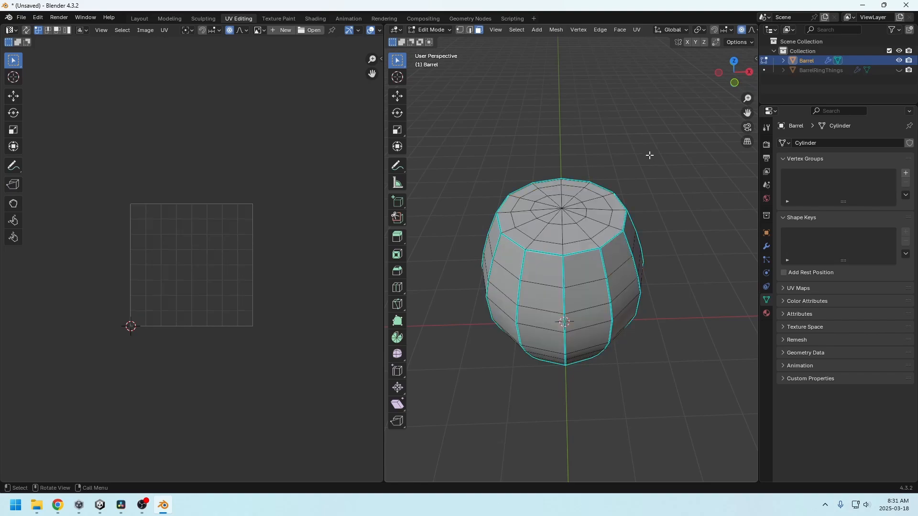
pyautogui.press('Tab')
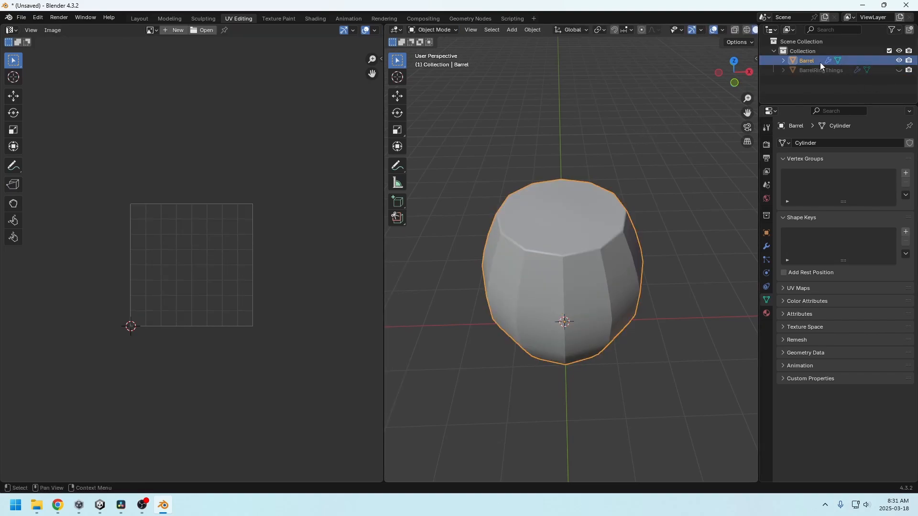
pyautogui.click(895, 71)
pyautogui.click(898, 70)
pyautogui.click(828, 70)
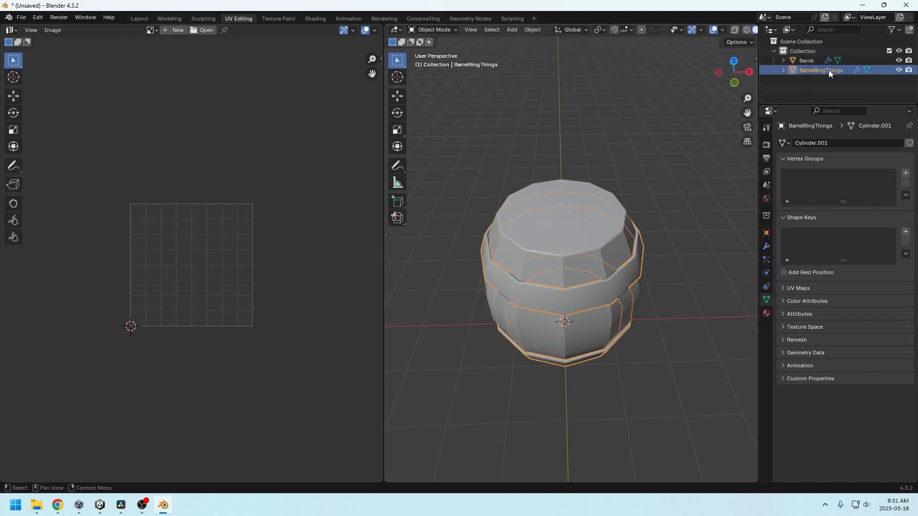
pyautogui.moveTo(671, 211); pyautogui.dragTo(634, 176, button='middle')
pyautogui.press('Tab')
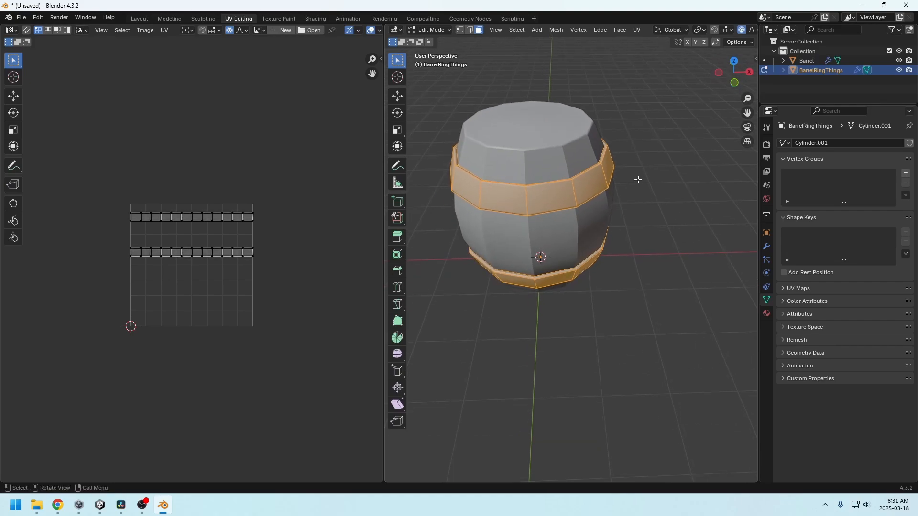
# - Unwrap the ring bands with Smart UV Project at a 66° angle limit and zero island margin, then return to Object Mode
pyautogui.press('u')
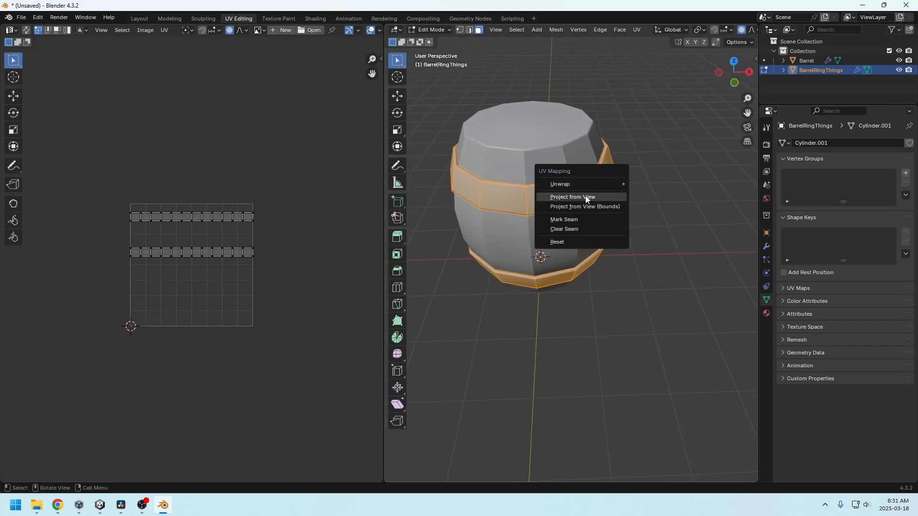
pyautogui.moveTo(581, 184)
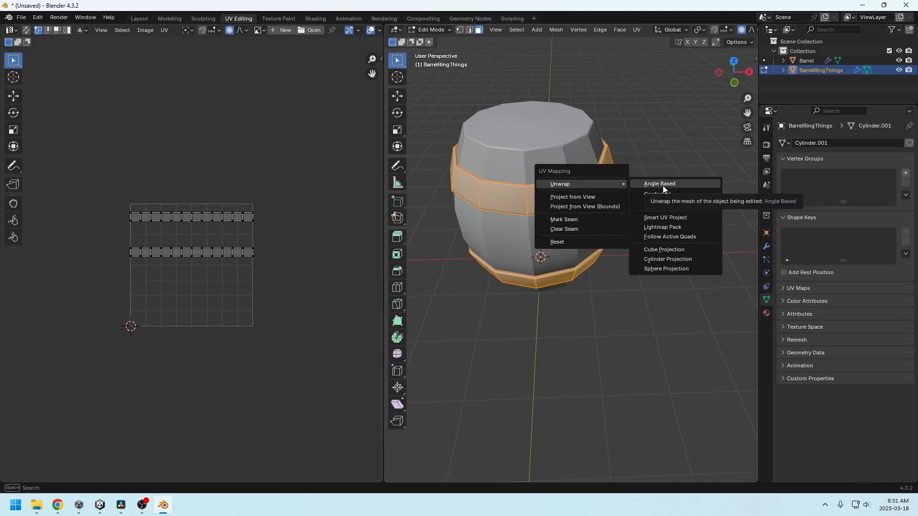
pyautogui.click(679, 215)
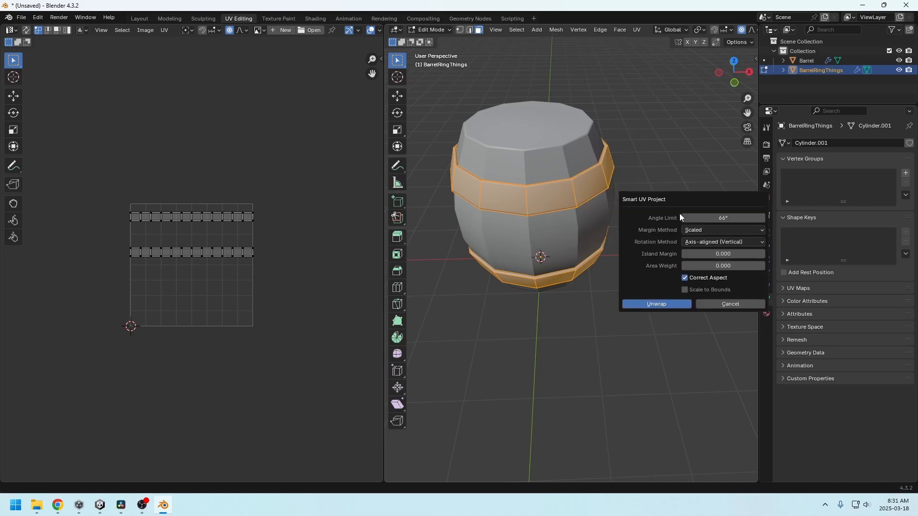
pyautogui.click(656, 306)
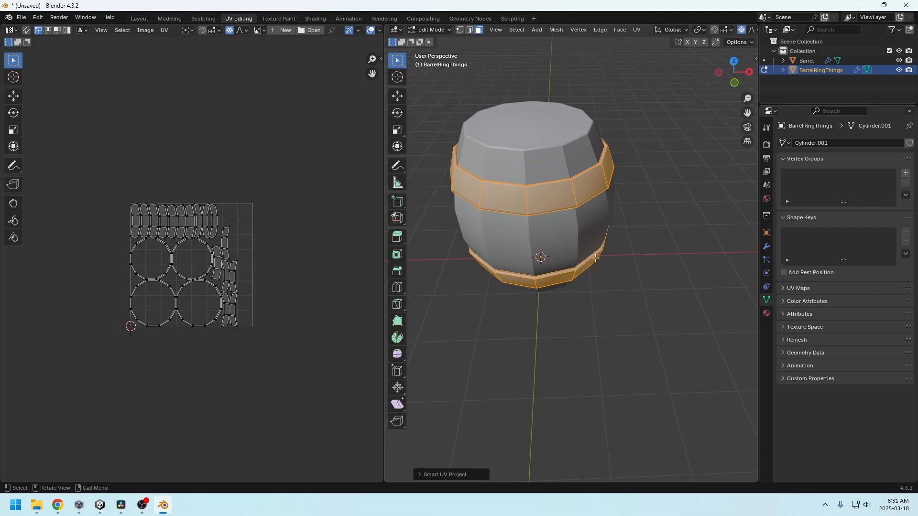
pyautogui.moveTo(595, 258); pyautogui.dragTo(629, 271, button='middle')
pyautogui.press('Tab')
pyautogui.click(567, 213)
pyautogui.moveTo(567, 213); pyautogui.dragTo(655, 273, button='middle')
pyautogui.click(589, 223)
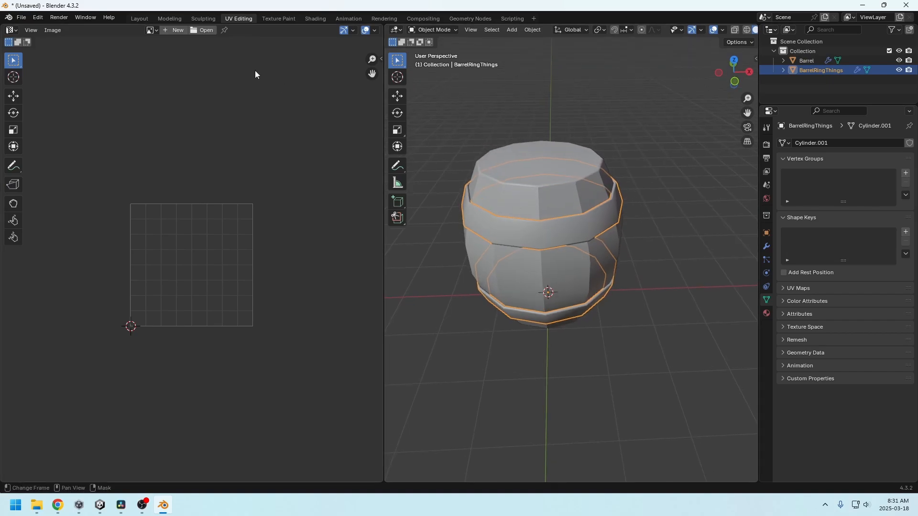
# - Switch to the Layout workspace and apply the Bevel modifier on the barrel body
pyautogui.click(143, 18)
pyautogui.moveTo(500, 221); pyautogui.dragTo(542, 223, button='middle')
pyautogui.click(490, 199)
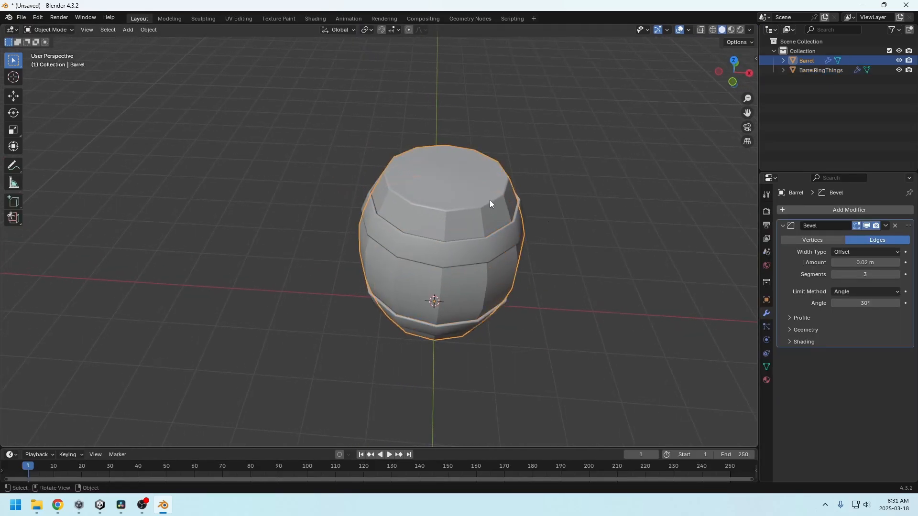
pyautogui.moveTo(617, 247); pyautogui.dragTo(599, 238, button='middle')
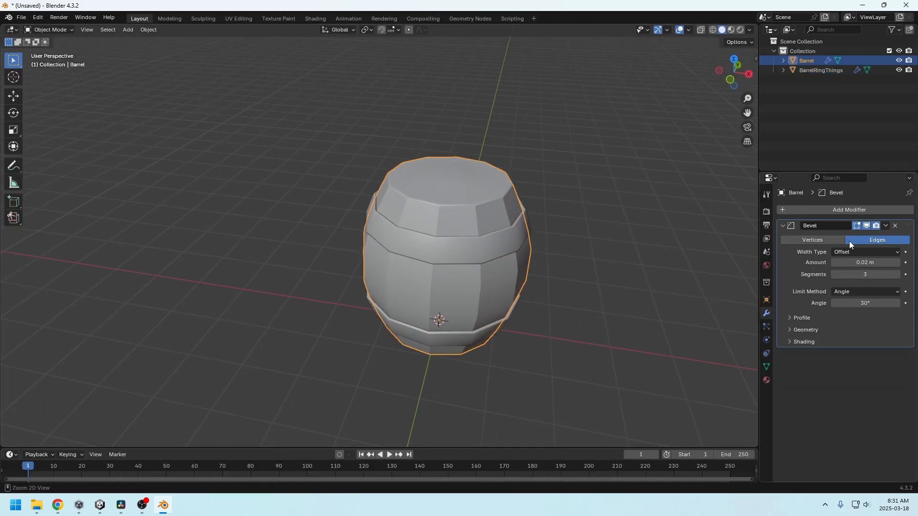
pyautogui.hotkey('ctrl', 'a')
# - Apply all modifiers on BarrelRingThings, including Smooth by Angle
pyautogui.click(498, 242)
pyautogui.hotkey('ctrl', 'a')
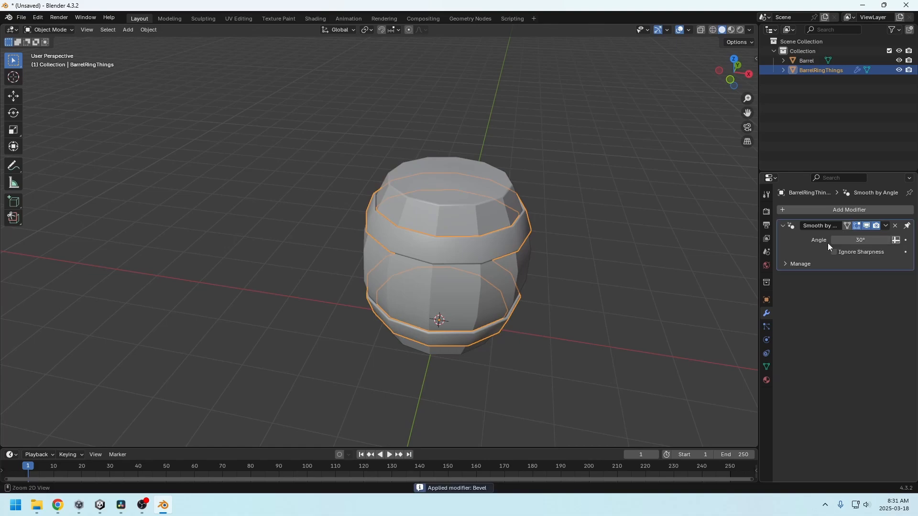
pyautogui.hotkey('ctrl', 'a')
pyautogui.moveTo(638, 262); pyautogui.dragTo(524, 243, button='middle')
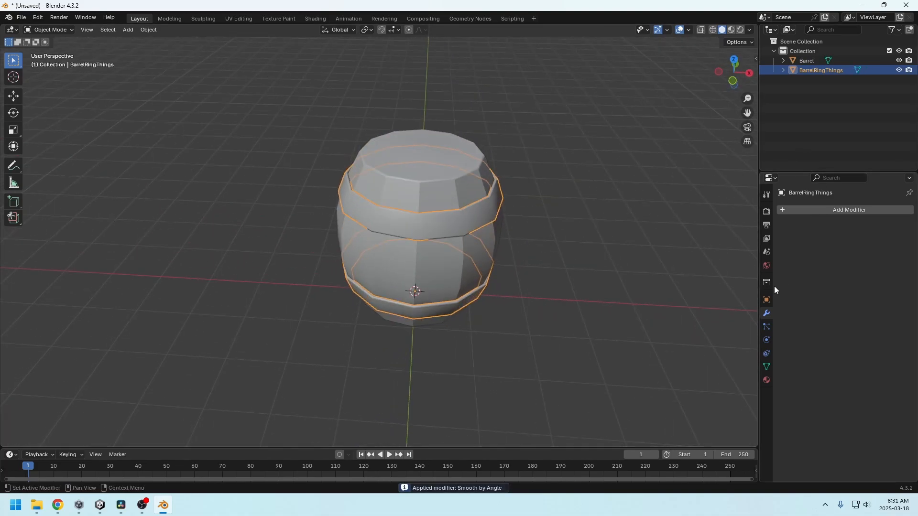
# - Return to the UV Editing workspace and check the UV layouts of BarrelRingThings and Barrel with all faces selected
pyautogui.click(239, 19)
pyautogui.press('Tab')
pyautogui.moveTo(621, 237); pyautogui.dragTo(554, 188, button='middle')
pyautogui.press('Tab')
pyautogui.press('a')
pyautogui.press('Tab')
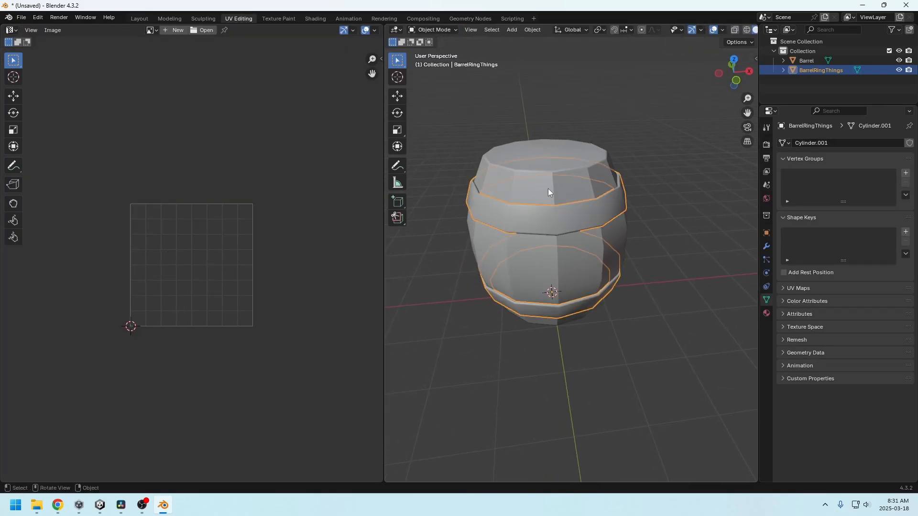
pyautogui.click(554, 187)
pyautogui.press('Tab')
pyautogui.press('a')
pyautogui.press('Tab')
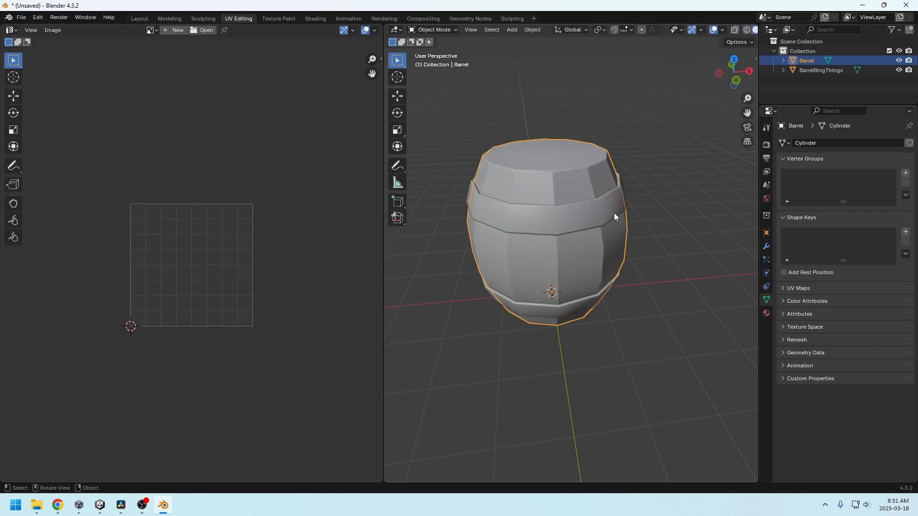
# - Switch to the Shading workspace and create a new material named BarrelMaterial on the barrel body
pyautogui.click(312, 18)
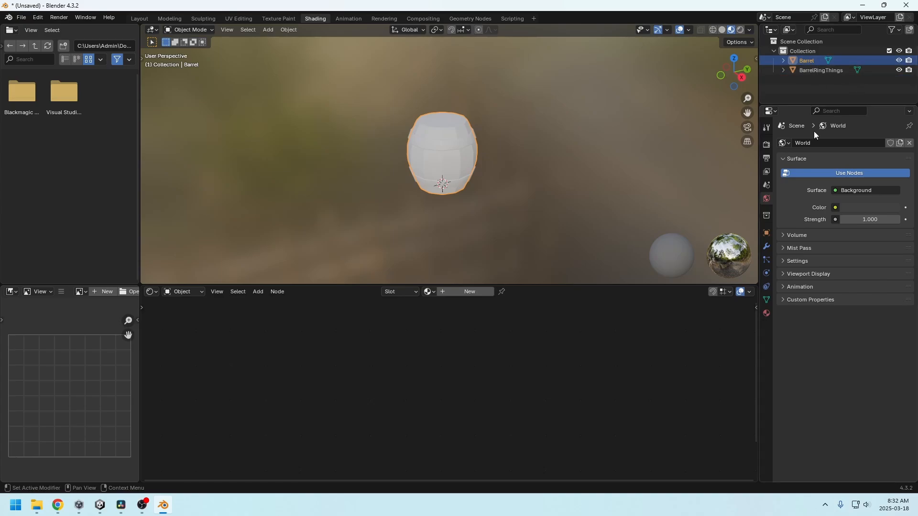
pyautogui.click(767, 312)
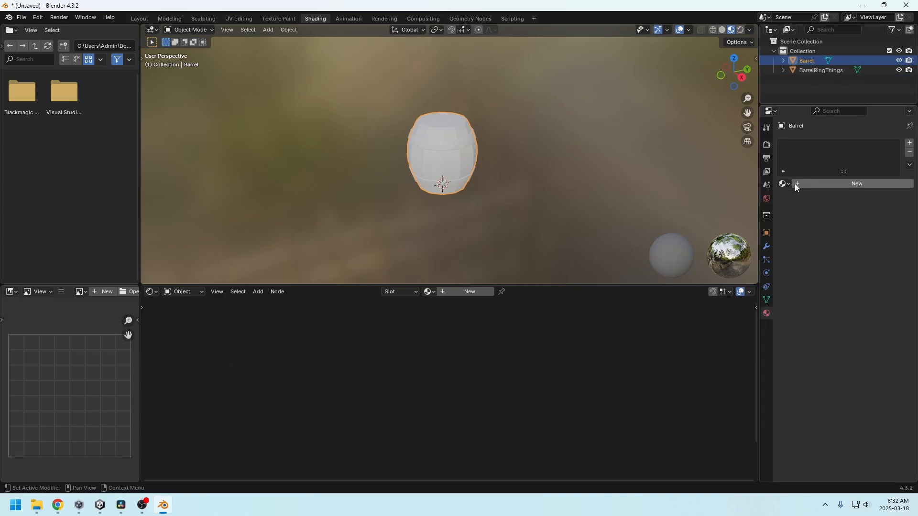
pyautogui.click(814, 184)
pyautogui.click(844, 186)
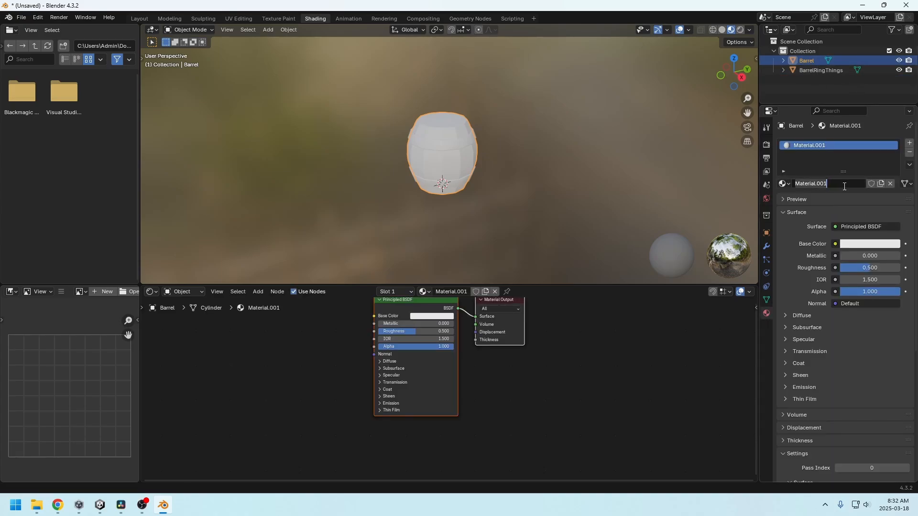
pyautogui.write('BarrelMaterial')
pyautogui.press('Return')
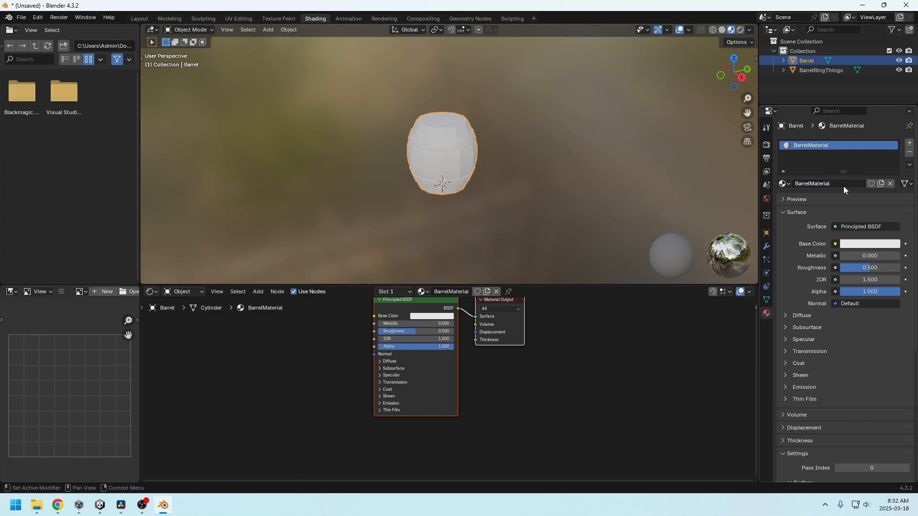
# - Add an Image Texture node to BarrelMaterial and connect its Color output to the Principled BSDF's Base Color
pyautogui.moveTo(503, 361); pyautogui.dragTo(572, 388, button='middle')
pyautogui.moveTo(405, 378); pyautogui.dragTo(445, 365, button='middle')
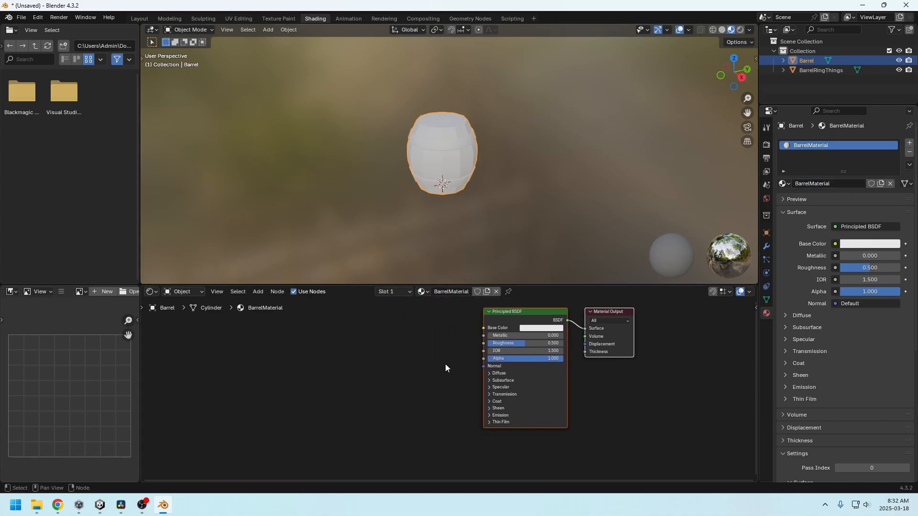
pyautogui.hotkey('shift', 'a')
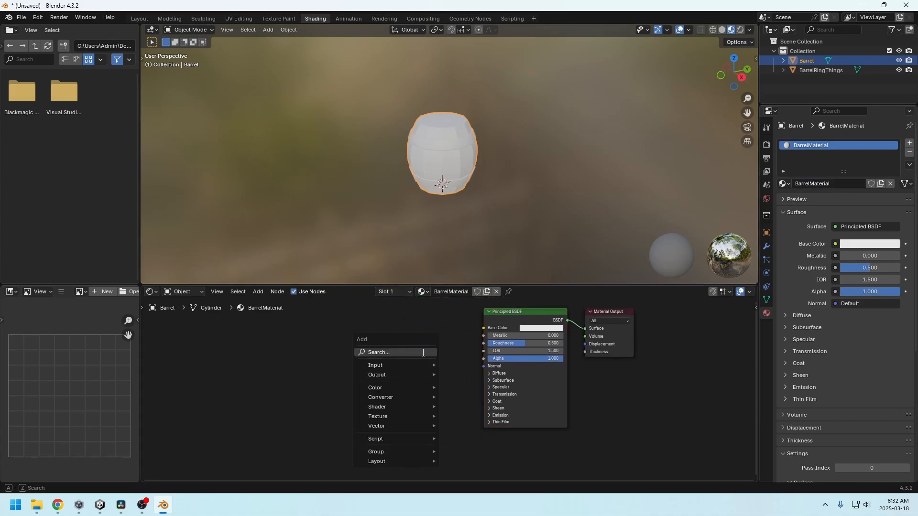
pyautogui.write('image')
pyautogui.press('Return')
pyautogui.click(396, 338)
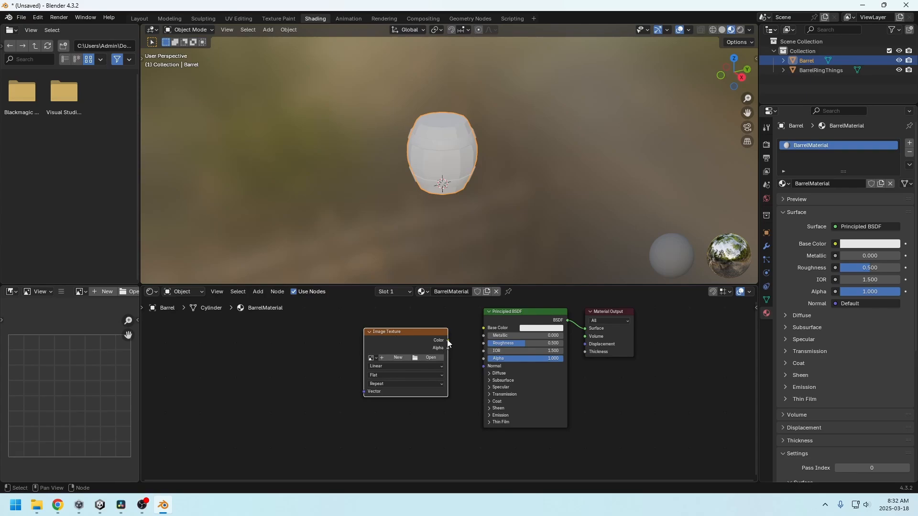
pyautogui.moveTo(447, 340); pyautogui.dragTo(484, 328)
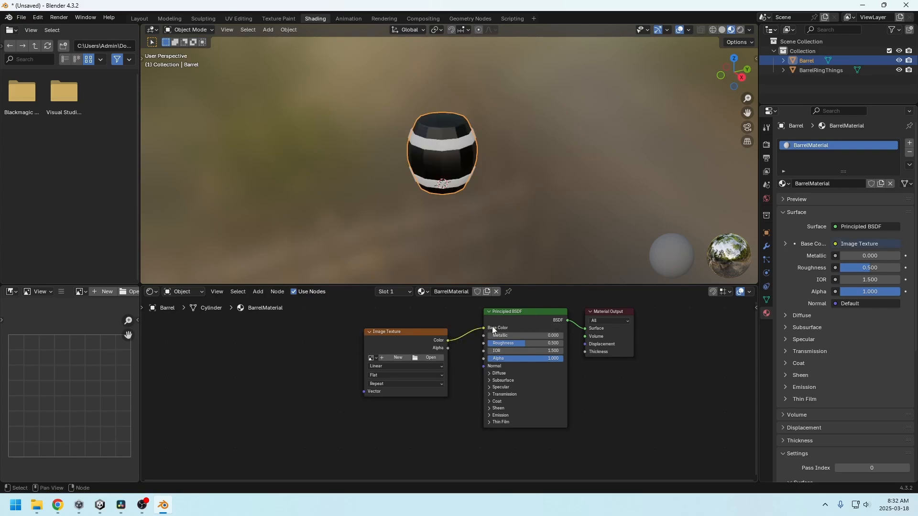
pyautogui.moveTo(460, 379); pyautogui.dragTo(503, 367, button='middle')
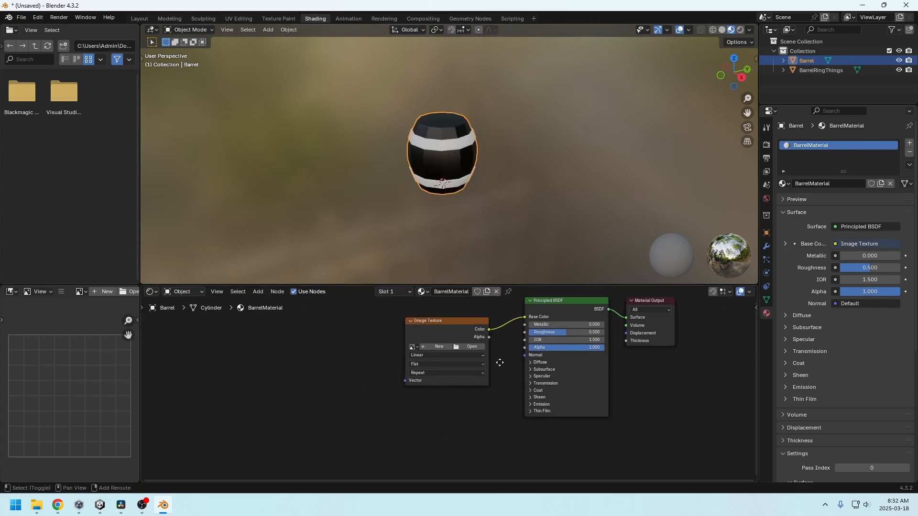
# - Start a new image for the texture node, named BarrelPicture, with width and height of 256 px
pyautogui.click(447, 346)
pyautogui.write('Barr')
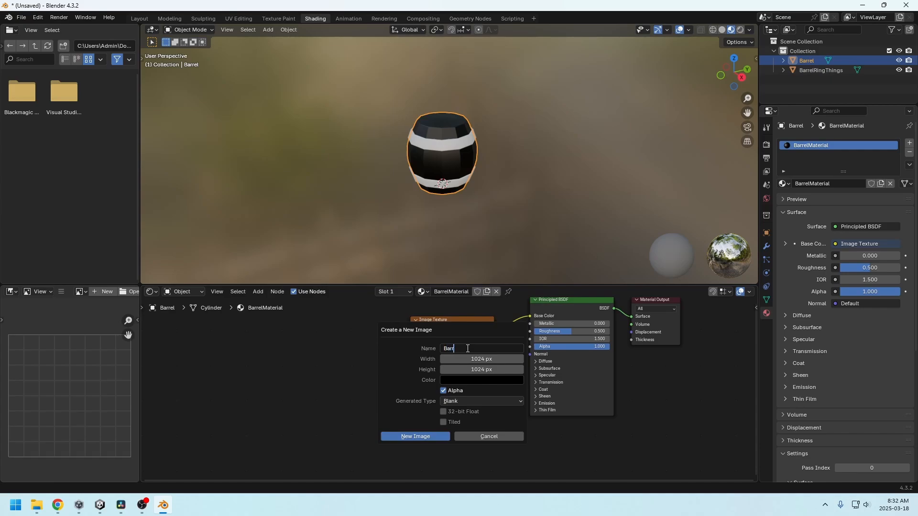
pyautogui.write('elPicture')
pyautogui.click(486, 359)
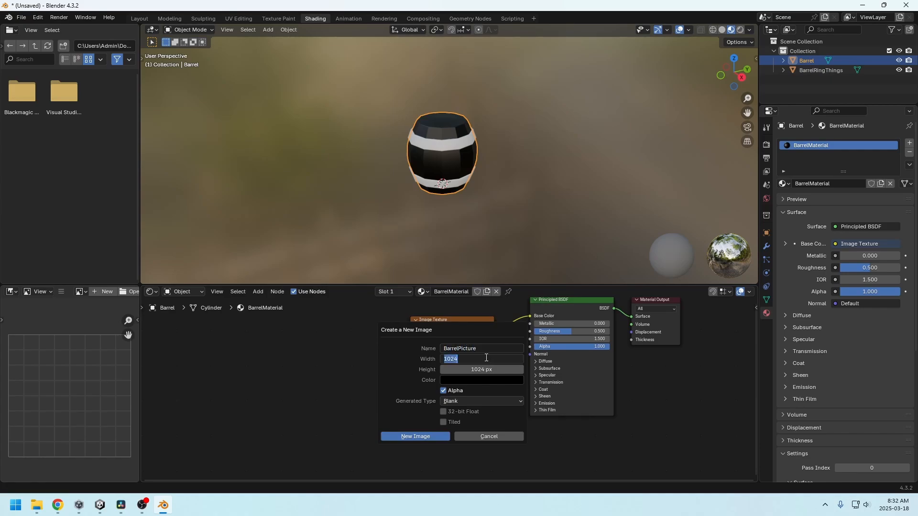
pyautogui.write('256')
pyautogui.click(483, 369)
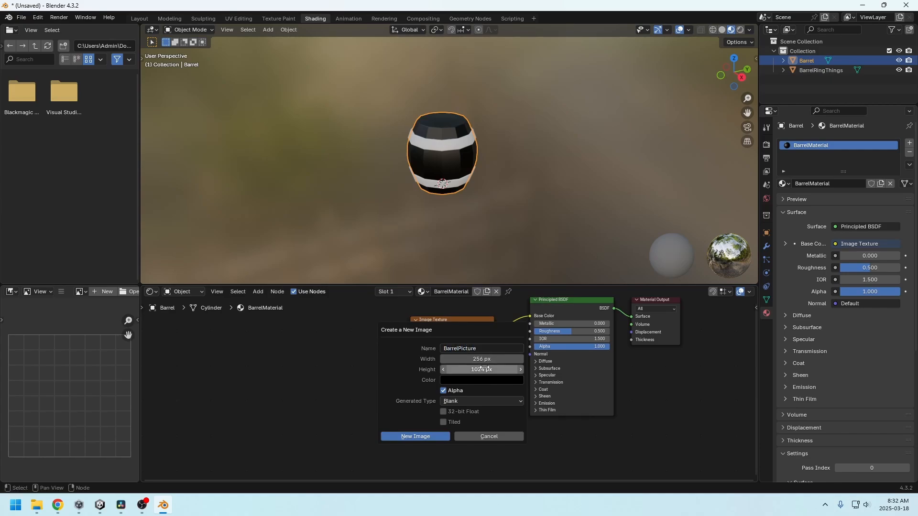
pyautogui.moveTo(494, 361); pyautogui.dragTo(494, 370)
pyautogui.write('256')
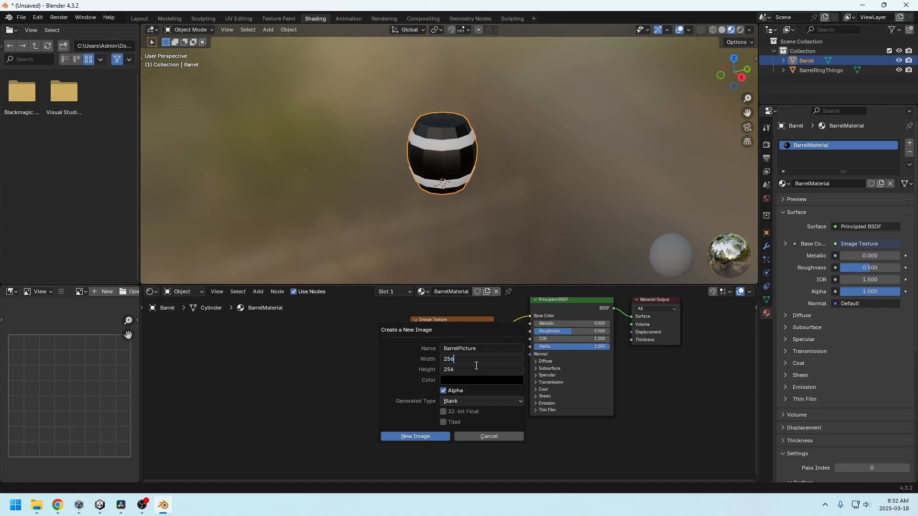
pyautogui.press('Return')
# - Create the BarrelPicture image with a brown fill color of #917251FF and set BarrelMaterial's roughness to 0.741
pyautogui.click(458, 381)
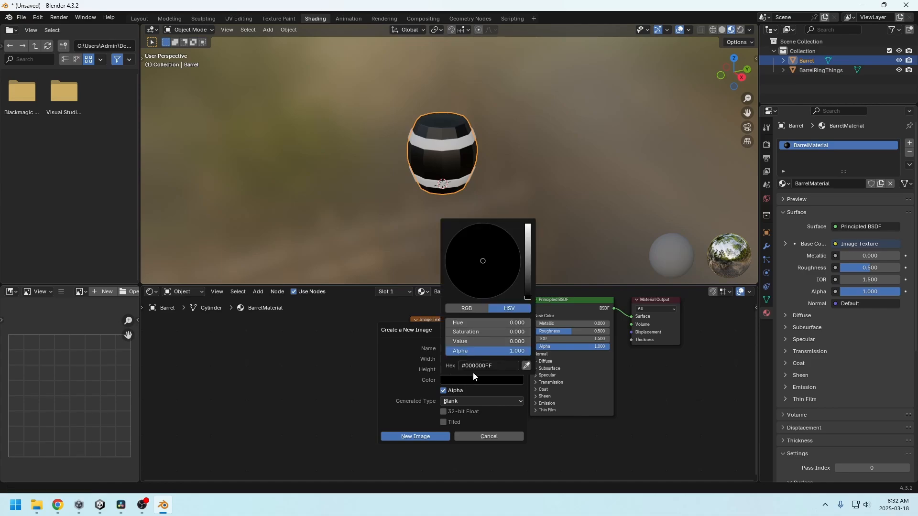
pyautogui.click(528, 261)
pyautogui.moveTo(481, 269); pyautogui.dragTo(477, 273)
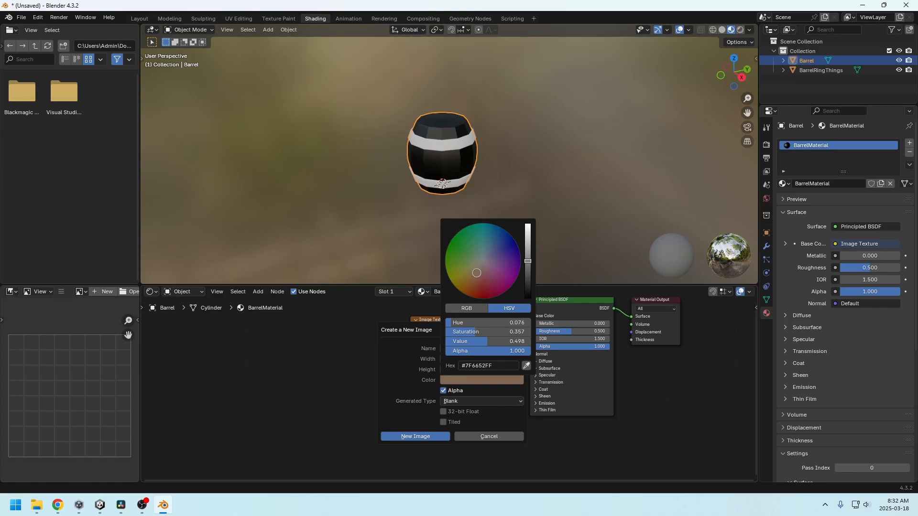
pyautogui.moveTo(529, 262); pyautogui.dragTo(528, 256)
pyautogui.moveTo(477, 273); pyautogui.dragTo(474, 275)
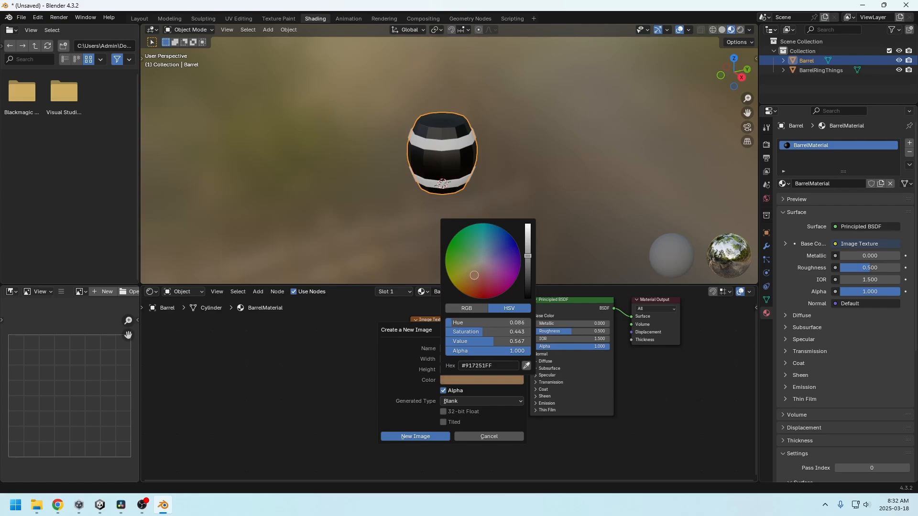
pyautogui.click(427, 435)
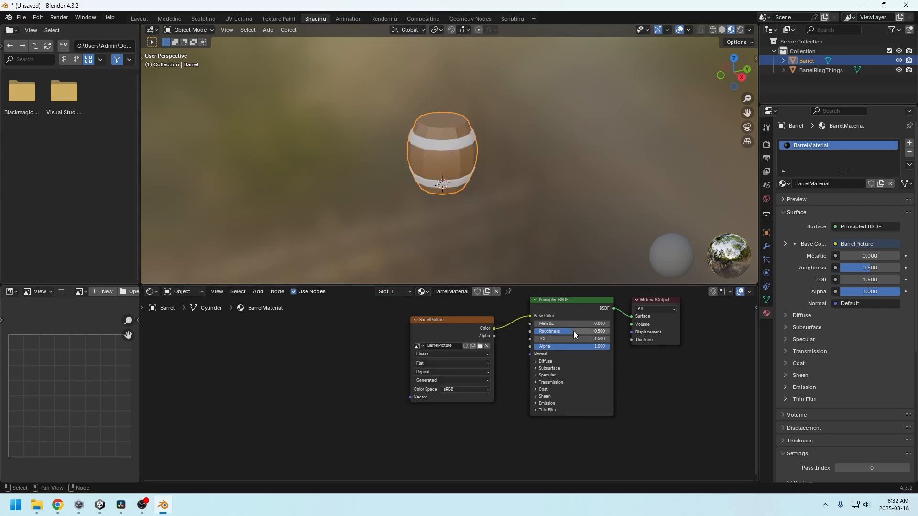
pyautogui.moveTo(573, 332)
pyautogui.mouseDown()
pyautogui.moveTo(548, 334)
pyautogui.moveTo(590, 332)
pyautogui.mouseUp()
pyautogui.moveTo(640, 411); pyautogui.dragTo(601, 420, button='middle')
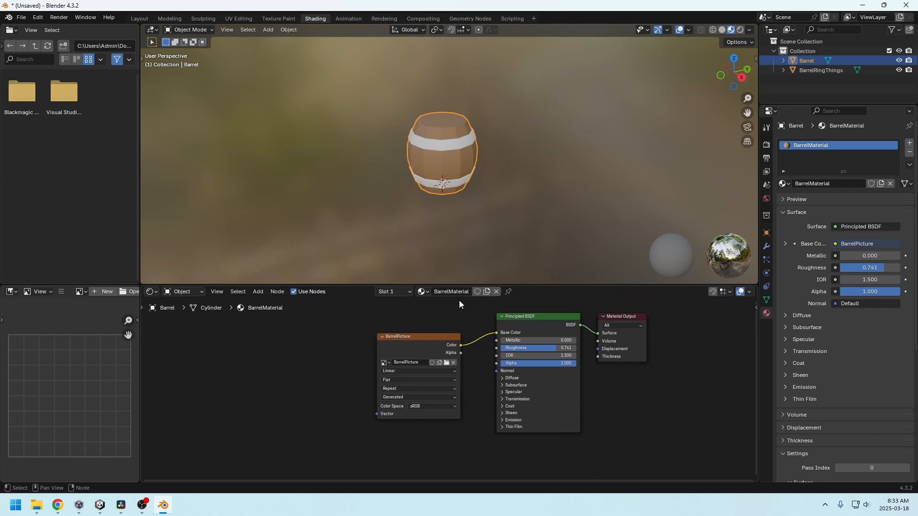
# - Create a new material named BarrelRingThingsMaterial on the ring bands
pyautogui.click(467, 145)
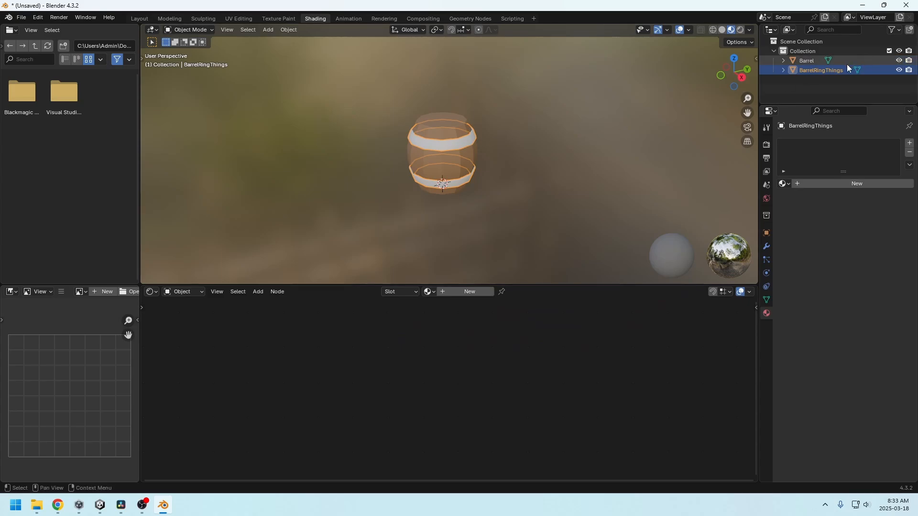
pyautogui.click(818, 186)
pyautogui.click(836, 186)
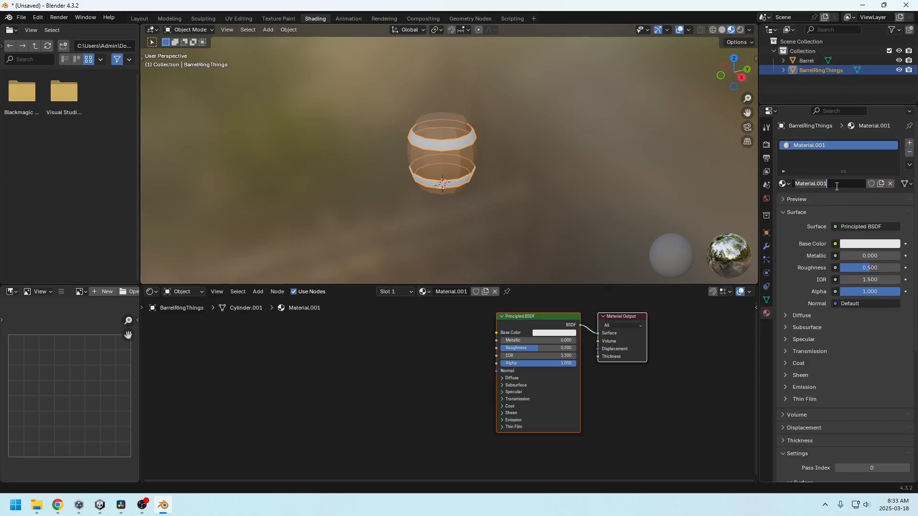
pyautogui.write('BarrelRingThingsMaterial')
pyautogui.press('Return')
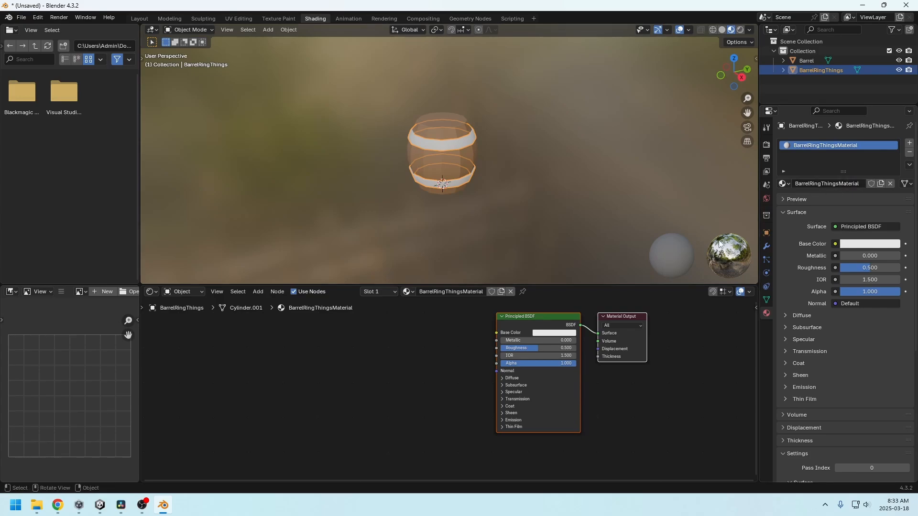
# - Add an Image Texture node beside the Principled BSDF in BarrelRingThingsMaterial
pyautogui.hotkey('shift', 'a')
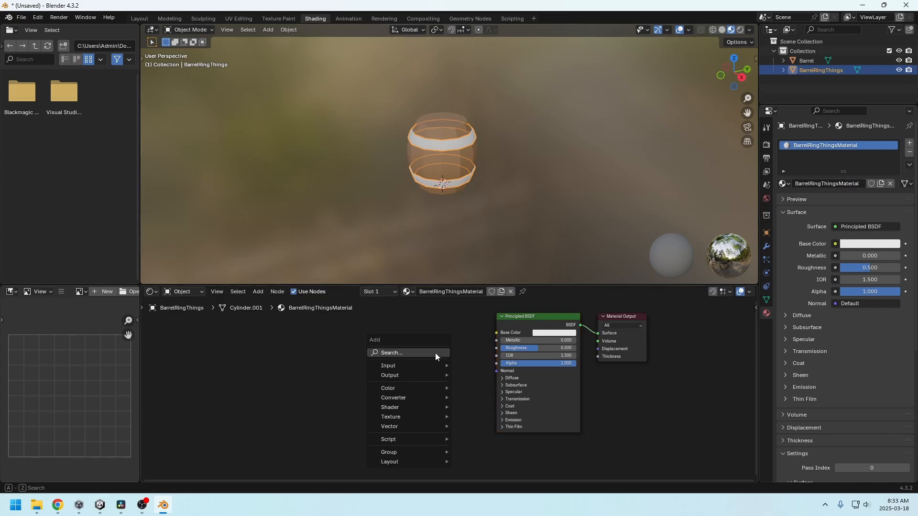
pyautogui.click(435, 353)
pyautogui.press('Return')
pyautogui.click(393, 337)
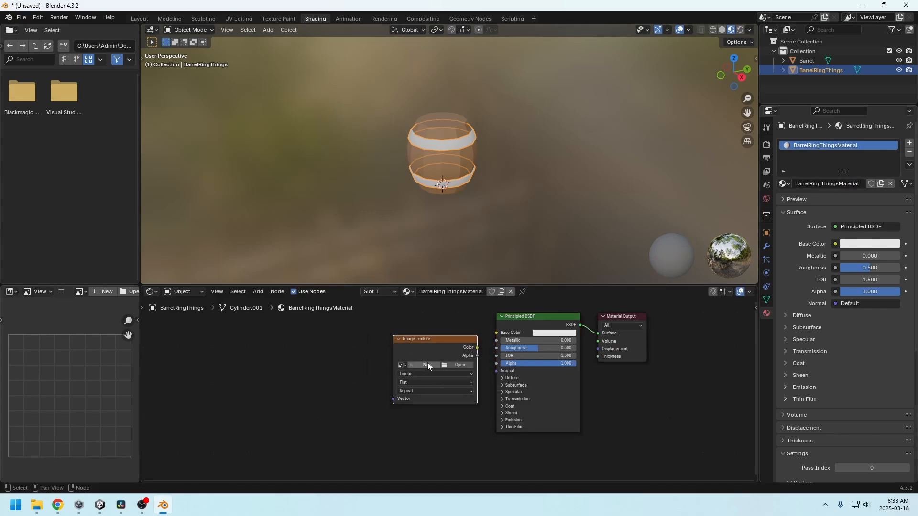
# - Create a 256 × 256 px image named BarrelRingThingsPicture in the texture node, filled with a muted reddish grey
pyautogui.click(427, 364)
pyautogui.write('BarrelRin')
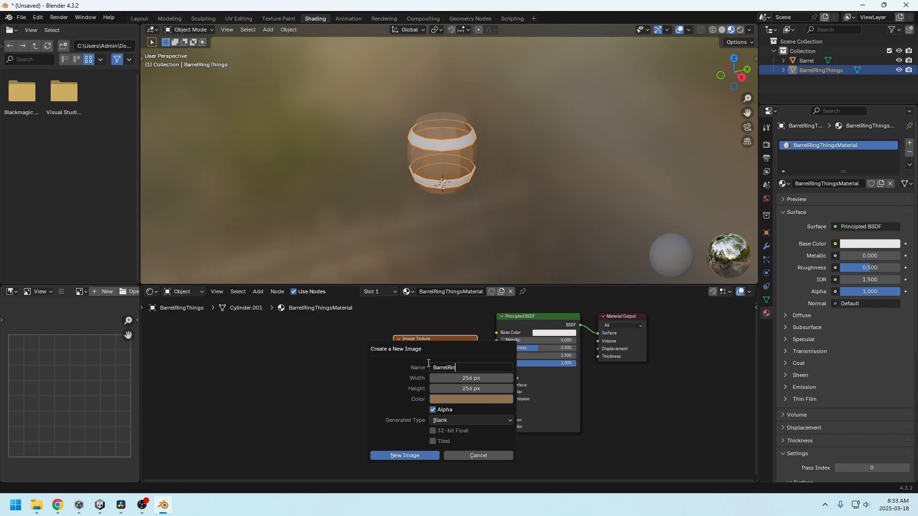
pyautogui.write('gThingsPicture')
pyautogui.click(464, 400)
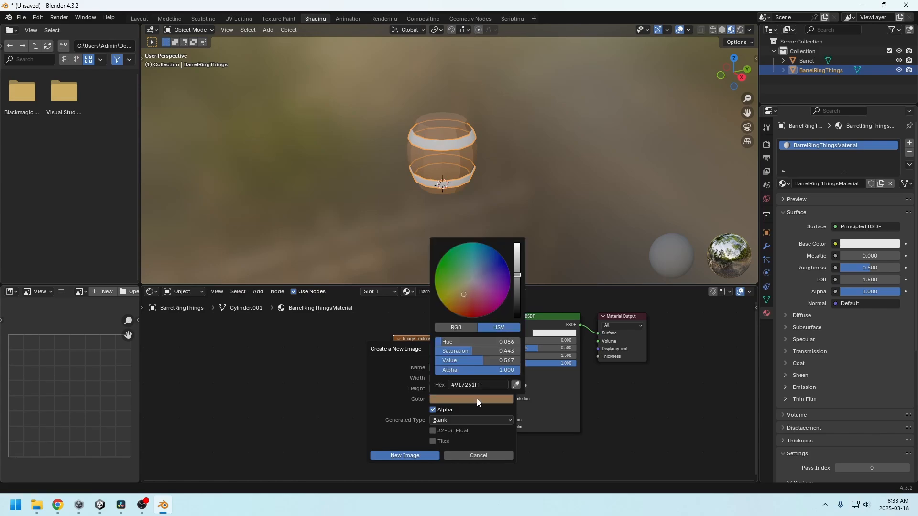
pyautogui.click(471, 285)
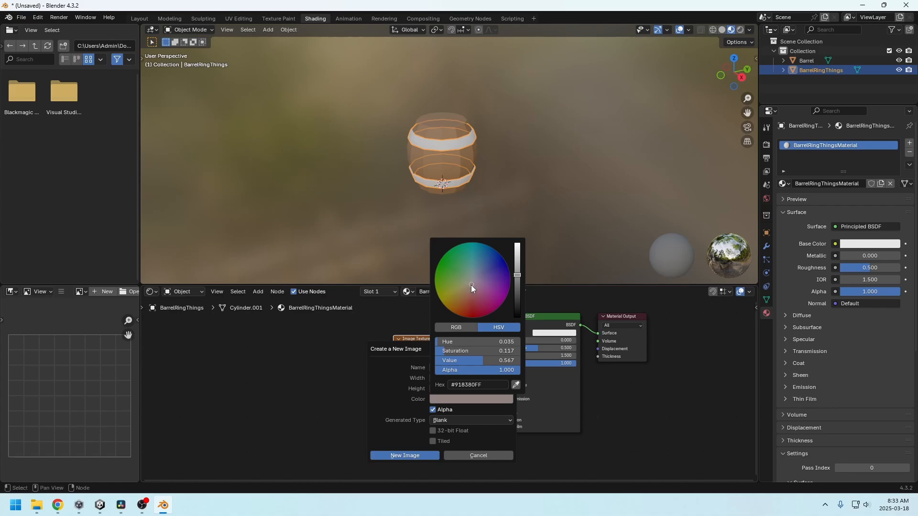
pyautogui.click(465, 398)
pyautogui.moveTo(472, 285); pyautogui.dragTo(472, 284)
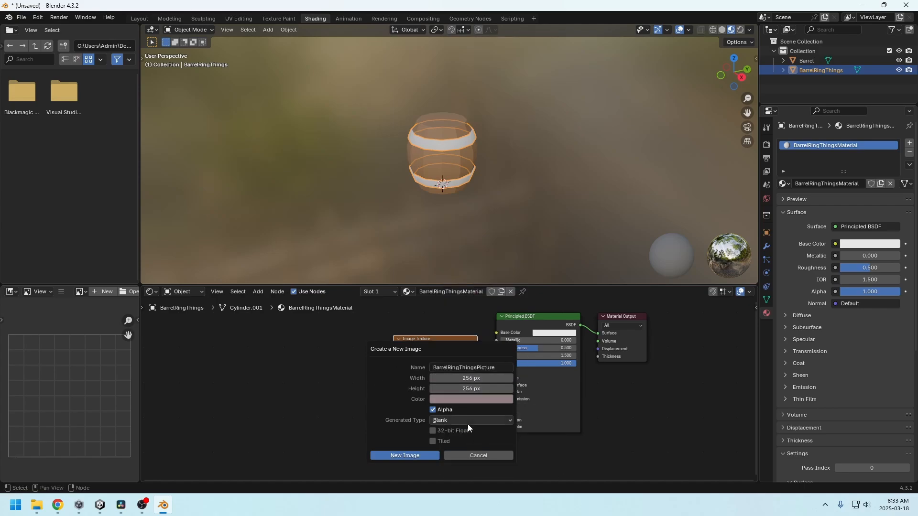
pyautogui.click(430, 455)
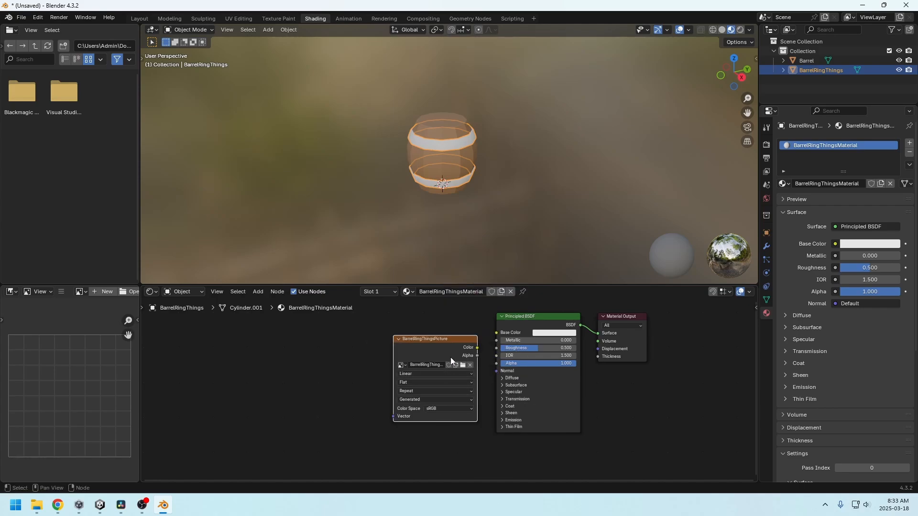
# - Connect the ring image's Color output to Base Color, and set the ring material's metallic to 0.714 and roughness to 0.764
pyautogui.moveTo(450, 347); pyautogui.dragTo(568, 340)
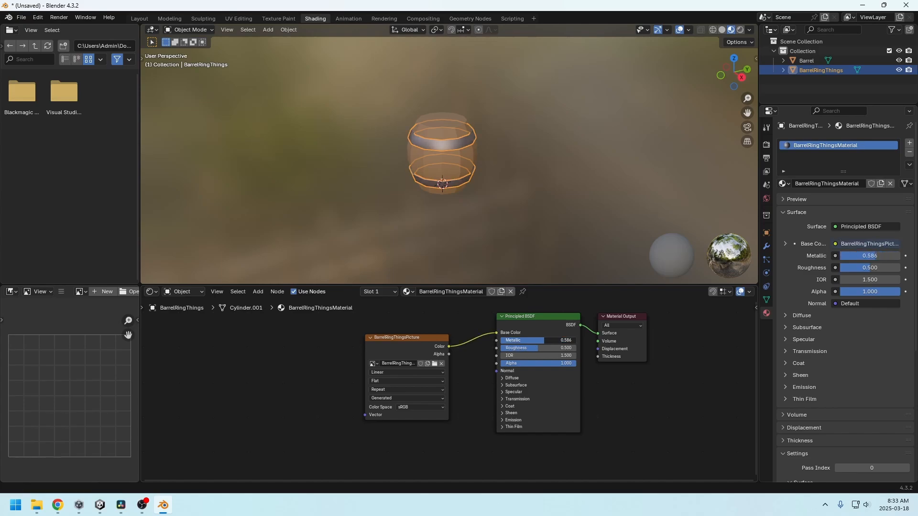
pyautogui.moveTo(538, 348); pyautogui.dragTo(569, 340)
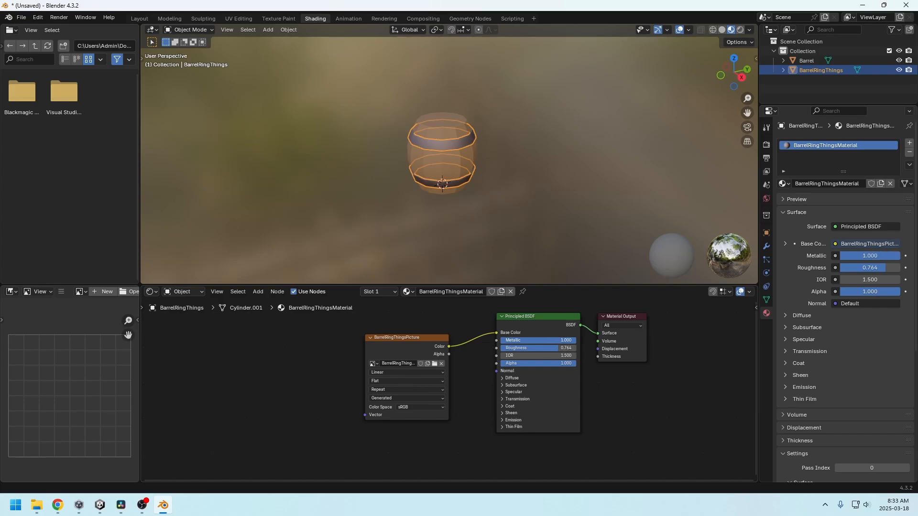
pyautogui.moveTo(569, 340)
pyautogui.mouseDown()
pyautogui.moveTo(543, 341)
pyautogui.moveTo(567, 340)
pyautogui.mouseUp()
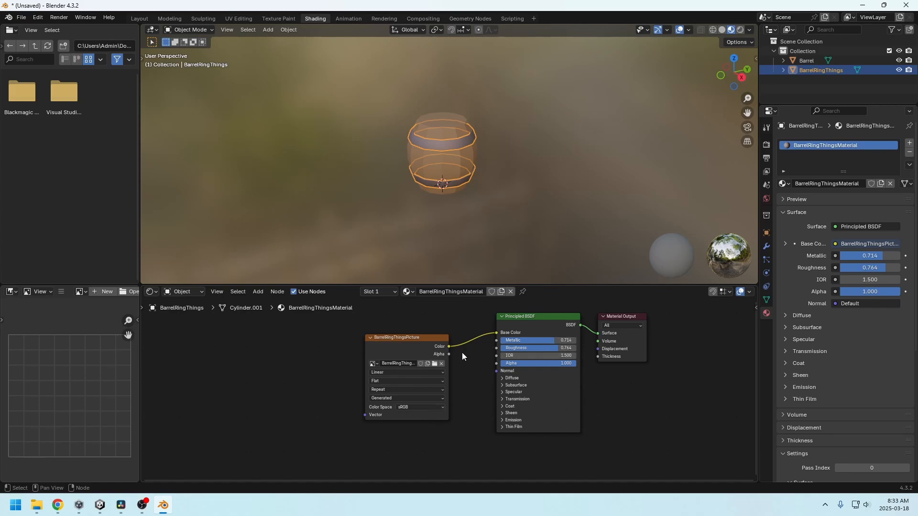
# - Select the barrel body, switch to the Texture Paint workspace and hide BarrelRingThings so only the barrel body shows
pyautogui.click(453, 165)
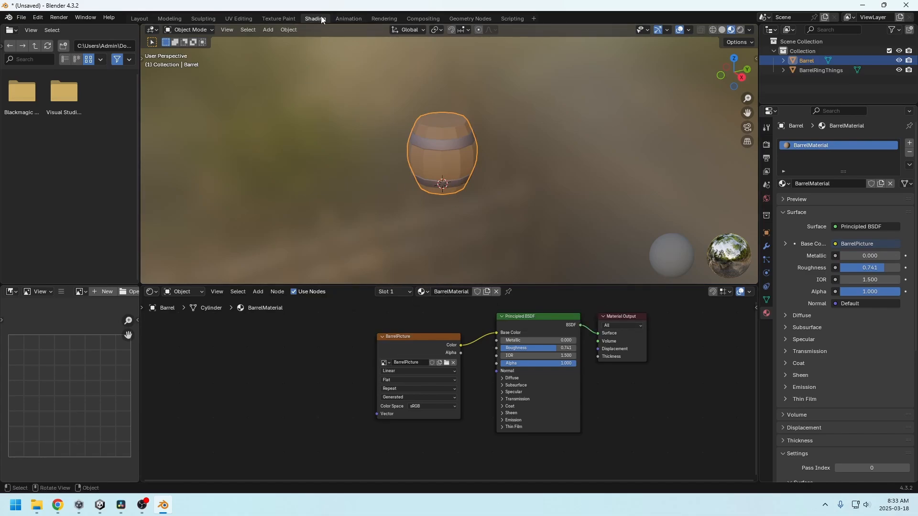
pyautogui.click(283, 18)
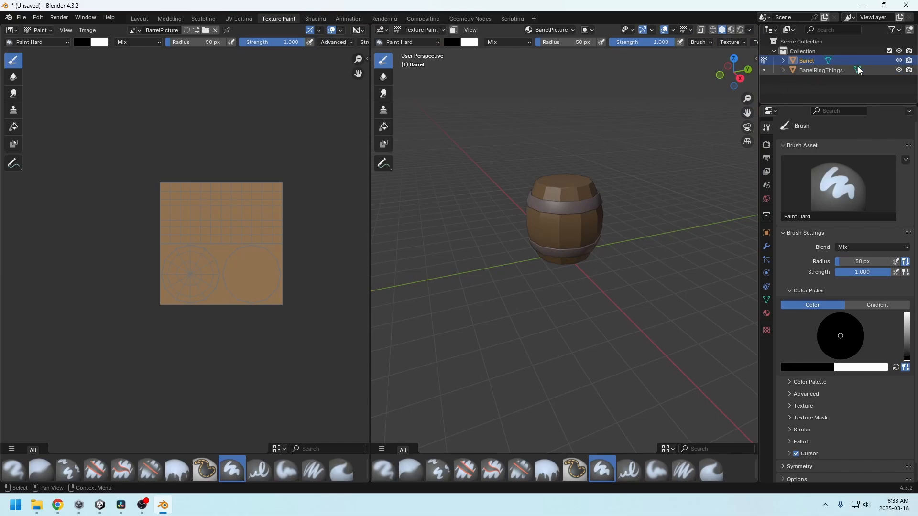
pyautogui.click(898, 70)
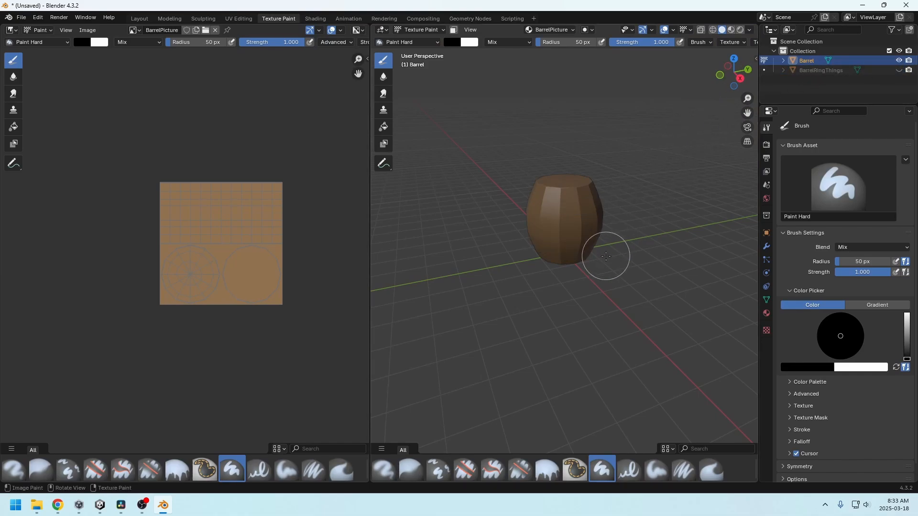
pyautogui.keyDown('shift'); pyautogui.moveTo(641, 241); pyautogui.dragTo(570, 279, button='middle'); pyautogui.keyUp('shift')
pyautogui.scroll(3, 514, 277)
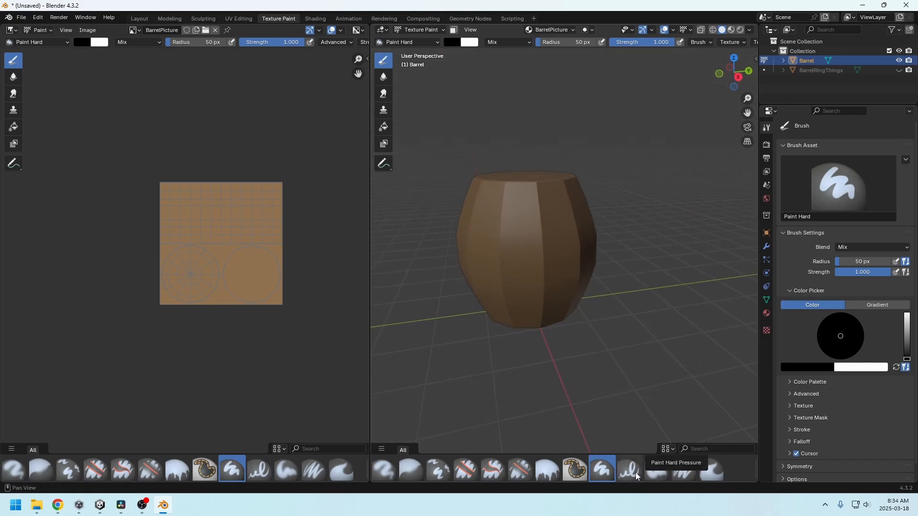
# - Choose the Paint Soft brush and sample its color from the plain brown area of the BarrelPicture texture
pyautogui.click(656, 474)
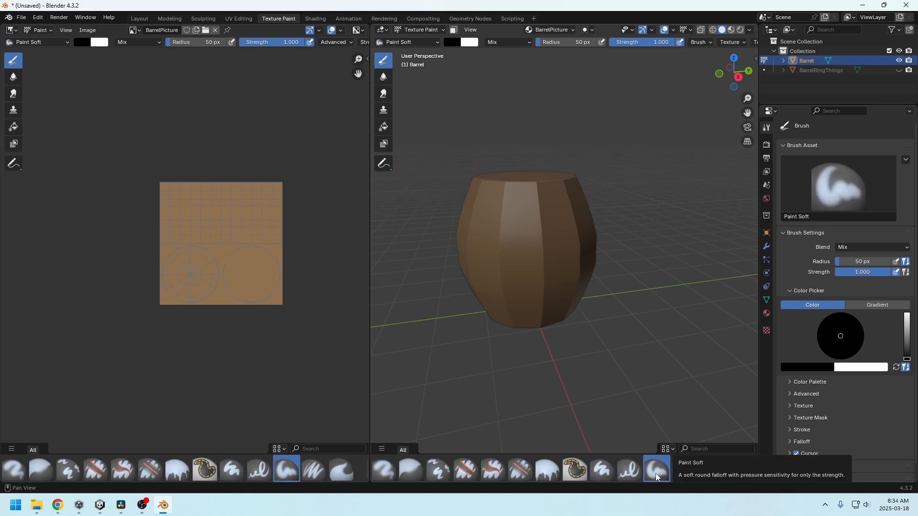
pyautogui.click(435, 43)
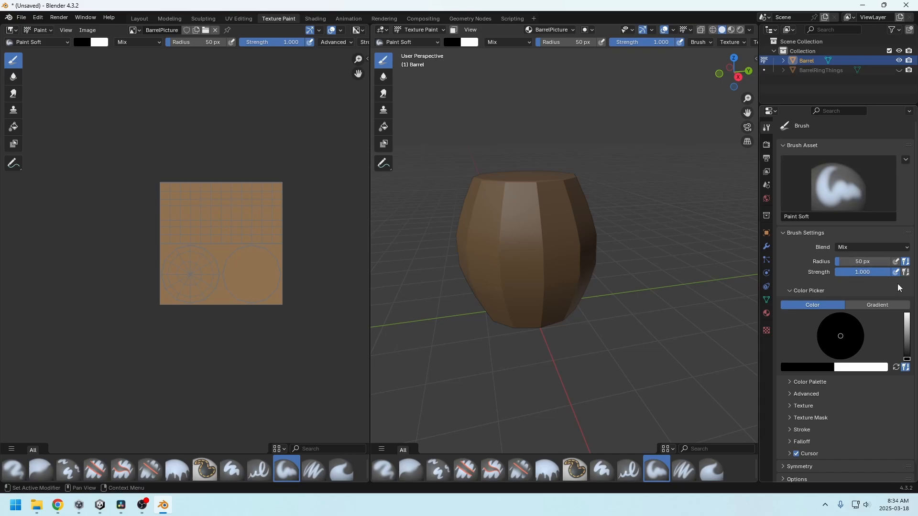
pyautogui.moveTo(915, 224)
pyautogui.mouseDown()
pyautogui.moveTo(915, 240)
pyautogui.moveTo(915, 223)
pyautogui.mouseUp()
pyautogui.click(862, 171)
pyautogui.scroll(-1, 849, 258)
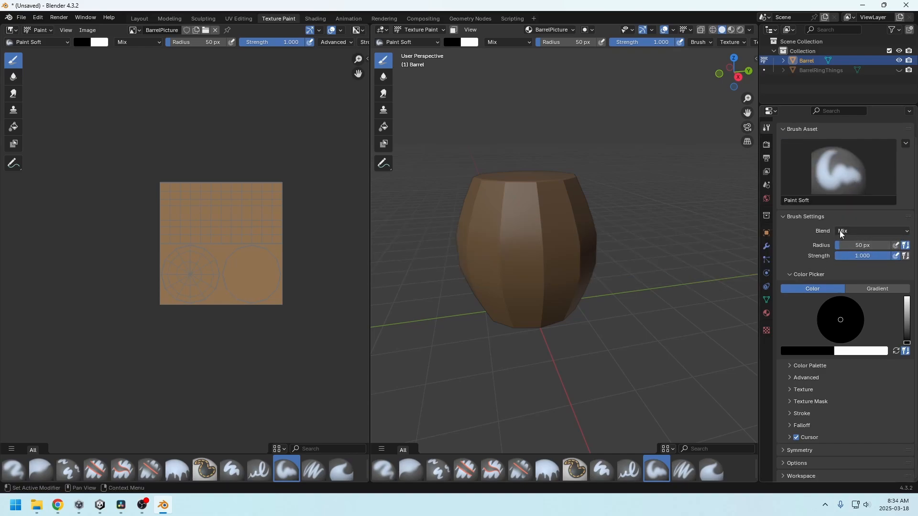
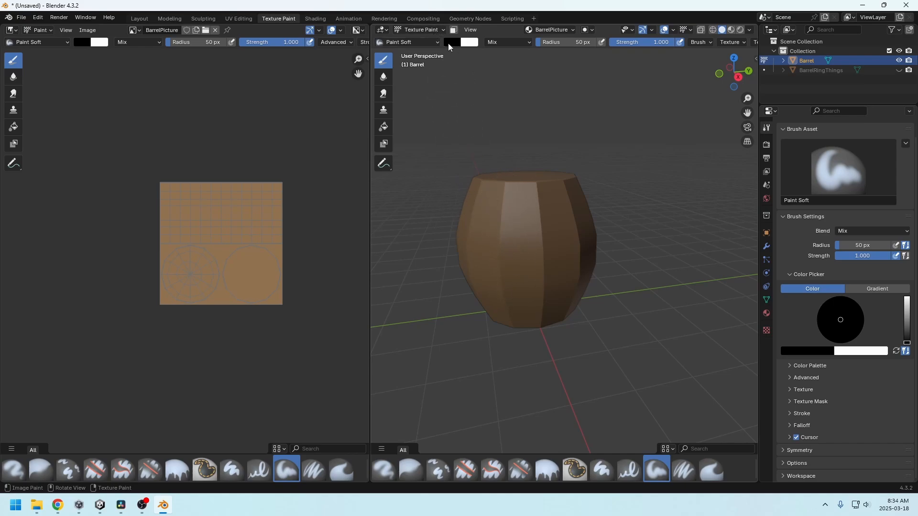
pyautogui.click(451, 42)
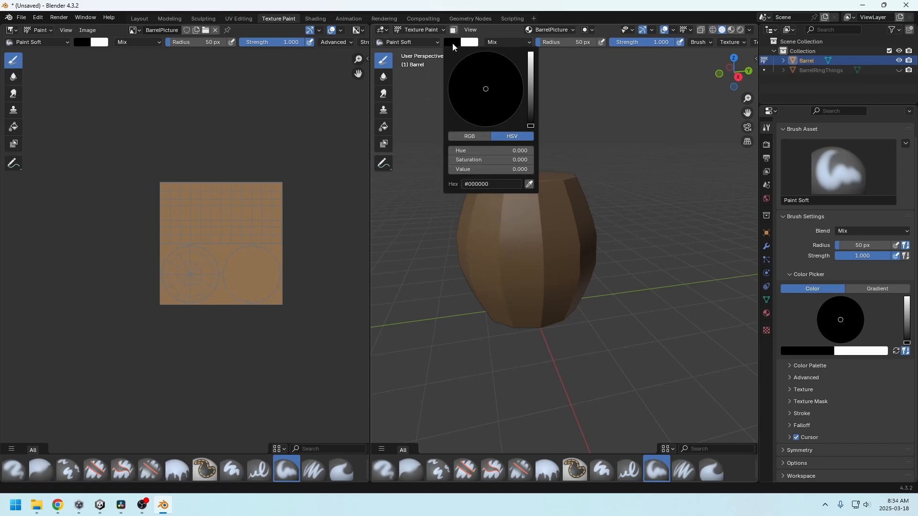
pyautogui.click(529, 184)
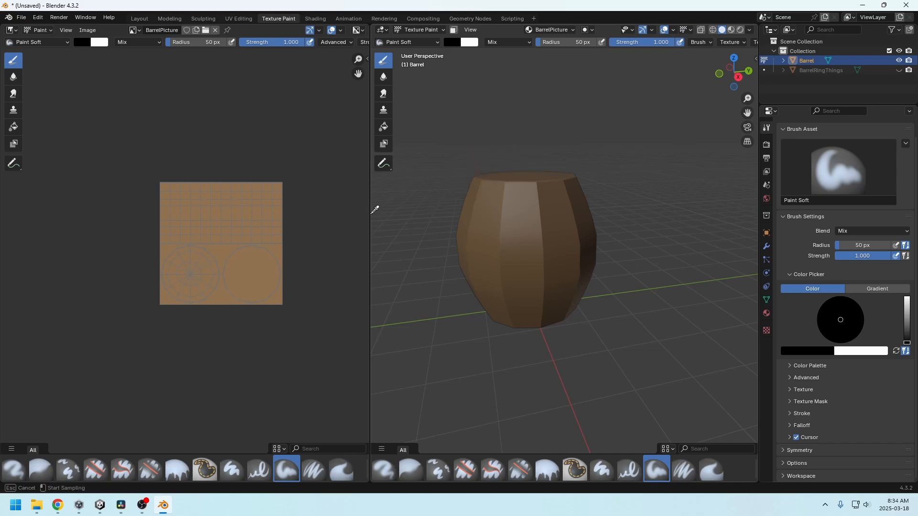
pyautogui.click(262, 261)
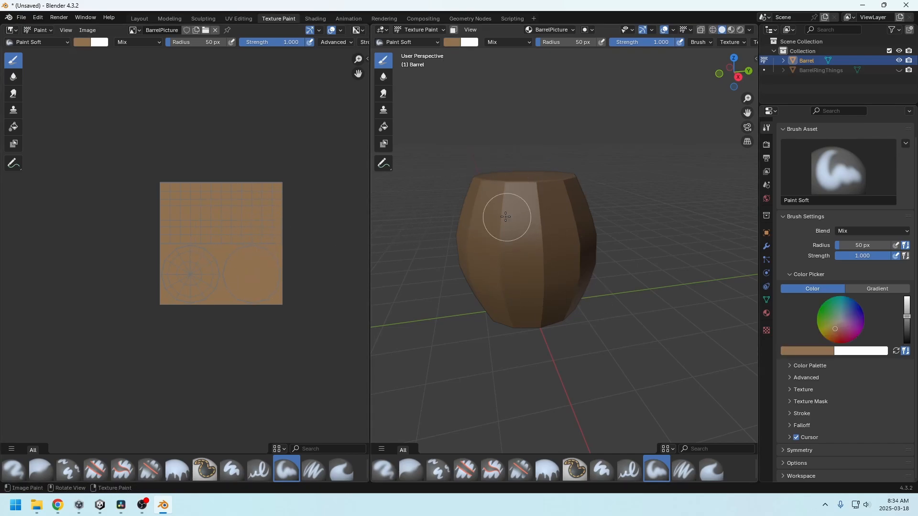
# - Try sampling the brush color from the shaded barrel surface, and restore the brown sampled from the BarrelPicture texture
pyautogui.moveTo(541, 227); pyautogui.dragTo(550, 232, button='middle')
pyautogui.click(452, 42)
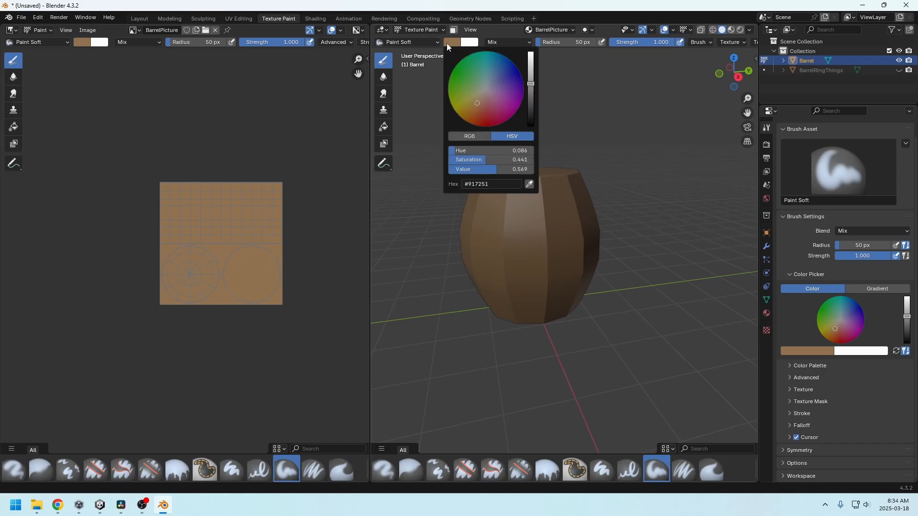
pyautogui.click(531, 182)
pyautogui.click(529, 207)
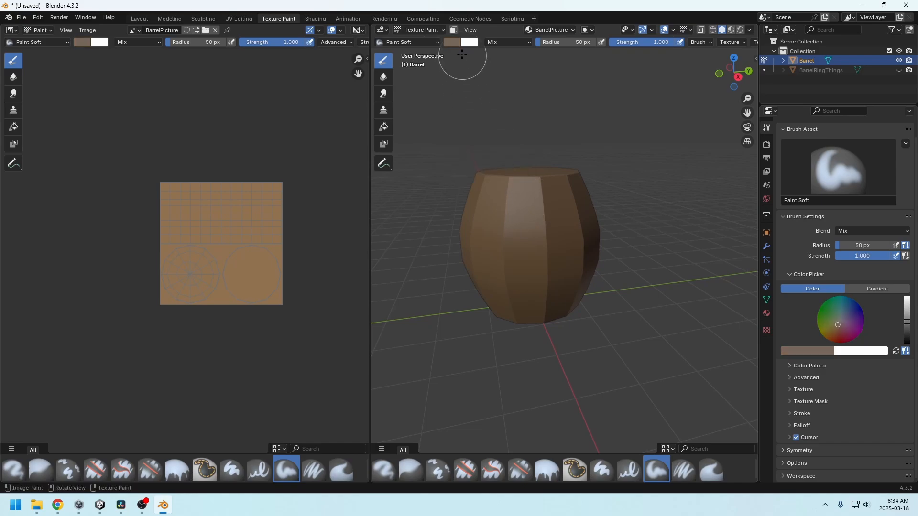
pyautogui.click(455, 42)
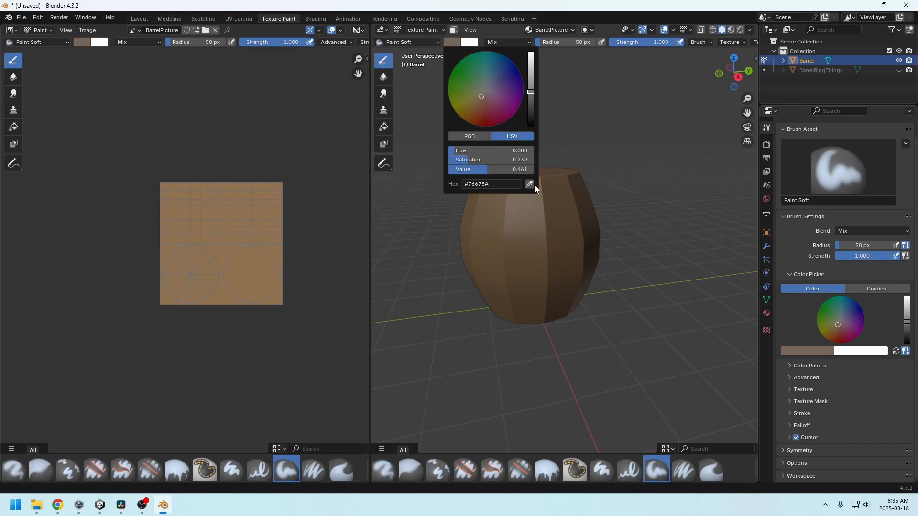
pyautogui.click(531, 182)
pyautogui.click(258, 259)
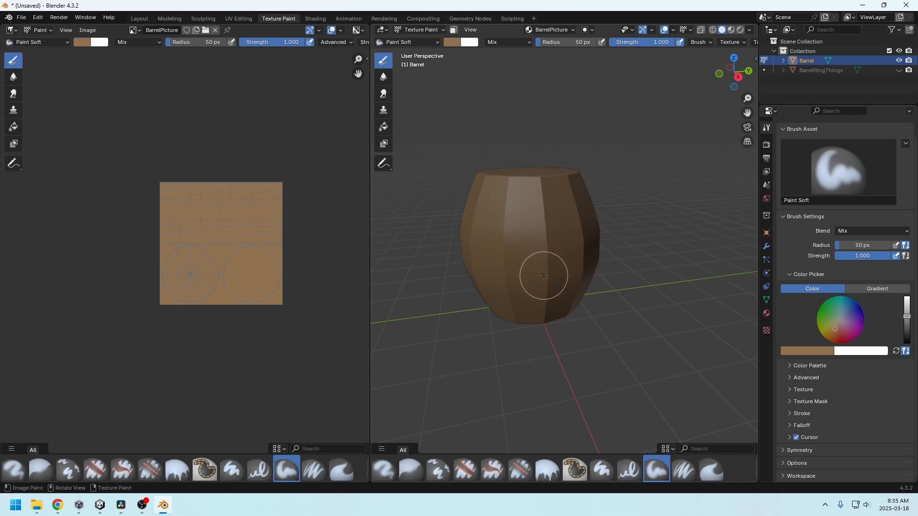
# - Reduce the brush radius to 35 px and lighten the brown brush color to a value of 0.646
pyautogui.scroll(2, 543, 270)
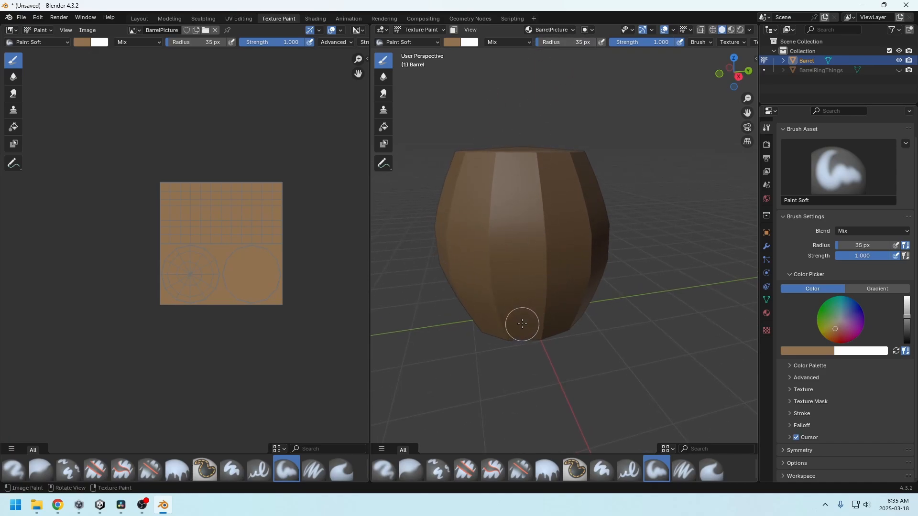
pyautogui.moveTo(520, 322); pyautogui.dragTo(525, 312, button='middle')
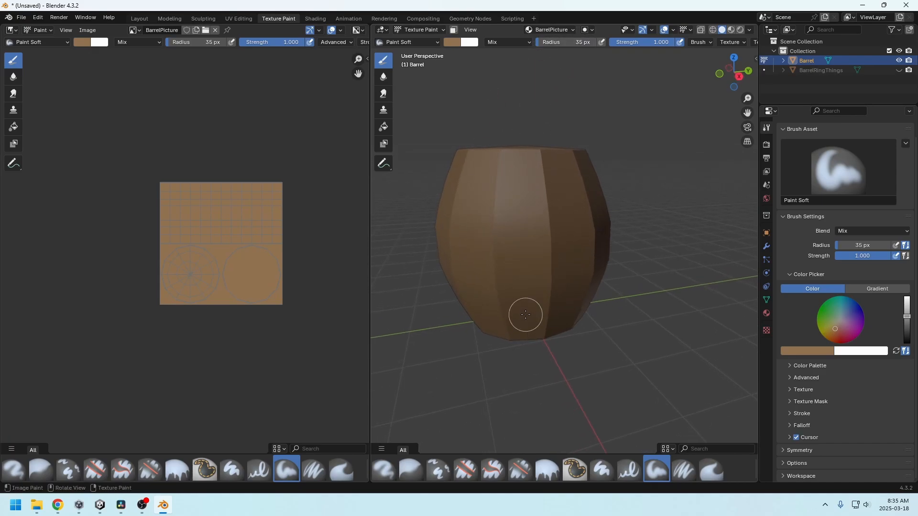
pyautogui.click(452, 42)
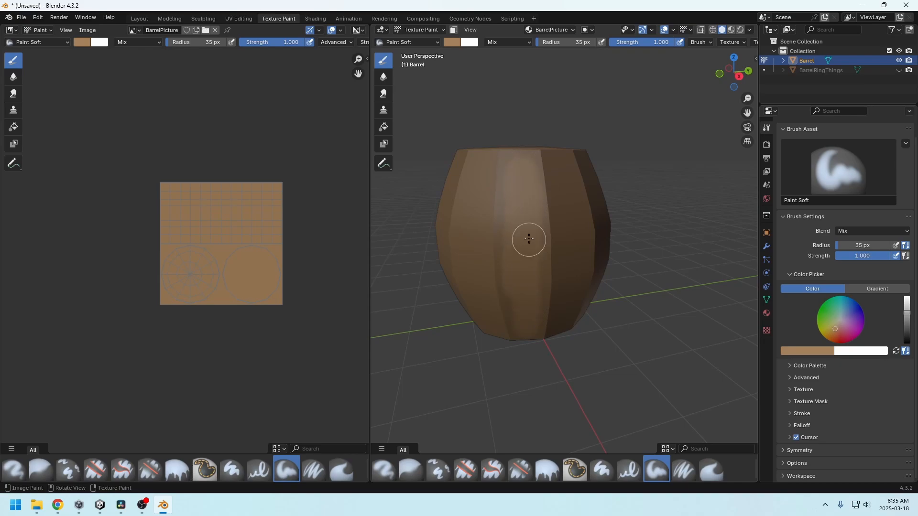
# - Paint a lighter vertical stripe along the middle of each stave around the barrel, leaving the darker brown at the seams
pyautogui.moveTo(518, 305); pyautogui.dragTo(517, 164)
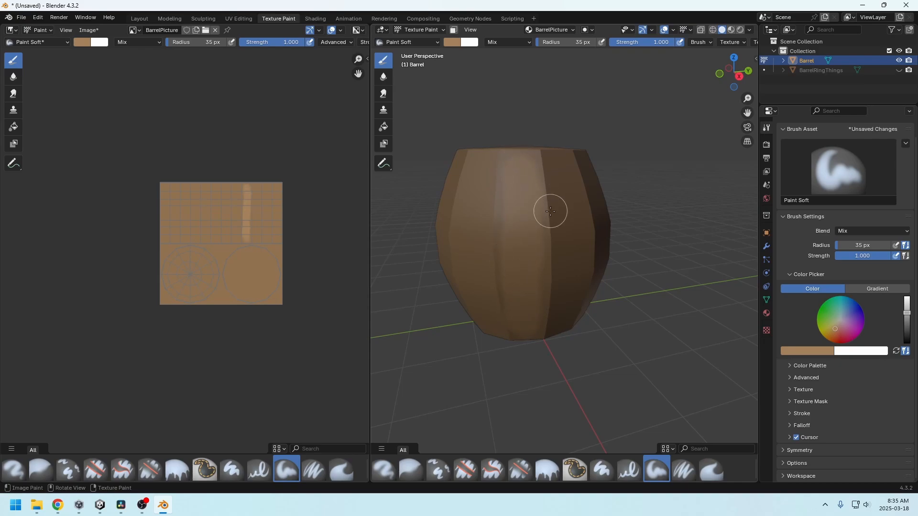
pyautogui.moveTo(549, 207); pyautogui.dragTo(512, 263, button='middle')
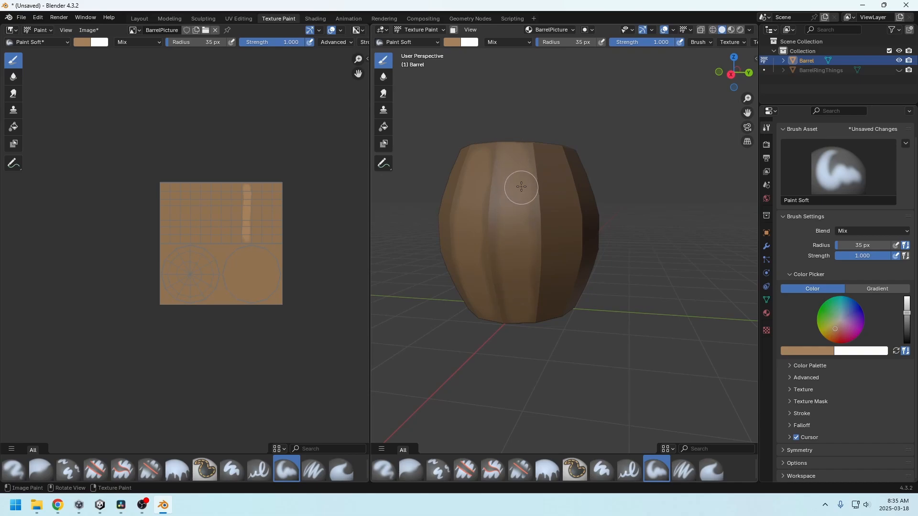
pyautogui.moveTo(525, 241); pyautogui.dragTo(523, 301, button='middle')
pyautogui.moveTo(523, 301)
pyautogui.mouseDown()
pyautogui.moveTo(517, 196)
pyautogui.moveTo(518, 260)
pyautogui.mouseUp()
pyautogui.moveTo(518, 260); pyautogui.dragTo(495, 265, button='middle')
pyautogui.moveTo(542, 295)
pyautogui.mouseDown()
pyautogui.moveTo(537, 163)
pyautogui.moveTo(536, 215)
pyautogui.mouseUp()
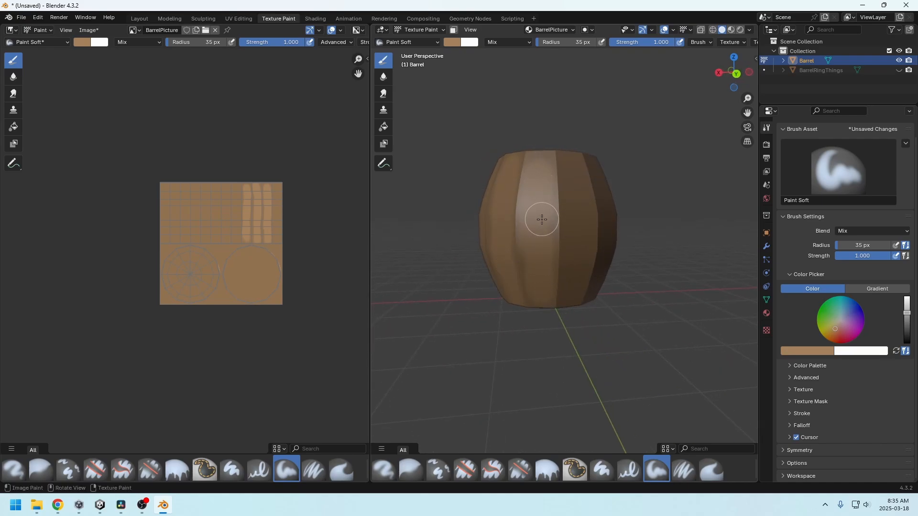
pyautogui.moveTo(537, 215); pyautogui.dragTo(566, 294, button='middle')
pyautogui.moveTo(564, 297)
pyautogui.mouseDown()
pyautogui.moveTo(560, 175)
pyautogui.moveTo(565, 230)
pyautogui.mouseUp()
pyautogui.moveTo(571, 251); pyautogui.dragTo(542, 239, button='middle')
pyautogui.moveTo(584, 292)
pyautogui.mouseDown()
pyautogui.moveTo(585, 191)
pyautogui.moveTo(585, 245)
pyautogui.mouseUp()
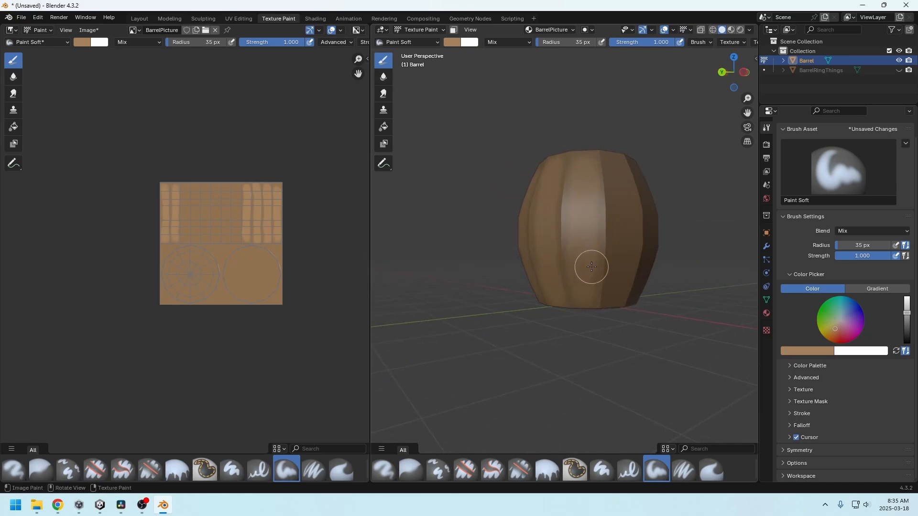
pyautogui.moveTo(591, 267); pyautogui.dragTo(559, 267, button='middle')
pyautogui.moveTo(603, 300)
pyautogui.mouseDown()
pyautogui.moveTo(602, 180)
pyautogui.moveTo(602, 242)
pyautogui.mouseUp()
pyautogui.moveTo(603, 242); pyautogui.dragTo(586, 263, button='middle')
pyautogui.moveTo(588, 293)
pyautogui.mouseDown()
pyautogui.moveTo(584, 147)
pyautogui.moveTo(596, 268)
pyautogui.mouseUp()
pyautogui.moveTo(612, 270); pyautogui.dragTo(590, 293, button='middle')
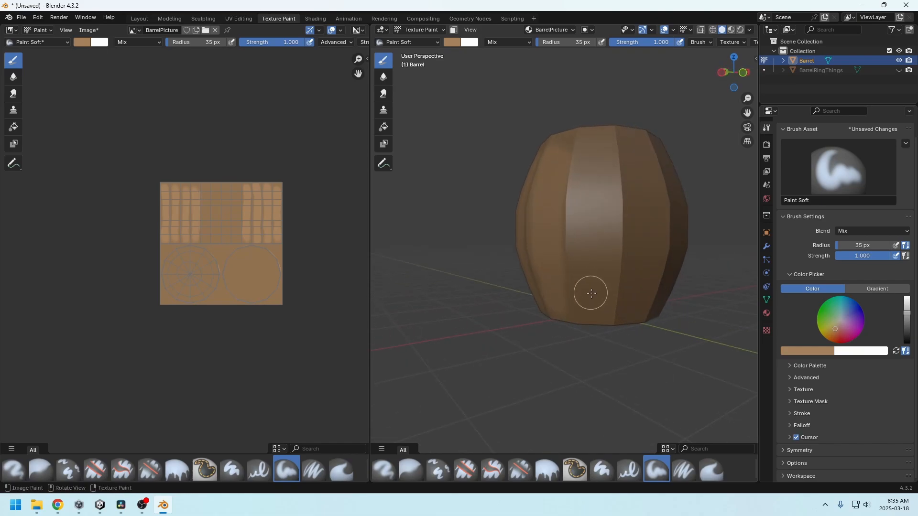
pyautogui.moveTo(596, 311)
pyautogui.mouseDown()
pyautogui.moveTo(590, 268)
pyautogui.moveTo(589, 304)
pyautogui.moveTo(603, 209)
pyautogui.moveTo(588, 207)
pyautogui.moveTo(595, 150)
pyautogui.moveTo(601, 203)
pyautogui.mouseUp()
pyautogui.moveTo(626, 258); pyautogui.dragTo(584, 268, button='middle')
pyautogui.moveTo(569, 304)
pyautogui.mouseDown()
pyautogui.moveTo(559, 248)
pyautogui.moveTo(579, 198)
pyautogui.mouseUp()
pyautogui.moveTo(548, 237)
pyautogui.mouseDown()
pyautogui.moveTo(571, 141)
pyautogui.moveTo(573, 178)
pyautogui.mouseUp()
pyautogui.moveTo(607, 244); pyautogui.dragTo(566, 237, button='middle')
pyautogui.moveTo(539, 303)
pyautogui.mouseDown()
pyautogui.moveTo(528, 269)
pyautogui.moveTo(543, 256)
pyautogui.moveTo(550, 282)
pyautogui.moveTo(537, 250)
pyautogui.moveTo(546, 248)
pyautogui.moveTo(540, 131)
pyautogui.moveTo(534, 191)
pyautogui.mouseUp()
pyautogui.moveTo(534, 191); pyautogui.dragTo(520, 320, button='middle')
pyautogui.moveTo(530, 343)
pyautogui.mouseDown()
pyautogui.moveTo(528, 239)
pyautogui.moveTo(502, 275)
pyautogui.moveTo(512, 217)
pyautogui.moveTo(529, 308)
pyautogui.moveTo(518, 246)
pyautogui.moveTo(512, 258)
pyautogui.moveTo(518, 185)
pyautogui.mouseUp()
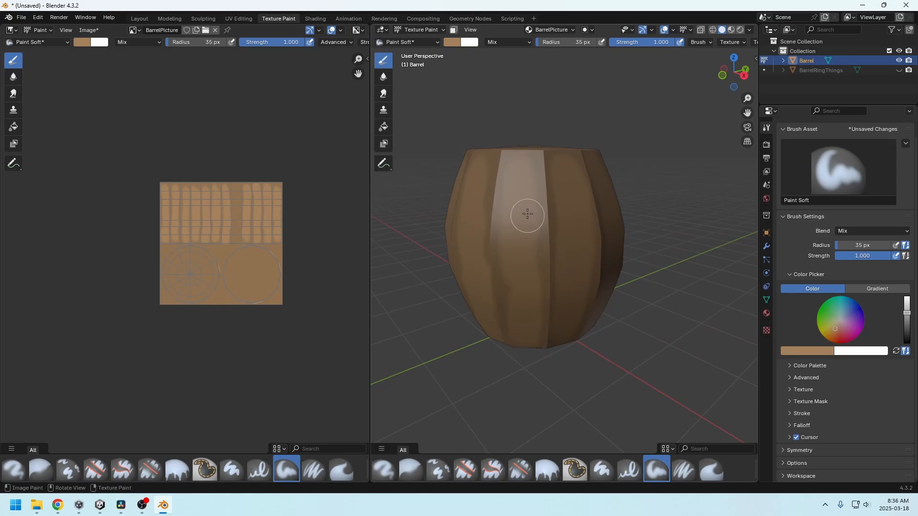
# - Paint the barrel's round top face with the lighter brown, keeping a darker rim
pyautogui.moveTo(515, 295); pyautogui.dragTo(553, 302, button='middle')
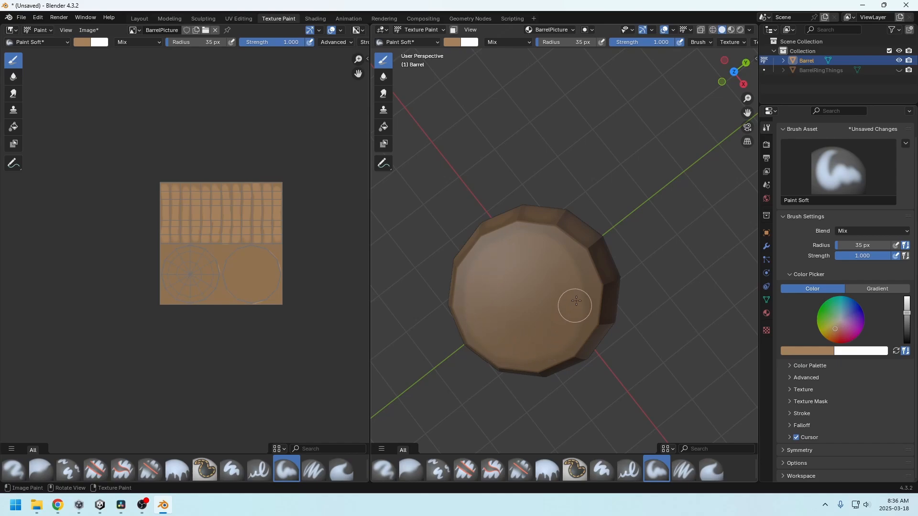
pyautogui.moveTo(574, 301); pyautogui.dragTo(594, 320)
pyautogui.moveTo(594, 320)
pyautogui.mouseDown(button='middle')
pyautogui.moveTo(568, 238)
pyautogui.moveTo(488, 231)
pyautogui.moveTo(538, 256)
pyautogui.moveTo(531, 261)
pyautogui.moveTo(549, 234)
pyautogui.moveTo(541, 228)
pyautogui.moveTo(519, 252)
pyautogui.mouseUp(button='middle')
# - Soften the painted edges on the barrel's staves and top with the Blur brush at 35 px radius
pyautogui.scroll(2, 531, 260)
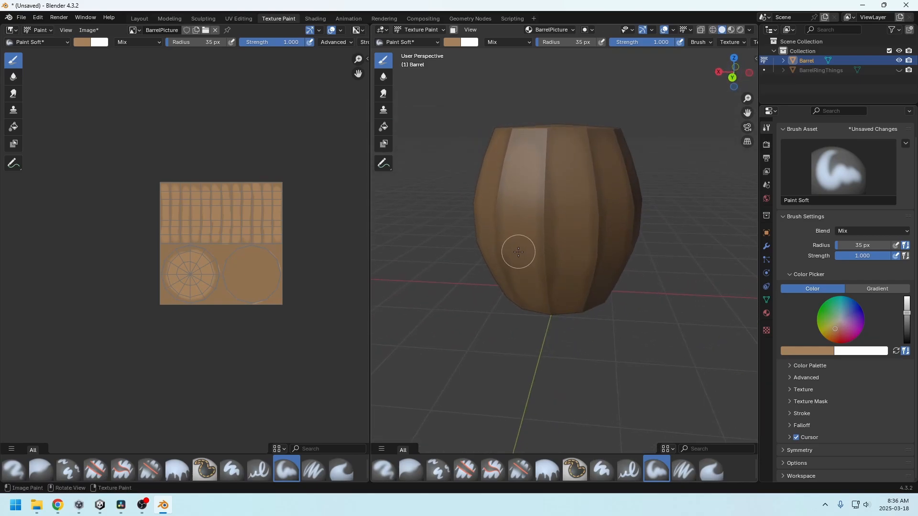
pyautogui.click(382, 78)
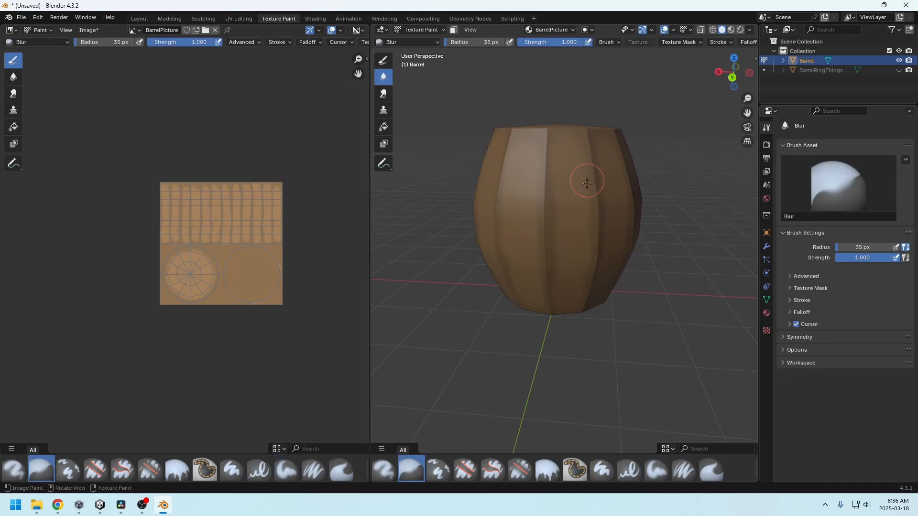
pyautogui.moveTo(587, 184); pyautogui.dragTo(534, 228, button='middle')
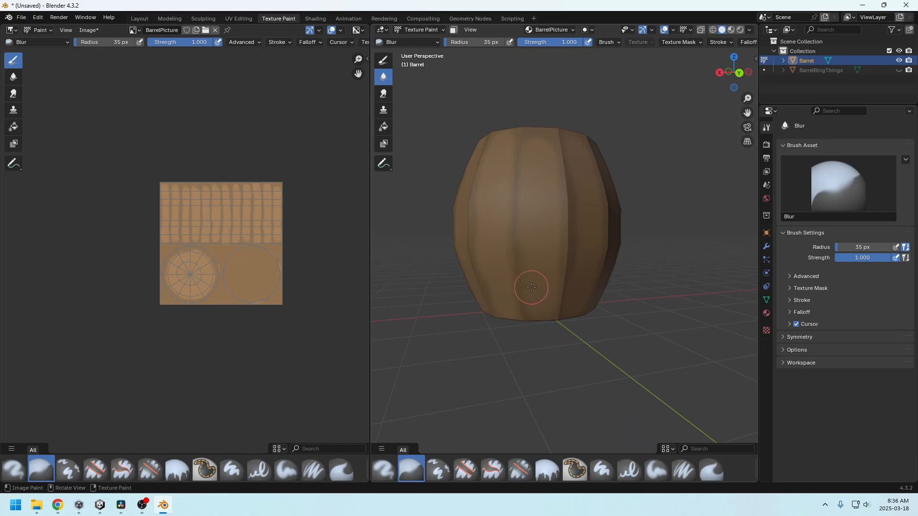
pyautogui.moveTo(527, 310); pyautogui.dragTo(537, 347, button='middle')
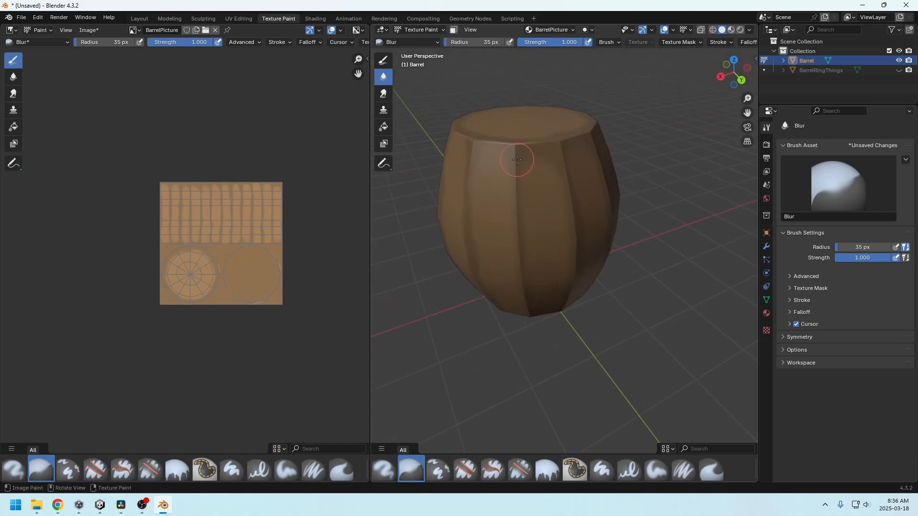
pyautogui.moveTo(519, 170); pyautogui.dragTo(533, 259, button='middle')
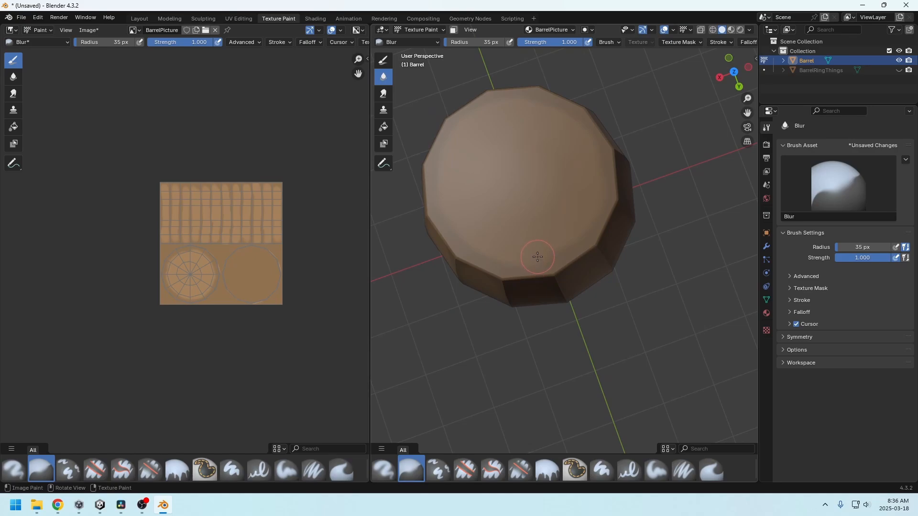
pyautogui.press('KP_7')
pyautogui.keyDown('shift'); pyautogui.moveTo(604, 269); pyautogui.dragTo(580, 242, button='middle'); pyautogui.keyUp('shift')
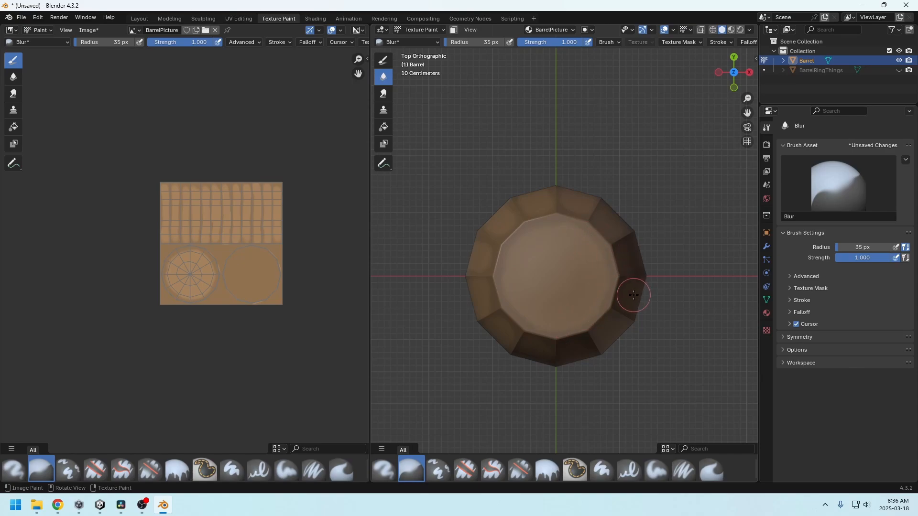
pyautogui.moveTo(633, 295); pyautogui.dragTo(605, 222, button='middle')
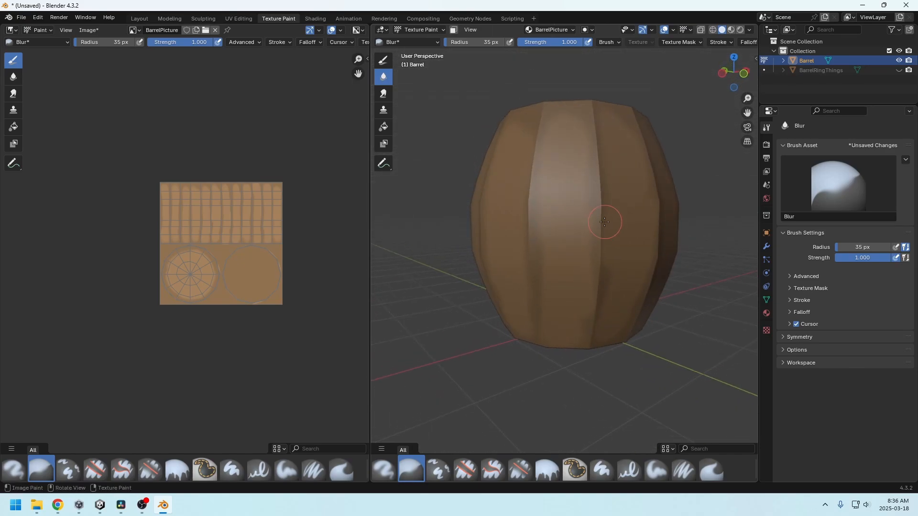
pyautogui.scroll(-4, 604, 272)
pyautogui.moveTo(601, 330); pyautogui.dragTo(516, 311, button='middle')
# - Return to the Paint Soft brush and make its brown color slightly lighter
pyautogui.click(383, 60)
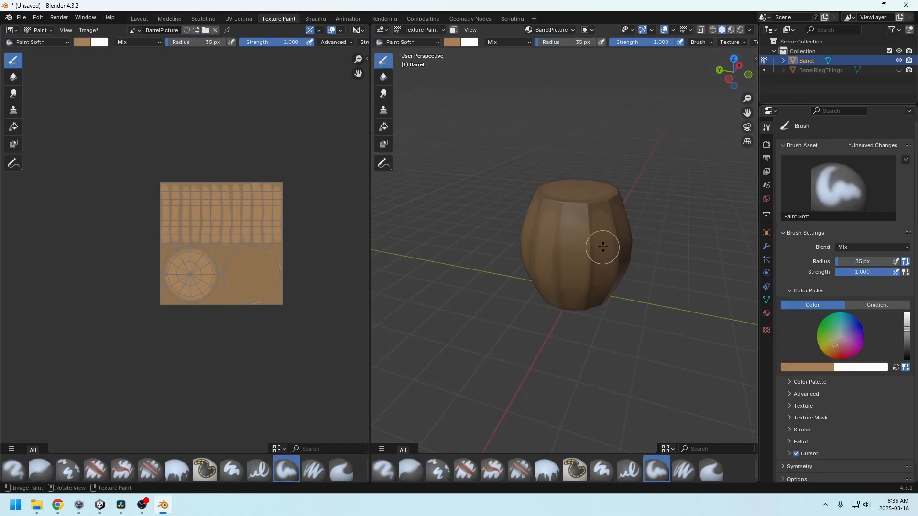
pyautogui.scroll(2, 585, 255)
pyautogui.moveTo(584, 255); pyautogui.dragTo(594, 247, button='middle')
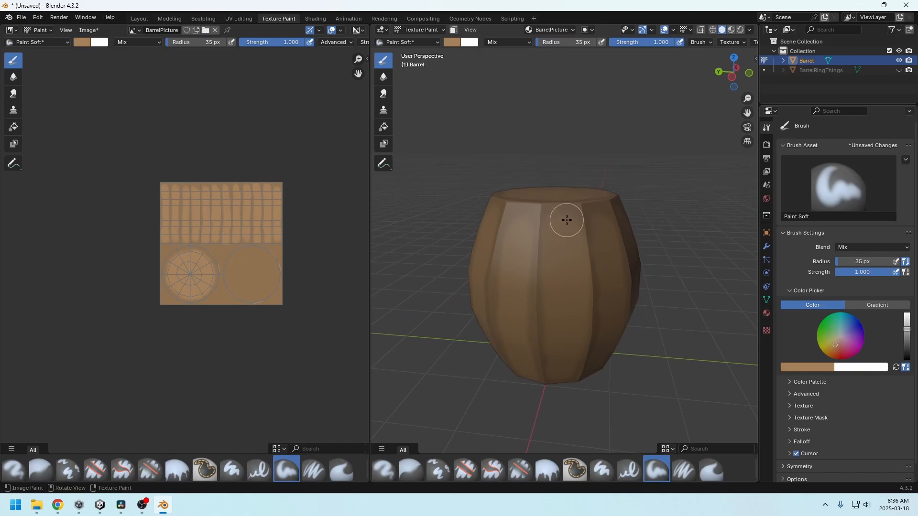
pyautogui.moveTo(556, 216)
pyautogui.mouseDown(button='middle')
pyautogui.moveTo(557, 224)
pyautogui.moveTo(617, 176)
pyautogui.mouseUp(button='middle')
pyautogui.moveTo(498, 228); pyautogui.dragTo(701, 128, button='middle')
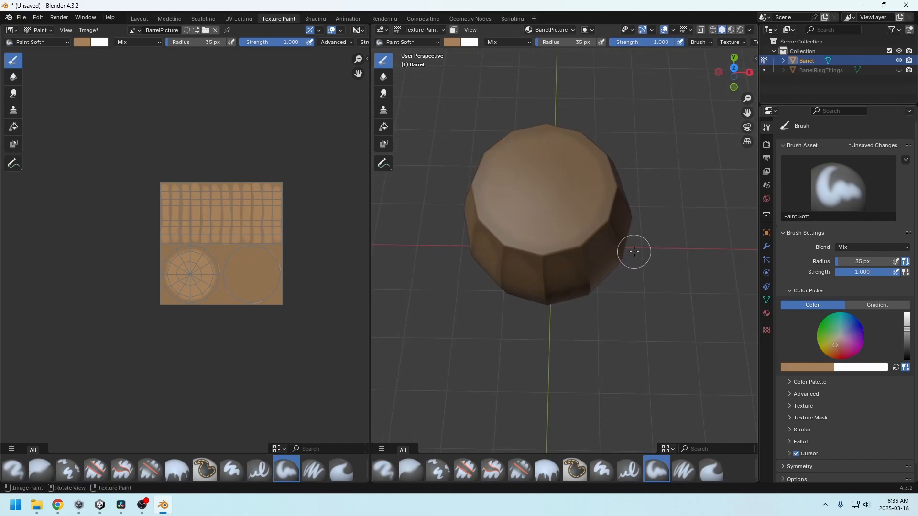
pyautogui.moveTo(572, 211); pyautogui.dragTo(587, 200, button='middle')
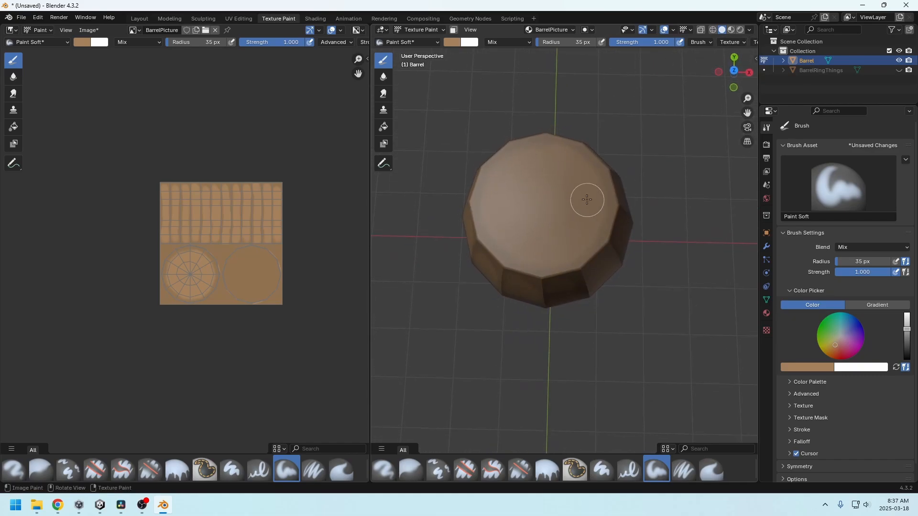
pyautogui.click(454, 42)
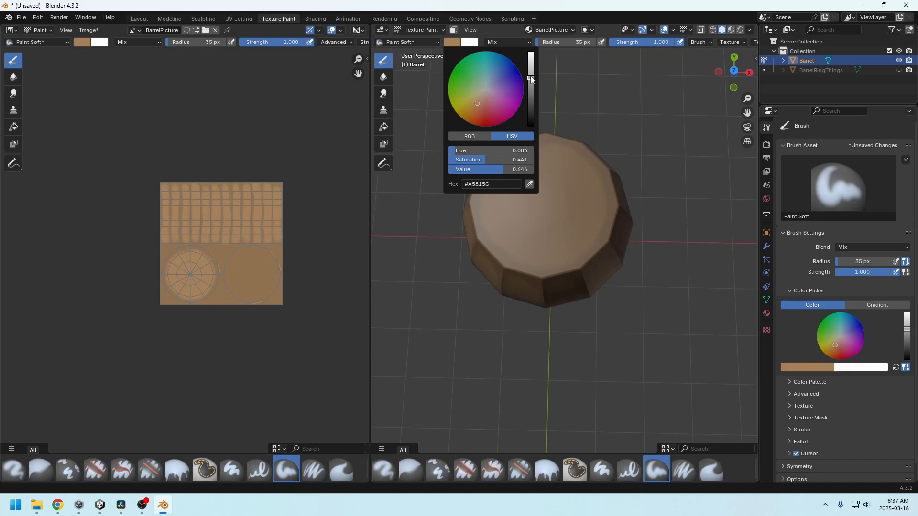
pyautogui.click(530, 76)
# - Paint the slightly lighter brown over the middle of the barrel's top face
pyautogui.moveTo(646, 163); pyautogui.dragTo(615, 201, button='middle')
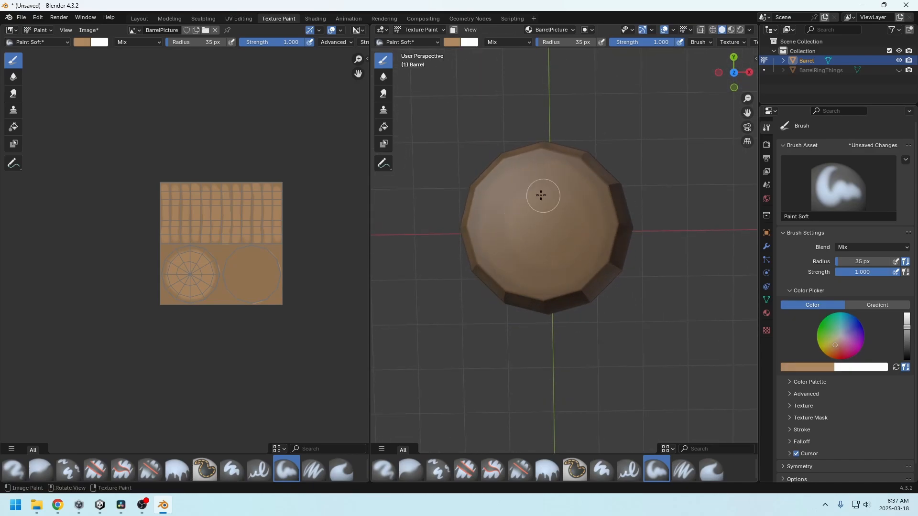
pyautogui.moveTo(571, 268); pyautogui.dragTo(550, 199, button='middle')
pyautogui.moveTo(578, 281)
pyautogui.mouseDown(button='middle')
pyautogui.moveTo(558, 164)
pyautogui.moveTo(556, 230)
pyautogui.moveTo(557, 158)
pyautogui.moveTo(560, 220)
pyautogui.moveTo(550, 164)
pyautogui.moveTo(550, 194)
pyautogui.moveTo(564, 260)
pyautogui.moveTo(552, 180)
pyautogui.mouseUp(button='middle')
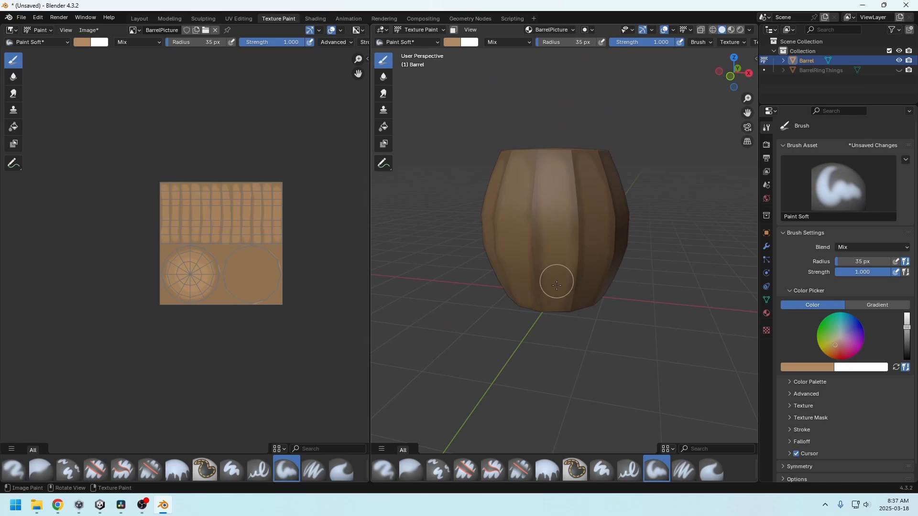
# - Paint the slightly lighter brown down the middle of each stave all around the barrel, keeping the darker seams between them
pyautogui.moveTo(556, 278); pyautogui.dragTo(560, 281, button='middle')
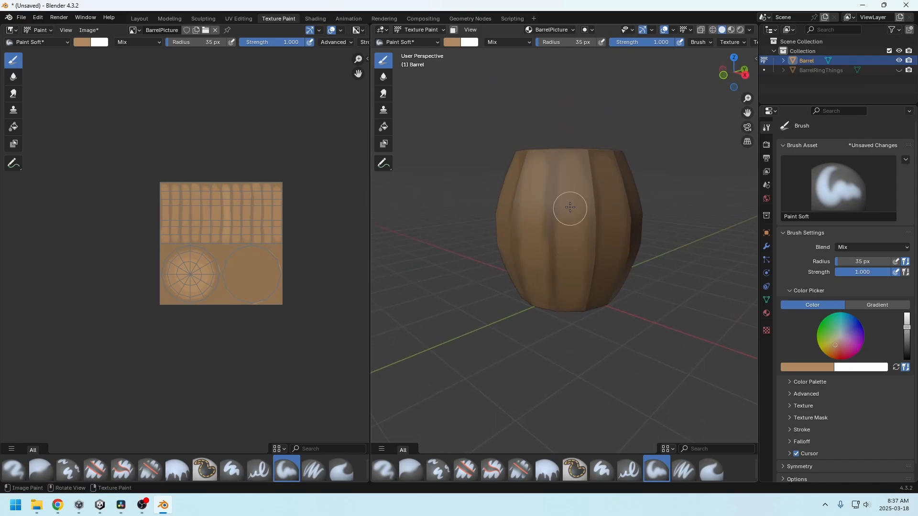
pyautogui.moveTo(574, 165); pyautogui.dragTo(564, 273, button='middle')
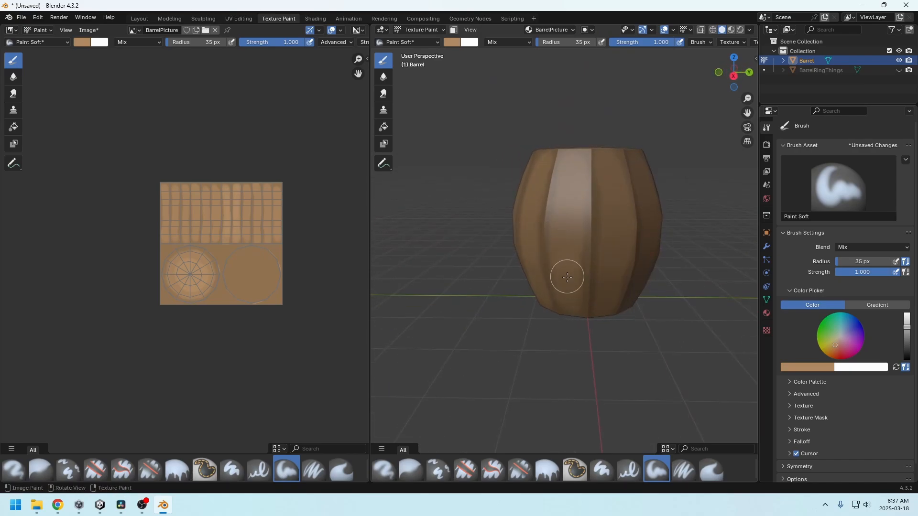
pyautogui.moveTo(600, 208); pyautogui.dragTo(579, 208, button='middle')
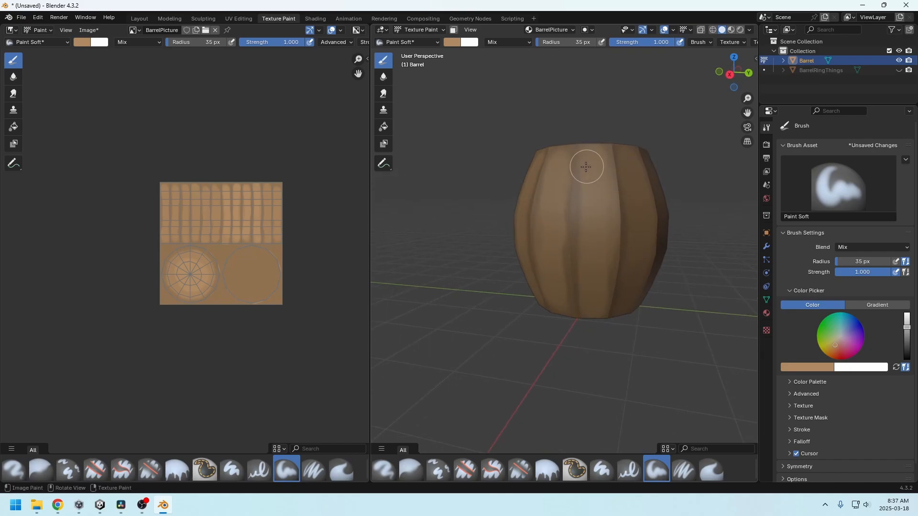
pyautogui.moveTo(483, 246); pyautogui.dragTo(600, 273, button='middle')
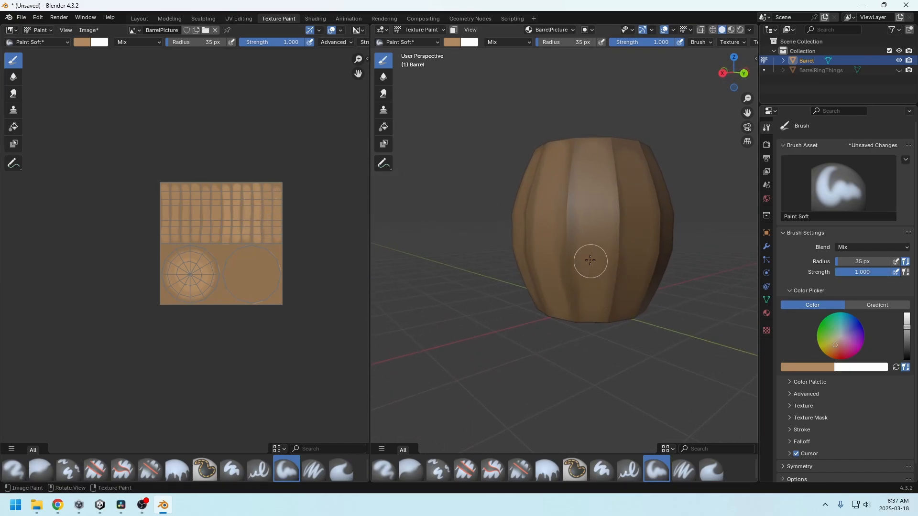
pyautogui.moveTo(593, 151); pyautogui.dragTo(595, 260, button='middle')
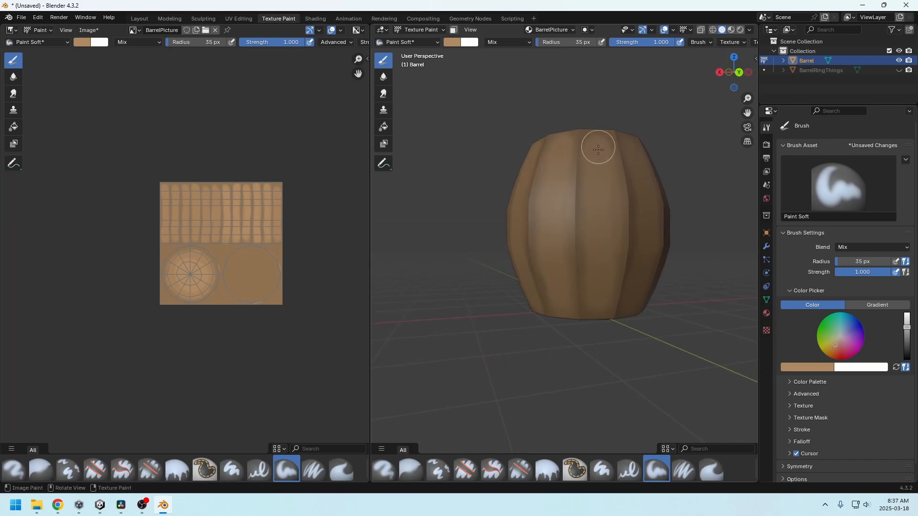
pyautogui.moveTo(594, 148); pyautogui.dragTo(574, 263, button='middle')
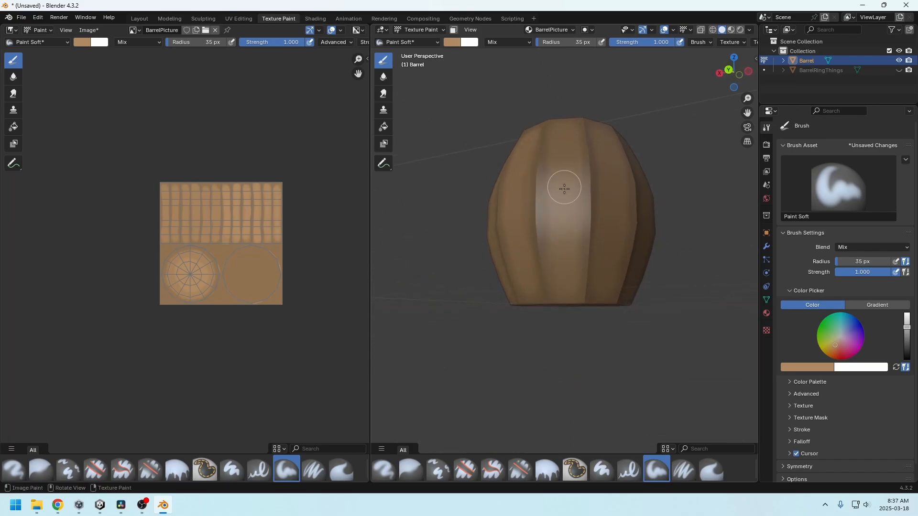
pyautogui.moveTo(596, 164); pyautogui.dragTo(546, 184, button='middle')
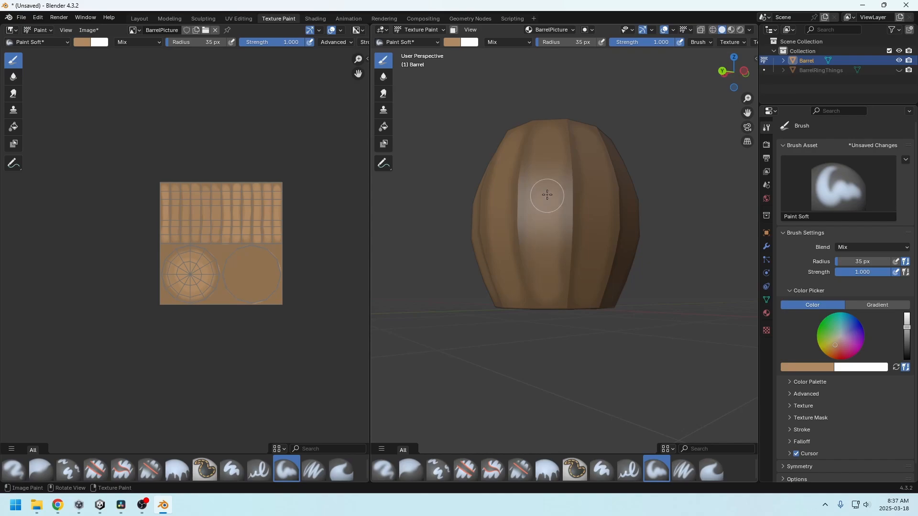
pyautogui.moveTo(550, 131); pyautogui.dragTo(539, 293, button='middle')
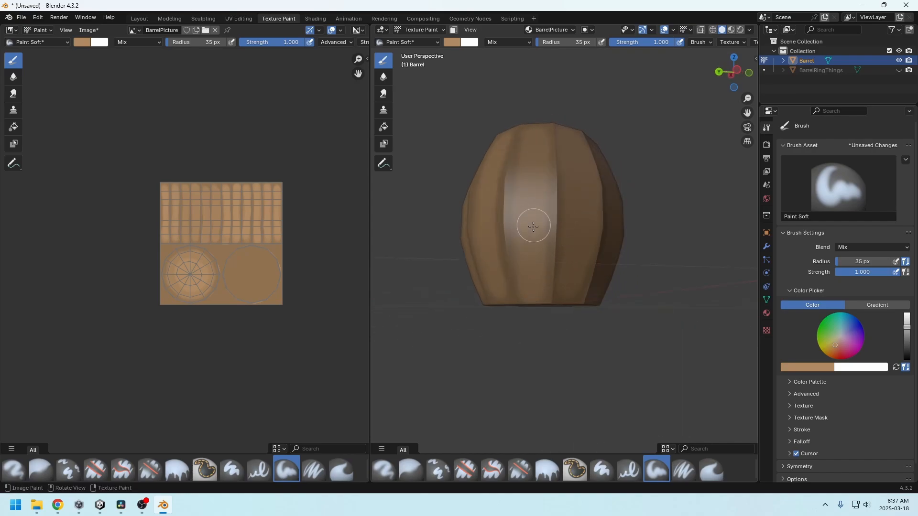
pyautogui.moveTo(541, 148); pyautogui.dragTo(521, 279, button='middle')
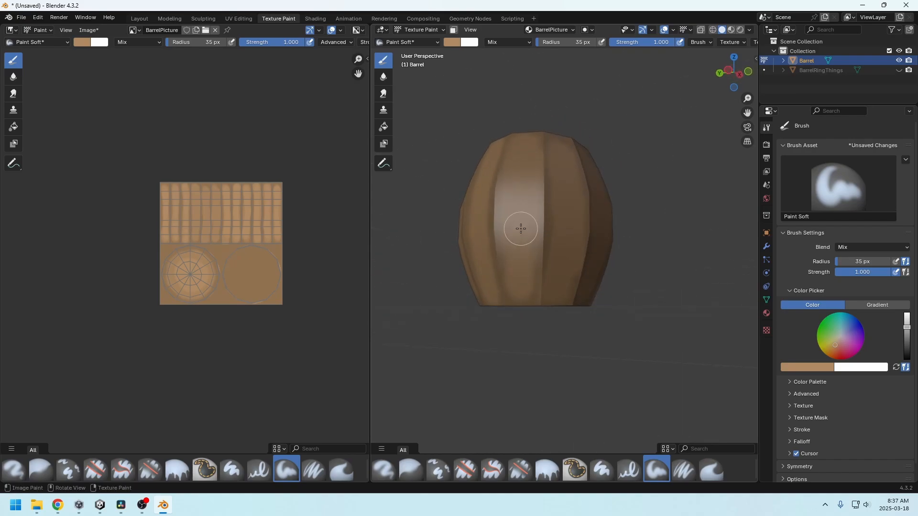
pyautogui.moveTo(523, 148); pyautogui.dragTo(526, 260, button='middle')
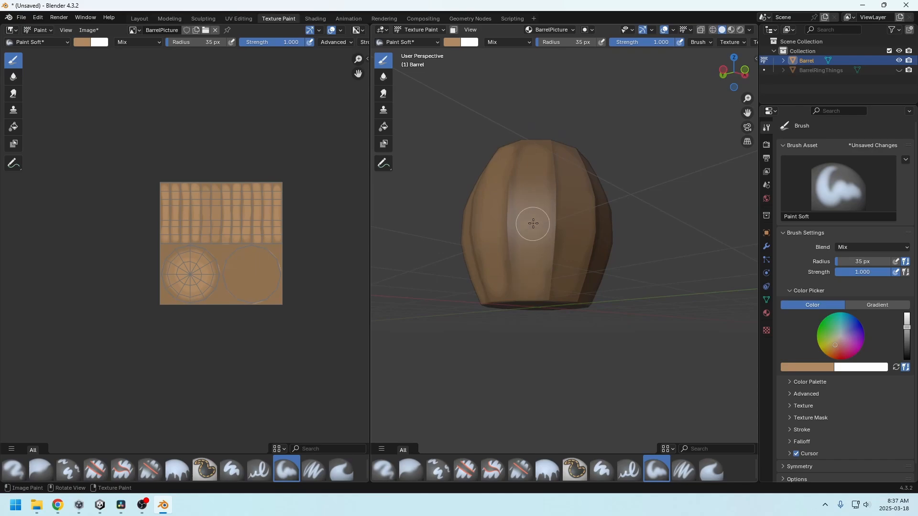
pyautogui.moveTo(531, 164); pyautogui.dragTo(537, 294, button='middle')
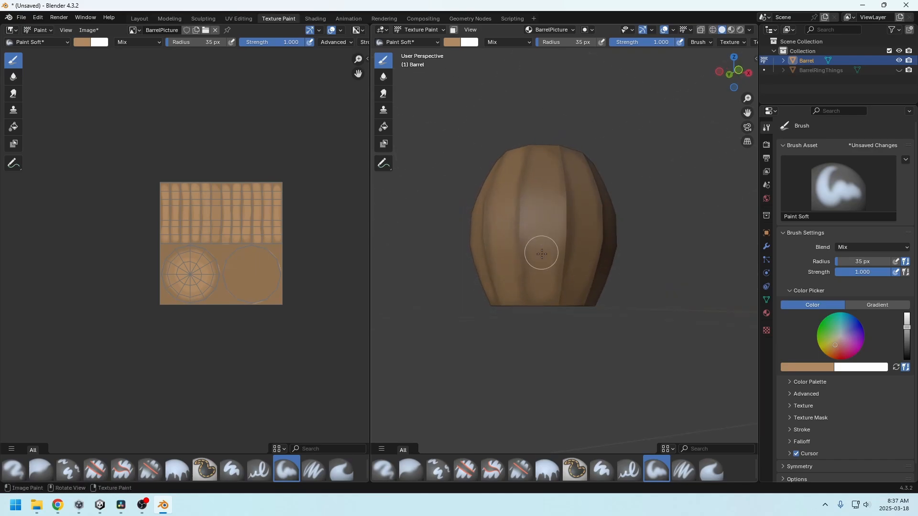
pyautogui.moveTo(557, 184); pyautogui.dragTo(559, 289, button='middle')
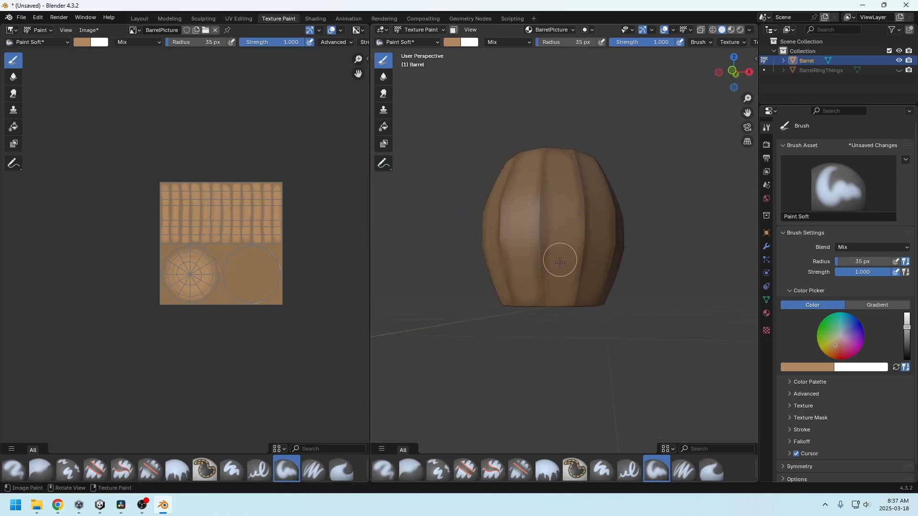
pyautogui.moveTo(578, 209); pyautogui.dragTo(569, 287, button='middle')
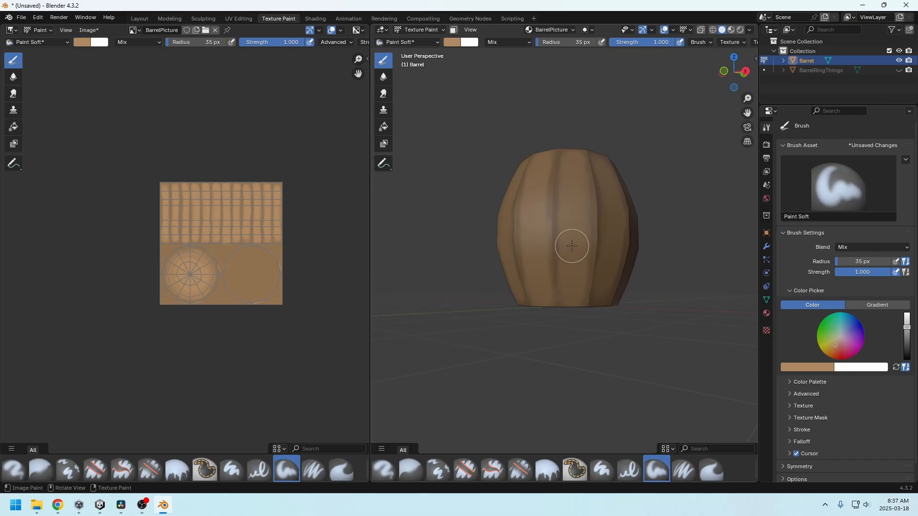
pyautogui.moveTo(574, 154); pyautogui.dragTo(537, 260, button='middle')
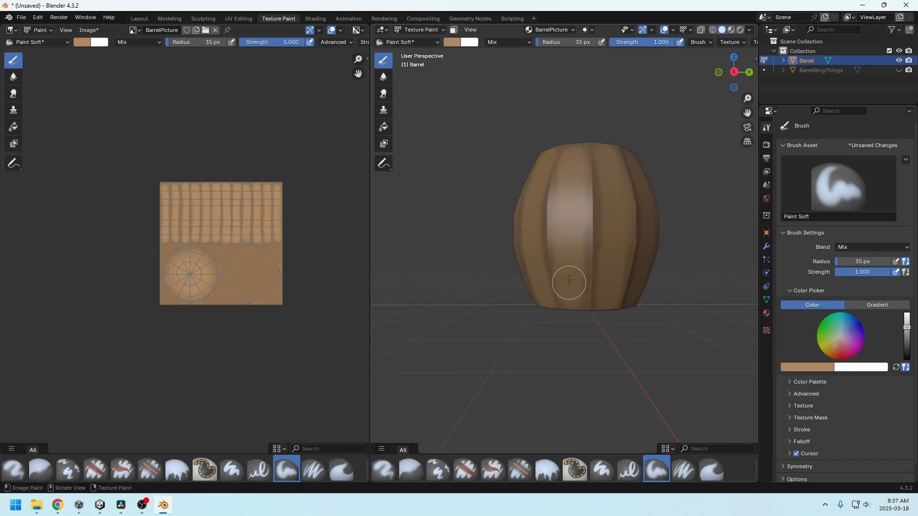
# - Darken the brush colour to a deeper brown for shading the barrel
pyautogui.moveTo(570, 199)
pyautogui.mouseDown(button='middle')
pyautogui.moveTo(572, 263)
pyautogui.moveTo(490, 119)
pyautogui.mouseUp(button='middle')
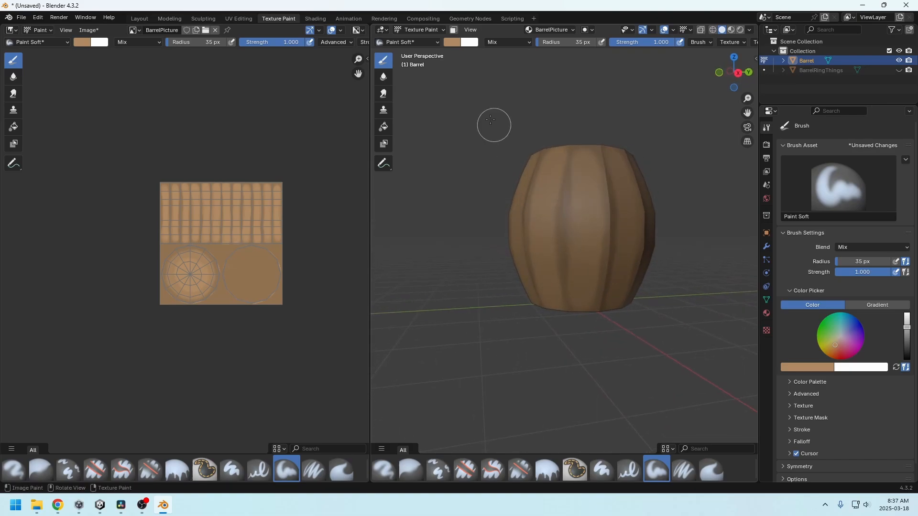
pyautogui.click(454, 41)
pyautogui.click(529, 91)
pyautogui.moveTo(590, 268); pyautogui.dragTo(579, 278, button='middle')
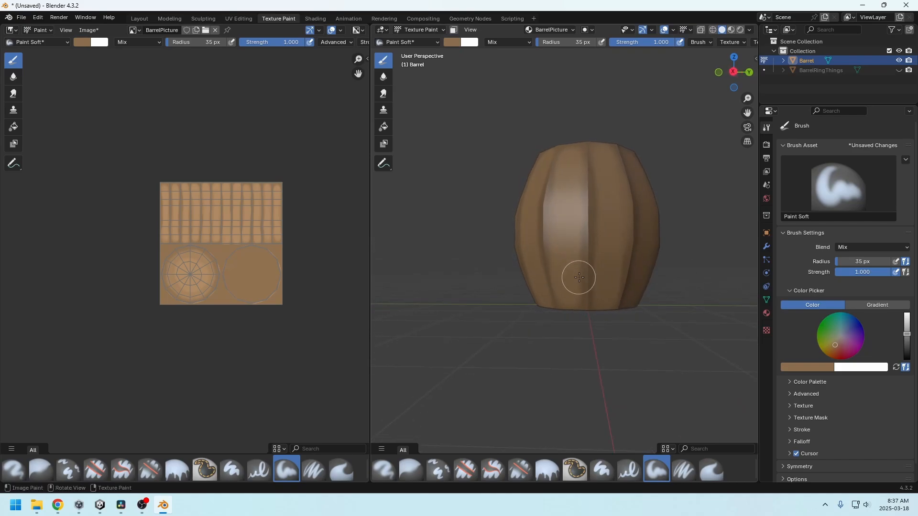
# - Try a darker brown 35 px stroke along the barrel's front plank seam and undo it
pyautogui.moveTo(587, 297); pyautogui.dragTo(588, 175)
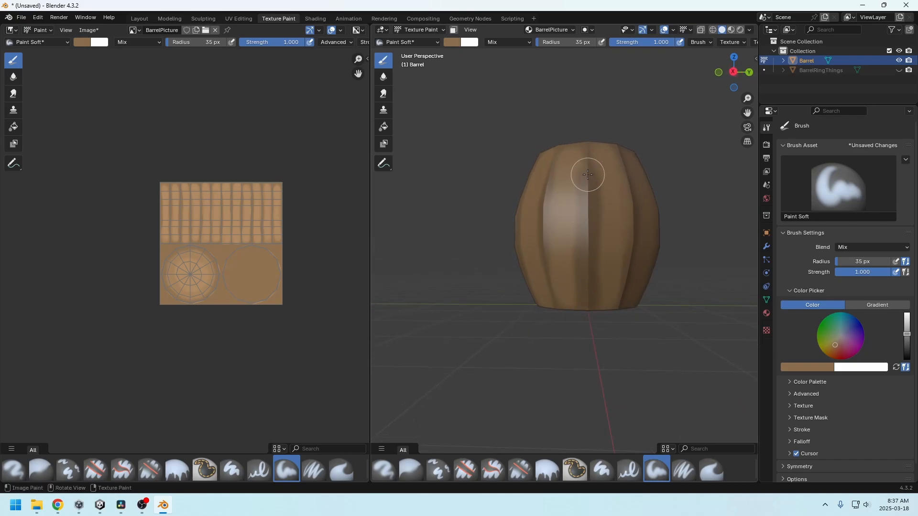
pyautogui.moveTo(594, 234); pyautogui.dragTo(593, 260, button='middle')
pyautogui.hotkey('ctrl', 'z')
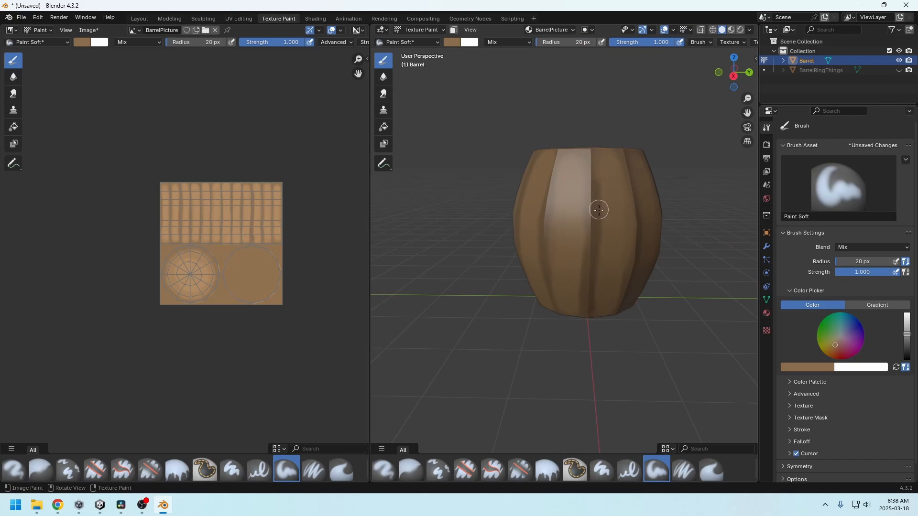
# - Shade the seams between the planks all around the barrel in darker brown with a 20 px brush radius
pyautogui.moveTo(599, 209); pyautogui.dragTo(578, 244, button='middle')
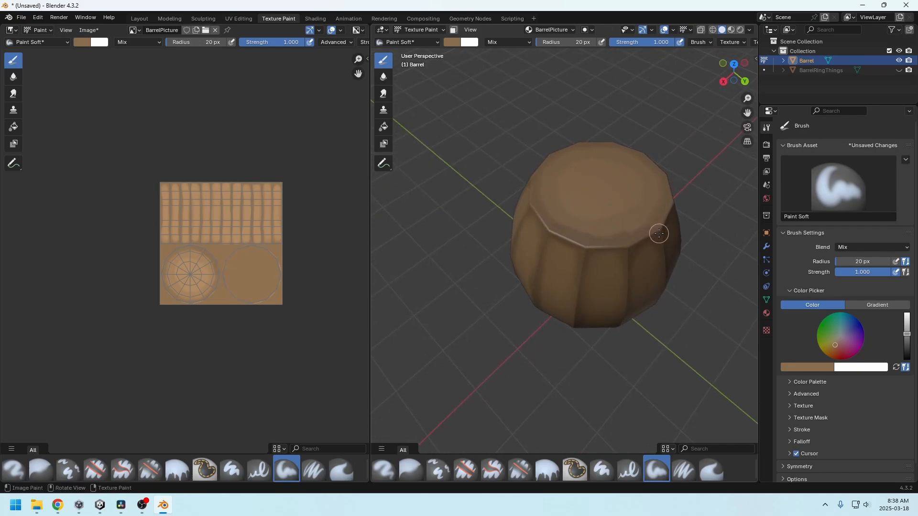
pyautogui.moveTo(659, 234); pyautogui.dragTo(529, 264, button='middle')
pyautogui.moveTo(579, 243); pyautogui.dragTo(555, 253, button='middle')
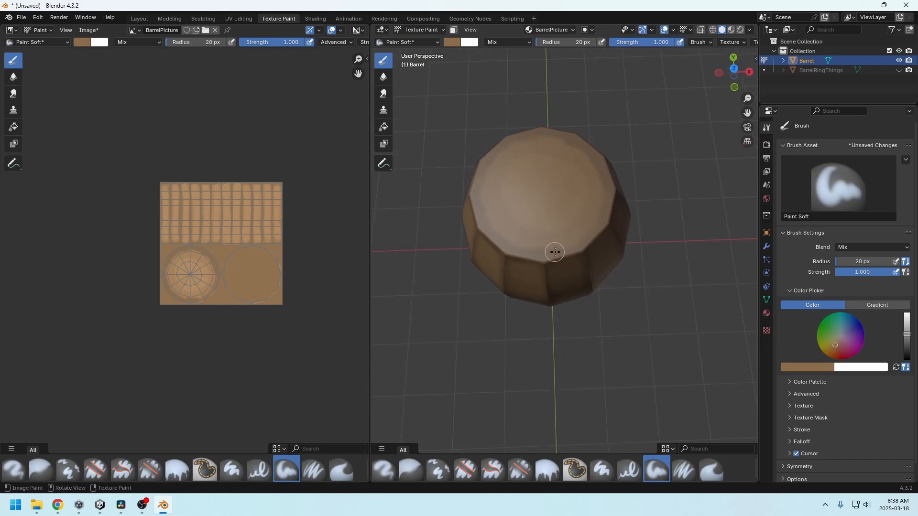
pyautogui.moveTo(613, 193)
pyautogui.mouseDown(button='middle')
pyautogui.moveTo(613, 222)
pyautogui.moveTo(614, 194)
pyautogui.moveTo(618, 215)
pyautogui.moveTo(634, 180)
pyautogui.moveTo(617, 195)
pyautogui.moveTo(559, 156)
pyautogui.moveTo(604, 139)
pyautogui.moveTo(566, 270)
pyautogui.moveTo(545, 241)
pyautogui.moveTo(565, 225)
pyautogui.moveTo(562, 231)
pyautogui.moveTo(563, 203)
pyautogui.moveTo(563, 221)
pyautogui.moveTo(548, 219)
pyautogui.mouseUp(button='middle')
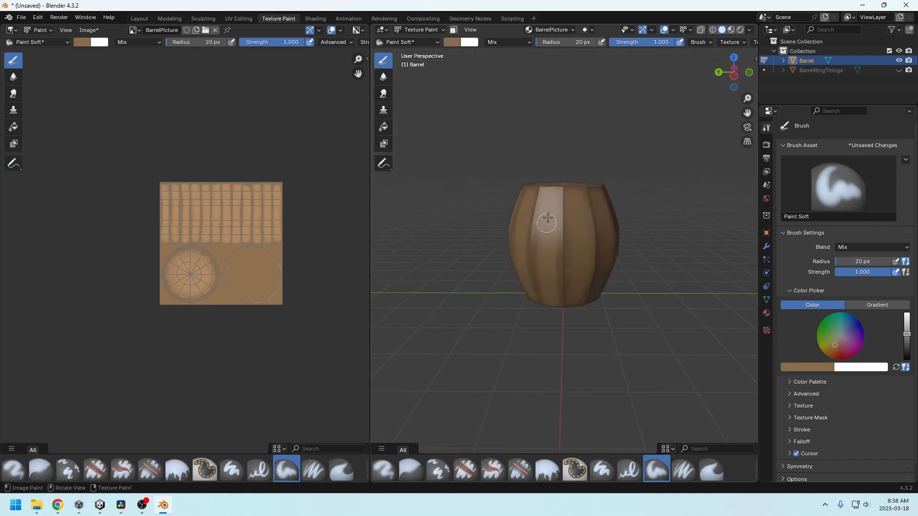
pyautogui.scroll(6, 548, 195)
pyautogui.scroll(-2, 539, 151)
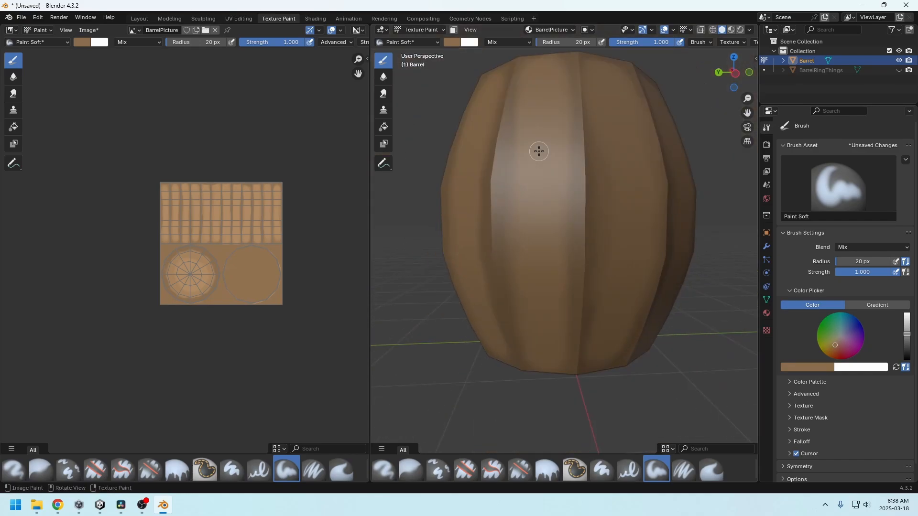
pyautogui.moveTo(568, 192)
pyautogui.mouseDown(button='middle')
pyautogui.moveTo(558, 258)
pyautogui.moveTo(596, 235)
pyautogui.moveTo(621, 186)
pyautogui.mouseUp(button='middle')
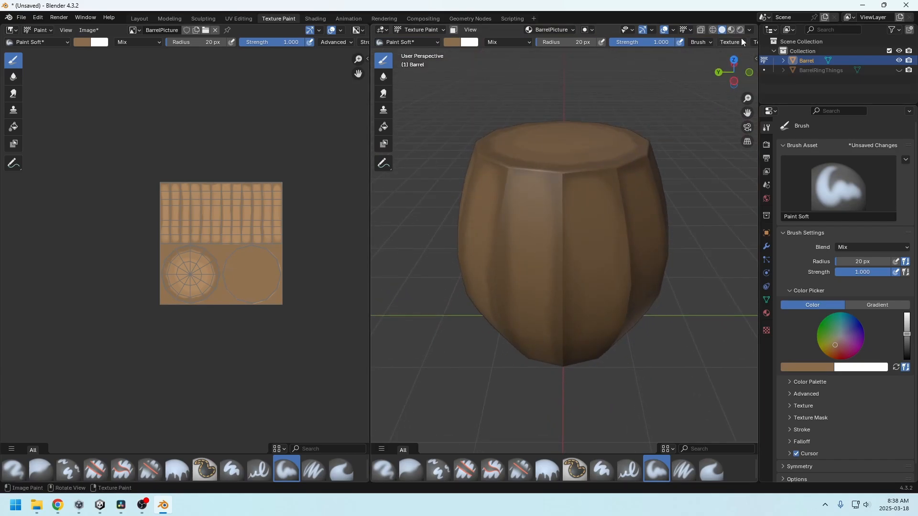
pyautogui.moveTo(640, 226); pyautogui.dragTo(603, 209, button='middle')
pyautogui.scroll(-2, 597, 237)
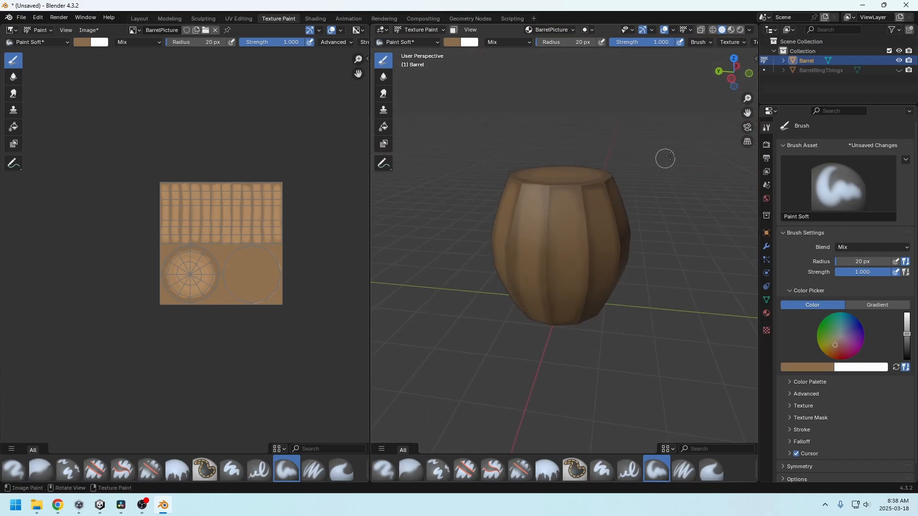
# - Hide the Barrel object, then unhide and select BarrelRingThings for texture painting
pyautogui.click(899, 60)
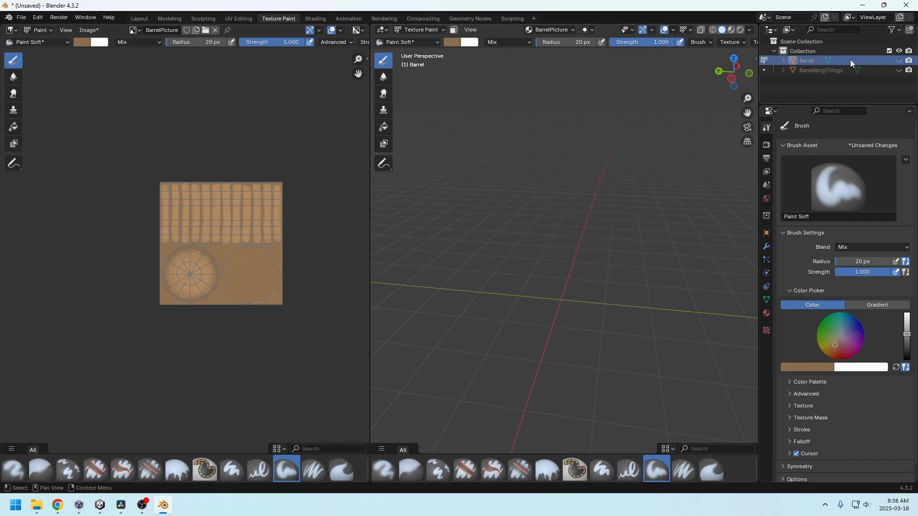
pyautogui.click(313, 19)
pyautogui.click(812, 70)
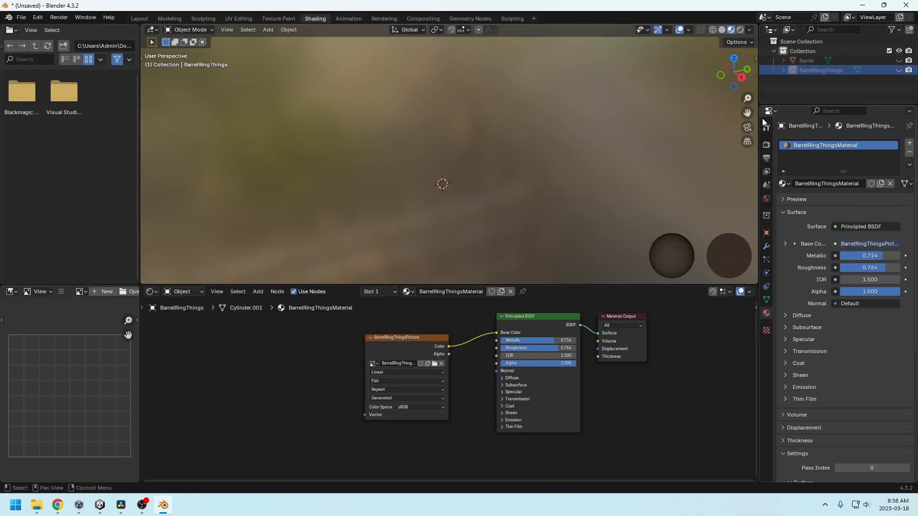
pyautogui.click(899, 70)
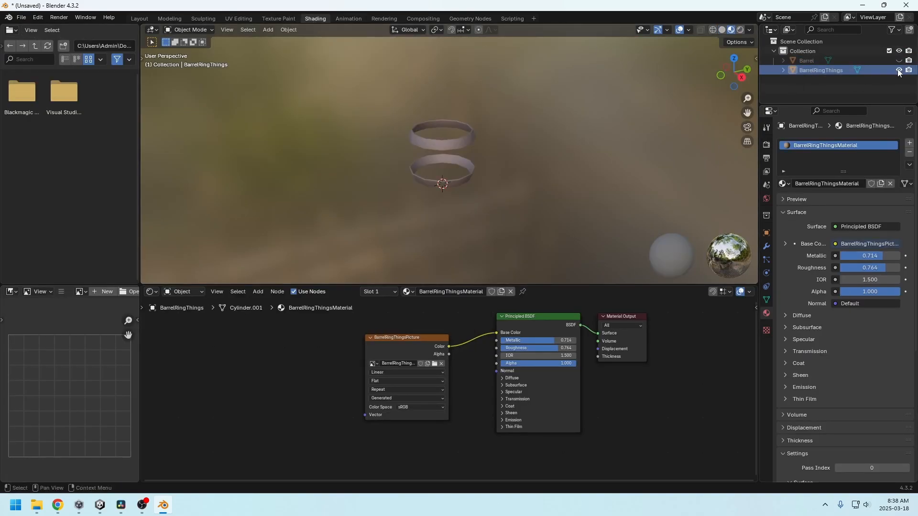
pyautogui.click(279, 19)
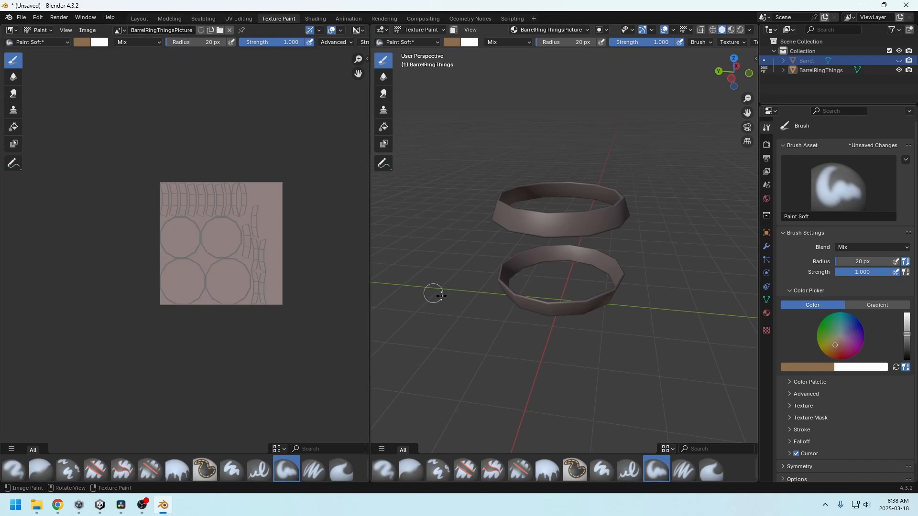
# - Sample the rings' base colour #918080 from their texture for the brush and lighten it slightly
pyautogui.moveTo(616, 345); pyautogui.dragTo(483, 304, button='middle')
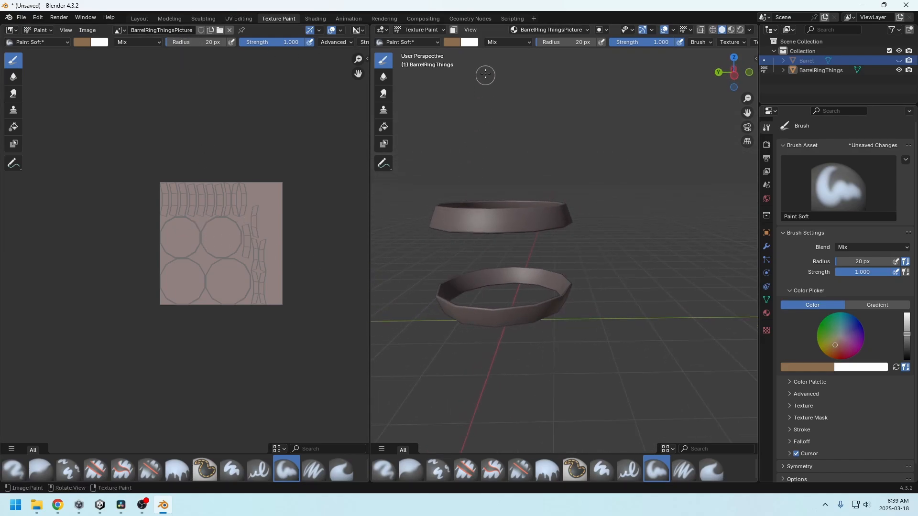
pyautogui.click(453, 44)
pyautogui.press('s')
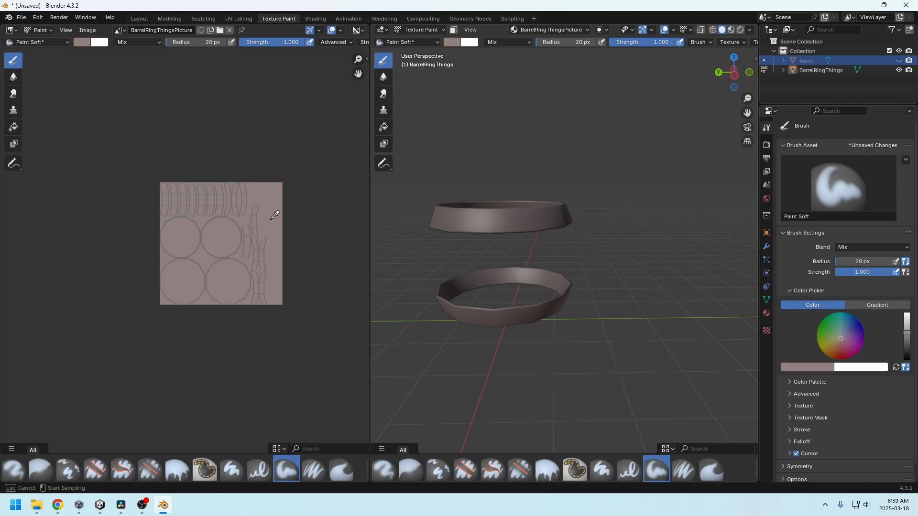
pyautogui.click(455, 44)
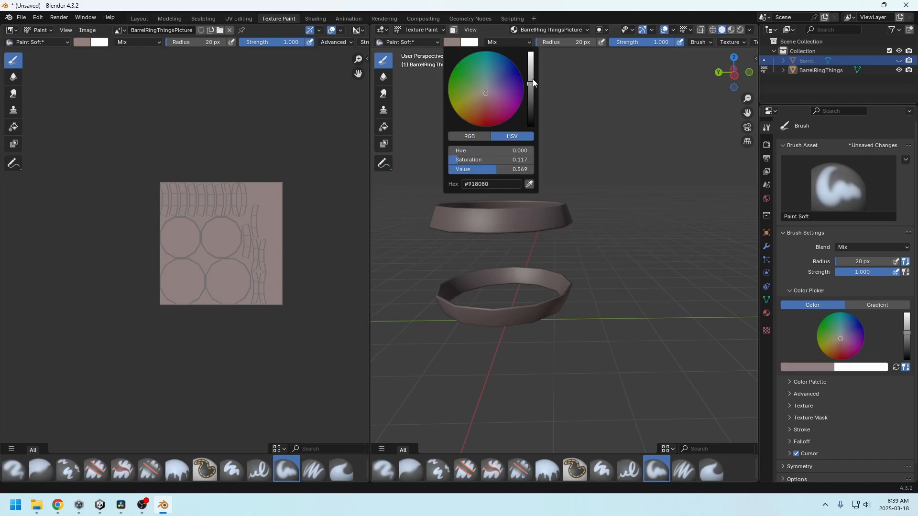
pyautogui.moveTo(532, 84); pyautogui.dragTo(530, 78)
# - Paint the lighter grey-brown along the middle of the upper ring's outer faces
pyautogui.click(499, 220)
pyautogui.moveTo(515, 220)
pyautogui.mouseDown(button='middle')
pyautogui.moveTo(482, 220)
pyautogui.moveTo(537, 200)
pyautogui.moveTo(537, 280)
pyautogui.moveTo(554, 260)
pyautogui.moveTo(625, 262)
pyautogui.moveTo(488, 265)
pyautogui.mouseUp(button='middle')
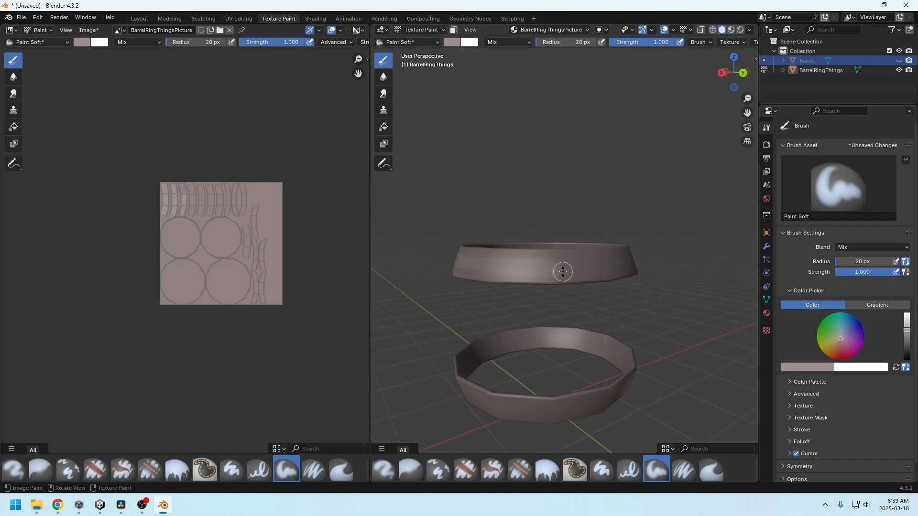
pyautogui.moveTo(563, 272)
pyautogui.mouseDown(button='middle')
pyautogui.moveTo(545, 263)
pyautogui.moveTo(598, 266)
pyautogui.moveTo(564, 277)
pyautogui.moveTo(514, 276)
pyautogui.moveTo(568, 269)
pyautogui.moveTo(559, 288)
pyautogui.mouseUp(button='middle')
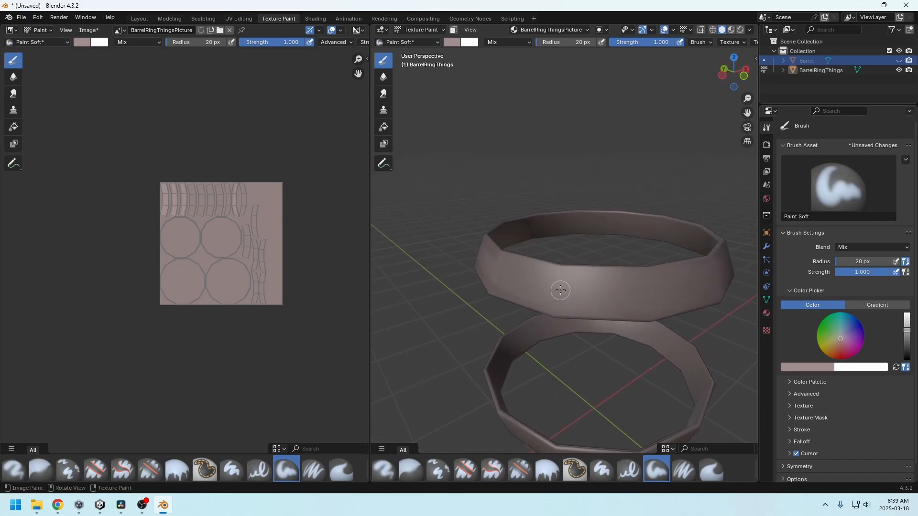
pyautogui.moveTo(435, 228); pyautogui.dragTo(328, 125, button='middle')
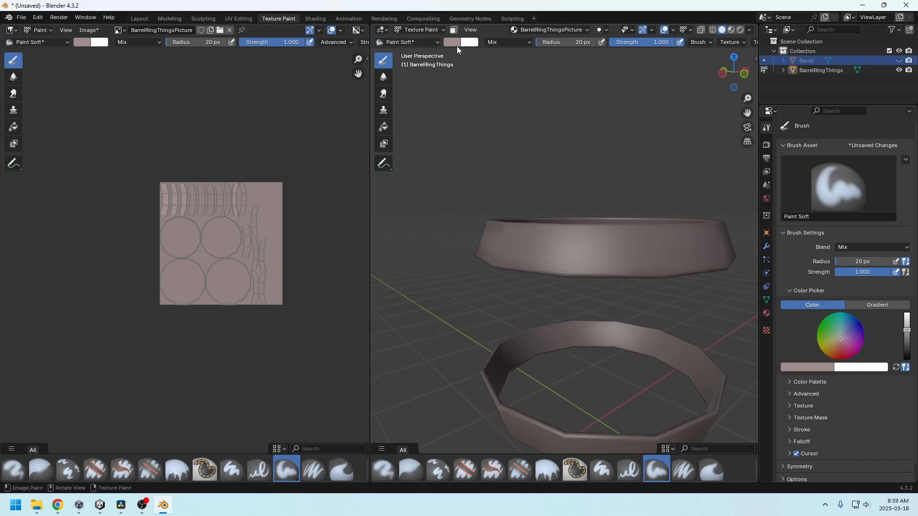
# - Paint the same lighter grey-brown band around the lower ring's outer faces
pyautogui.moveTo(583, 174); pyautogui.dragTo(475, 287, button='middle')
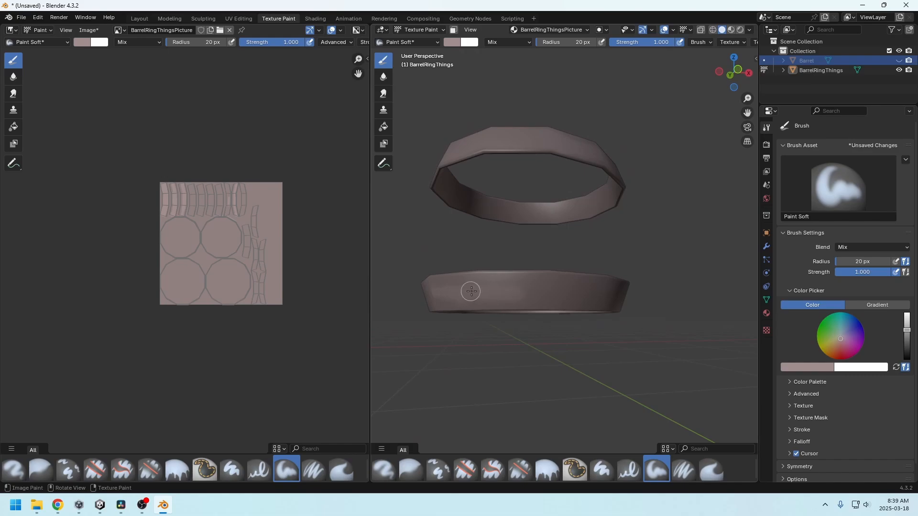
pyautogui.moveTo(537, 293); pyautogui.dragTo(514, 297, button='middle')
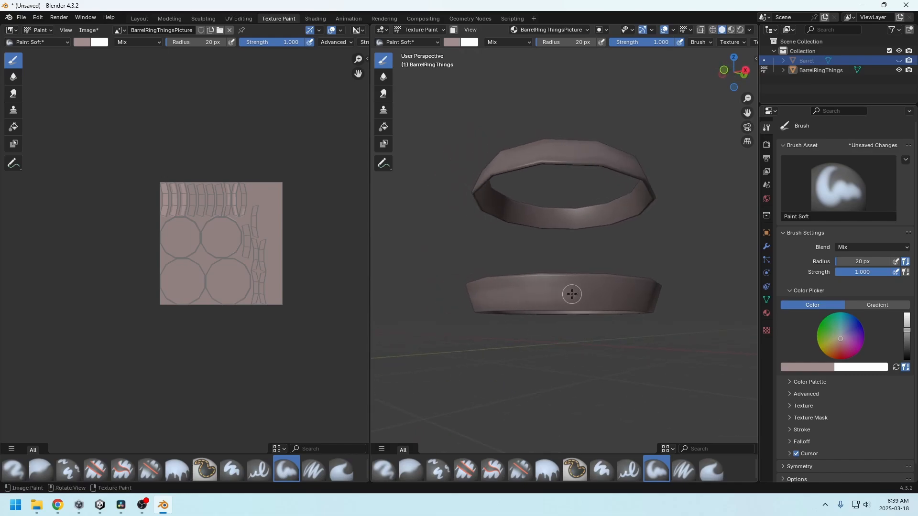
pyautogui.moveTo(572, 294); pyautogui.dragTo(518, 293, button='middle')
pyautogui.moveTo(590, 291); pyautogui.dragTo(529, 287, button='middle')
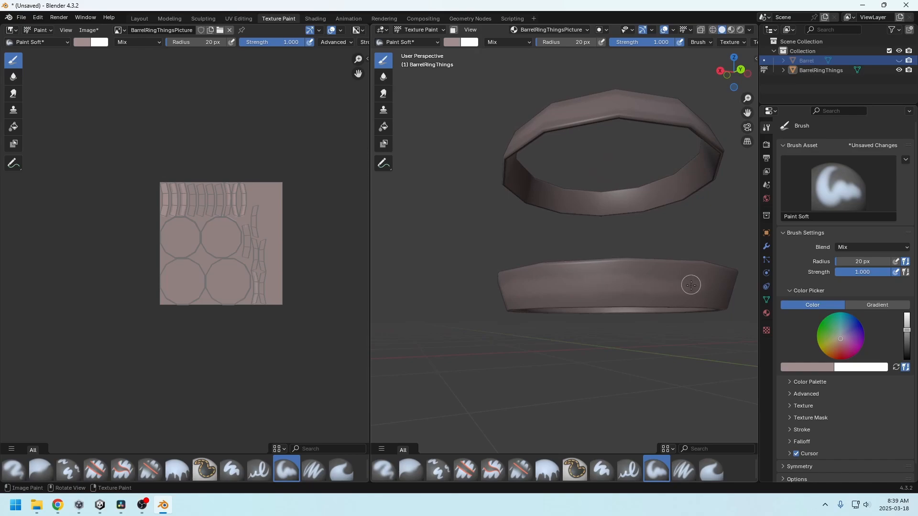
pyautogui.moveTo(691, 285); pyautogui.dragTo(584, 285, button='middle')
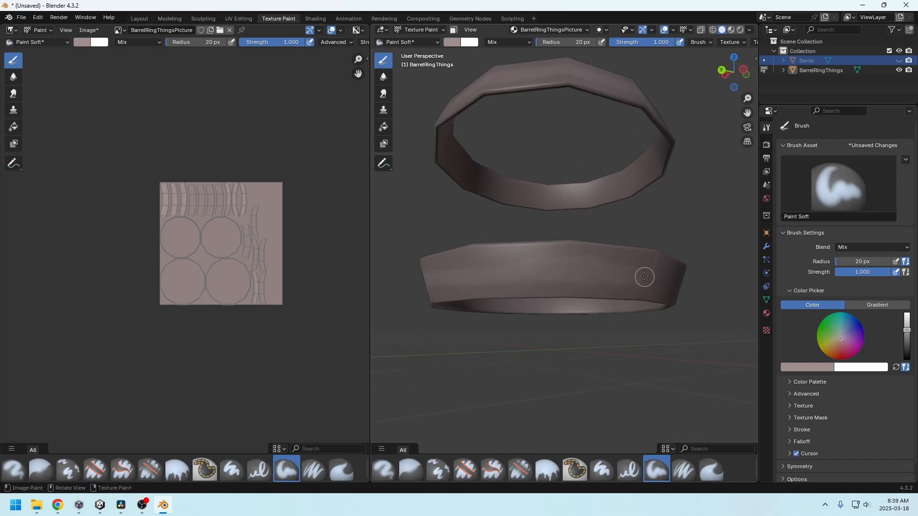
pyautogui.moveTo(644, 276); pyautogui.dragTo(540, 276, button='middle')
pyautogui.moveTo(465, 273); pyautogui.dragTo(663, 274, button='middle')
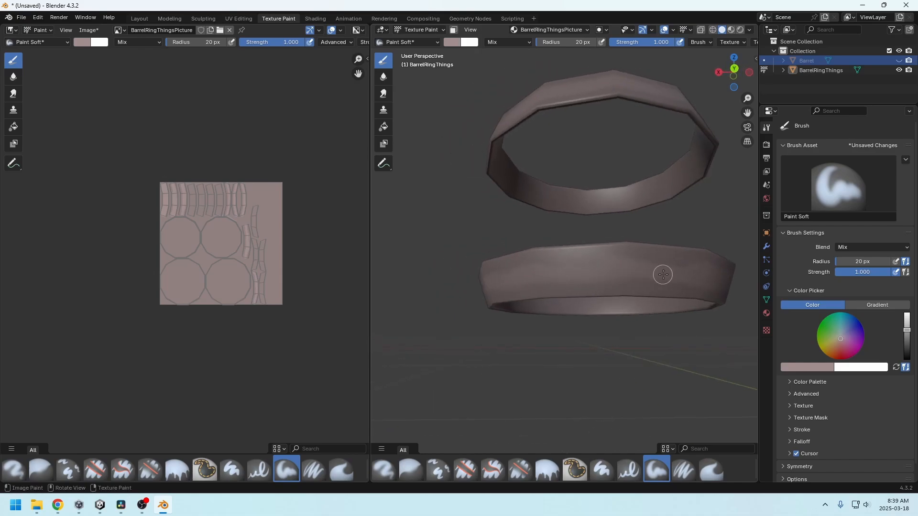
pyautogui.moveTo(561, 273); pyautogui.dragTo(617, 287, button='middle')
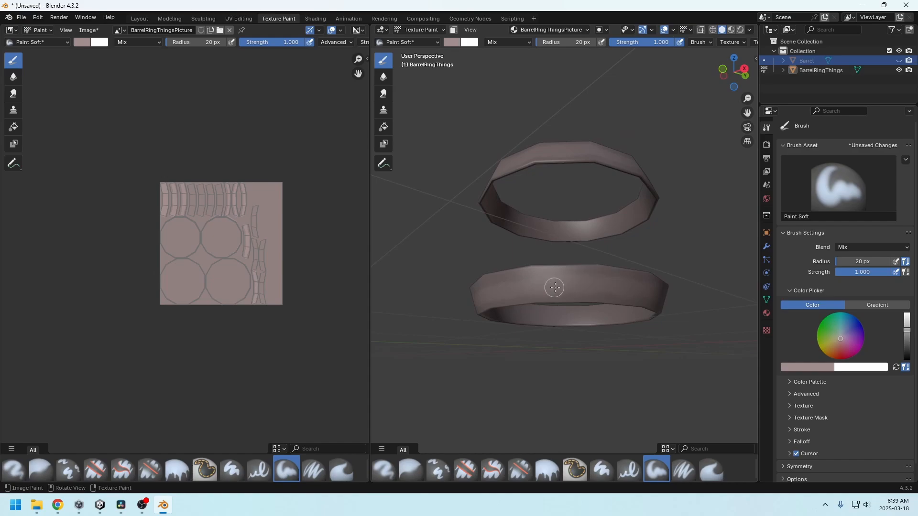
pyautogui.moveTo(555, 288); pyautogui.dragTo(606, 286, button='middle')
pyautogui.moveTo(500, 285); pyautogui.dragTo(553, 296, button='middle')
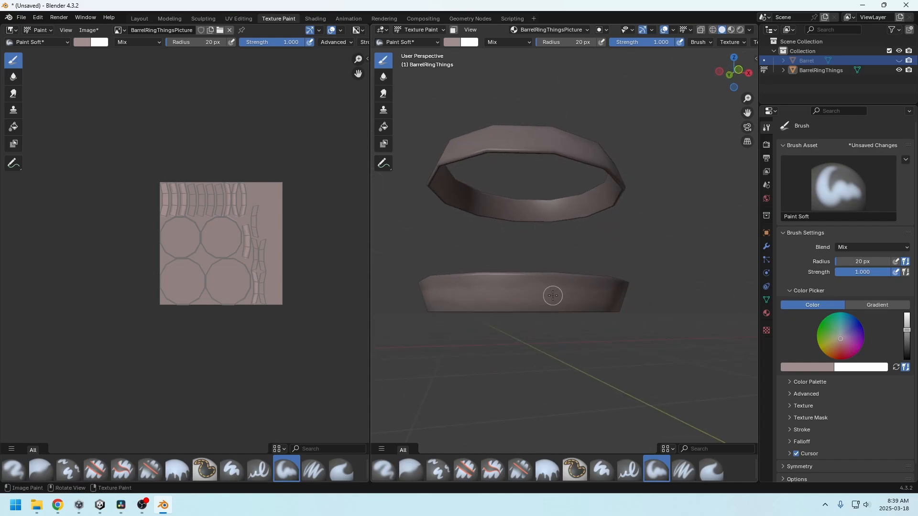
# - Lighten the brush colour further and paint a brighter highlight around the lower ring's outer faces
pyautogui.click(451, 43)
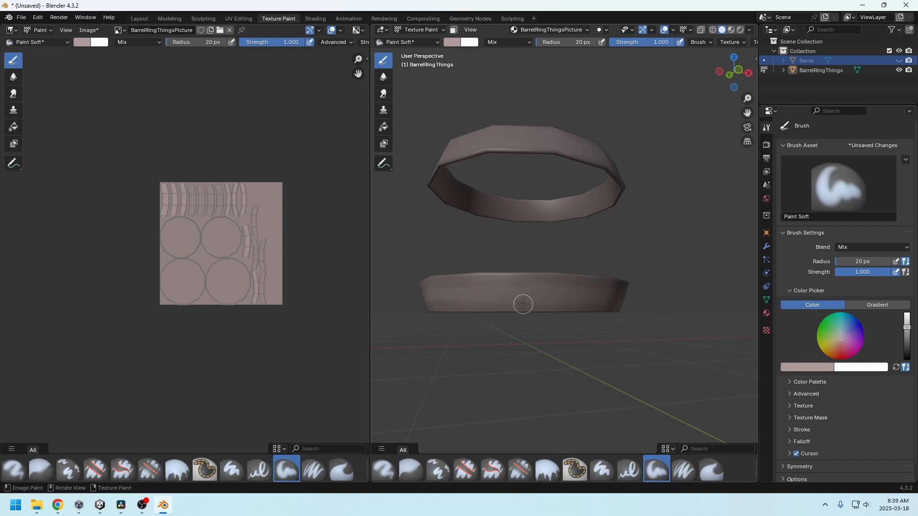
pyautogui.moveTo(488, 293); pyautogui.dragTo(570, 294, button='middle')
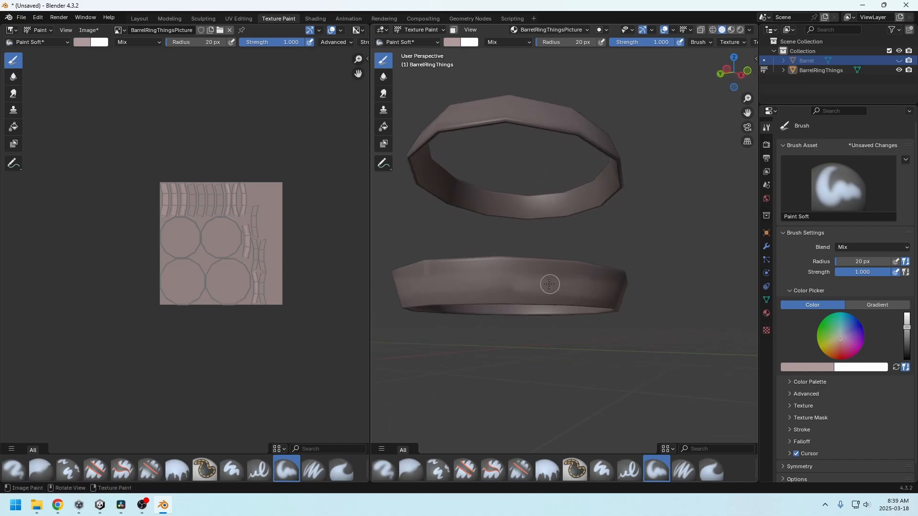
pyautogui.moveTo(516, 284); pyautogui.dragTo(646, 277, button='middle')
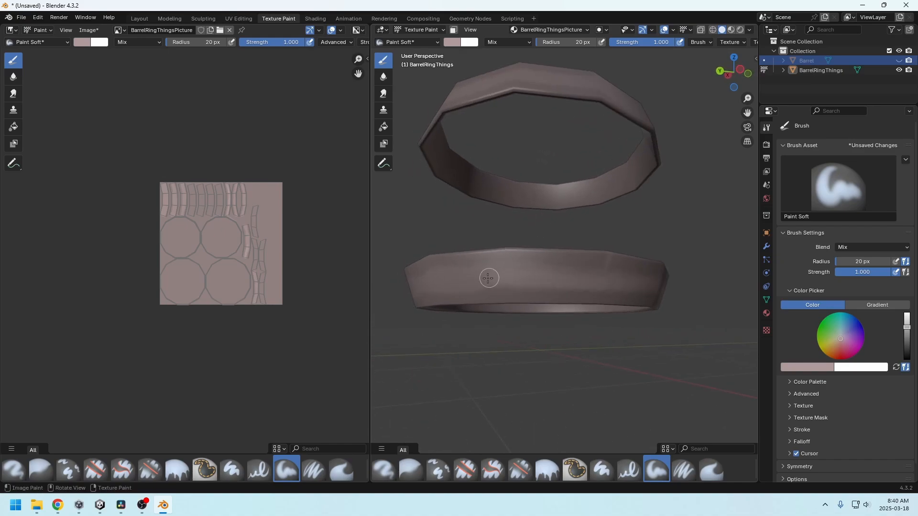
pyautogui.moveTo(488, 278); pyautogui.dragTo(627, 285, button='middle')
pyautogui.moveTo(570, 294); pyautogui.dragTo(685, 289, button='middle')
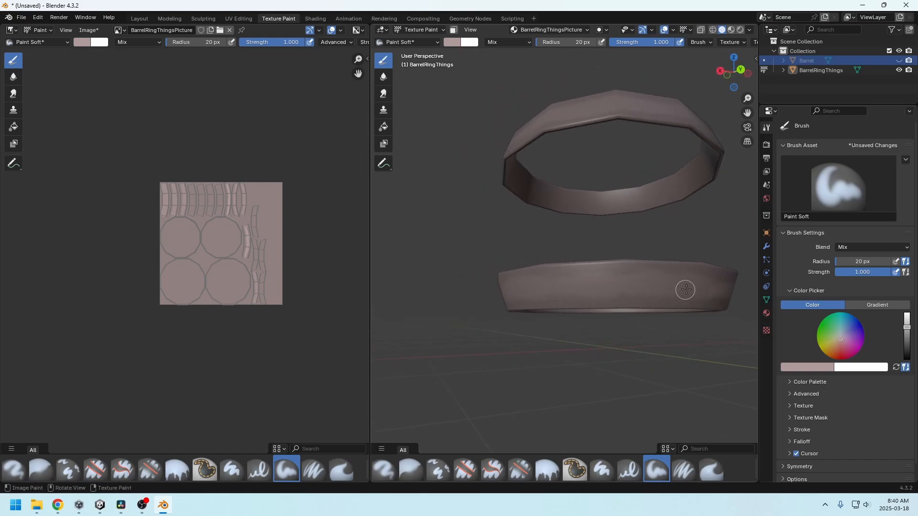
pyautogui.moveTo(569, 285); pyautogui.dragTo(641, 291, button='middle')
pyautogui.moveTo(569, 289); pyautogui.dragTo(589, 291, button='middle')
# - Paint the brighter highlight around the middle of the upper ring's outer faces
pyautogui.moveTo(494, 287); pyautogui.dragTo(480, 245, button='middle')
pyautogui.scroll(3, 557, 255)
pyautogui.scroll(-3, 549, 253)
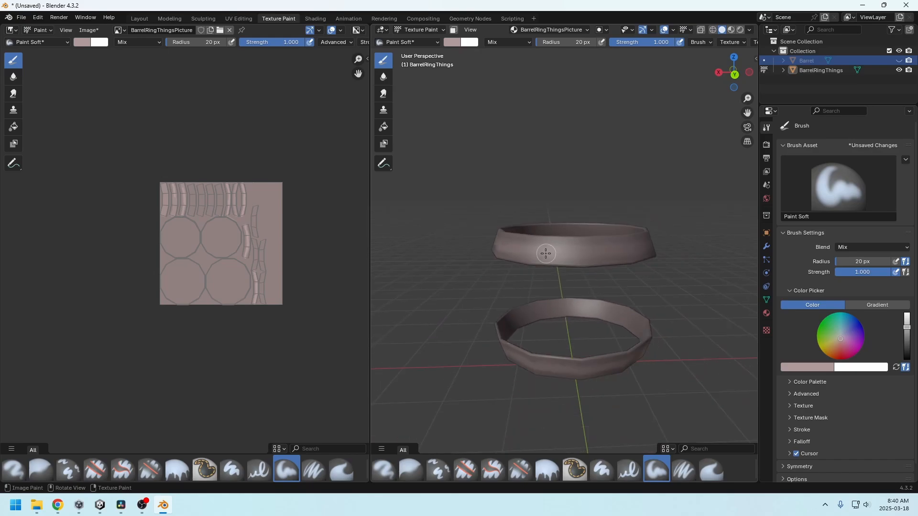
pyautogui.moveTo(587, 250); pyautogui.dragTo(546, 250, button='middle')
pyautogui.moveTo(613, 253); pyautogui.dragTo(528, 247, button='middle')
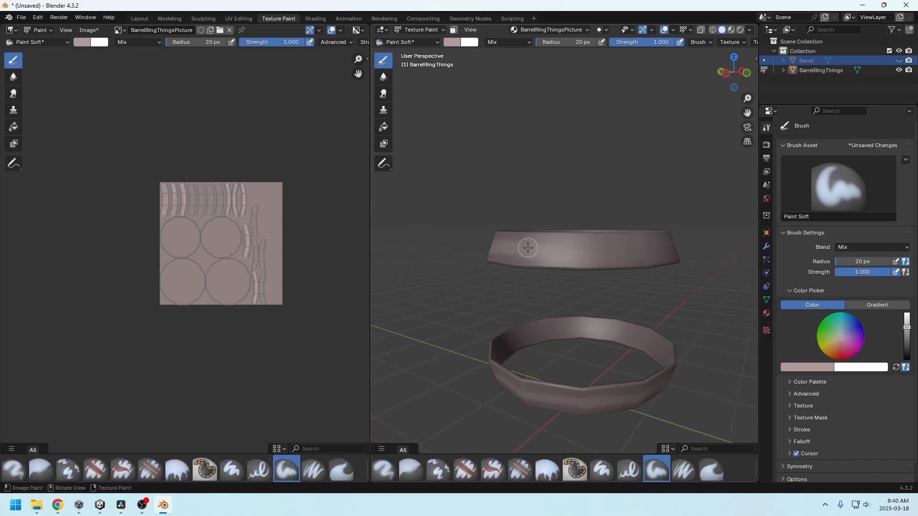
pyautogui.moveTo(589, 250); pyautogui.dragTo(529, 249, button='middle')
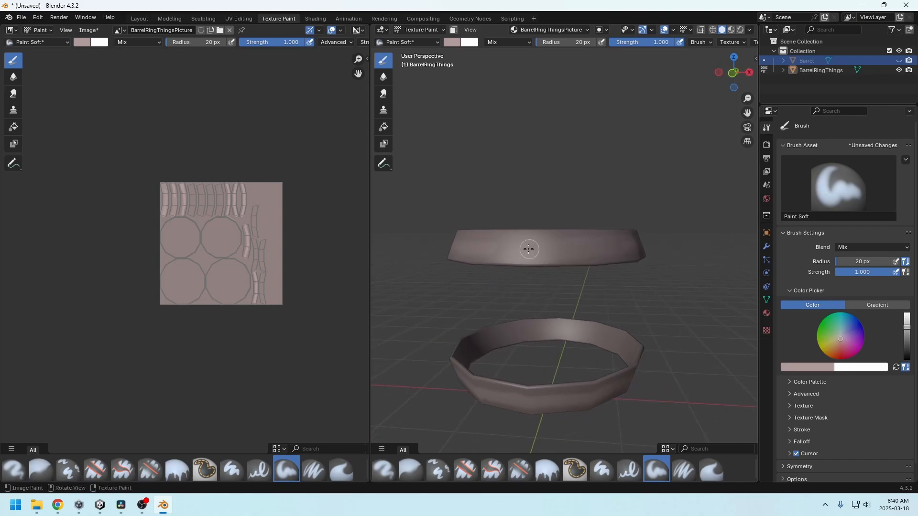
pyautogui.moveTo(583, 257)
pyautogui.mouseDown(button='middle')
pyautogui.moveTo(545, 248)
pyautogui.moveTo(563, 268)
pyautogui.moveTo(555, 257)
pyautogui.moveTo(527, 253)
pyautogui.moveTo(587, 245)
pyautogui.moveTo(569, 252)
pyautogui.moveTo(609, 255)
pyautogui.moveTo(575, 260)
pyautogui.mouseUp(button='middle')
# - Darken the brush colour to a deeper grey-brown and paint shading along the top edge of the upper ring's outer faces
pyautogui.click(452, 42)
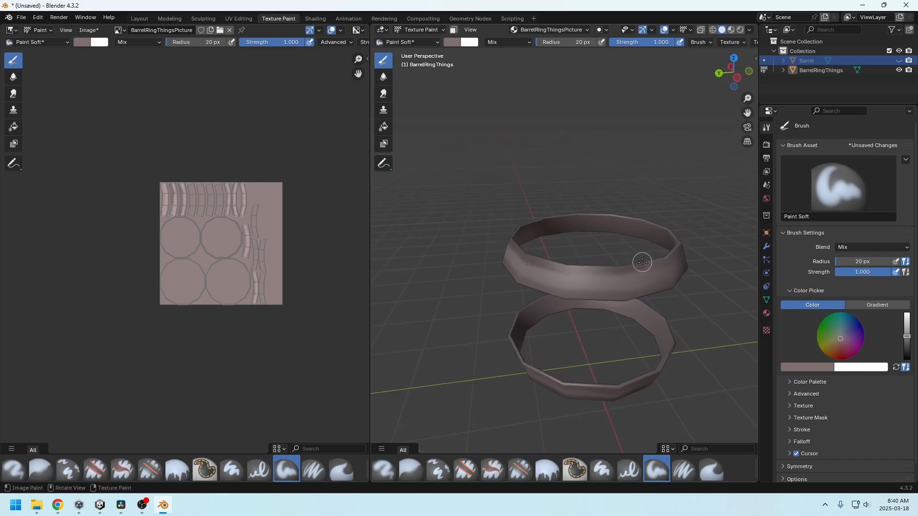
pyautogui.moveTo(640, 260); pyautogui.dragTo(539, 272, button='middle')
pyautogui.moveTo(622, 258); pyautogui.dragTo(670, 264, button='middle')
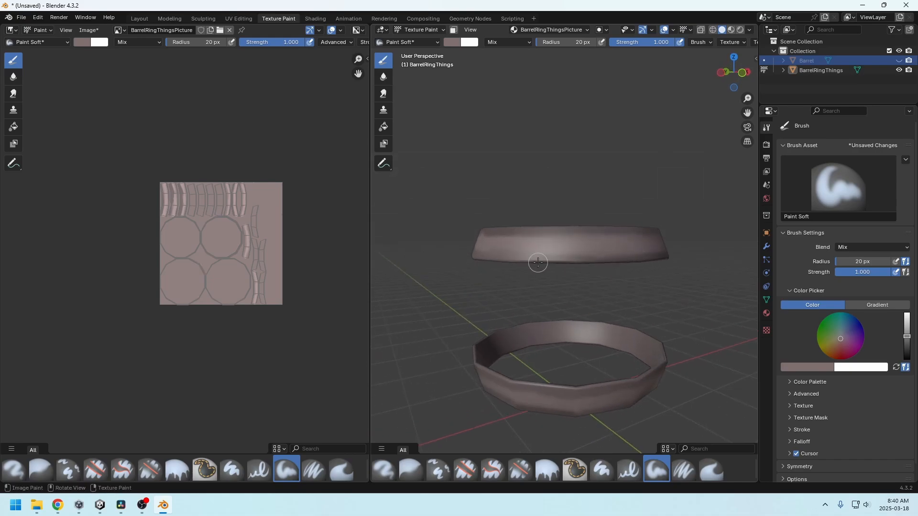
# - Paint the same darker grey-brown shading along the bottom edge of the upper ring's outer faces
pyautogui.moveTo(537, 263); pyautogui.dragTo(620, 263, button='middle')
pyautogui.moveTo(542, 263); pyautogui.dragTo(658, 262, button='middle')
pyautogui.moveTo(571, 261); pyautogui.dragTo(615, 266, button='middle')
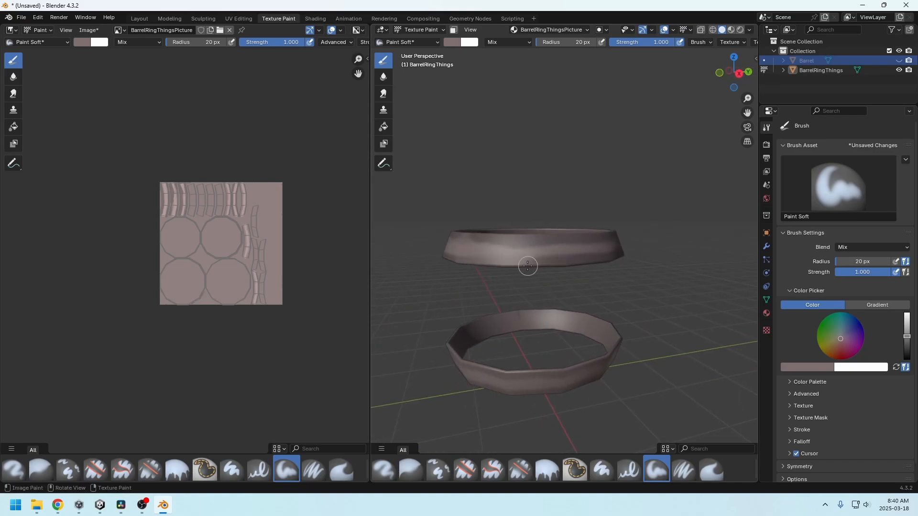
pyautogui.moveTo(528, 265); pyautogui.dragTo(600, 262, button='middle')
pyautogui.moveTo(530, 268); pyautogui.dragTo(606, 267, button='middle')
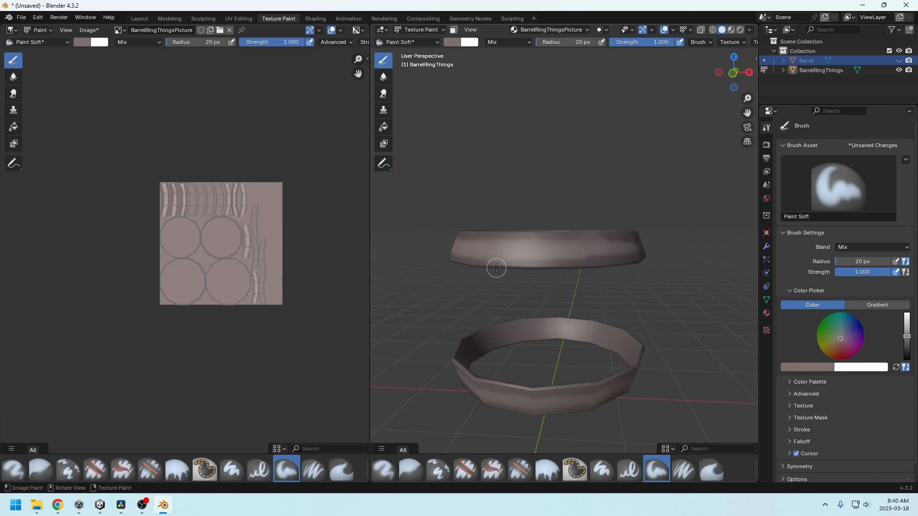
pyautogui.moveTo(496, 268); pyautogui.dragTo(584, 265, button='middle')
# - Paint the darker grey-brown shading along the top edge of the lower ring's outer faces
pyautogui.scroll(5, 550, 354)
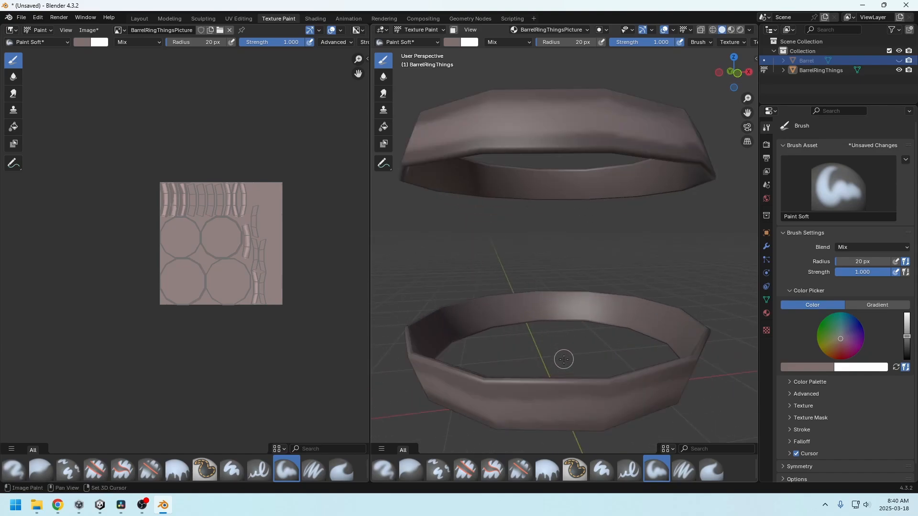
pyautogui.moveTo(571, 321); pyautogui.dragTo(519, 317, button='middle')
pyautogui.scroll(-3, 461, 314)
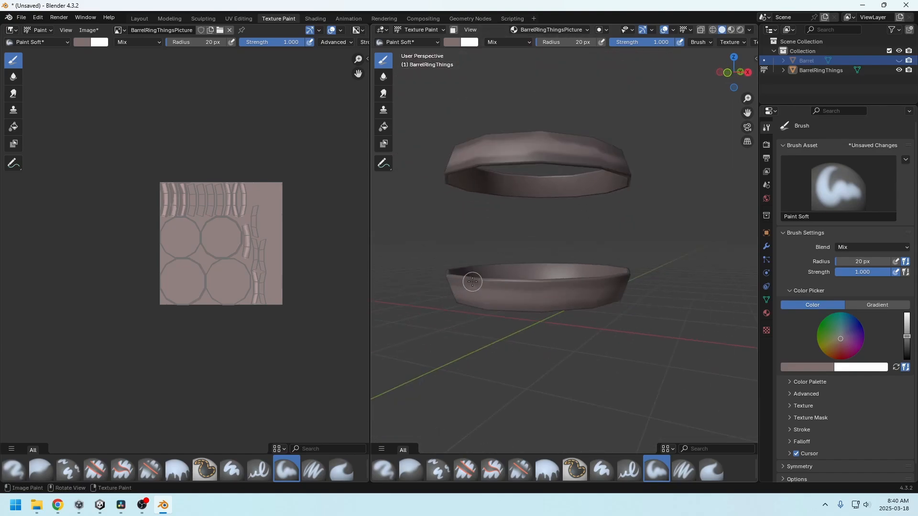
pyautogui.moveTo(514, 283); pyautogui.dragTo(477, 283, button='middle')
pyautogui.moveTo(477, 283); pyautogui.dragTo(538, 285)
pyautogui.moveTo(538, 285); pyautogui.dragTo(486, 283, button='middle')
pyautogui.moveTo(486, 284); pyautogui.dragTo(538, 284)
pyautogui.moveTo(538, 284); pyautogui.dragTo(488, 280, button='middle')
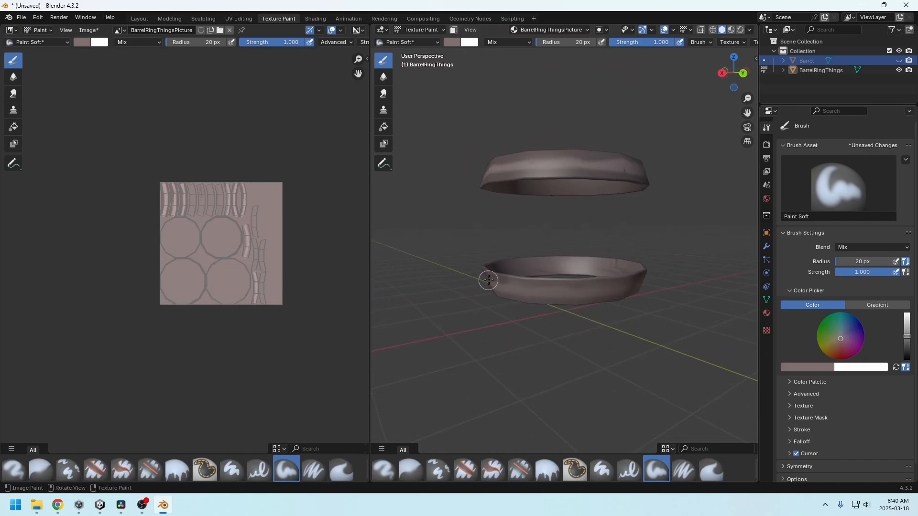
pyautogui.moveTo(543, 281); pyautogui.dragTo(507, 281, button='middle')
pyautogui.moveTo(578, 280); pyautogui.dragTo(519, 279, button='middle')
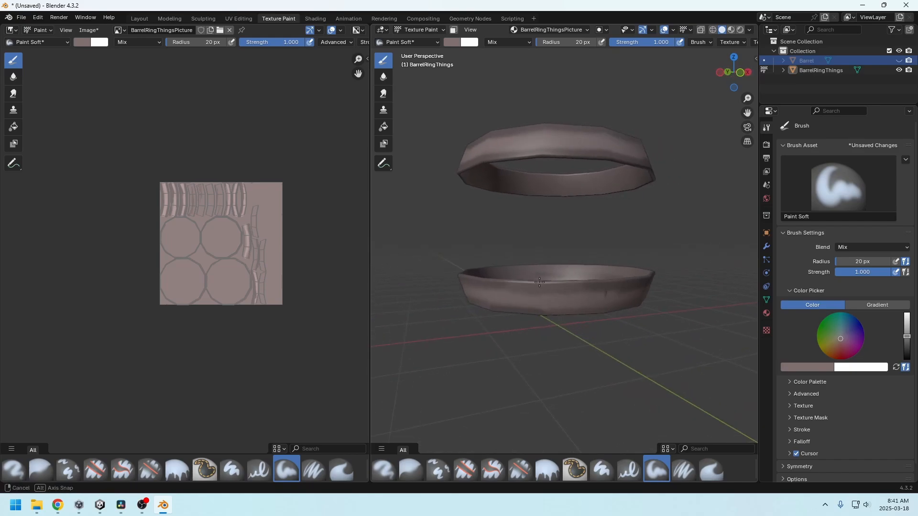
# - Shade the bottom edge of the lower ring's outer faces with the same darker grey-brown
pyautogui.moveTo(580, 282); pyautogui.dragTo(548, 274, button='middle')
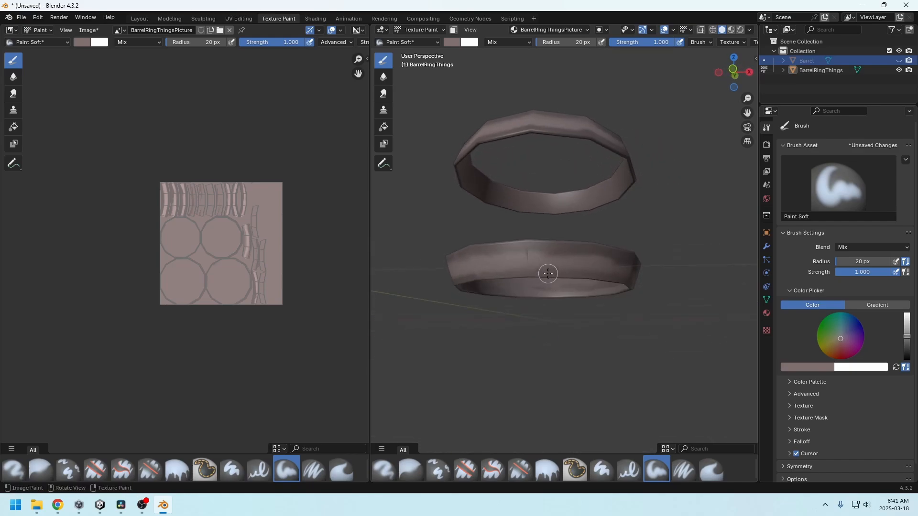
pyautogui.moveTo(618, 281); pyautogui.dragTo(476, 287, button='middle')
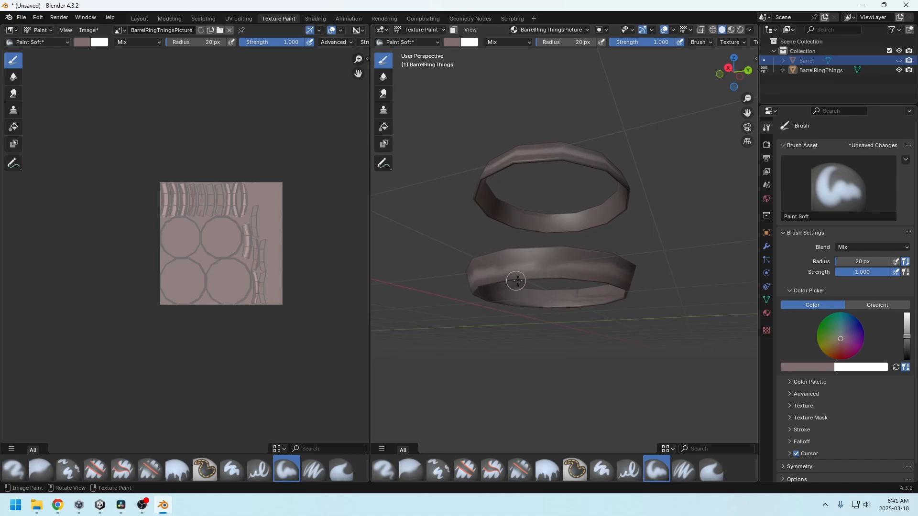
pyautogui.moveTo(595, 282); pyautogui.dragTo(535, 281, button='middle')
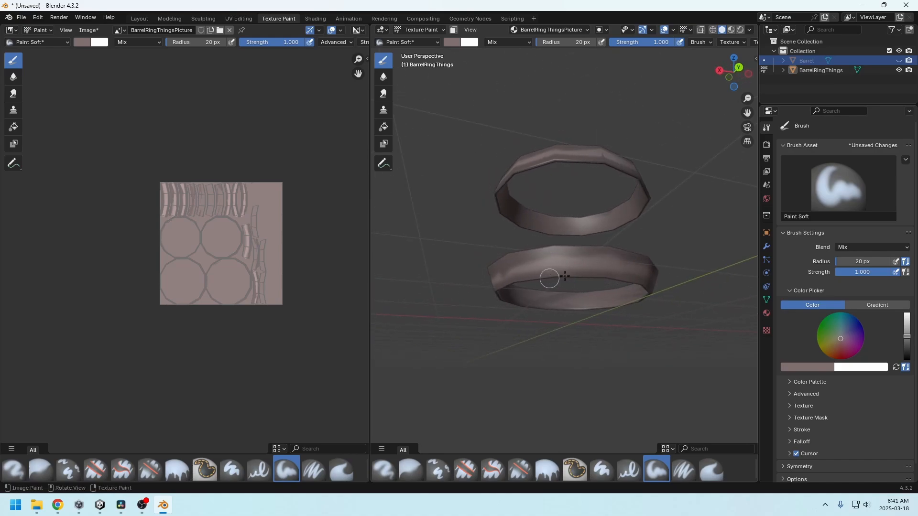
pyautogui.moveTo(608, 281); pyautogui.dragTo(543, 277, button='middle')
pyautogui.moveTo(605, 277); pyautogui.dragTo(558, 272, button='middle')
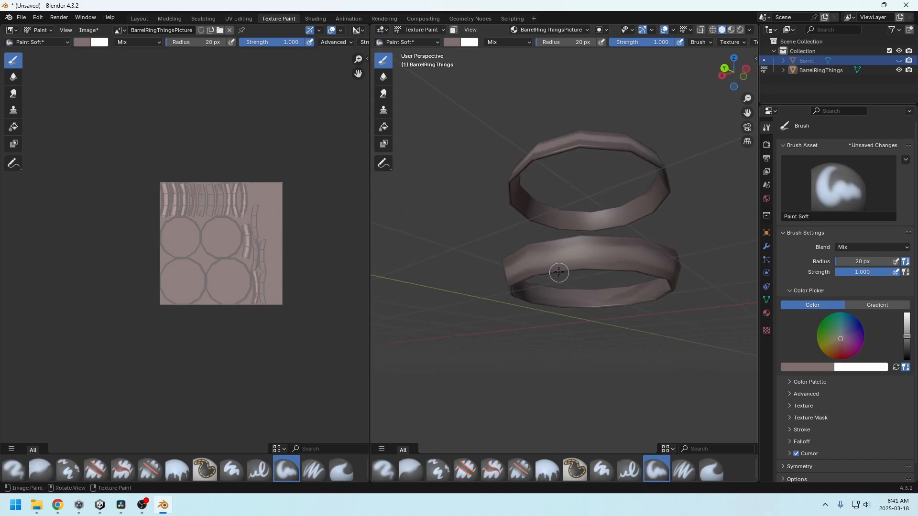
pyautogui.moveTo(625, 270); pyautogui.dragTo(578, 322, button='middle')
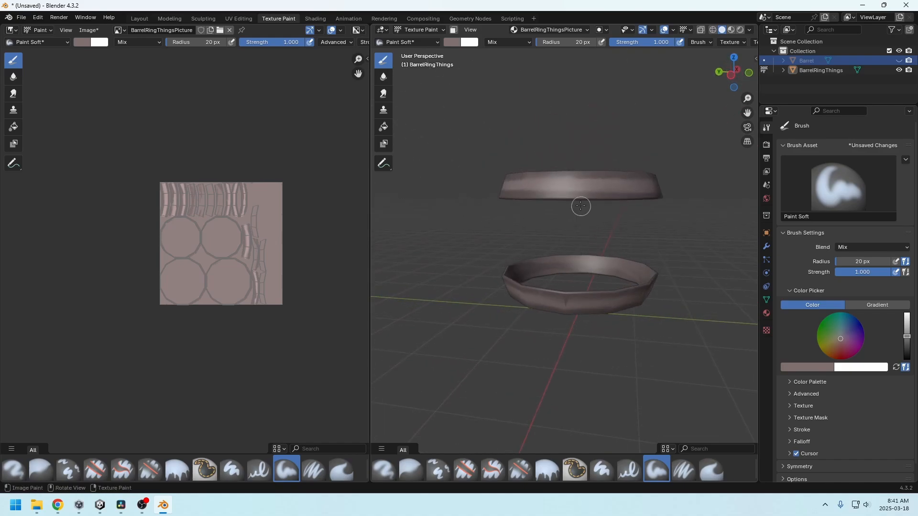
# - Blend the highlight and shading around the upper ring's outer faces with the Blur brush
pyautogui.click(384, 76)
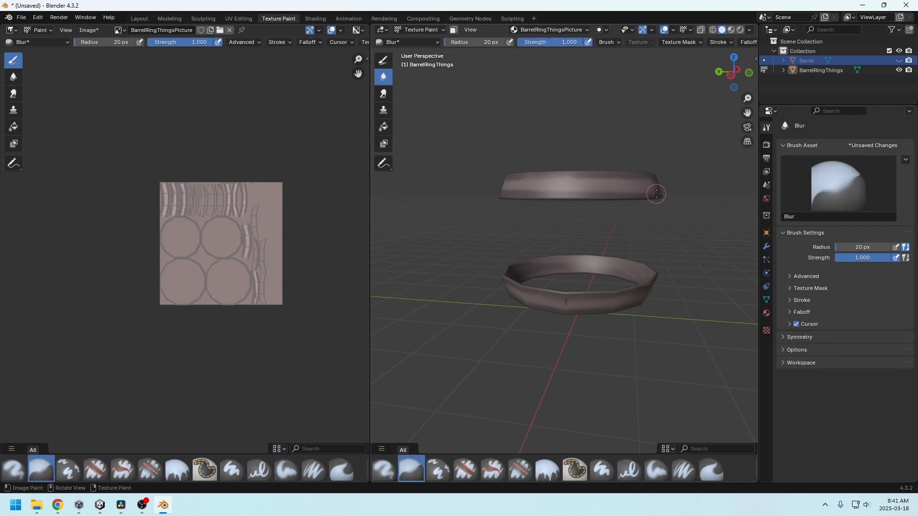
pyautogui.moveTo(531, 184)
pyautogui.mouseDown(button='middle')
pyautogui.moveTo(607, 182)
pyautogui.moveTo(593, 190)
pyautogui.moveTo(627, 195)
pyautogui.mouseUp(button='middle')
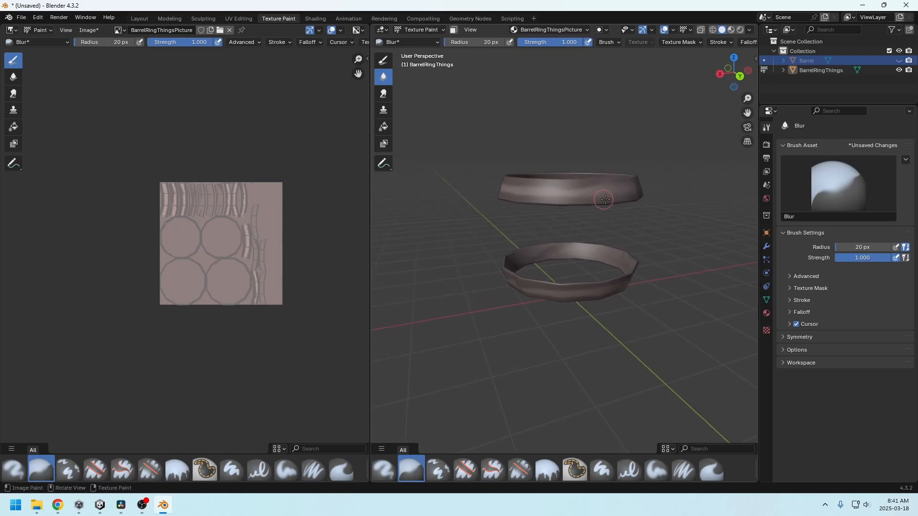
pyautogui.moveTo(571, 184); pyautogui.dragTo(594, 191, button='middle')
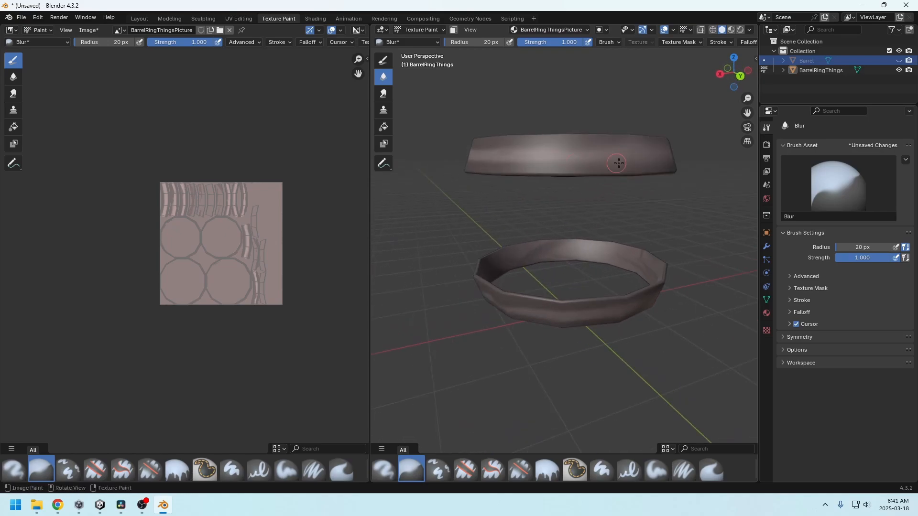
pyautogui.moveTo(603, 135); pyautogui.dragTo(561, 175, button='middle')
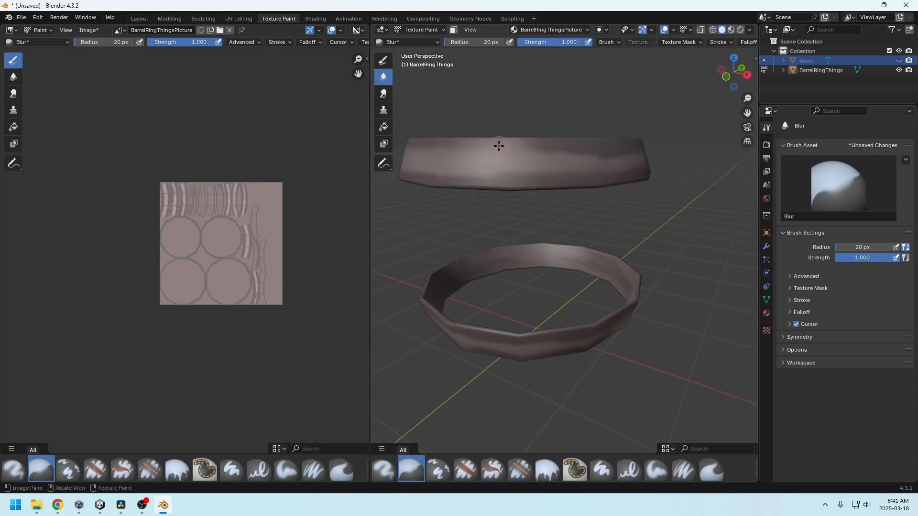
pyautogui.moveTo(498, 182); pyautogui.dragTo(566, 187, button='middle')
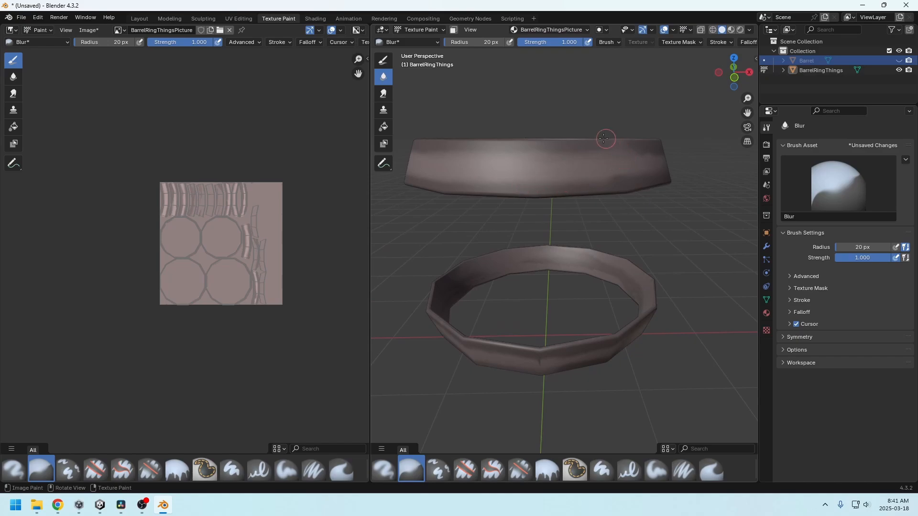
pyautogui.moveTo(627, 147); pyautogui.dragTo(618, 166, button='middle')
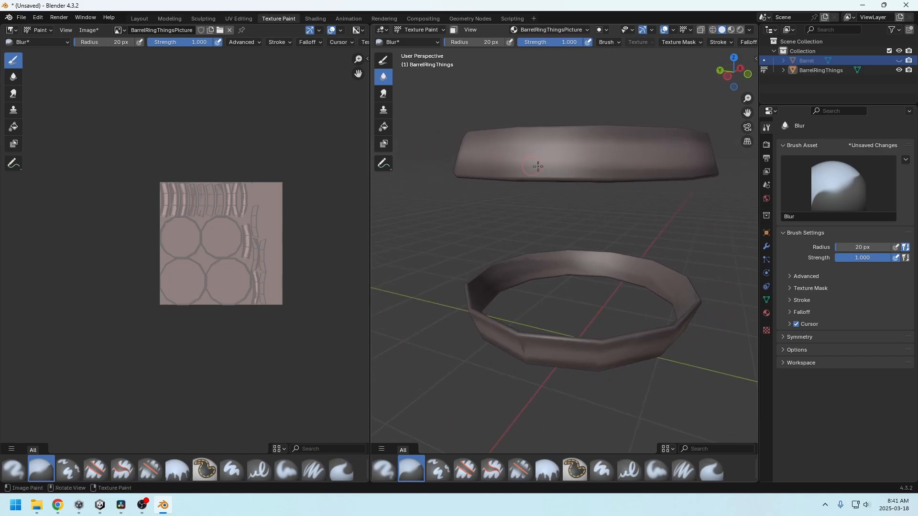
# - Blur the transitions between highlight and shading all around the lower ring's outer faces
pyautogui.moveTo(529, 173); pyautogui.dragTo(517, 269, button='middle')
pyautogui.moveTo(633, 268)
pyautogui.mouseDown(button='middle')
pyautogui.moveTo(529, 266)
pyautogui.moveTo(598, 262)
pyautogui.mouseUp(button='middle')
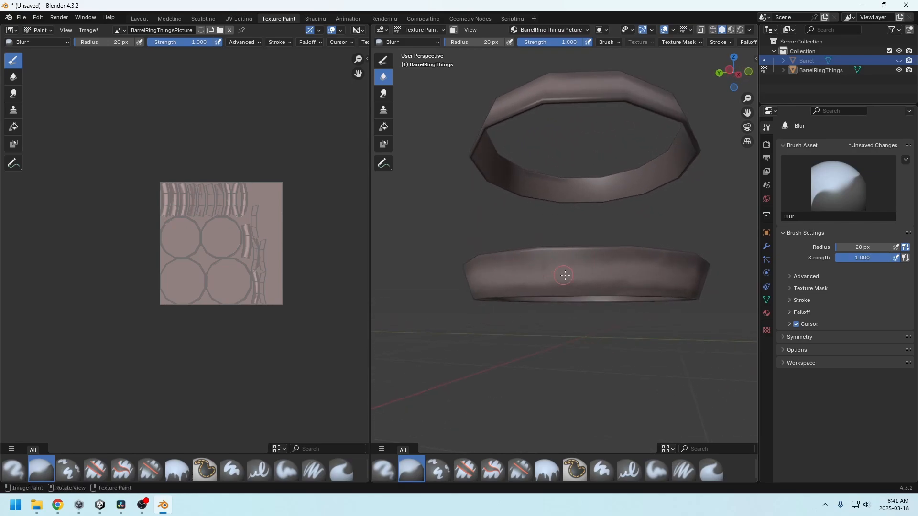
pyautogui.moveTo(519, 260); pyautogui.dragTo(558, 269, button='middle')
pyautogui.moveTo(622, 278); pyautogui.dragTo(528, 287, button='middle')
pyautogui.moveTo(598, 269); pyautogui.dragTo(537, 279, button='middle')
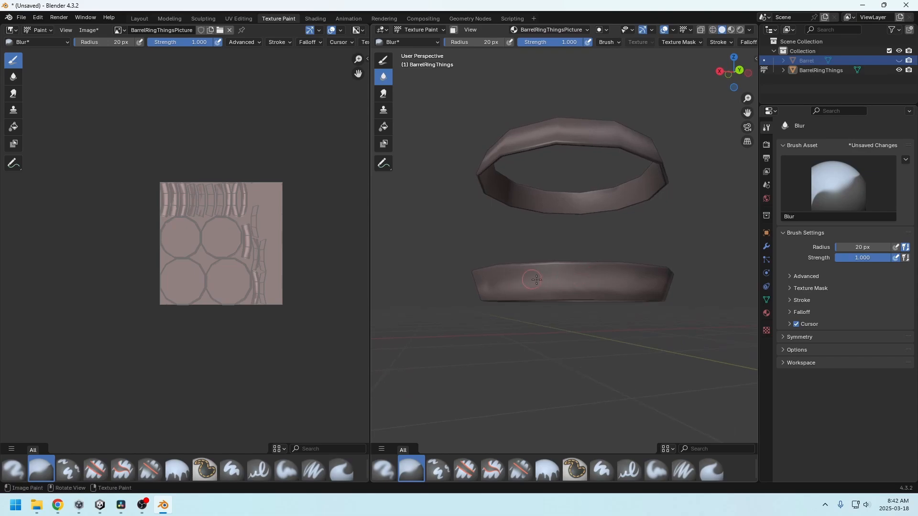
pyautogui.moveTo(605, 294); pyautogui.dragTo(576, 293, button='middle')
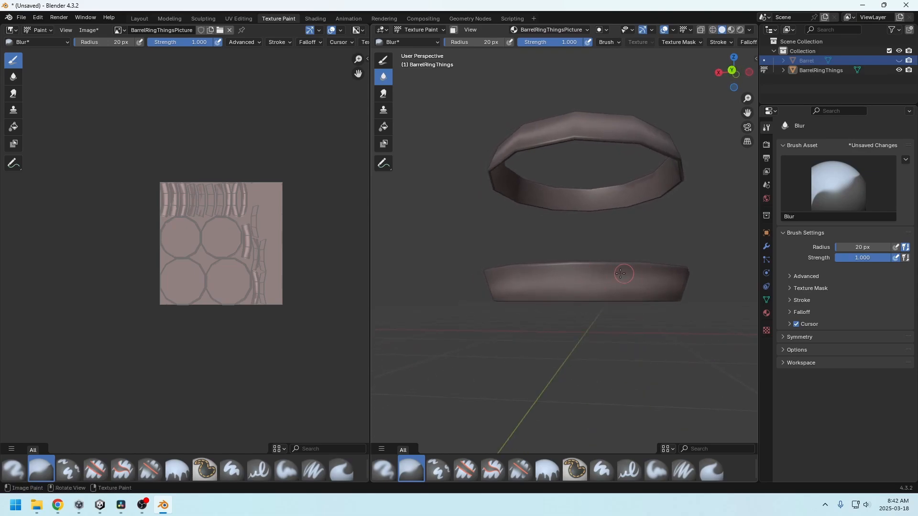
pyautogui.moveTo(618, 273); pyautogui.dragTo(593, 288, button='middle')
pyautogui.moveTo(657, 271); pyautogui.dragTo(563, 271, button='middle')
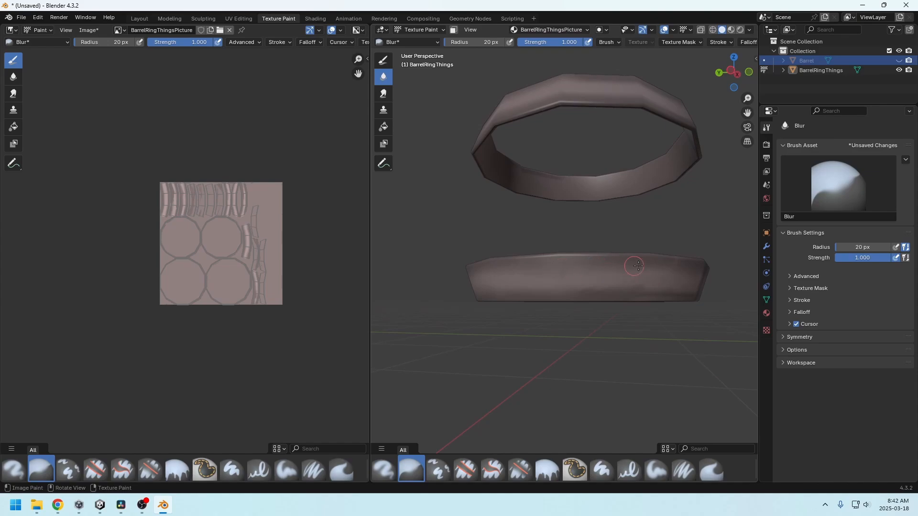
pyautogui.moveTo(638, 265); pyautogui.dragTo(641, 287, button='middle')
pyautogui.moveTo(600, 262); pyautogui.dragTo(602, 292, button='middle')
# - Make the hidden Barrel object visible again and view it together with the painted rings
pyautogui.moveTo(549, 268); pyautogui.dragTo(614, 330, button='middle')
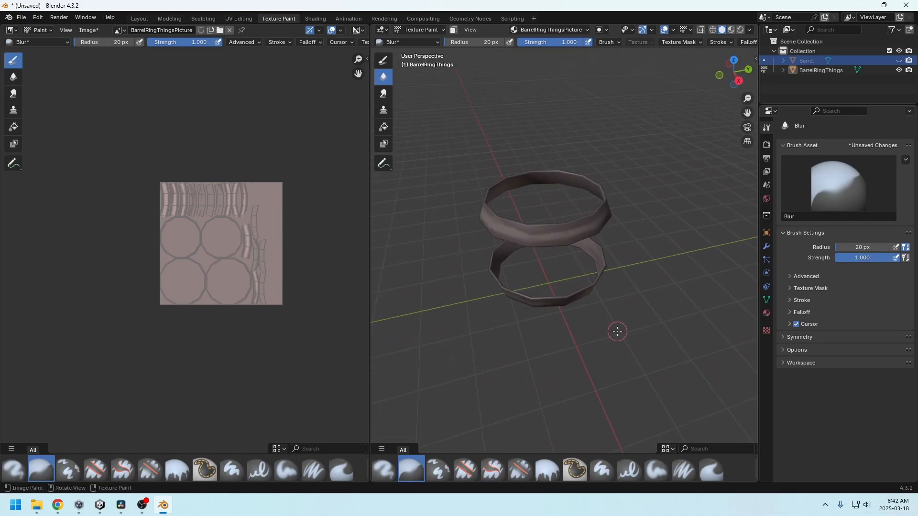
pyautogui.moveTo(554, 242); pyautogui.dragTo(556, 240, button='middle')
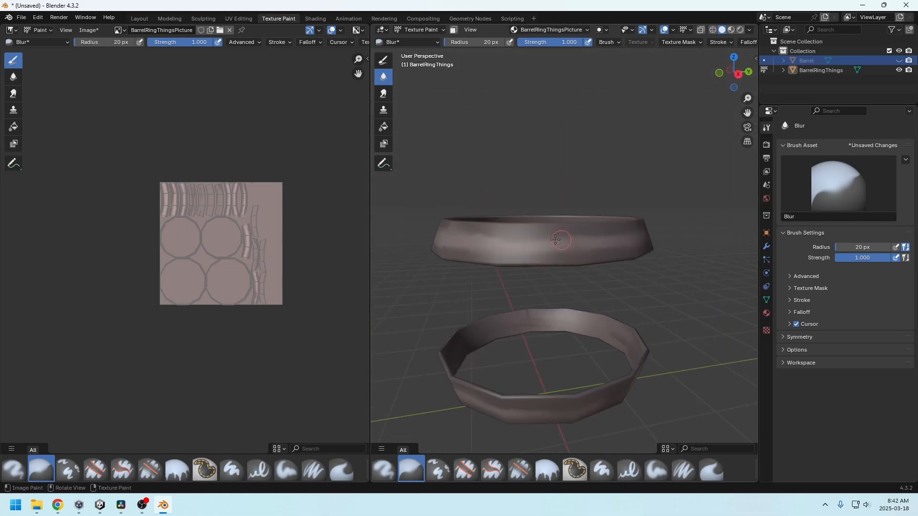
pyautogui.scroll(-3, 582, 253)
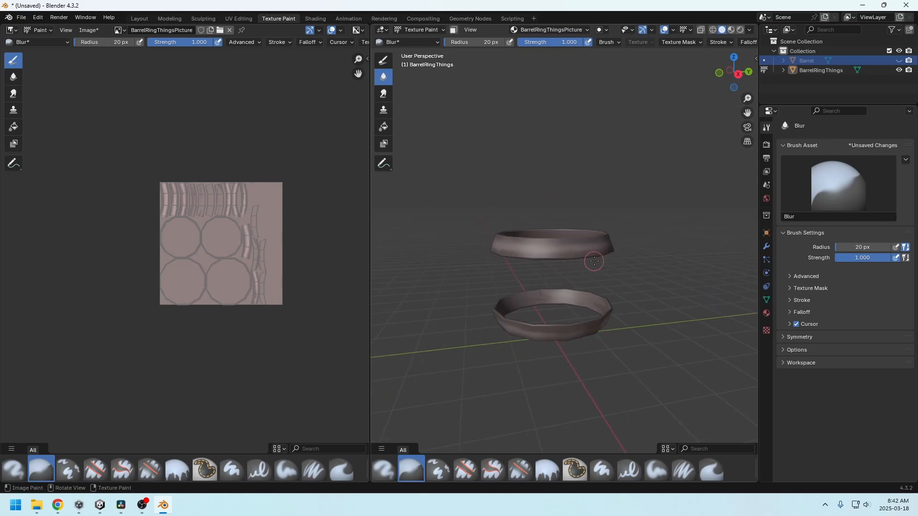
pyautogui.moveTo(595, 263); pyautogui.dragTo(538, 256, button='middle')
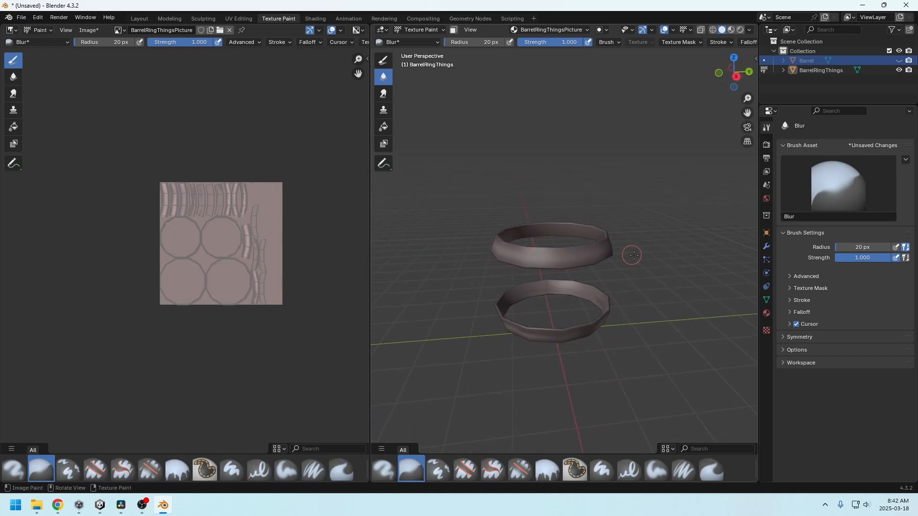
pyautogui.moveTo(634, 256); pyautogui.dragTo(653, 246, button='middle')
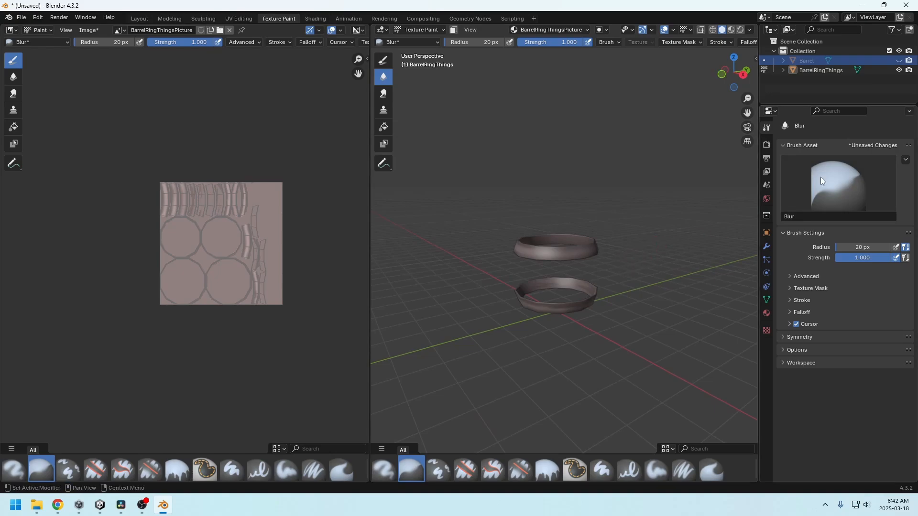
pyautogui.click(899, 60)
pyautogui.moveTo(693, 177); pyautogui.dragTo(628, 191, button='middle')
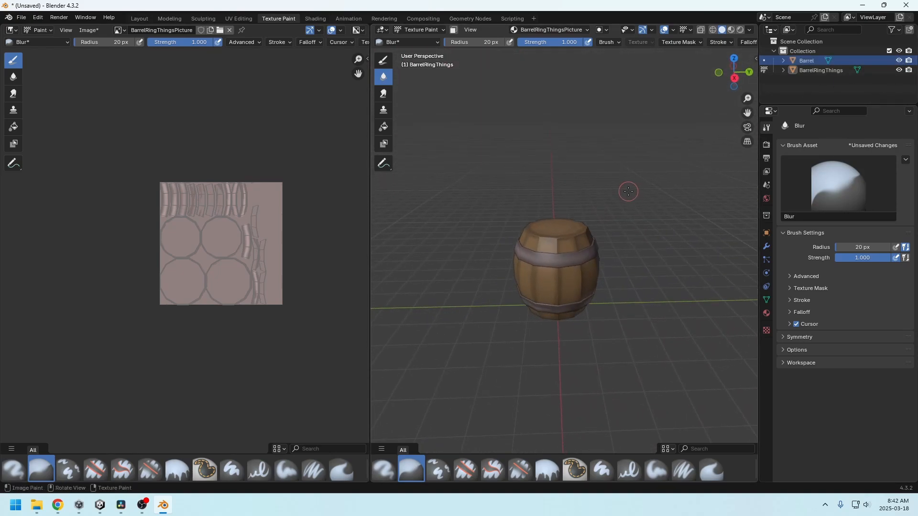
# - Switch to the Layout workspace and start saving the project as a new file
pyautogui.click(136, 18)
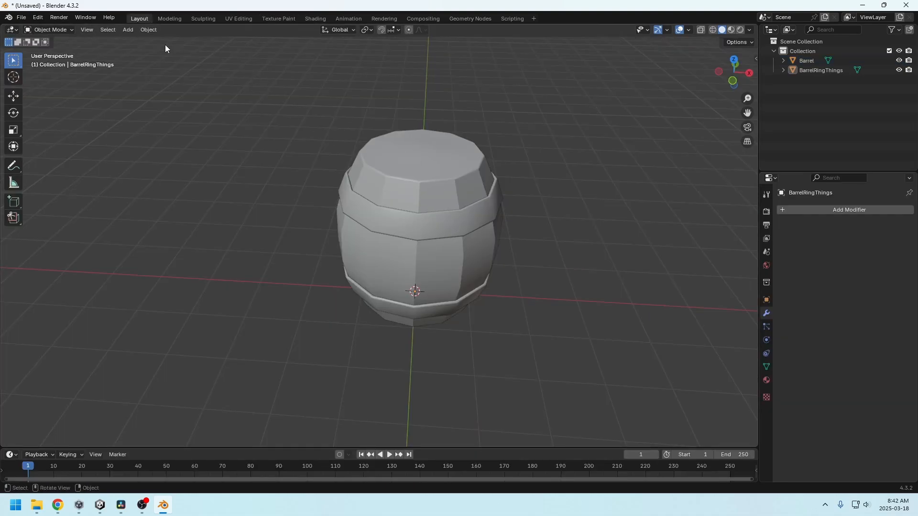
pyautogui.scroll(-2, 198, 80)
pyautogui.click(21, 17)
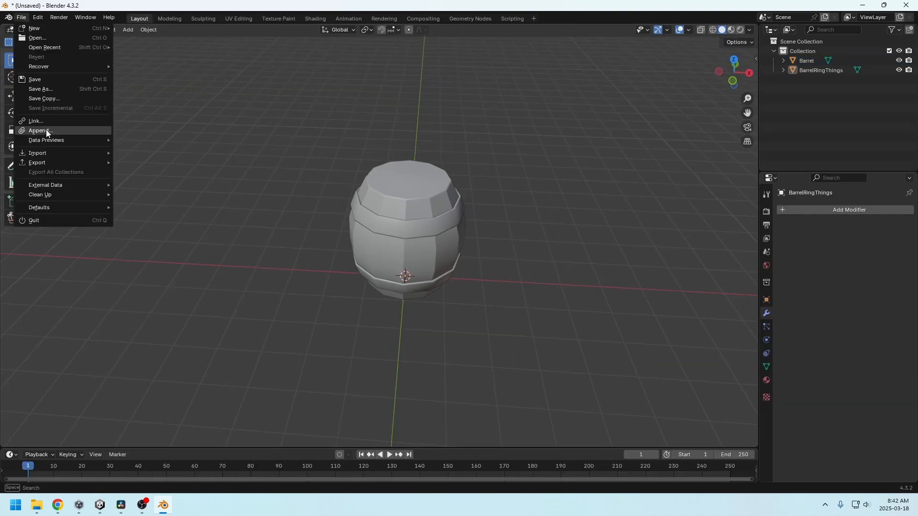
pyautogui.click(72, 92)
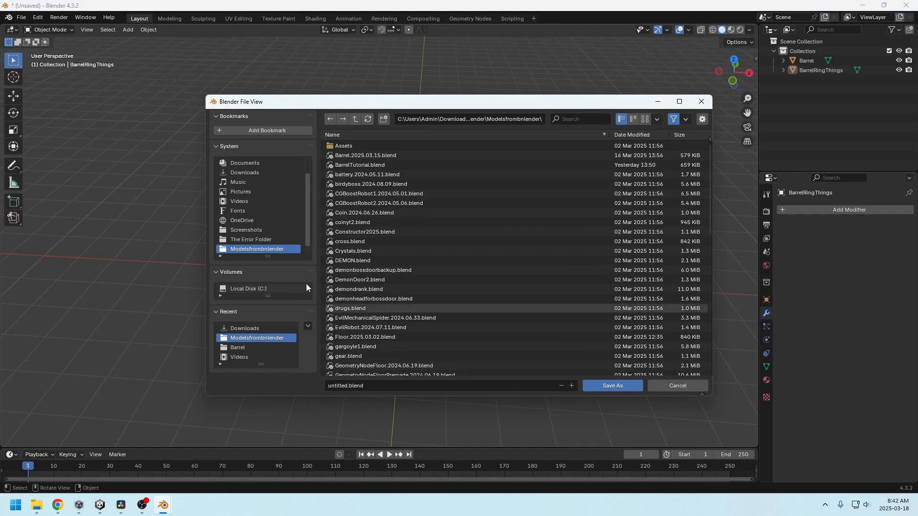
# - Create a folder named BarrelTutorialFolder inside Downloads and open it as the save location
pyautogui.click(243, 174)
pyautogui.click(349, 386)
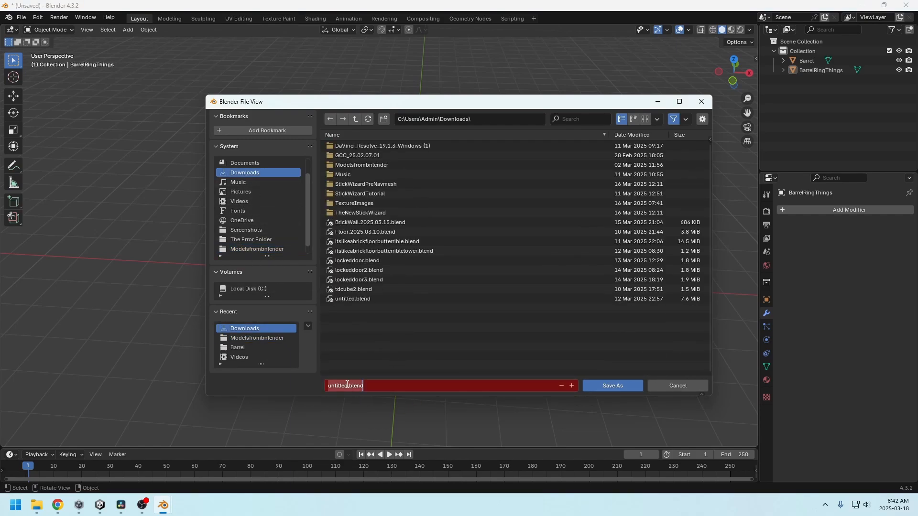
pyautogui.moveTo(348, 386); pyautogui.dragTo(297, 382)
pyautogui.click(383, 122)
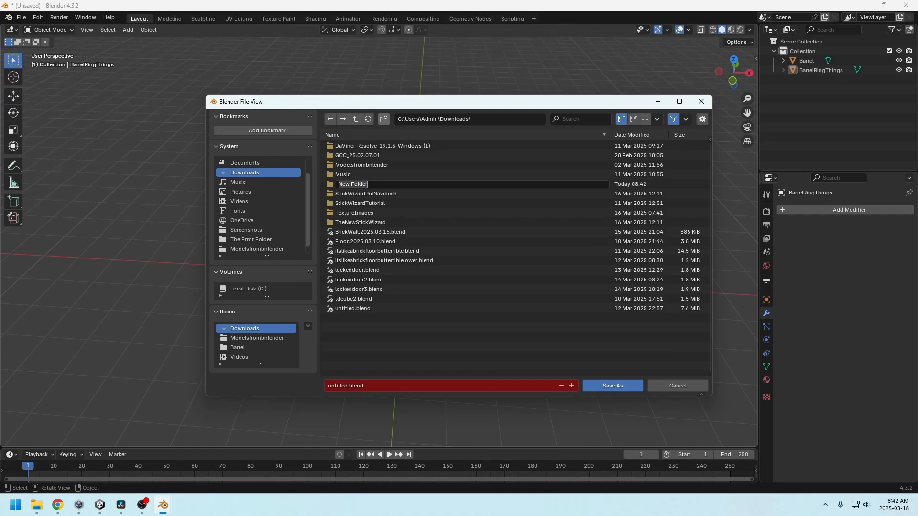
pyautogui.write('BarrelTutorialFolder')
pyautogui.press('Return')
pyautogui.doubleClick(362, 144)
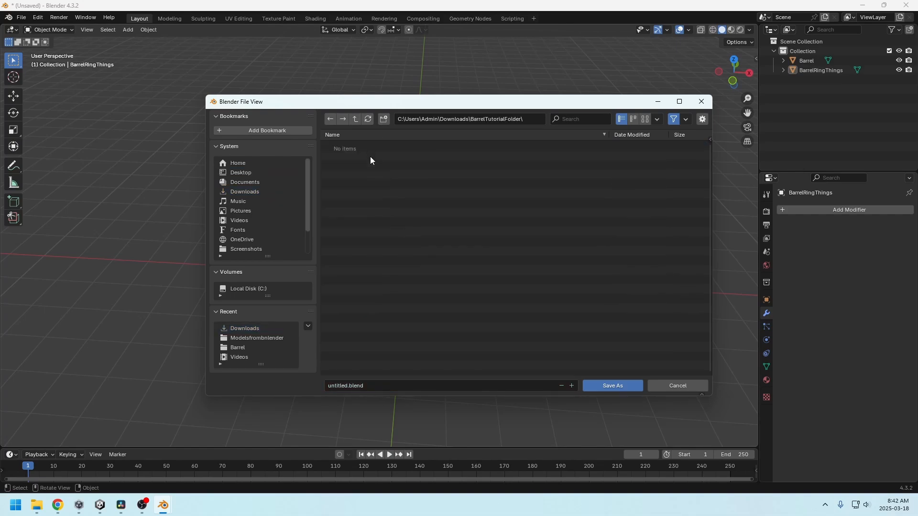
# - Save the project as Barrel.2025.03.18 in BarrelTutorialFolder
pyautogui.click(378, 386)
pyautogui.write('Barrel.2025.03.18')
pyautogui.click(611, 386)
pyautogui.moveTo(428, 292); pyautogui.dragTo(479, 313, button='middle')
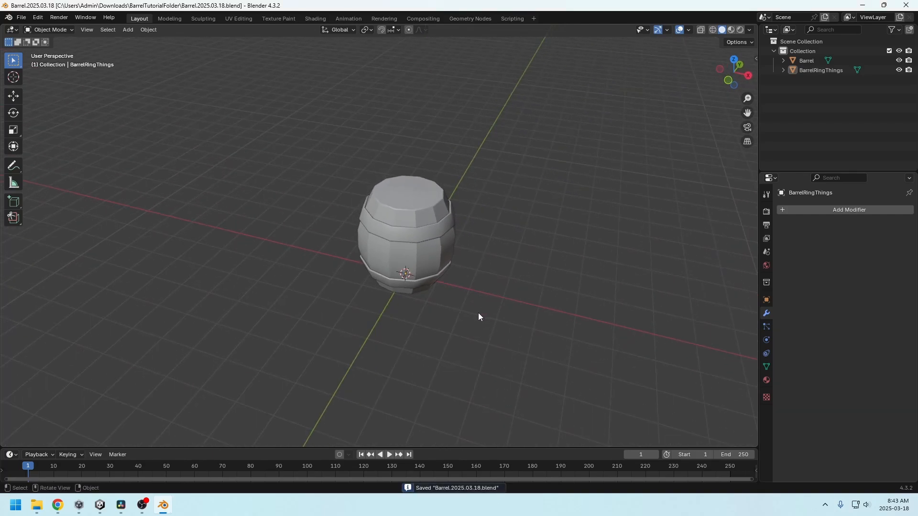
# - Select both the Barrel and BarrelRingThings objects in the viewport
pyautogui.click(430, 254)
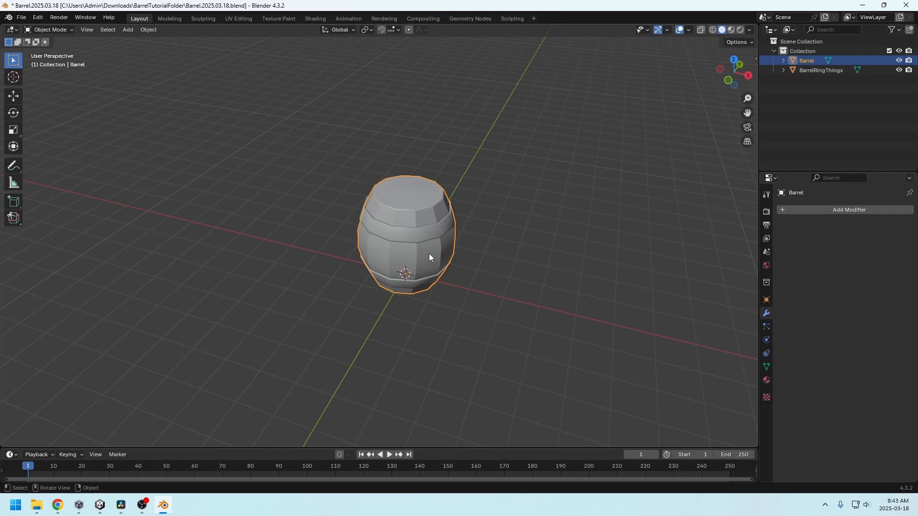
pyautogui.moveTo(451, 272); pyautogui.dragTo(483, 261, button='middle')
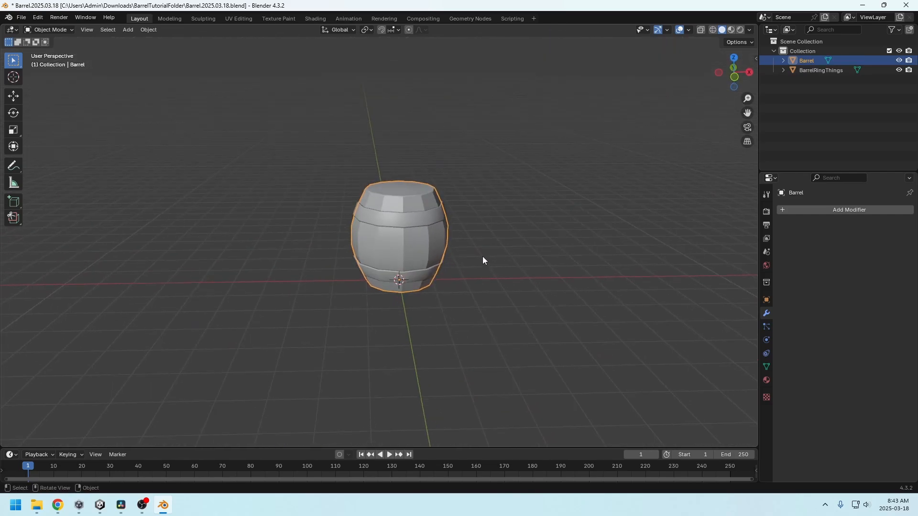
pyautogui.click(23, 18)
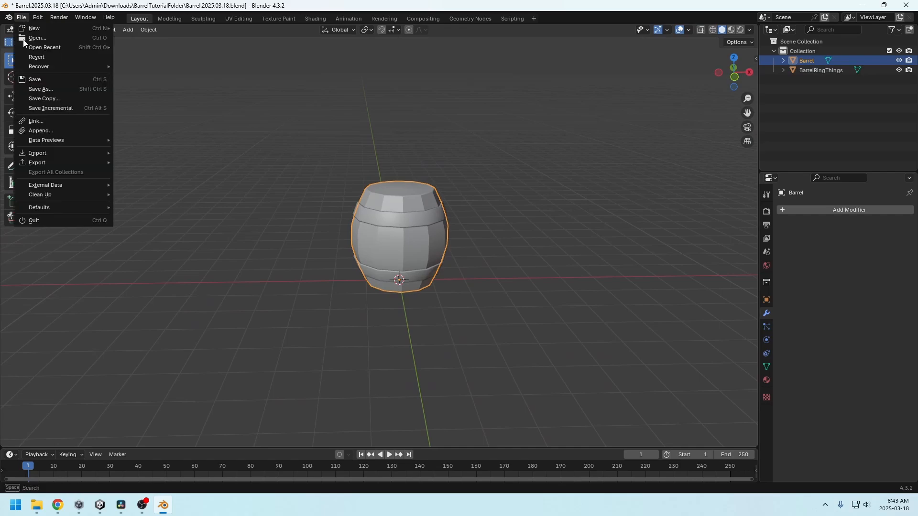
pyautogui.click(486, 204)
pyautogui.moveTo(503, 242); pyautogui.dragTo(507, 251, button='middle')
pyautogui.moveTo(507, 250); pyautogui.dragTo(312, 323)
pyautogui.moveTo(456, 293); pyautogui.dragTo(455, 282, button='middle')
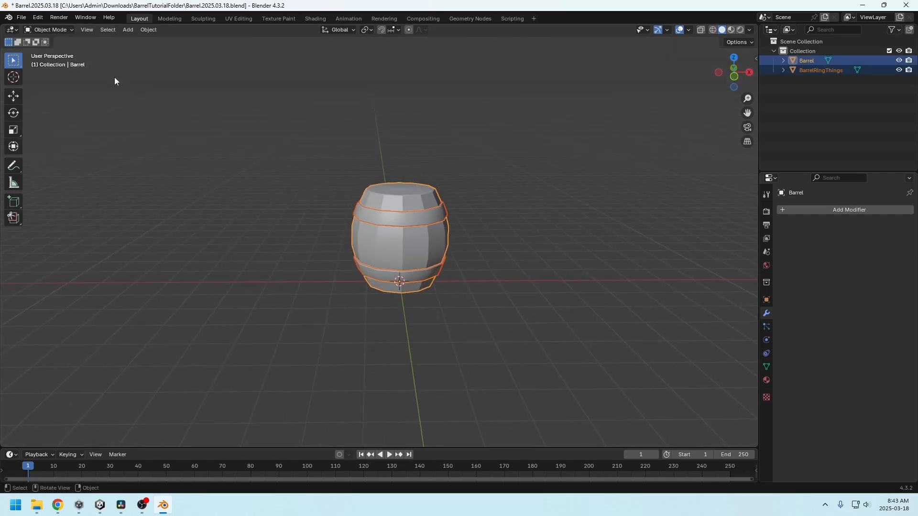
# - Start an FBX export and choose BarrelTutorialFolder inside Downloads as its destination
pyautogui.click(22, 18)
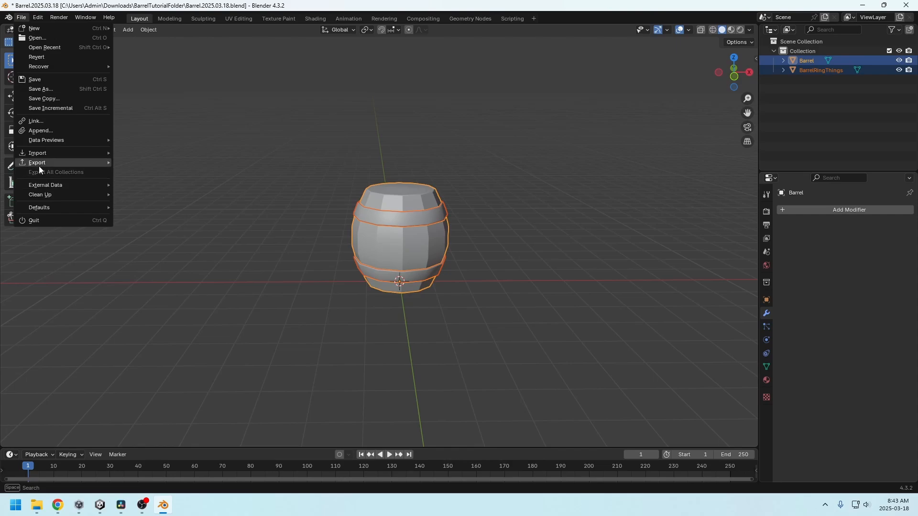
pyautogui.moveTo(39, 166)
pyautogui.click(142, 248)
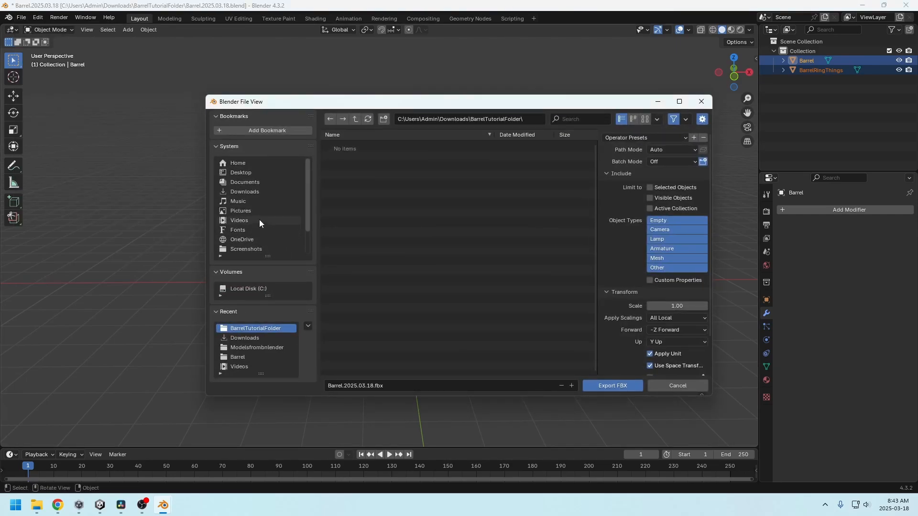
pyautogui.click(246, 190)
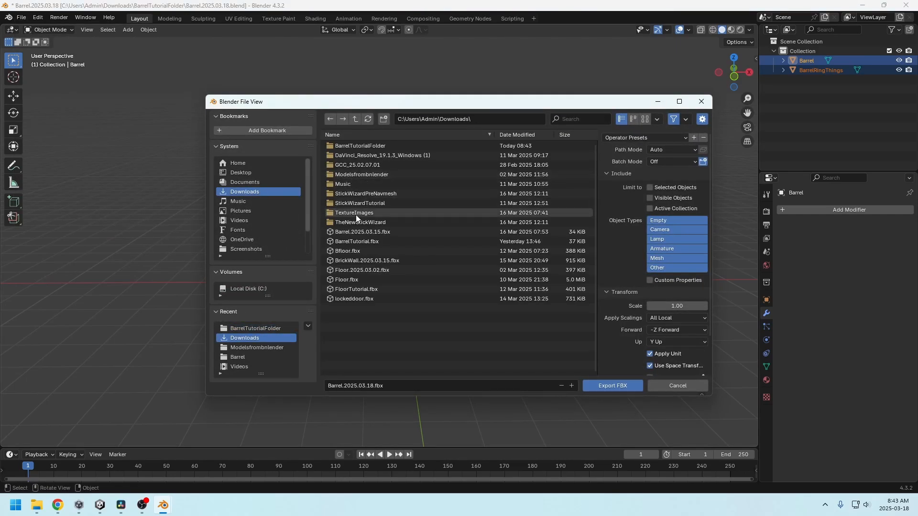
pyautogui.click(356, 146)
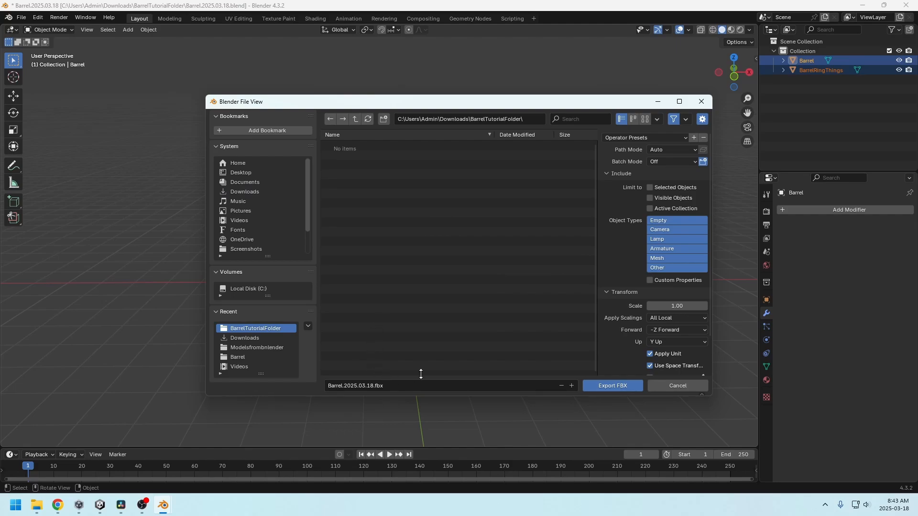
# - Set Apply Scalings to FBX Units Scale and export the model as Barrel.2025.03.18.fbx
pyautogui.click(663, 316)
pyautogui.click(653, 339)
pyautogui.scroll(-2, 660, 348)
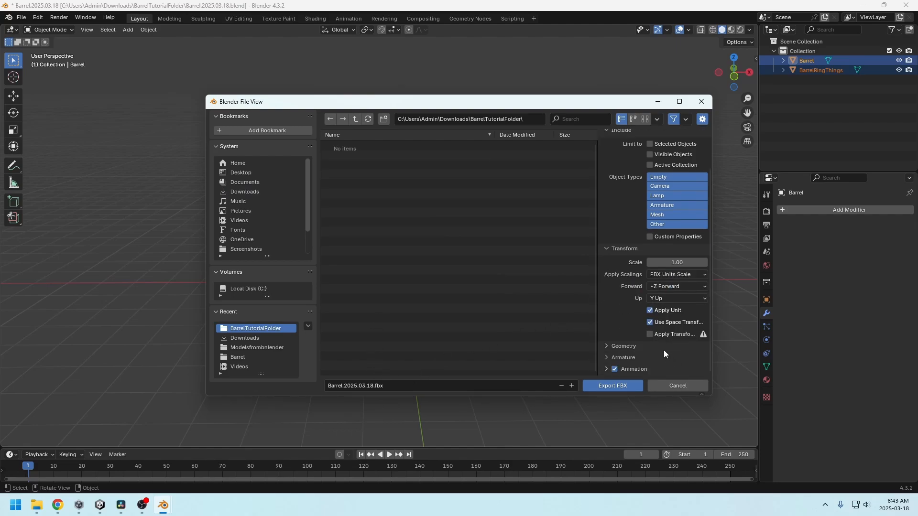
pyautogui.scroll(2, 636, 349)
pyautogui.click(618, 386)
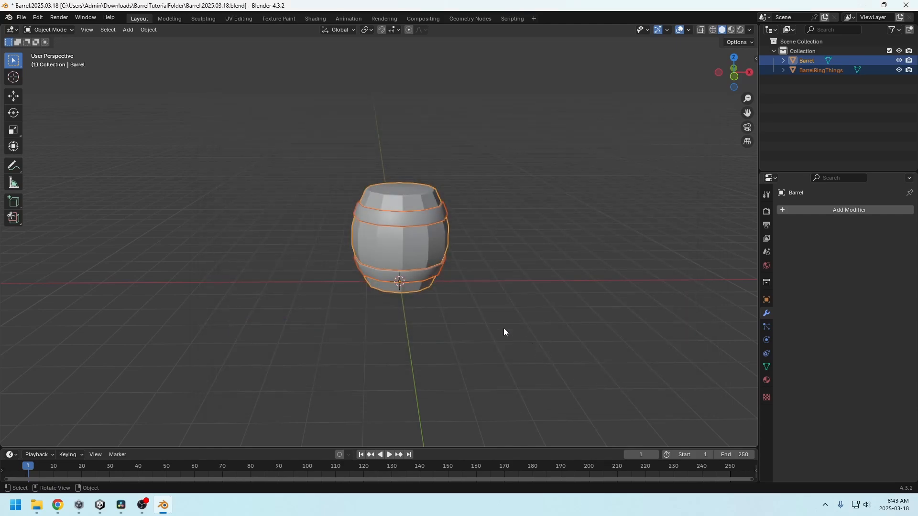
# - Switch to the Texture Paint workspace and save the BarrelPicture texture as BarrelPicture.png in BarrelTutorialFolder
pyautogui.click(266, 19)
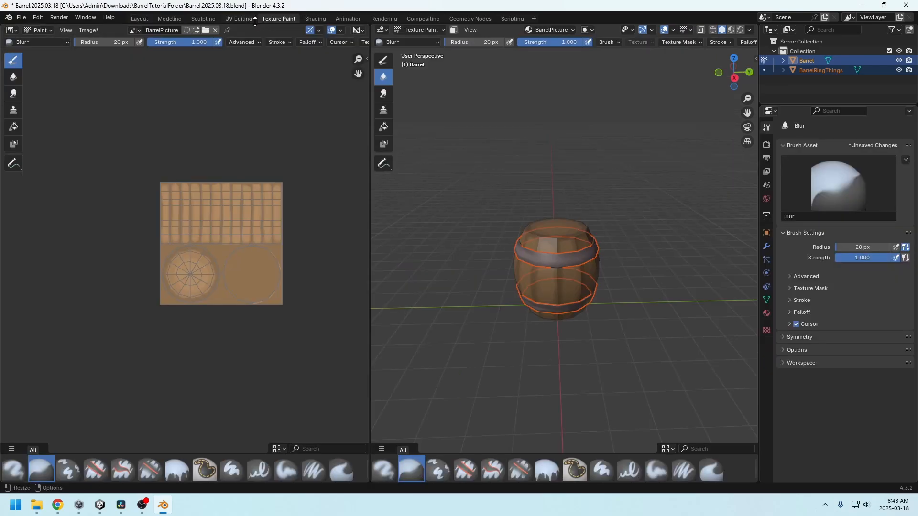
pyautogui.click(135, 31)
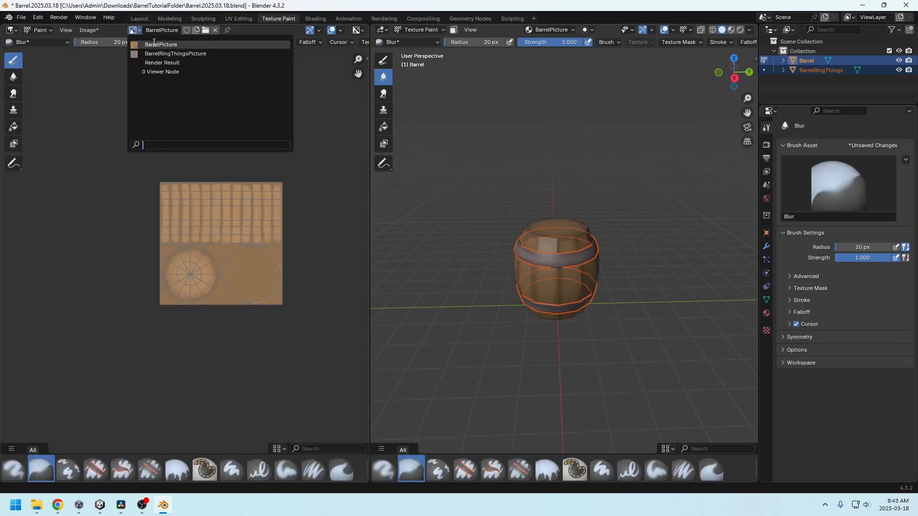
pyautogui.click(91, 30)
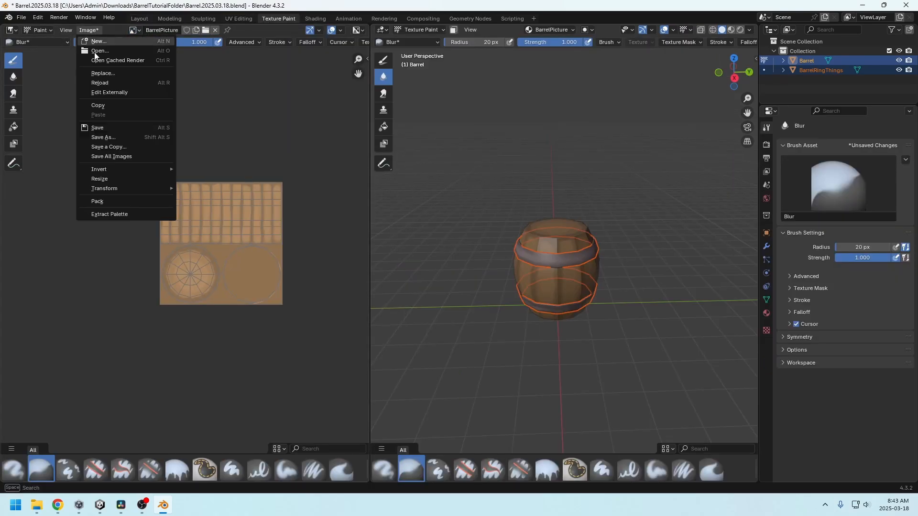
pyautogui.click(102, 141)
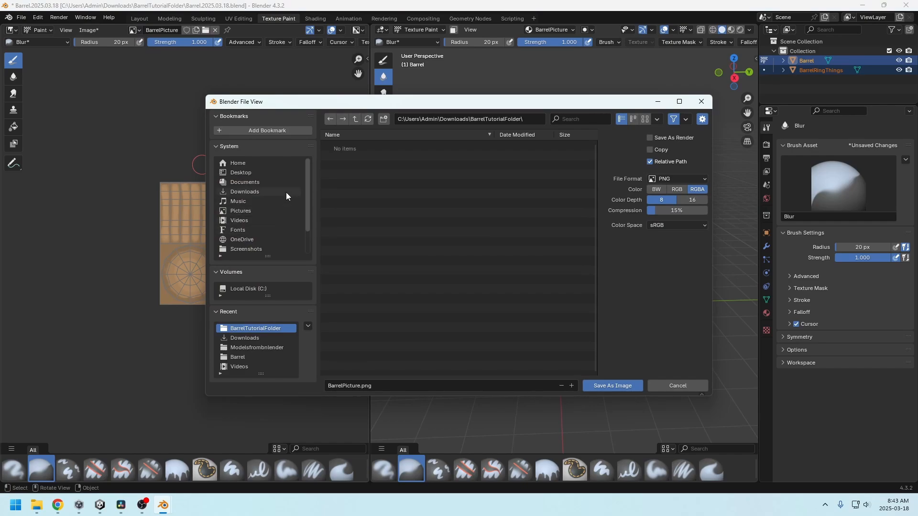
pyautogui.click(612, 385)
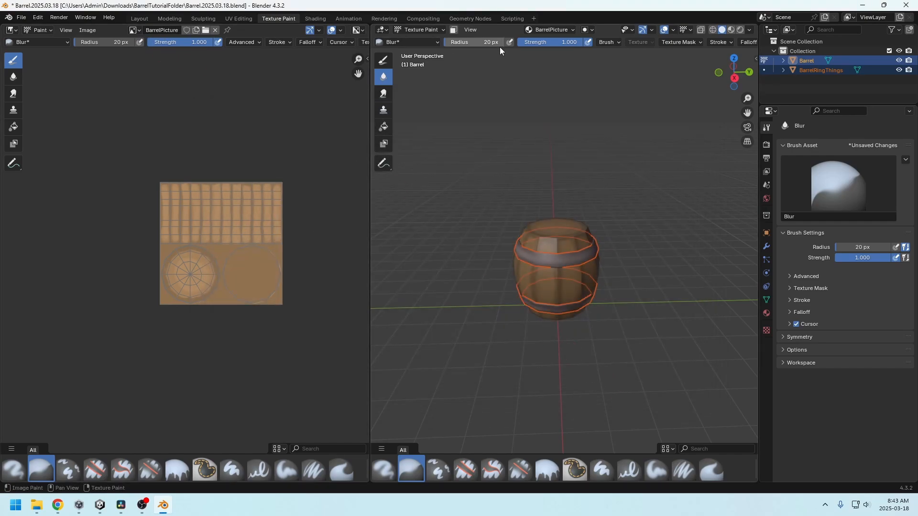
# - Show the BarrelRingThingsPicture texture and save it as BarrelRingThingsPicture.png in BarrelTutorialFolder
pyautogui.click(170, 31)
pyautogui.click(139, 31)
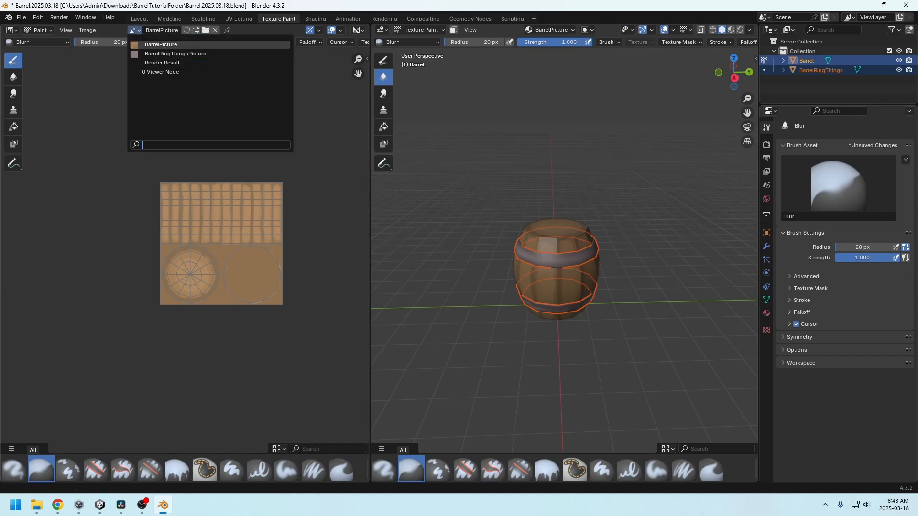
pyautogui.click(168, 51)
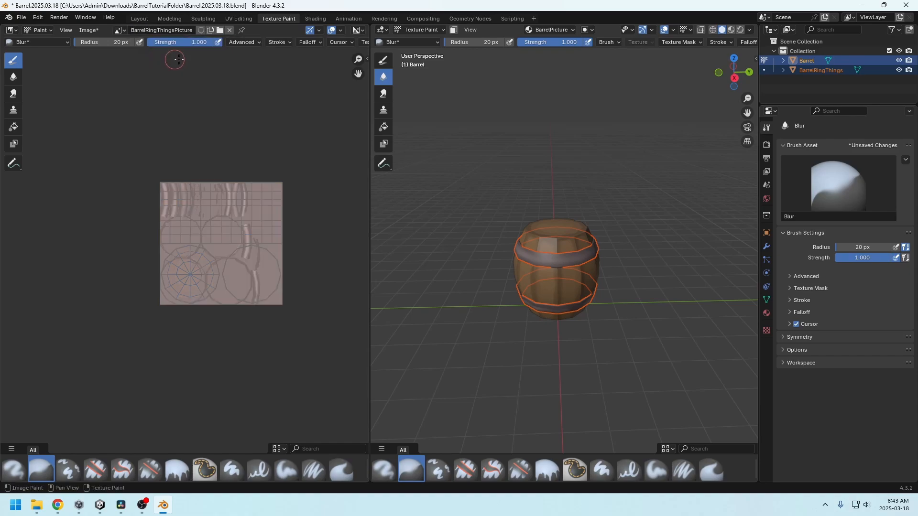
pyautogui.click(98, 29)
pyautogui.click(103, 138)
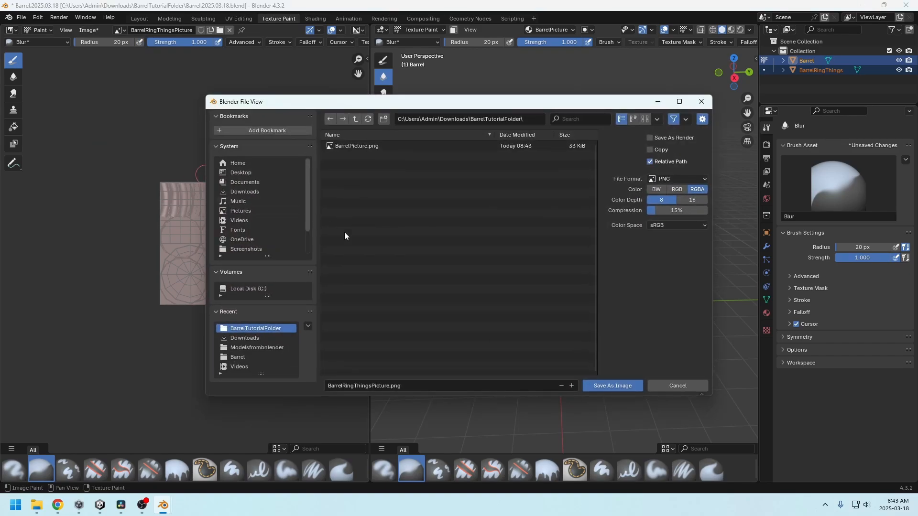
pyautogui.click(610, 387)
# - Look over the textured barrel and return to the Layout workspace
pyautogui.moveTo(595, 368); pyautogui.dragTo(580, 355, button='middle')
pyautogui.keyDown('shift'); pyautogui.moveTo(598, 362); pyautogui.dragTo(515, 355, button='middle'); pyautogui.keyUp('shift')
pyautogui.scroll(-3, 516, 356)
pyautogui.press('Tab')
pyautogui.press('Tab')
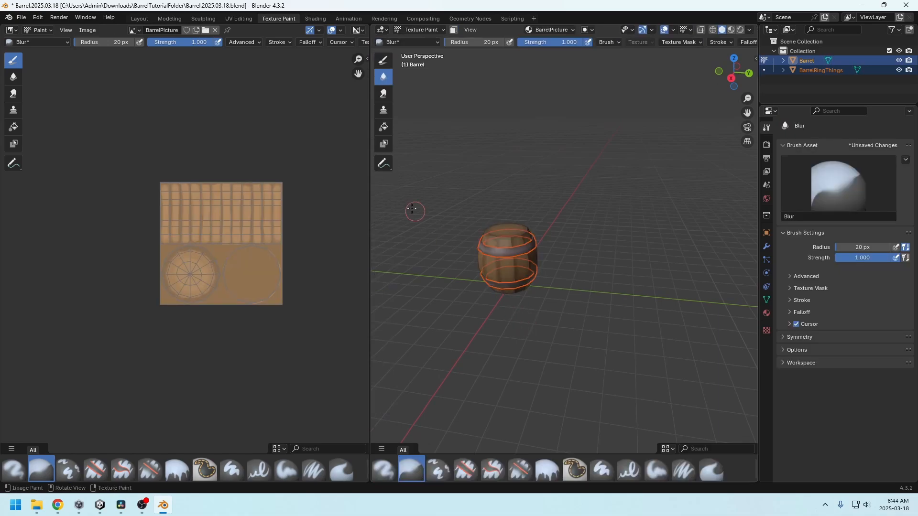
pyautogui.click(140, 18)
pyautogui.click(506, 223)
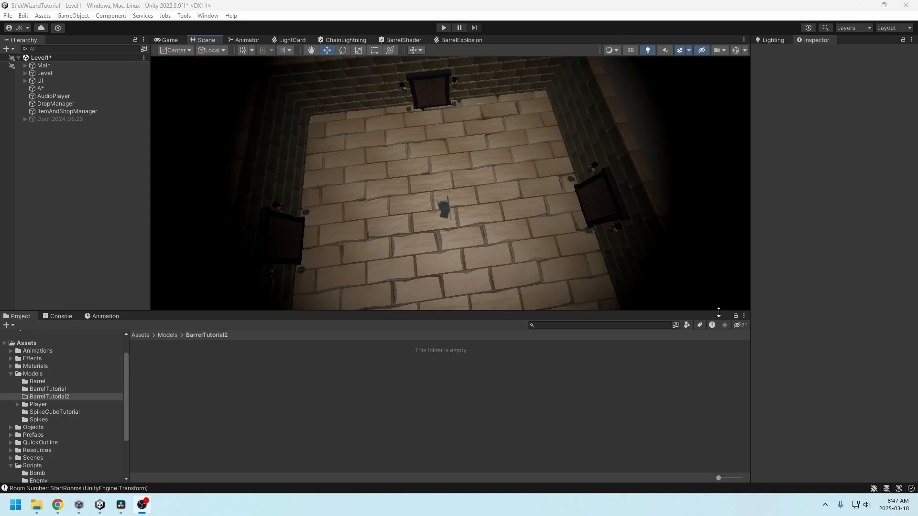
# - In Unity, import Barrel.2025.03.18.fbx and both texture PNGs from BarrelTutorialFolder into Models/BarrelTutorial2 and add the barrel to the Level1 scene
pyautogui.click(38, 505)
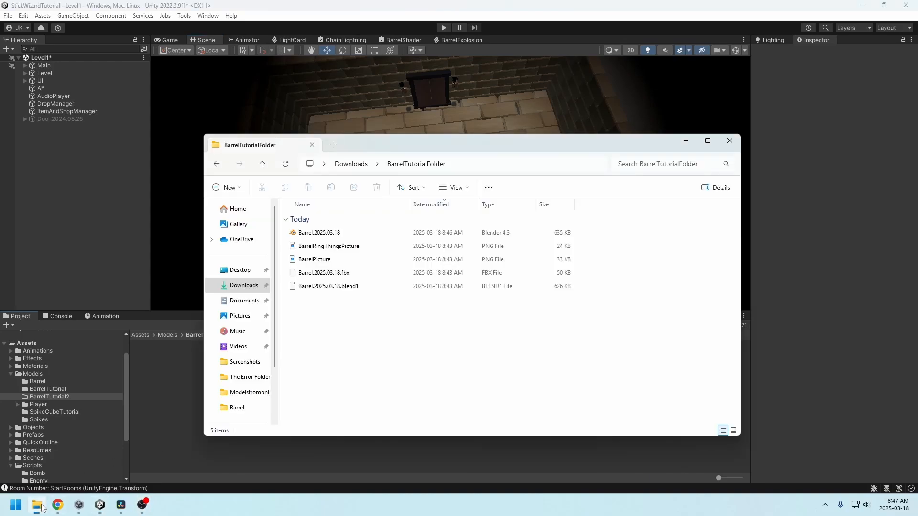
pyautogui.click(338, 275)
pyautogui.keyDown('shift'); pyautogui.click(325, 246); pyautogui.keyUp('shift')
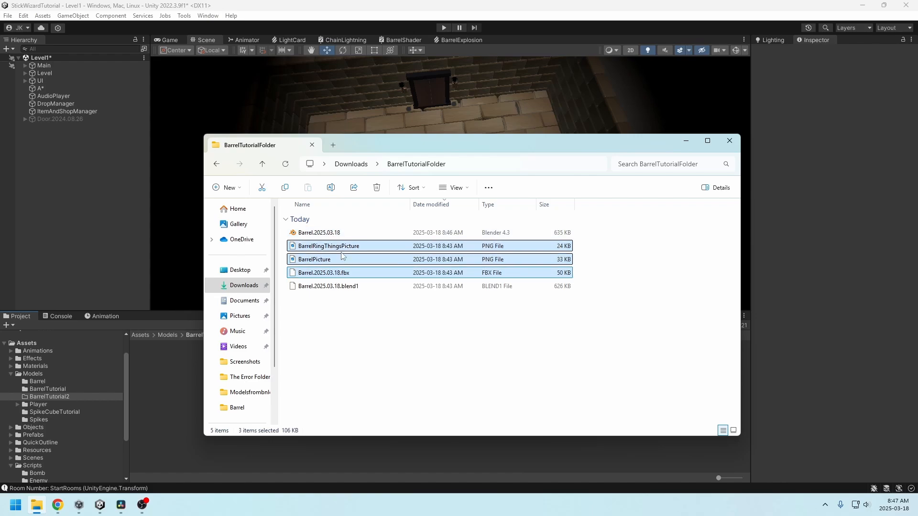
pyautogui.moveTo(341, 252); pyautogui.dragTo(86, 182)
pyautogui.click(177, 346)
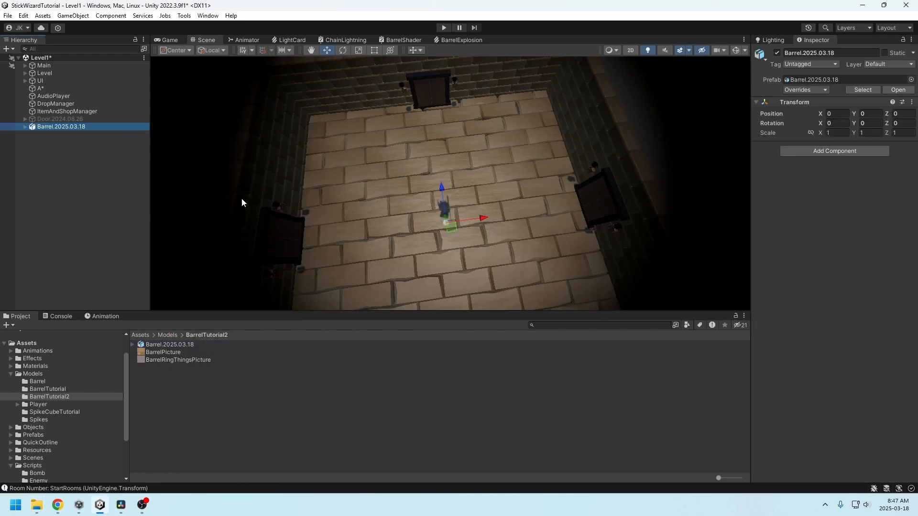
# - Constrain the barrel's scale proportions and scale it uniformly to about 4.63, judging its size in the Game view
pyautogui.keyDown('alt'); pyautogui.moveTo(492, 234); pyautogui.dragTo(488, 160); pyautogui.keyUp('alt')
pyautogui.scroll(5, 456, 216)
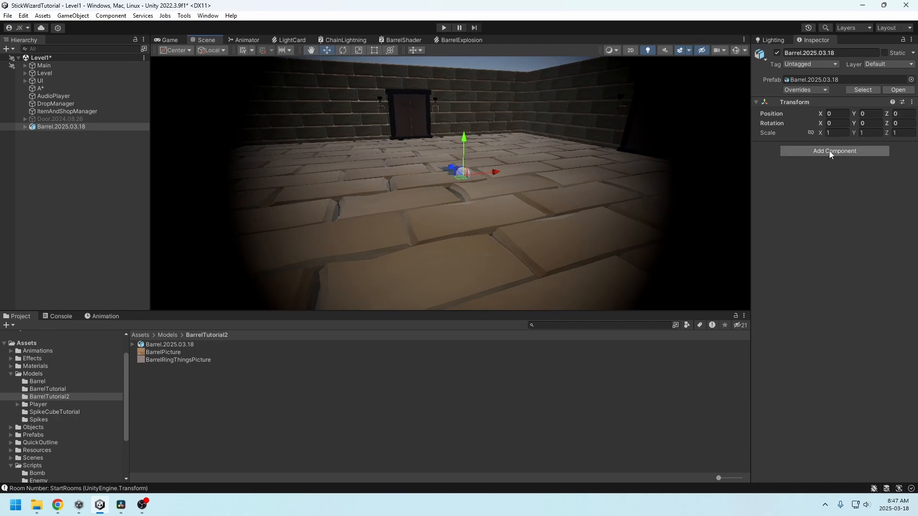
pyautogui.click(810, 132)
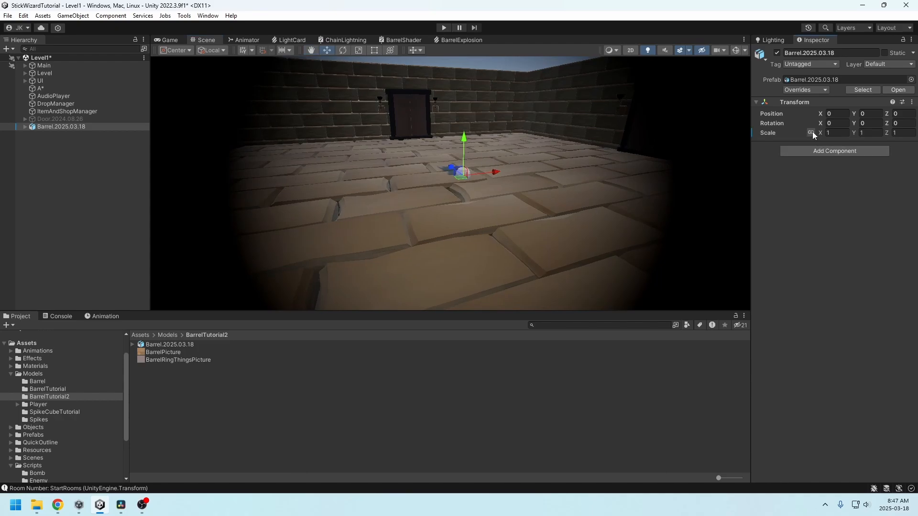
pyautogui.moveTo(821, 133); pyautogui.dragTo(899, 145)
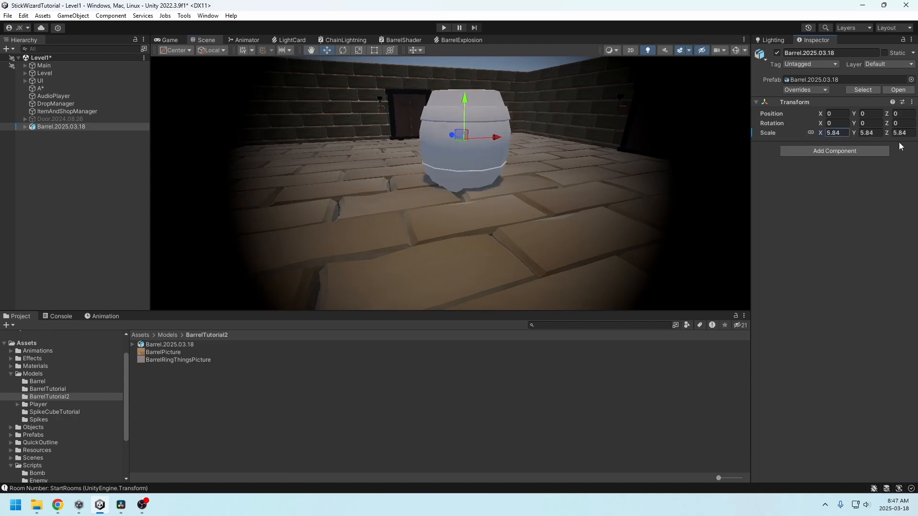
pyautogui.keyDown('alt'); pyautogui.moveTo(598, 201); pyautogui.dragTo(264, 134); pyautogui.keyUp('alt')
pyautogui.hotkey('ctrl', '2')
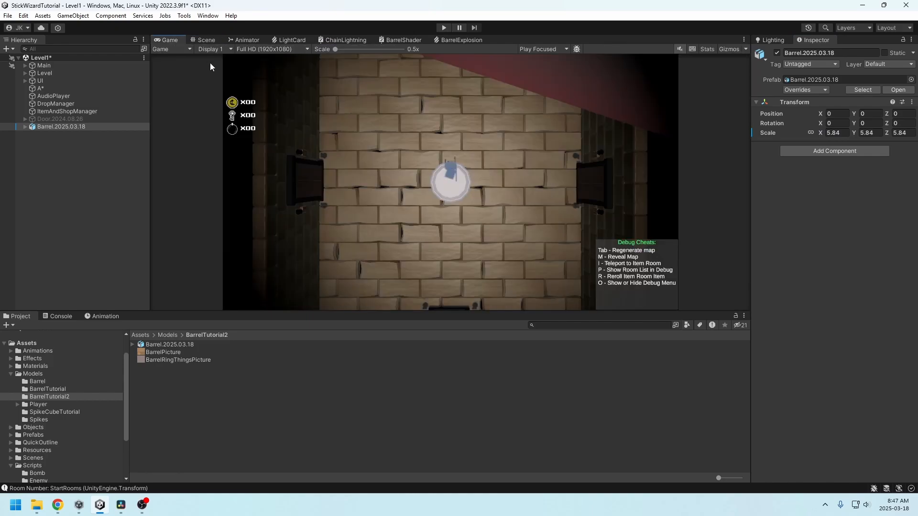
pyautogui.moveTo(821, 132); pyautogui.dragTo(801, 133)
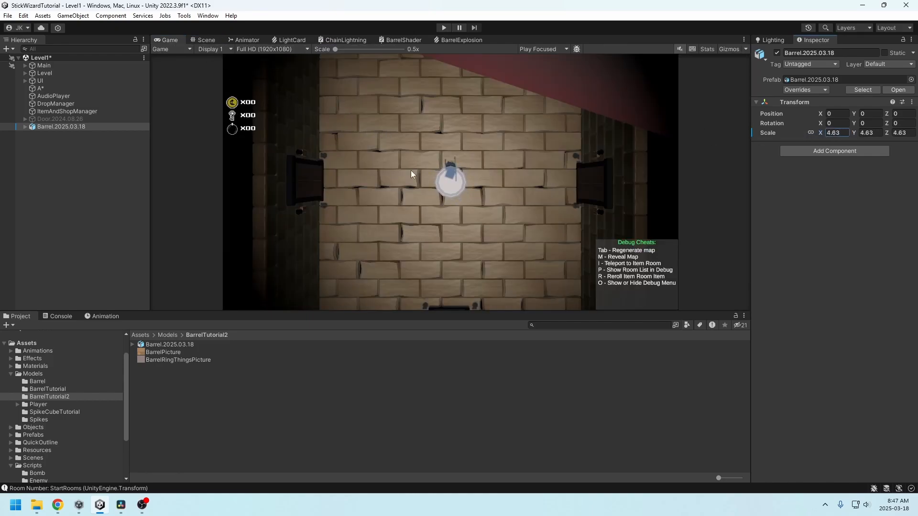
# - In the Scene view, move the barrel near the room's back-left corner at about X -35.4, Y 0.9, Z 37.2
pyautogui.click(206, 40)
pyautogui.moveTo(444, 221); pyautogui.dragTo(438, 21)
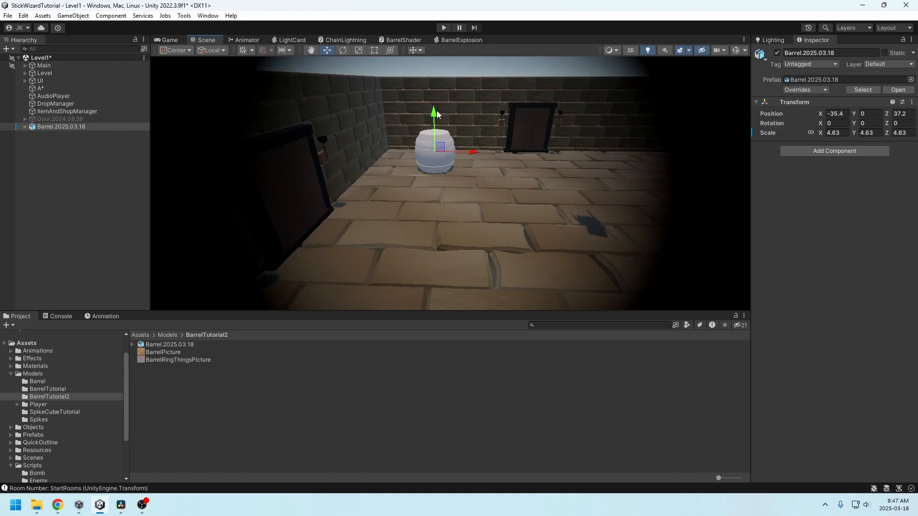
pyautogui.moveTo(437, 114); pyautogui.dragTo(424, 185)
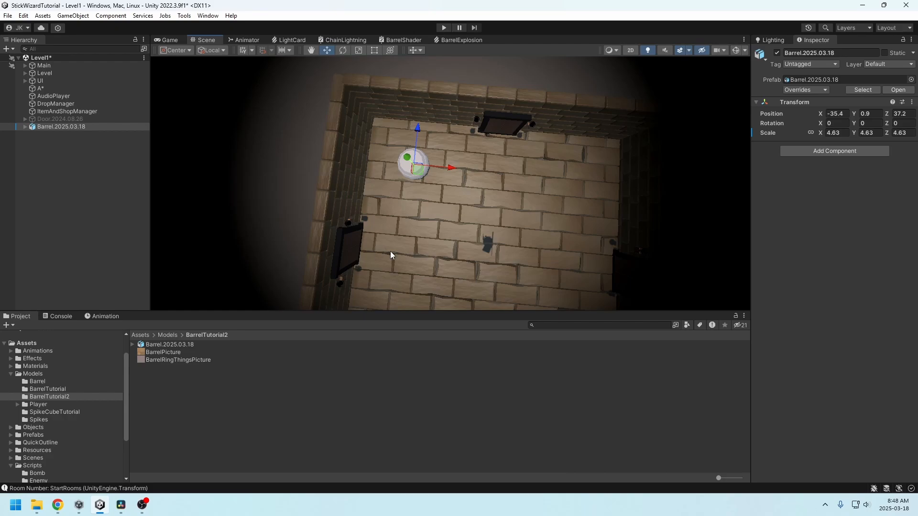
pyautogui.click(511, 237)
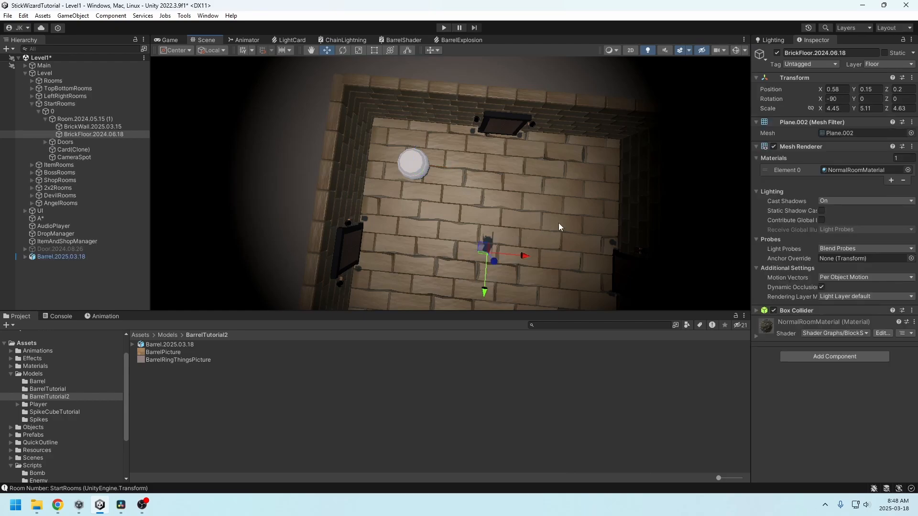
pyautogui.click(396, 175)
pyautogui.keyDown('alt'); pyautogui.moveTo(420, 203); pyautogui.dragTo(446, 208); pyautogui.keyUp('alt')
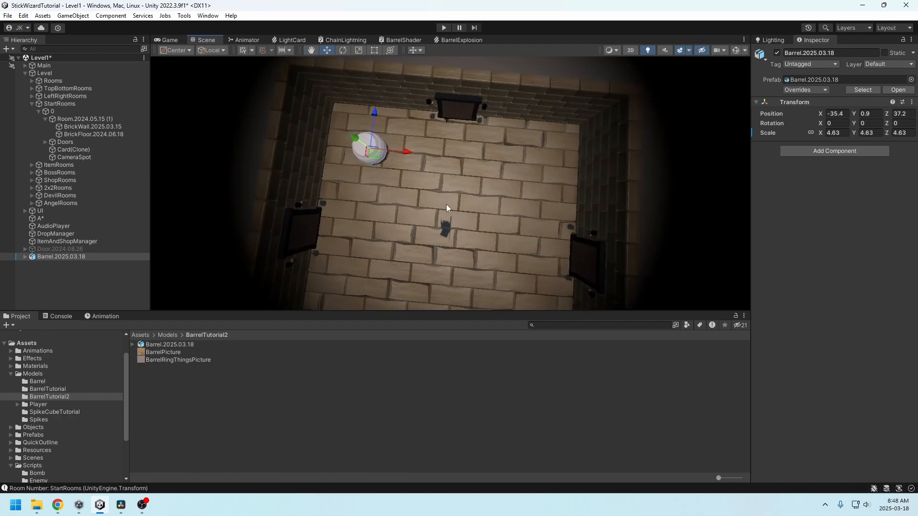
pyautogui.click(185, 381)
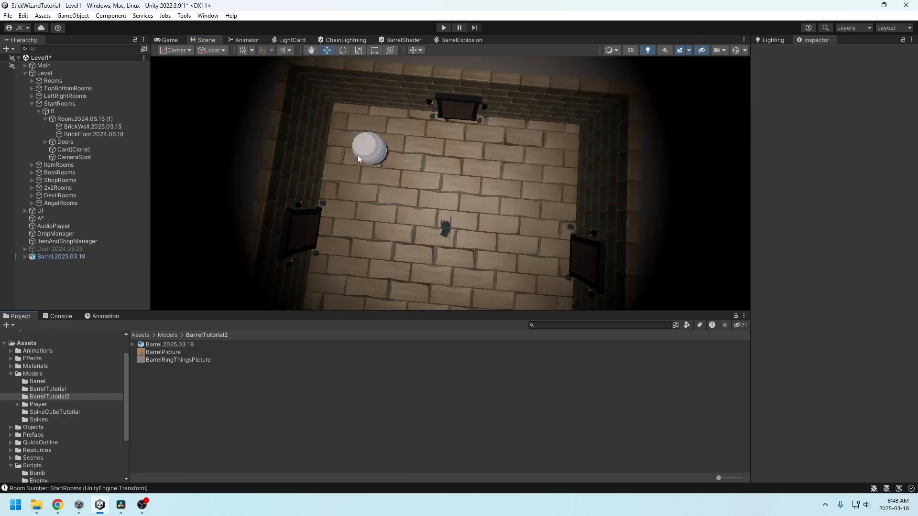
# - Unpack the Barrel.2025.03.18 prefab instance in the Level1 scene hierarchy
pyautogui.keyDown('alt'); pyautogui.moveTo(340, 246); pyautogui.dragTo(424, 168); pyautogui.keyUp('alt')
pyautogui.click(30, 258)
pyautogui.rightClick(47, 257)
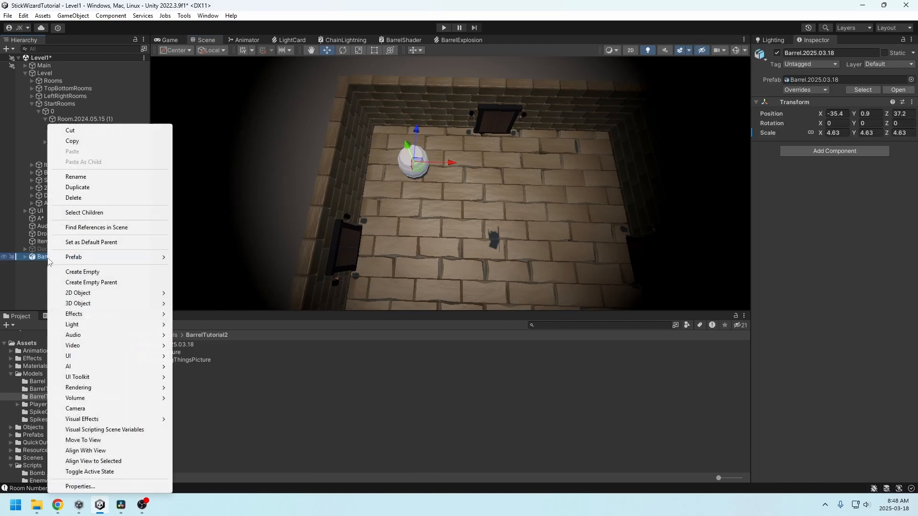
pyautogui.moveTo(88, 260)
pyautogui.click(197, 322)
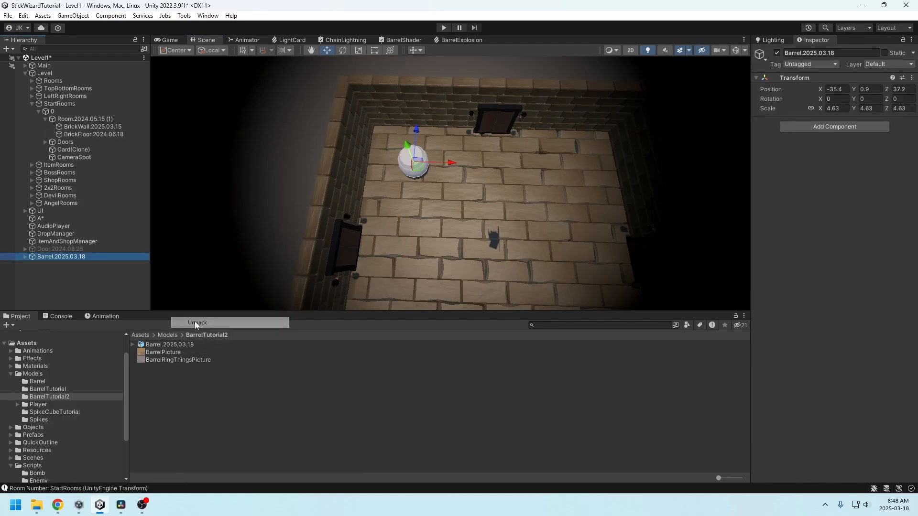
# - Create a material named BarrelMaterial with BarrelPicture as its base map, apply it to the barrel body and check the Game view
pyautogui.rightClick(192, 330)
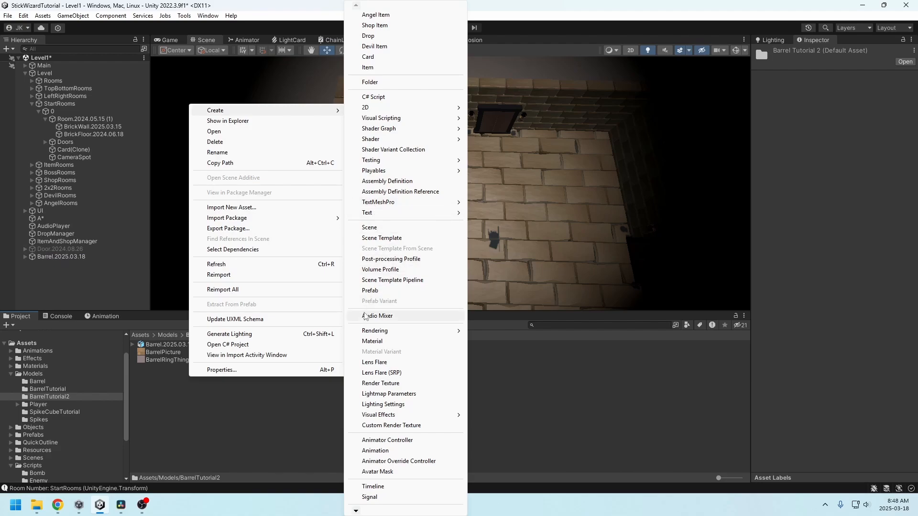
pyautogui.click(373, 341)
pyautogui.write('BarrelMaterial')
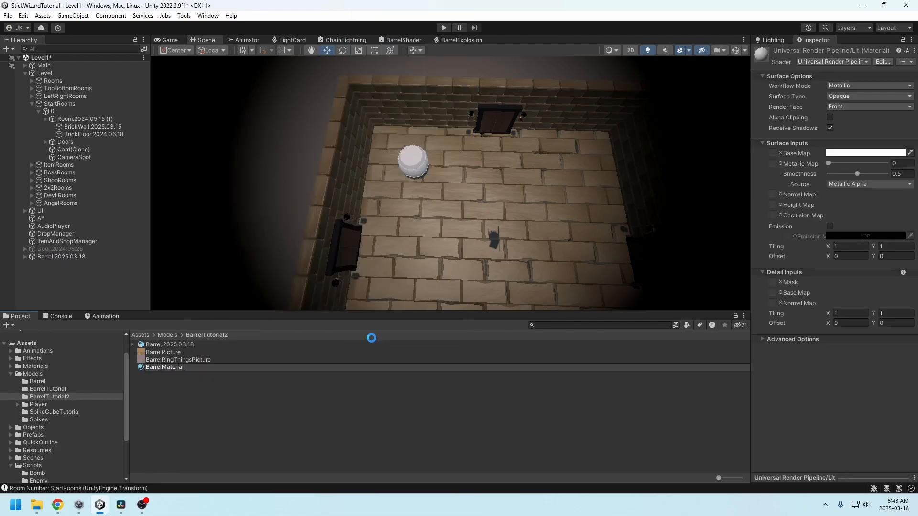
pyautogui.press('Return')
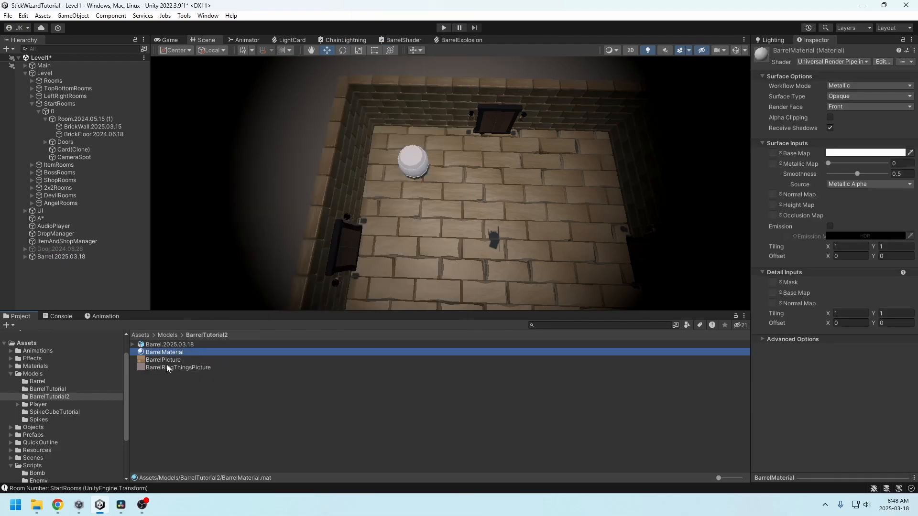
pyautogui.moveTo(163, 359); pyautogui.dragTo(772, 156)
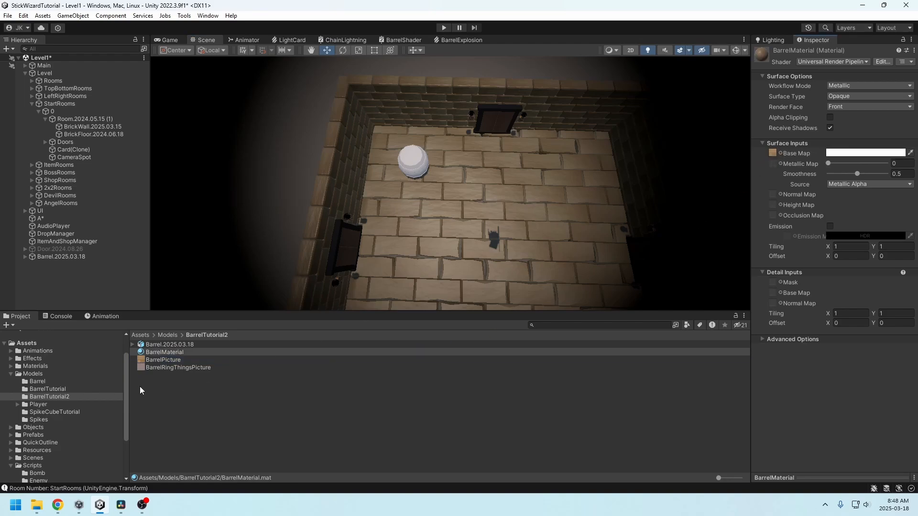
pyautogui.moveTo(163, 351); pyautogui.dragTo(421, 239)
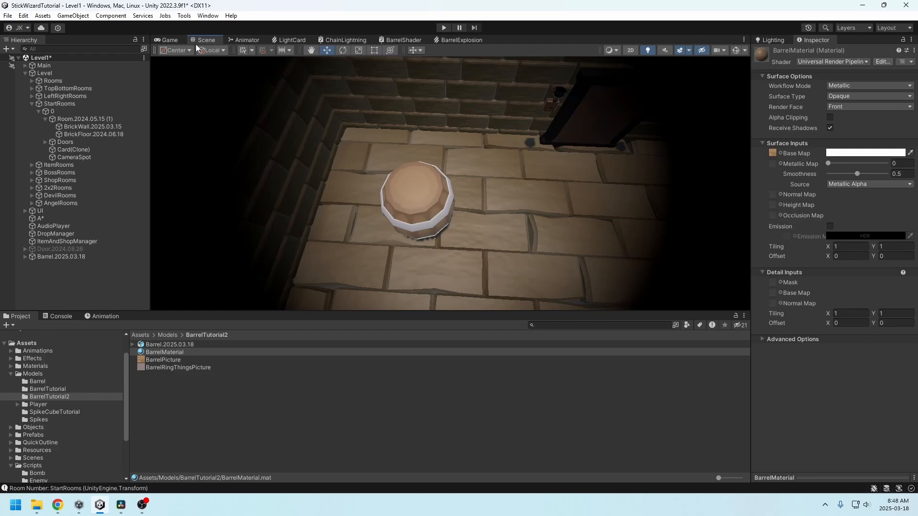
pyautogui.click(168, 40)
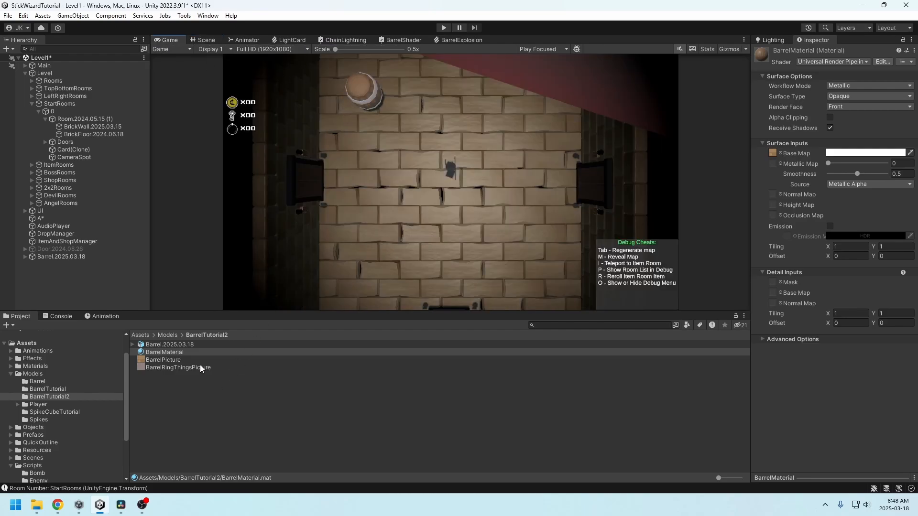
# - Create a material named BarrelMetal with BarrelRingThingsPicture as its base map and assign it to the BarrelRingThings object
pyautogui.rightClick(177, 376)
pyautogui.moveTo(212, 115)
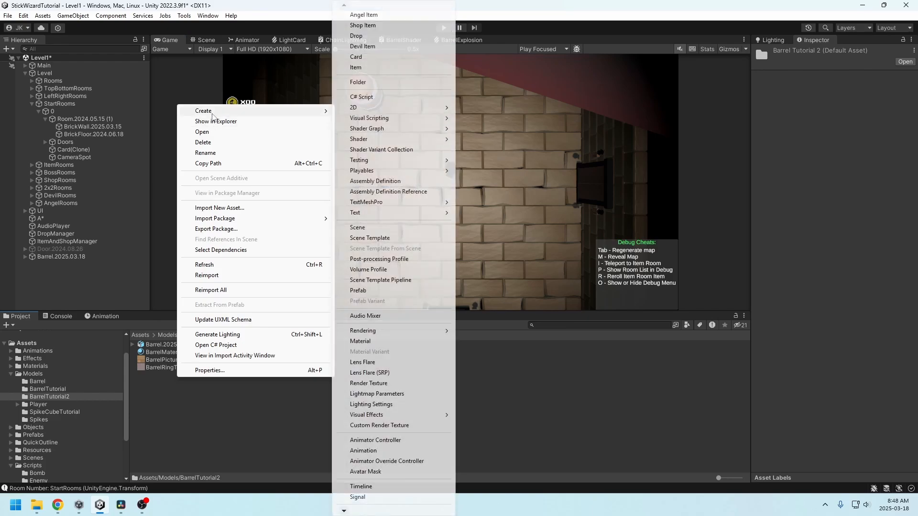
pyautogui.click(365, 341)
pyautogui.write('B')
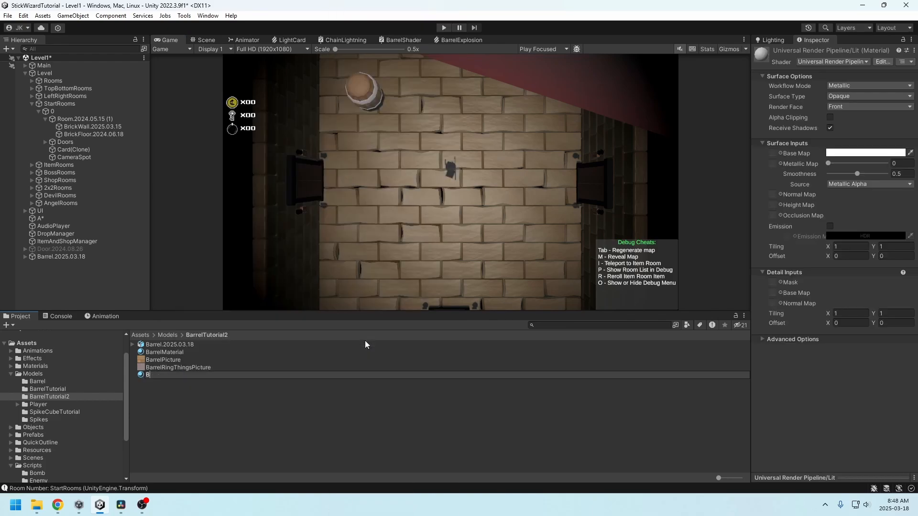
pyautogui.write('arrelMetal')
pyautogui.press('Return')
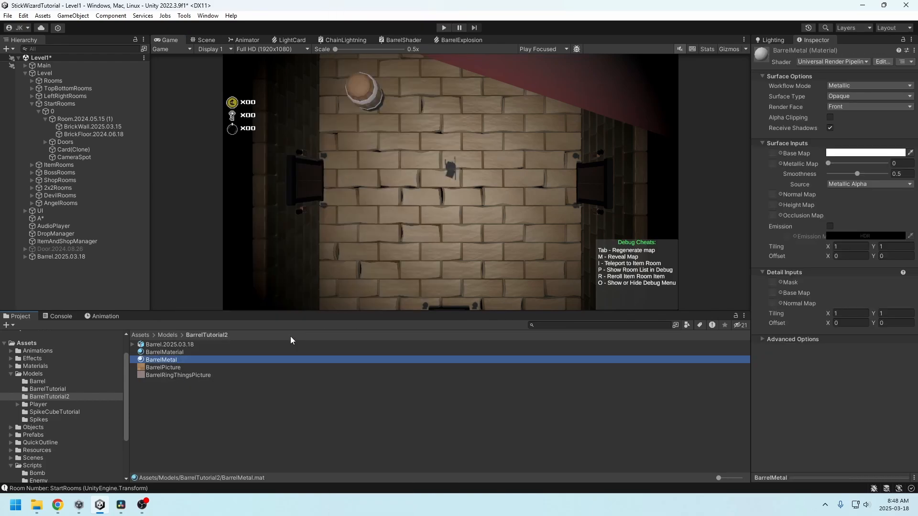
pyautogui.moveTo(191, 377); pyautogui.dragTo(775, 159)
pyautogui.moveTo(163, 362); pyautogui.dragTo(61, 272)
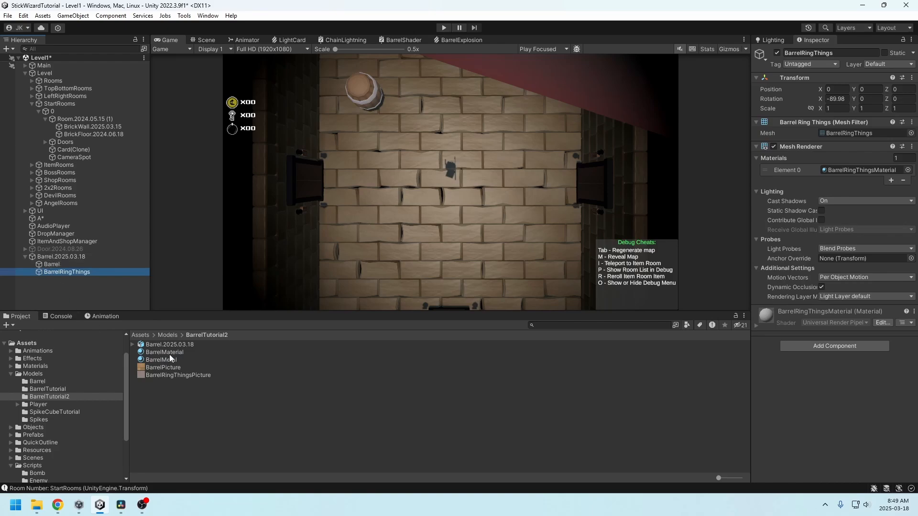
pyautogui.moveTo(164, 359); pyautogui.dragTo(844, 170)
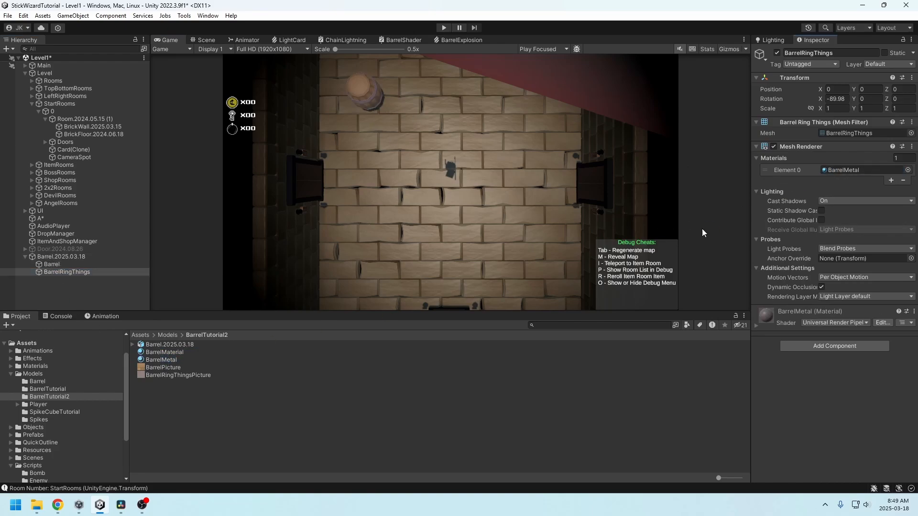
# - Set the BarrelMetal material's metallic value to about 0.694 and smoothness to about 0.559, and inspect the barrel up close in the Scene view
pyautogui.click(336, 359)
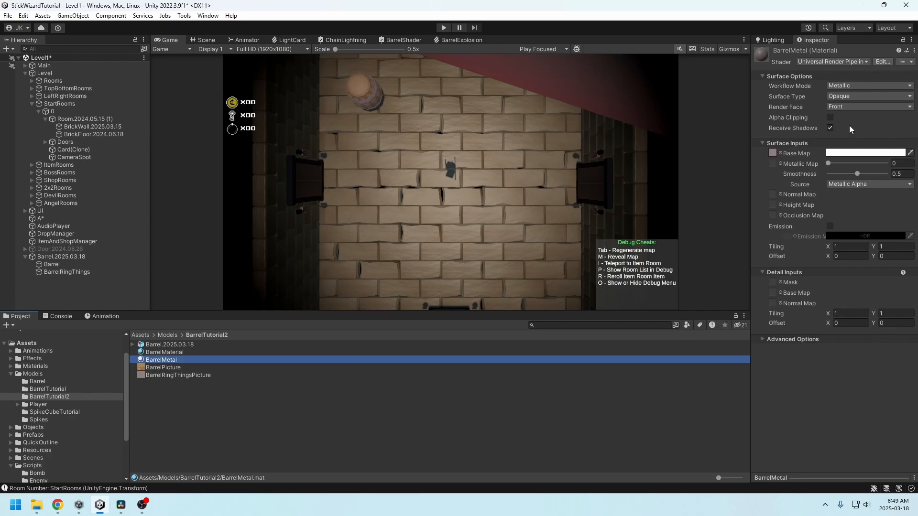
pyautogui.moveTo(866, 166)
pyautogui.mouseDown()
pyautogui.moveTo(859, 175)
pyautogui.moveTo(873, 176)
pyautogui.moveTo(859, 174)
pyautogui.mouseUp()
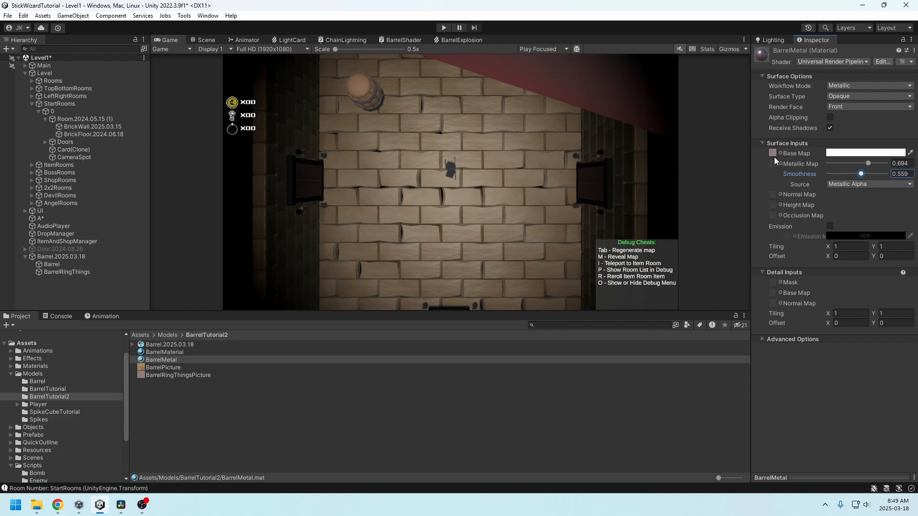
pyautogui.click(204, 40)
pyautogui.scroll(-4, 435, 161)
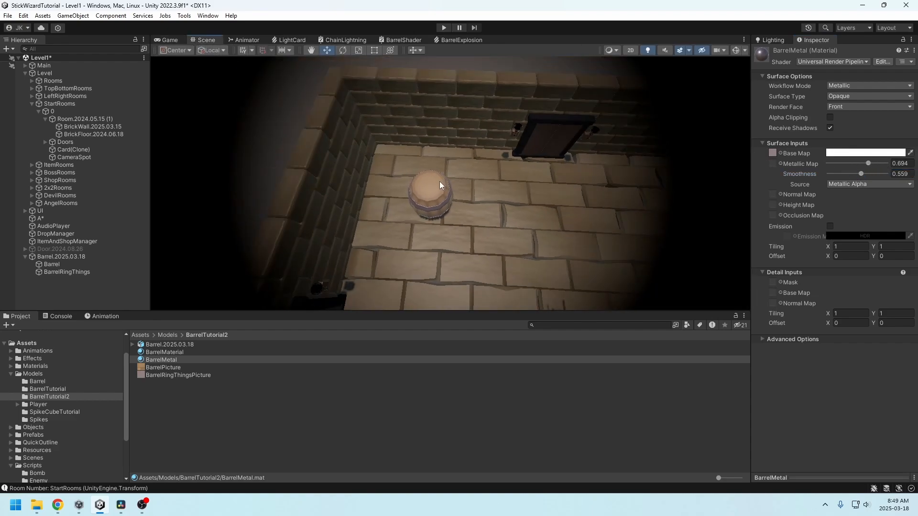
pyautogui.keyDown('alt'); pyautogui.moveTo(440, 182); pyautogui.dragTo(451, 132); pyautogui.keyUp('alt')
pyautogui.scroll(5, 439, 157)
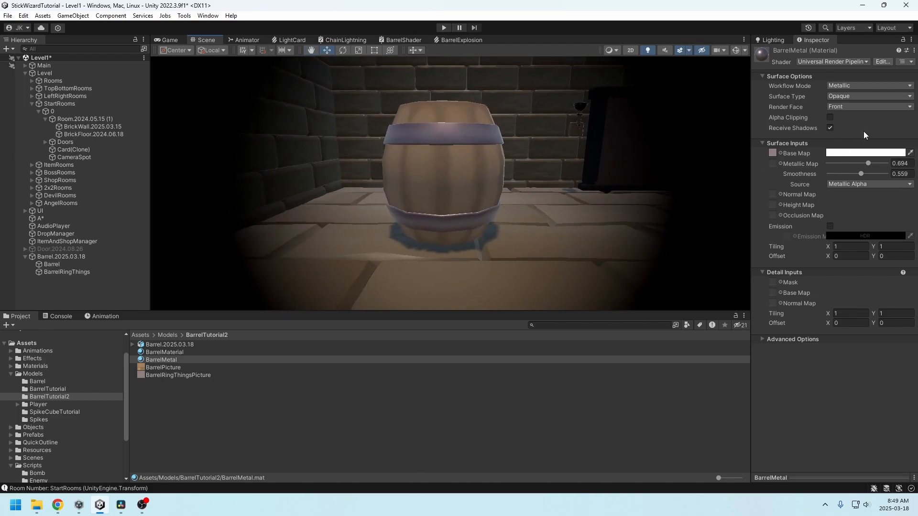
# - Try black (000000) as the base map colour of the BarrelMetal material
pyautogui.click(862, 154)
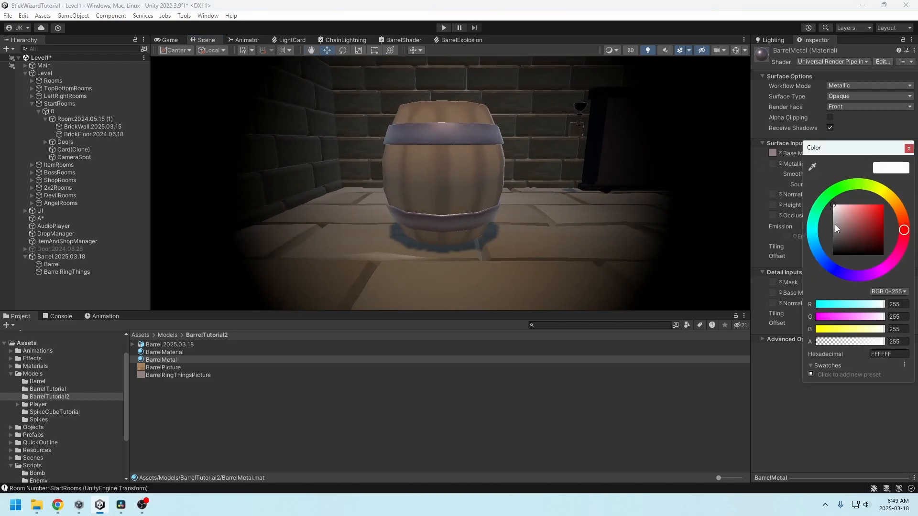
pyautogui.moveTo(835, 224); pyautogui.dragTo(827, 257)
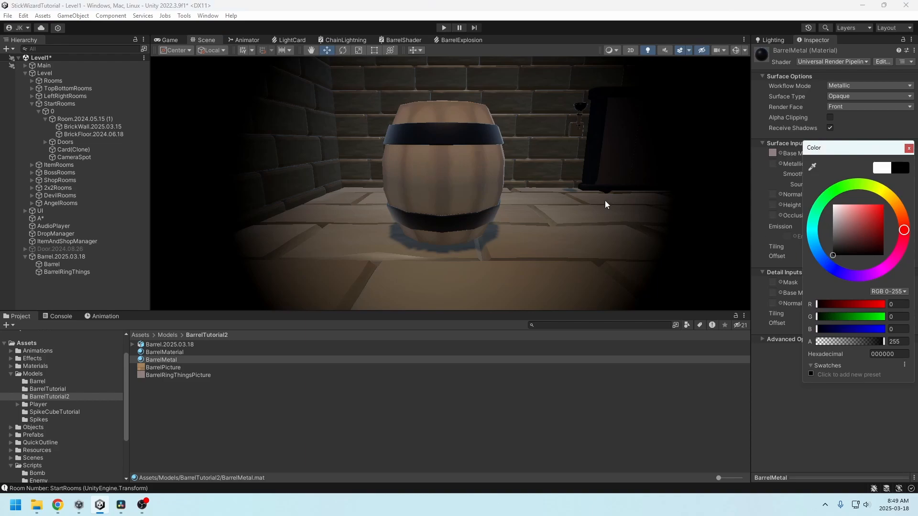
pyautogui.keyDown('alt'); pyautogui.moveTo(577, 165); pyautogui.dragTo(555, 251); pyautogui.keyUp('alt')
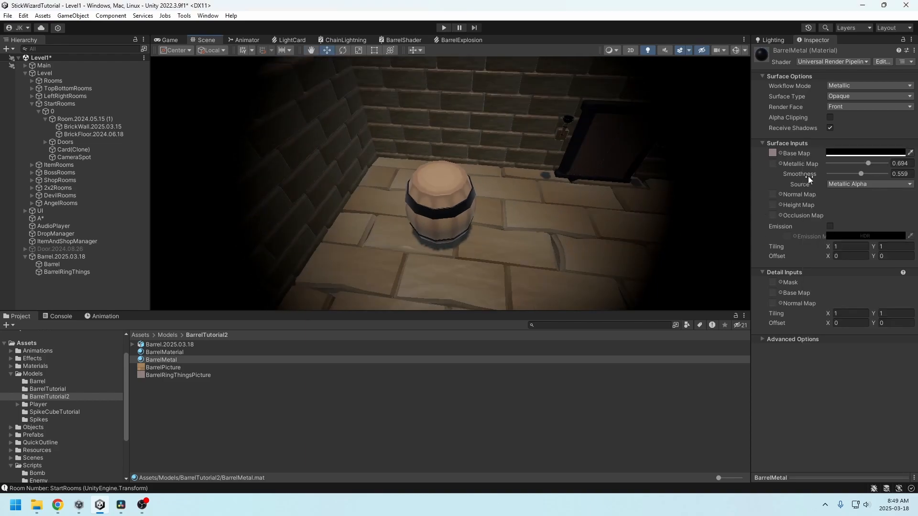
# - Tint the BarrelMetal base map light grey and check the barrel in the Scene and Game views
pyautogui.click(832, 153)
pyautogui.moveTo(836, 244); pyautogui.dragTo(828, 217)
pyautogui.keyDown('alt'); pyautogui.moveTo(538, 203); pyautogui.dragTo(512, 231); pyautogui.keyUp('alt')
pyautogui.click(164, 41)
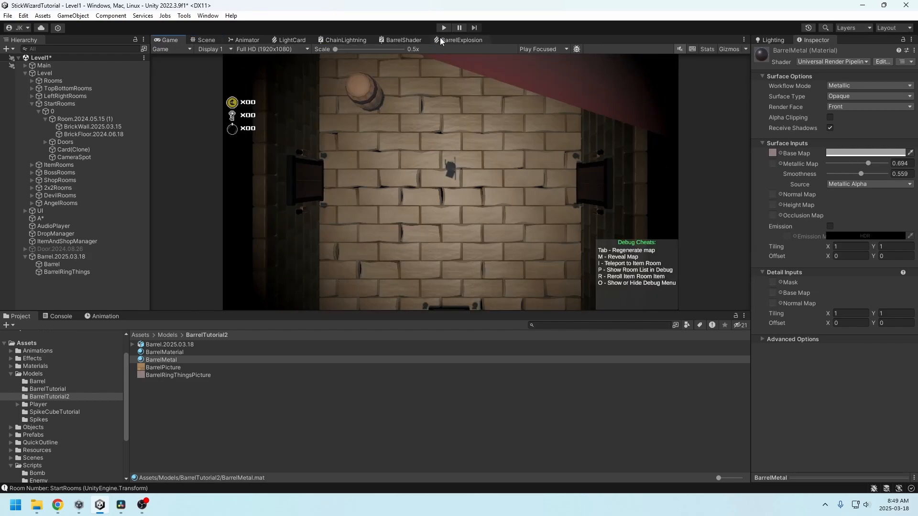
# - Run the level and walk the player around the barrel to examine how it looks and behaves in the game
pyautogui.click(444, 28)
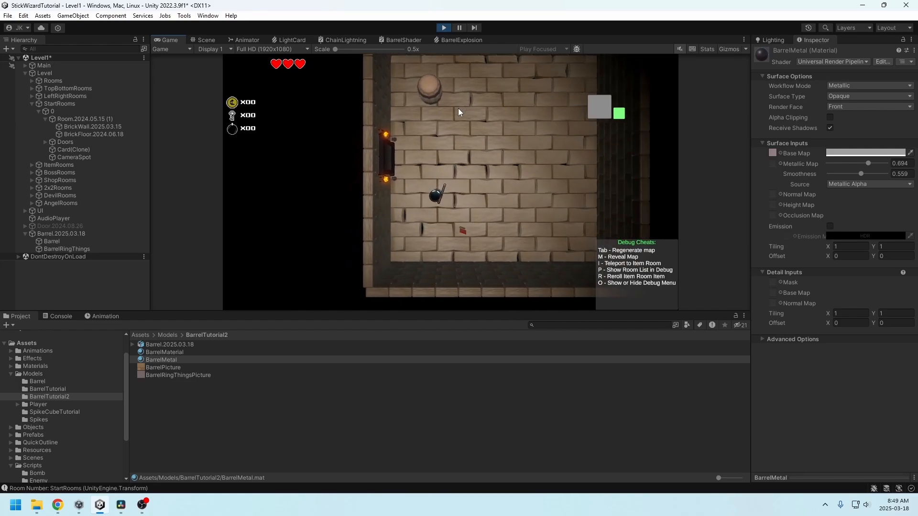
pyautogui.press('w')
pyautogui.press('d')
pyautogui.press('w')
pyautogui.press('a')
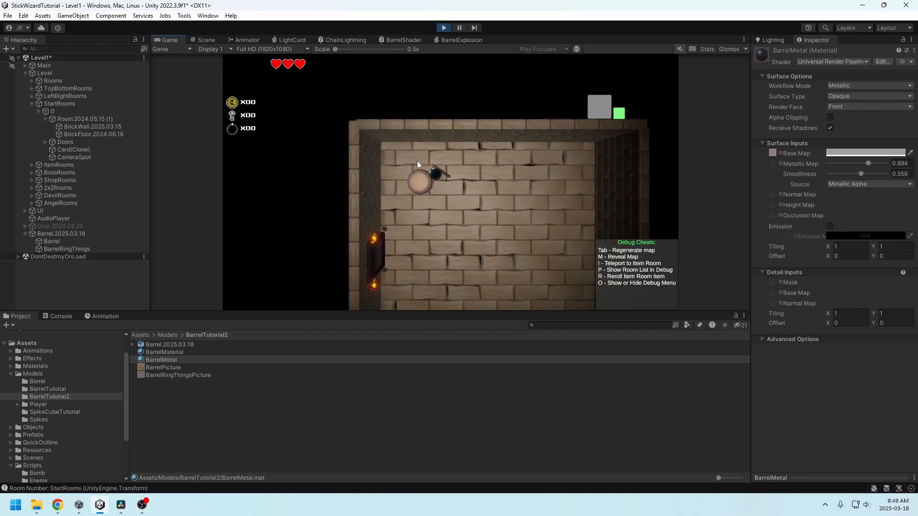
pyautogui.press('s')
pyautogui.press('d')
pyautogui.press('d')
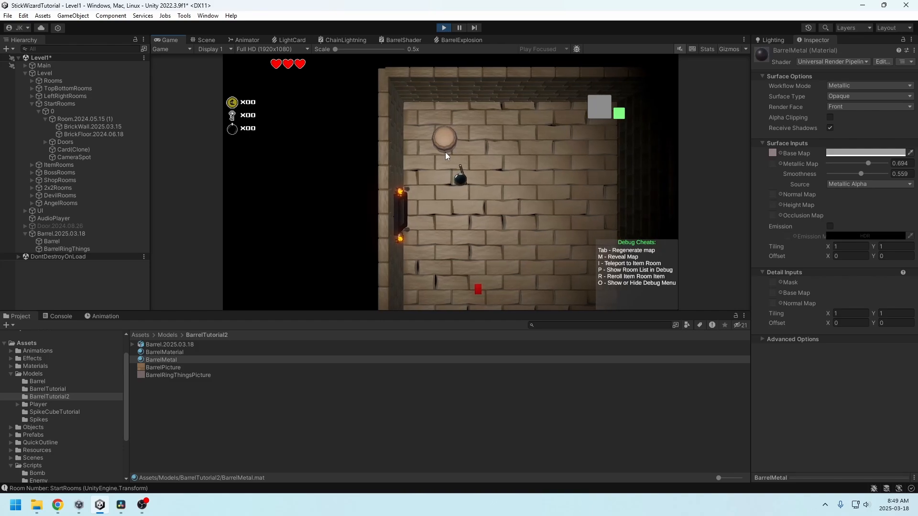
pyautogui.press('w')
pyautogui.press('s')
pyautogui.press('a')
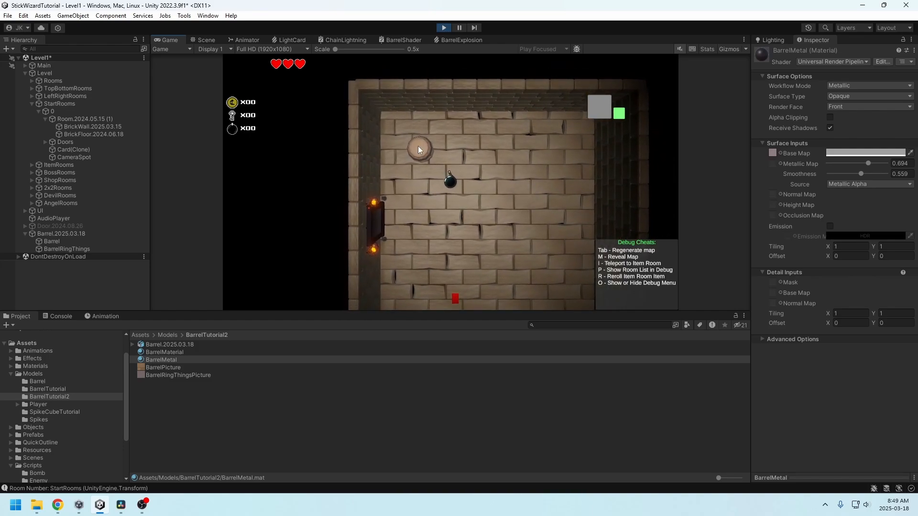
pyautogui.press('w')
pyautogui.press('a')
pyautogui.press('s')
pyautogui.press('d')
pyautogui.press('s')
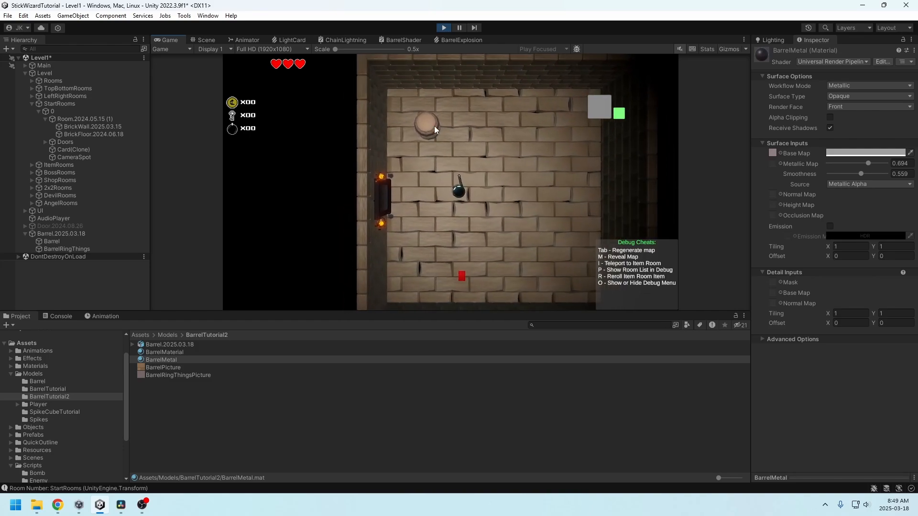
pyautogui.press('w')
pyautogui.press('d')
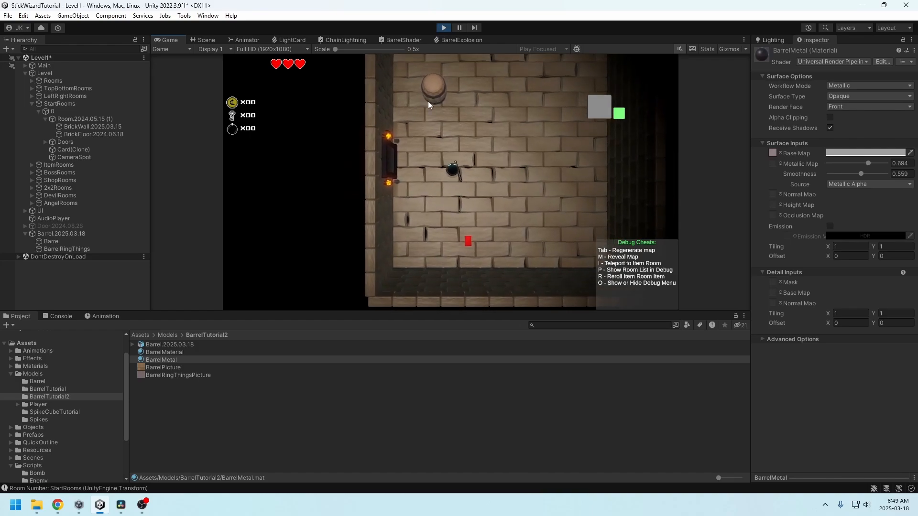
pyautogui.press('d')
pyautogui.press('s')
pyautogui.press('s')
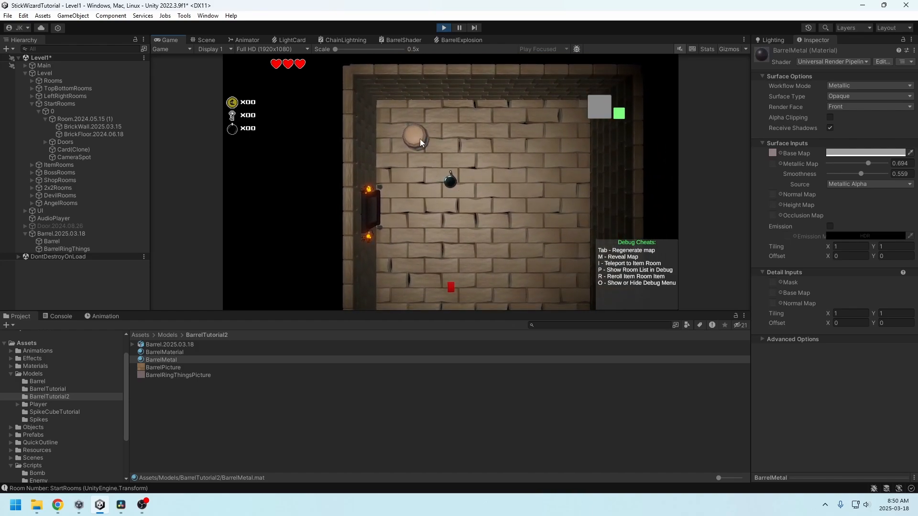
pyautogui.press('w')
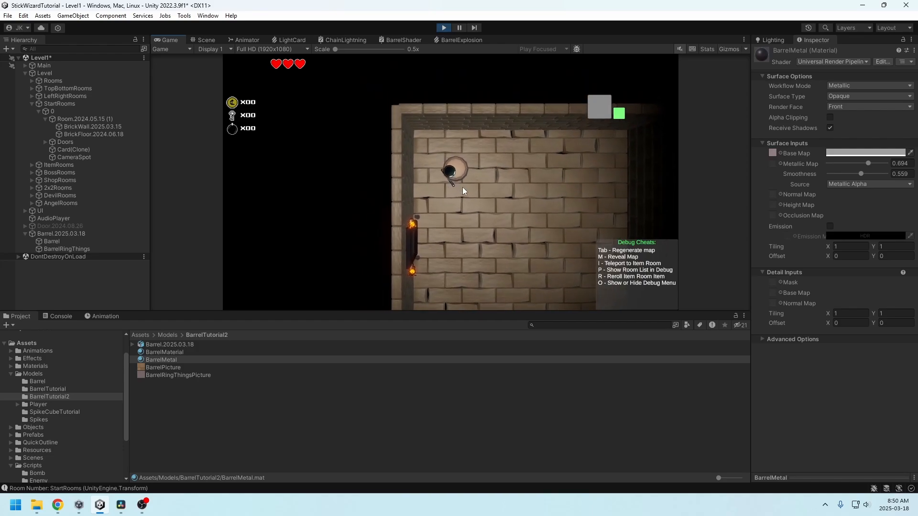
pyautogui.press('s')
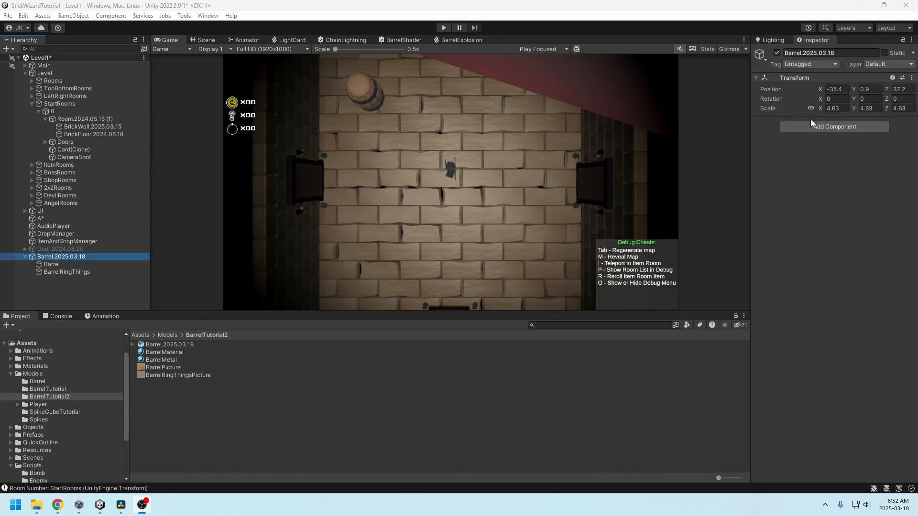
# - Add a Capsule Collider component to the Barrel.2025.03.18 object
pyautogui.click(822, 127)
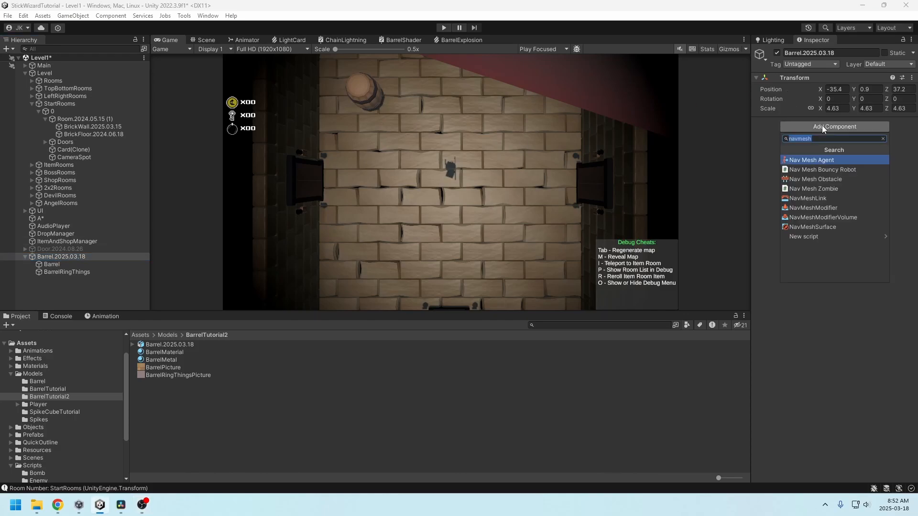
pyautogui.write('colli')
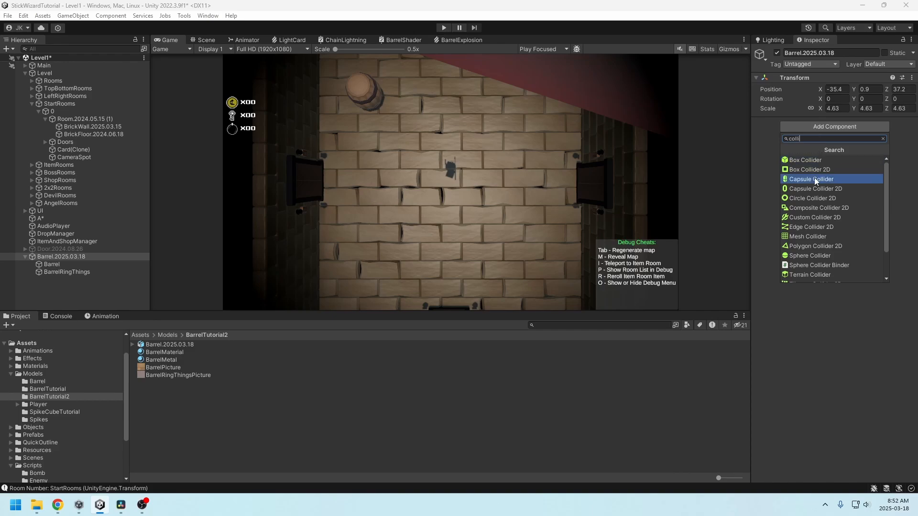
pyautogui.click(814, 179)
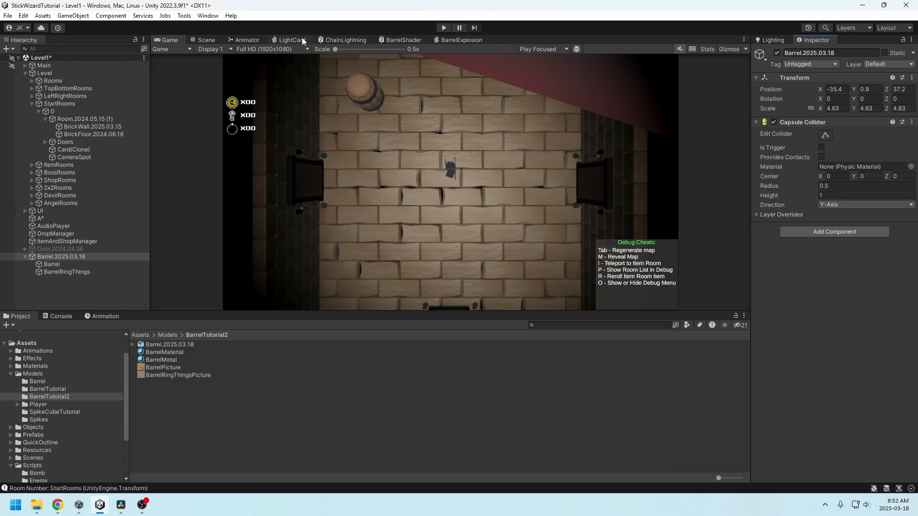
# - Turn on collider editing for the barrel in the Scene view and set the Capsule Collider's radius to 1.41
pyautogui.click(207, 40)
pyautogui.click(825, 135)
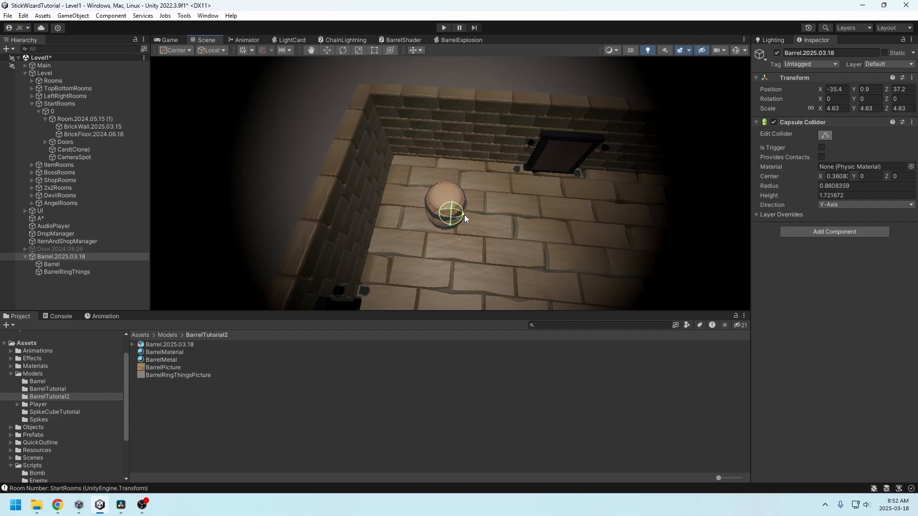
pyautogui.moveTo(527, 174); pyautogui.dragTo(526, 155, button='middle')
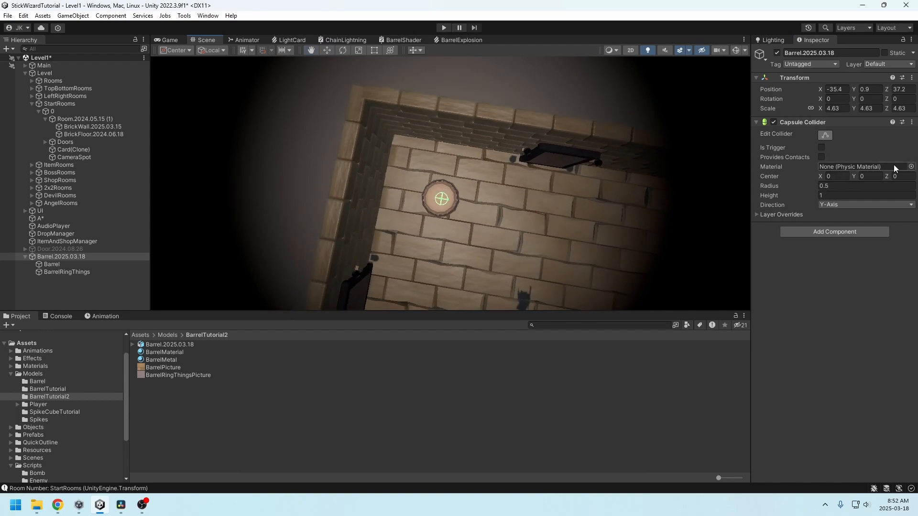
pyautogui.click(770, 186)
pyautogui.moveTo(769, 186); pyautogui.dragTo(790, 190)
# - Fit the capsule collider vertically around the barrel, with a height of about 3.85 and a centre Y of about 1.62
pyautogui.keyDown('alt'); pyautogui.moveTo(576, 198); pyautogui.dragTo(500, 196); pyautogui.keyUp('alt')
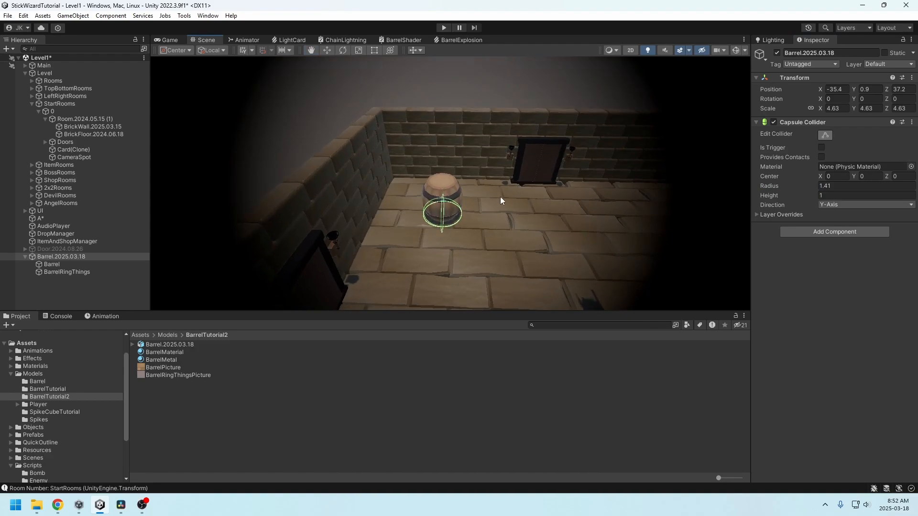
pyautogui.moveTo(442, 204)
pyautogui.mouseDown()
pyautogui.moveTo(443, 173)
pyautogui.moveTo(476, 214)
pyautogui.moveTo(445, 219)
pyautogui.mouseUp()
pyautogui.keyDown('alt'); pyautogui.moveTo(369, 135); pyautogui.dragTo(449, 197); pyautogui.keyUp('alt')
pyautogui.scroll(3, 449, 225)
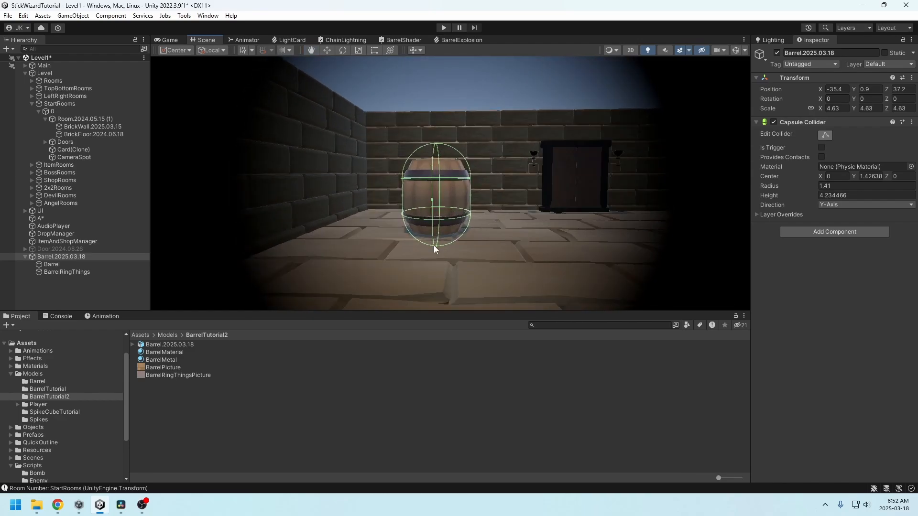
pyautogui.moveTo(434, 245); pyautogui.dragTo(435, 236)
pyautogui.keyDown('alt'); pyautogui.moveTo(446, 235); pyautogui.dragTo(484, 229); pyautogui.keyUp('alt')
pyautogui.moveTo(484, 229); pyautogui.dragTo(516, 204, button='middle')
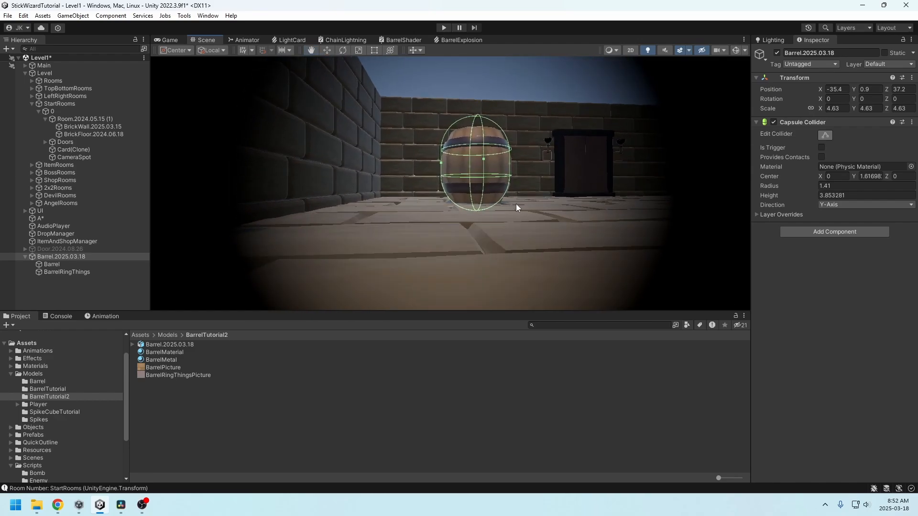
# - Examine the fitted collider around the barrel from several angles, deselect the barrel and view it in the room
pyautogui.keyDown('alt'); pyautogui.moveTo(515, 203); pyautogui.dragTo(508, 250); pyautogui.keyUp('alt')
pyautogui.scroll(-3, 503, 237)
pyautogui.moveTo(508, 249); pyautogui.dragTo(453, 244, button='middle')
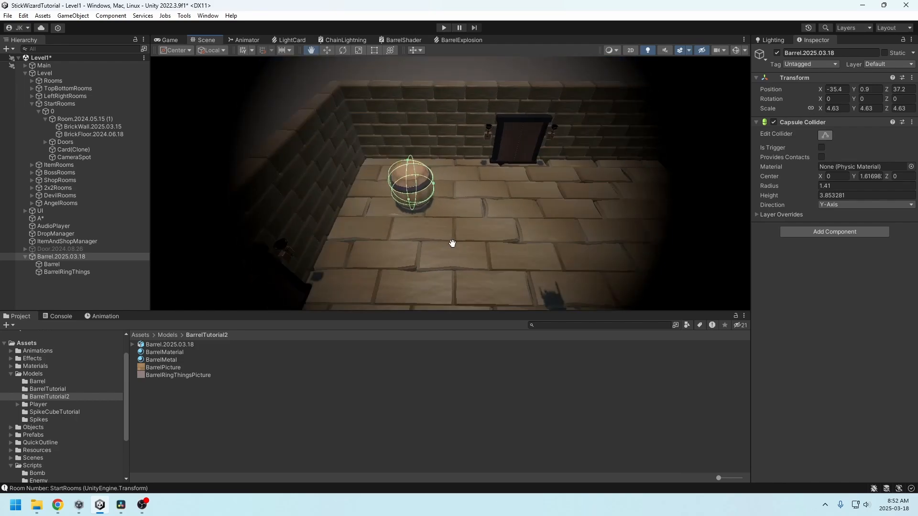
pyautogui.keyDown('alt'); pyautogui.moveTo(452, 244); pyautogui.dragTo(507, 266); pyautogui.keyUp('alt')
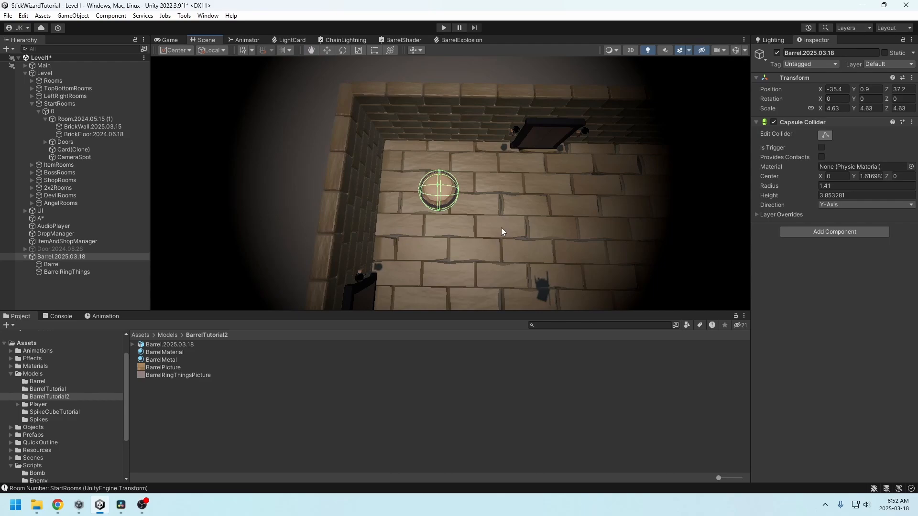
pyautogui.keyDown('alt'); pyautogui.moveTo(581, 242); pyautogui.dragTo(569, 228); pyautogui.keyUp('alt')
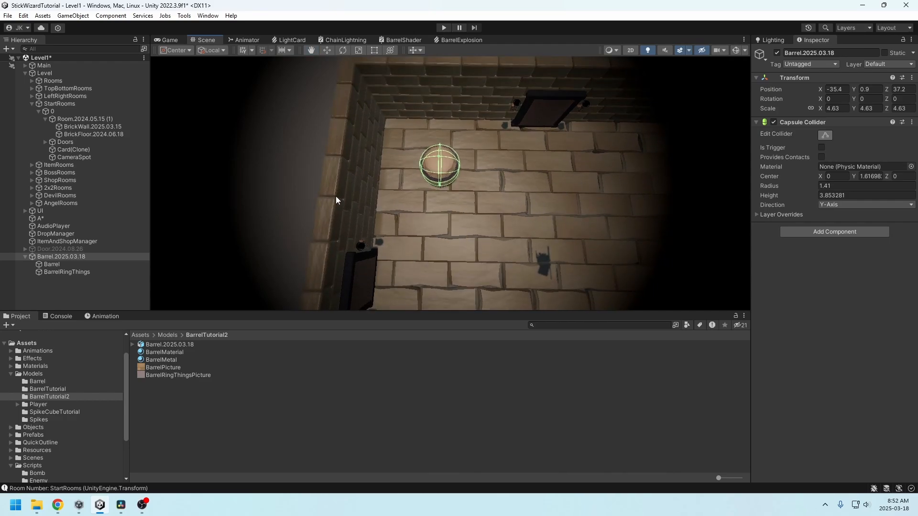
pyautogui.click(273, 147)
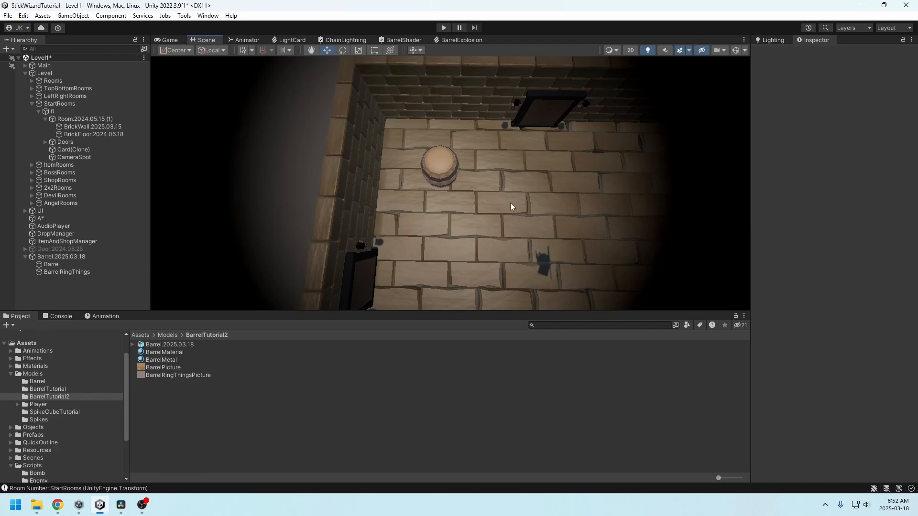
pyautogui.keyDown('alt'); pyautogui.moveTo(509, 202); pyautogui.dragTo(417, 190); pyautogui.keyUp('alt')
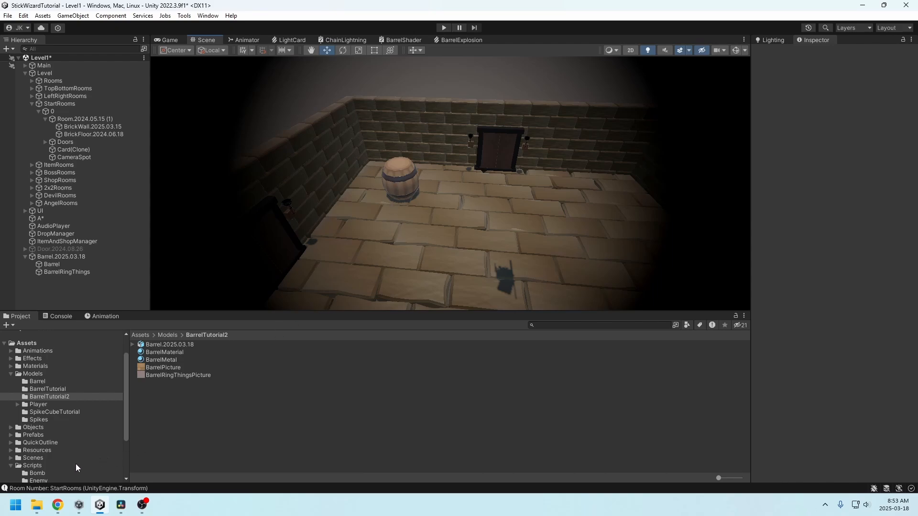
# - Launch Krita and open the recent image brl.kra
pyautogui.click(16, 506)
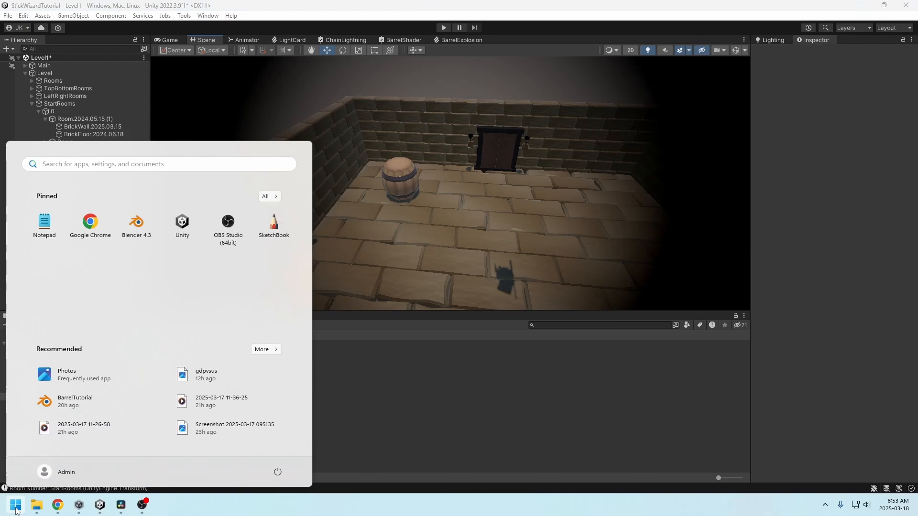
pyautogui.write('krita (x64')
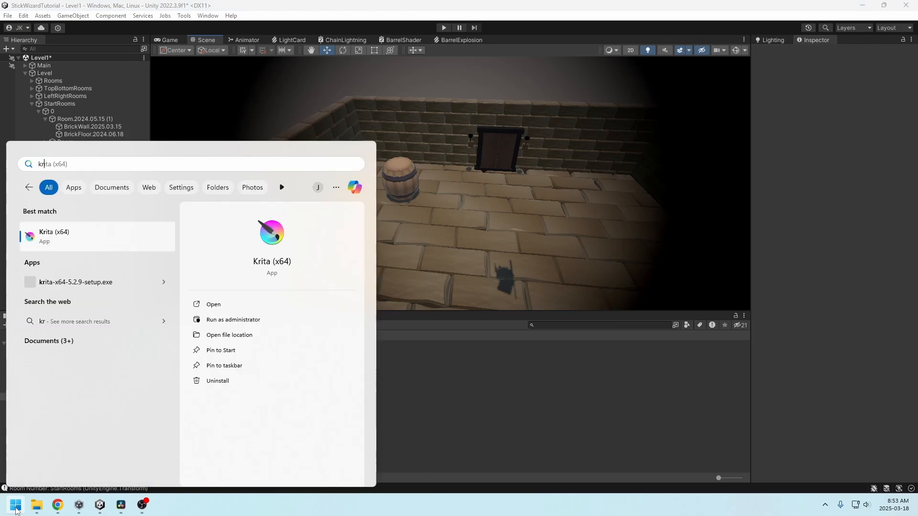
pyautogui.click(60, 250)
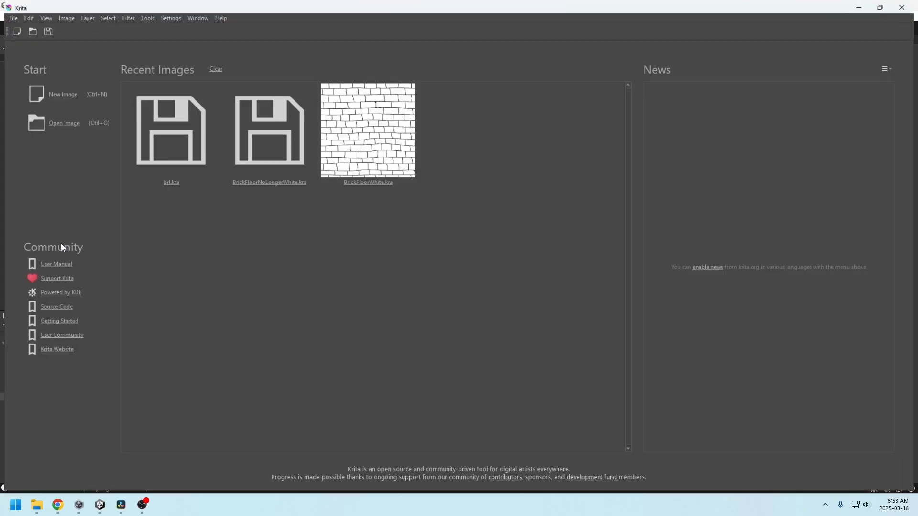
pyautogui.click(182, 125)
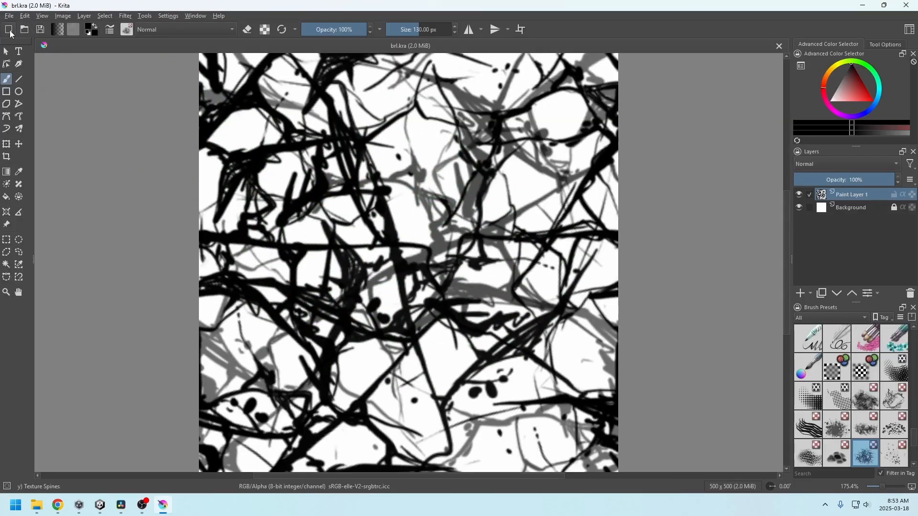
# - Create a new 500 by 500 px document at 300 pixels/inch and turn on Wrap Around Mode
pyautogui.click(9, 31)
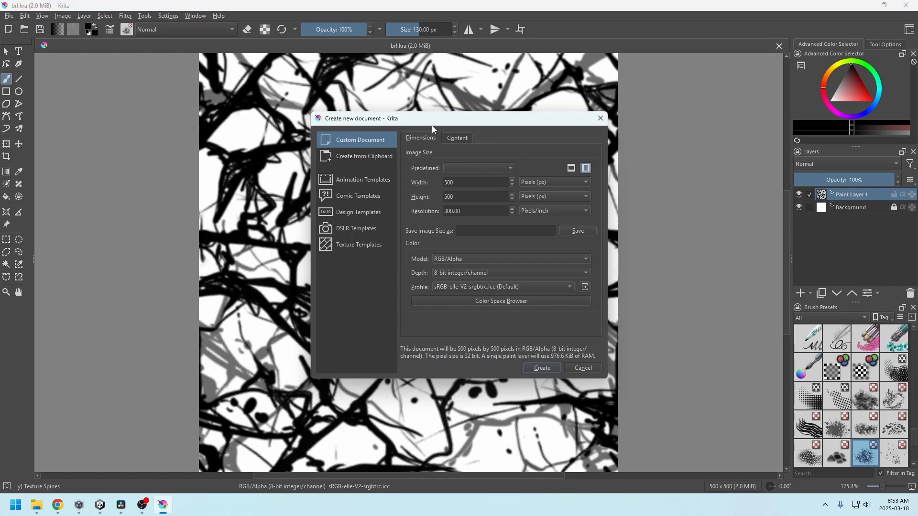
pyautogui.moveTo(432, 126); pyautogui.dragTo(351, 105)
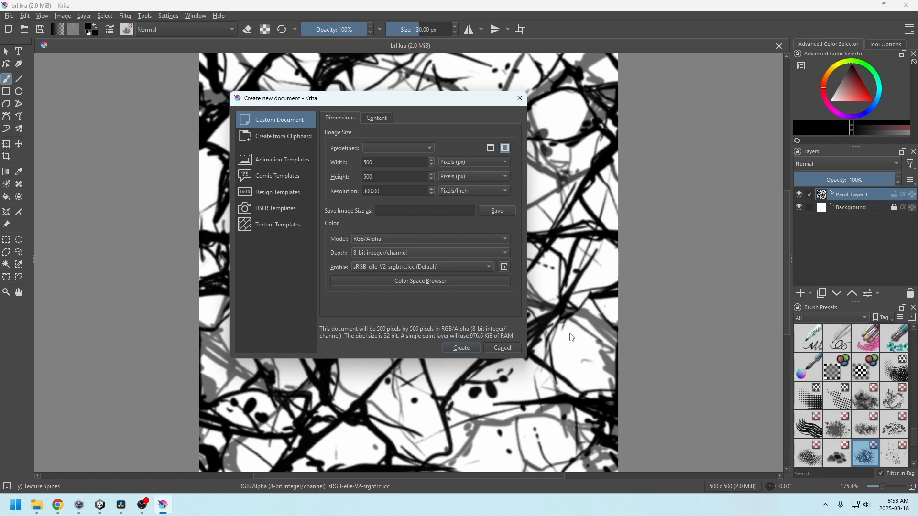
pyautogui.click(460, 348)
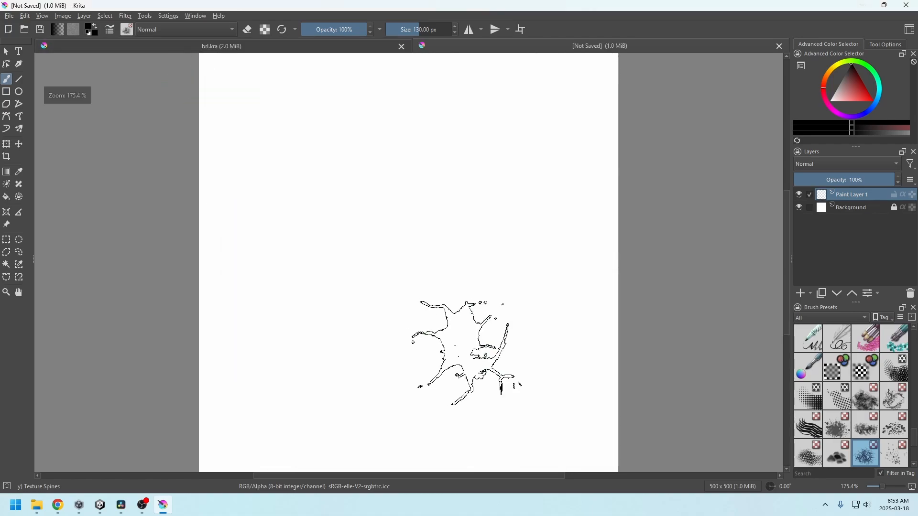
pyautogui.click(42, 18)
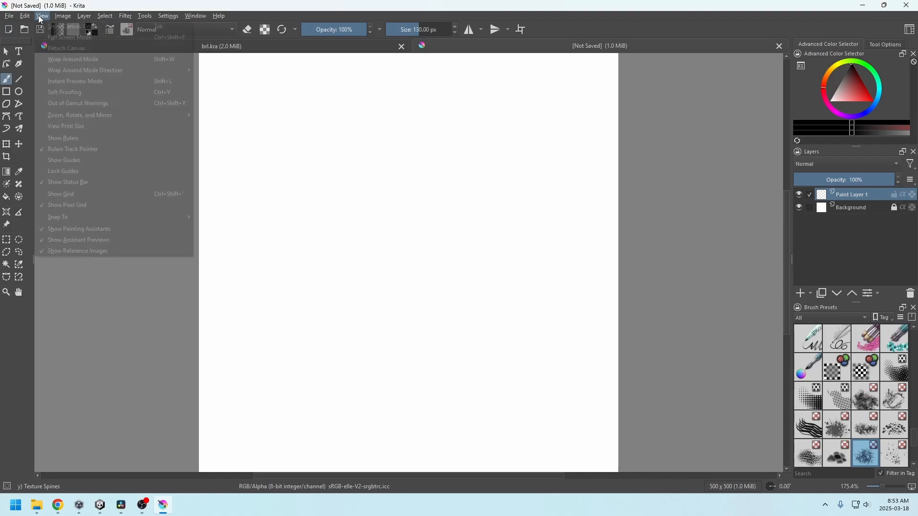
pyautogui.click(67, 61)
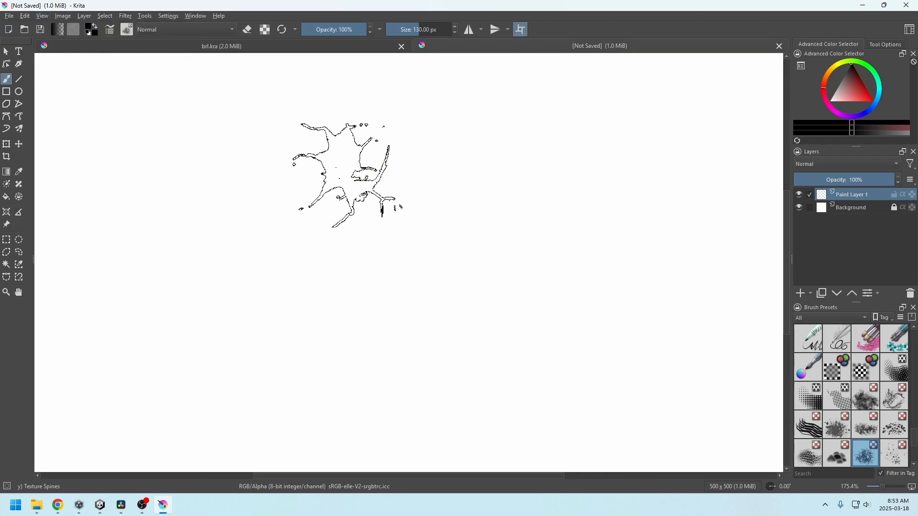
# - Try painting the canvas with the Texture Spines brush at 130 px, and undo the strokes
pyautogui.moveTo(123, 126)
pyautogui.mouseDown()
pyautogui.moveTo(175, 160)
pyautogui.moveTo(471, 243)
pyautogui.moveTo(256, 359)
pyautogui.moveTo(526, 431)
pyautogui.moveTo(617, 373)
pyautogui.mouseUp()
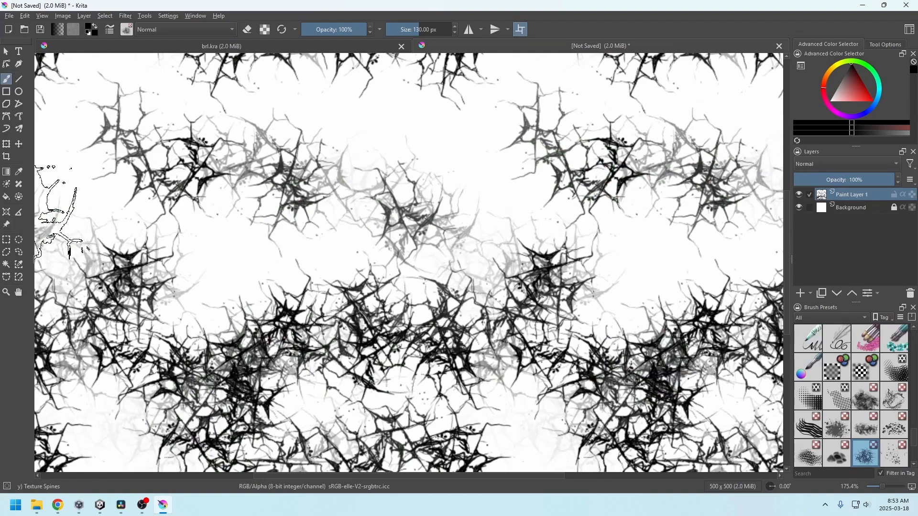
pyautogui.hotkey('ctrl', 'z')
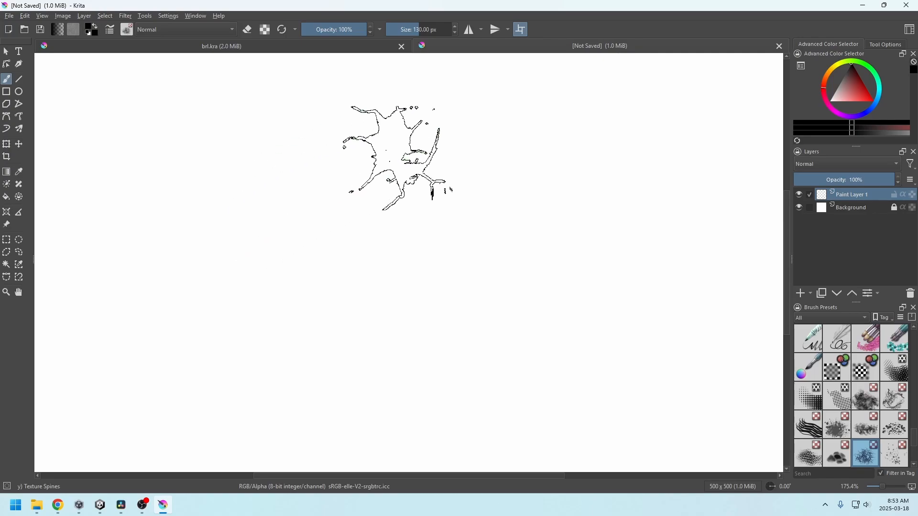
# - Set the brush size to about 366 px and paint Texture Spines cracks across the wrapped canvas
pyautogui.moveTo(421, 30); pyautogui.dragTo(434, 32)
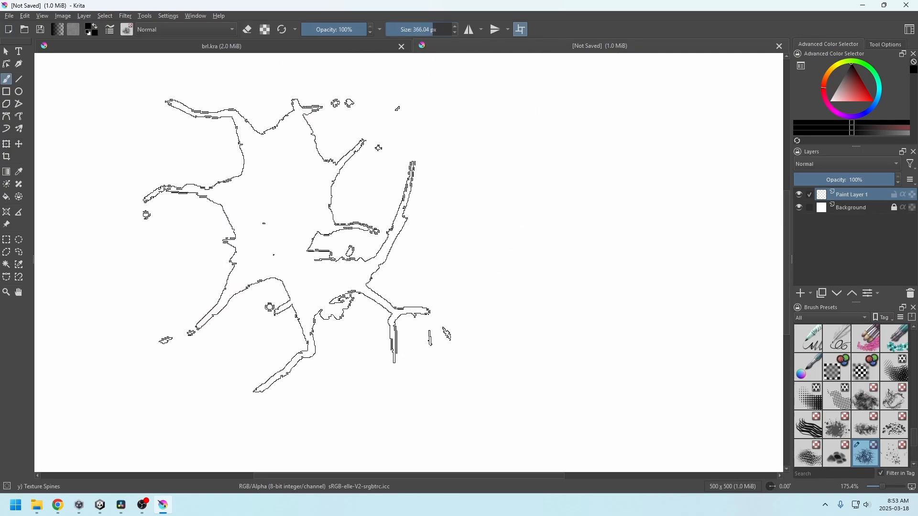
pyautogui.moveTo(194, 227)
pyautogui.mouseDown()
pyautogui.moveTo(382, 191)
pyautogui.moveTo(382, 344)
pyautogui.moveTo(439, 198)
pyautogui.moveTo(379, 256)
pyautogui.moveTo(225, 133)
pyautogui.moveTo(184, 368)
pyautogui.moveTo(194, 406)
pyautogui.moveTo(176, 438)
pyautogui.moveTo(389, 449)
pyautogui.moveTo(394, 424)
pyautogui.mouseUp()
pyautogui.moveTo(409, 385)
pyautogui.mouseDown()
pyautogui.moveTo(270, 382)
pyautogui.moveTo(746, 387)
pyautogui.moveTo(647, 389)
pyautogui.mouseUp()
# - Undo the most recent crack strokes to thin out the pattern, keeping the first ones
pyautogui.hotkey('ctrl', 'z')
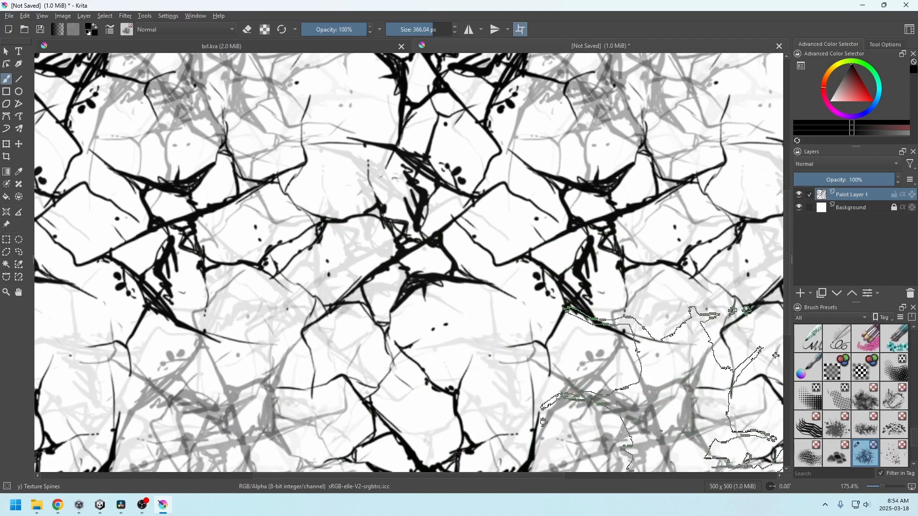
pyautogui.hotkey('ctrl', 'z')
pyautogui.hotkey('ctrl', 'z')
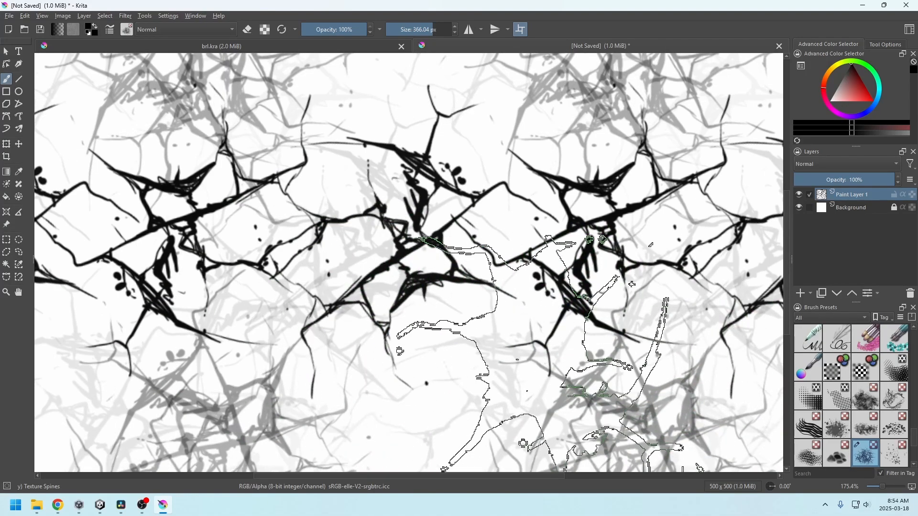
pyautogui.hotkey('ctrl', 'z')
pyautogui.hotkey('ctrl', 'z')
pyautogui.hotkey('ctrl', 'z')
pyautogui.hotkey('ctrl', 'z')
pyautogui.hotkey('ctrl', 'z')
pyautogui.hotkey('ctrl', 'z')
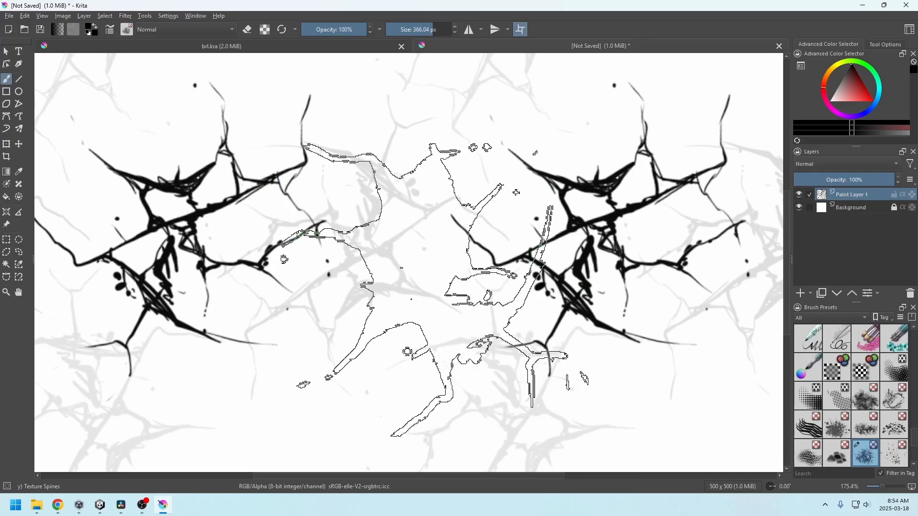
# - Stamp more Texture Spines cracks into the empty areas so they cover the tiling canvas
pyautogui.click(325, 401)
pyautogui.click(363, 363)
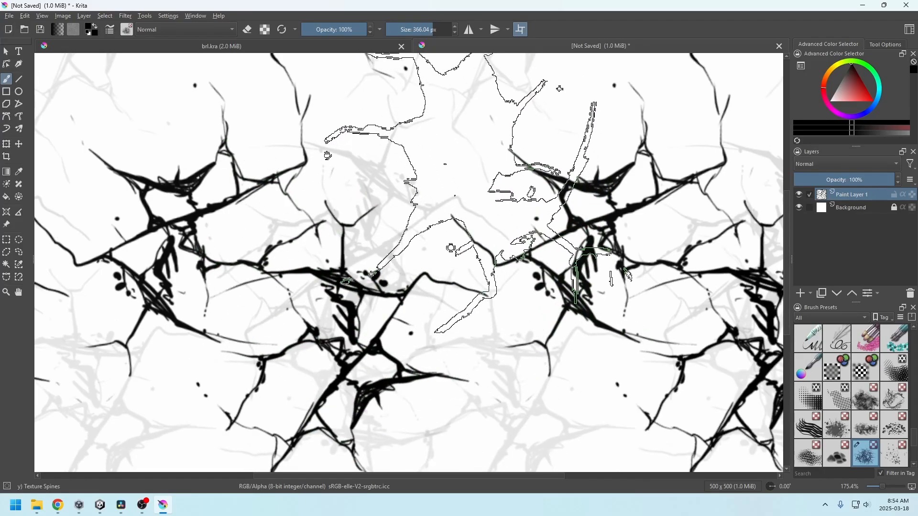
pyautogui.click(445, 138)
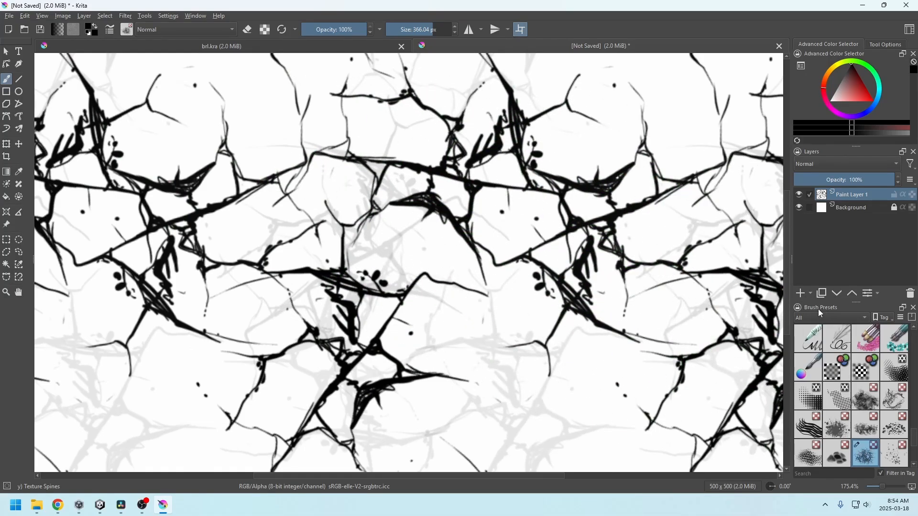
# - Browse the brush presets and check the name of the Texture Spines brush
pyautogui.scroll(10, 835, 398)
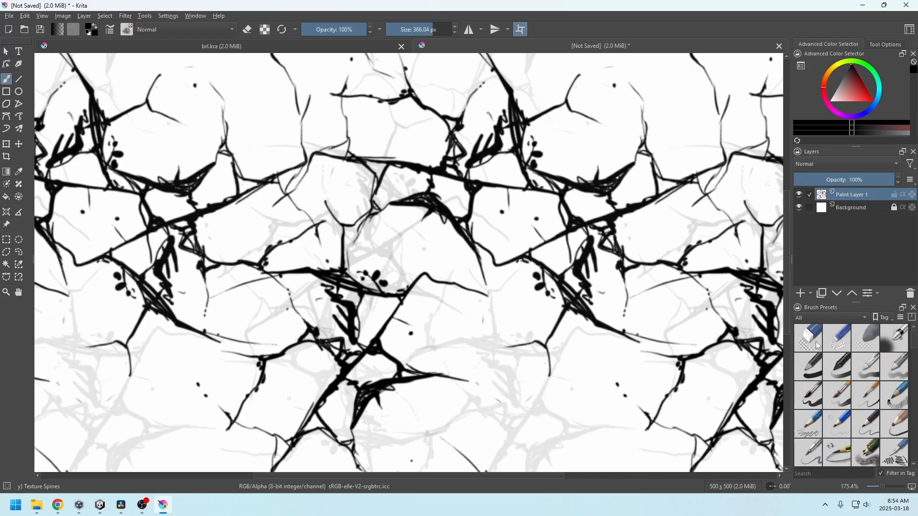
pyautogui.scroll(-6, 834, 345)
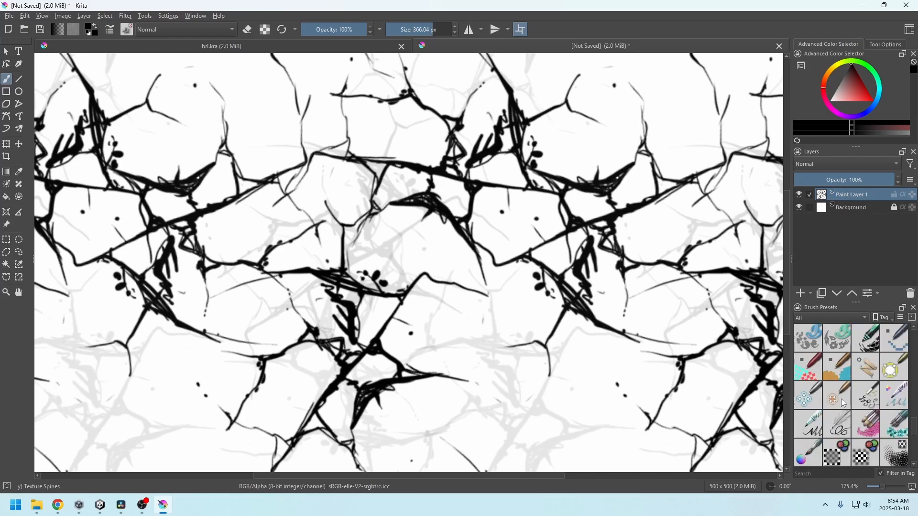
pyautogui.scroll(-5, 845, 403)
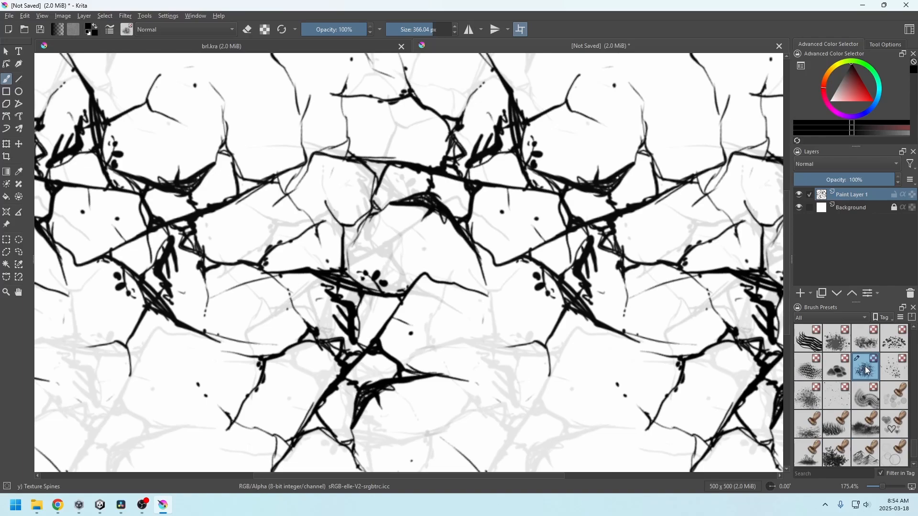
pyautogui.moveTo(868, 371)
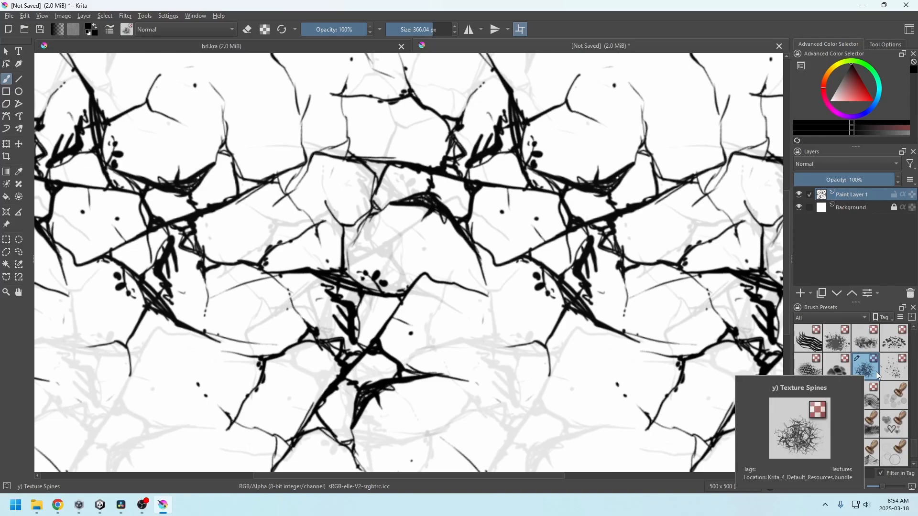
pyautogui.scroll(-1, 868, 428)
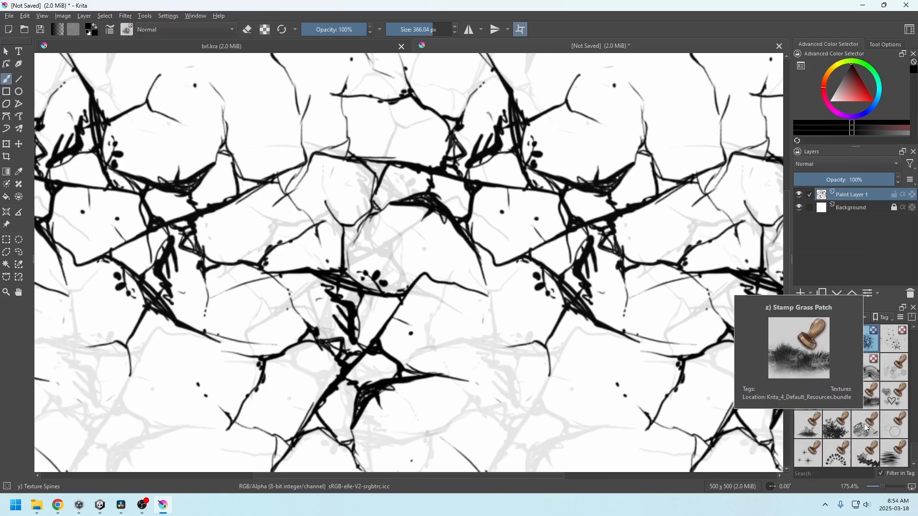
pyautogui.scroll(4, 868, 428)
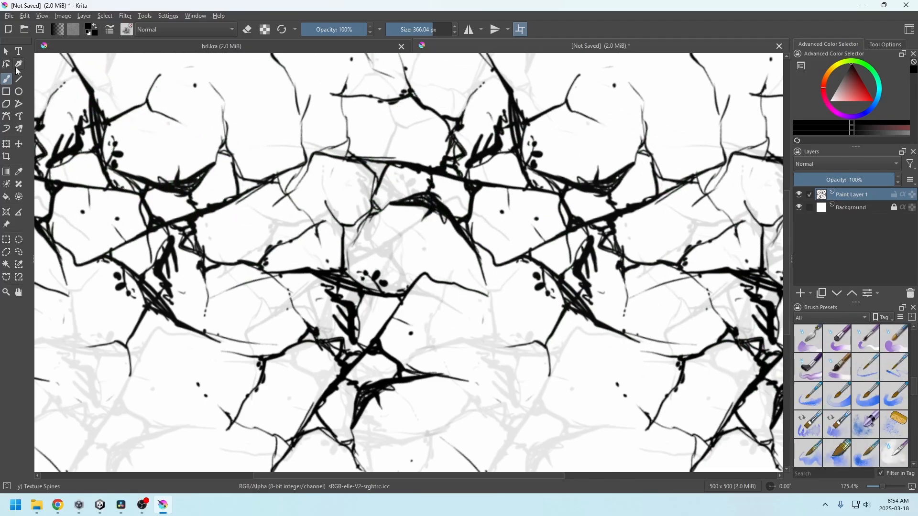
# - Export the crack texture as Scratches1.png into Downloads > BarrelTutorialFolder, keeping the offered PNG options
pyautogui.click(9, 16)
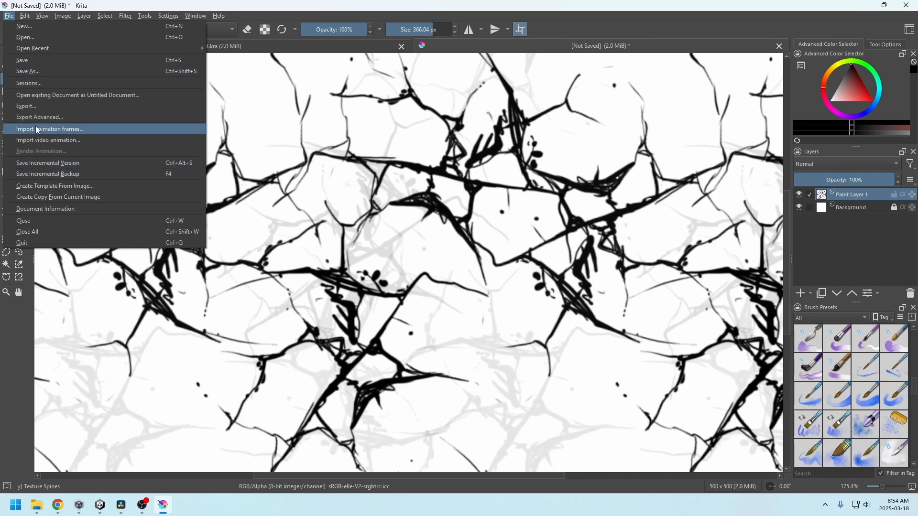
pyautogui.click(33, 107)
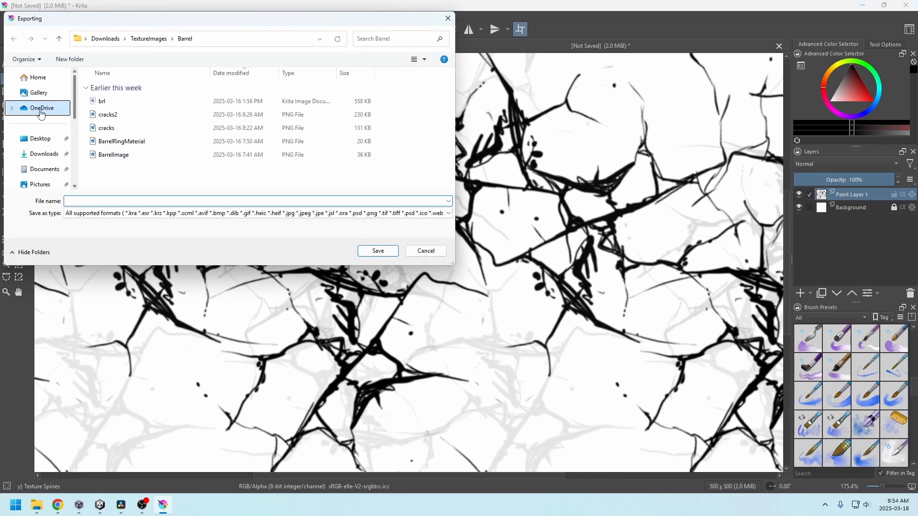
pyautogui.click(114, 39)
pyautogui.doubleClick(106, 112)
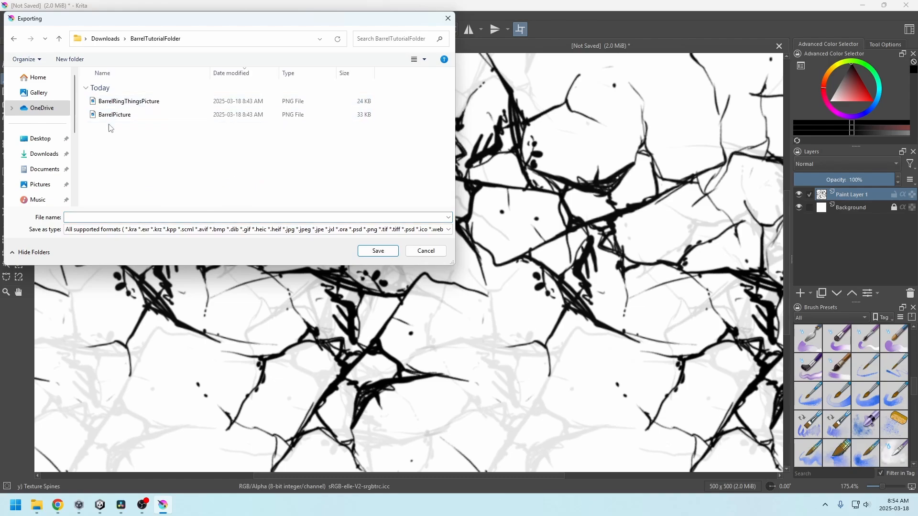
pyautogui.click(100, 217)
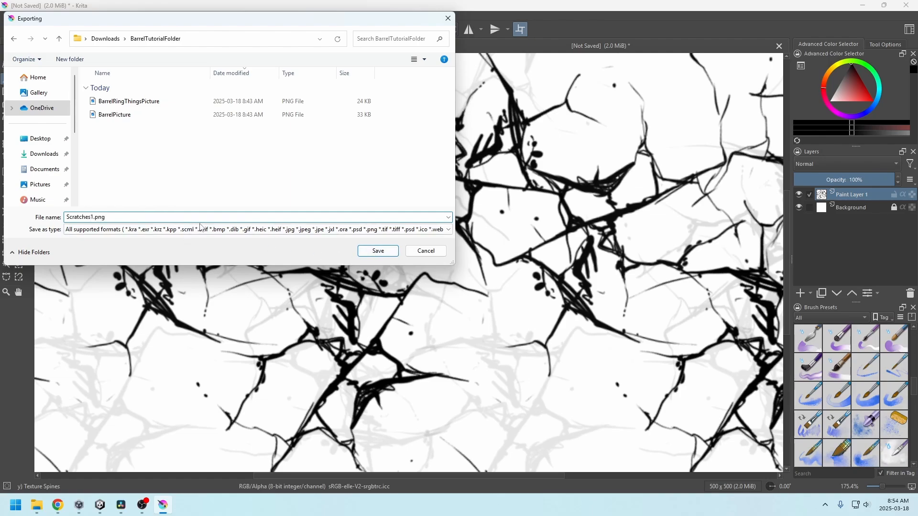
pyautogui.click(378, 251)
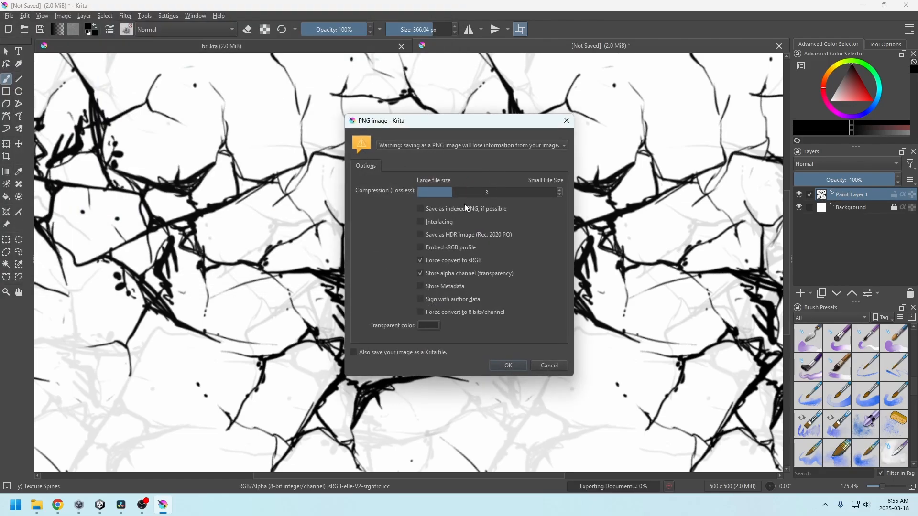
pyautogui.click(508, 366)
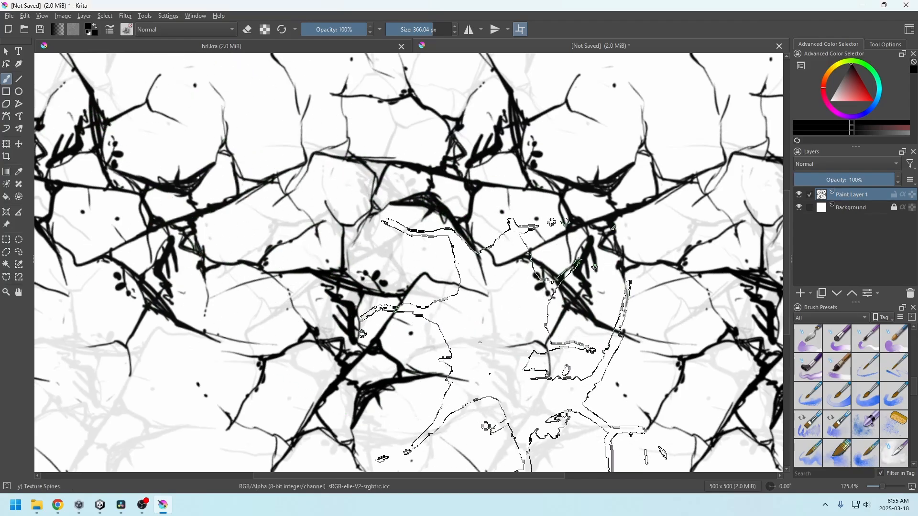
# - Stamp several more Texture Spines cracks across the wrapped canvas to make a denser crack pattern
pyautogui.click(537, 414)
pyautogui.click(312, 173)
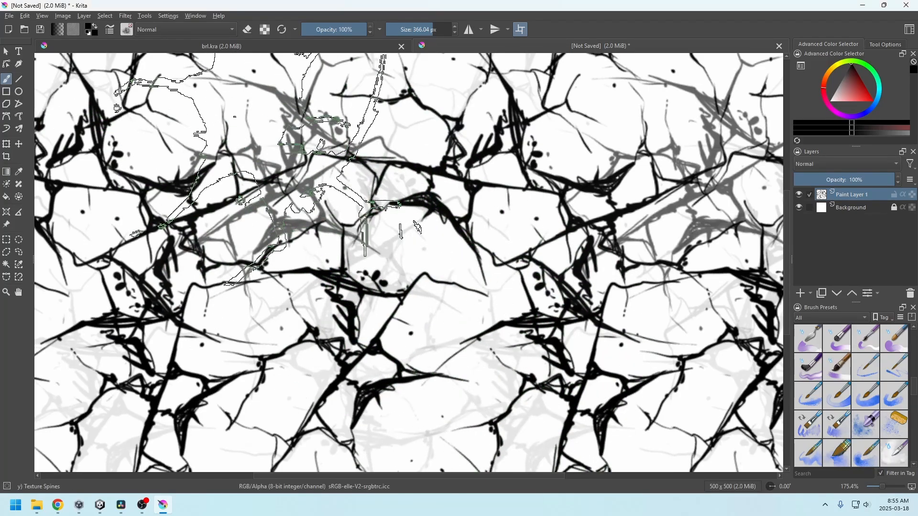
pyautogui.click(267, 114)
pyautogui.click(330, 146)
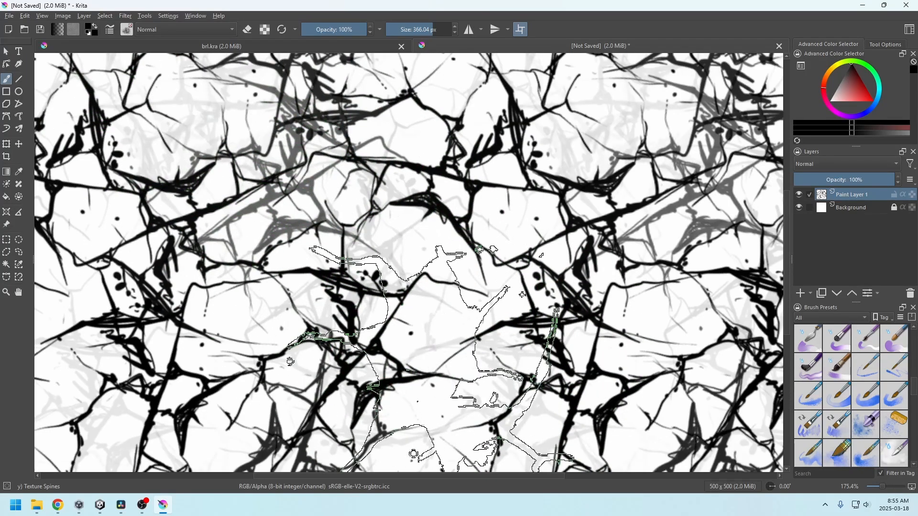
pyautogui.click(466, 427)
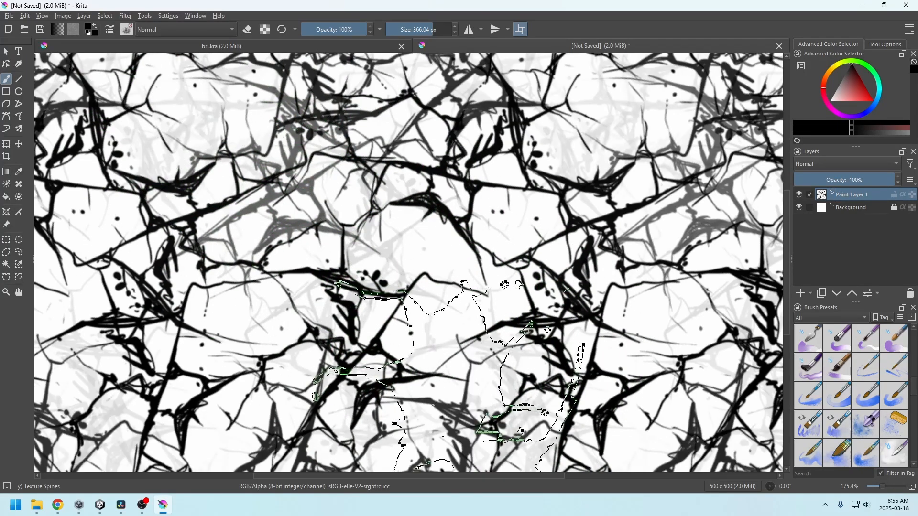
# - Export the denser crack pattern as the PNG image Scratches2 into BarrelTutorialFolder
pyautogui.click(9, 16)
pyautogui.click(27, 106)
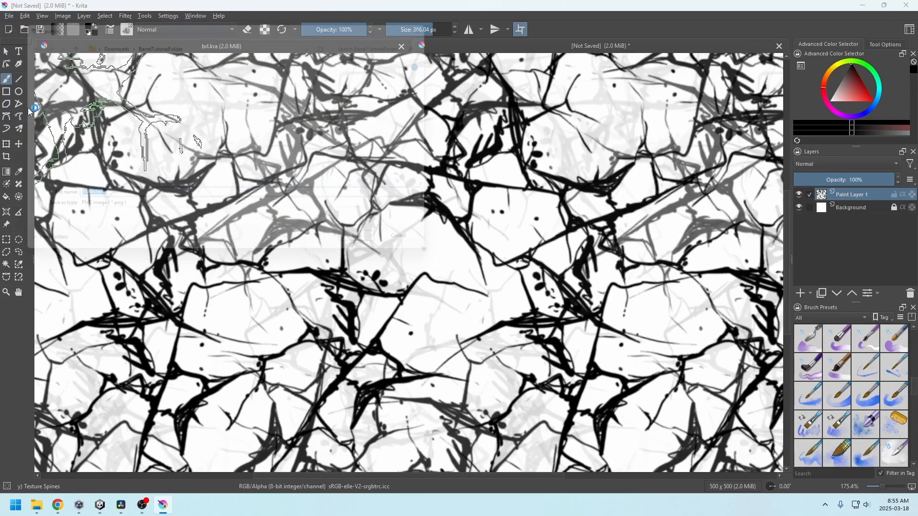
pyautogui.click(102, 201)
pyautogui.press('BackSpace')
pyautogui.write('2')
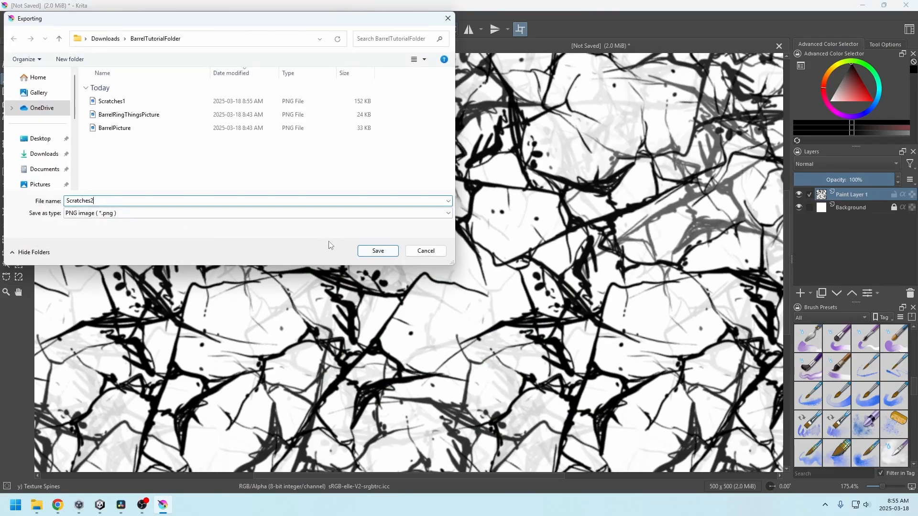
pyautogui.click(378, 251)
pyautogui.click(514, 368)
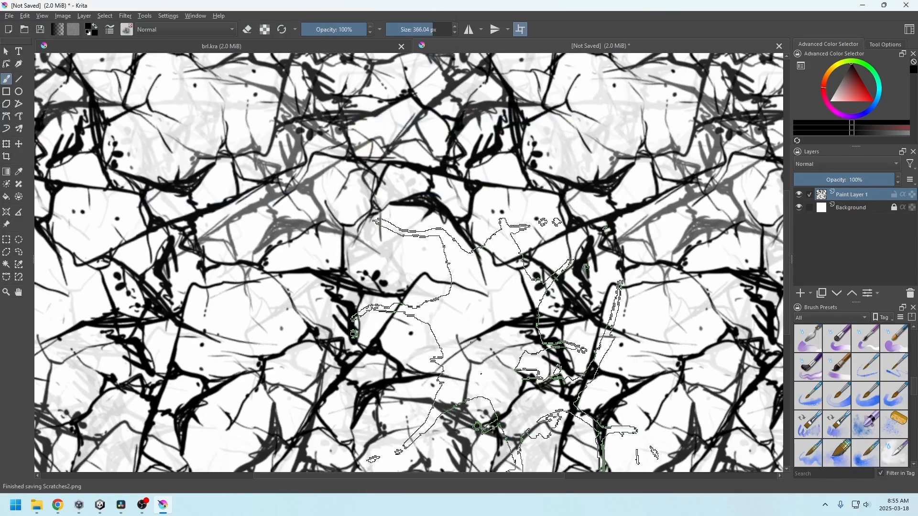
# - Switch to Unity and import Scratches1 and Scratches2 from Downloads > BarrelTutorialFolder into the BarrelTutorial2 assets folder
pyautogui.click(863, 6)
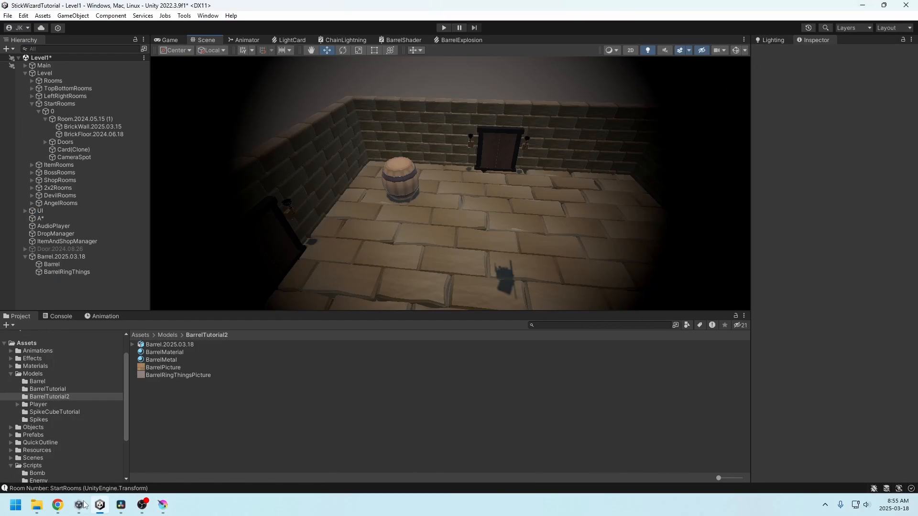
pyautogui.click(37, 505)
pyautogui.click(239, 286)
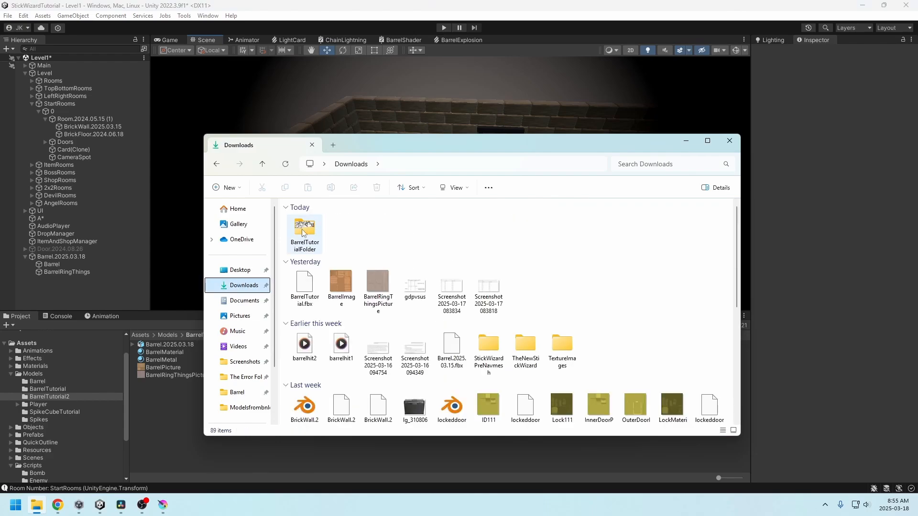
pyautogui.doubleClick(302, 228)
pyautogui.click(311, 246)
pyautogui.keyDown('shift'); pyautogui.click(312, 233); pyautogui.keyUp('shift')
pyautogui.moveTo(312, 233); pyautogui.dragTo(167, 415)
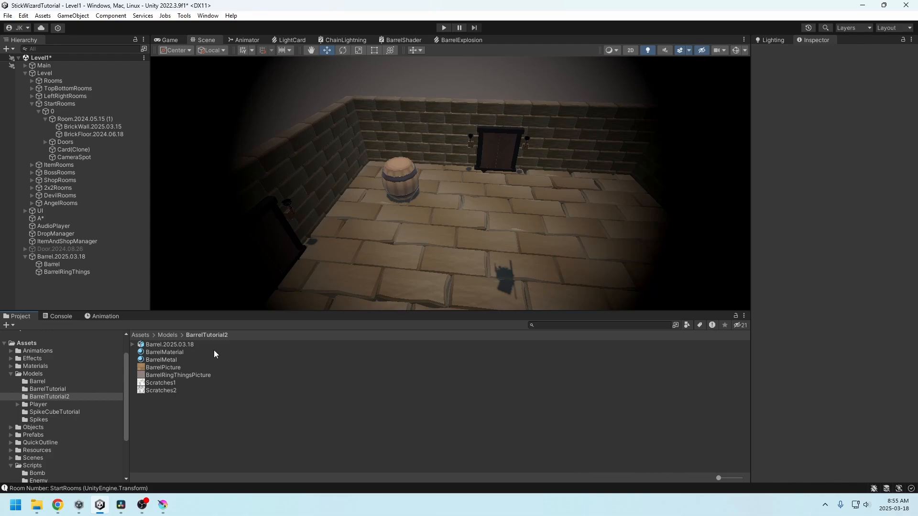
# - Set the texture type of Scratches1 and Scratches2 to Normal map and apply the import settings
pyautogui.keyDown('alt'); pyautogui.moveTo(442, 158); pyautogui.dragTo(451, 209); pyautogui.keyUp('alt')
pyautogui.click(169, 383)
pyautogui.keyDown('shift'); pyautogui.click(164, 391); pyautogui.keyUp('shift')
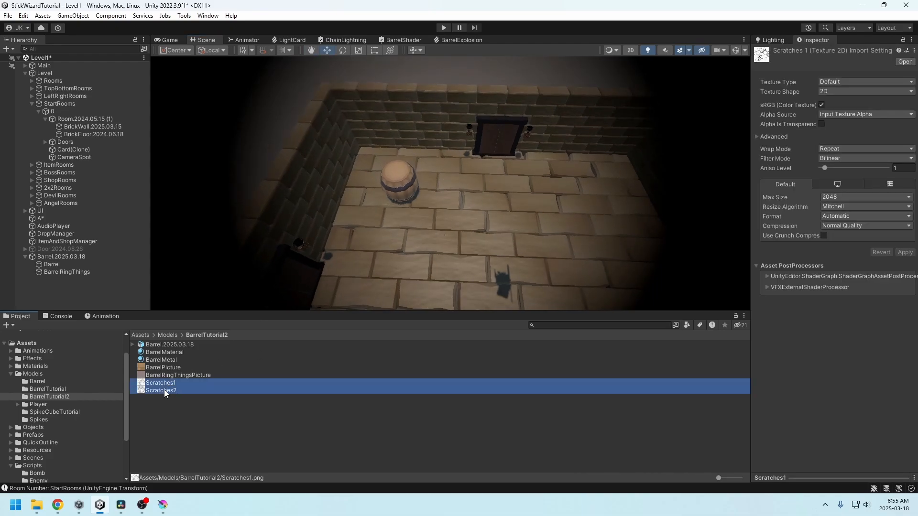
pyautogui.click(835, 82)
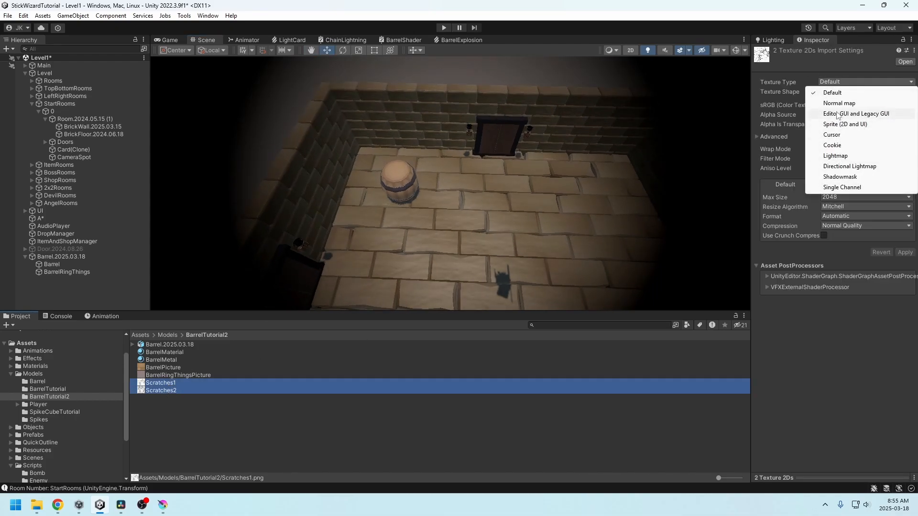
pyautogui.click(837, 103)
pyautogui.click(904, 244)
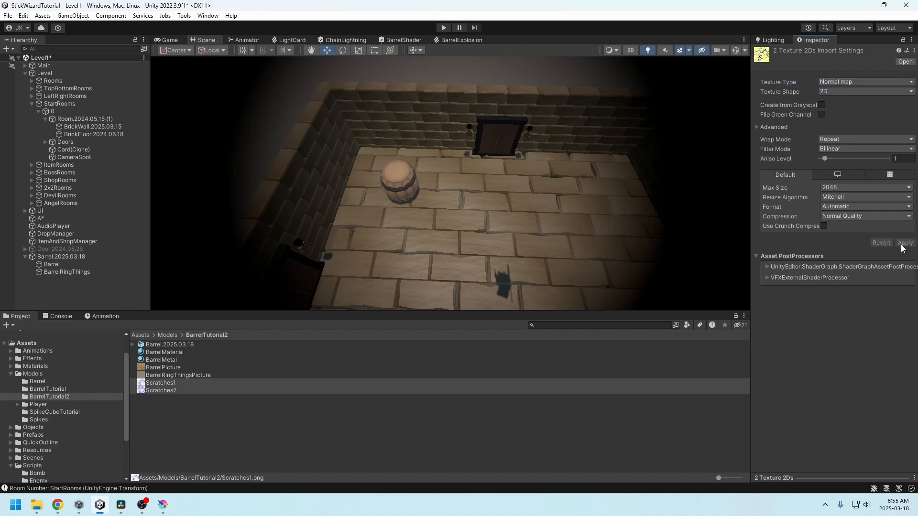
# - Try the Scratches1 texture as the normal map of BarrelMaterial
pyautogui.moveTo(544, 218); pyautogui.dragTo(545, 198, button='middle')
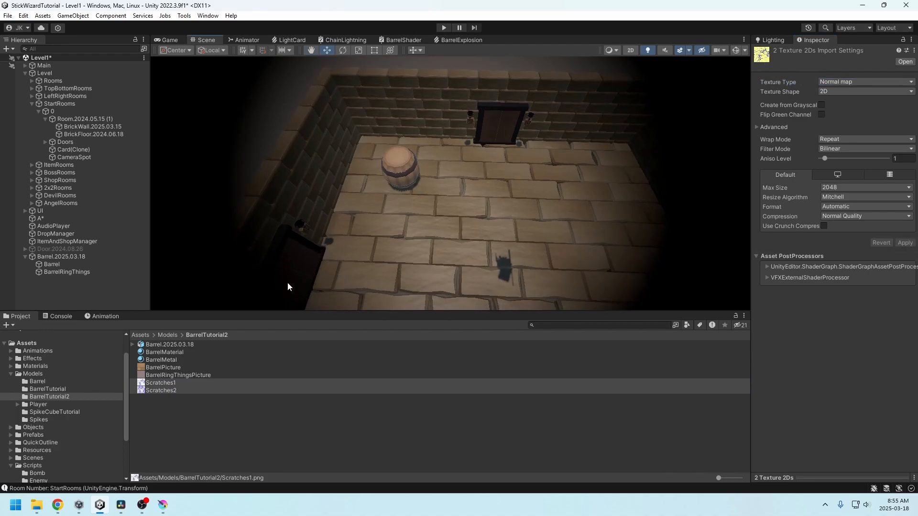
pyautogui.moveTo(393, 190); pyautogui.dragTo(406, 220, button='middle')
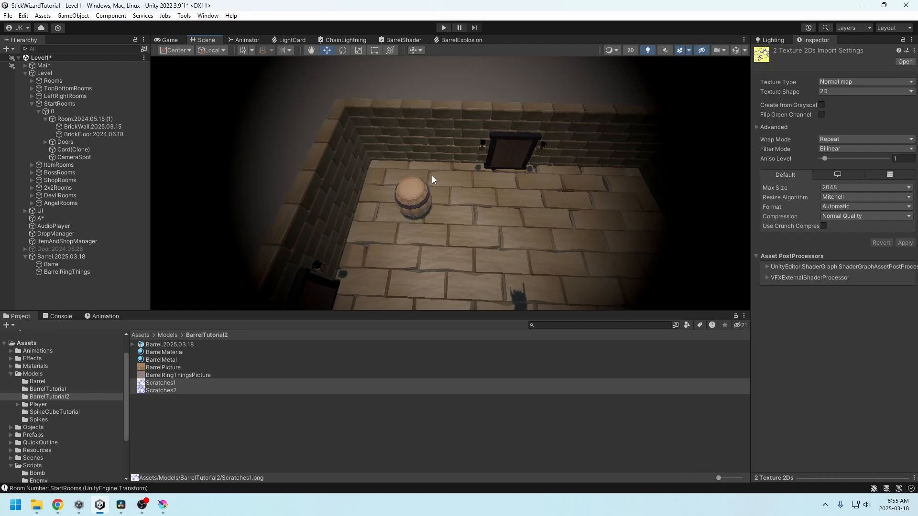
pyautogui.keyDown('alt'); pyautogui.moveTo(415, 185); pyautogui.dragTo(421, 158); pyautogui.keyUp('alt')
pyautogui.scroll(4, 409, 205)
pyautogui.moveTo(409, 205); pyautogui.dragTo(457, 184, button='middle')
pyautogui.click(426, 157)
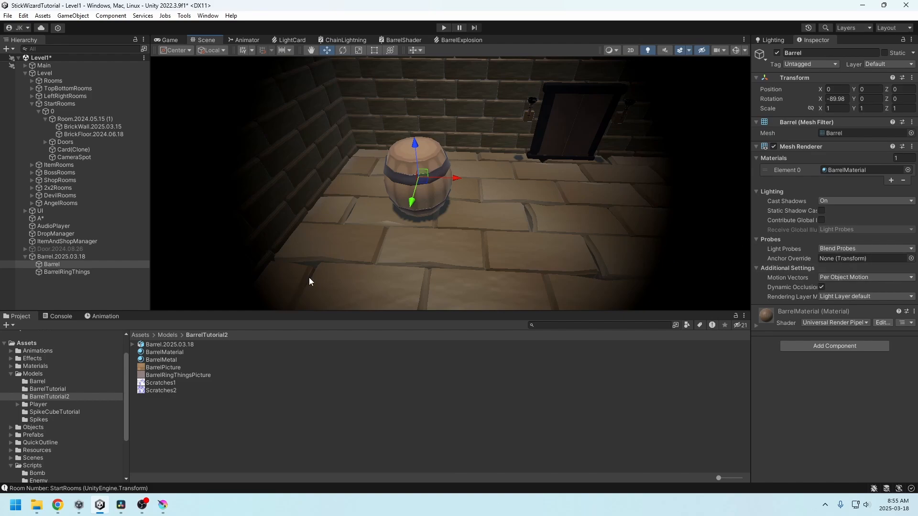
pyautogui.click(170, 354)
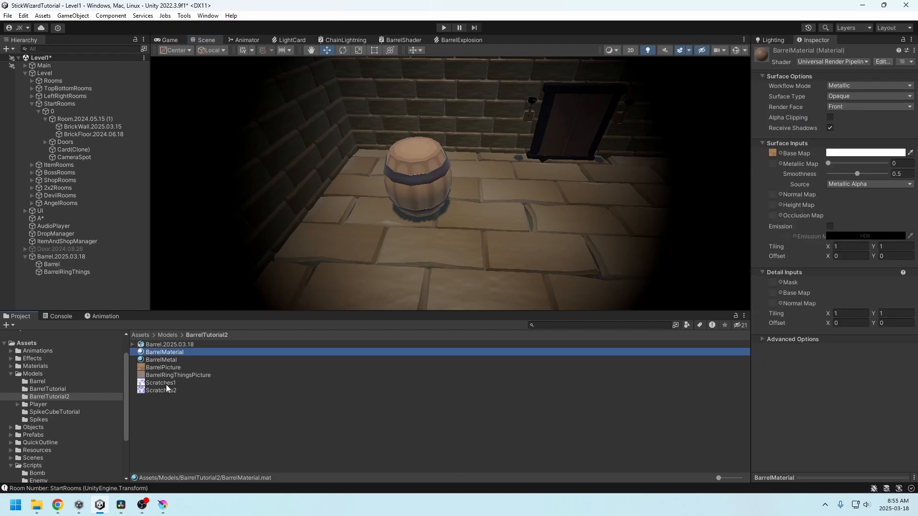
pyautogui.moveTo(165, 384); pyautogui.dragTo(773, 195)
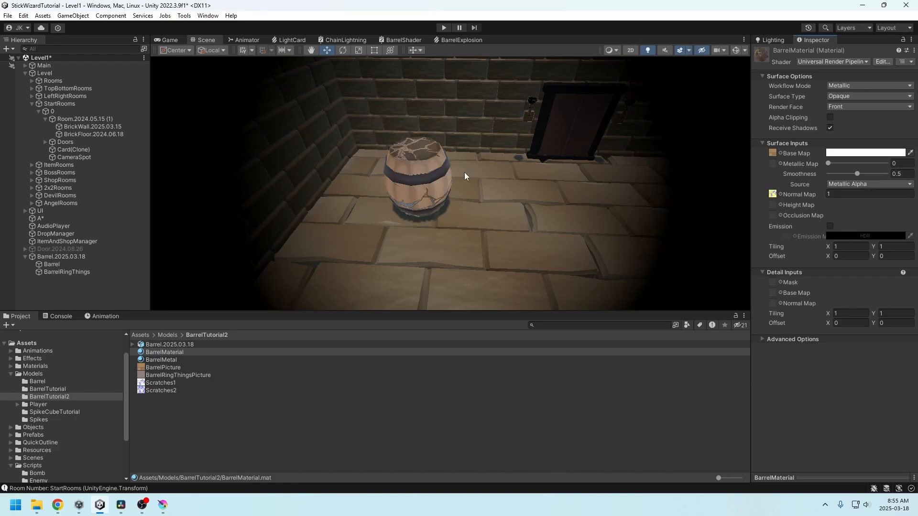
# - Check the cracks on the barrel's lid from above and undo the normal map assignment
pyautogui.keyDown('alt'); pyautogui.moveTo(468, 165); pyautogui.dragTo(468, 215); pyautogui.keyUp('alt')
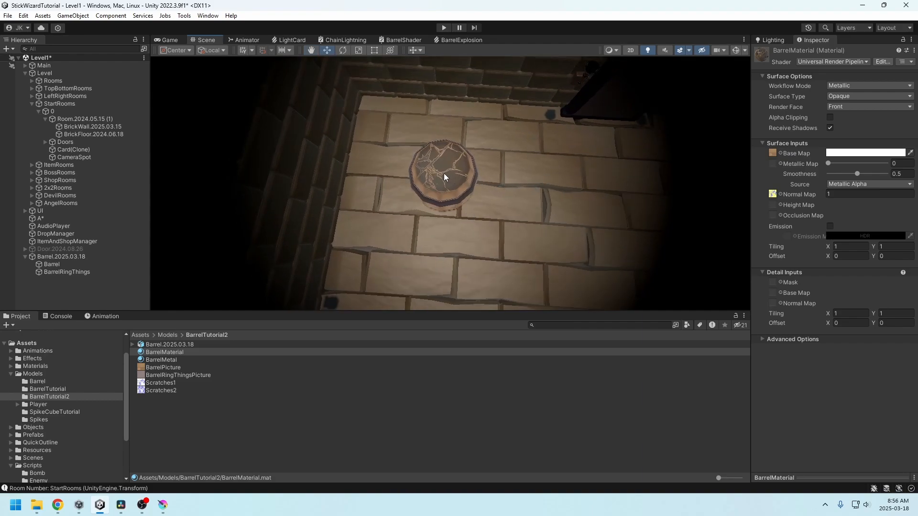
pyautogui.hotkey('ctrl', 'z')
pyautogui.keyDown('alt'); pyautogui.moveTo(472, 203); pyautogui.dragTo(486, 179); pyautogui.keyUp('alt')
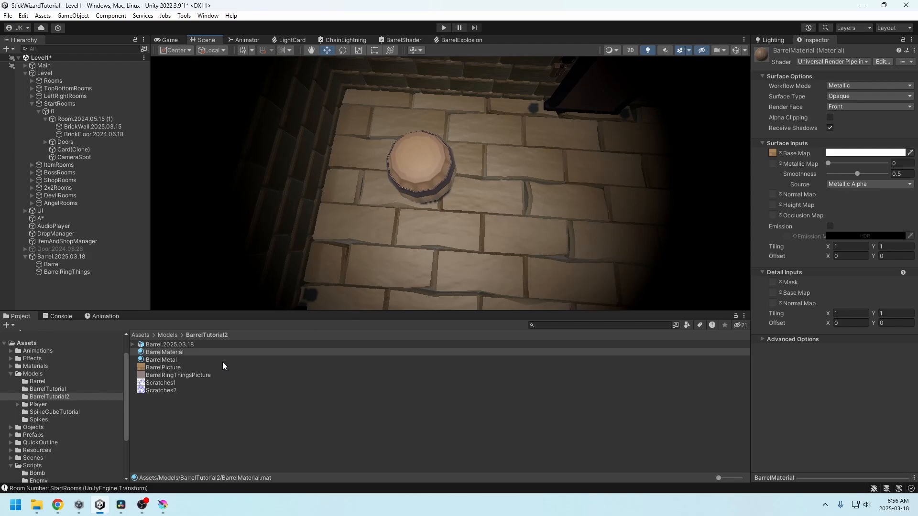
# - Create a URP shader graph named BarrelShaderGraphTutorial in the BarrelTutorial2 folder
pyautogui.rightClick(172, 408)
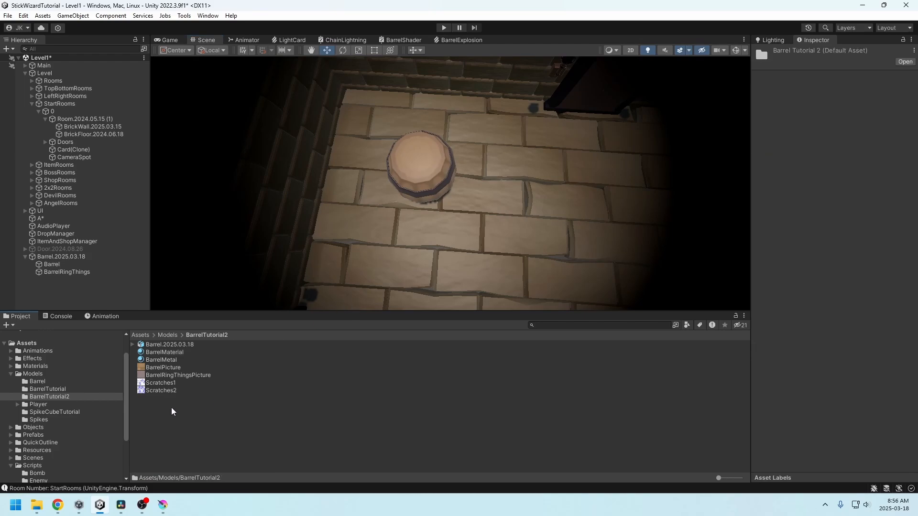
pyautogui.moveTo(205, 143)
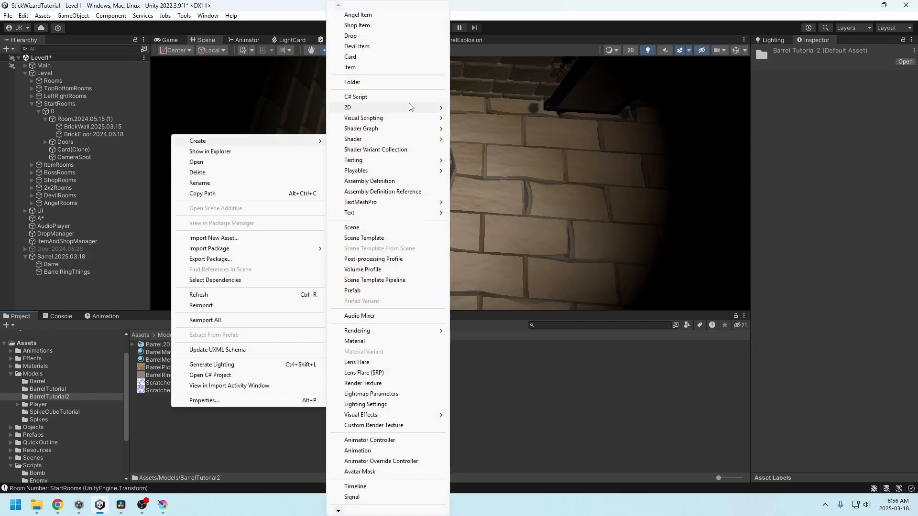
pyautogui.moveTo(363, 128)
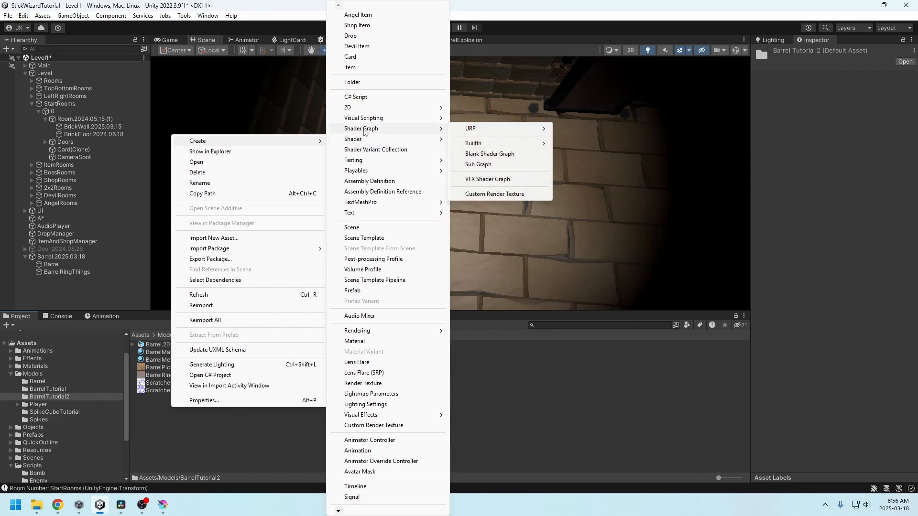
pyautogui.moveTo(479, 128)
pyautogui.click(575, 129)
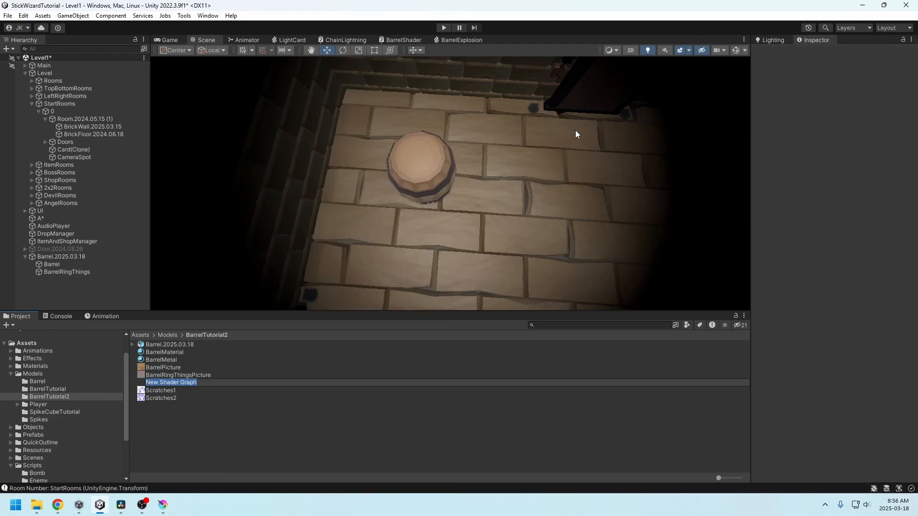
pyautogui.write('BarrelShaderGraphTutorial')
pyautogui.press('Return')
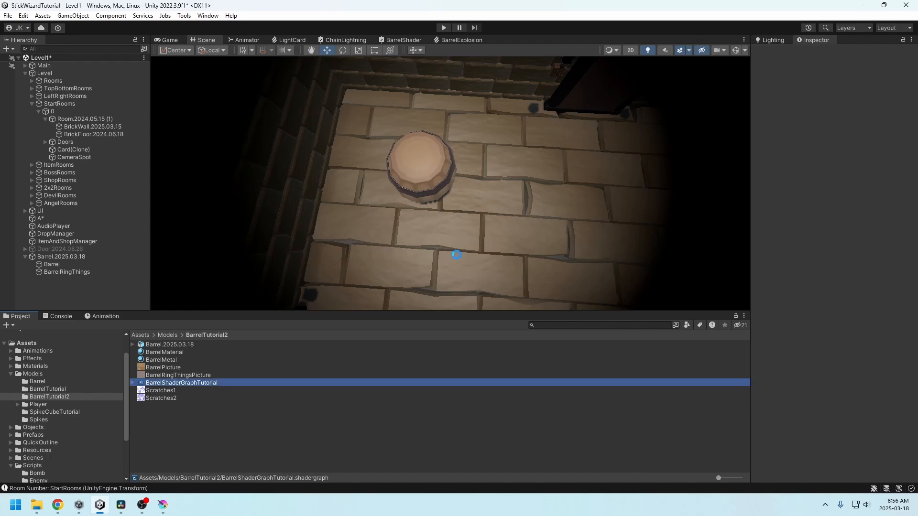
# - Change the shader of BarrelMaterial to the BarrelShaderGraphTutorial shader graph
pyautogui.click(165, 353)
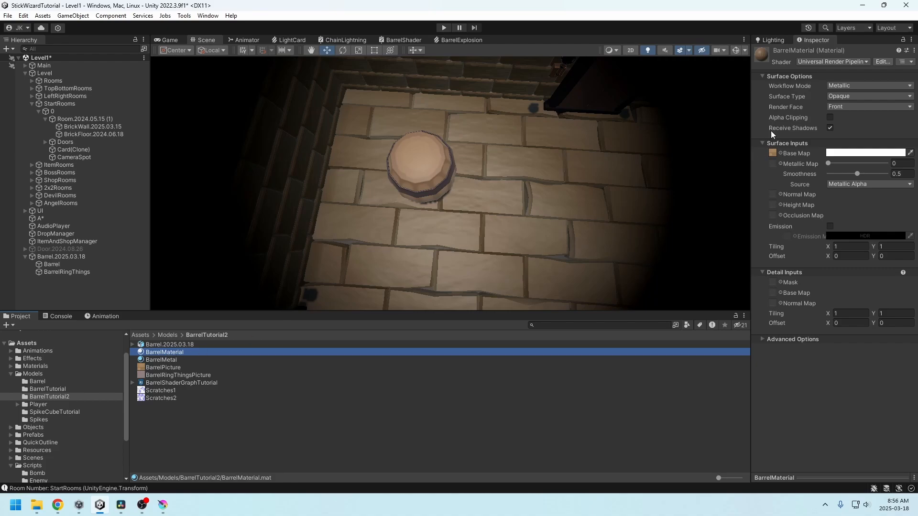
pyautogui.click(862, 61)
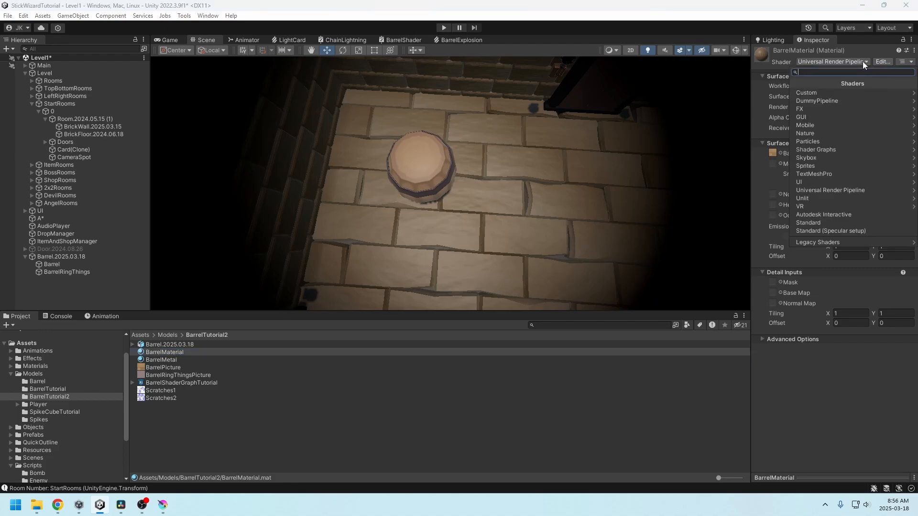
pyautogui.write('barrel')
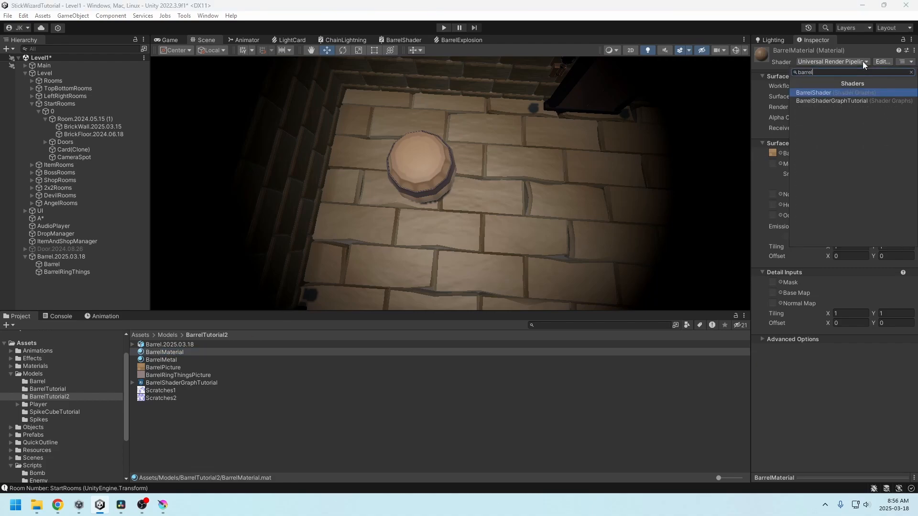
pyautogui.click(840, 96)
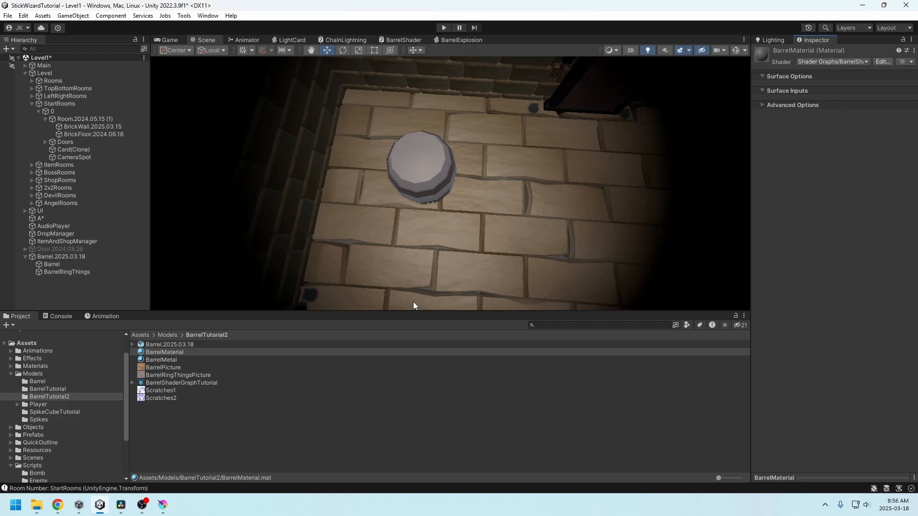
pyautogui.moveTo(453, 230); pyautogui.dragTo(450, 258, button='middle')
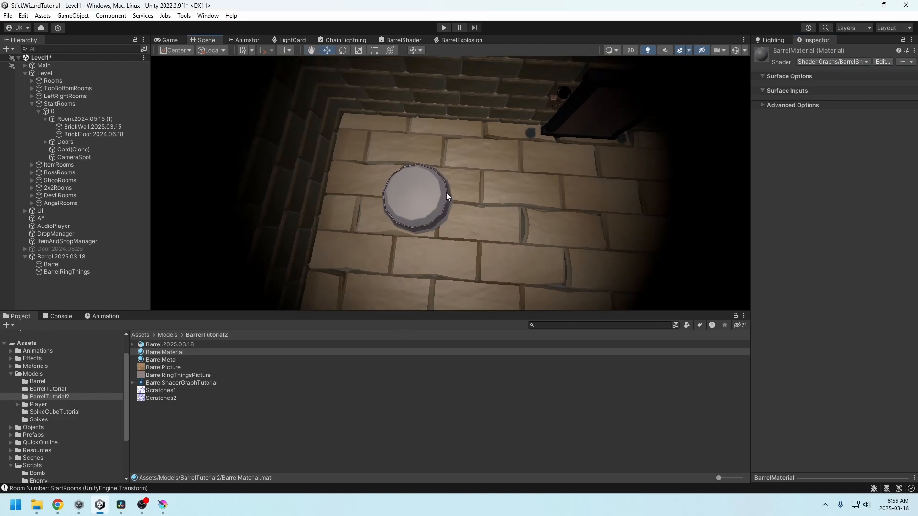
# - Open the BarrelShaderGraphTutorial graph for editing, hide its blackboard and graph inspector, and enlarge the graph window
pyautogui.keyDown('alt'); pyautogui.moveTo(446, 192); pyautogui.dragTo(402, 219); pyautogui.keyUp('alt')
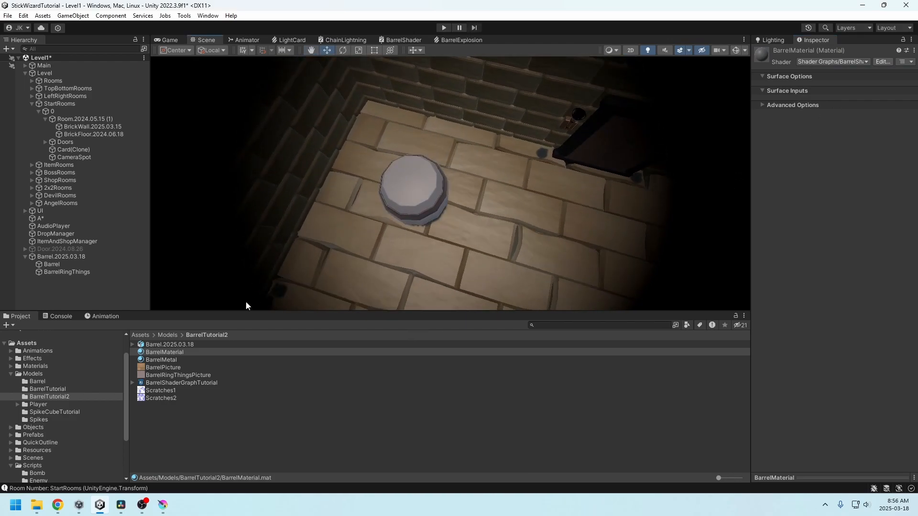
pyautogui.doubleClick(171, 382)
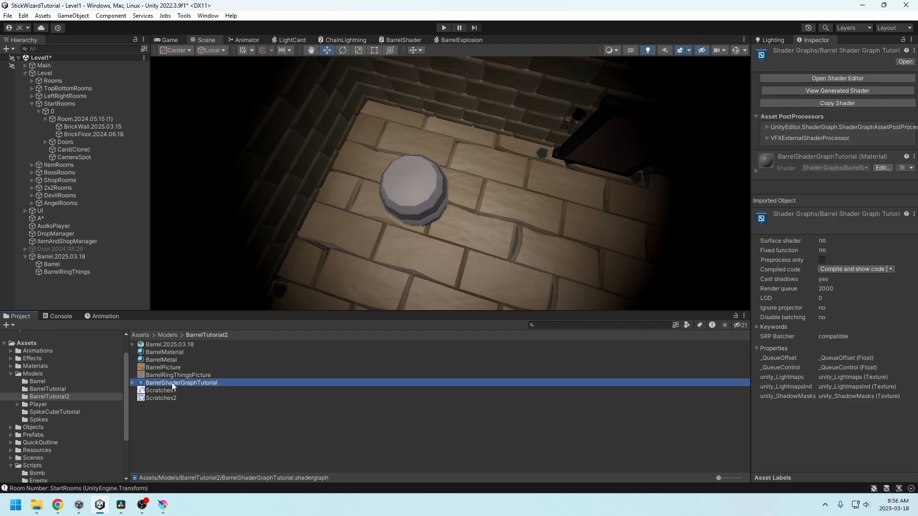
pyautogui.moveTo(526, 41); pyautogui.dragTo(613, 225)
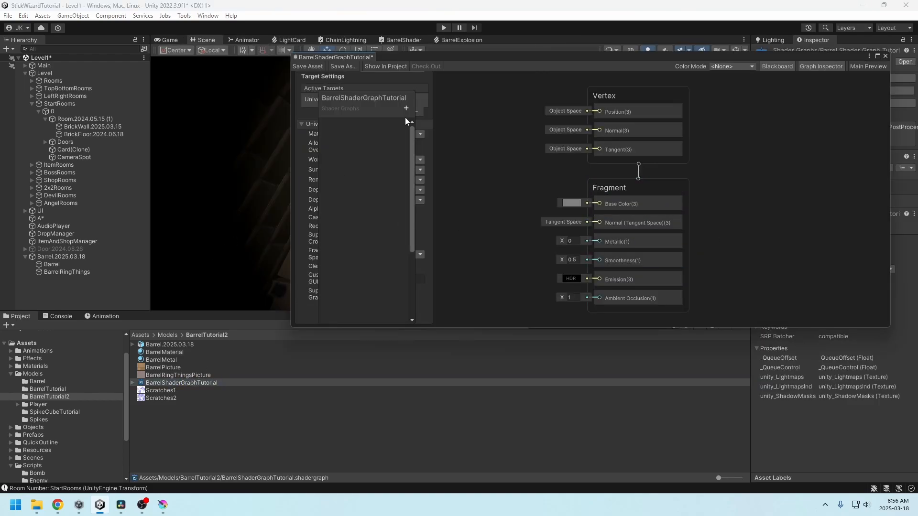
pyautogui.click(770, 69)
pyautogui.click(804, 69)
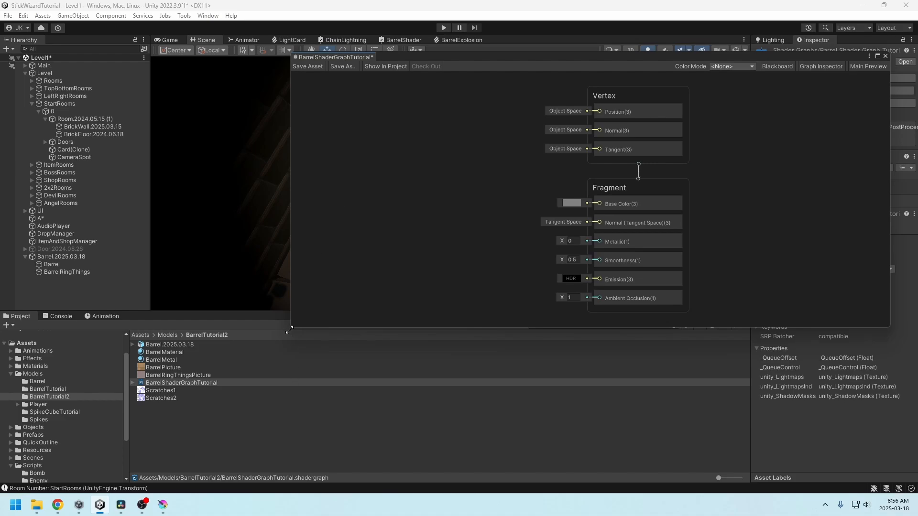
pyautogui.moveTo(289, 330); pyautogui.dragTo(161, 351)
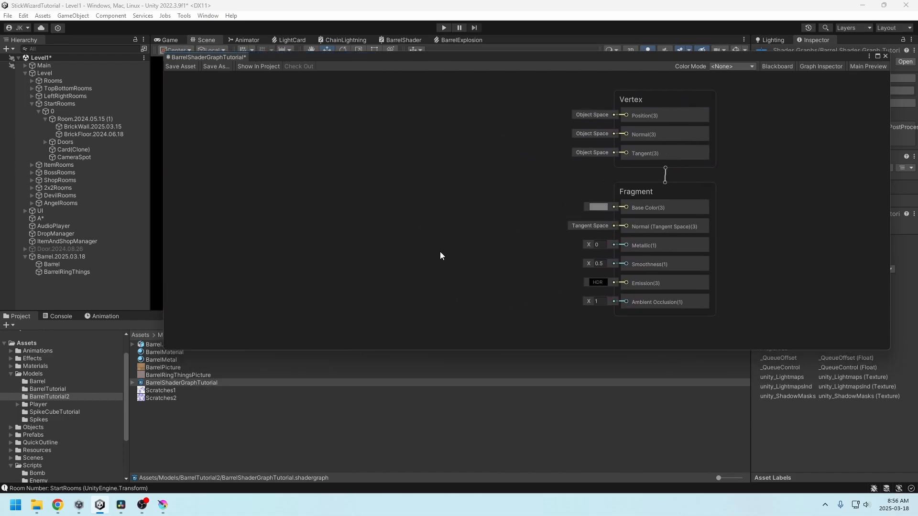
pyautogui.scroll(1, 440, 256)
pyautogui.scroll(-3, 493, 248)
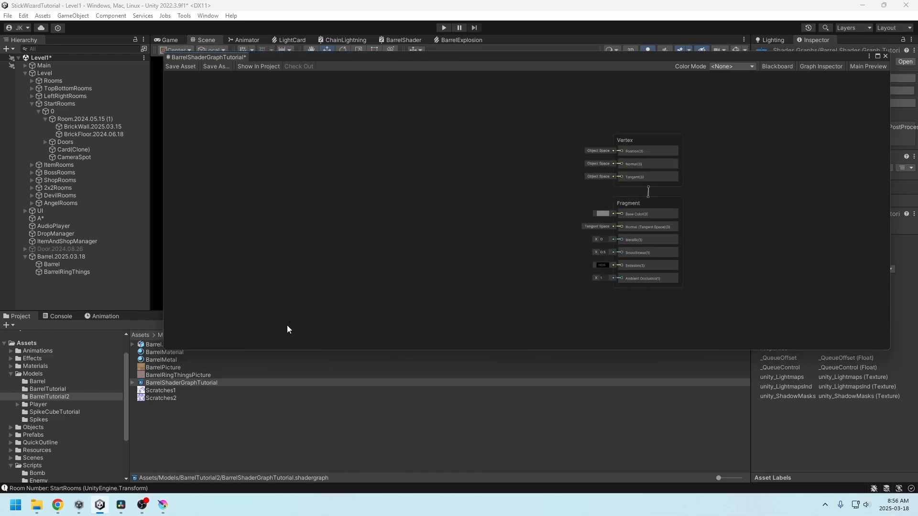
pyautogui.moveTo(362, 58); pyautogui.dragTo(357, 56)
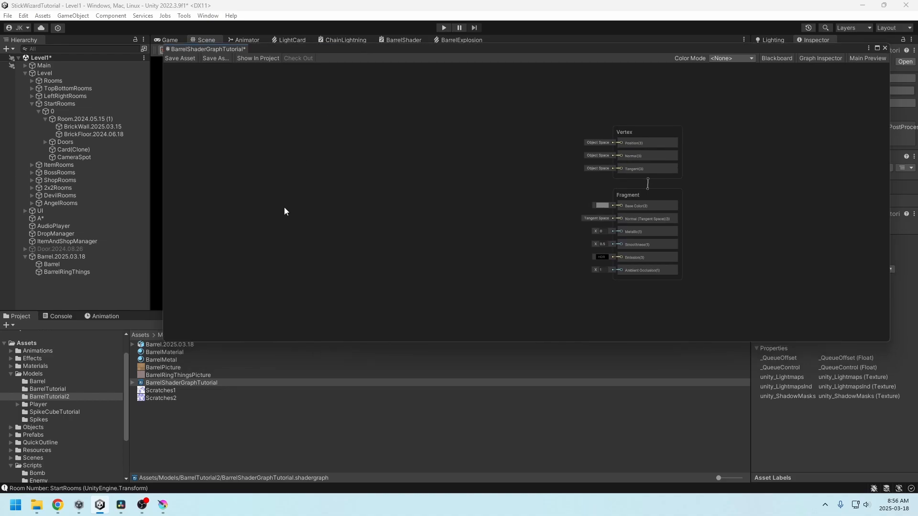
# - Add the Scratches1 texture to the graph as a Sample Texture 2D node and set its space to Object
pyautogui.moveTo(171, 390); pyautogui.dragTo(369, 222)
pyautogui.moveTo(406, 149); pyautogui.dragTo(442, 125)
pyautogui.moveTo(491, 176); pyautogui.dragTo(522, 187, button='middle')
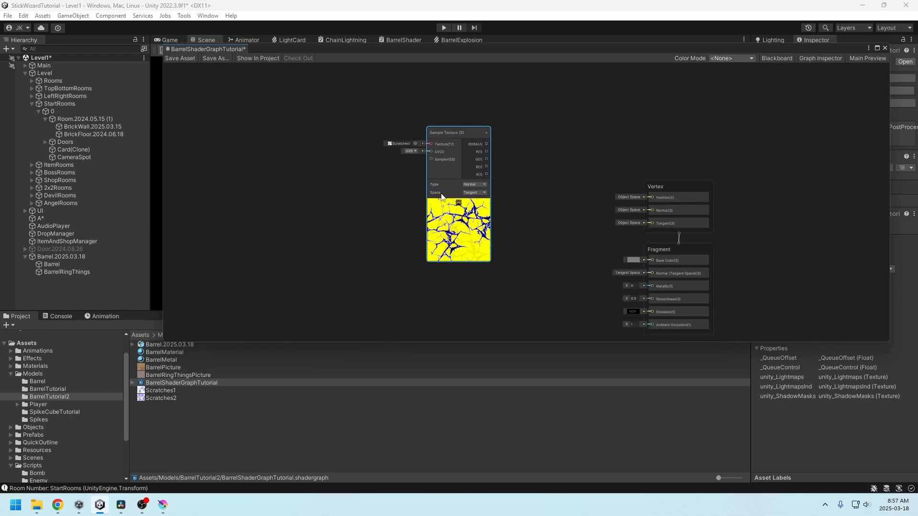
pyautogui.click(477, 192)
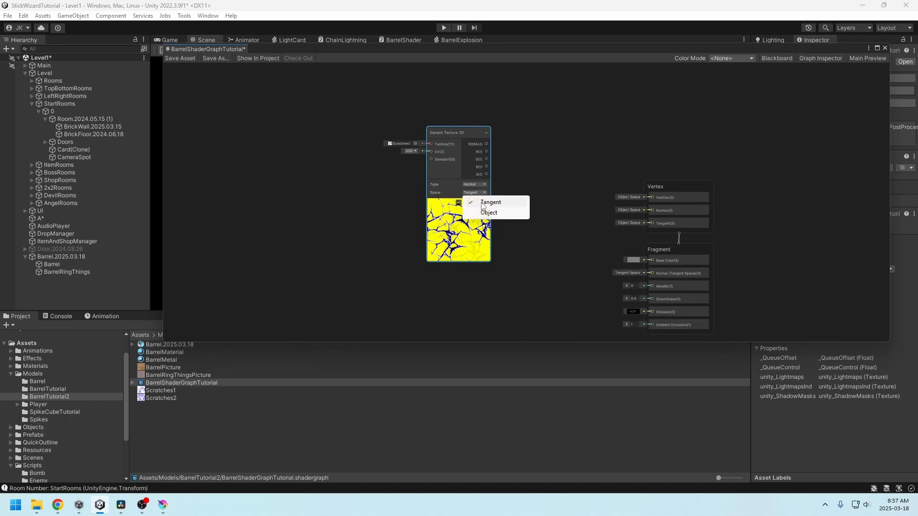
pyautogui.click(488, 213)
# - Connect the RGBA output of the Scratches1 sample node to the fragment's Normal (Tangent Space) input
pyautogui.moveTo(509, 223); pyautogui.dragTo(464, 220, button='middle')
pyautogui.moveTo(441, 141); pyautogui.dragTo(606, 271)
pyautogui.moveTo(429, 127); pyautogui.dragTo(428, 167)
pyautogui.moveTo(501, 273); pyautogui.dragTo(501, 210, button='middle')
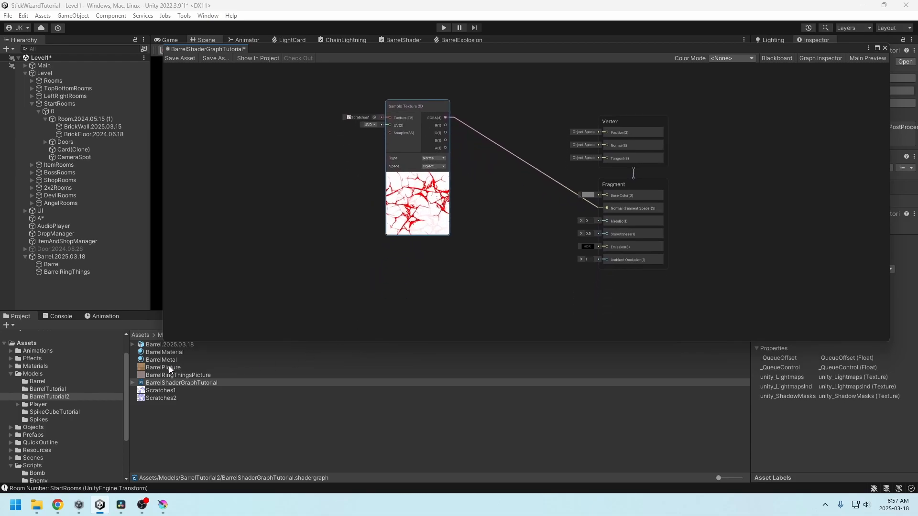
# - Add the BarrelPicture texture as a Sample Texture 2D node and connect its RGBA output to the fragment's Base Color
pyautogui.moveTo(168, 366); pyautogui.dragTo(455, 283)
pyautogui.moveTo(482, 293); pyautogui.dragTo(461, 243, button='middle')
pyautogui.moveTo(457, 239); pyautogui.dragTo(426, 212)
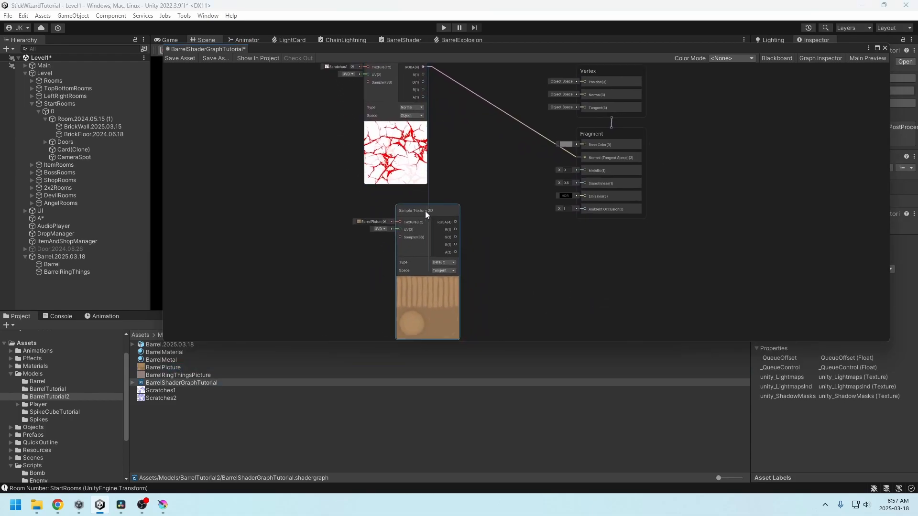
pyautogui.moveTo(481, 273); pyautogui.dragTo(445, 278, button='middle')
pyautogui.scroll(-3, 429, 288)
pyautogui.scroll(2, 445, 279)
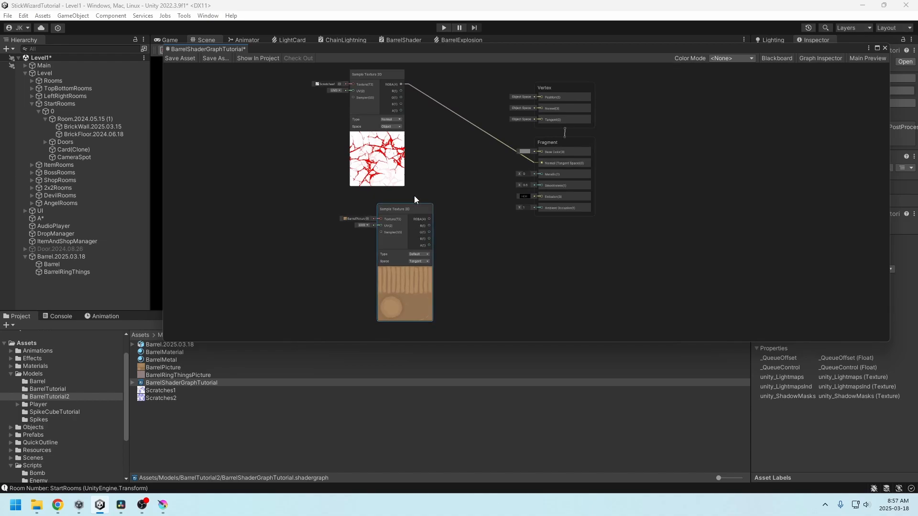
pyautogui.moveTo(474, 52); pyautogui.dragTo(486, 114)
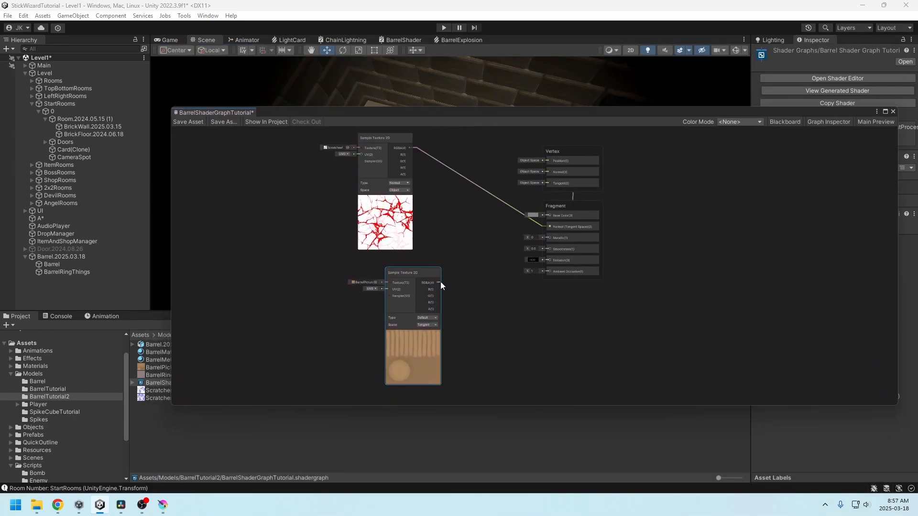
pyautogui.moveTo(438, 282); pyautogui.dragTo(550, 219)
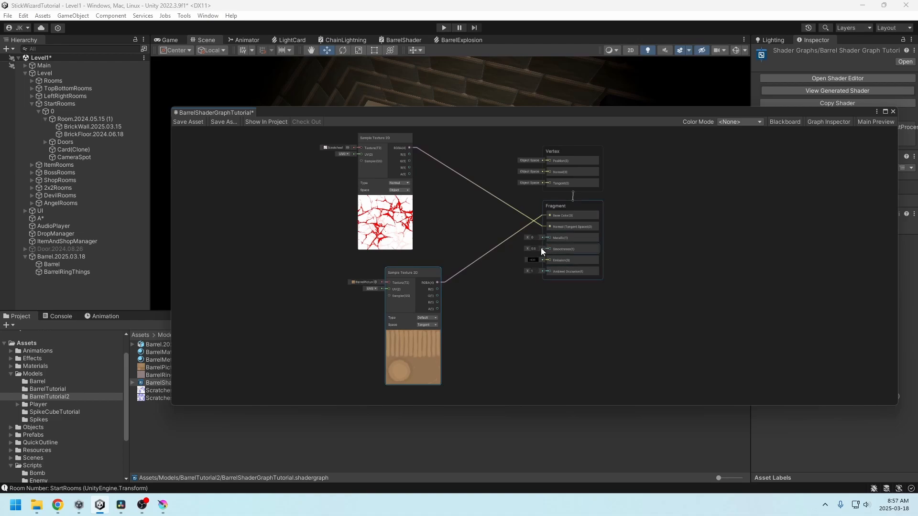
# - Reduce the fragment's Smoothness to about 0.02 and save the shader graph
pyautogui.moveTo(535, 251); pyautogui.dragTo(532, 276, button='middle')
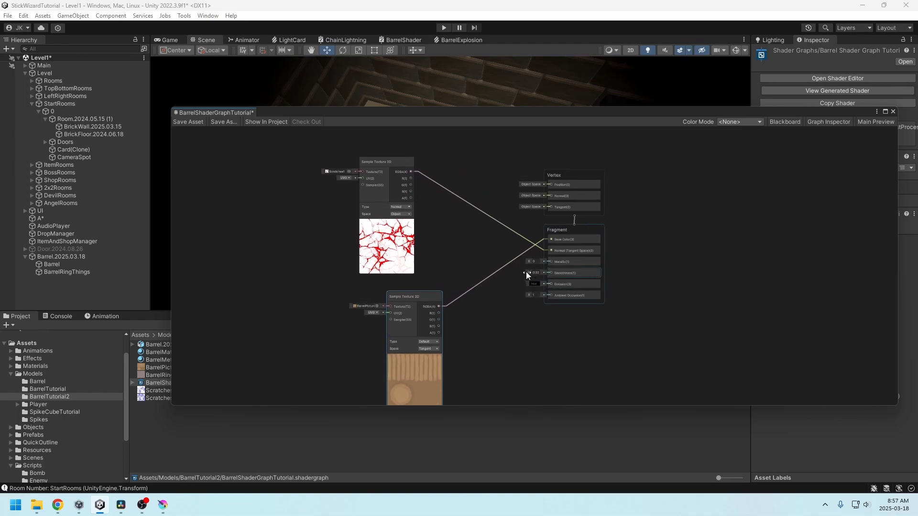
pyautogui.click(186, 122)
# - Inspect the cracked barrel from above in the scene and from the in-game camera
pyautogui.moveTo(300, 113); pyautogui.dragTo(342, 262)
pyautogui.moveTo(399, 222); pyautogui.dragTo(466, 162, button='right')
pyautogui.keyDown('alt'); pyautogui.moveTo(466, 163); pyautogui.dragTo(492, 237); pyautogui.keyUp('alt')
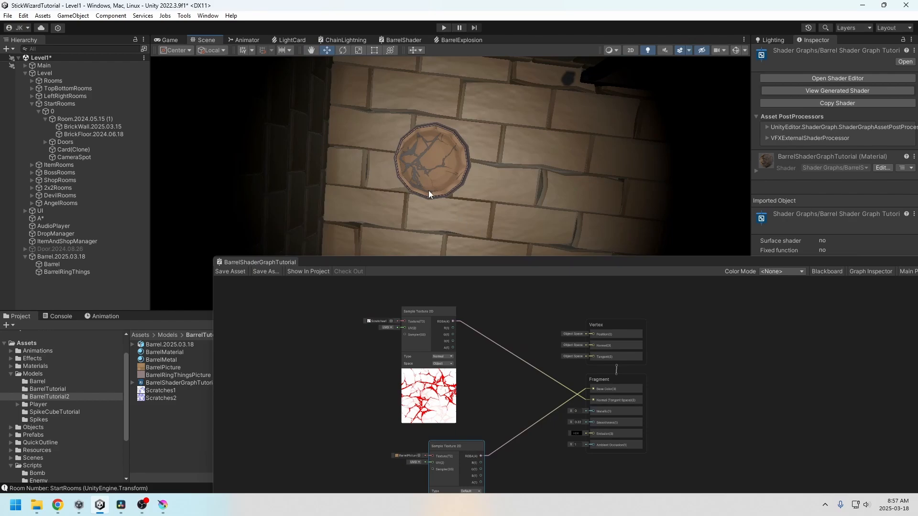
pyautogui.click(172, 38)
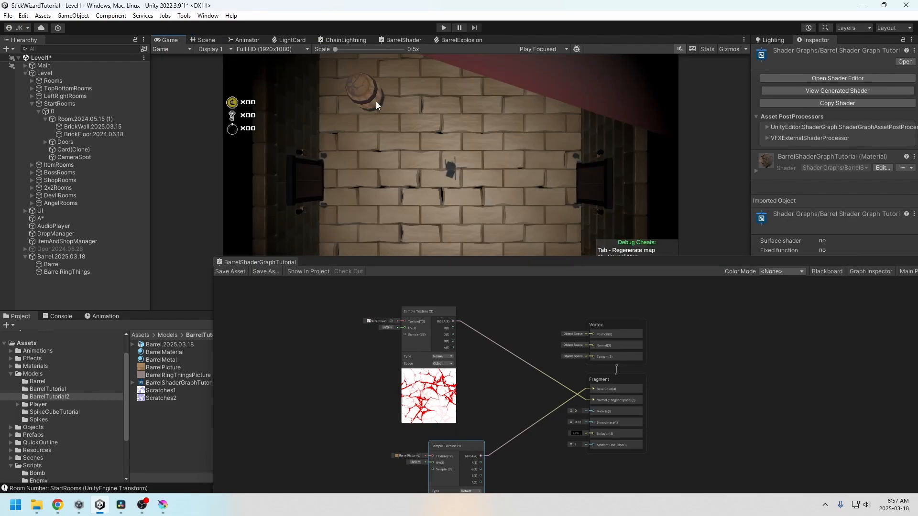
pyautogui.click(207, 41)
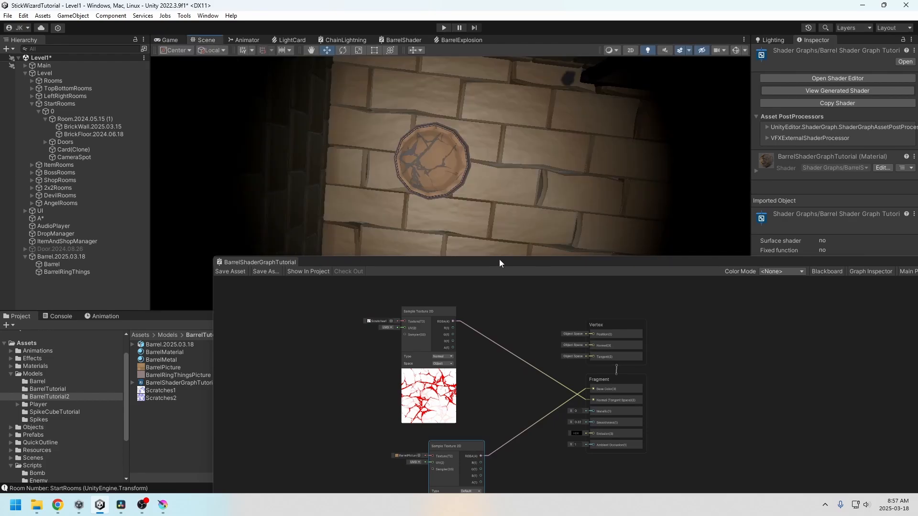
# - Delete the connection between the Scratches1 sample node and the Normal input, and move the node away from the fragment
pyautogui.moveTo(500, 260); pyautogui.dragTo(457, 84)
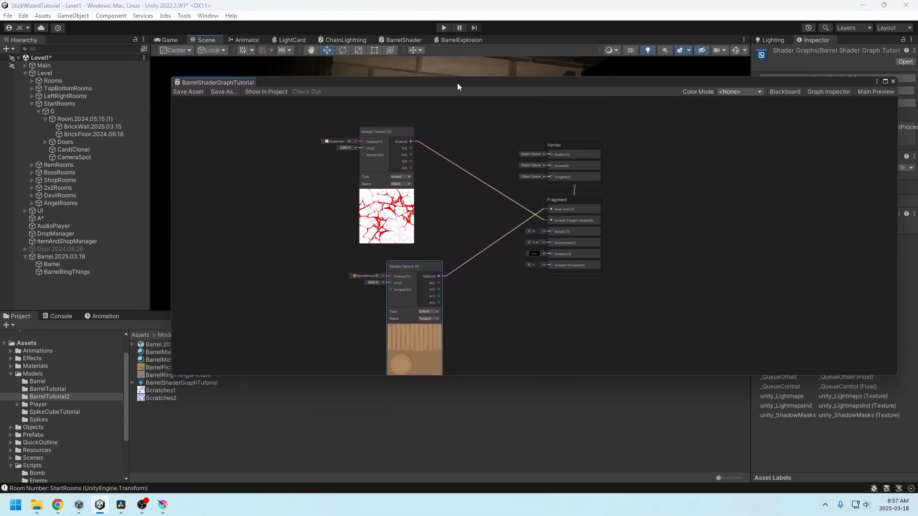
pyautogui.scroll(-4, 710, 220)
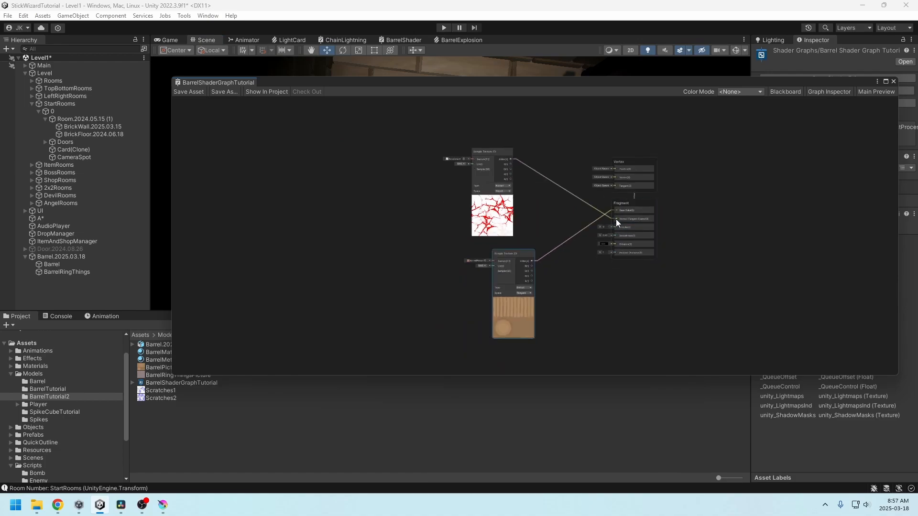
pyautogui.moveTo(598, 210); pyautogui.dragTo(598, 209)
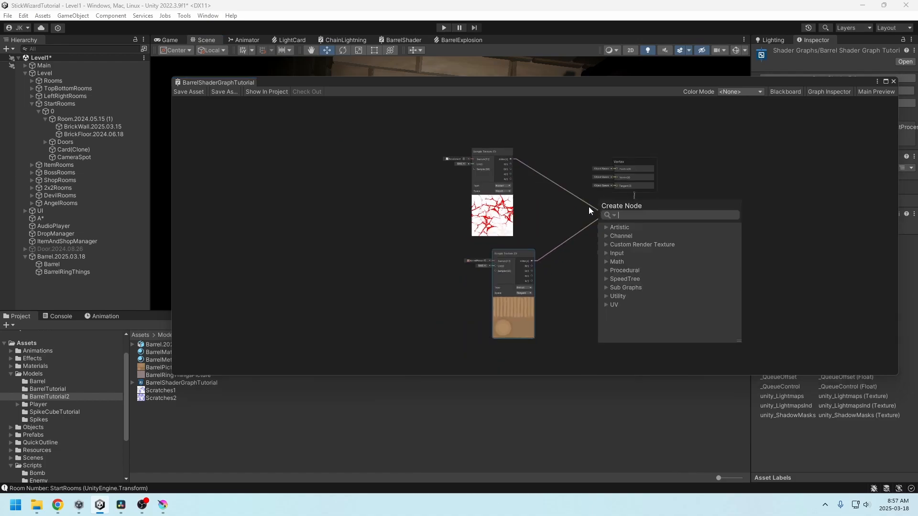
pyautogui.click(587, 205)
pyautogui.click(583, 202)
pyautogui.press('Delete')
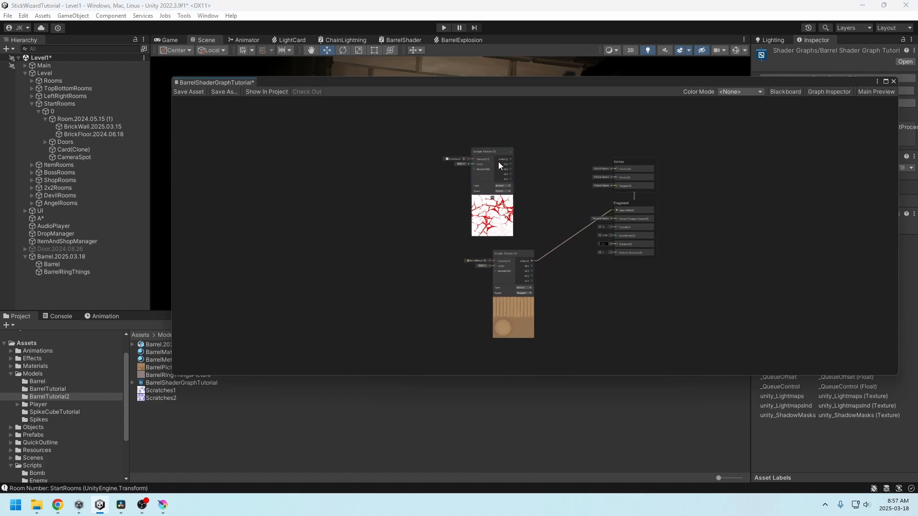
pyautogui.moveTo(498, 162); pyautogui.dragTo(455, 142)
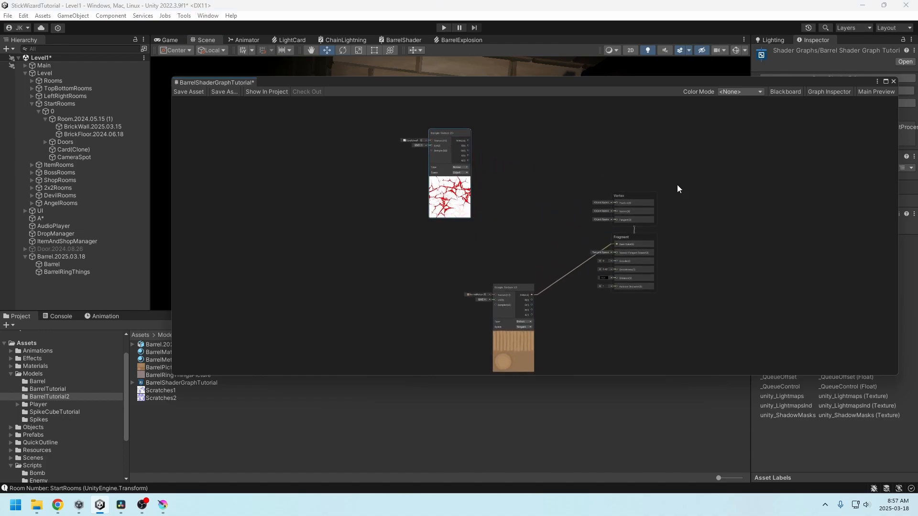
# - Create a Float property named Hits and place it in the graph near the Scratches1 sample node
pyautogui.click(793, 94)
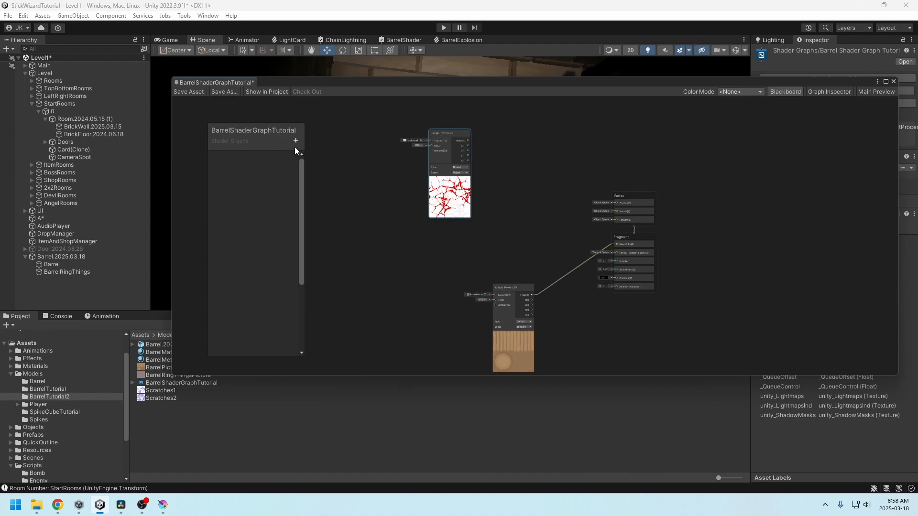
pyautogui.click(296, 140)
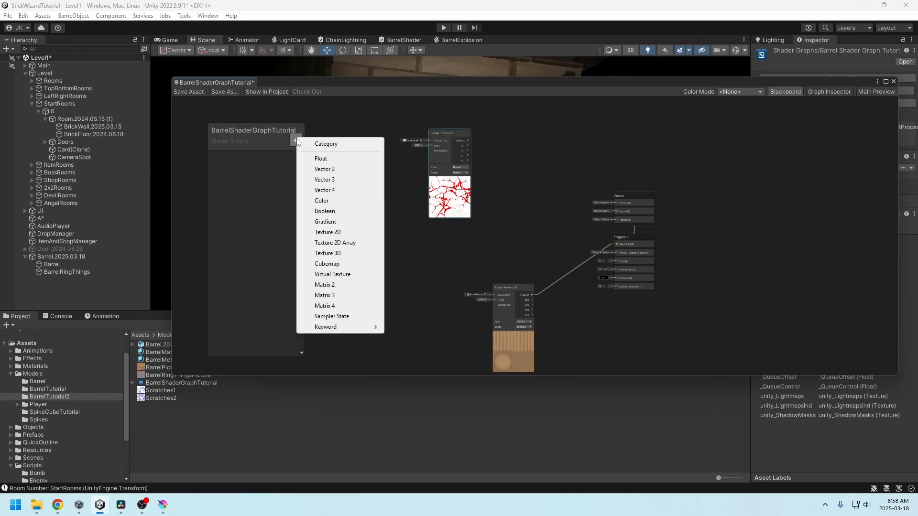
pyautogui.click(328, 155)
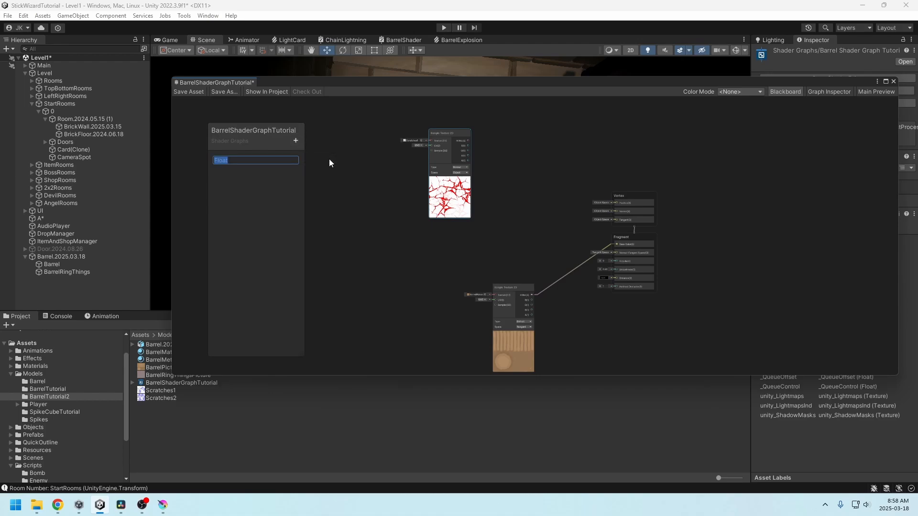
pyautogui.write('Hits')
pyautogui.press('Return')
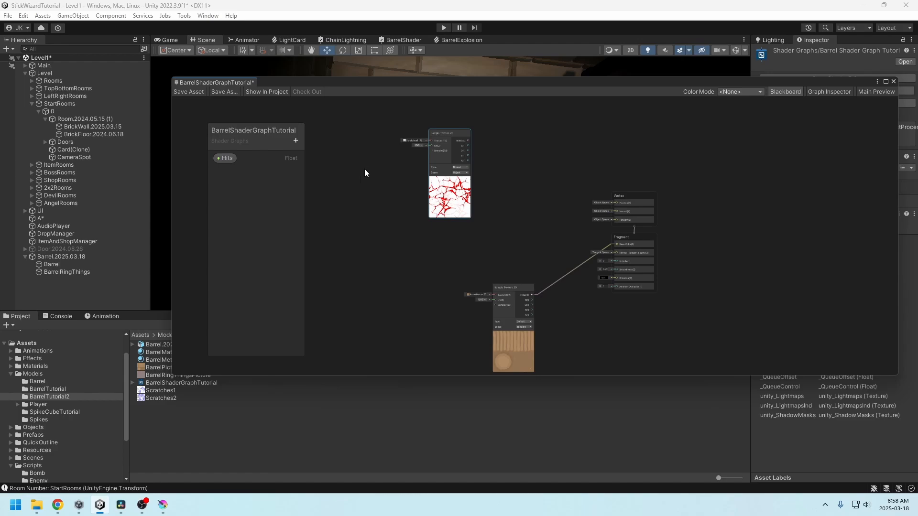
pyautogui.moveTo(365, 170); pyautogui.dragTo(529, 206, button='middle')
pyautogui.moveTo(225, 162); pyautogui.dragTo(525, 222)
pyautogui.moveTo(609, 145); pyautogui.dragTo(458, 174)
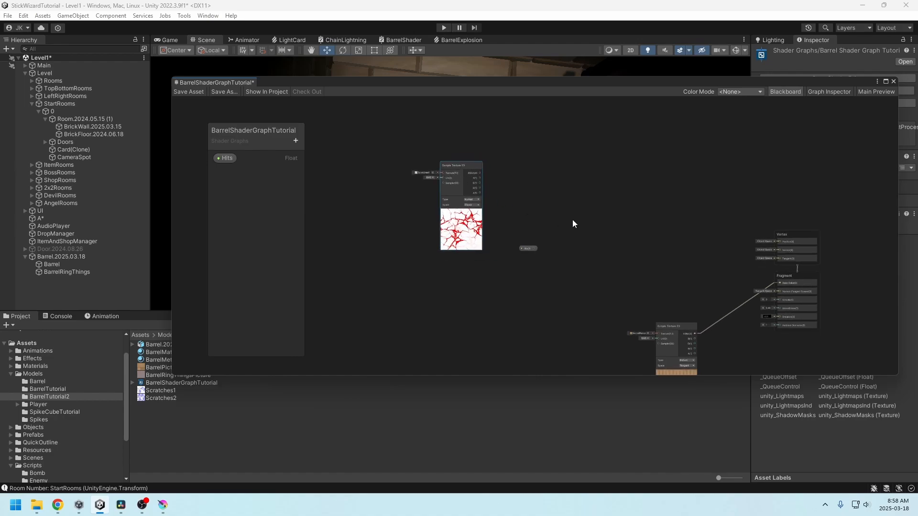
# - Add an Equal Comparison node that takes Hits as input A and compares it with 1 as input B
pyautogui.scroll(4, 535, 257)
pyautogui.moveTo(550, 263); pyautogui.dragTo(585, 293, button='middle')
pyautogui.moveTo(564, 269); pyautogui.dragTo(621, 269)
pyautogui.write('compari')
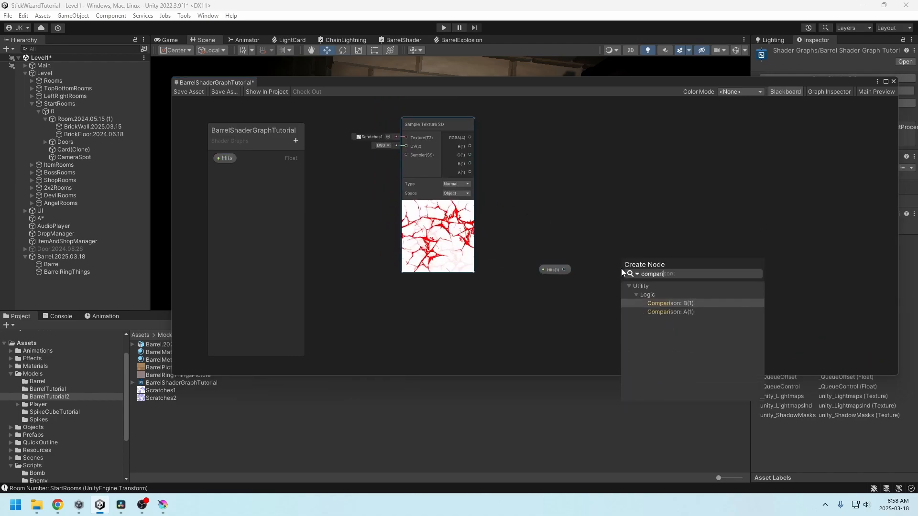
pyautogui.press('Down')
pyautogui.press('Return')
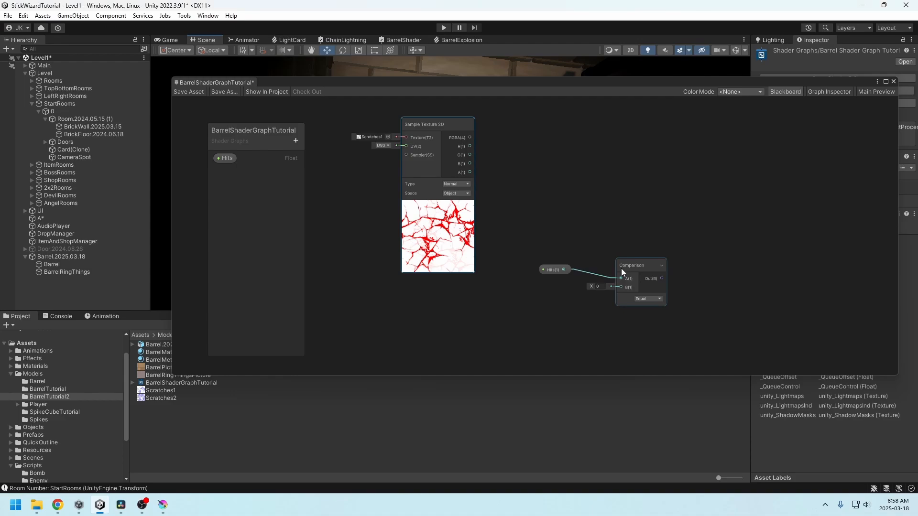
pyautogui.click(707, 278)
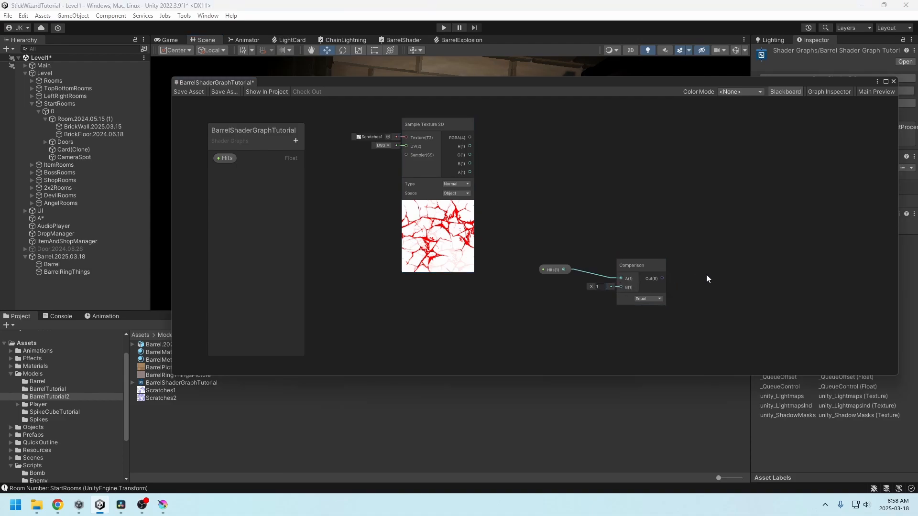
# - Add a Branch node with the Comparison output as its Predicate and the Scratches1 RGBA output as its True input
pyautogui.moveTo(700, 301); pyautogui.dragTo(633, 297, button='middle')
pyautogui.press('space')
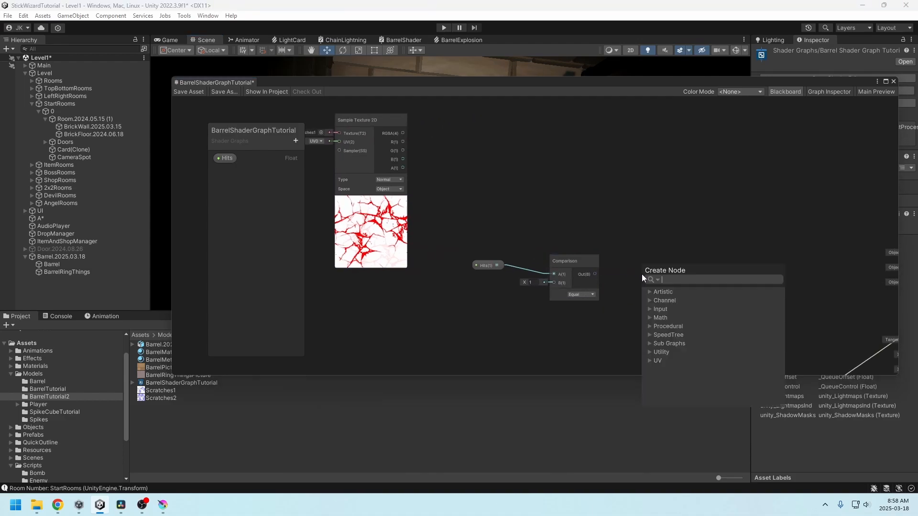
pyautogui.write('branch')
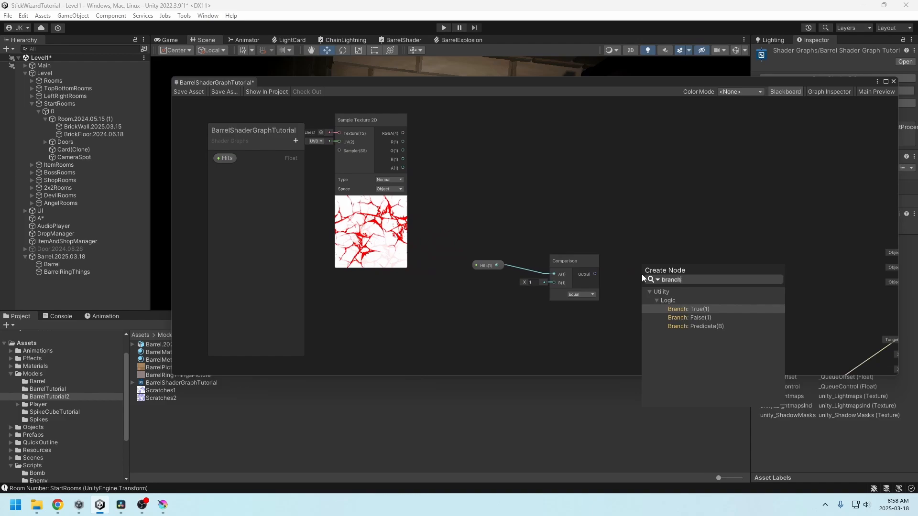
pyautogui.click(705, 327)
pyautogui.moveTo(684, 277); pyautogui.dragTo(694, 271)
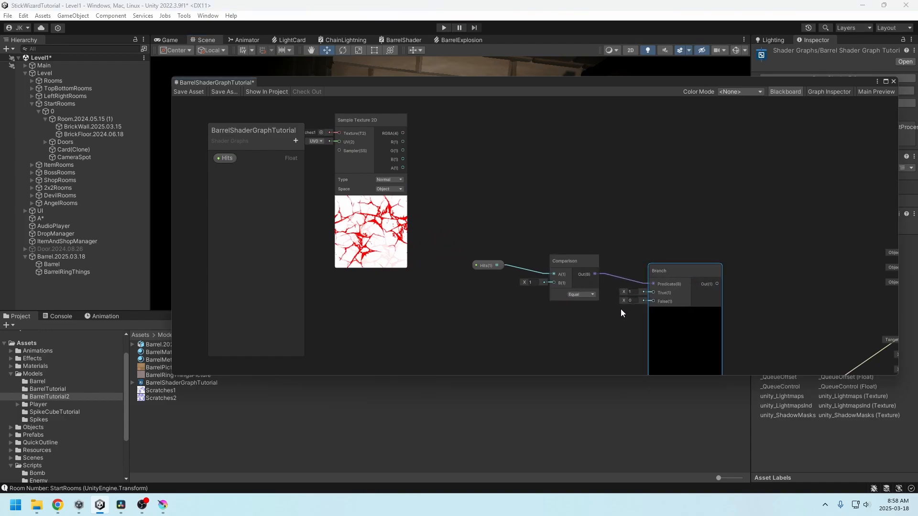
pyautogui.moveTo(402, 133); pyautogui.dragTo(652, 314)
pyautogui.moveTo(601, 333); pyautogui.dragTo(580, 262, button='middle')
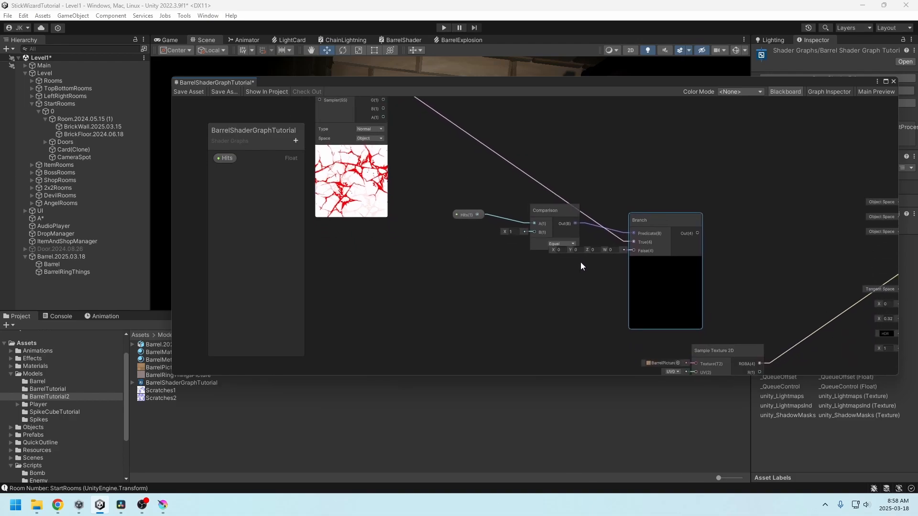
# - Move the Branch node away from the Comparison node and set all four components of its False input to 1
pyautogui.moveTo(661, 221)
pyautogui.mouseDown()
pyautogui.moveTo(659, 230)
pyautogui.moveTo(672, 207)
pyautogui.mouseUp()
pyautogui.click(585, 237)
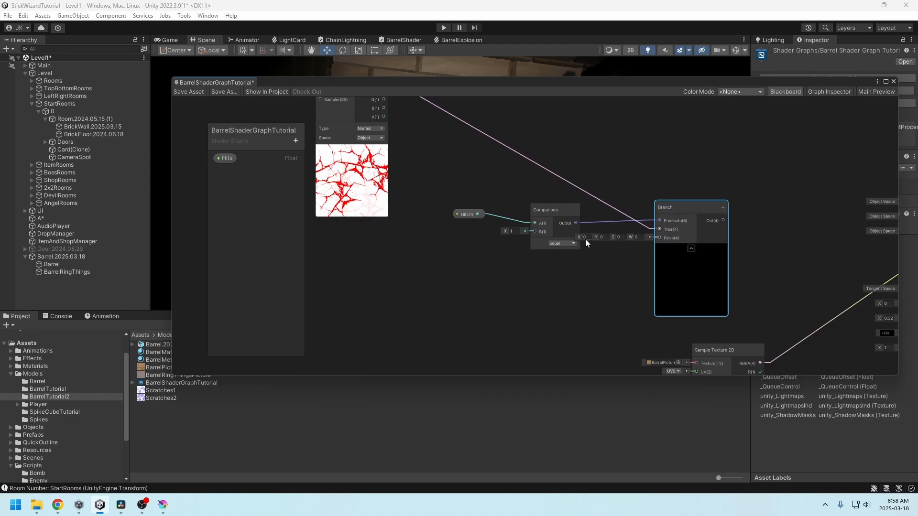
pyautogui.write('1')
pyautogui.click(605, 237)
pyautogui.write('1')
pyautogui.click(616, 237)
pyautogui.write('1')
pyautogui.click(634, 238)
pyautogui.write('1')
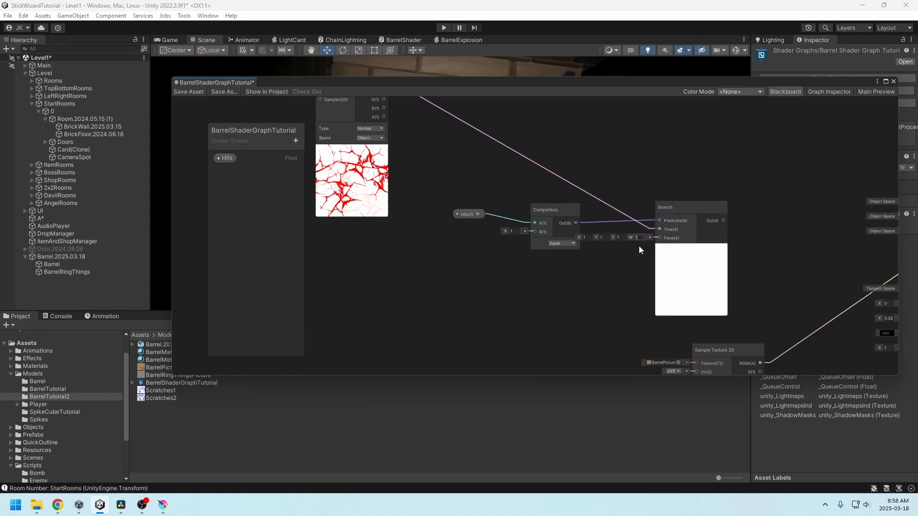
# - Rearrange the graph by shifting the Comparison node slightly and placing the Scratches1 sample node directly above it
pyautogui.moveTo(560, 215); pyautogui.dragTo(547, 213)
pyautogui.scroll(-3, 564, 265)
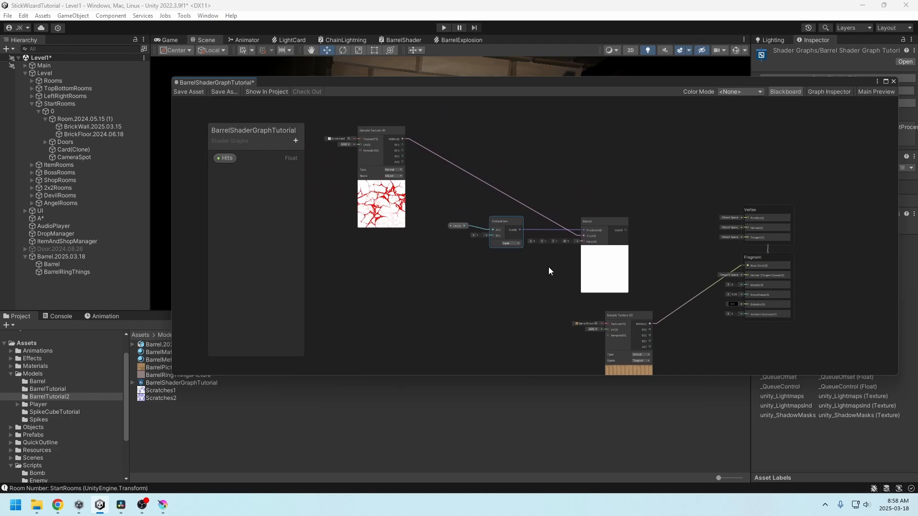
pyautogui.moveTo(546, 277); pyautogui.dragTo(586, 300, button='middle')
pyautogui.scroll(3, 456, 218)
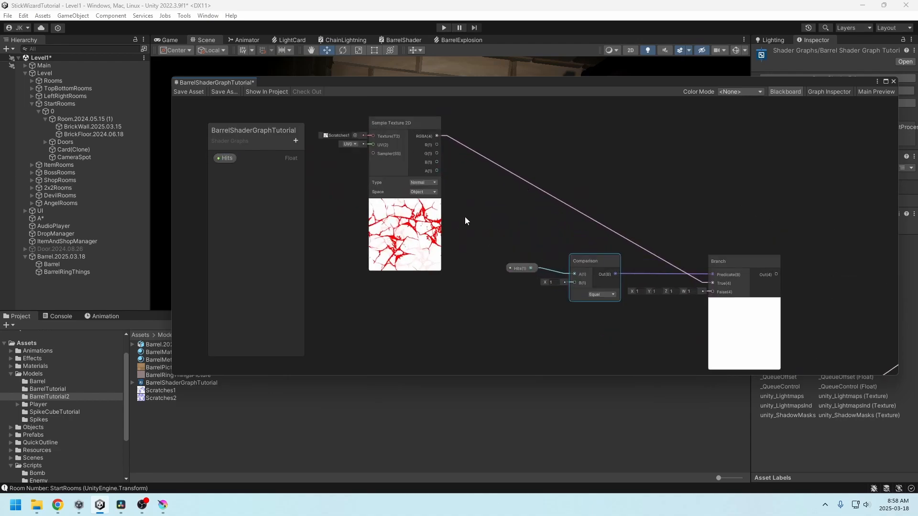
pyautogui.moveTo(466, 219); pyautogui.dragTo(498, 248, button='middle')
pyautogui.moveTo(442, 163); pyautogui.dragTo(641, 143)
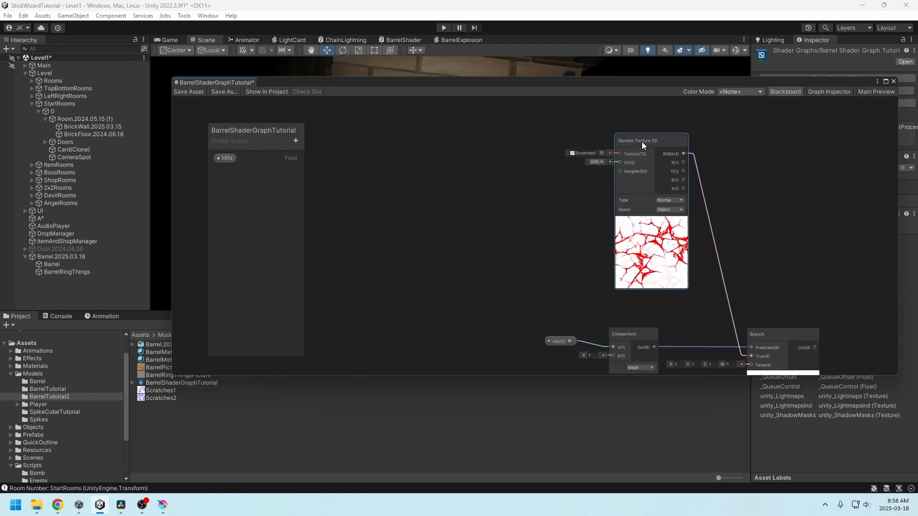
pyautogui.moveTo(701, 311); pyautogui.dragTo(586, 231, button='middle')
pyautogui.moveTo(521, 259); pyautogui.dragTo(518, 219, button='middle')
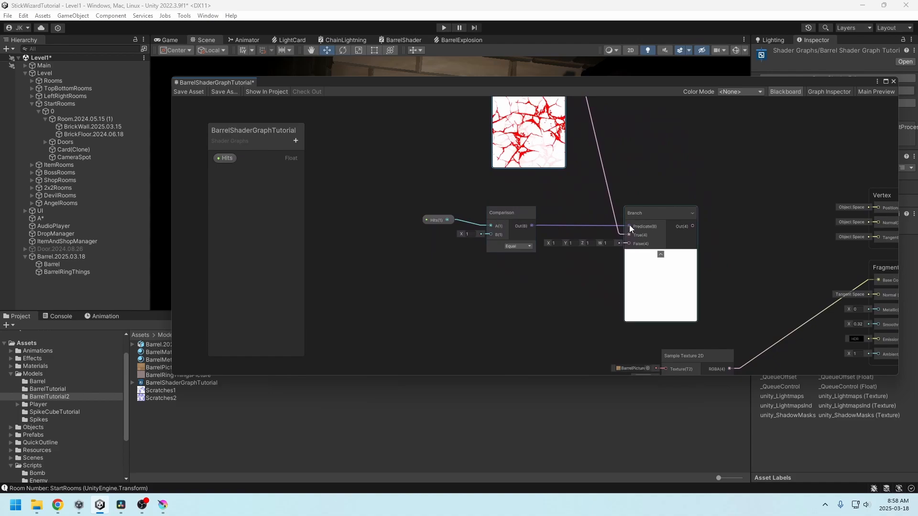
pyautogui.moveTo(724, 254); pyautogui.dragTo(638, 239, button='middle')
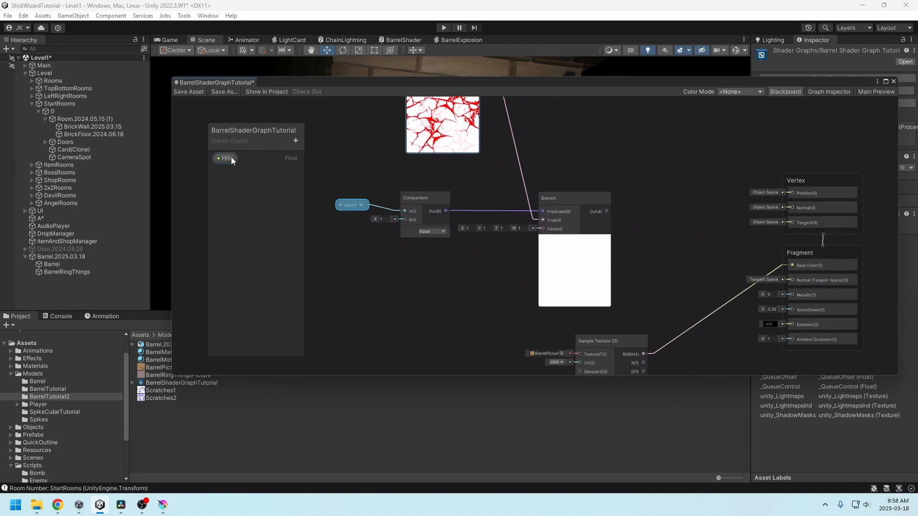
# - Show the Graph Inspector and move the Blackboard aside so that the node settings can be reached
pyautogui.click(823, 92)
pyautogui.moveTo(256, 131); pyautogui.dragTo(341, 146)
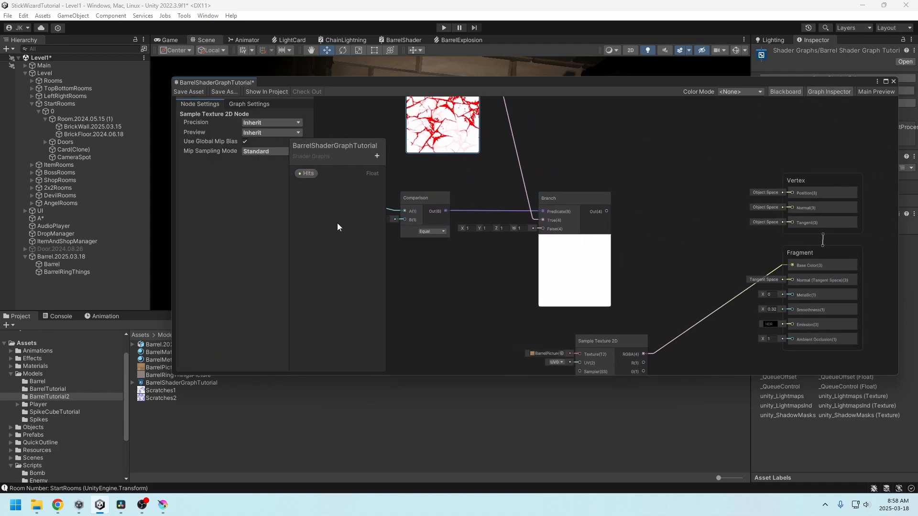
pyautogui.click(252, 104)
# - Test the Branch preview with a Hits default of 1, and set the default back to 0
pyautogui.click(311, 174)
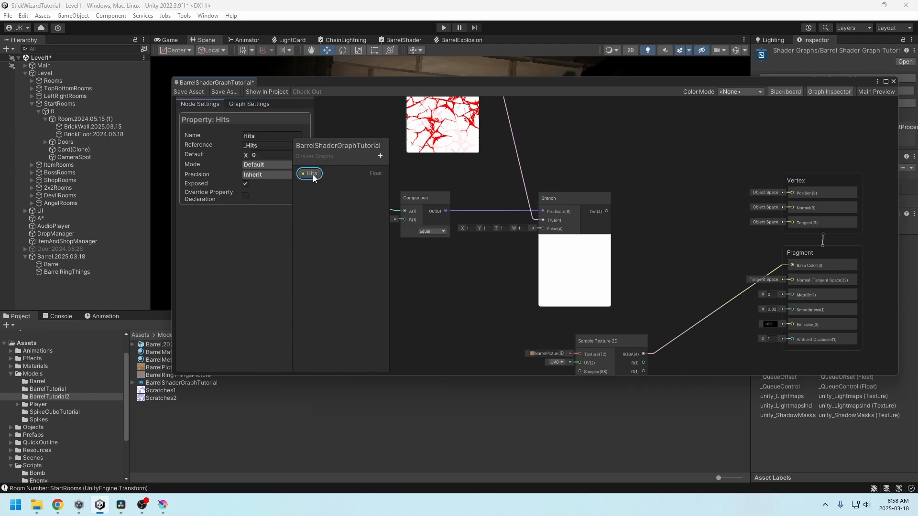
pyautogui.write('1')
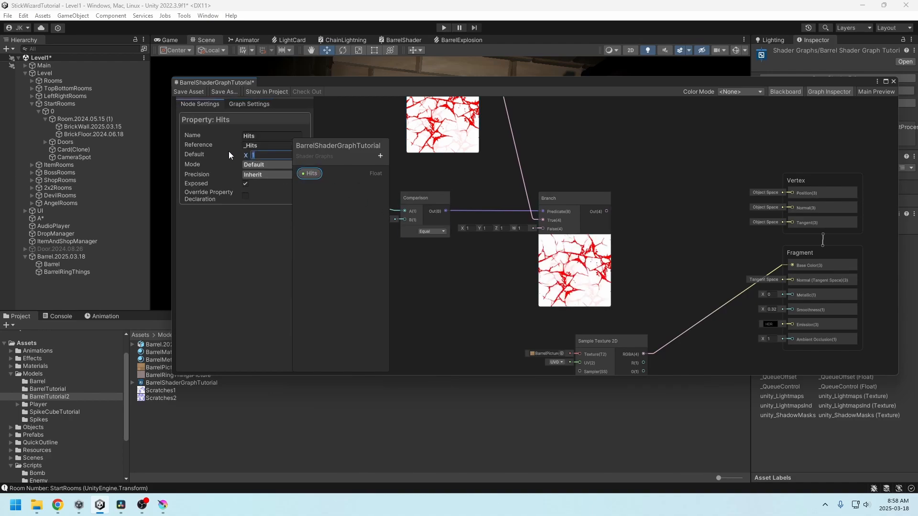
pyautogui.write('0')
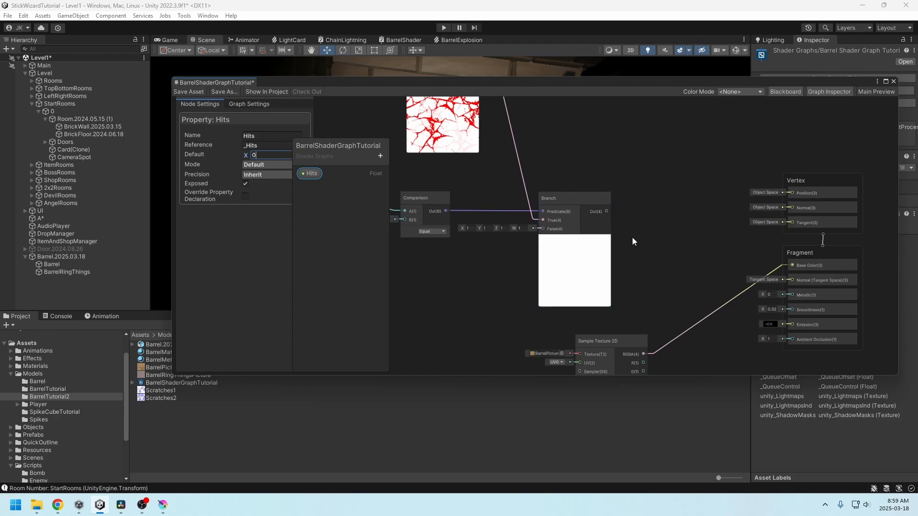
# - Add an Add node with the Branch output as input A and connect its output to the fragment's Normal input
pyautogui.scroll(-3, 680, 269)
pyautogui.press('space')
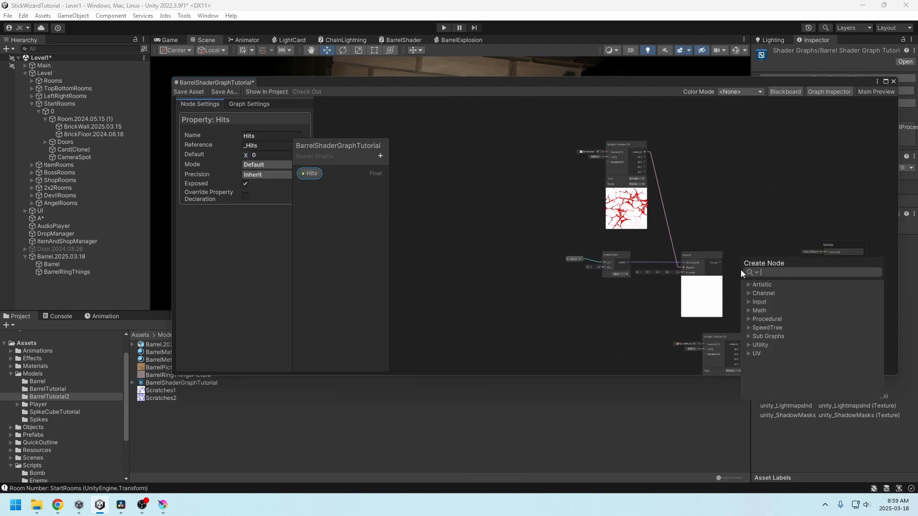
pyautogui.write('add')
pyautogui.press('Return')
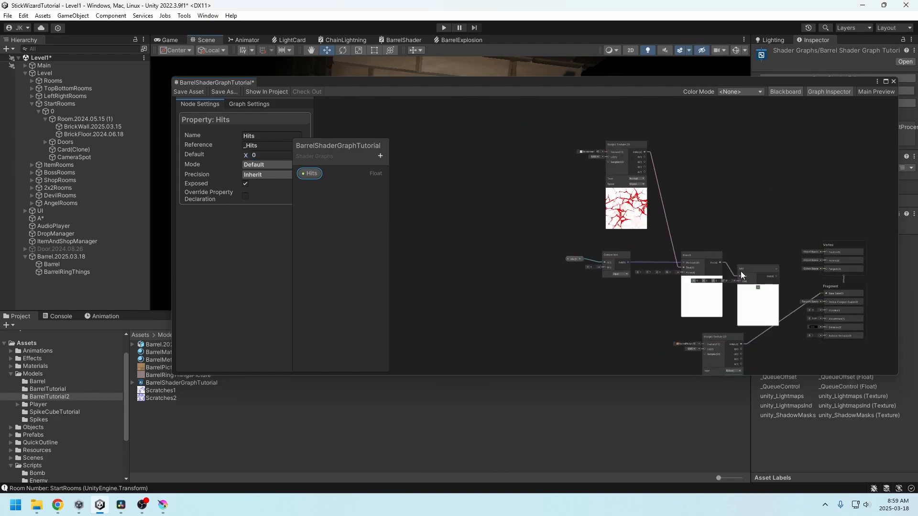
pyautogui.moveTo(741, 271); pyautogui.dragTo(617, 243, button='middle')
pyautogui.moveTo(652, 248); pyautogui.dragTo(701, 272)
pyautogui.scroll(2, 587, 184)
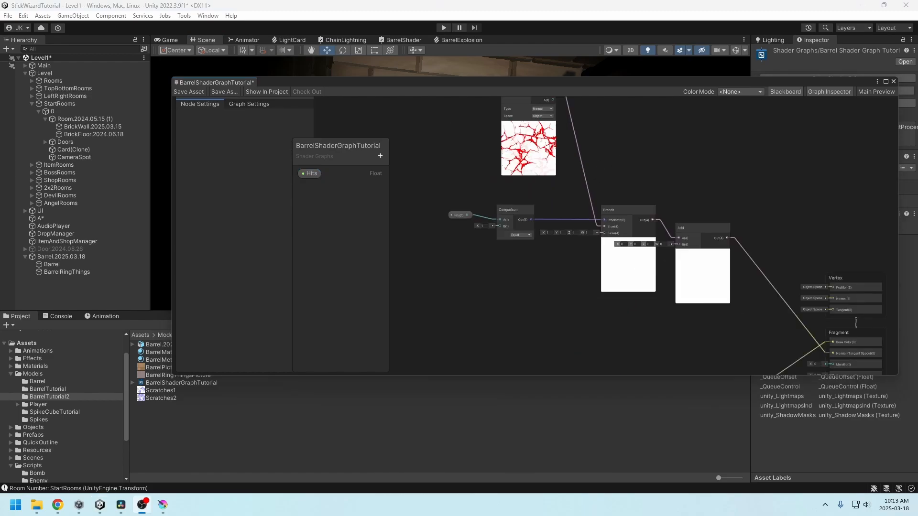
# - Duplicate the Comparison node, place the copy below the original, and set the copy's operation to Greater
pyautogui.moveTo(545, 276); pyautogui.dragTo(527, 288, button='middle')
pyautogui.moveTo(536, 216); pyautogui.dragTo(552, 280, button='middle')
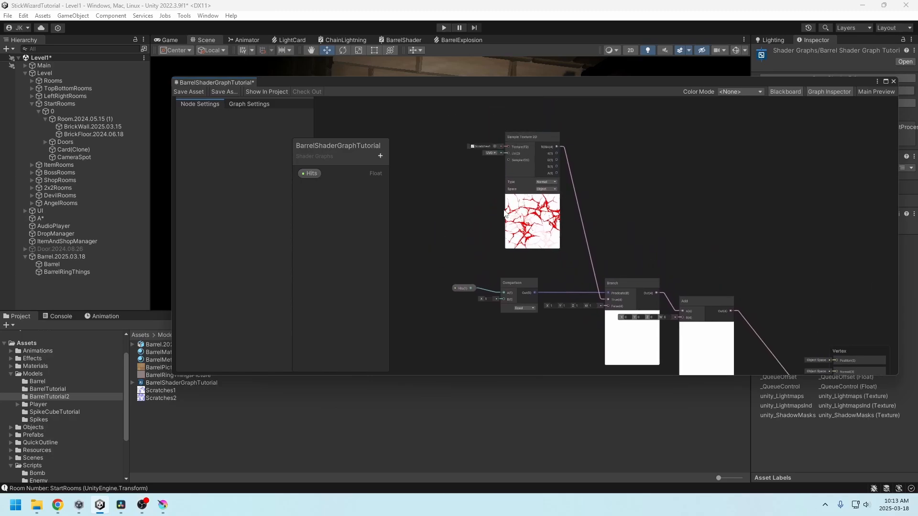
pyautogui.moveTo(547, 243); pyautogui.dragTo(550, 189, button='middle')
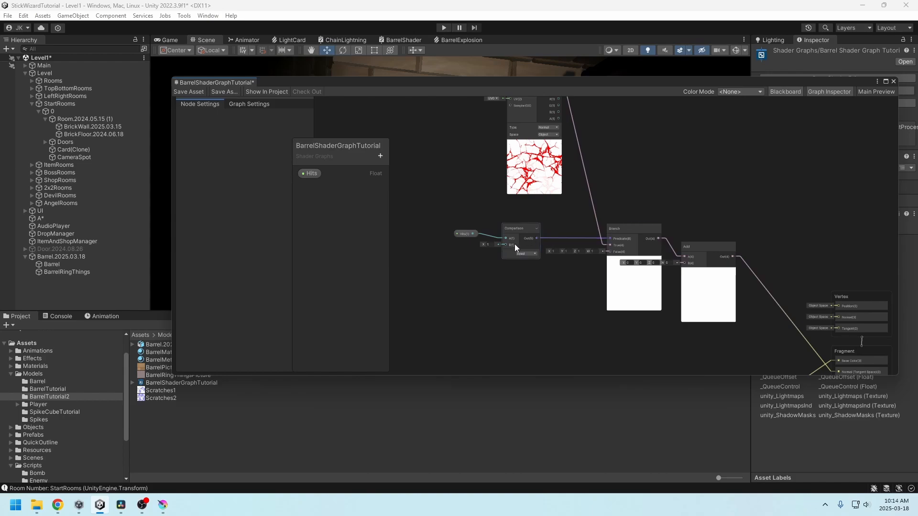
pyautogui.moveTo(452, 261); pyautogui.dragTo(452, 262)
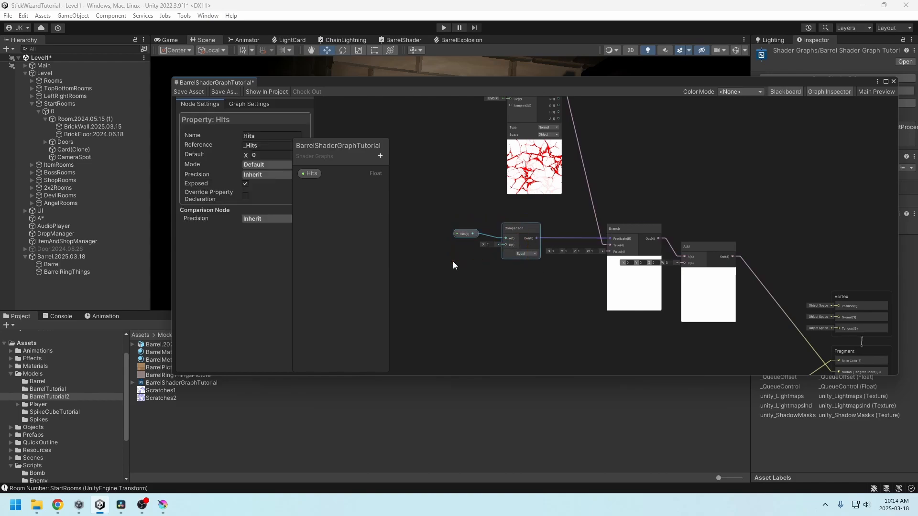
pyautogui.click(521, 229)
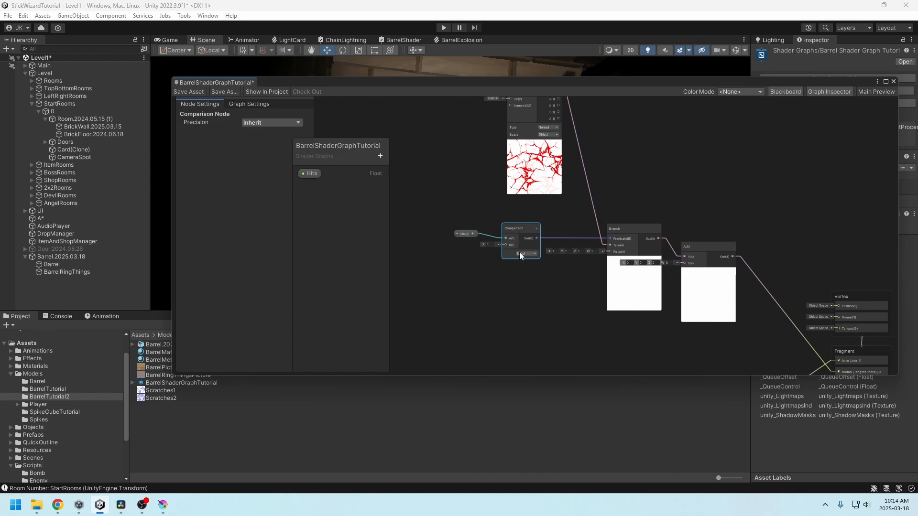
pyautogui.hotkey('ctrl', 'd')
pyautogui.moveTo(533, 304); pyautogui.dragTo(502, 305)
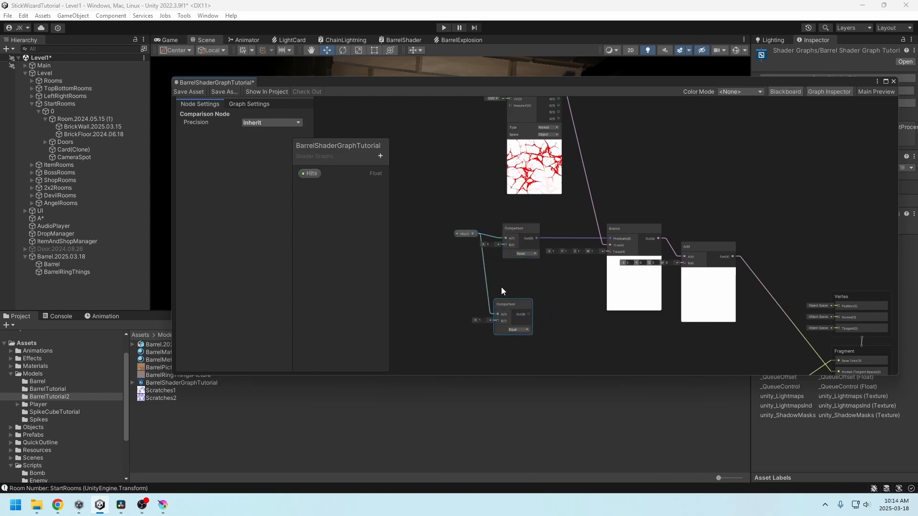
pyautogui.moveTo(501, 287); pyautogui.dragTo(520, 242, button='middle')
pyautogui.click(528, 290)
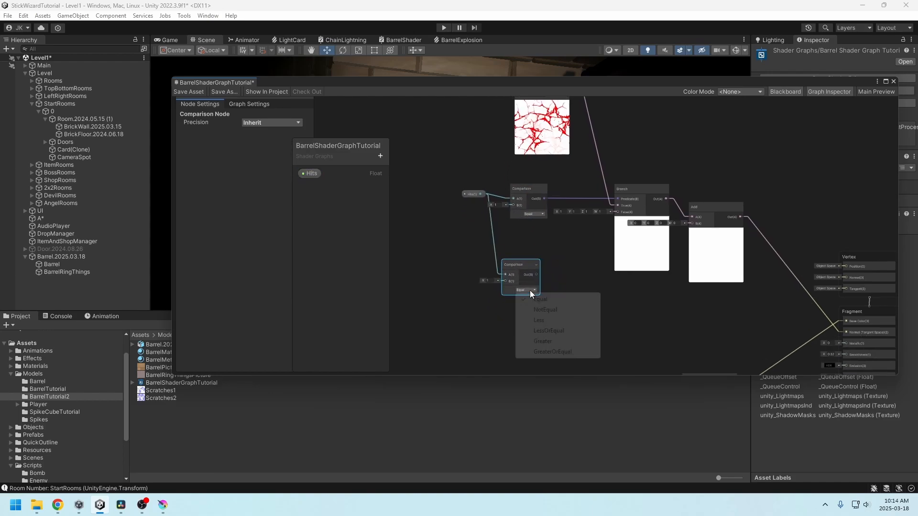
pyautogui.click(543, 341)
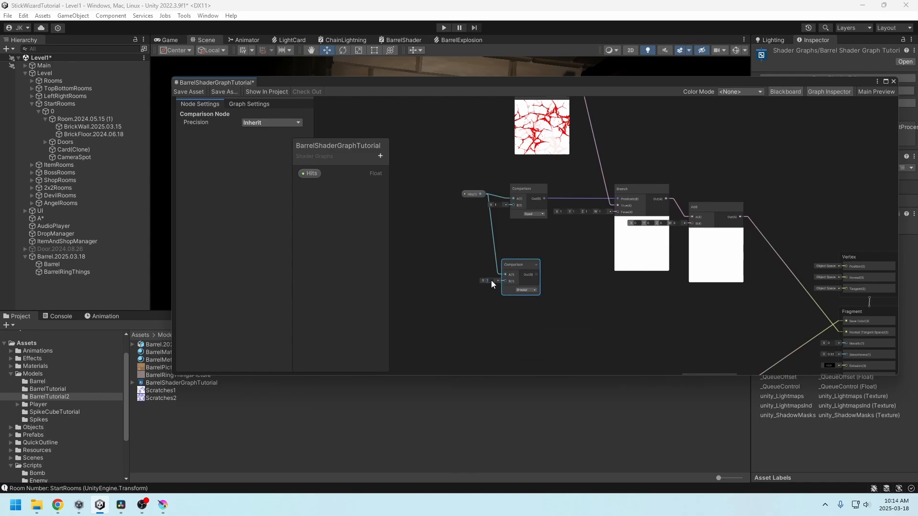
pyautogui.click(592, 303)
# - Add a second Branch node that takes the Greater Comparison's output as its Predicate
pyautogui.moveTo(568, 295); pyautogui.dragTo(576, 247, button='middle')
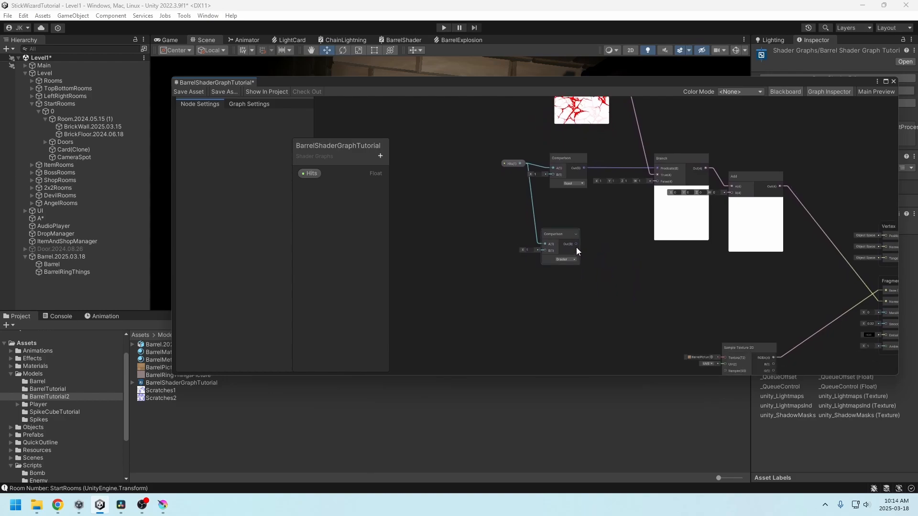
pyautogui.press('space')
pyautogui.write('branch')
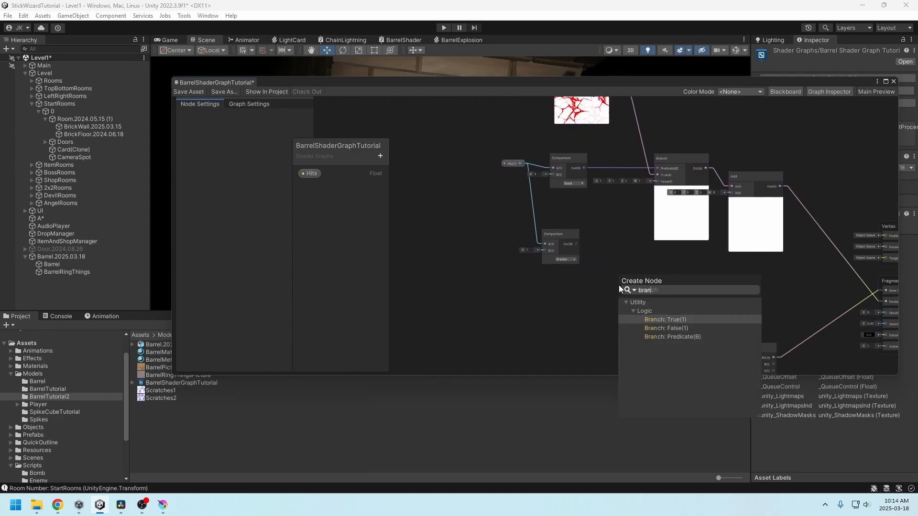
pyautogui.press('Down')
pyautogui.press('Down')
pyautogui.press('Return')
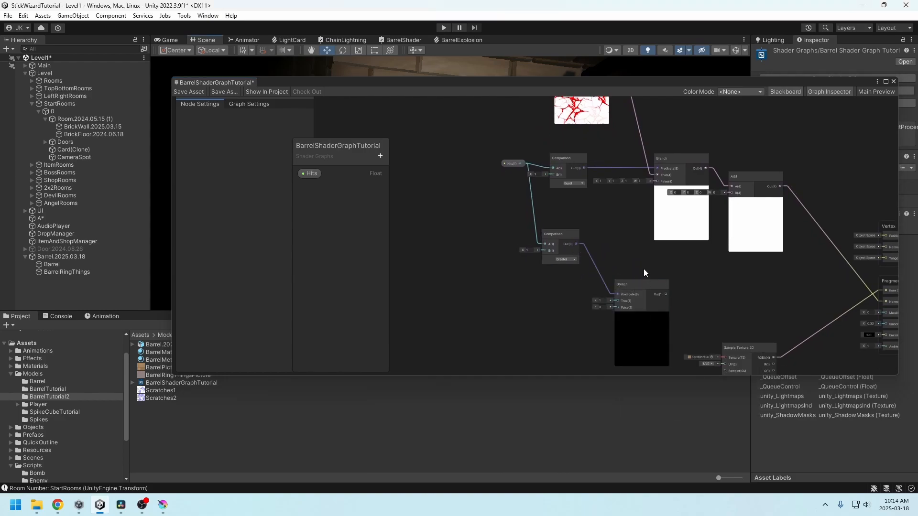
# - Add a Scratches2 sample node with Object space and connect its RGBA output to the second Branch's True input
pyautogui.moveTo(643, 269); pyautogui.dragTo(623, 154, button='middle')
pyautogui.moveTo(172, 399); pyautogui.dragTo(511, 238)
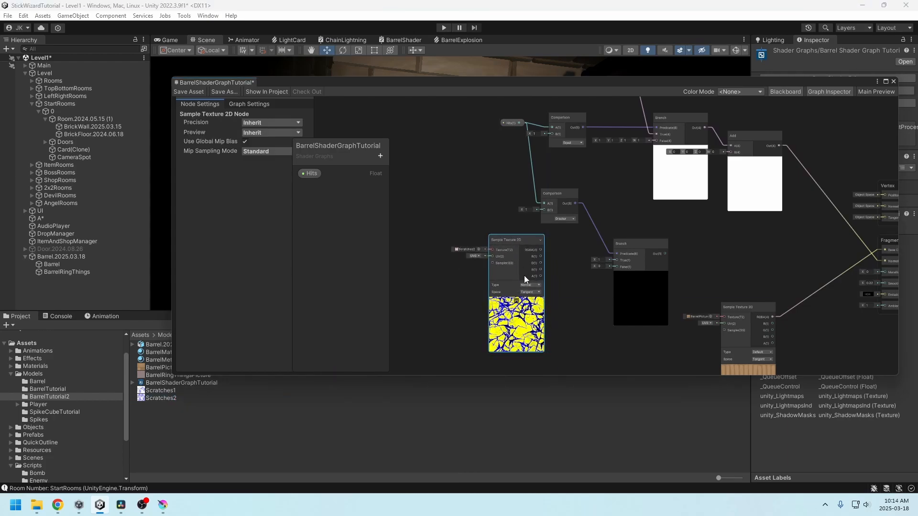
pyautogui.click(531, 292)
pyautogui.click(547, 312)
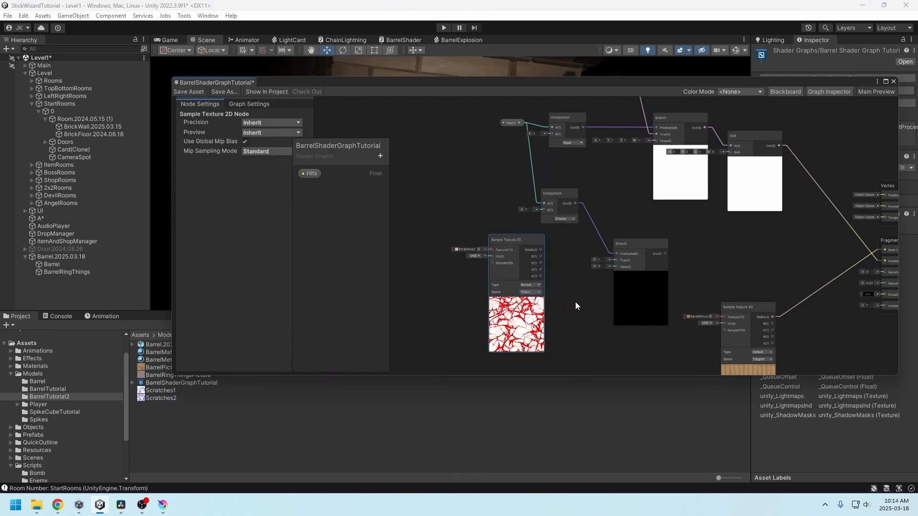
pyautogui.moveTo(576, 302); pyautogui.dragTo(507, 325, button='middle')
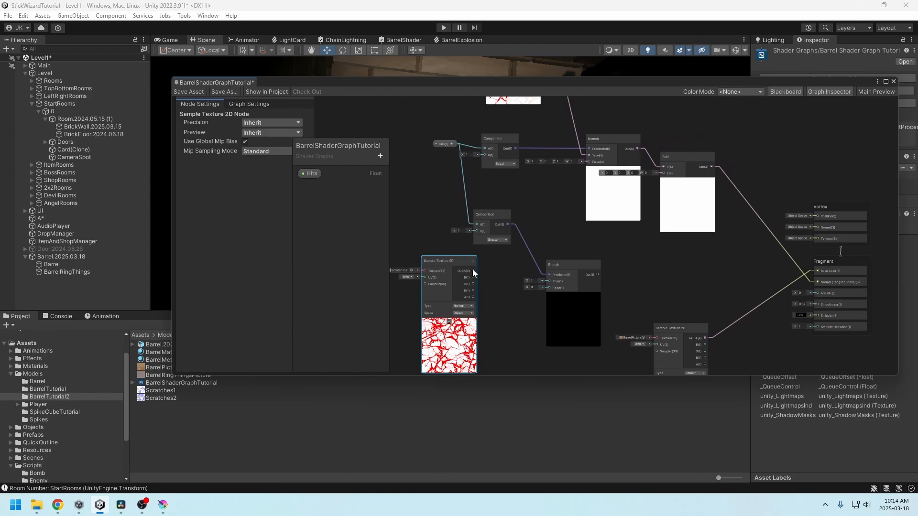
pyautogui.moveTo(473, 270); pyautogui.dragTo(545, 282)
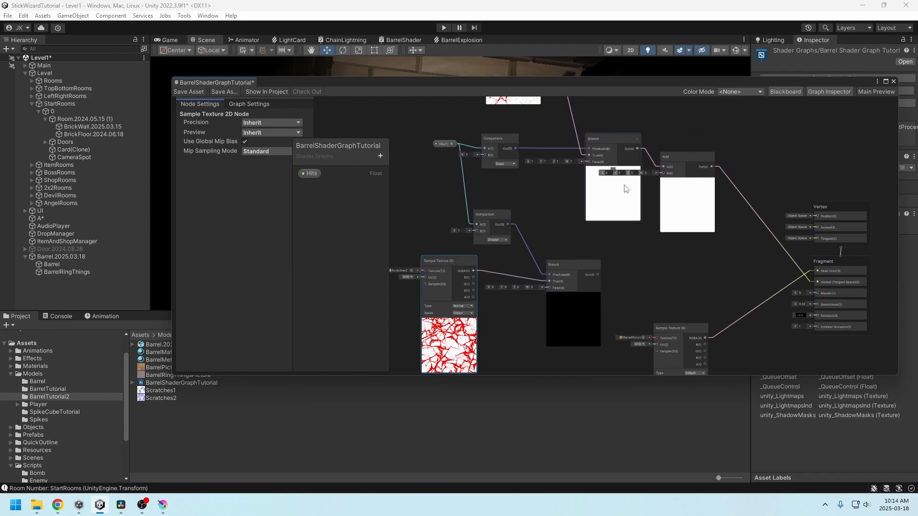
# - Set the X, Y, Z and W components of the second Branch's False input to 1
pyautogui.moveTo(615, 265); pyautogui.dragTo(665, 241, button='middle')
pyautogui.click(527, 284)
pyautogui.write('1')
pyautogui.click(541, 283)
pyautogui.write('1')
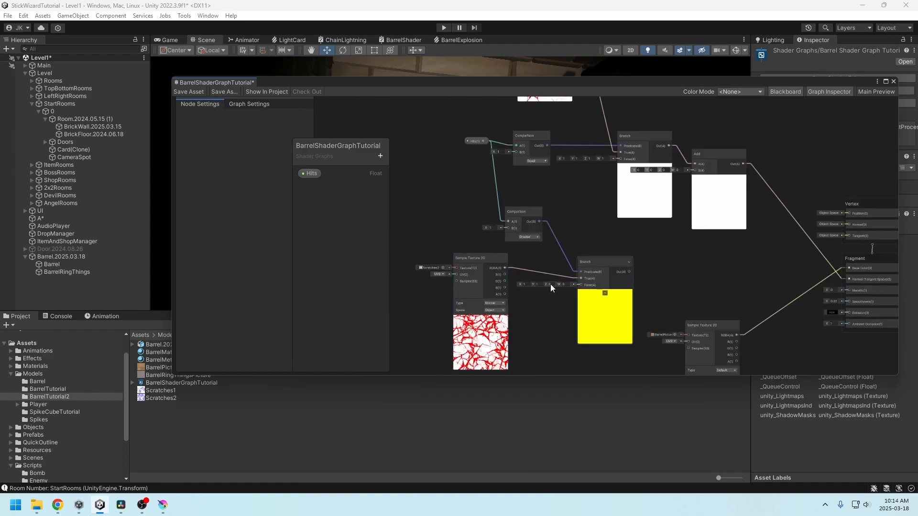
pyautogui.click(550, 284)
pyautogui.write('1')
# - Connect the second Branch's output to input B of the Add node, with the Add node moved closer to the fragment
pyautogui.moveTo(658, 284); pyautogui.dragTo(594, 296, button='middle')
pyautogui.moveTo(561, 279); pyautogui.dragTo(664, 216)
pyautogui.moveTo(622, 260); pyautogui.dragTo(614, 207, button='middle')
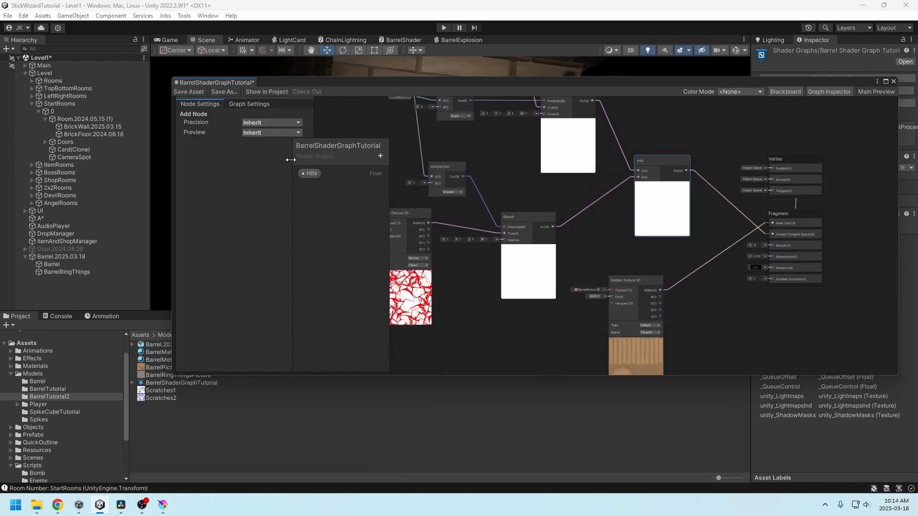
# - Test a Hits default of 1, set the default to 2, and save the shader graph
pyautogui.click(311, 174)
pyautogui.write('1')
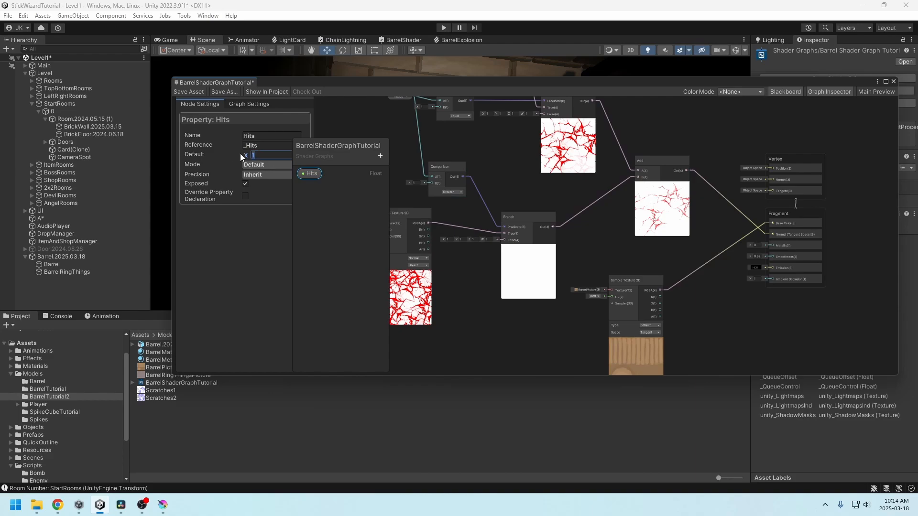
pyautogui.write('2')
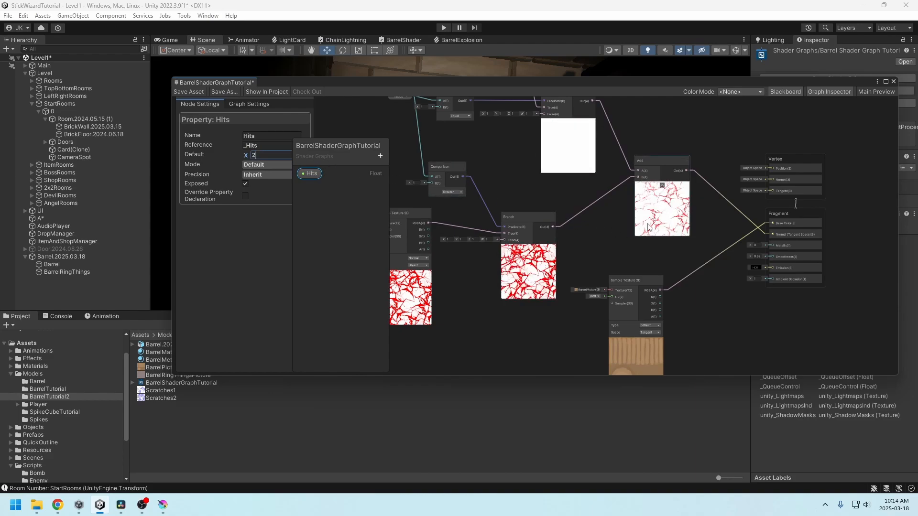
pyautogui.hotkey('ctrl', 's')
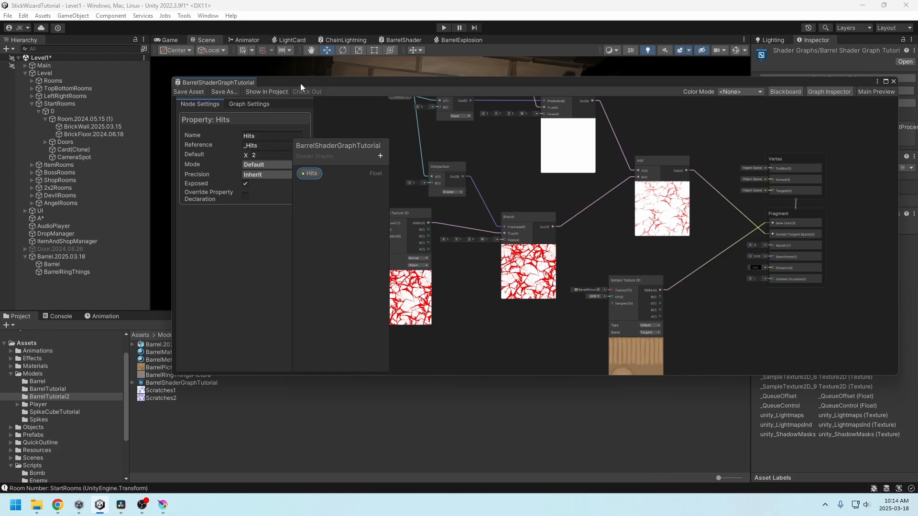
# - Move the shader graph window clear of the Scene view and show the BarrelMaterial asset's properties
pyautogui.moveTo(301, 84); pyautogui.dragTo(491, 320)
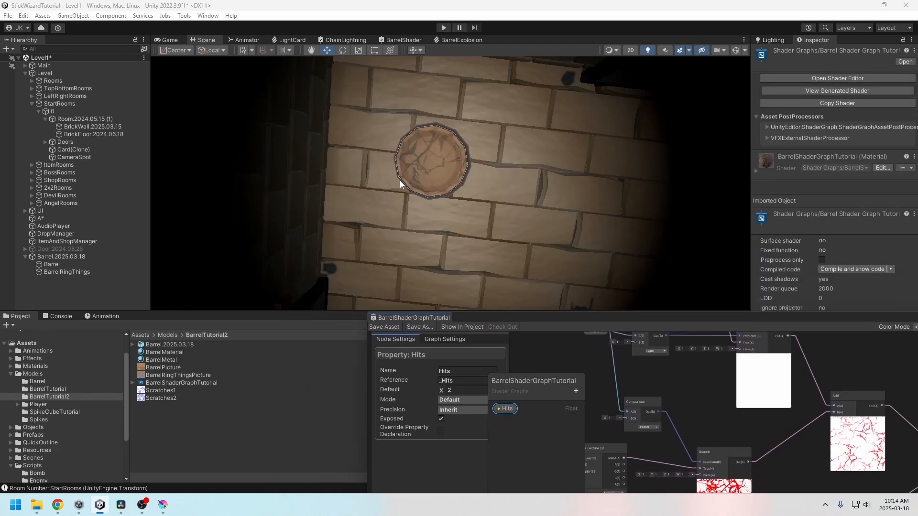
pyautogui.click(168, 353)
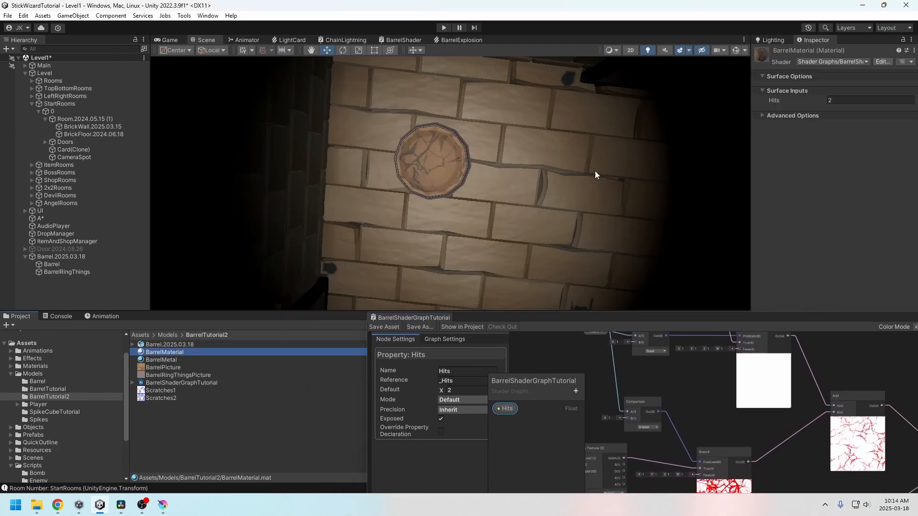
# - Test Hits values of 0, 1 and 2 on BarrelMaterial while viewing the barrel from the side and above
pyautogui.keyDown('alt'); pyautogui.moveTo(547, 214); pyautogui.dragTo(547, 61); pyautogui.keyUp('alt')
pyautogui.click(848, 101)
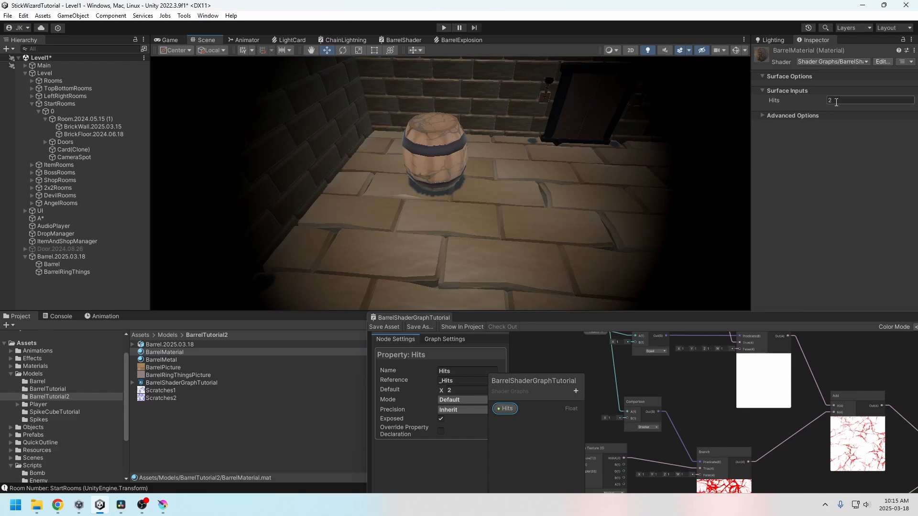
pyautogui.write('0')
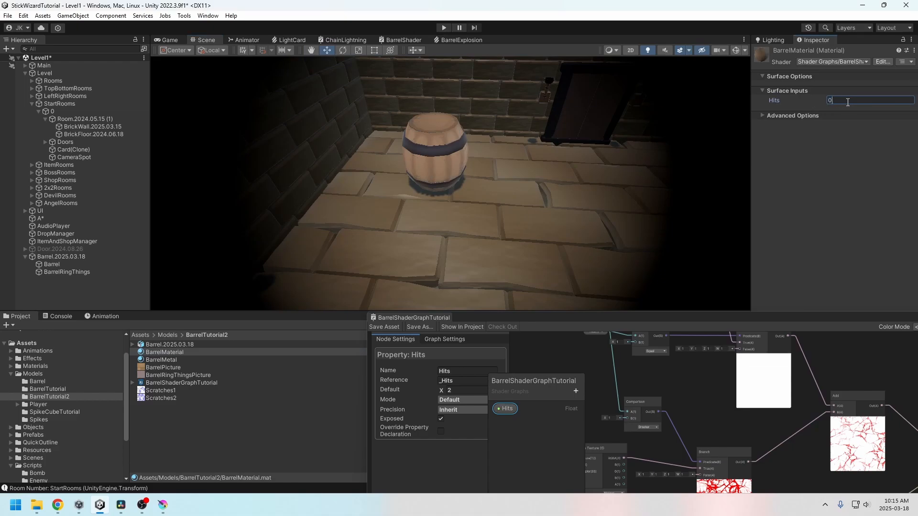
pyautogui.press('BackSpace')
pyautogui.write('1')
pyautogui.press('BackSpace')
pyautogui.write('2')
pyautogui.keyDown('alt'); pyautogui.moveTo(480, 134); pyautogui.dragTo(501, 212); pyautogui.keyUp('alt')
# - Set the X, Y, Z and W components of the first Branch's False input to 0 and save the shader graph
pyautogui.moveTo(813, 317); pyautogui.dragTo(592, 209)
pyautogui.moveTo(625, 334); pyautogui.dragTo(681, 312, button='middle')
pyautogui.moveTo(614, 307); pyautogui.dragTo(603, 309, button='middle')
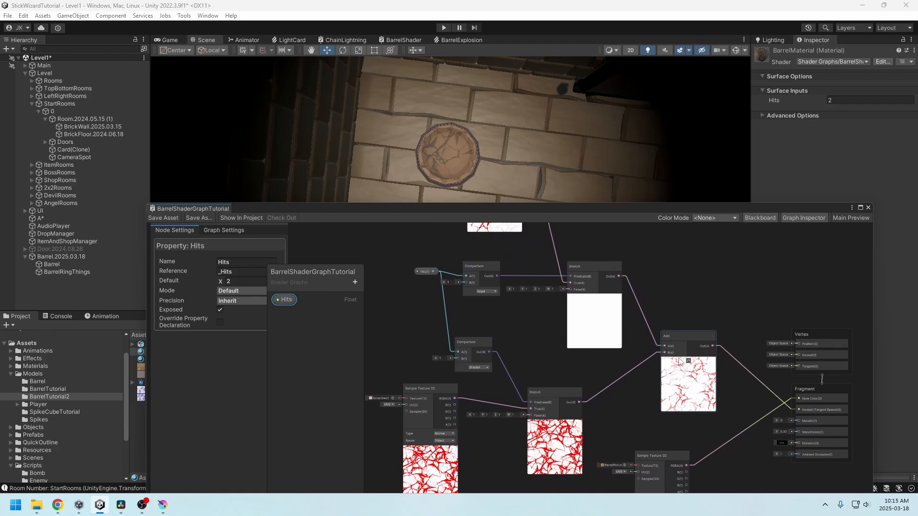
pyautogui.click(514, 289)
pyautogui.write('0')
pyautogui.click(526, 289)
pyautogui.write('0')
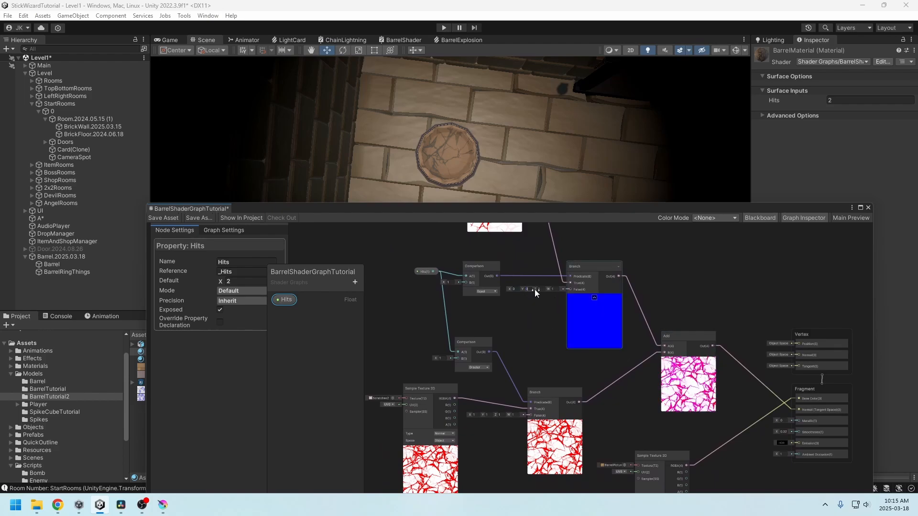
pyautogui.click(539, 289)
pyautogui.write('0')
pyautogui.click(551, 288)
pyautogui.write('0')
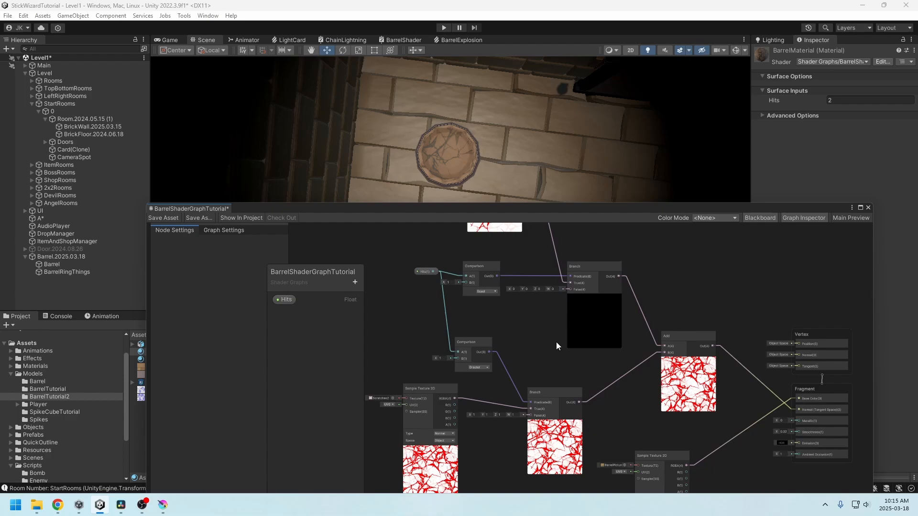
pyautogui.moveTo(601, 398); pyautogui.dragTo(620, 334, button='middle')
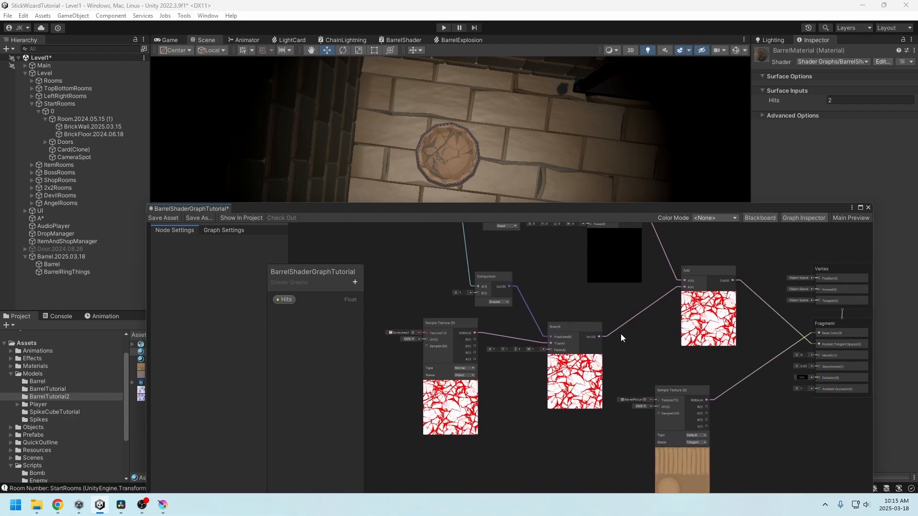
pyautogui.click(170, 218)
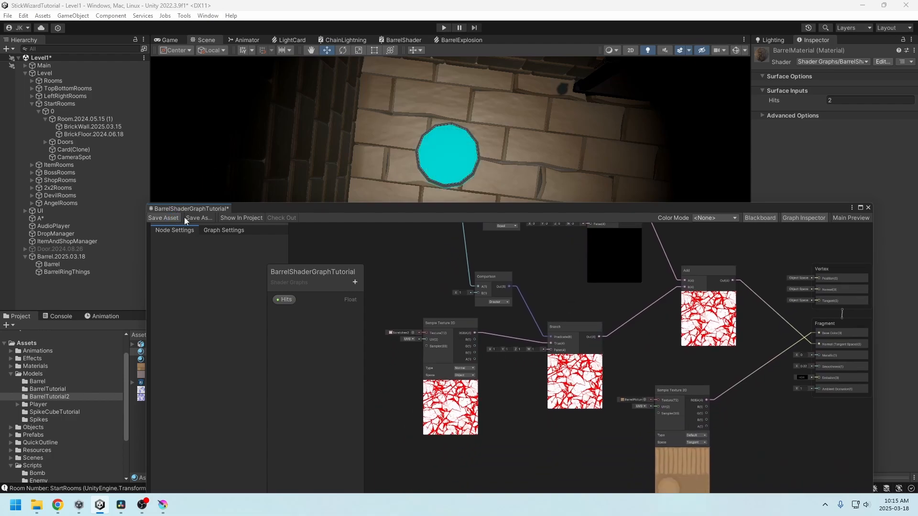
# - Set the X, Y, Z and W components of the second Branch's False input to 0 and save the shader graph
pyautogui.moveTo(529, 276)
pyautogui.mouseDown(button='middle')
pyautogui.moveTo(527, 290)
pyautogui.moveTo(515, 279)
pyautogui.mouseUp(button='middle')
pyautogui.click(474, 375)
pyautogui.write('0')
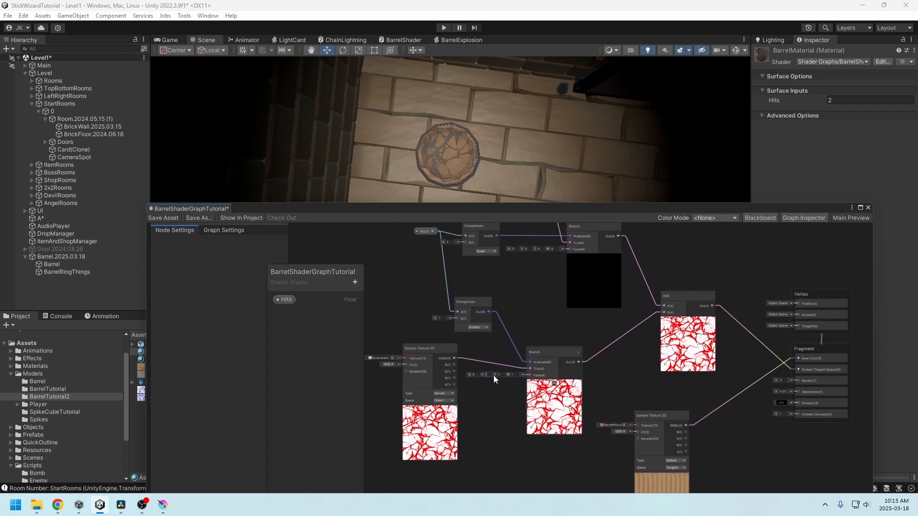
pyautogui.write('0')
pyautogui.click(512, 374)
pyautogui.write('0')
pyautogui.click(170, 218)
pyautogui.moveTo(561, 327); pyautogui.dragTo(578, 383, button='middle')
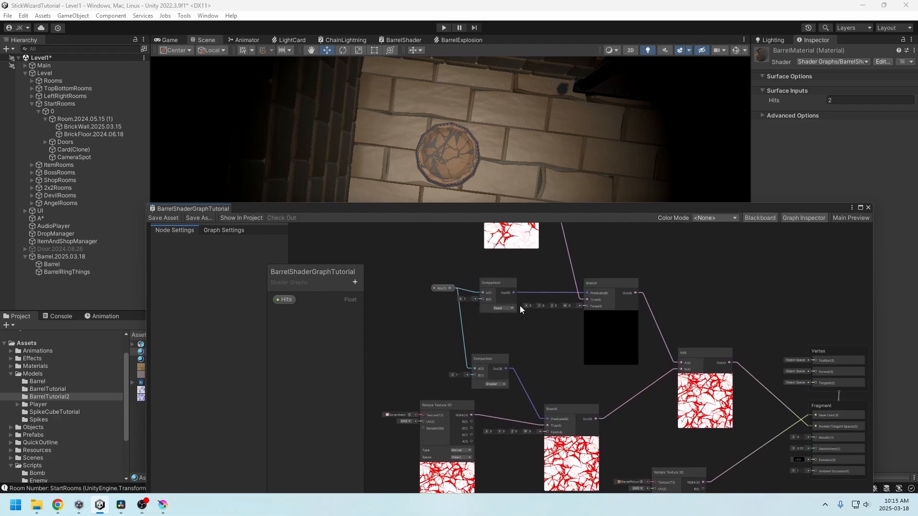
pyautogui.moveTo(742, 403); pyautogui.dragTo(705, 366, button='middle')
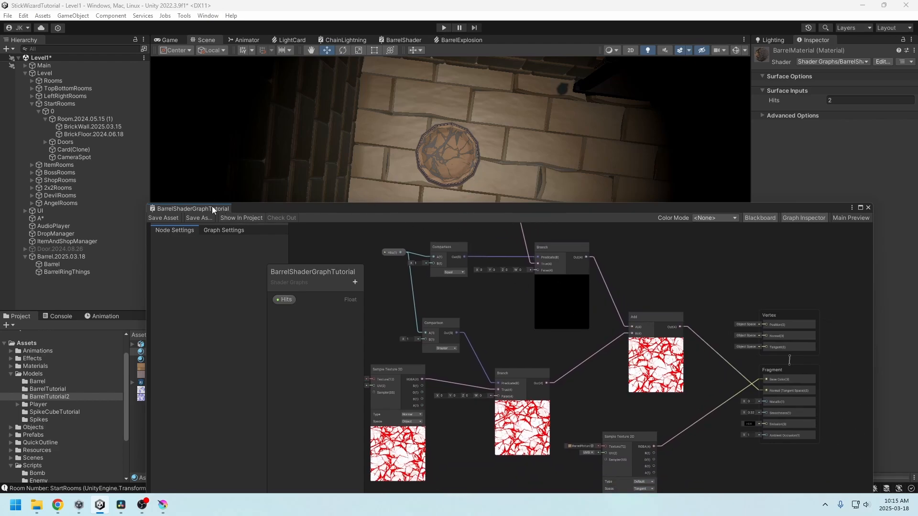
# - Dock the BarrelShaderGraphTutorial window alongside the Scene view and check the barrel in the Game and Scene views
pyautogui.moveTo(211, 206); pyautogui.dragTo(497, 40)
pyautogui.click(169, 40)
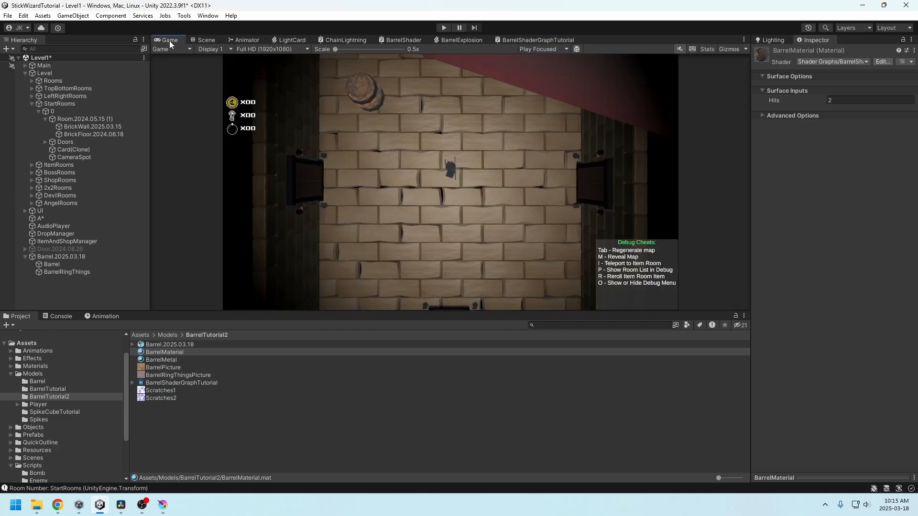
pyautogui.click(207, 40)
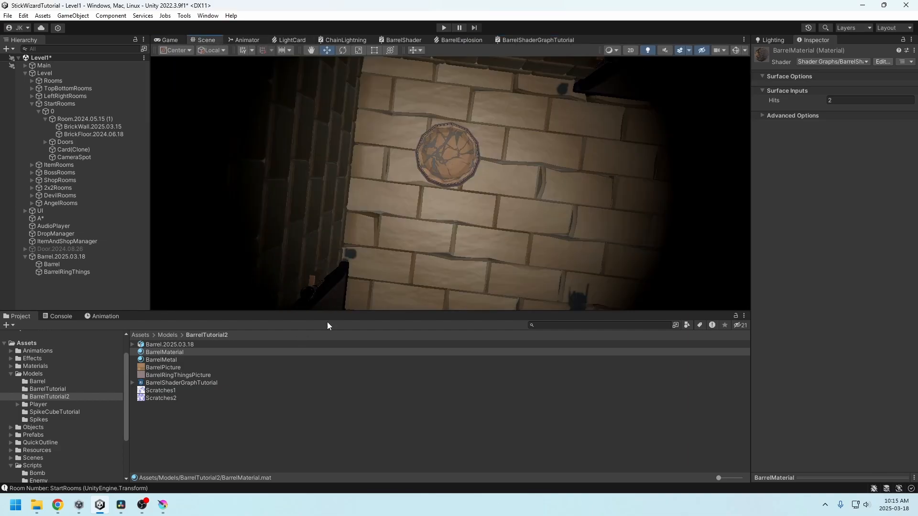
pyautogui.keyDown('alt'); pyautogui.moveTo(371, 258); pyautogui.dragTo(418, 199); pyautogui.keyUp('alt')
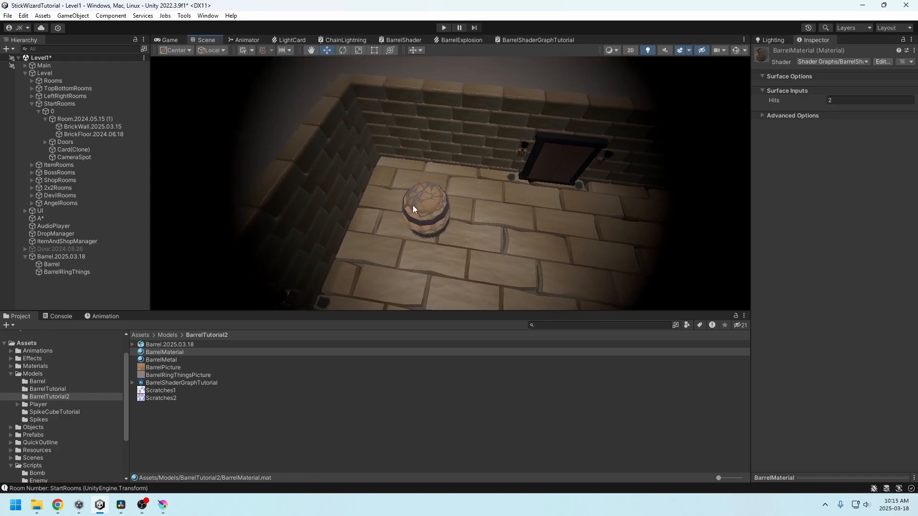
# - Show the BarrelMaterial asset's surface inputs and open its Hits value for editing
pyautogui.click(158, 398)
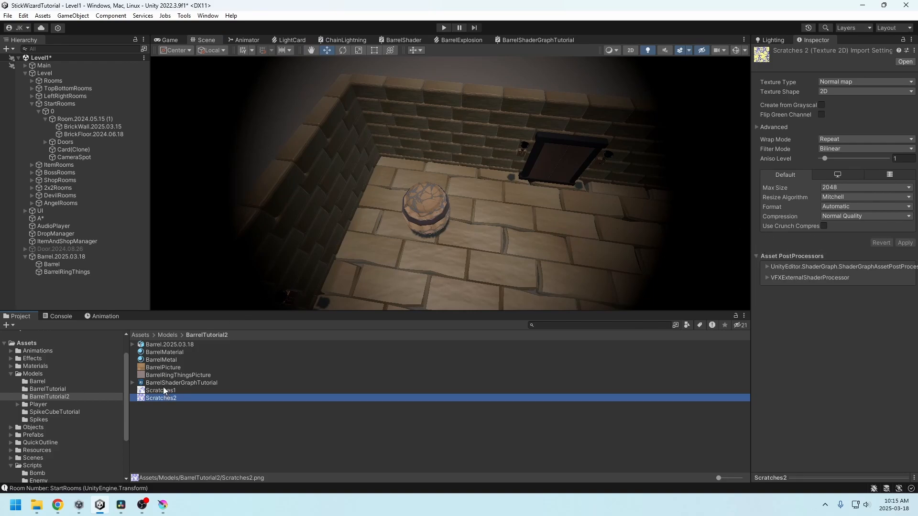
pyautogui.click(165, 354)
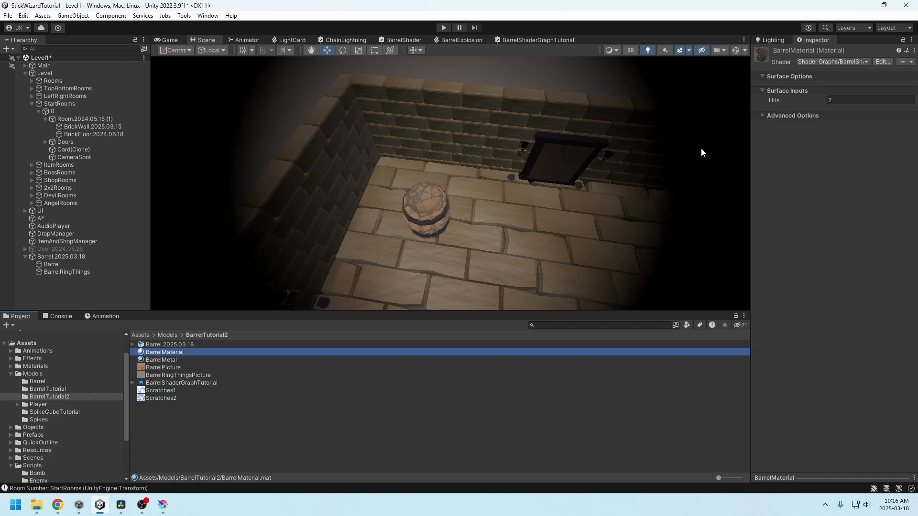
pyautogui.click(842, 92)
pyautogui.click(772, 91)
pyautogui.click(843, 100)
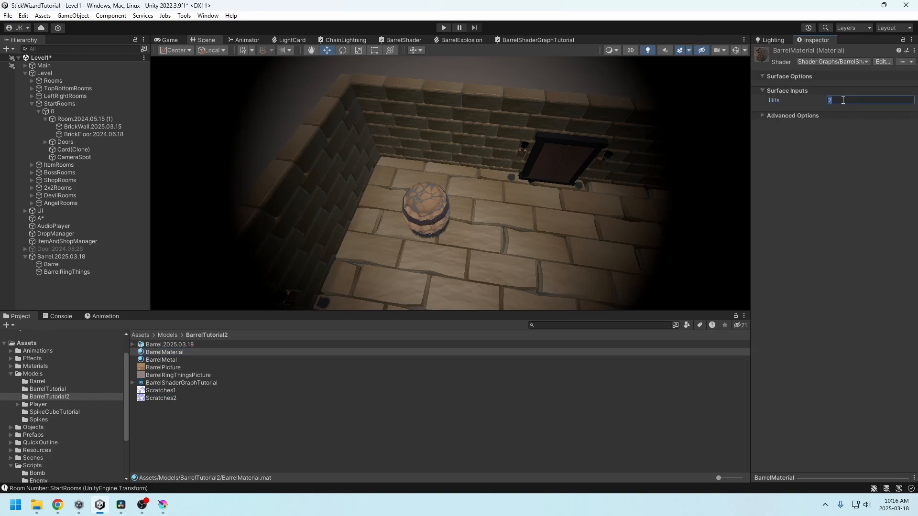
# - Set BarrelMaterial's Hits to 0 and look at the barrel from above
pyautogui.write('0')
pyautogui.keyDown('alt'); pyautogui.moveTo(575, 161); pyautogui.dragTo(575, 232); pyautogui.keyUp('alt')
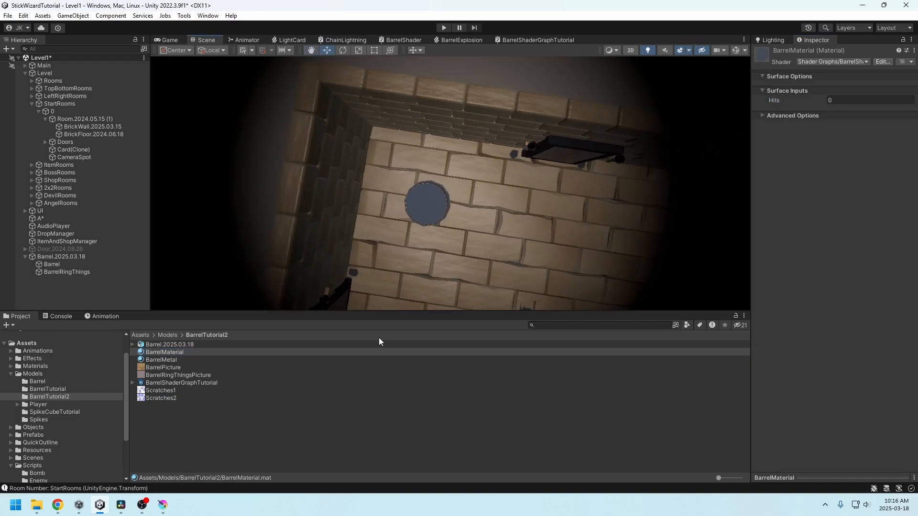
pyautogui.click(78, 505)
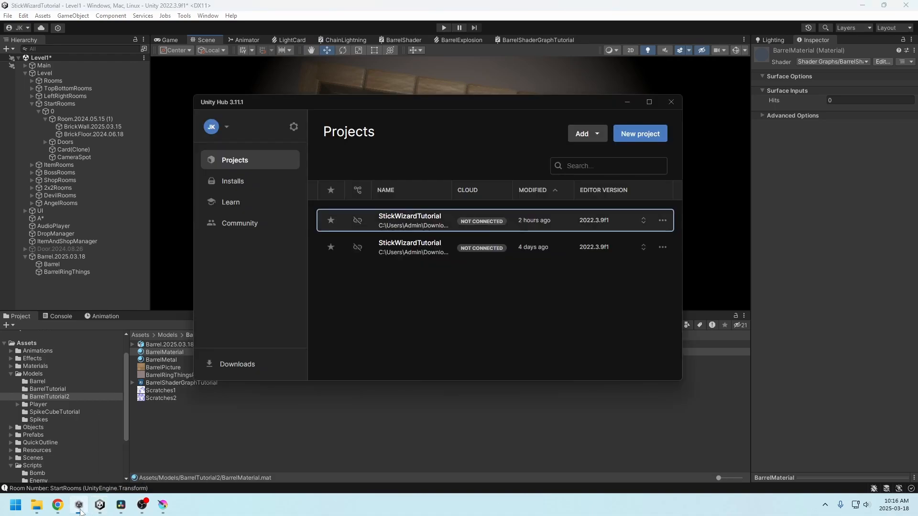
pyautogui.click(82, 504)
pyautogui.click(100, 505)
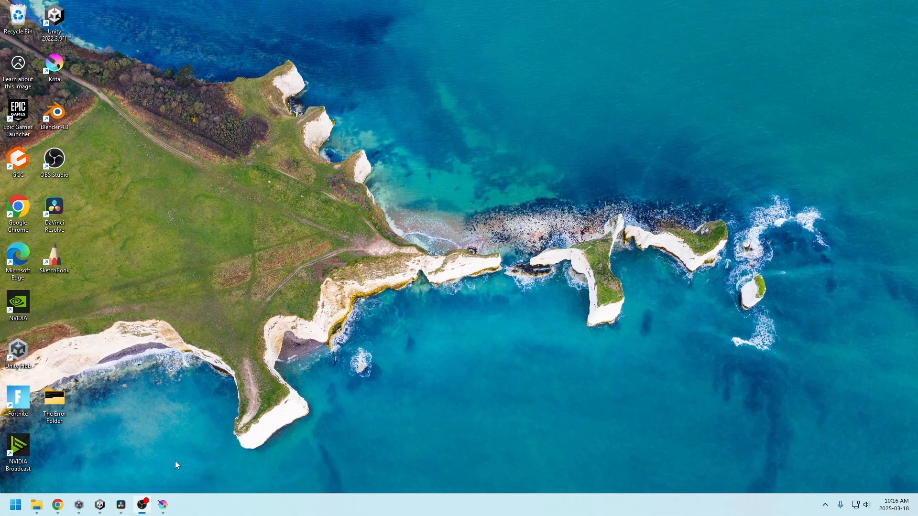
pyautogui.click(100, 505)
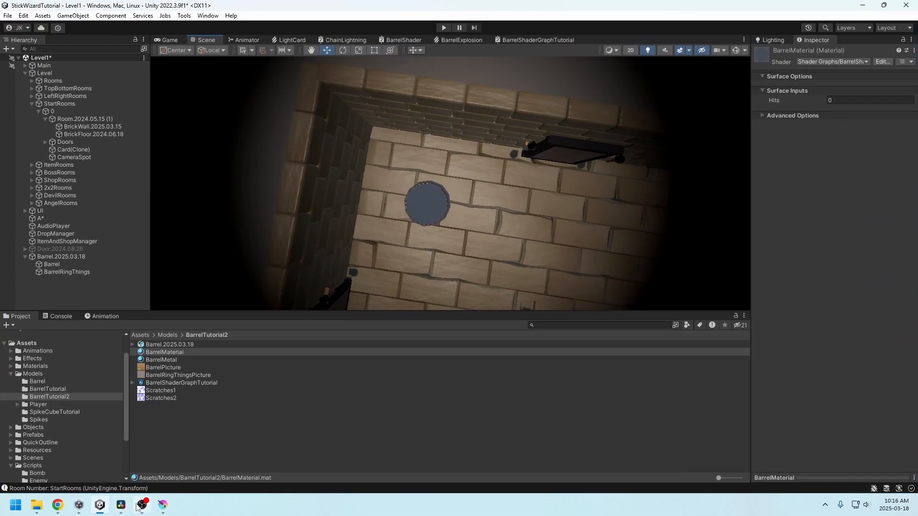
# - Detach the BarrelShaderGraphTutorial graph into a floating window and enlarge it
pyautogui.moveTo(538, 41); pyautogui.dragTo(504, 183)
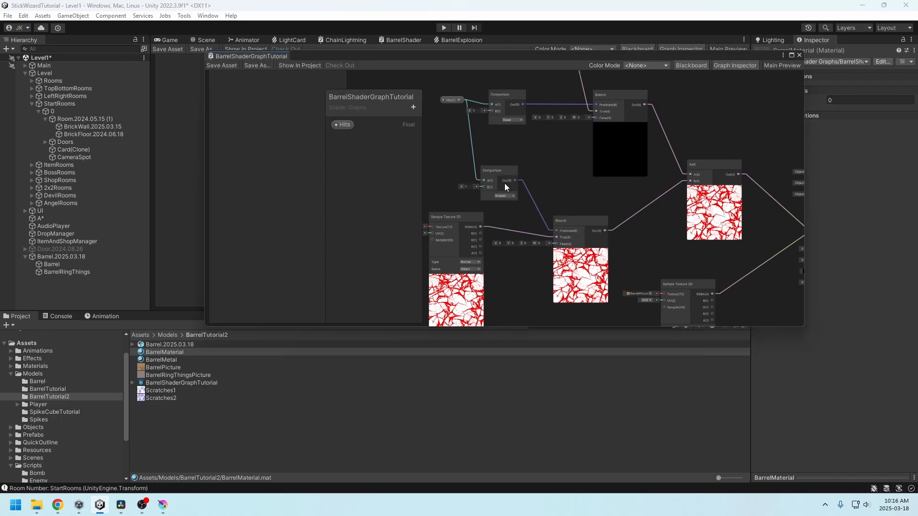
pyautogui.click(792, 56)
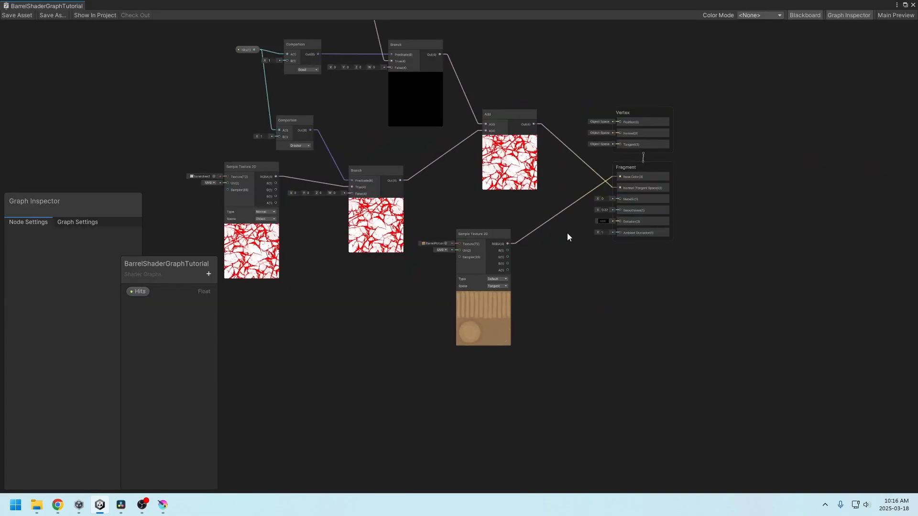
pyautogui.click(906, 5)
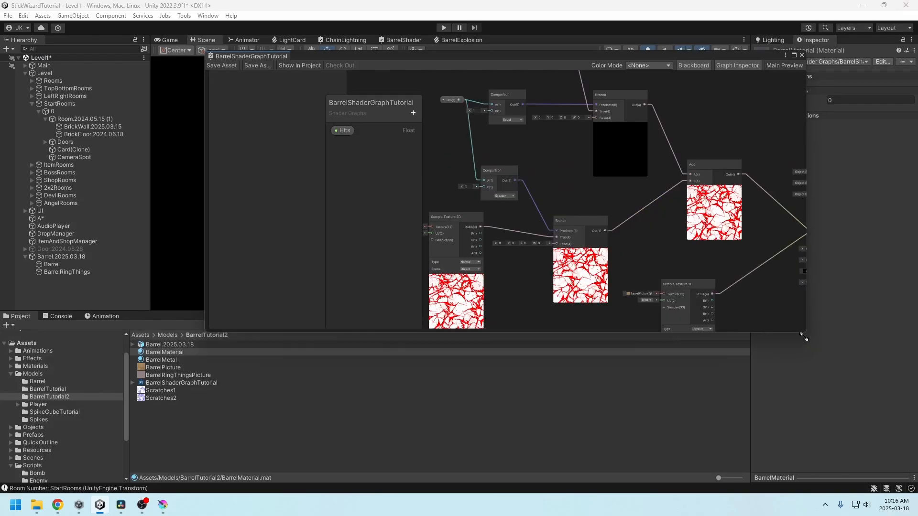
pyautogui.moveTo(804, 327); pyautogui.dragTo(870, 419)
# - Set the default value of the Hits property to 0 in the shader graph
pyautogui.moveTo(787, 362); pyautogui.dragTo(727, 366, button='middle')
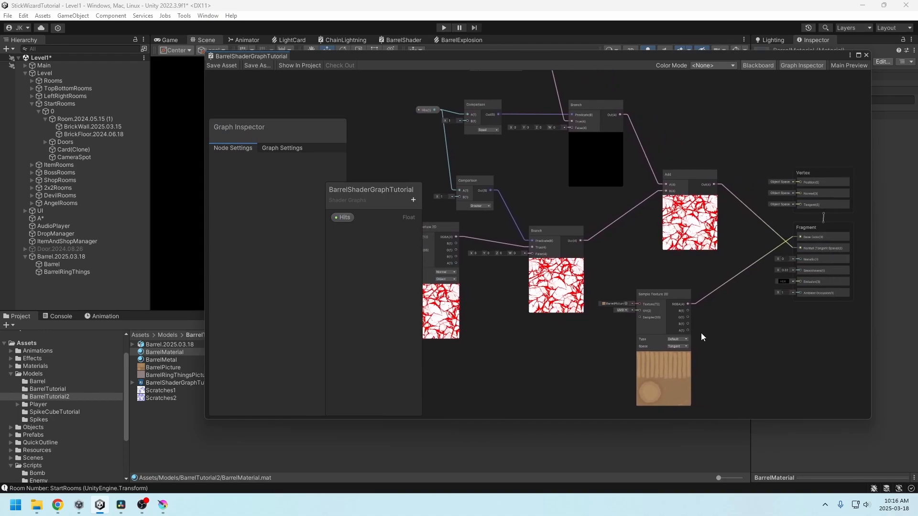
pyautogui.moveTo(617, 281); pyautogui.dragTo(649, 317, button='middle')
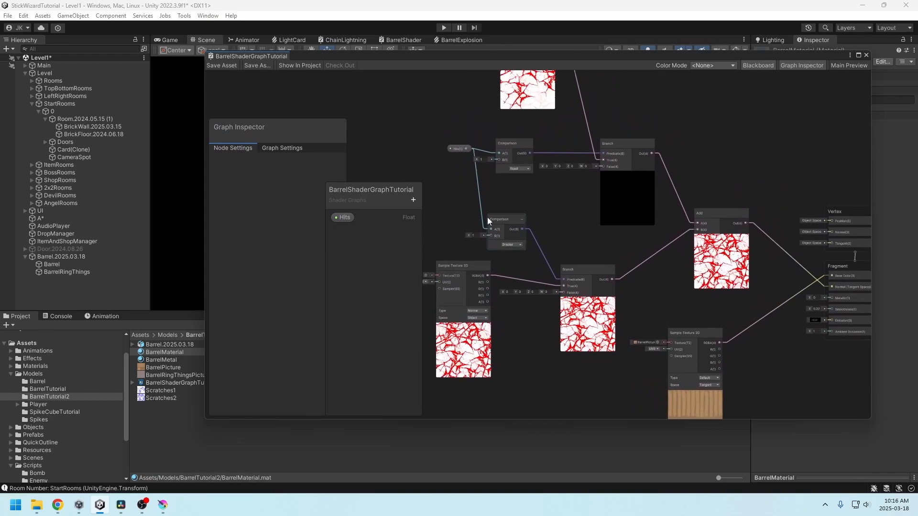
pyautogui.click(337, 217)
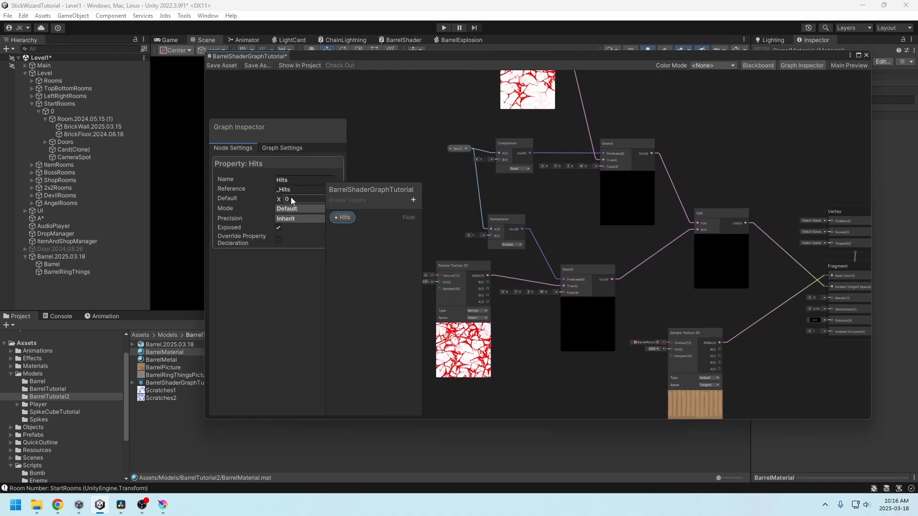
# - Set the upper Branch node's False X, Y, Z and W values to 1 and save the shader graph
pyautogui.moveTo(765, 274); pyautogui.dragTo(742, 293, button='middle')
pyautogui.moveTo(654, 265)
pyautogui.mouseDown(button='middle')
pyautogui.moveTo(686, 271)
pyautogui.moveTo(673, 277)
pyautogui.mouseUp(button='middle')
pyautogui.moveTo(647, 242)
pyautogui.mouseDown(button='middle')
pyautogui.moveTo(659, 280)
pyautogui.moveTo(647, 245)
pyautogui.moveTo(630, 254)
pyautogui.moveTo(612, 240)
pyautogui.mouseUp(button='middle')
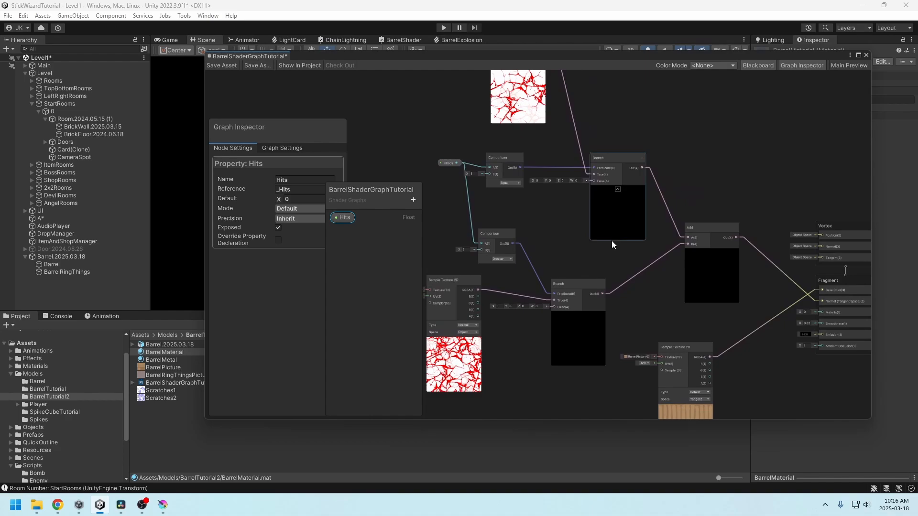
pyautogui.write('1')
pyautogui.click(552, 181)
pyautogui.write('1')
pyautogui.click(563, 180)
pyautogui.write('1')
pyautogui.click(576, 181)
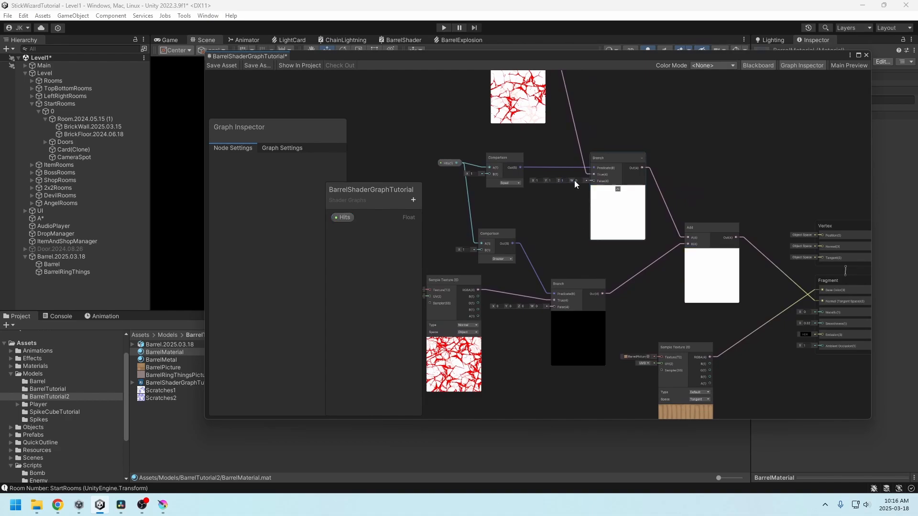
pyautogui.write('1')
pyautogui.moveTo(545, 194); pyautogui.dragTo(605, 185, button='middle')
pyautogui.click(234, 67)
# - Set the default value of the Hits property to 2 and save the shader graph
pyautogui.click(332, 213)
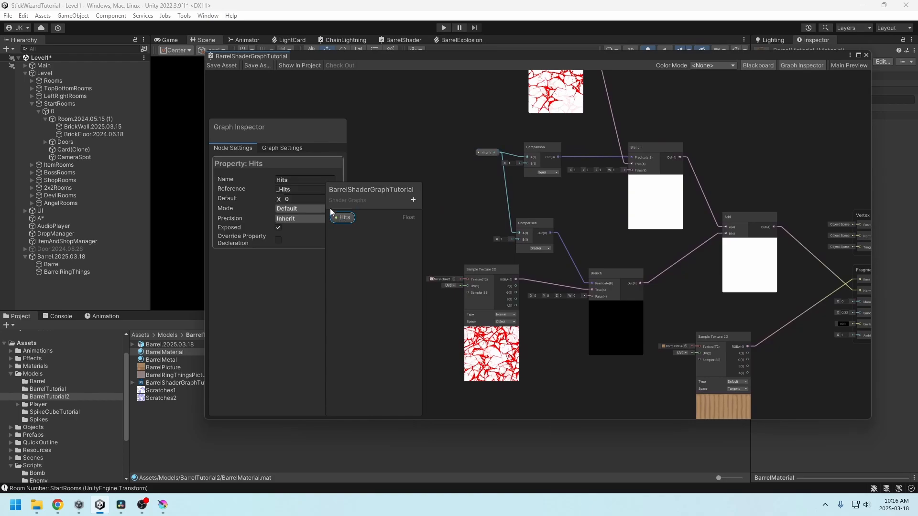
pyautogui.click(297, 197)
pyautogui.write('2')
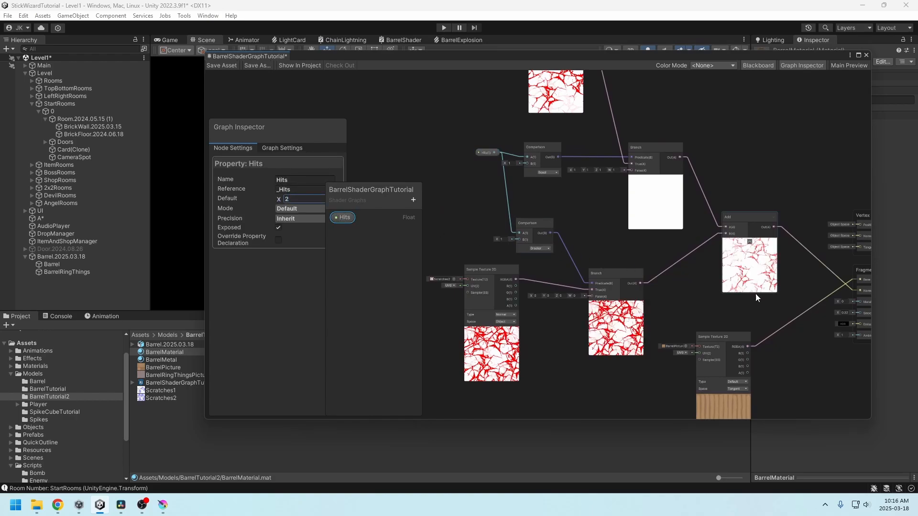
pyautogui.moveTo(756, 294); pyautogui.dragTo(755, 315, button='middle')
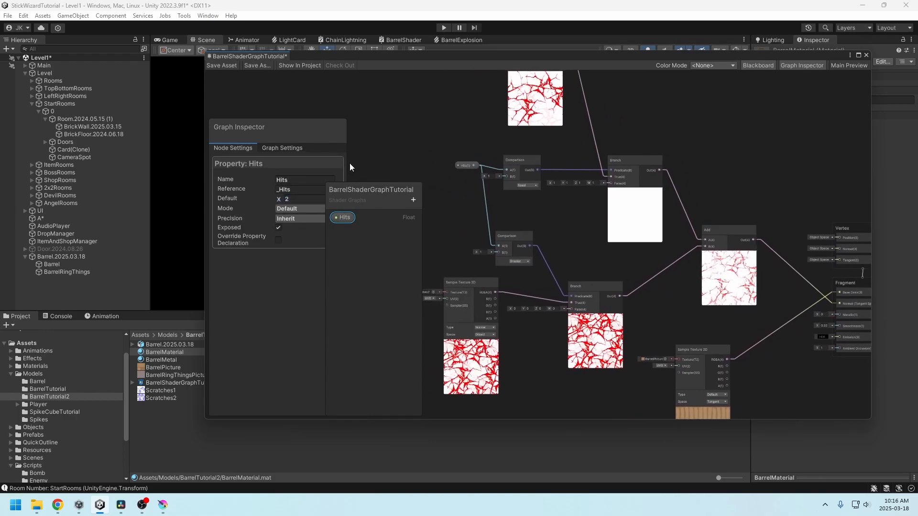
pyautogui.click(222, 65)
# - Test BarrelMaterial with Hits set to 1 and then 2, viewing the barrel in the scene
pyautogui.moveTo(330, 57); pyautogui.dragTo(331, 281)
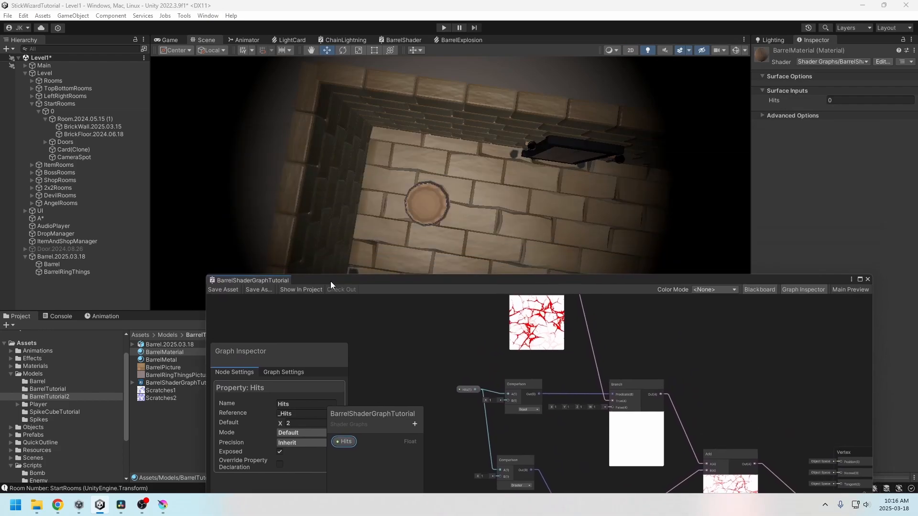
pyautogui.click(190, 353)
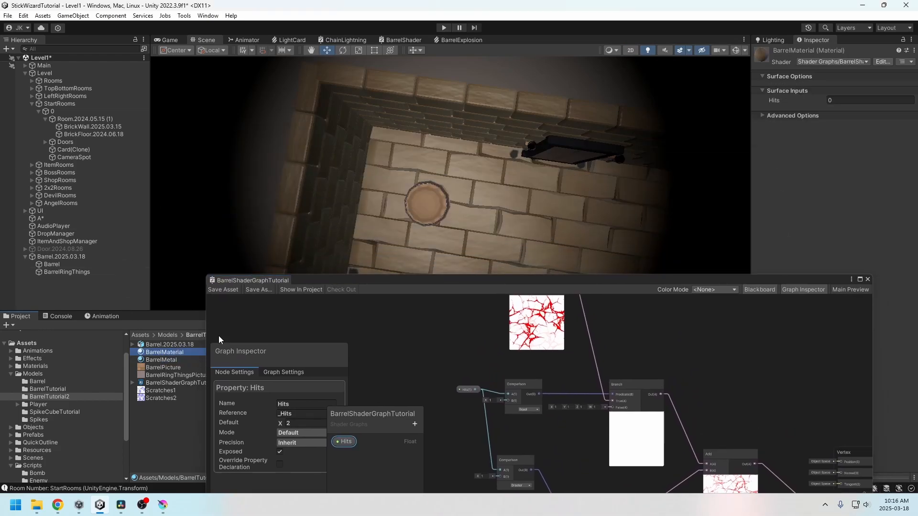
pyautogui.click(834, 100)
pyautogui.write('1')
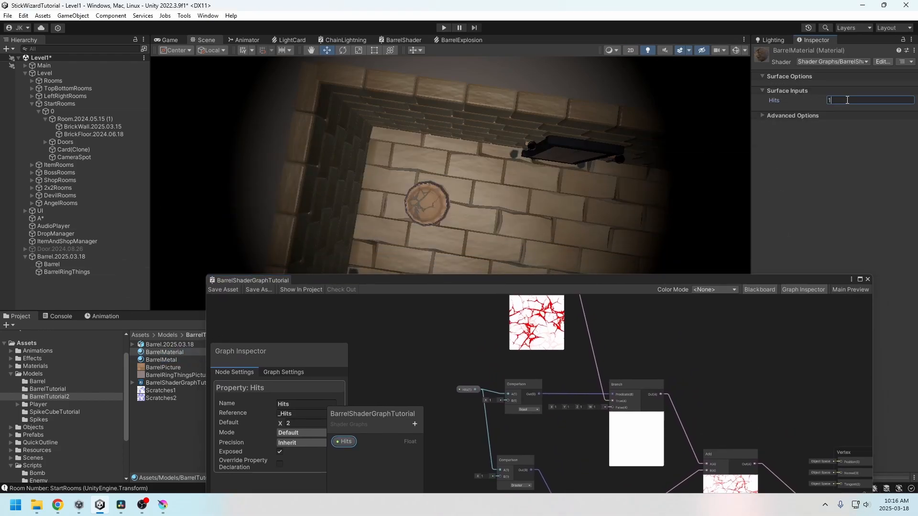
pyautogui.moveTo(847, 100); pyautogui.dragTo(792, 93)
pyautogui.write('2')
pyautogui.keyDown('alt'); pyautogui.moveTo(580, 158); pyautogui.dragTo(591, 10); pyautogui.keyUp('alt')
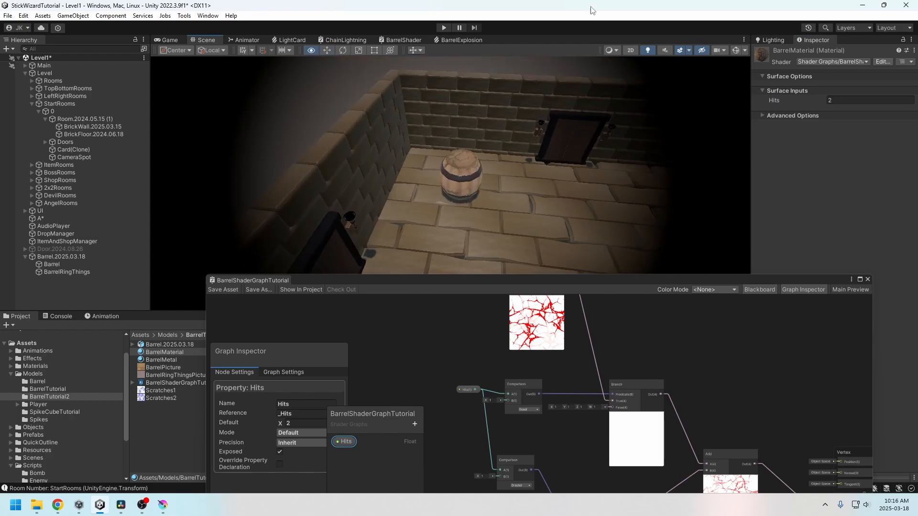
pyautogui.keyDown('alt'); pyautogui.moveTo(576, 219); pyautogui.dragTo(490, 180); pyautogui.keyUp('alt')
# - Set the lower Branch node's False X, Y, Z and W values to 1 and save the shader graph
pyautogui.moveTo(593, 282); pyautogui.dragTo(669, 56)
pyautogui.moveTo(599, 342); pyautogui.dragTo(720, 338, button='middle')
pyautogui.scroll(4, 659, 319)
pyautogui.moveTo(759, 301); pyautogui.dragTo(614, 297, button='middle')
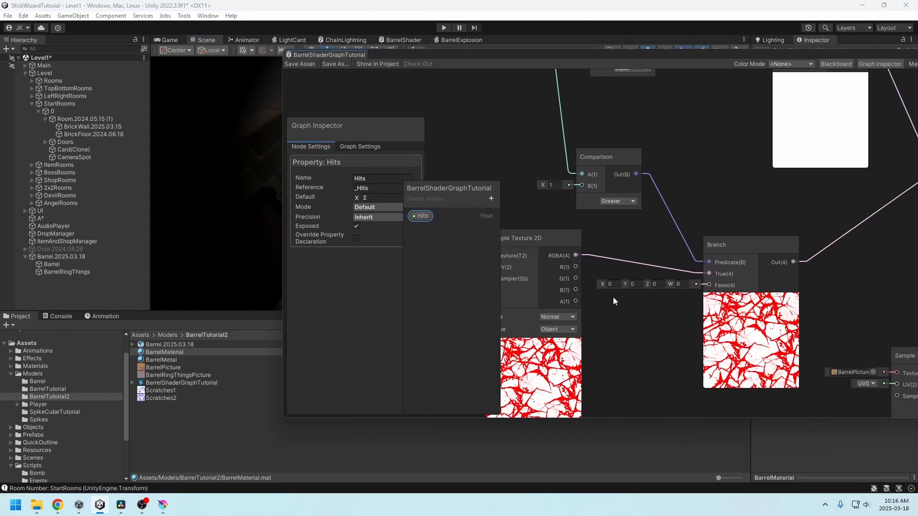
pyautogui.click(611, 284)
pyautogui.write('1')
pyautogui.click(655, 284)
pyautogui.write('1')
pyautogui.click(678, 285)
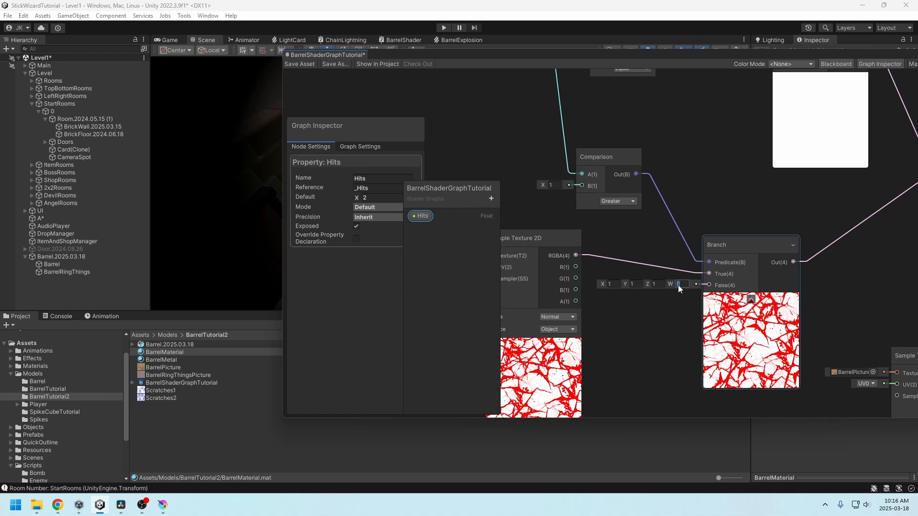
pyautogui.write('1')
pyautogui.click(672, 322)
pyautogui.moveTo(673, 321); pyautogui.dragTo(538, 319, button='middle')
pyautogui.click(294, 64)
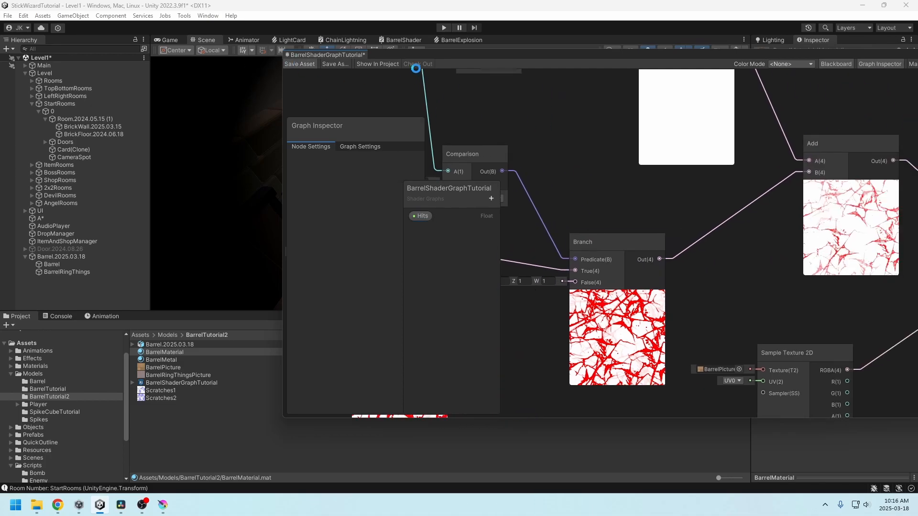
# - Examine the barrel's cracks in the Scene view and in the Game view
pyautogui.moveTo(513, 56); pyautogui.dragTo(466, 277)
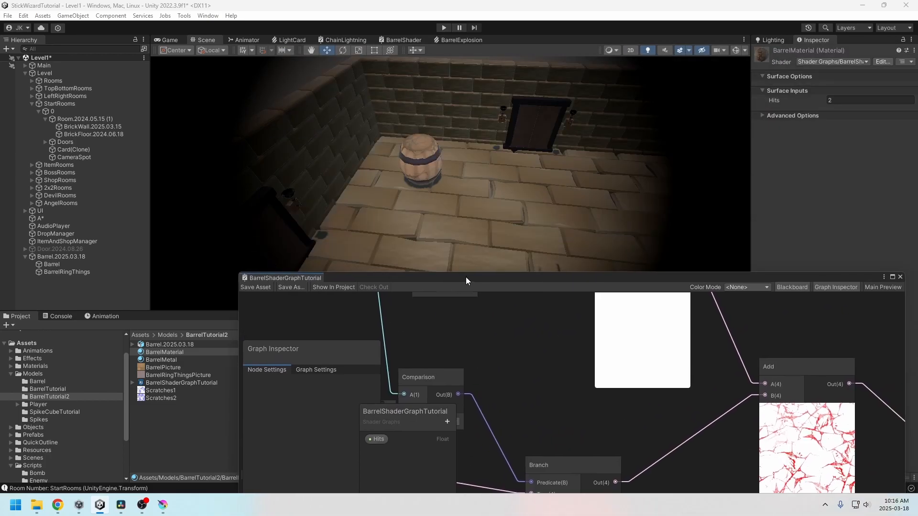
pyautogui.moveTo(462, 176); pyautogui.dragTo(474, 239, button='middle')
pyautogui.click(263, 286)
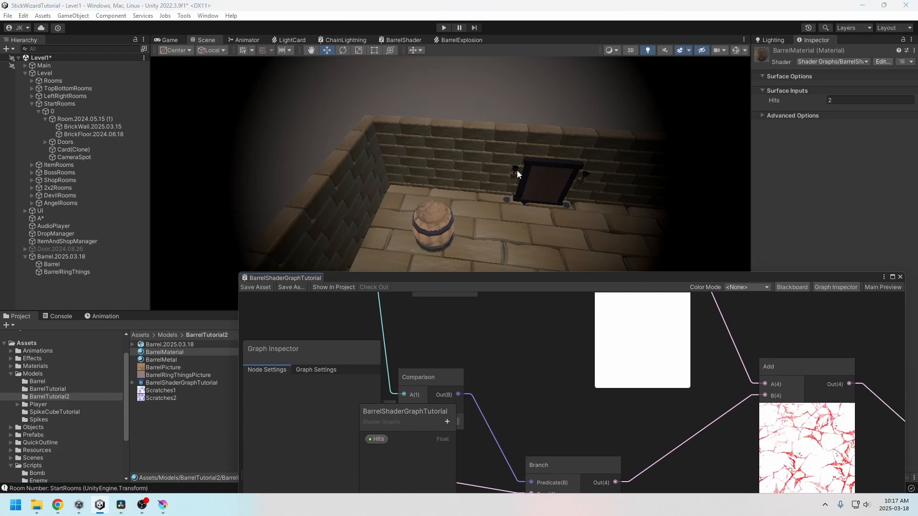
pyautogui.keyDown('alt'); pyautogui.moveTo(517, 170); pyautogui.dragTo(502, 252); pyautogui.keyUp('alt')
pyautogui.click(170, 39)
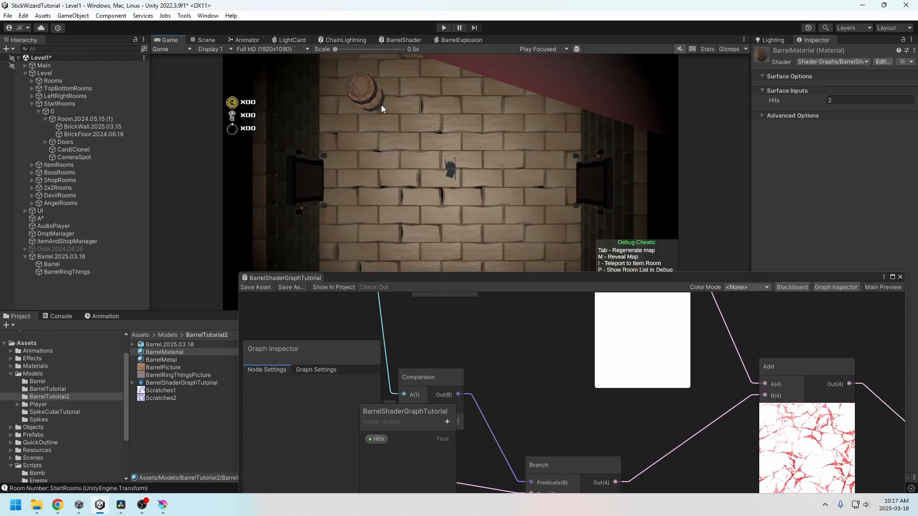
# - Create a Normal From Height node fed by the Add node's output
pyautogui.moveTo(667, 277); pyautogui.dragTo(549, 112)
pyautogui.moveTo(718, 342); pyautogui.dragTo(514, 275, button='middle')
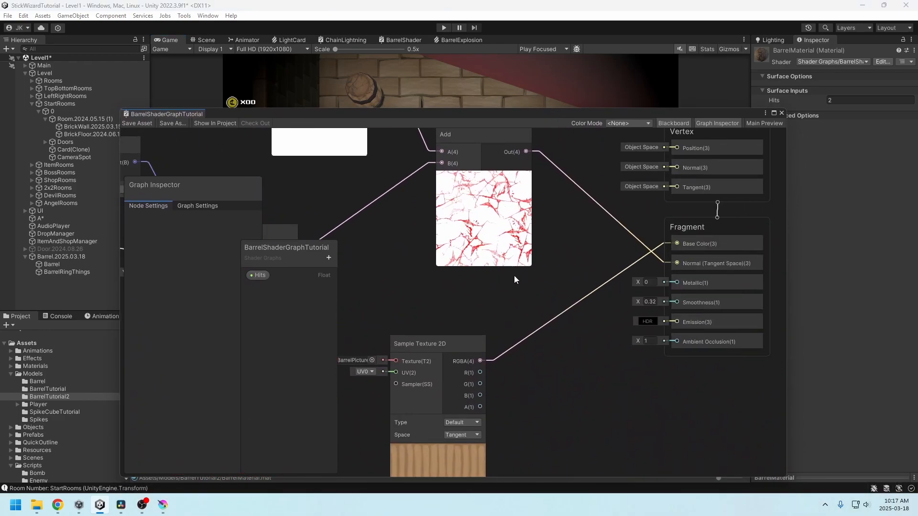
pyautogui.scroll(-3, 515, 275)
pyautogui.moveTo(533, 244); pyautogui.dragTo(567, 359, button='middle')
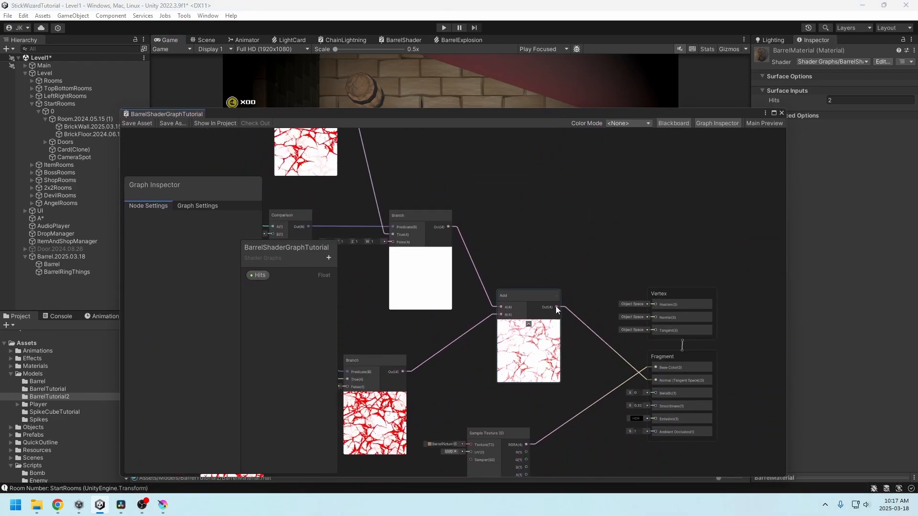
pyautogui.moveTo(555, 306); pyautogui.dragTo(561, 217)
pyautogui.write('no')
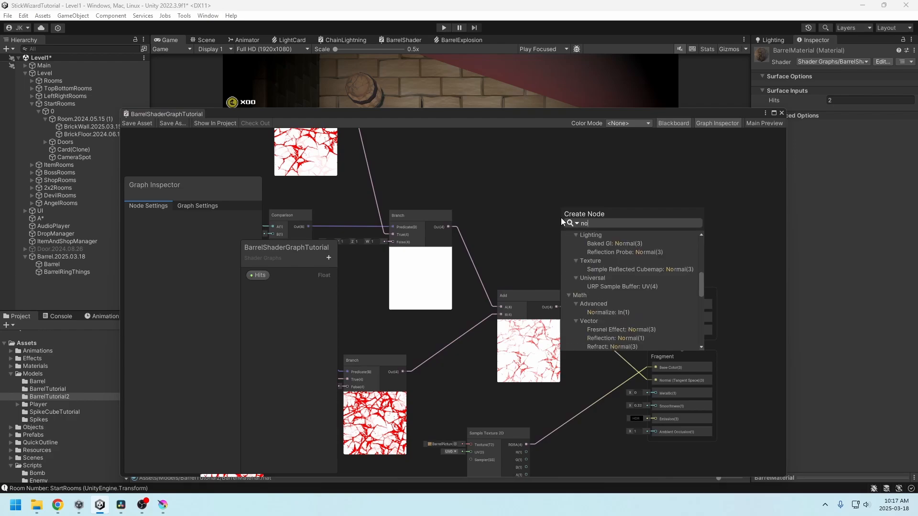
pyautogui.write('rmal')
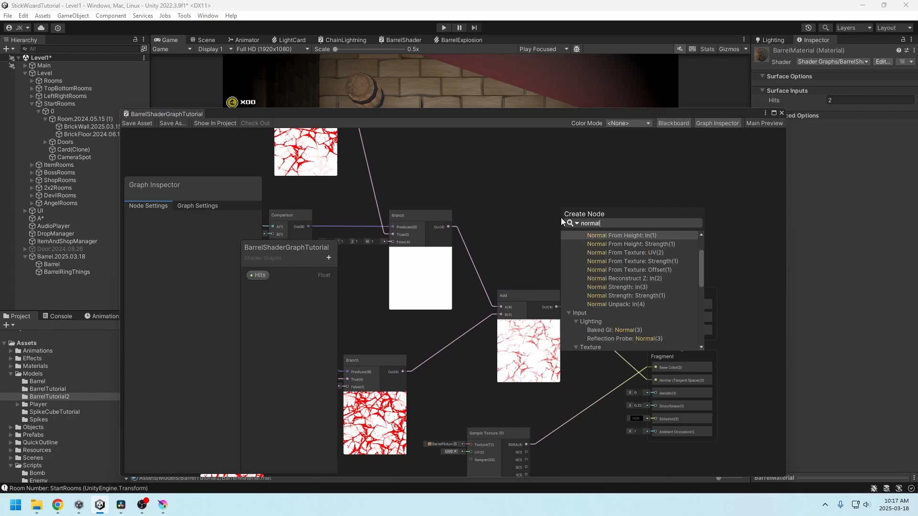
pyautogui.click(634, 236)
# - Connect Normal From Height to the Fragment's Normal (Tangent Space) with strength 1 and save the shader graph
pyautogui.moveTo(597, 219); pyautogui.dragTo(653, 381)
pyautogui.write('1')
pyautogui.click(664, 225)
pyautogui.moveTo(480, 116); pyautogui.dragTo(501, 207)
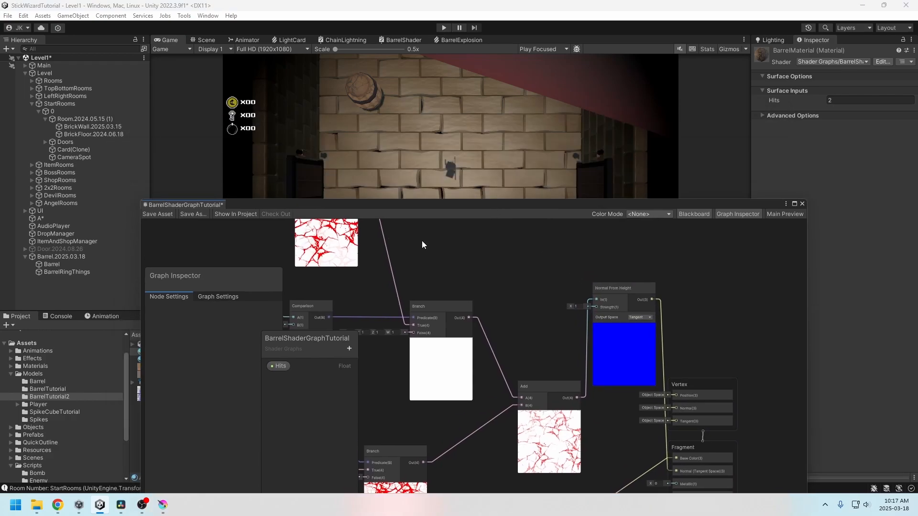
pyautogui.click(154, 215)
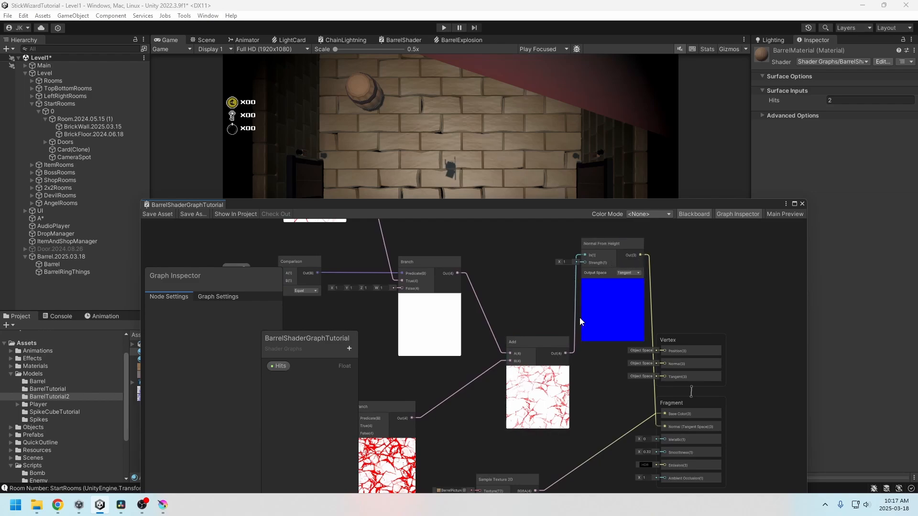
# - Duplicate the Scratches1 Sample Texture 2D node, set the copy's Type to Default and place it above the Normal From Height node
pyautogui.moveTo(578, 306); pyautogui.dragTo(639, 424, button='middle')
pyautogui.moveTo(534, 326); pyautogui.dragTo(567, 367, button='middle')
pyautogui.click(471, 253)
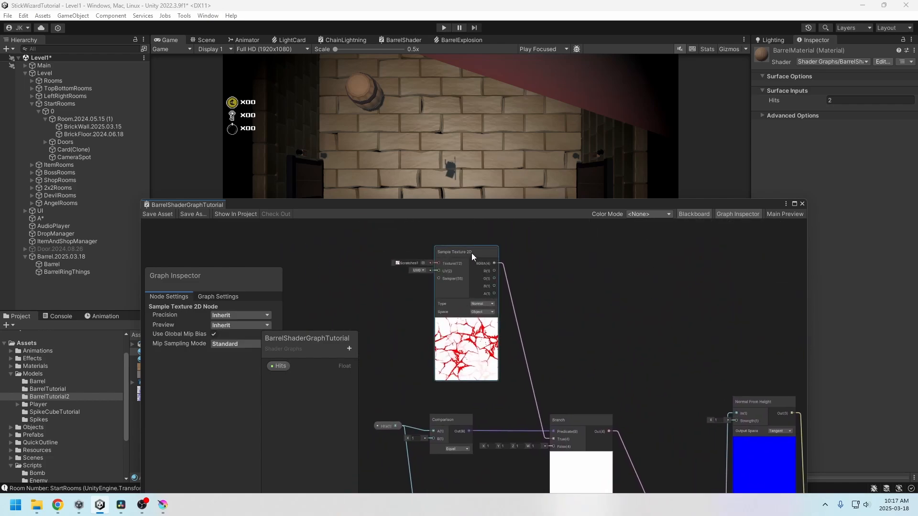
pyautogui.hotkey('ctrl', 'd')
pyautogui.moveTo(679, 347); pyautogui.dragTo(590, 301, button='middle')
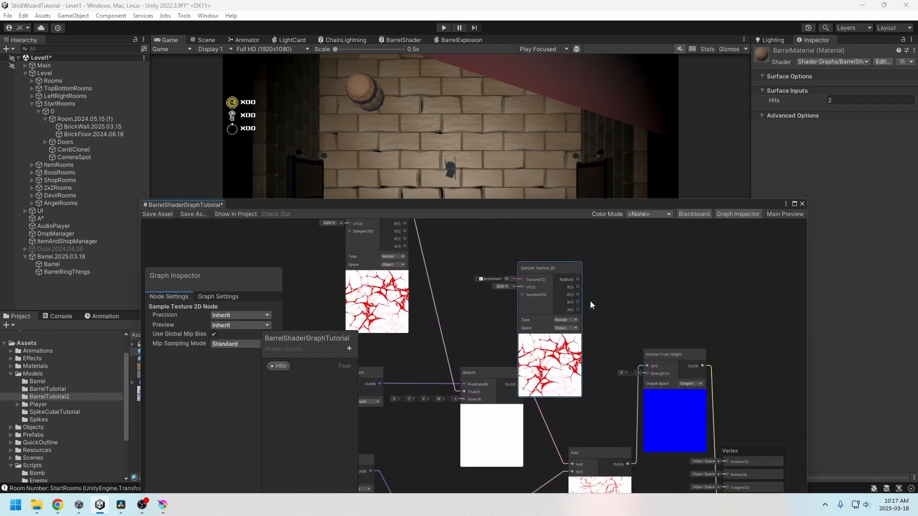
pyautogui.click(570, 321)
pyautogui.click(574, 325)
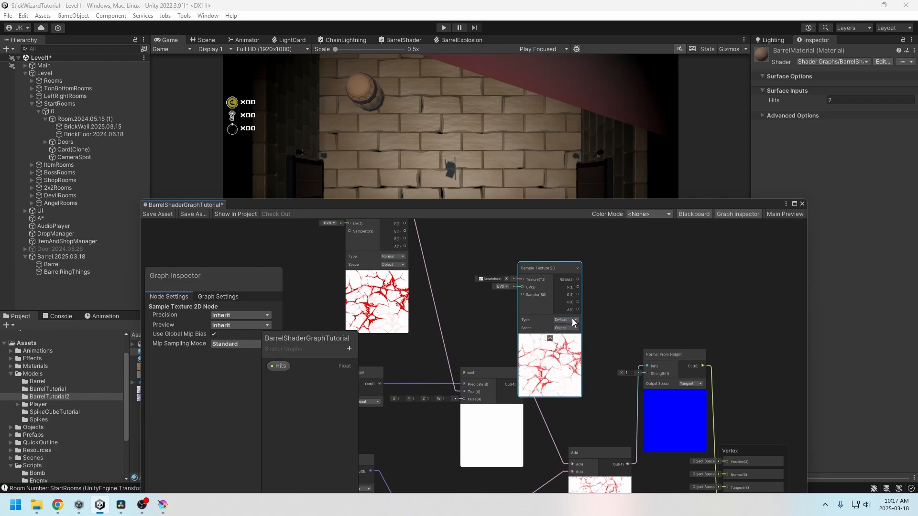
pyautogui.moveTo(544, 270); pyautogui.dragTo(549, 251)
pyautogui.moveTo(628, 330); pyautogui.dragTo(593, 315, button='middle')
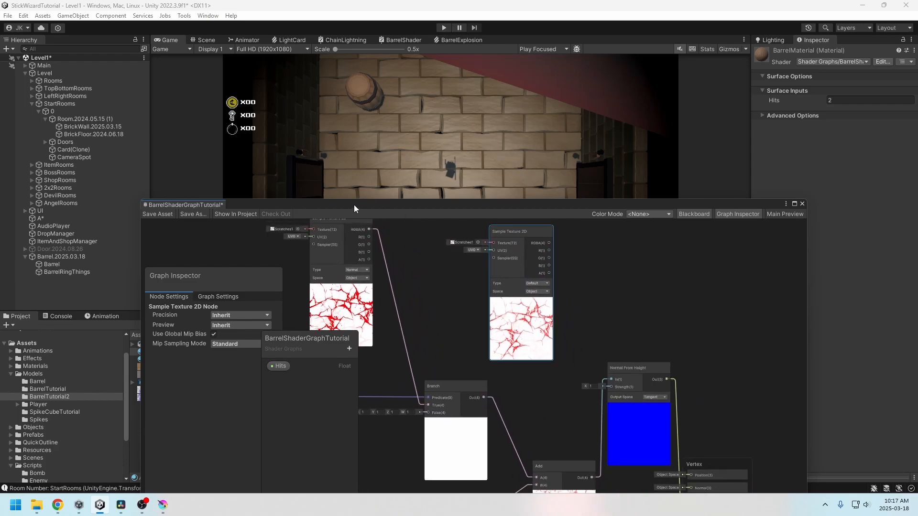
# - Duplicate the Scratches1 texture in the BarrelTutorial2 folder and rename the copy ScratchesNotNormal
pyautogui.moveTo(354, 204); pyautogui.dragTo(427, 194)
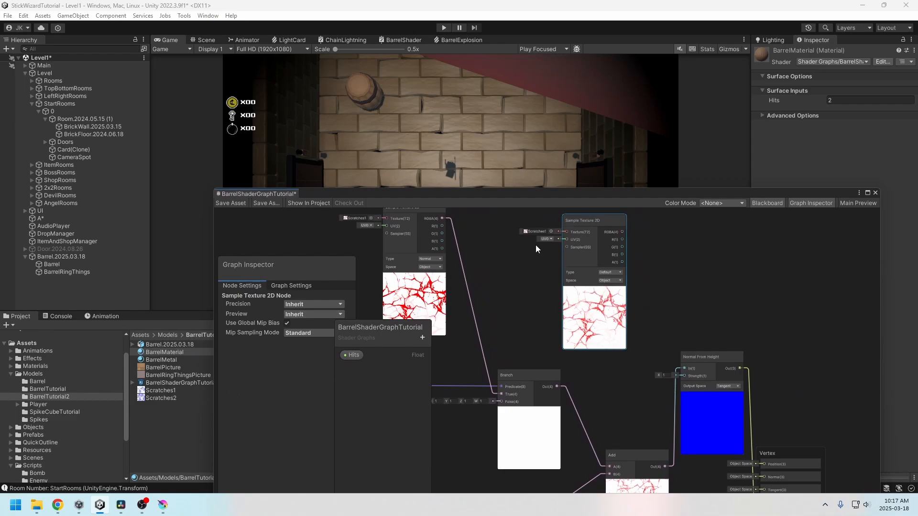
pyautogui.click(159, 392)
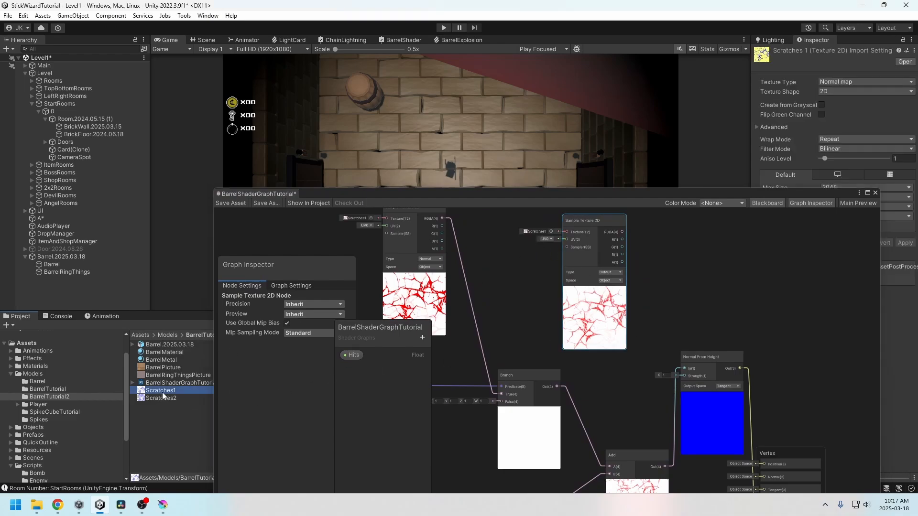
pyautogui.hotkey('ctrl', 'd')
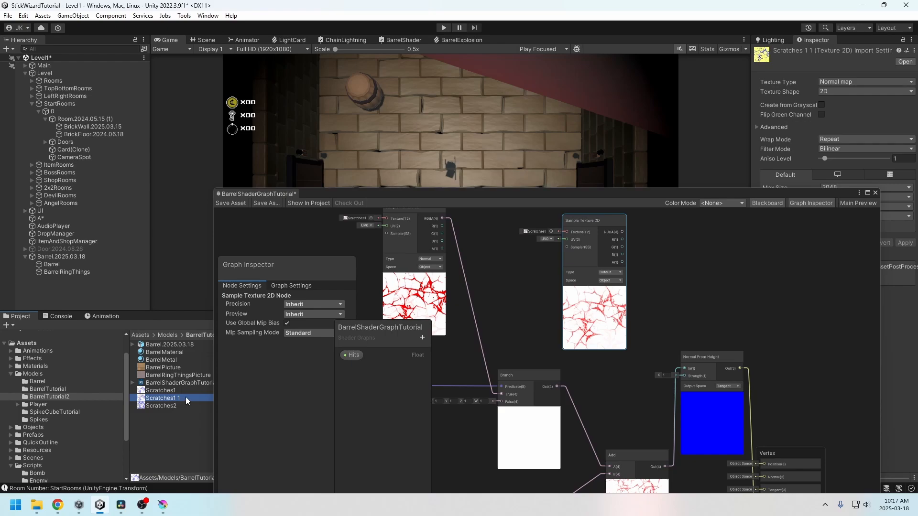
pyautogui.click(186, 397)
pyautogui.write('NotNormal')
pyautogui.press('Return')
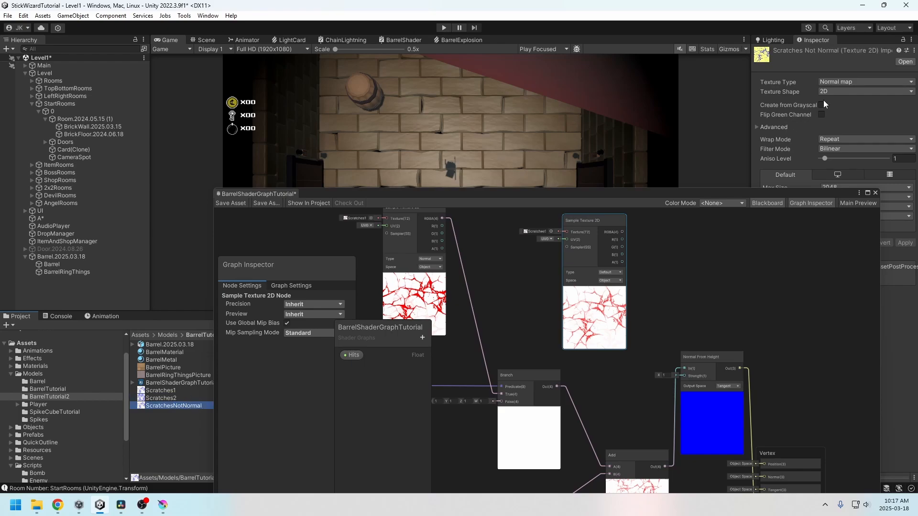
# - Set the ScratchesNotNormal texture's type to Default and apply the import settings
pyautogui.click(865, 81)
pyautogui.click(843, 93)
pyautogui.moveTo(760, 189); pyautogui.dragTo(678, 168)
pyautogui.click(905, 252)
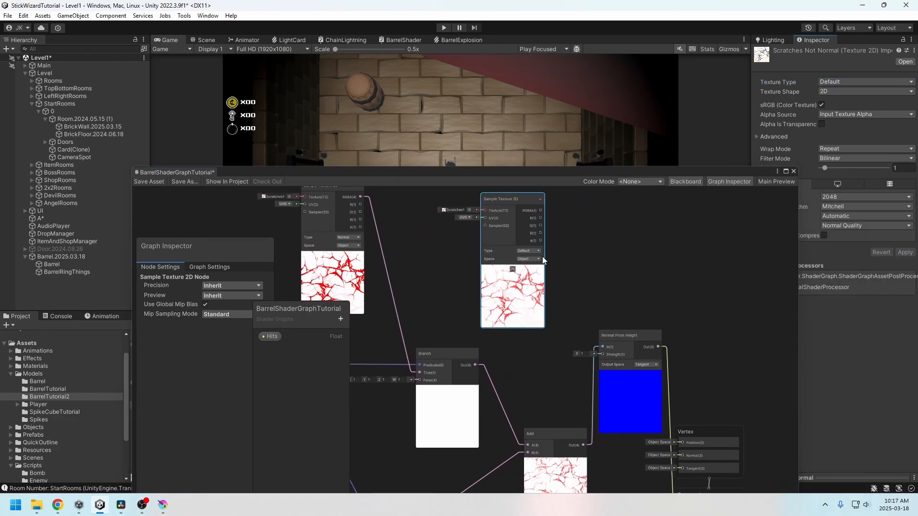
# - Delete the duplicated Scratches1 sample node and add ScratchesNotNormal to the graph as a Sample Texture 2D node
pyautogui.press('Delete')
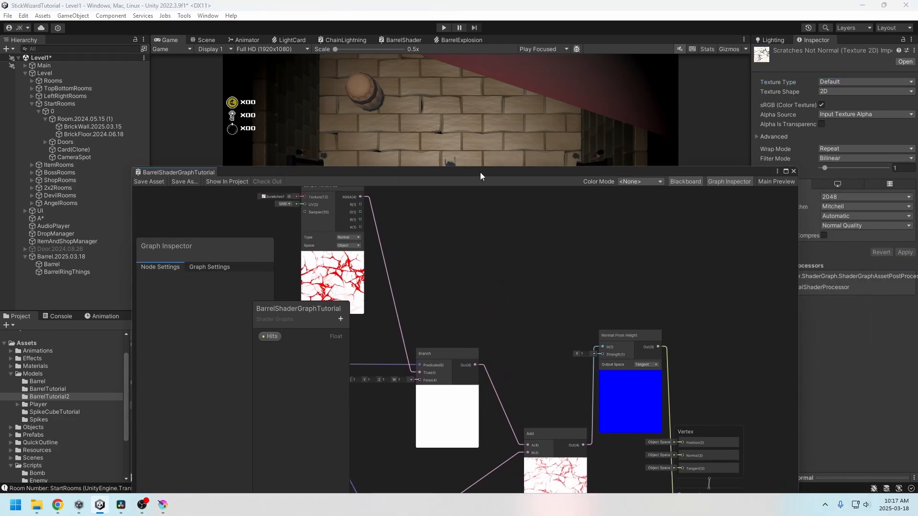
pyautogui.moveTo(480, 172); pyautogui.dragTo(566, 165)
pyautogui.moveTo(191, 405); pyautogui.dragTo(586, 244)
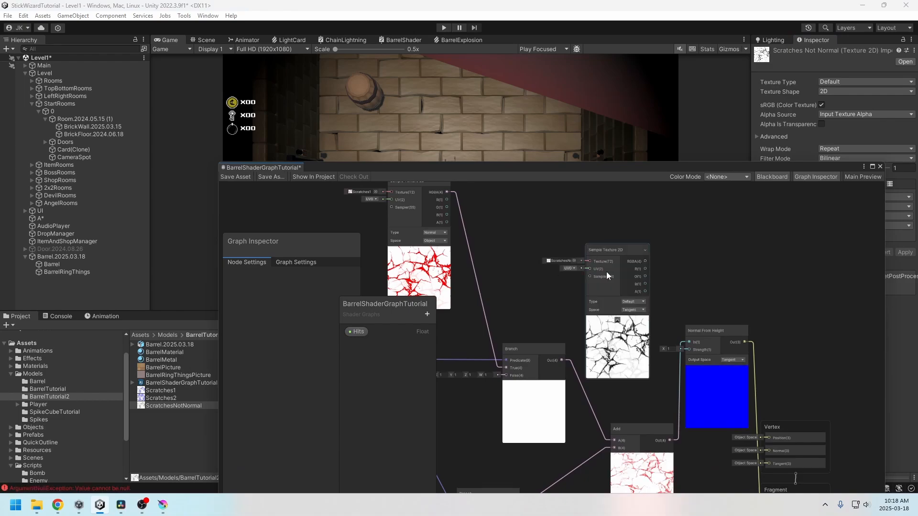
# - Connect the ScratchesNotNormal sample's RGBA output to Normal From Height's In input and save the shader graph
pyautogui.moveTo(679, 279); pyautogui.dragTo(623, 255, button='middle')
pyautogui.moveTo(590, 238); pyautogui.dragTo(632, 320)
pyautogui.moveTo(655, 363); pyautogui.dragTo(615, 337, button='middle')
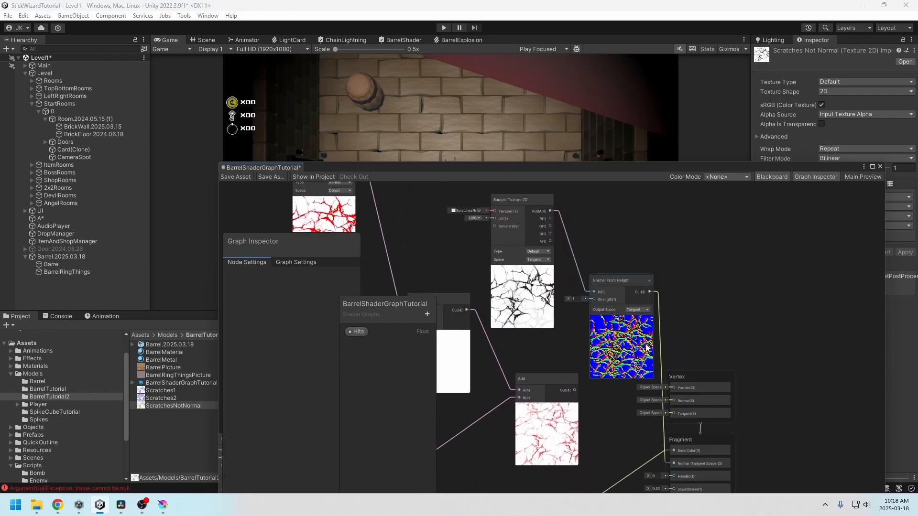
pyautogui.moveTo(626, 279); pyautogui.dragTo(620, 268)
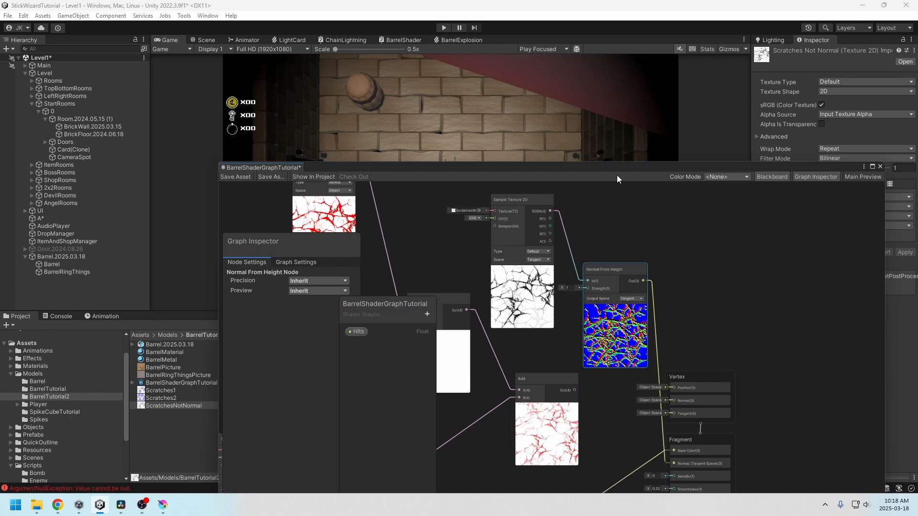
pyautogui.click(236, 185)
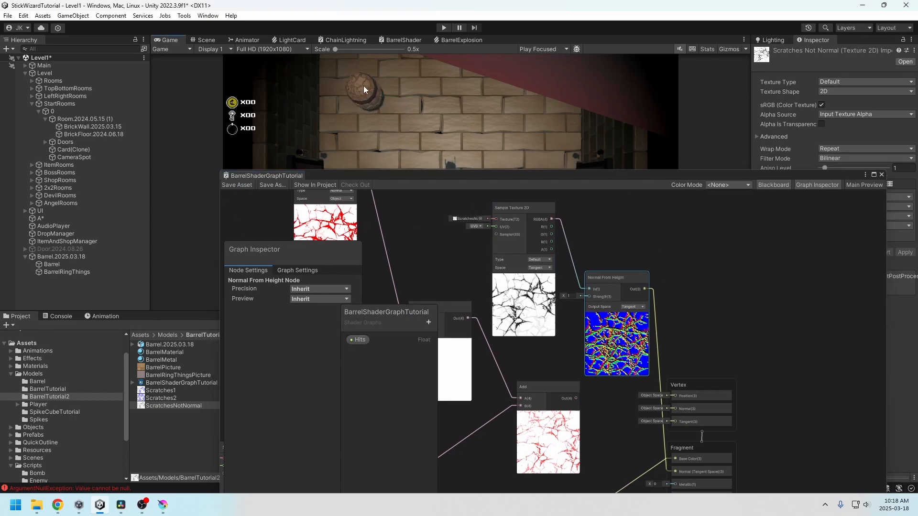
# - Inspect the barrel up close in the Scene view, set Normal From Height's strength to 0.5 and save the graph
pyautogui.click(203, 40)
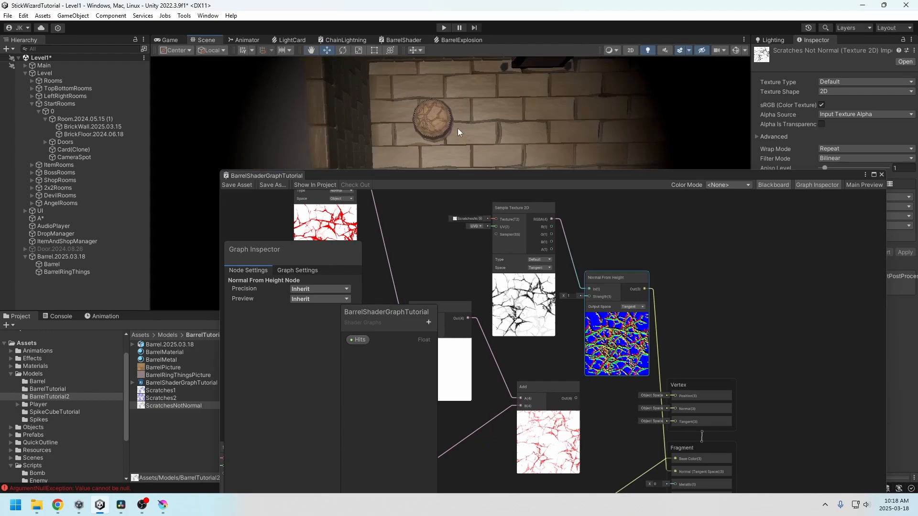
pyautogui.scroll(3, 457, 132)
pyautogui.keyDown('alt'); pyautogui.moveTo(448, 125); pyautogui.dragTo(446, 94); pyautogui.keyUp('alt')
pyautogui.scroll(2, 446, 95)
pyautogui.click(572, 295)
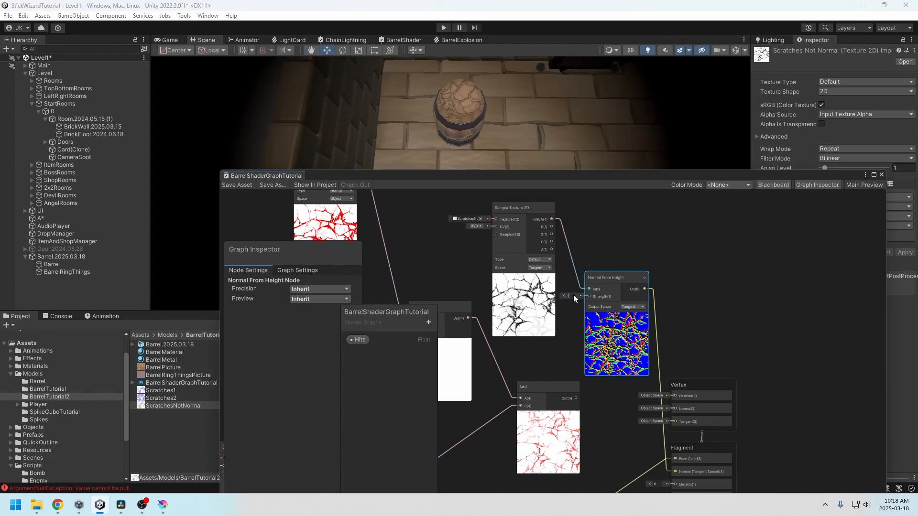
pyautogui.write('.5')
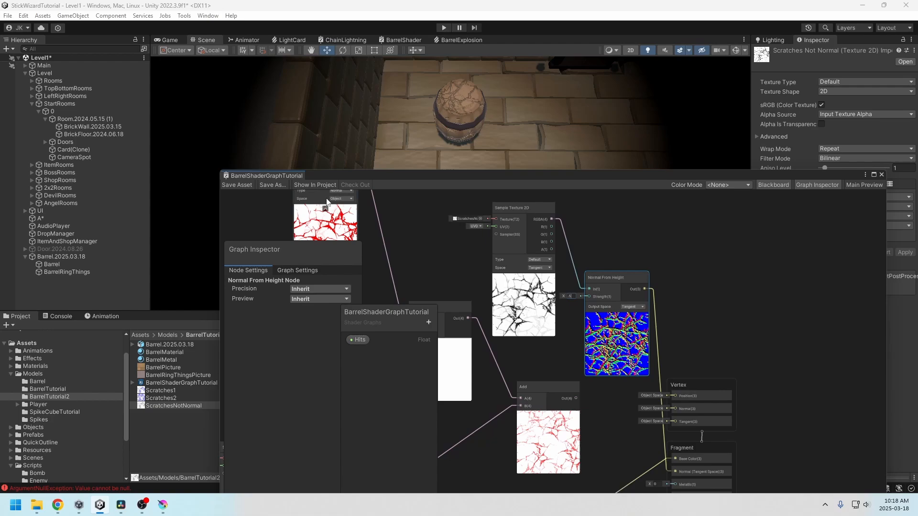
pyautogui.click(234, 186)
# - Set Normal From Height's strength to 0.1, save the graph and check the barrel in the Scene view
pyautogui.click(572, 297)
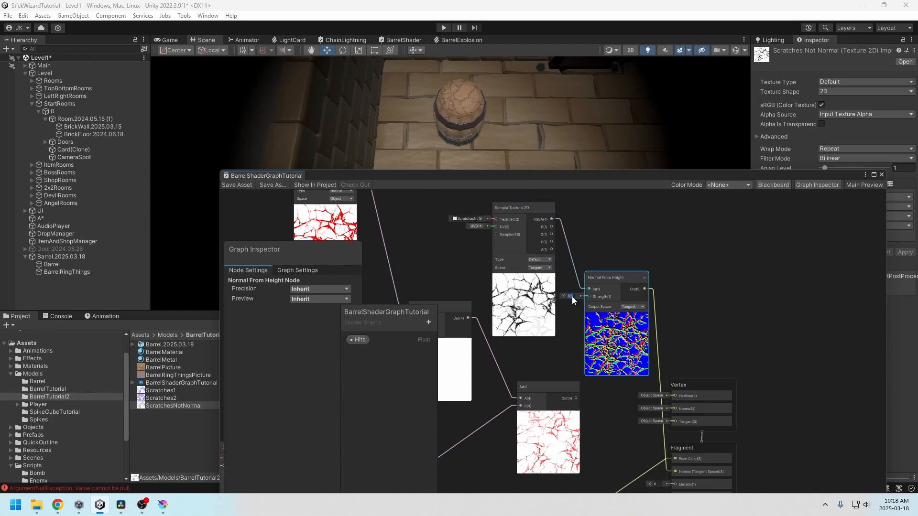
pyautogui.write('.1')
pyautogui.click(241, 188)
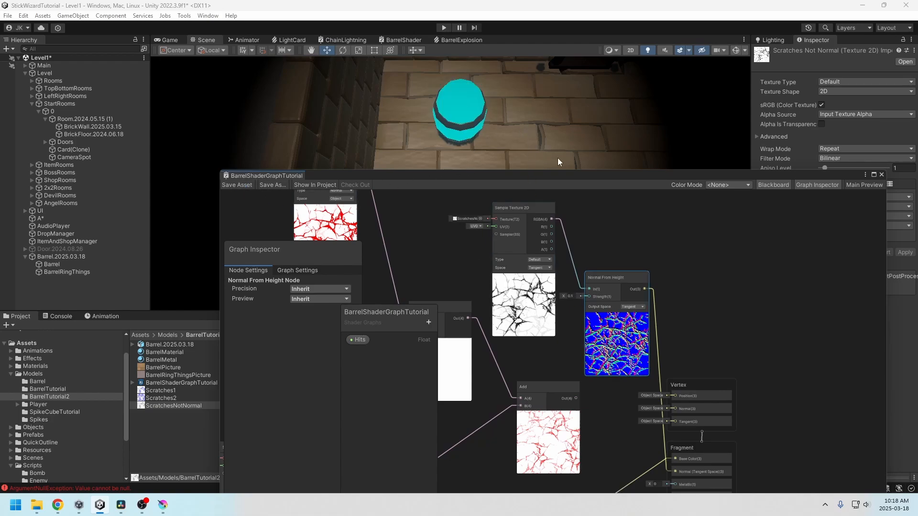
pyautogui.moveTo(535, 121); pyautogui.dragTo(505, 164, button='middle')
# - Delete the ScratchesNotNormal sample and Normal From Height nodes, and connect Add's output to Normal (Tangent Space), saving the graph
pyautogui.moveTo(681, 211); pyautogui.dragTo(527, 321)
pyautogui.press('Delete')
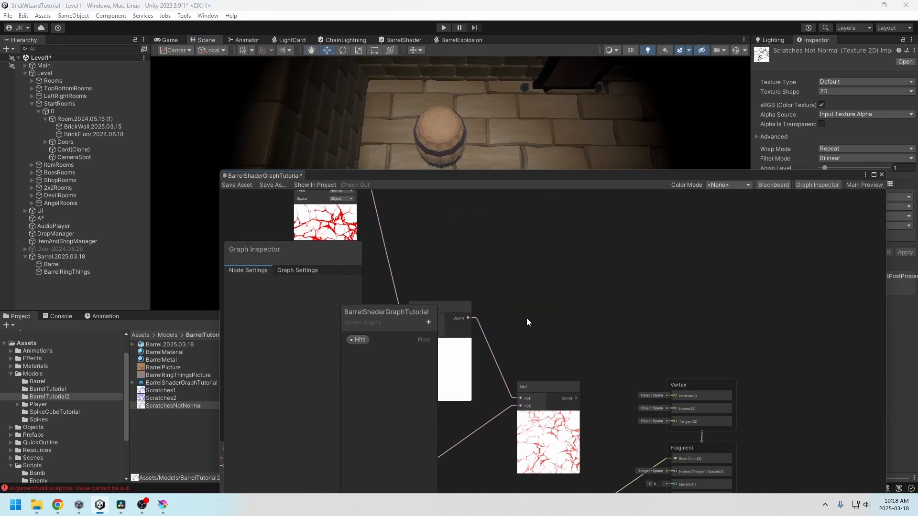
pyautogui.moveTo(633, 400); pyautogui.dragTo(587, 326, button='middle')
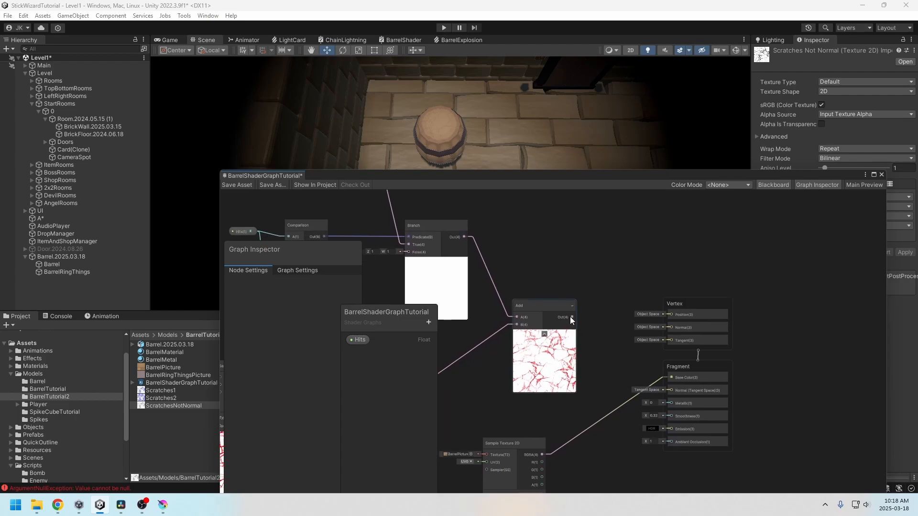
pyautogui.moveTo(571, 317); pyautogui.dragTo(672, 378)
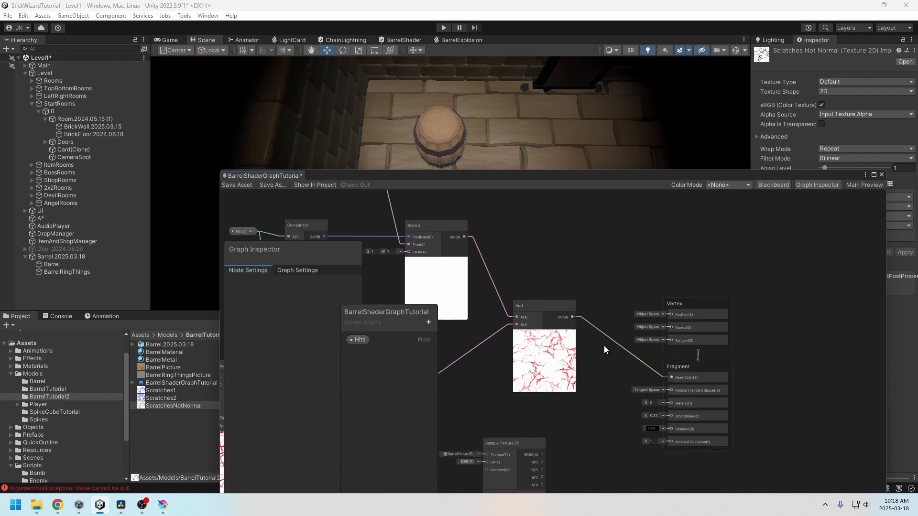
pyautogui.hotkey('ctrl', 'z')
pyautogui.moveTo(571, 317); pyautogui.dragTo(672, 392)
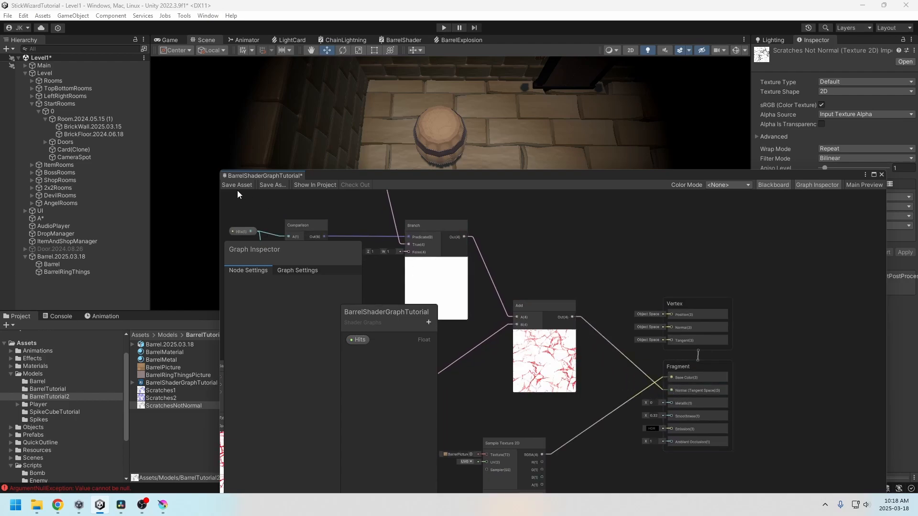
pyautogui.click(237, 186)
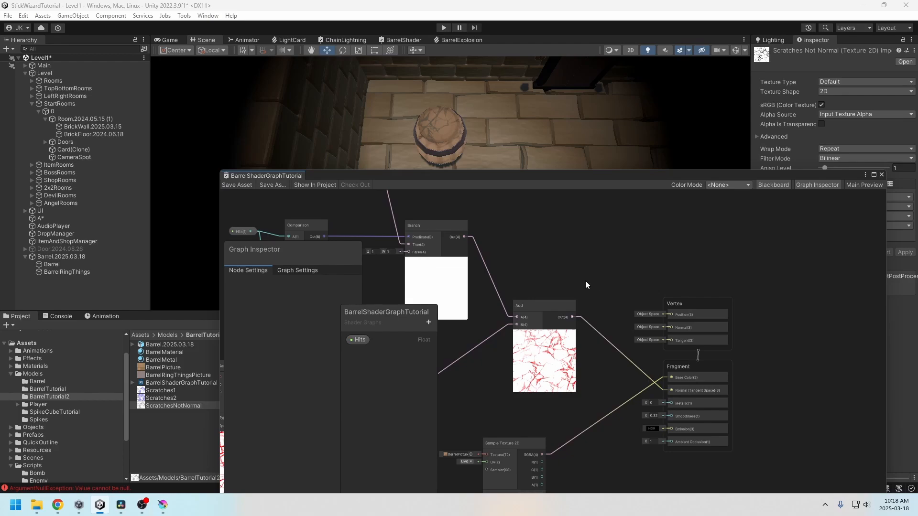
# - Try a Multiply node on the Add output with B's X value set to 0.1, and delete the node again
pyautogui.moveTo(541, 272); pyautogui.dragTo(566, 299, button='middle')
pyautogui.moveTo(566, 300); pyautogui.dragTo(580, 253)
pyautogui.write('mul')
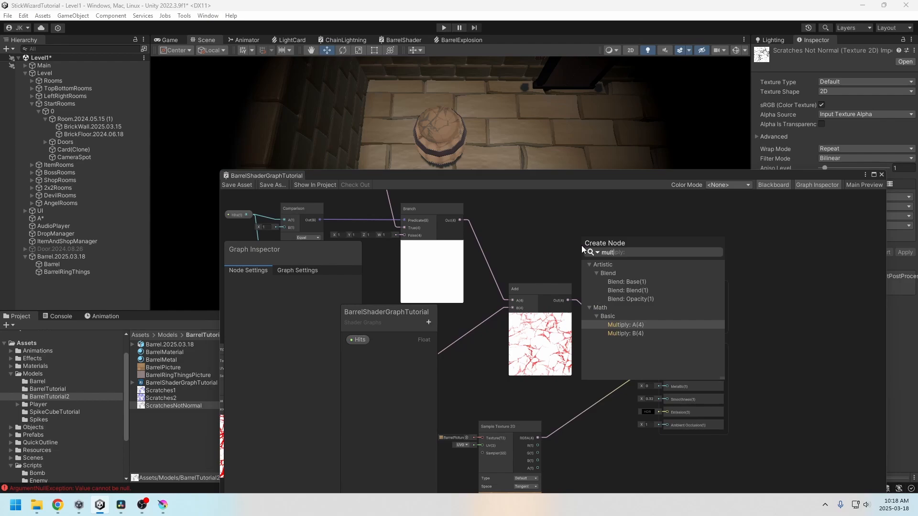
pyautogui.write('t')
pyautogui.press('Return')
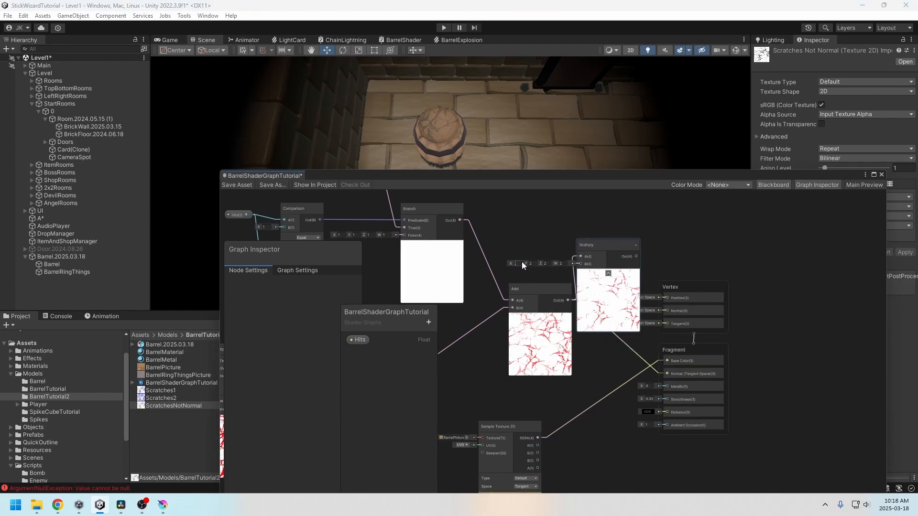
pyautogui.write('.1')
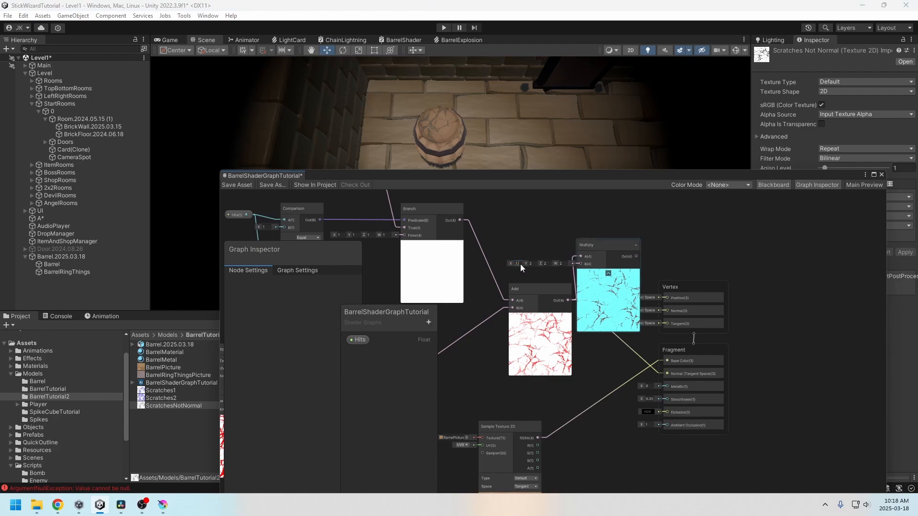
pyautogui.click(616, 248)
pyautogui.press('Delete')
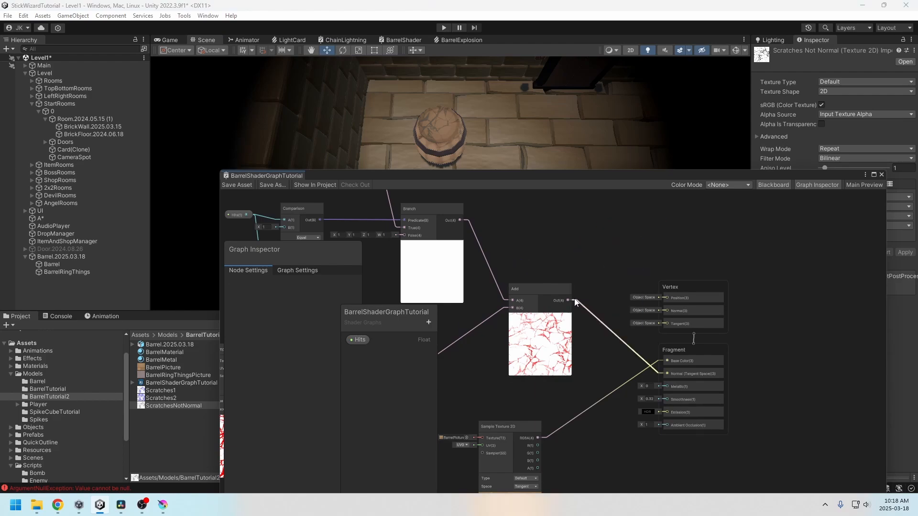
# - Create a Power node with its A input fed by the Add node's output and place it above the Add node
pyautogui.moveTo(593, 256); pyautogui.dragTo(593, 251)
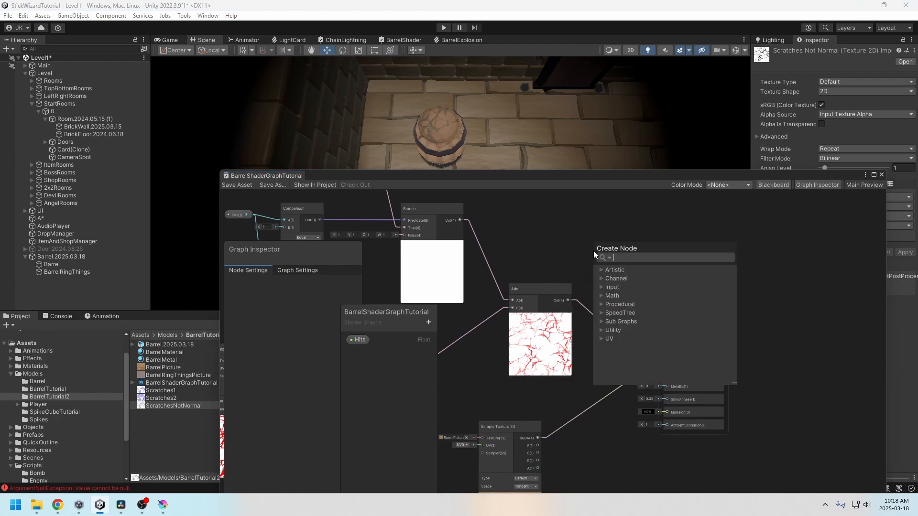
pyautogui.write('power')
pyautogui.press('Down')
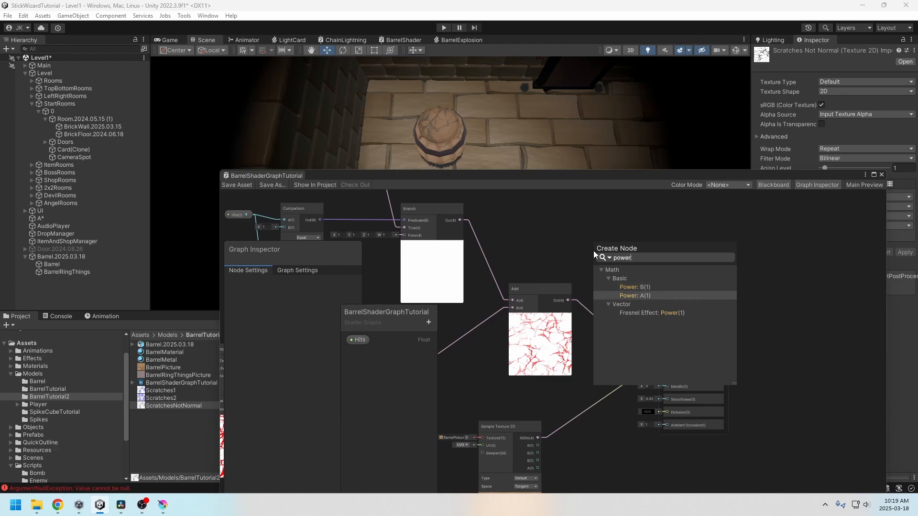
pyautogui.press('Return')
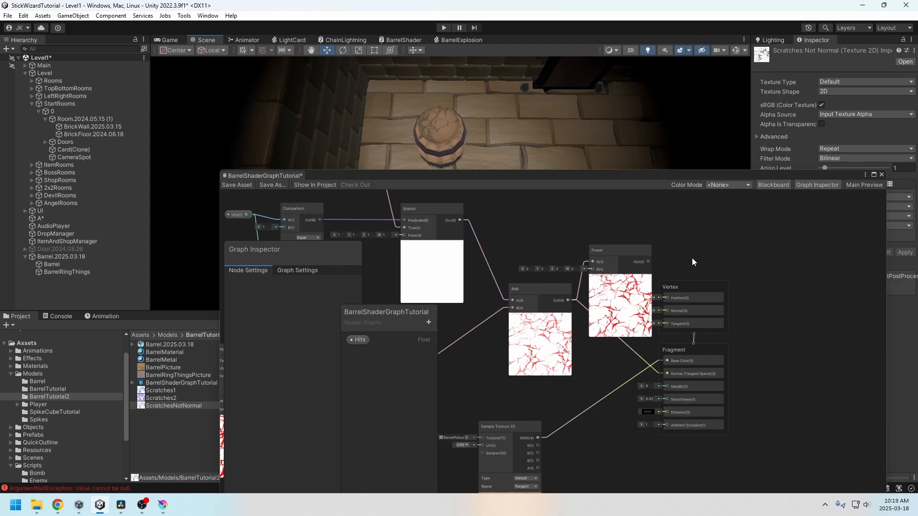
pyautogui.moveTo(693, 257); pyautogui.dragTo(679, 257, button='middle')
pyautogui.moveTo(604, 248); pyautogui.dragTo(594, 232)
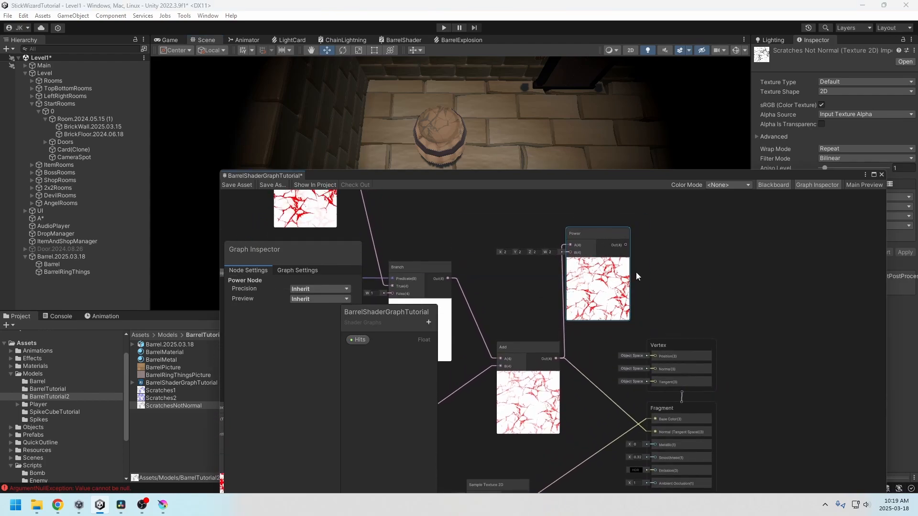
# - Set the Power node's B exponent values to 3
pyautogui.moveTo(676, 296); pyautogui.dragTo(661, 274, button='middle')
pyautogui.click(495, 232)
pyautogui.write('3')
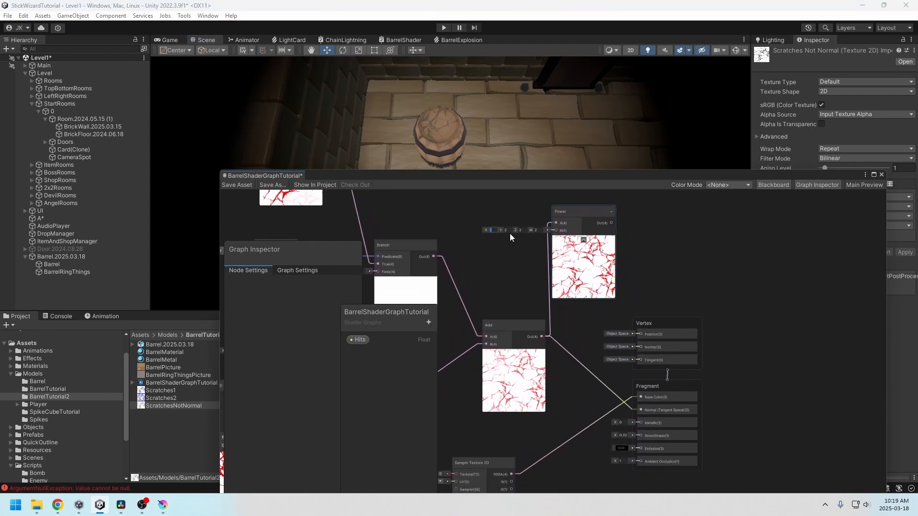
pyautogui.click(506, 230)
pyautogui.write('3')
# - Connect the Power output to the Fragment's Normal (Tangent Space), save the graph and check the barrel's cracks in the Scene view
pyautogui.moveTo(611, 223); pyautogui.dragTo(614, 225)
pyautogui.click(615, 268)
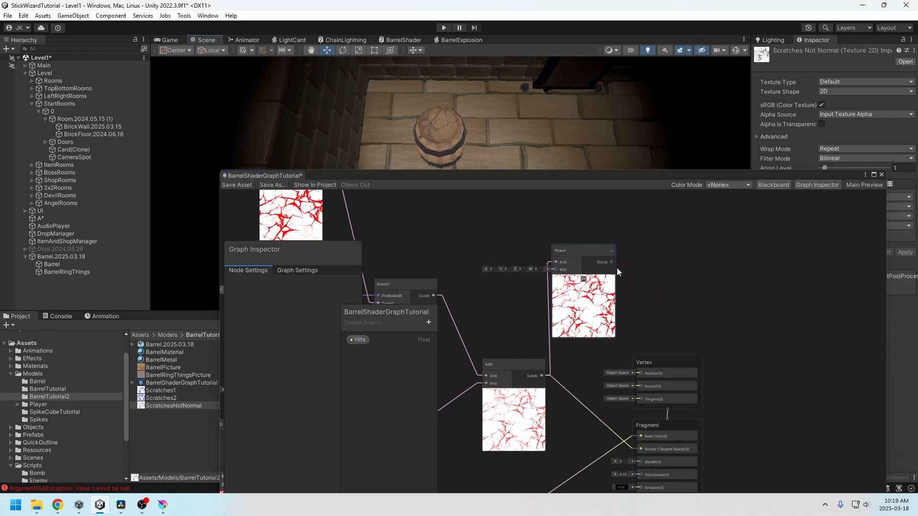
pyautogui.moveTo(611, 262); pyautogui.dragTo(641, 450)
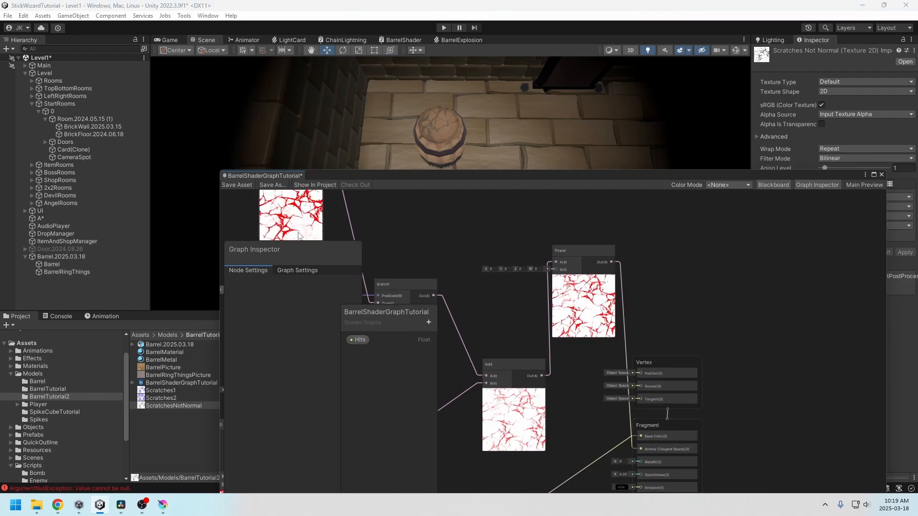
pyautogui.click(236, 185)
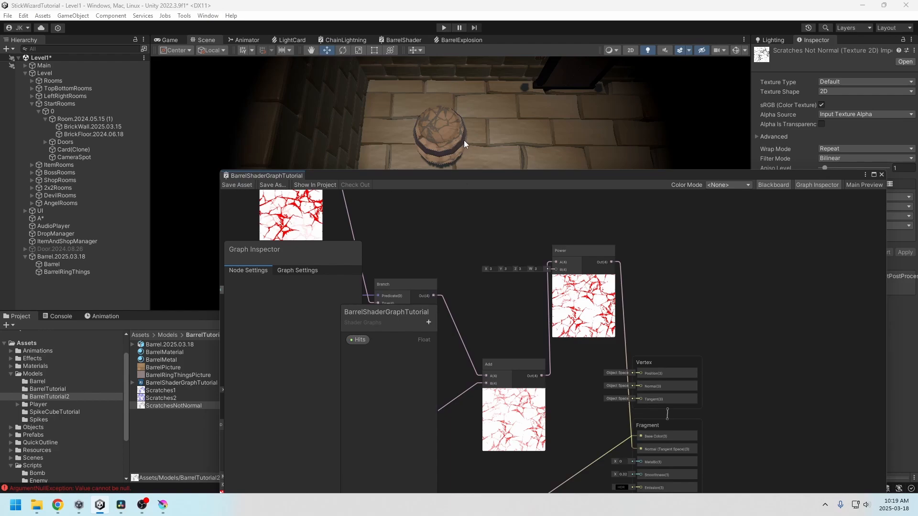
pyautogui.moveTo(464, 143); pyautogui.dragTo(475, 116, button='middle')
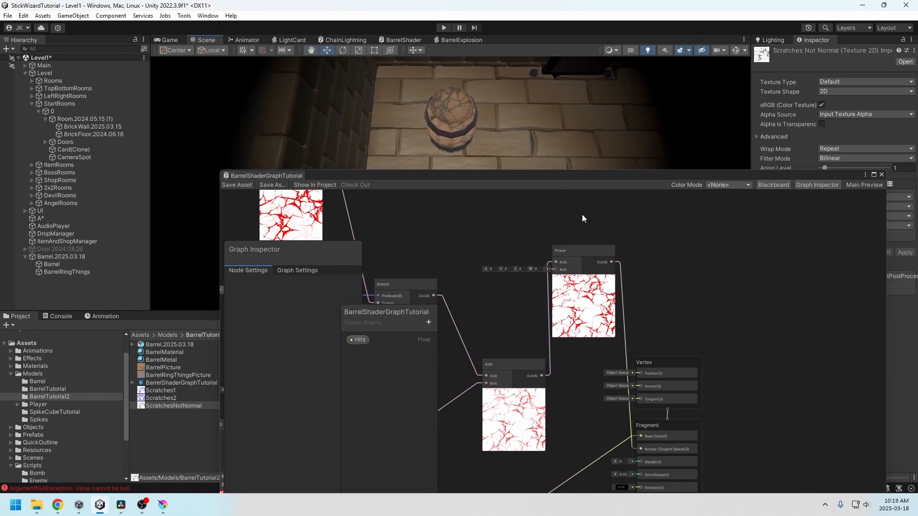
# - Delete the Power node and connect the Add output straight to the Fragment's Normal (Tangent Space)
pyautogui.moveTo(691, 334); pyautogui.dragTo(672, 326, button='middle')
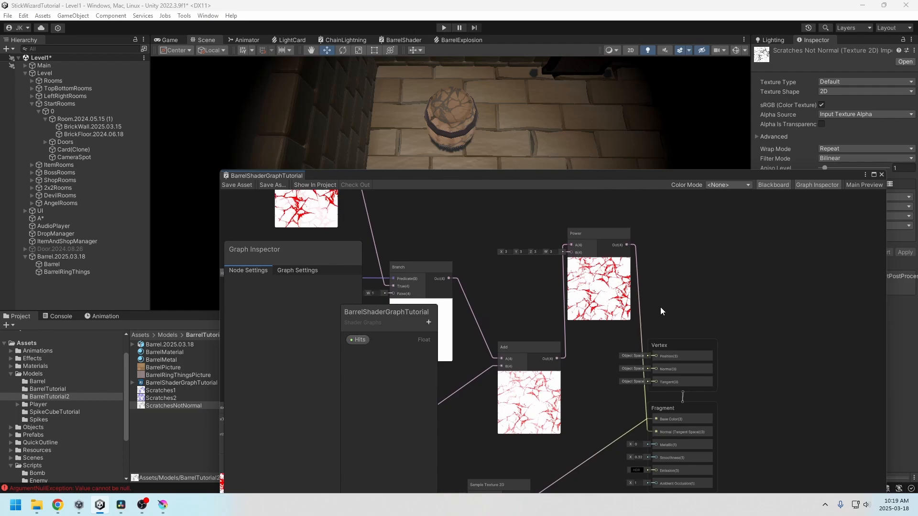
pyautogui.click(598, 234)
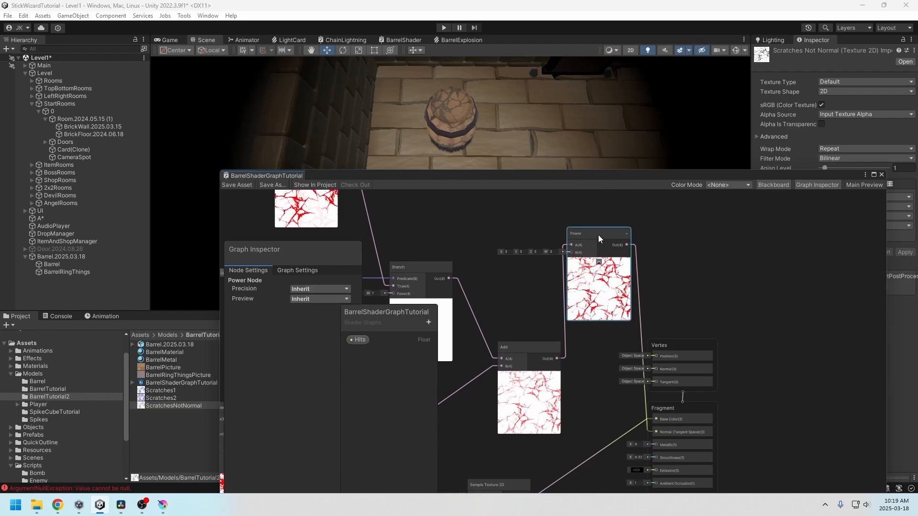
pyautogui.press('Delete')
pyautogui.moveTo(560, 365); pyautogui.dragTo(581, 333, button='middle')
pyautogui.moveTo(577, 328); pyautogui.dragTo(676, 402)
# - Create a Replace Color node from the Add node's output and place it above the Add node
pyautogui.moveTo(576, 327); pyautogui.dragTo(599, 259)
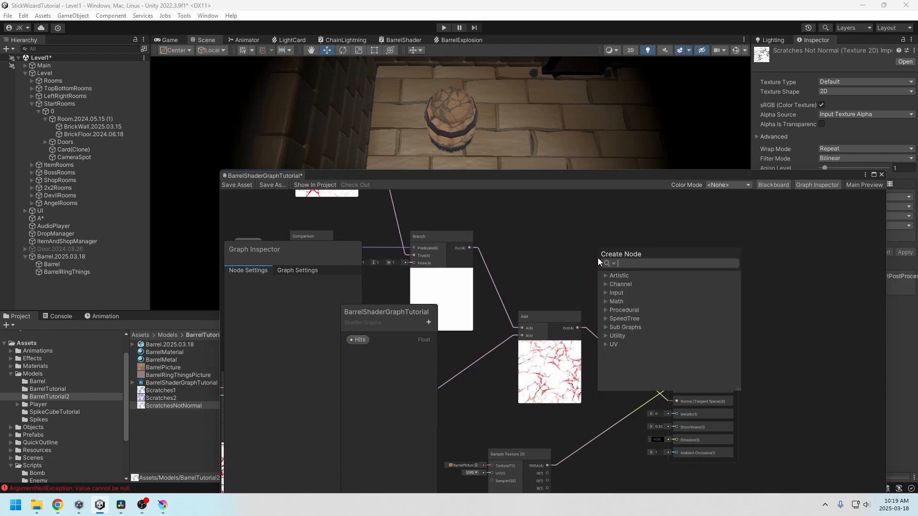
pyautogui.write('replace')
pyautogui.press('Down')
pyautogui.press('Down')
pyautogui.press('Down')
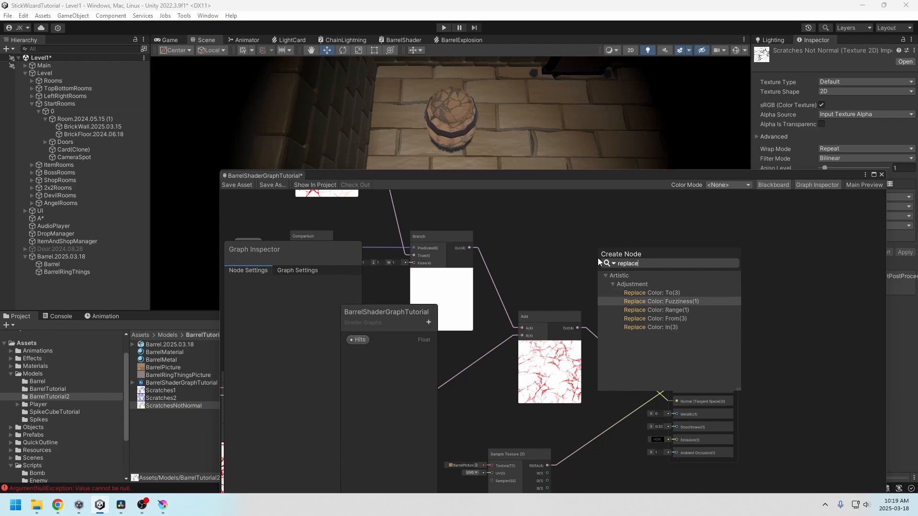
pyautogui.press('Return')
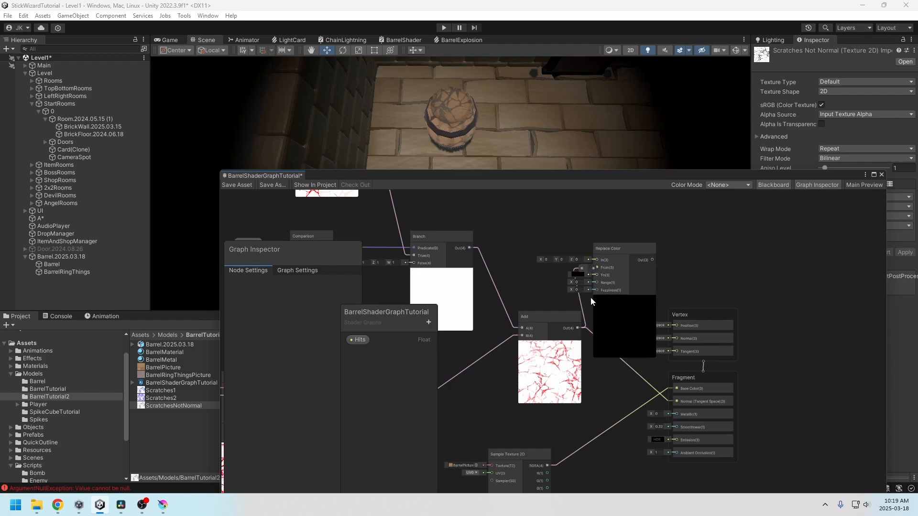
pyautogui.moveTo(618, 247); pyautogui.dragTo(641, 239)
# - Remove the connection to Replace Color's From input and feed the Add output into its In input instead
pyautogui.click(587, 267)
pyautogui.press('Delete')
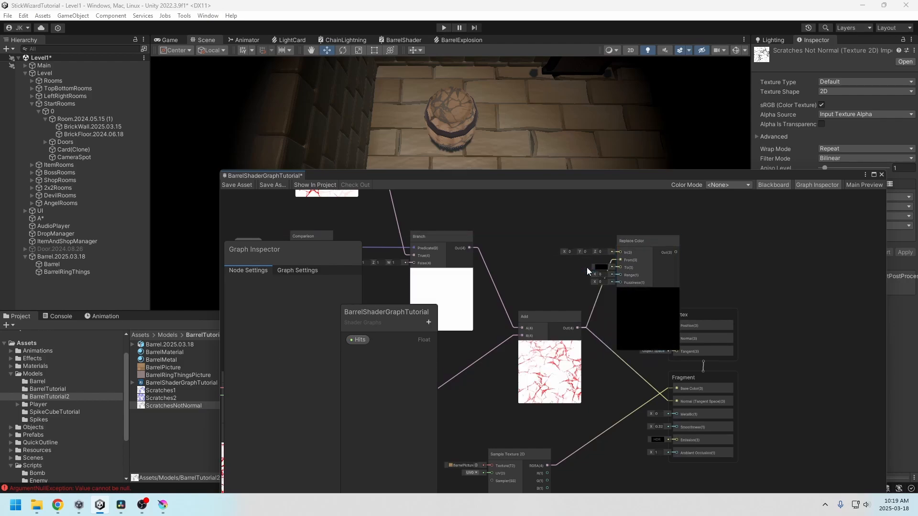
pyautogui.click(591, 320)
pyautogui.press('Delete')
pyautogui.moveTo(578, 328); pyautogui.dragTo(620, 253)
# - Set Replace Color's From color to the red sampled from the cracks in the Add preview, and its Range to 1.5
pyautogui.click(601, 260)
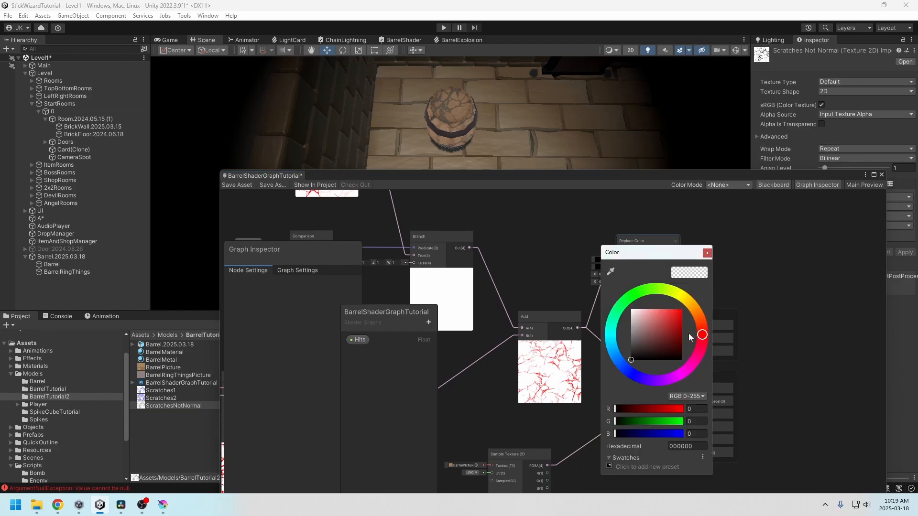
pyautogui.click(610, 271)
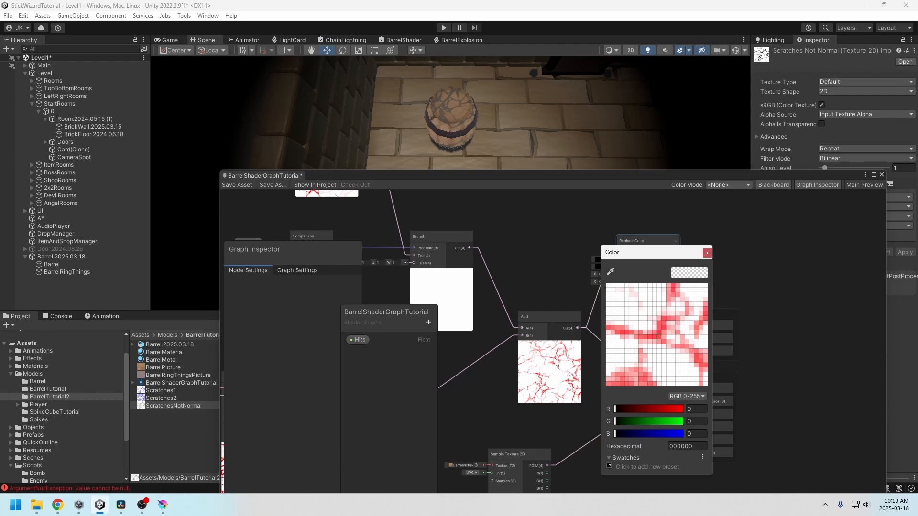
pyautogui.click(674, 354)
pyautogui.click(707, 253)
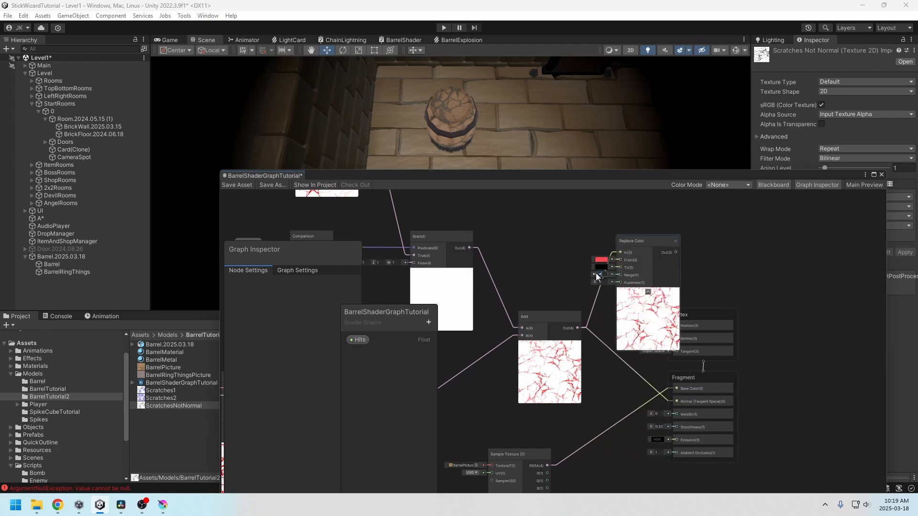
pyautogui.write('.1')
pyautogui.moveTo(595, 276); pyautogui.dragTo(616, 277)
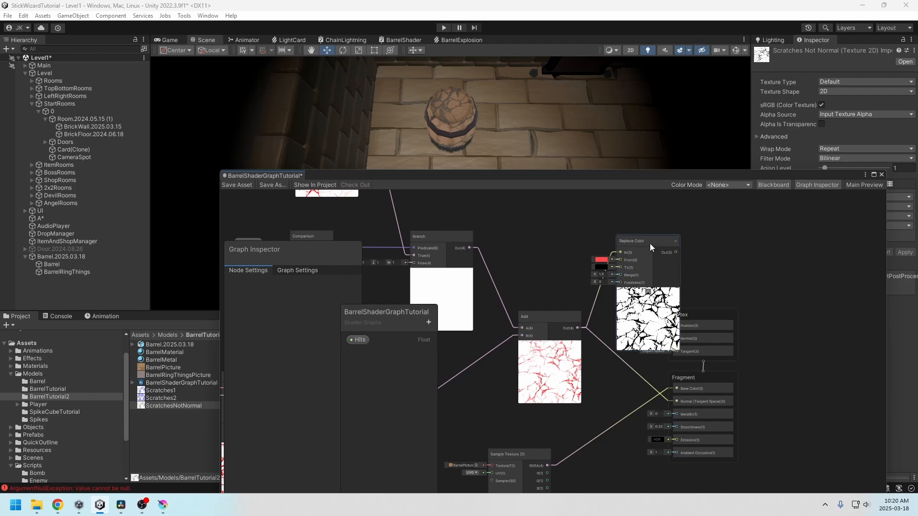
pyautogui.moveTo(650, 243); pyautogui.dragTo(639, 235)
# - Try an Add node with B fed by the barrel picture's RGBA output and A fed by the Replace Color output
pyautogui.moveTo(720, 289); pyautogui.dragTo(737, 228, button='middle')
pyautogui.moveTo(565, 420); pyautogui.dragTo(600, 438)
pyautogui.write('add')
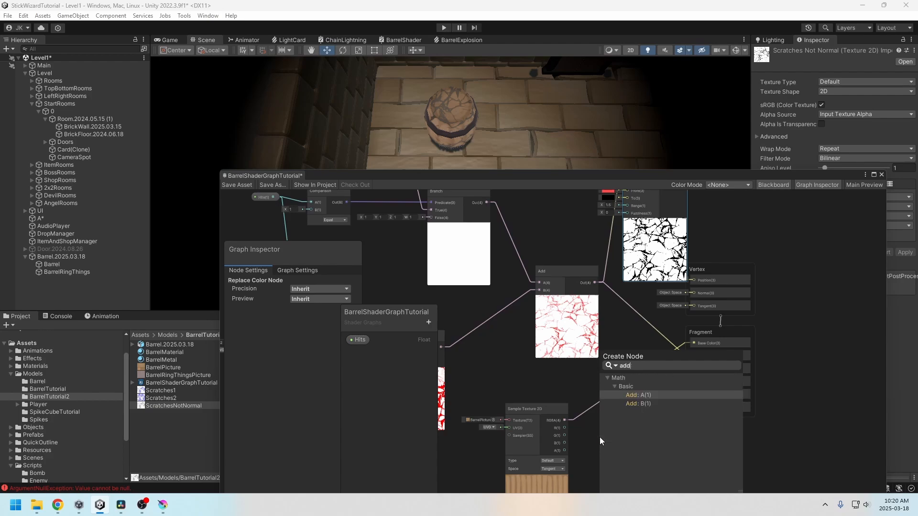
pyautogui.click(643, 404)
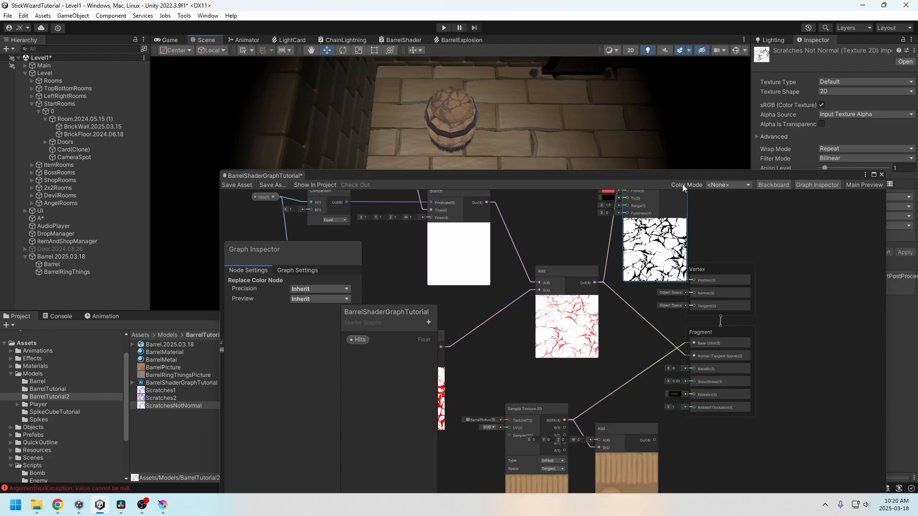
pyautogui.scroll(-2, 700, 262)
pyautogui.moveTo(688, 210); pyautogui.dragTo(638, 391)
pyautogui.moveTo(688, 397); pyautogui.dragTo(652, 380, button='middle')
pyautogui.scroll(5, 652, 380)
pyautogui.moveTo(617, 334); pyautogui.dragTo(645, 434, button='middle')
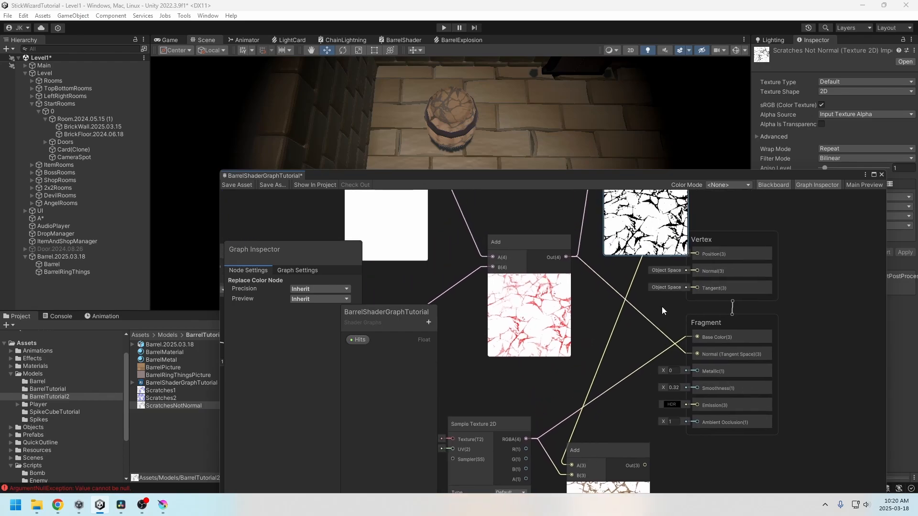
# - Shift the Replace Color node closer to the crack Add node and delete the Add node fed by the barrel texture
pyautogui.moveTo(682, 247); pyautogui.dragTo(660, 347, button='middle')
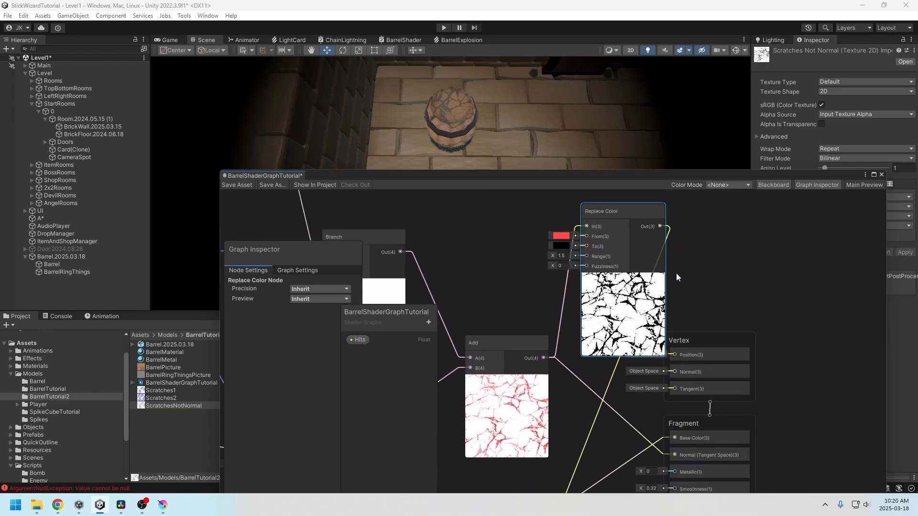
pyautogui.moveTo(629, 213); pyautogui.dragTo(596, 228)
pyautogui.moveTo(664, 294); pyautogui.dragTo(658, 295, button='middle')
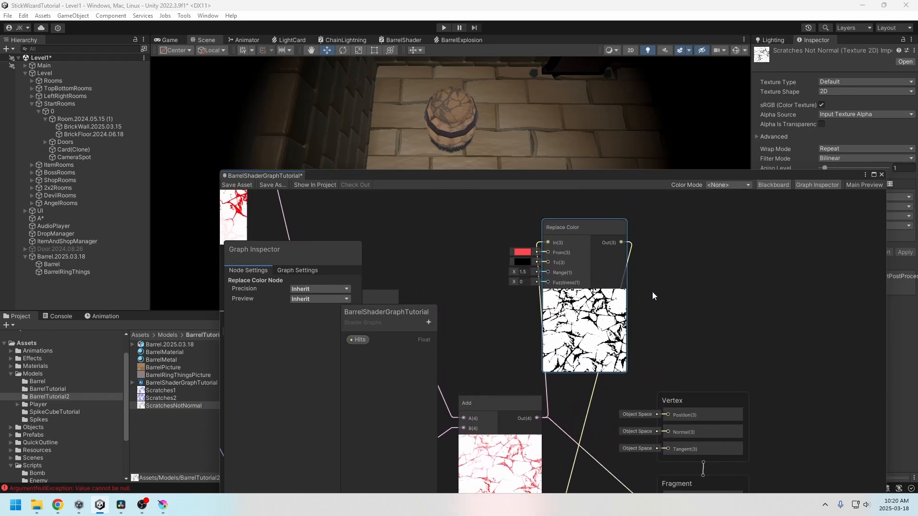
pyautogui.moveTo(639, 394)
pyautogui.mouseDown(button='middle')
pyautogui.moveTo(666, 277)
pyautogui.moveTo(644, 406)
pyautogui.moveTo(655, 388)
pyautogui.moveTo(674, 277)
pyautogui.mouseUp(button='middle')
pyautogui.moveTo(666, 389); pyautogui.dragTo(668, 278, button='middle')
pyautogui.moveTo(619, 356); pyautogui.dragTo(630, 365)
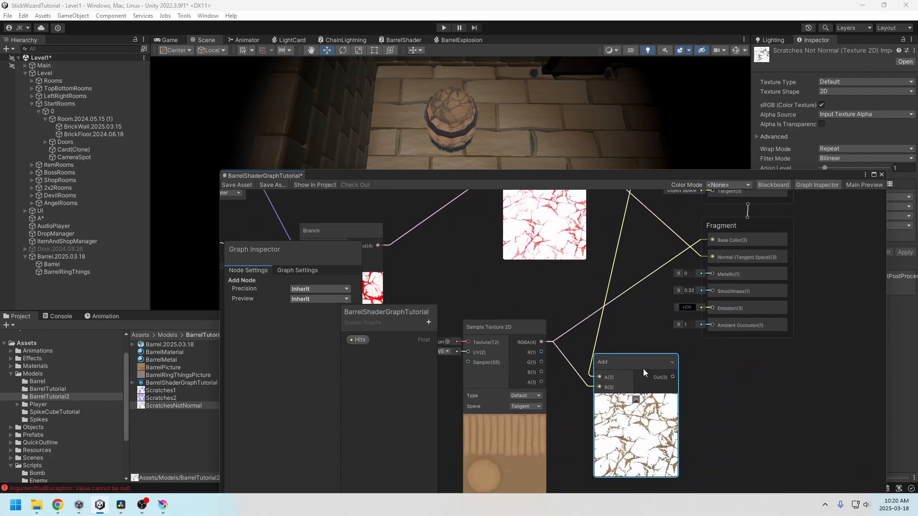
pyautogui.press('Delete')
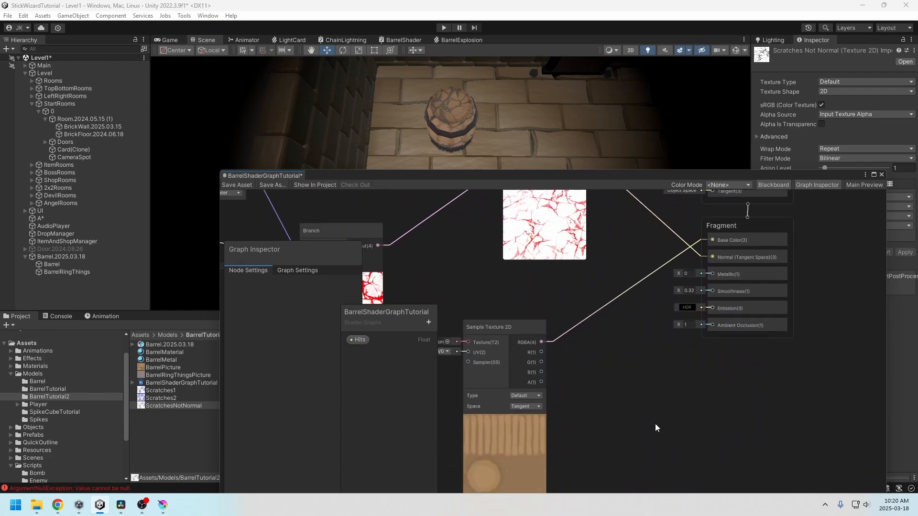
# - Create a Multiply node with A fed by the barrel picture's RGBA output and B fed by the Replace Color output
pyautogui.moveTo(580, 364); pyautogui.dragTo(605, 363)
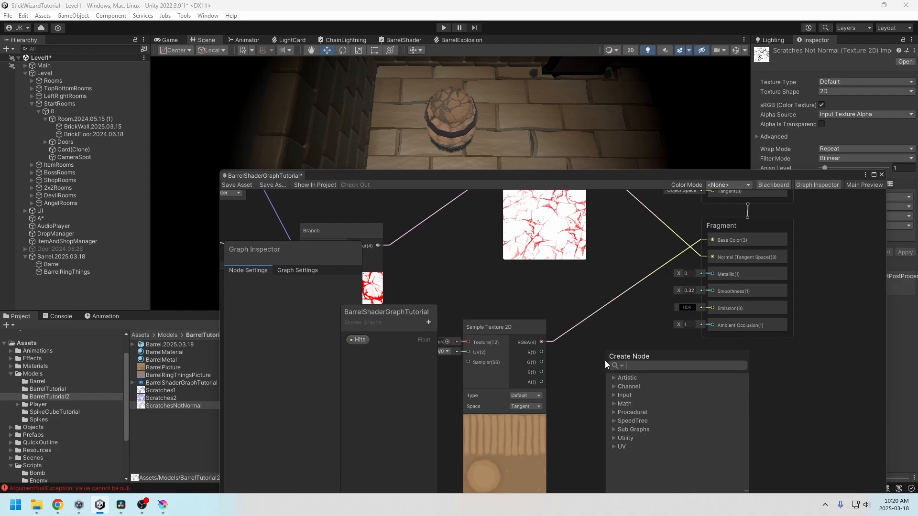
pyautogui.write('mult')
pyautogui.press('Return')
pyautogui.scroll(-5, 753, 321)
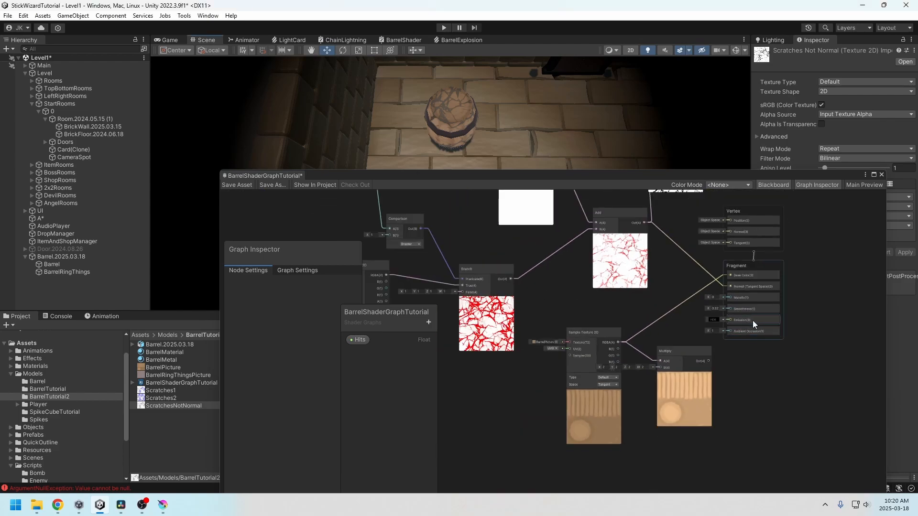
pyautogui.moveTo(682, 284); pyautogui.dragTo(685, 297, button='middle')
pyautogui.scroll(-1, 688, 298)
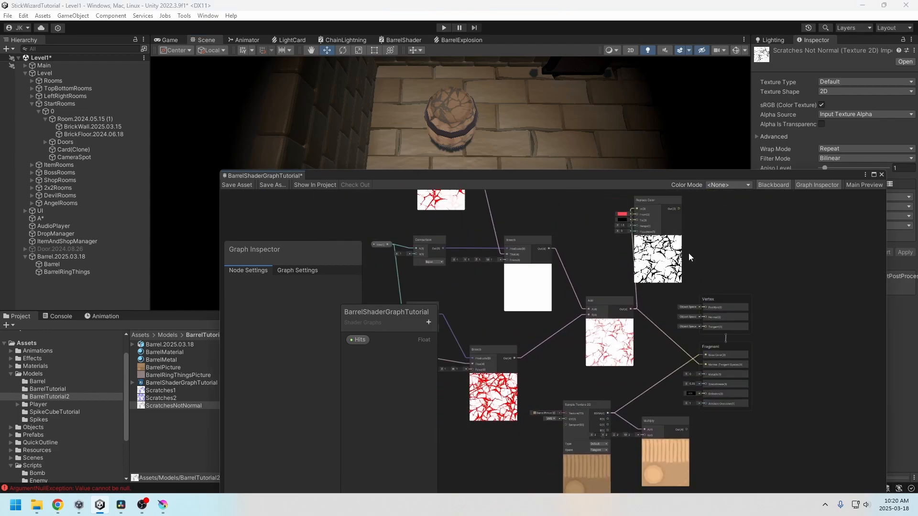
pyautogui.moveTo(678, 211); pyautogui.dragTo(644, 447)
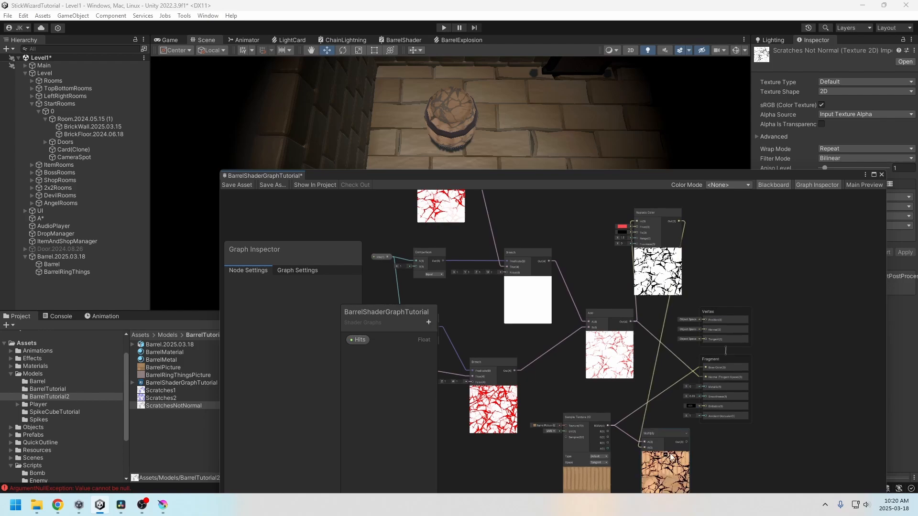
# - Connect the Multiply output to the Fragment's Base Color, save the graph and check the barrel's cracks in the Scene view
pyautogui.moveTo(706, 455); pyautogui.dragTo(673, 380, button='middle')
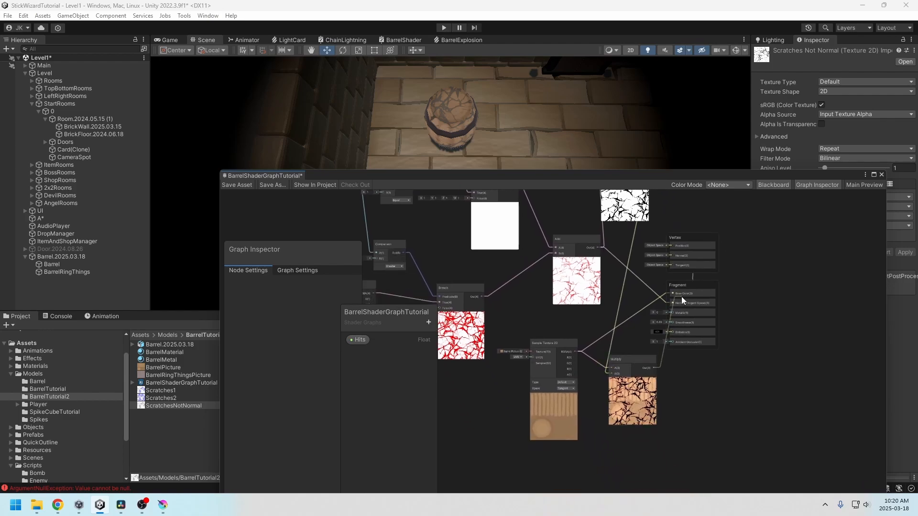
pyautogui.moveTo(681, 297); pyautogui.dragTo(673, 294)
pyautogui.click(236, 184)
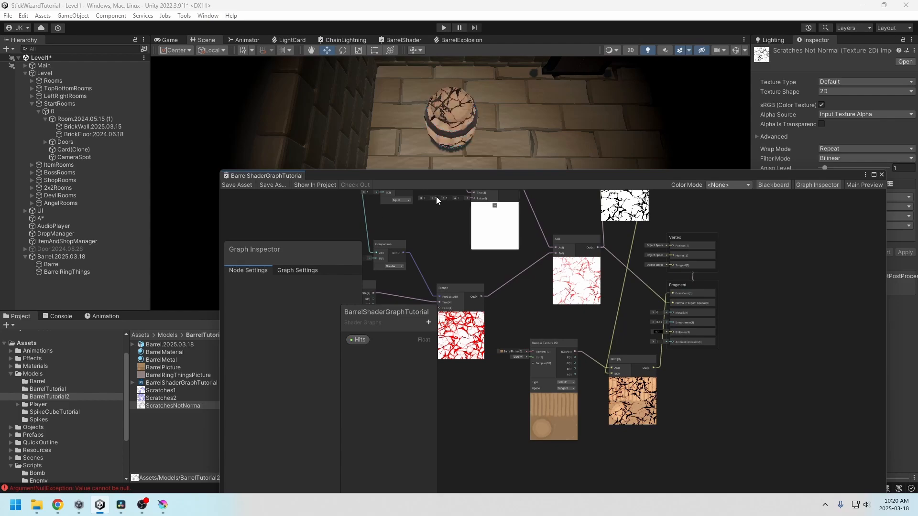
pyautogui.moveTo(498, 131); pyautogui.dragTo(511, 144, button='right')
pyautogui.keyDown('alt'); pyautogui.moveTo(511, 143); pyautogui.dragTo(361, 56); pyautogui.keyUp('alt')
pyautogui.scroll(-5, 478, 131)
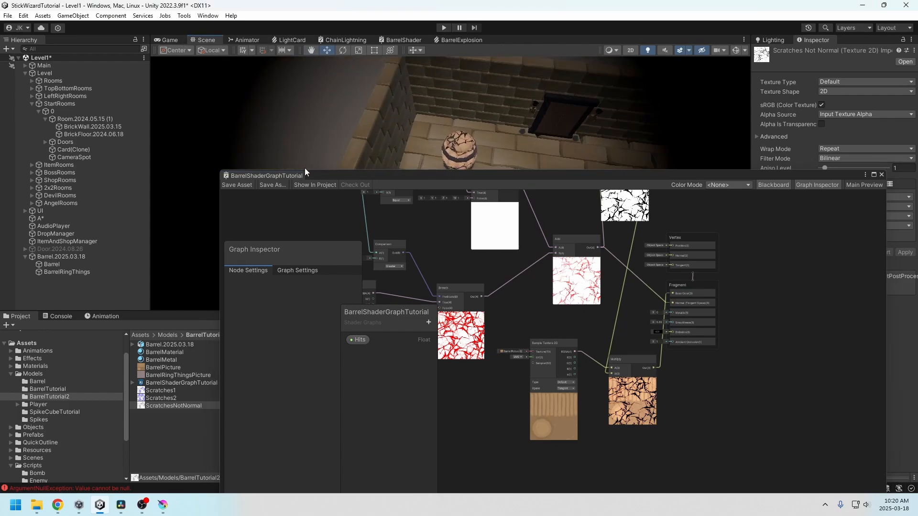
# - Move the Vertex and Fragment blocks farther away from the other nodes to make room in the graph
pyautogui.moveTo(627, 273); pyautogui.dragTo(664, 347, button='middle')
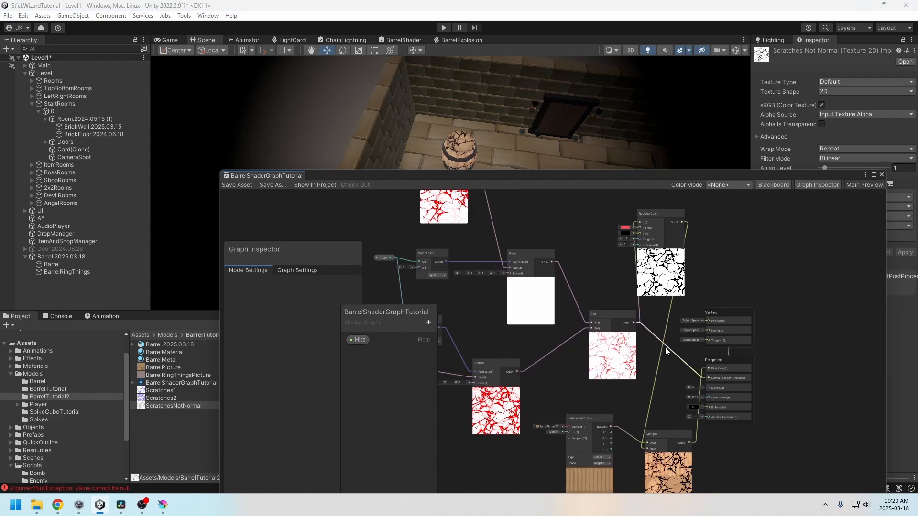
pyautogui.scroll(-5, 664, 341)
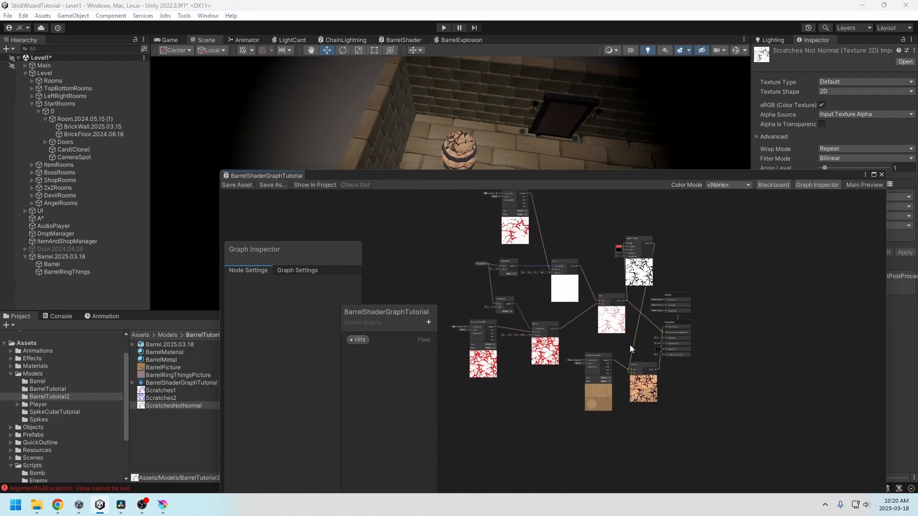
pyautogui.moveTo(673, 300); pyautogui.dragTo(701, 295)
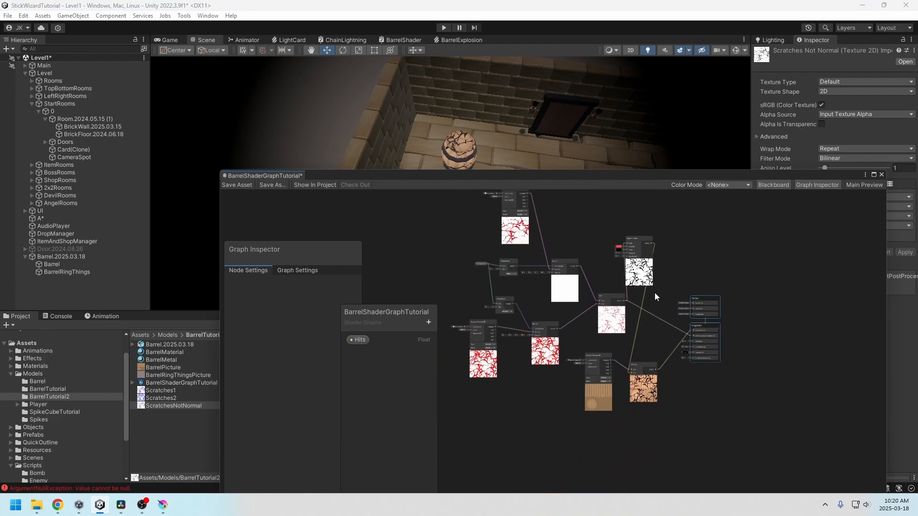
# - Reposition the Replace Color node between the crack Add node and the Vertex block
pyautogui.scroll(3, 655, 293)
pyautogui.click(572, 310)
pyautogui.moveTo(573, 311); pyautogui.dragTo(595, 341, button='middle')
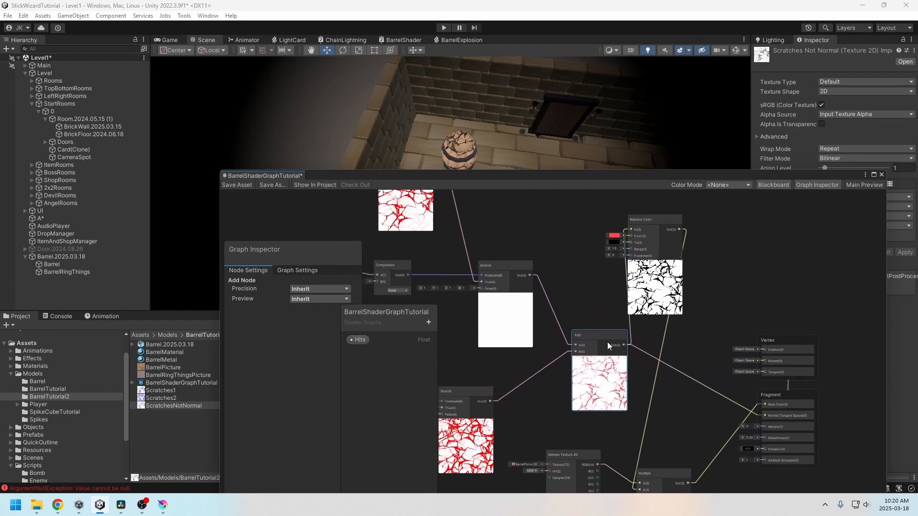
pyautogui.moveTo(632, 382); pyautogui.dragTo(661, 378, button='middle')
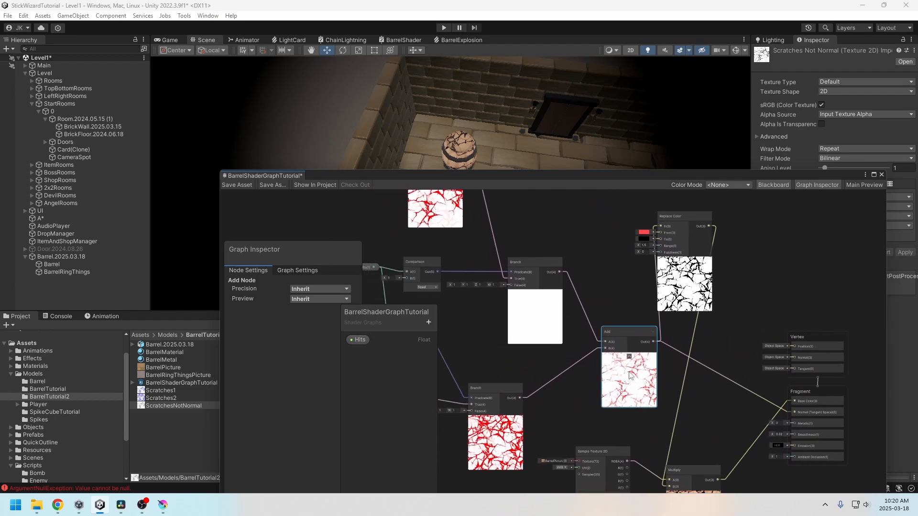
pyautogui.moveTo(690, 332); pyautogui.dragTo(673, 348, button='middle')
pyautogui.moveTo(661, 233); pyautogui.dragTo(687, 276)
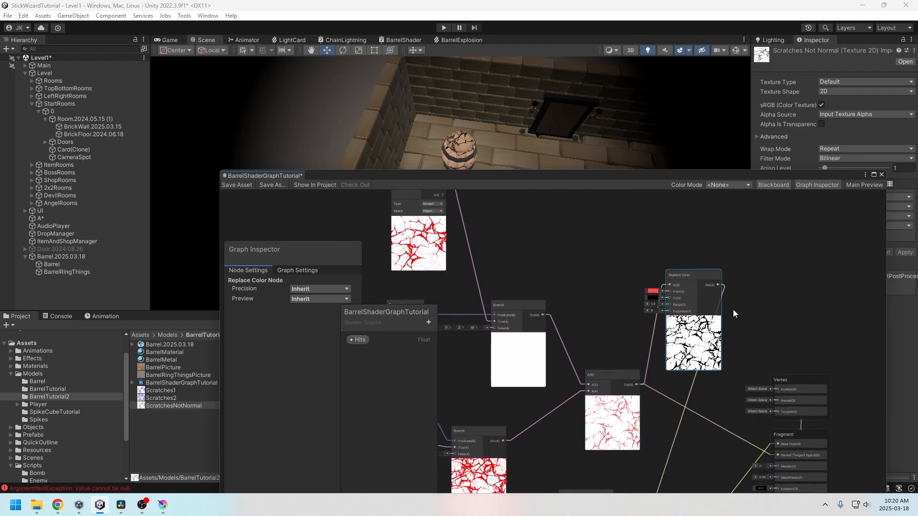
# - Examine how the Add, Replace Color, barrel texture and Multiply nodes feed the Fragment's Base Color and Normal
pyautogui.moveTo(733, 309); pyautogui.dragTo(717, 276, button='middle')
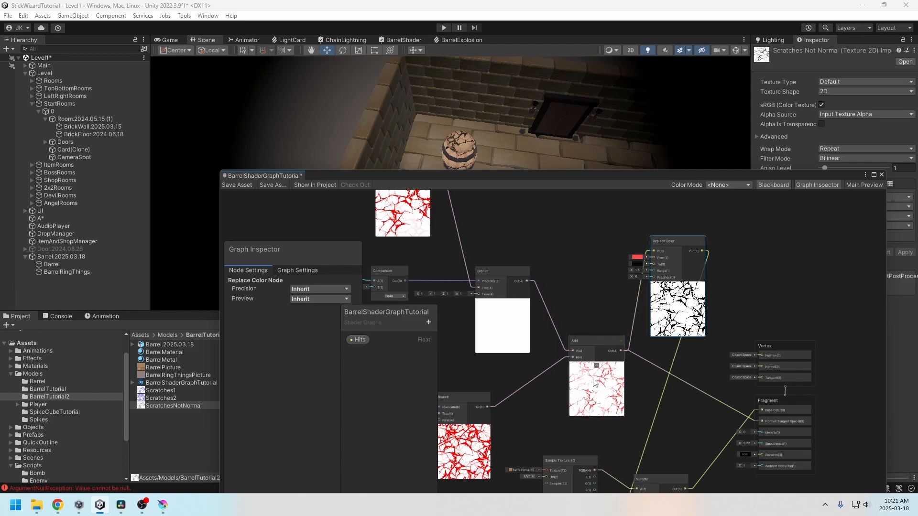
pyautogui.moveTo(721, 318); pyautogui.dragTo(672, 326, button='middle')
pyautogui.scroll(1, 702, 291)
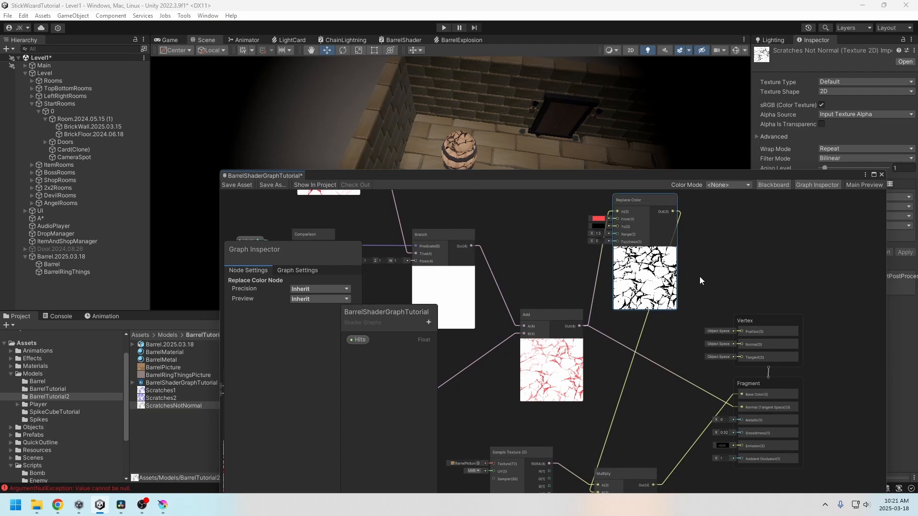
pyautogui.moveTo(699, 276); pyautogui.dragTo(698, 263, button='middle')
pyautogui.moveTo(658, 405); pyautogui.dragTo(677, 272, button='middle')
pyautogui.moveTo(526, 305); pyautogui.dragTo(590, 305, button='middle')
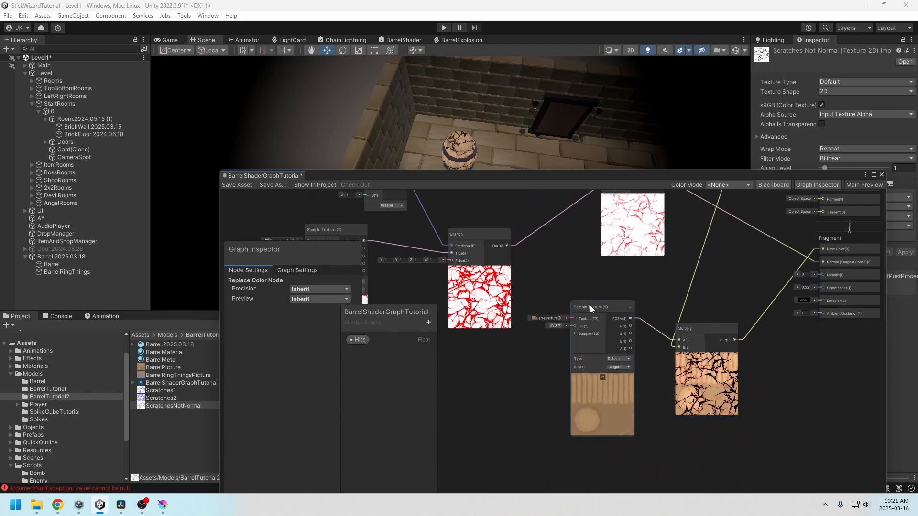
pyautogui.moveTo(649, 335); pyautogui.dragTo(563, 331, button='middle')
pyautogui.moveTo(647, 311); pyautogui.dragTo(557, 389, button='middle')
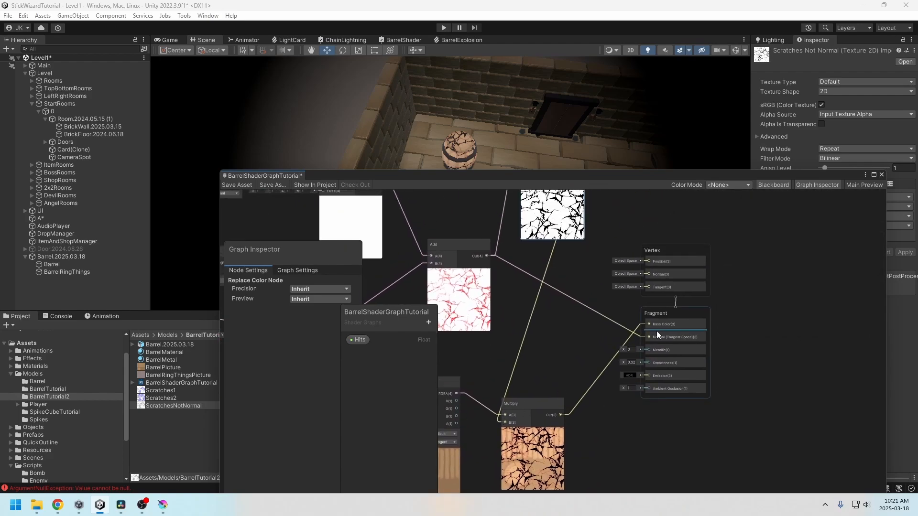
# - Save the graph and dock the BarrelShaderGraphTutorial window as a tab next to BarrelExplosion
pyautogui.click(248, 185)
pyautogui.moveTo(274, 173); pyautogui.dragTo(512, 41)
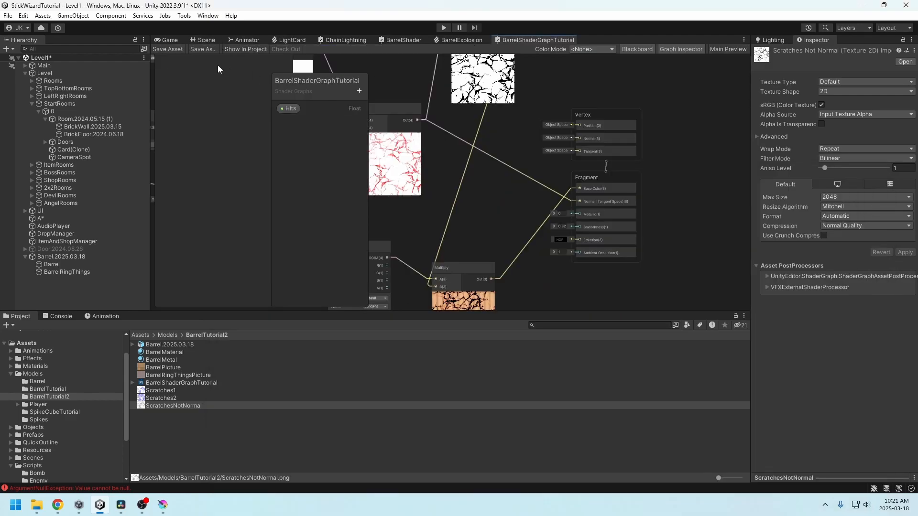
# - Test the barrel's cracks in the Game view with BarrelMaterial's Hits at 0, 1 and 2, and leave Hits at 0
pyautogui.click(170, 40)
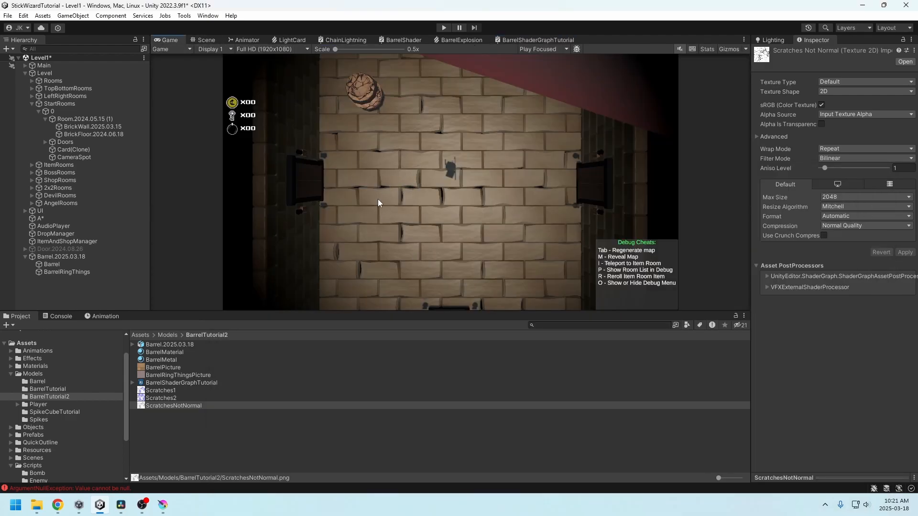
pyautogui.click(164, 392)
pyautogui.click(162, 352)
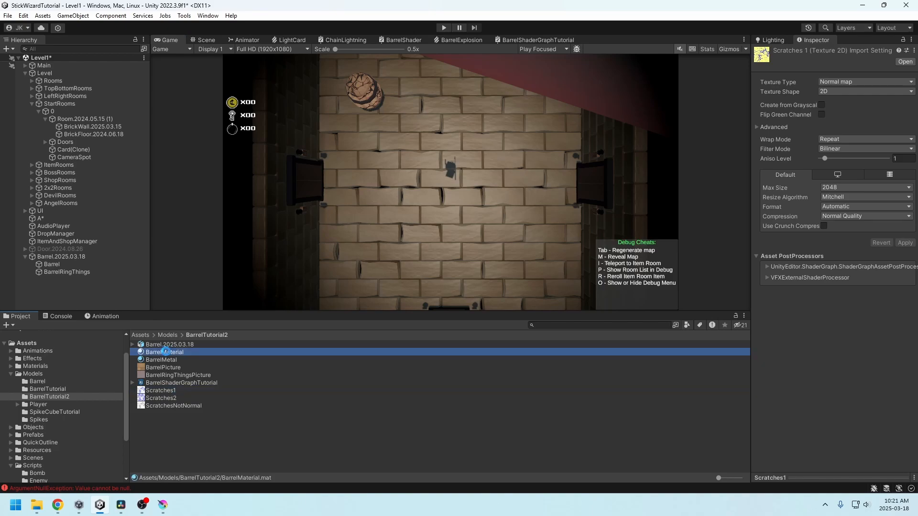
pyautogui.click(837, 103)
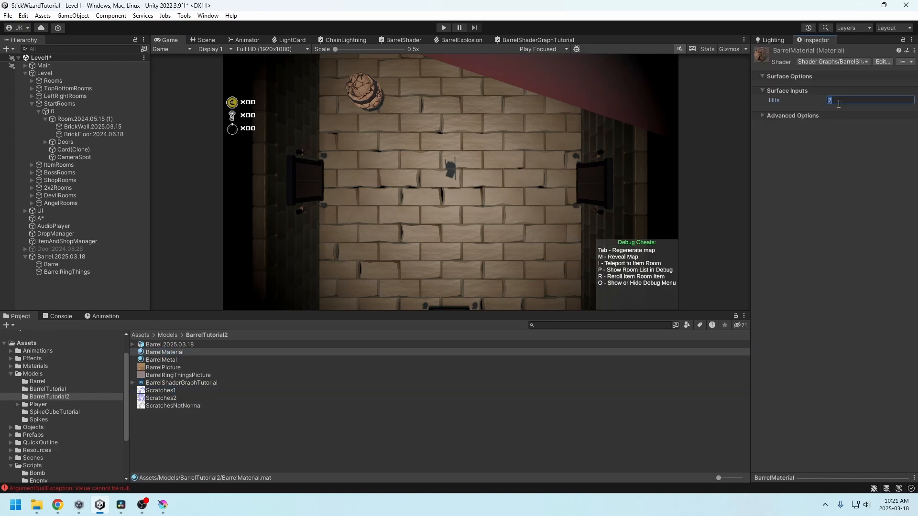
pyautogui.write('0')
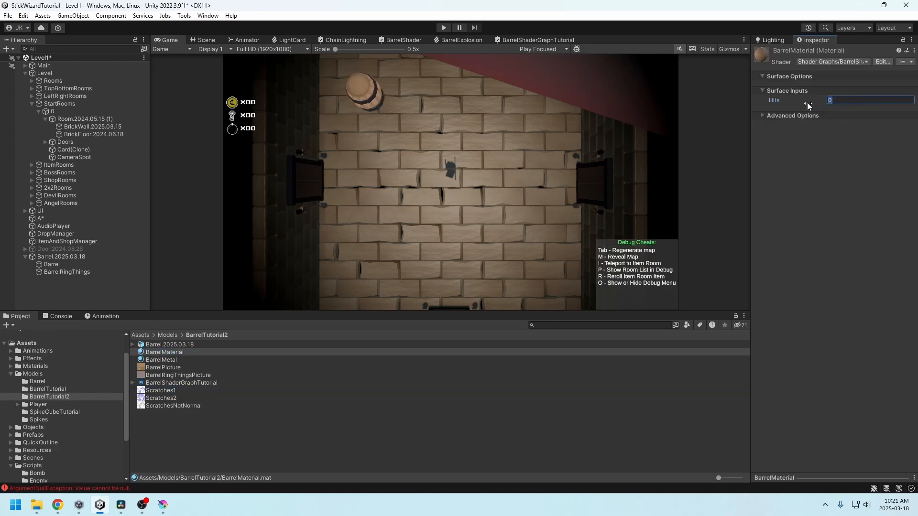
pyautogui.write('1')
pyautogui.press('BackSpace')
pyautogui.write('2')
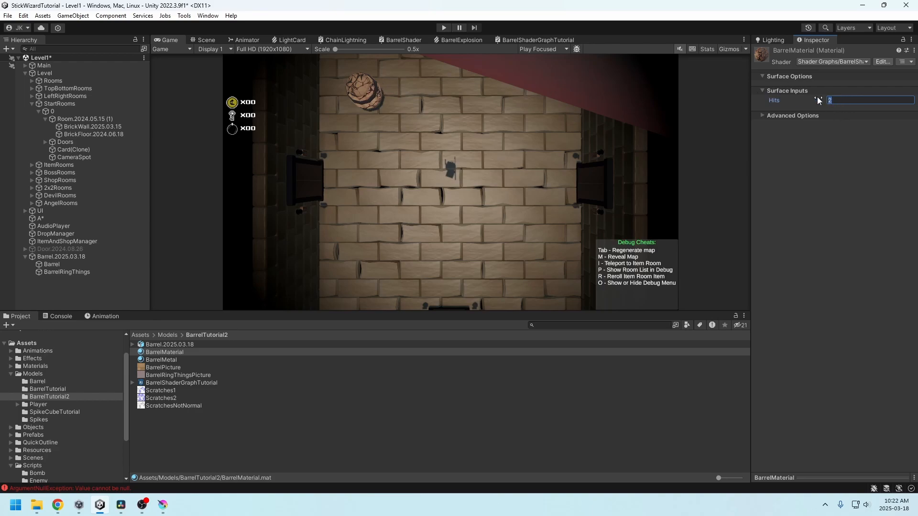
pyautogui.write('0')
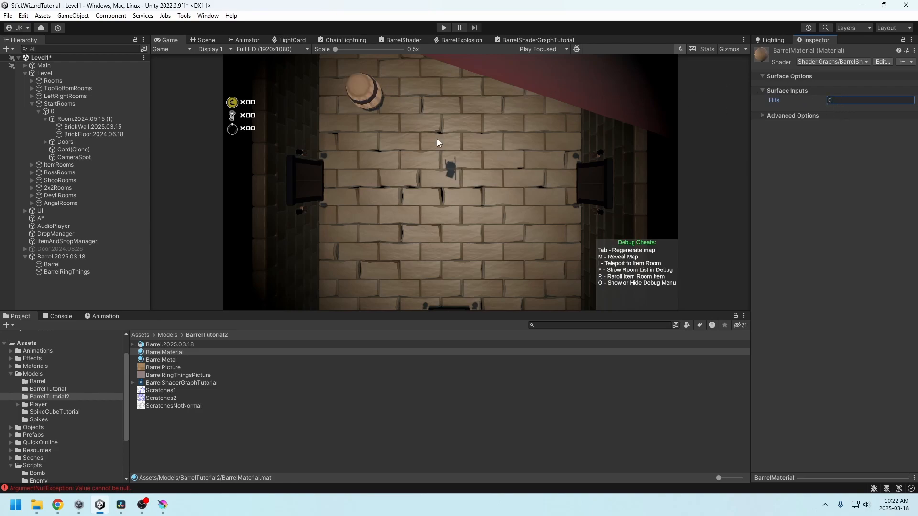
pyautogui.click(824, 198)
pyautogui.click(188, 429)
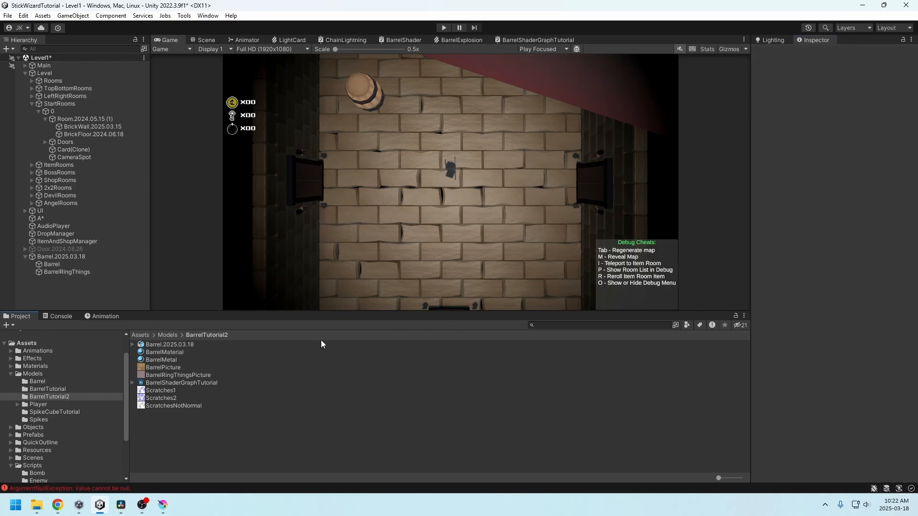
# - Attach BarrelScript from the Models/Barrel folder to Barrel.2025.03.18 and assign the Penny prefab to its Penny field
pyautogui.click(67, 388)
pyautogui.click(29, 381)
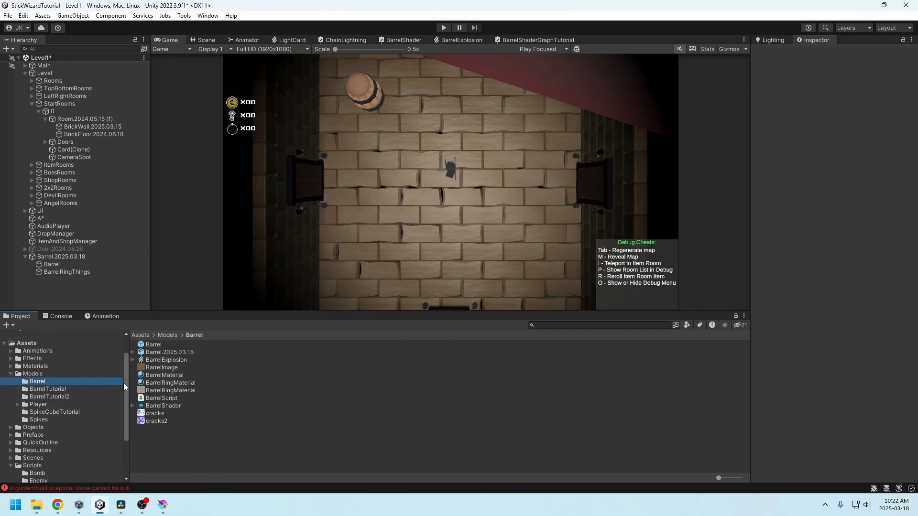
pyautogui.click(64, 257)
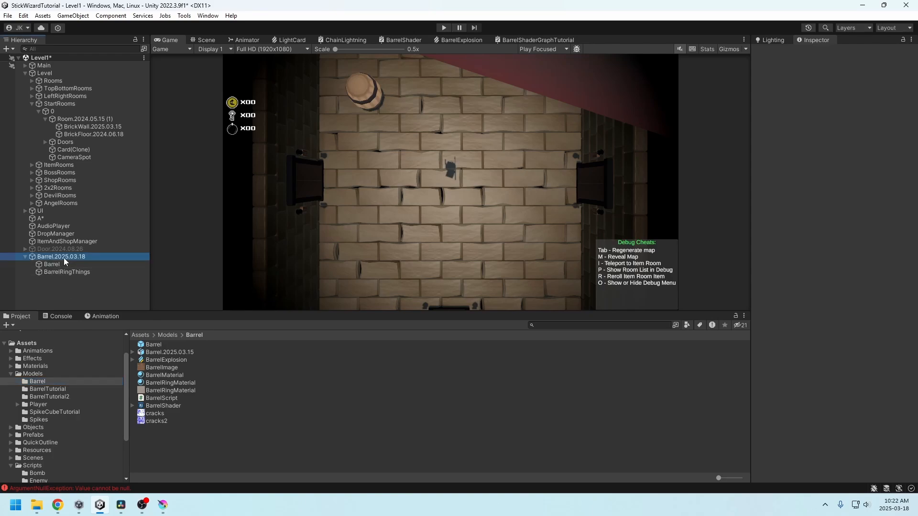
pyautogui.moveTo(162, 398); pyautogui.dragTo(825, 269)
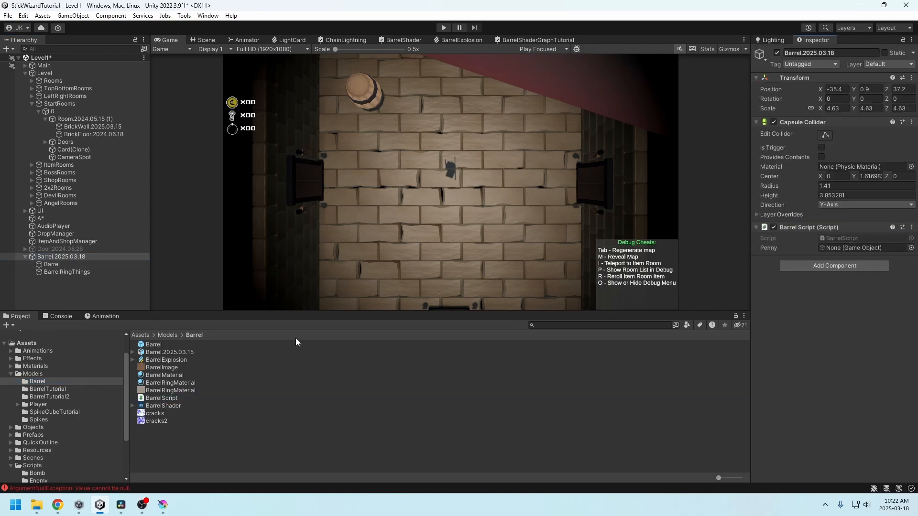
pyautogui.click(543, 327)
pyautogui.moveTo(153, 341); pyautogui.dragTo(848, 250)
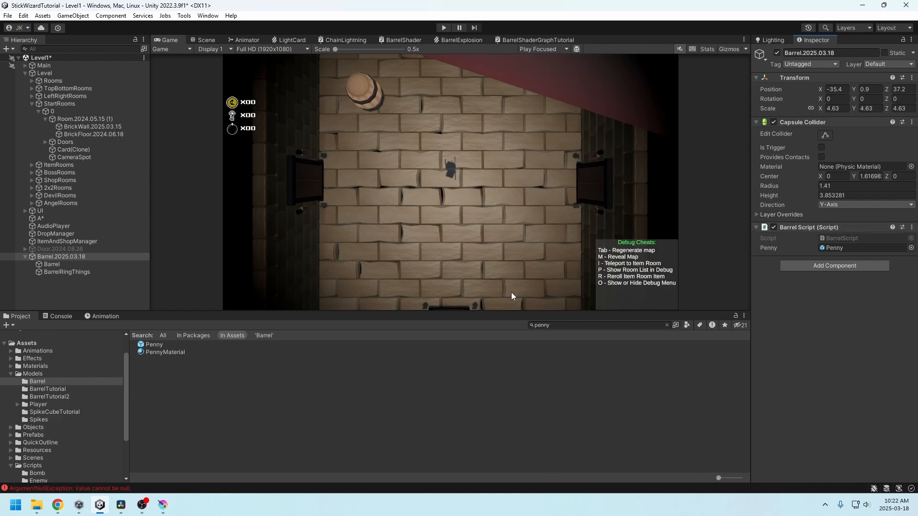
pyautogui.click(42, 388)
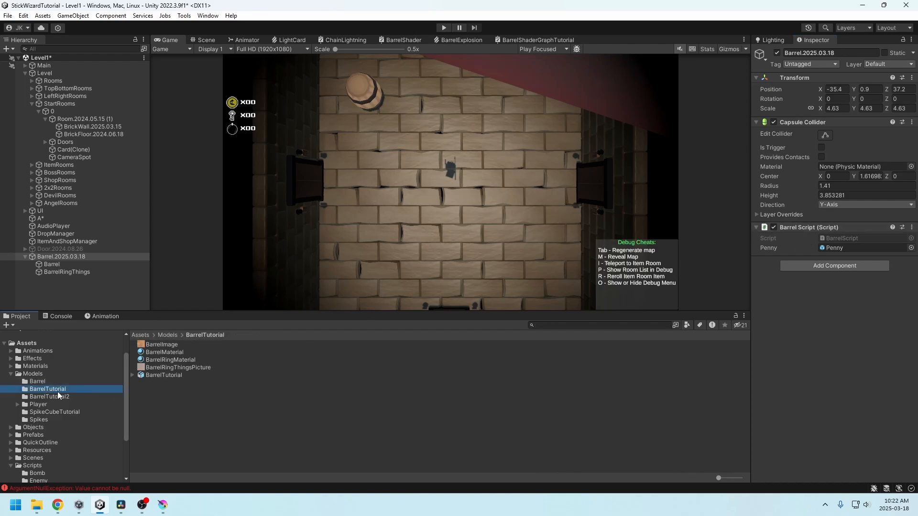
pyautogui.click(51, 397)
pyautogui.rightClick(167, 432)
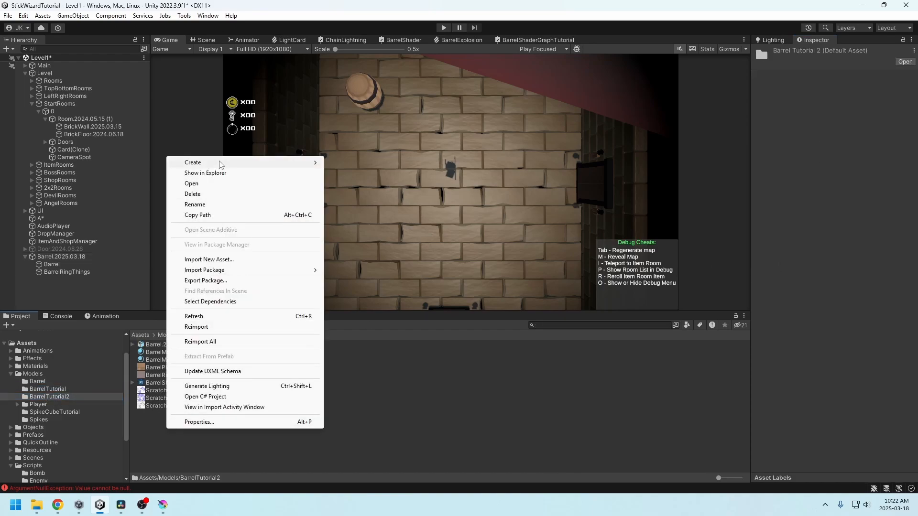
pyautogui.moveTo(220, 164)
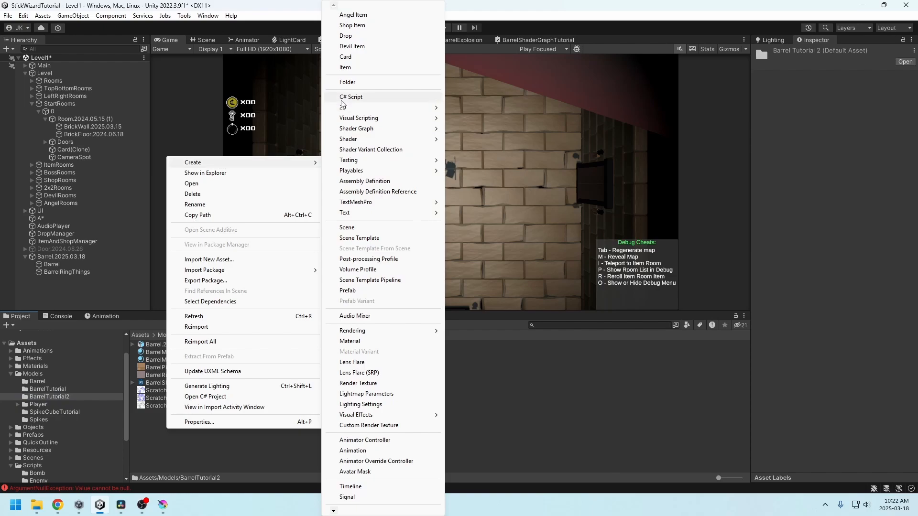
pyautogui.click(848, 352)
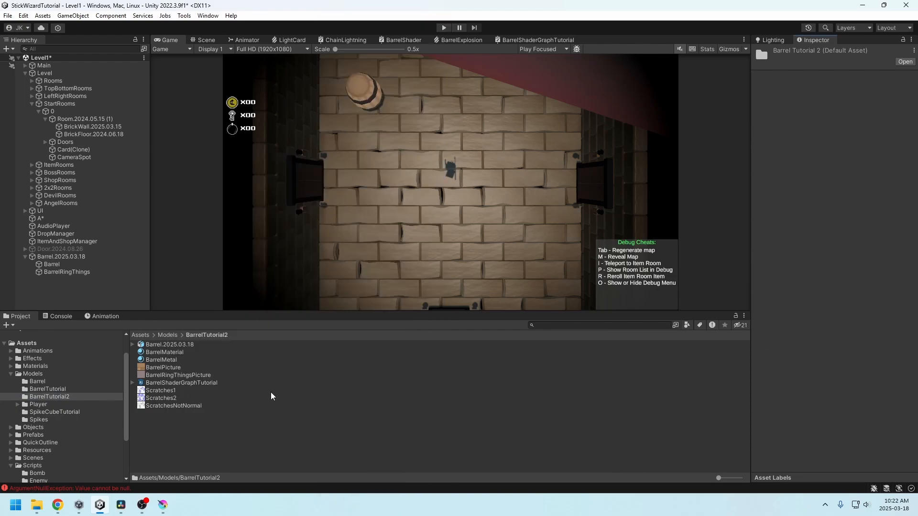
# - Open BarrelScript from the Barrel.2025.03.18 component and examine its Barrel, Explode, Penny and hits field declarations
pyautogui.click(61, 256)
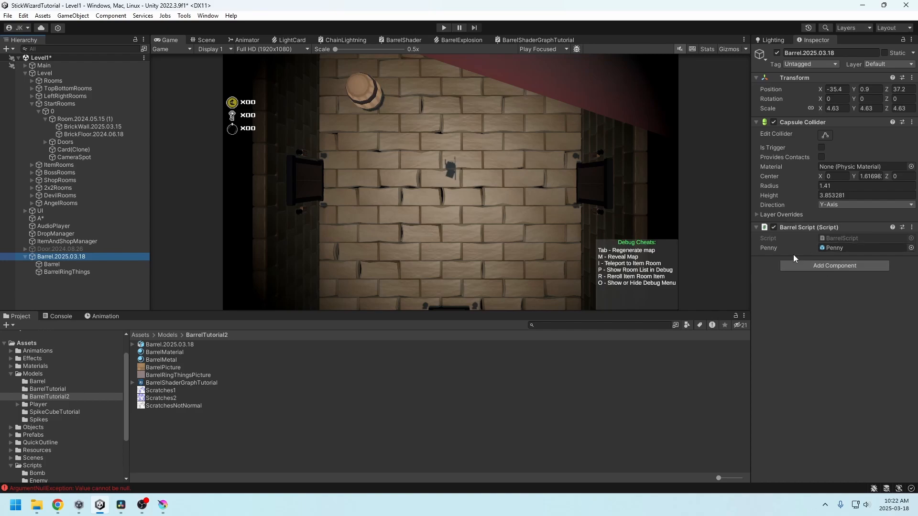
pyautogui.doubleClick(837, 238)
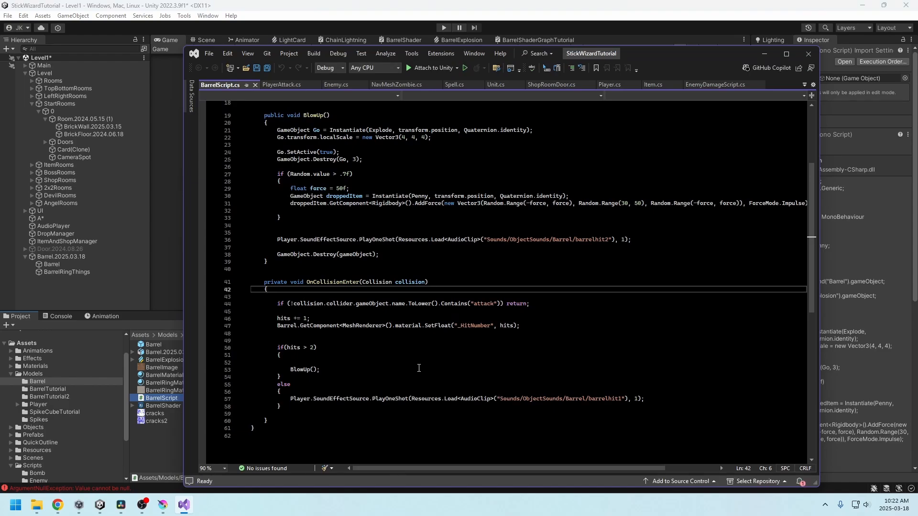
pyautogui.scroll(6, 418, 368)
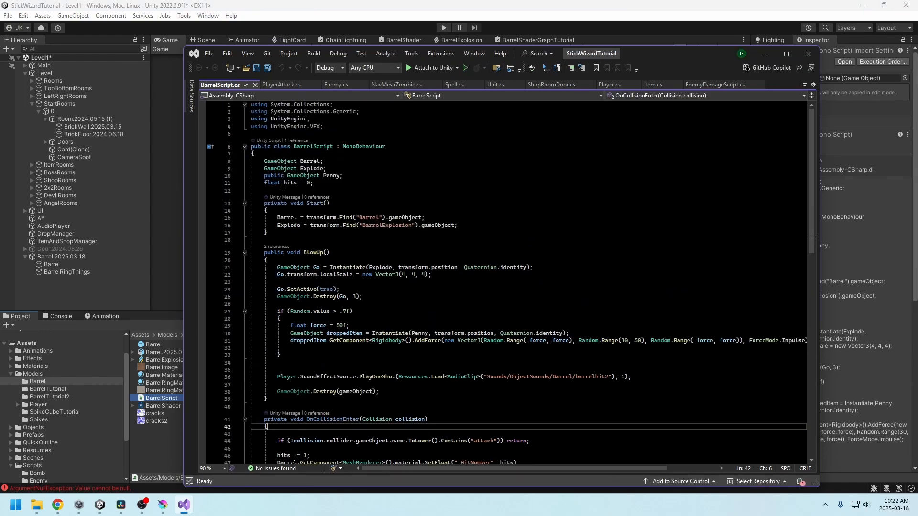
pyautogui.click(308, 168)
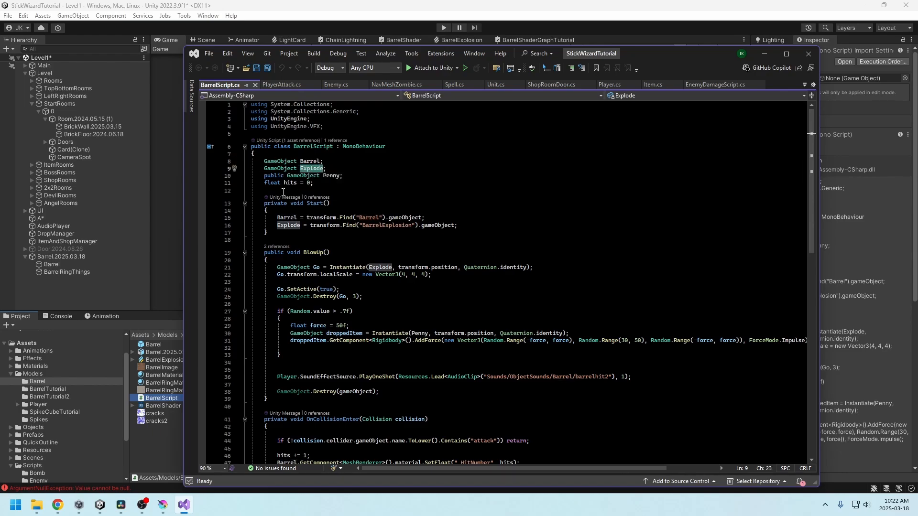
pyautogui.click(327, 177)
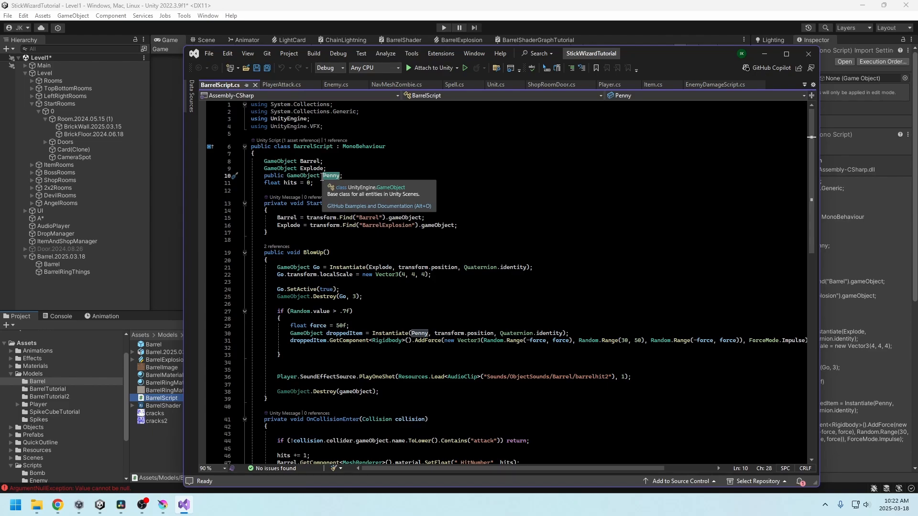
pyautogui.moveTo(343, 177); pyautogui.dragTo(266, 177)
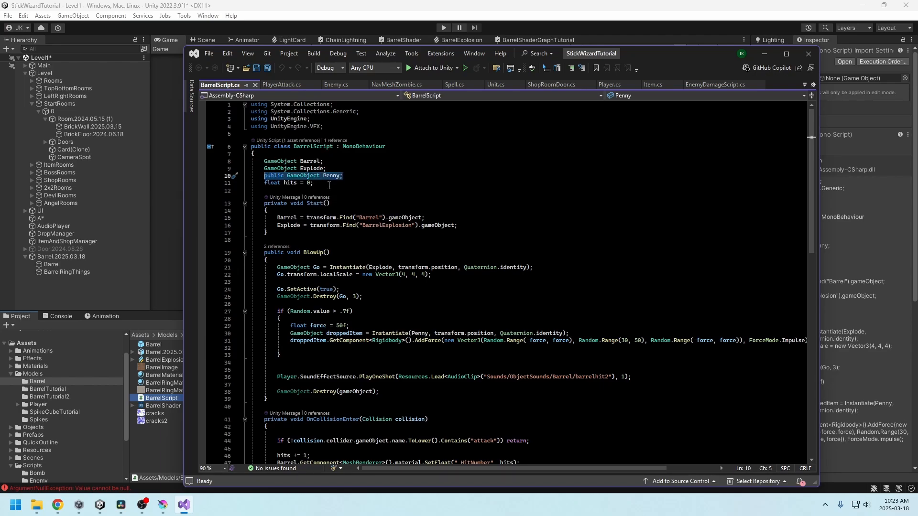
pyautogui.press('End')
pyautogui.click(284, 183)
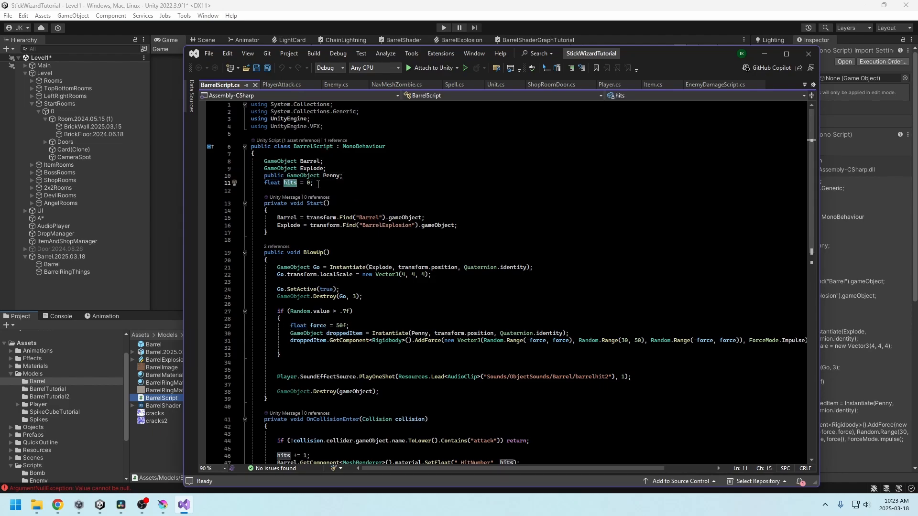
# - Compare the Start method's transform.Find lookups for Barrel and BarrelExplosion with the child objects of Barrel.2025.03.18
pyautogui.scroll(-2, 353, 208)
pyautogui.click(280, 173)
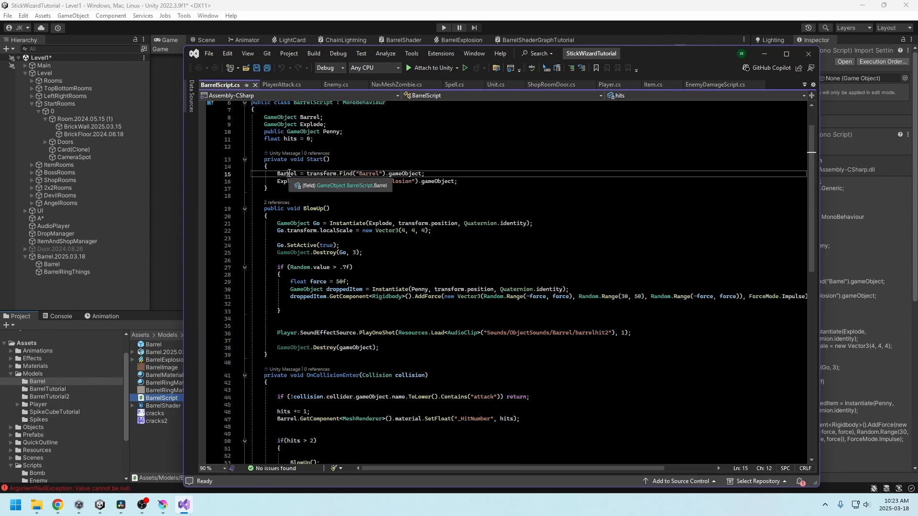
pyautogui.doubleClick(379, 181)
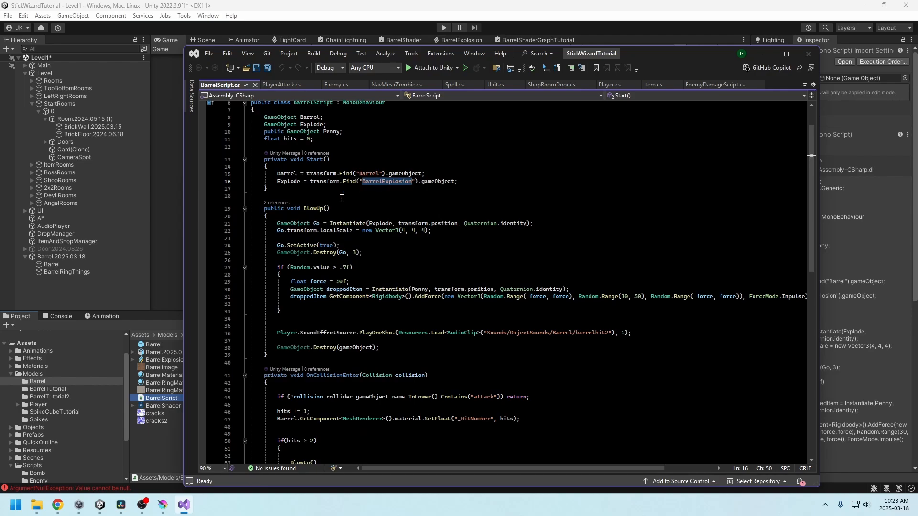
pyautogui.click(65, 258)
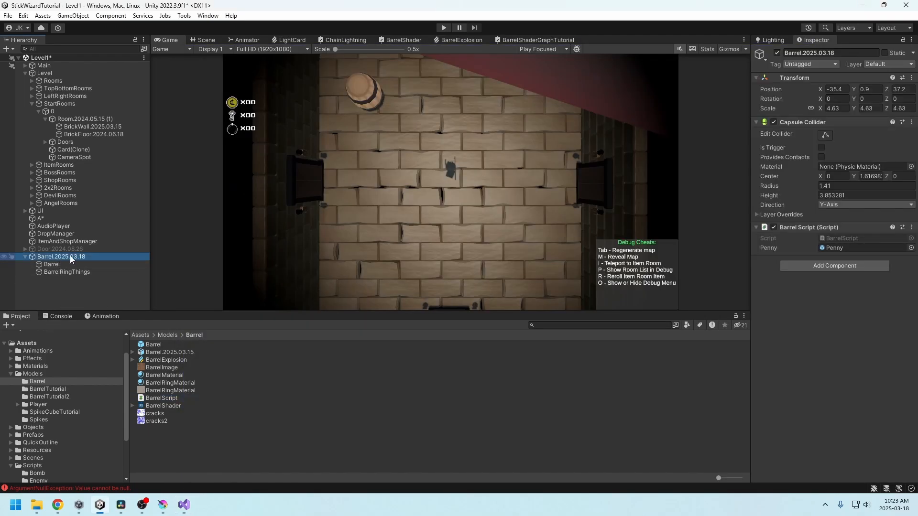
pyautogui.click(53, 266)
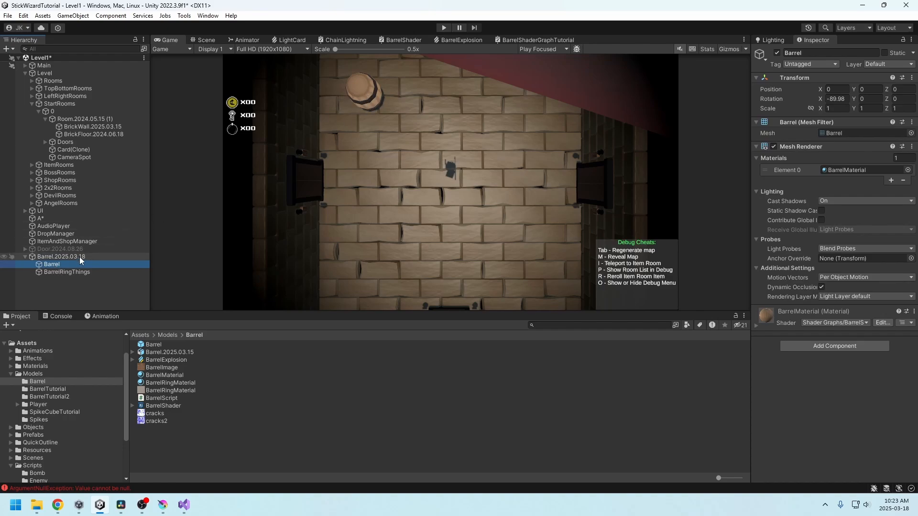
pyautogui.click(184, 505)
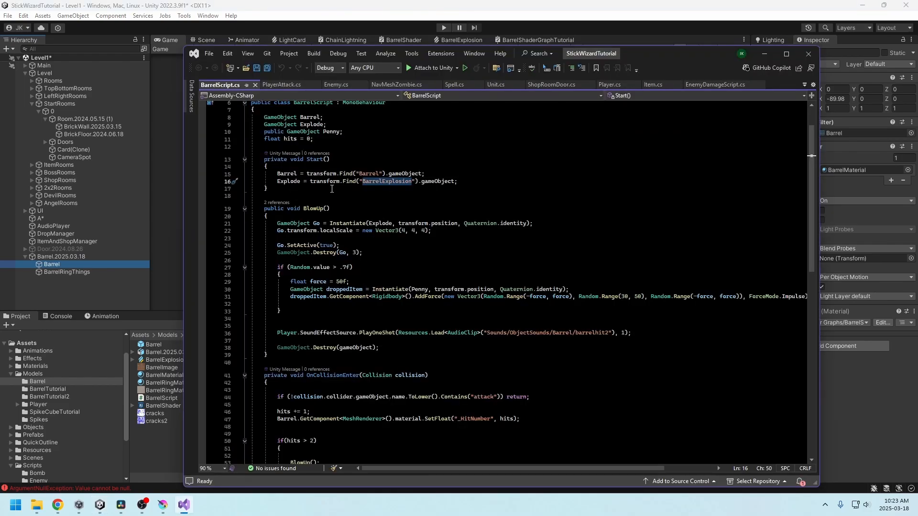
pyautogui.click(389, 182)
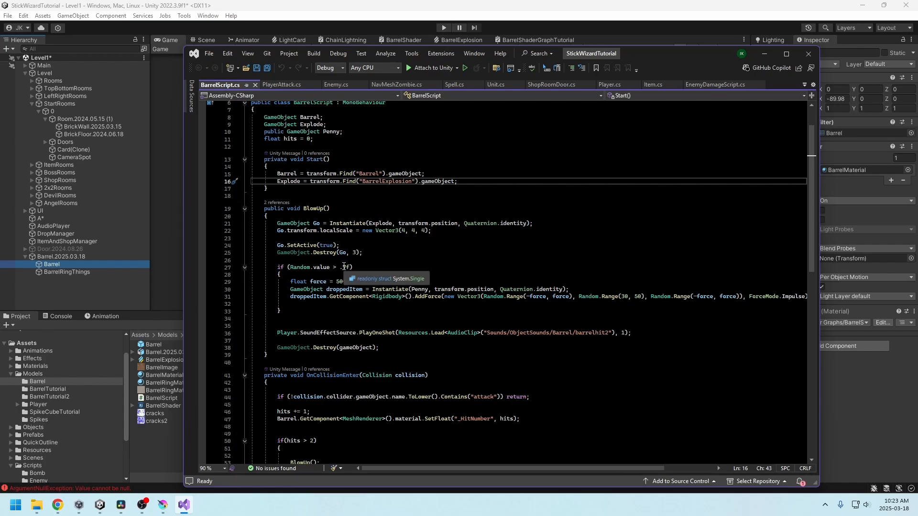
# - Examine the BlowUp method and OnCollisionEnter's check for "attack" in the colliding object's name
pyautogui.scroll(-4, 366, 272)
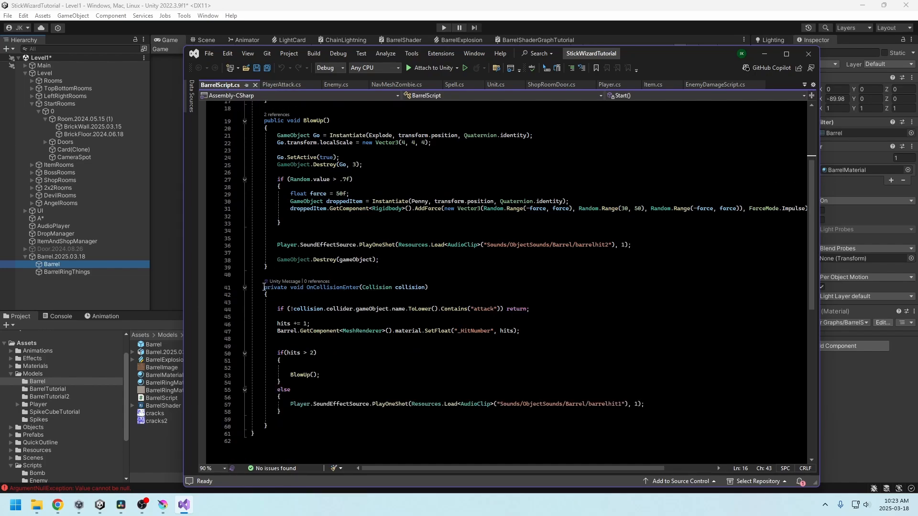
pyautogui.click(263, 287)
pyautogui.moveTo(264, 120); pyautogui.dragTo(302, 277)
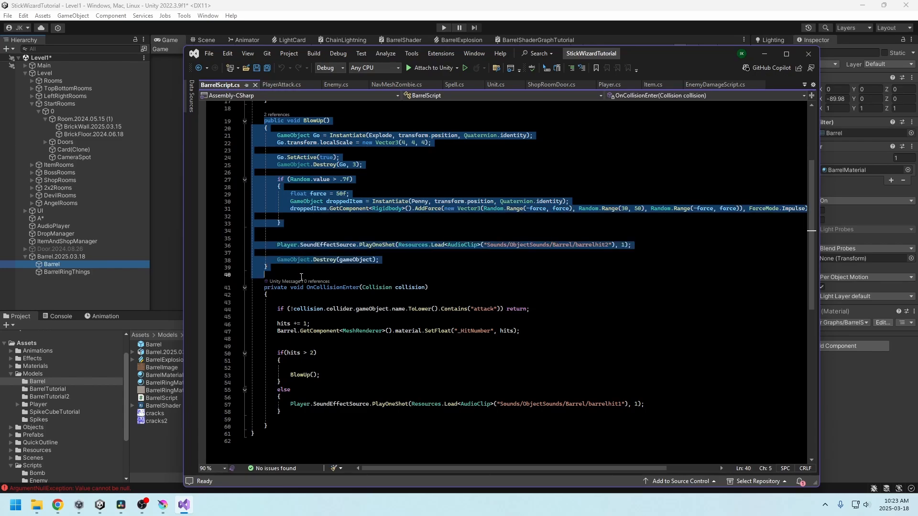
pyautogui.scroll(-2, 333, 277)
pyautogui.doubleClick(333, 243)
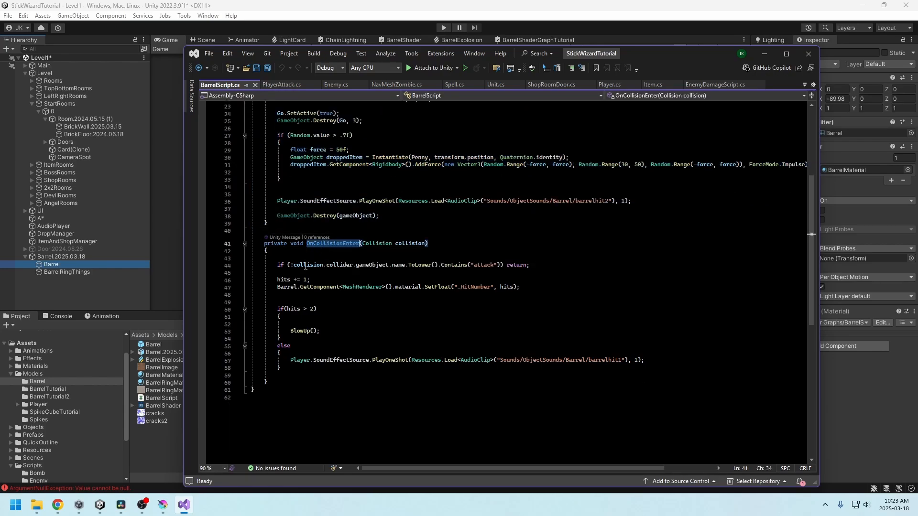
pyautogui.doubleClick(398, 265)
pyautogui.doubleClick(486, 264)
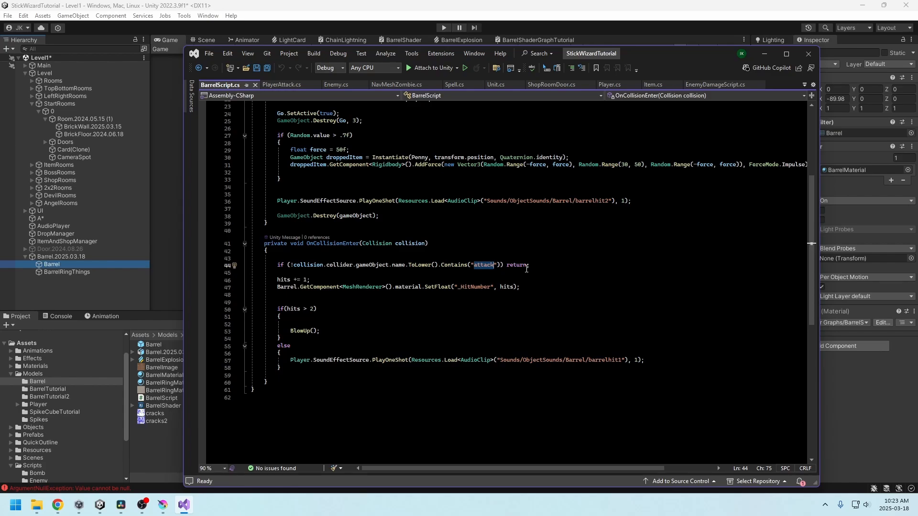
# - Play the game, fire an attack, pause it mid-flight and inspect the DefaultAttackPrefab(Clone) object
pyautogui.click(446, 27)
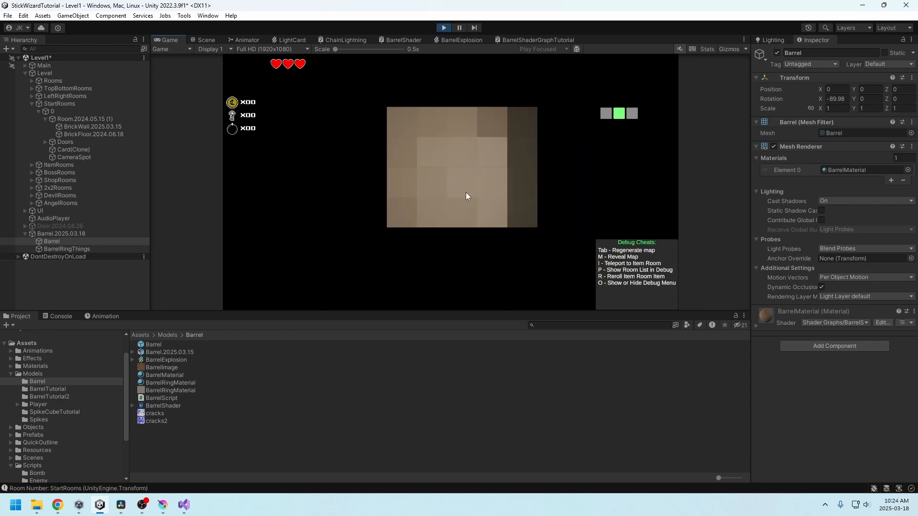
pyautogui.click(475, 143)
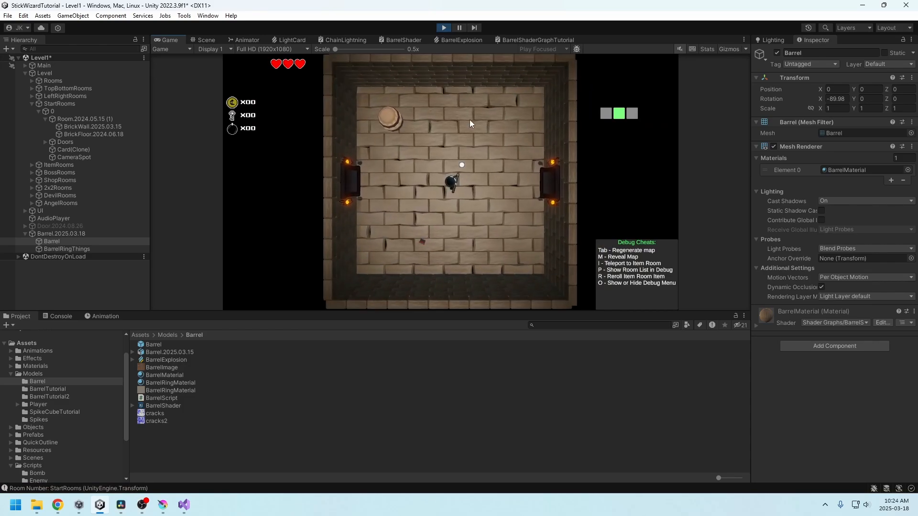
pyautogui.click(458, 31)
pyautogui.click(55, 256)
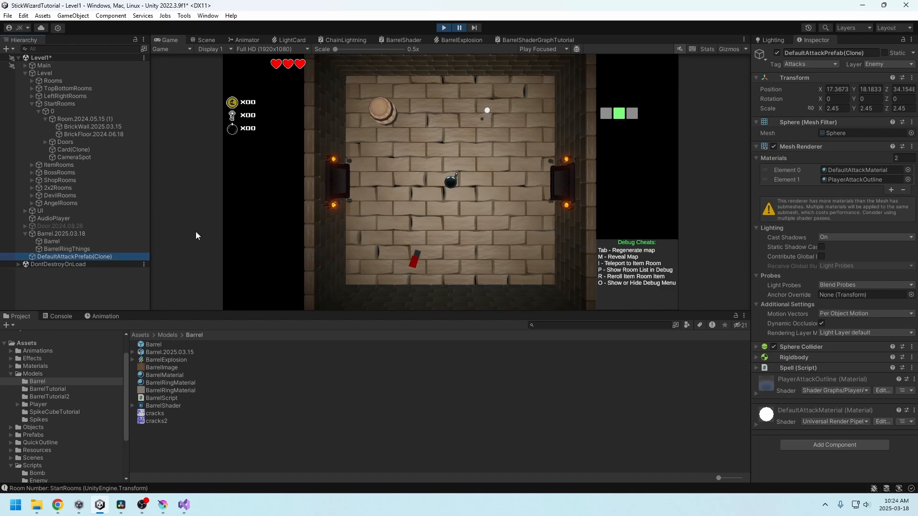
# - Examine OnCollisionEnter's early return for non-attack colliders and the hits += 1 line, alongside the hits field declaration in BarrelScript
pyautogui.click(185, 505)
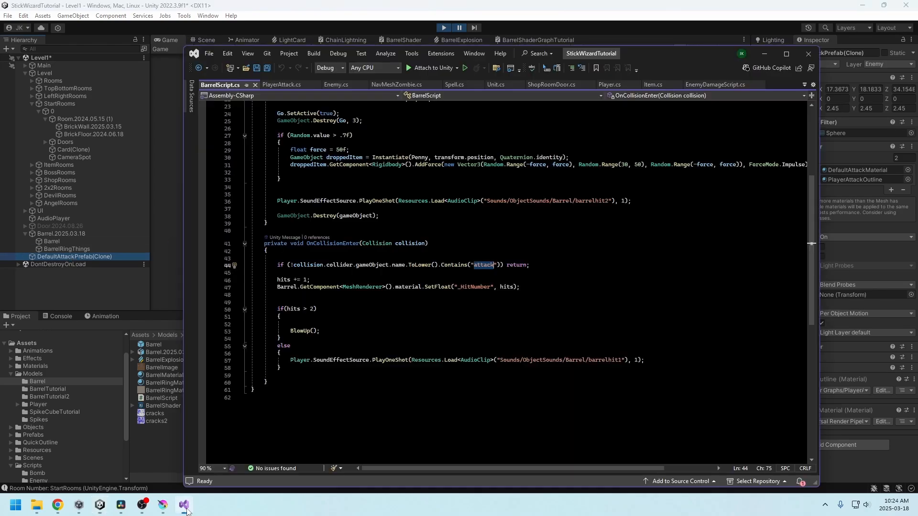
pyautogui.moveTo(529, 265); pyautogui.dragTo(336, 267)
pyautogui.hotkey('shift', 'Home')
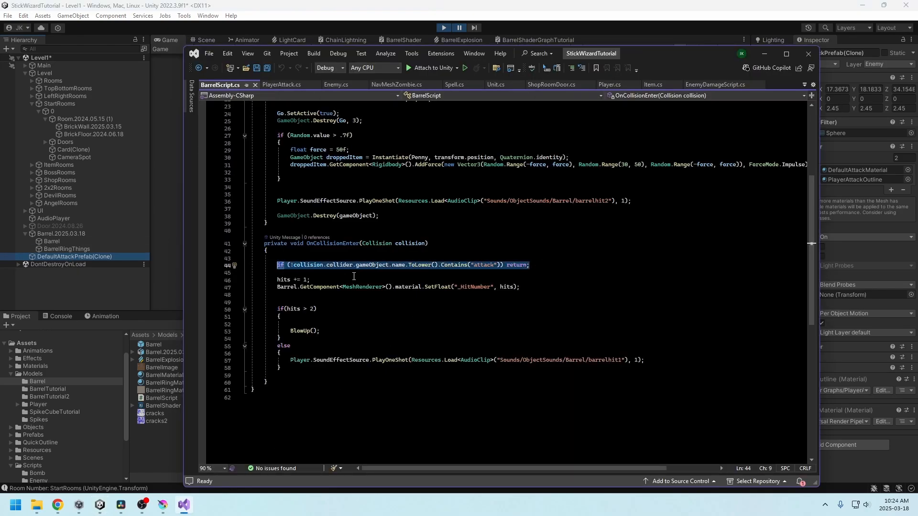
pyautogui.click(313, 280)
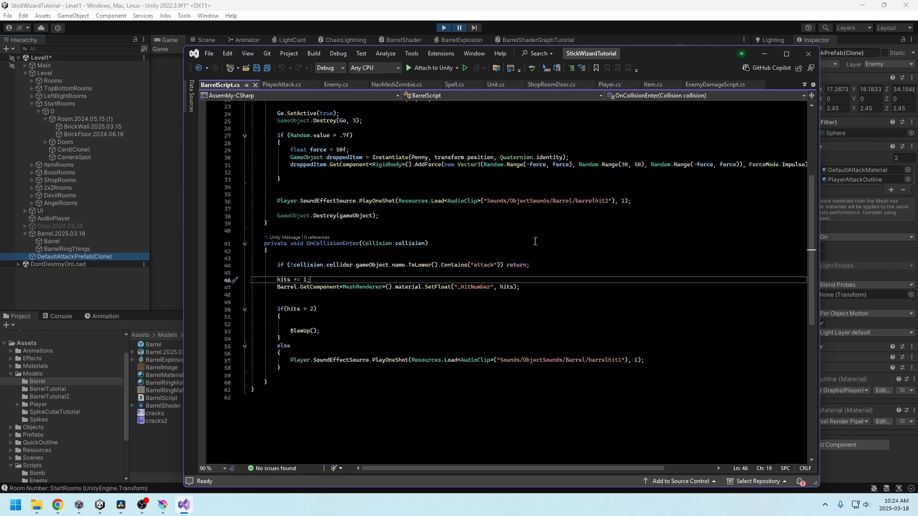
pyautogui.moveTo(278, 281); pyautogui.dragTo(307, 281)
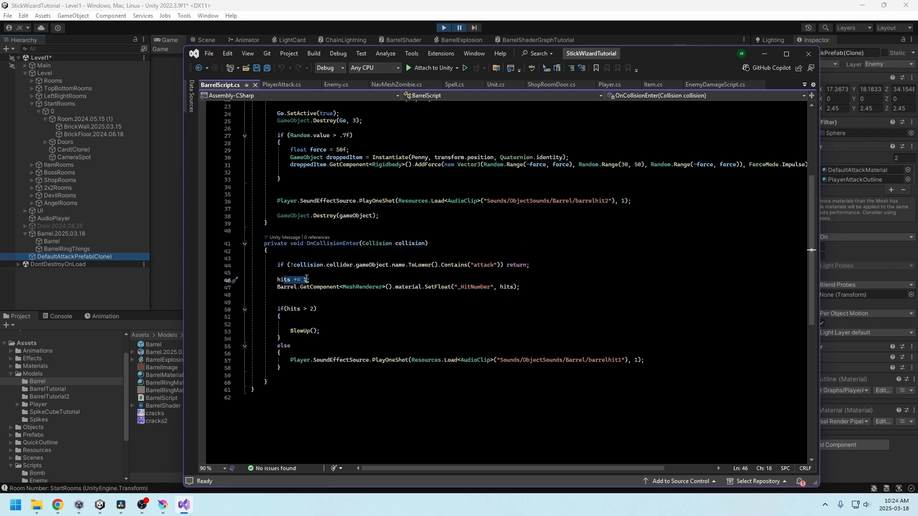
pyautogui.scroll(6, 316, 283)
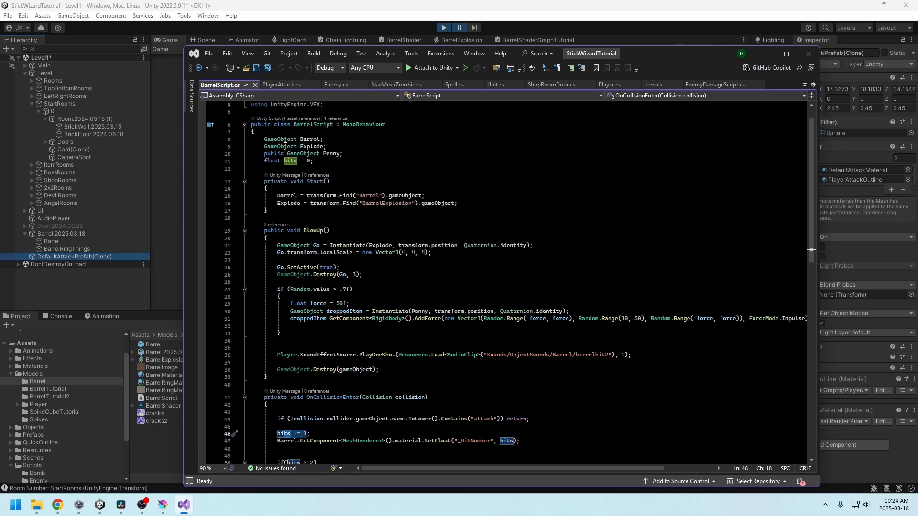
pyautogui.scroll(-5, 359, 318)
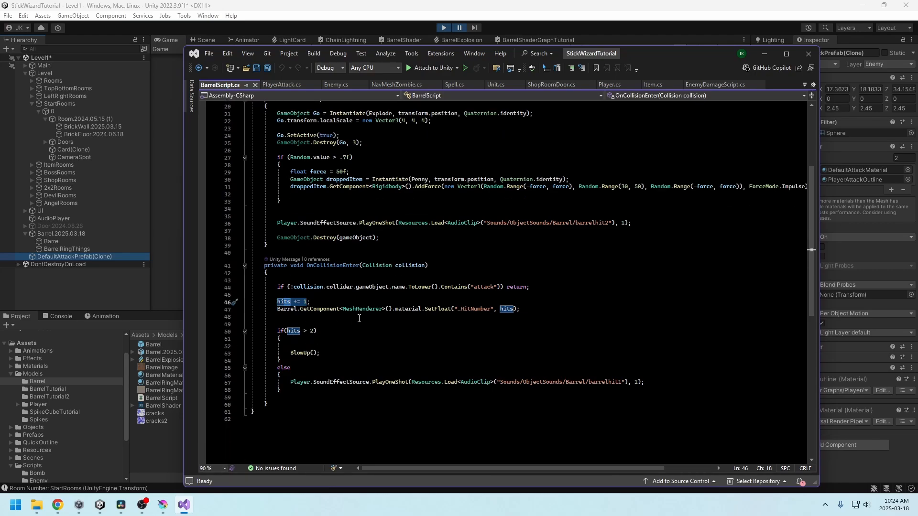
# - Examine the SetFloat call passing hits to "_HitNumber" and check the Mesh Renderer material on the Barrel child object
pyautogui.click(473, 310)
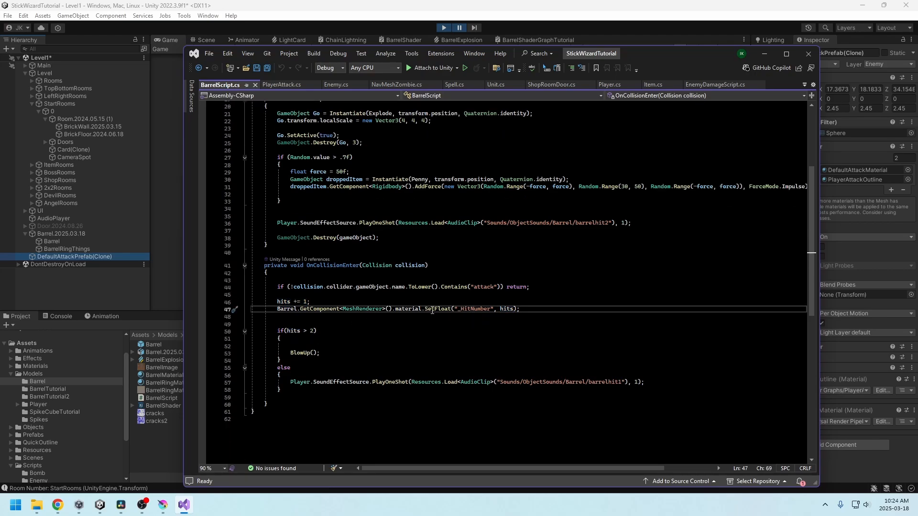
pyautogui.doubleClick(475, 311)
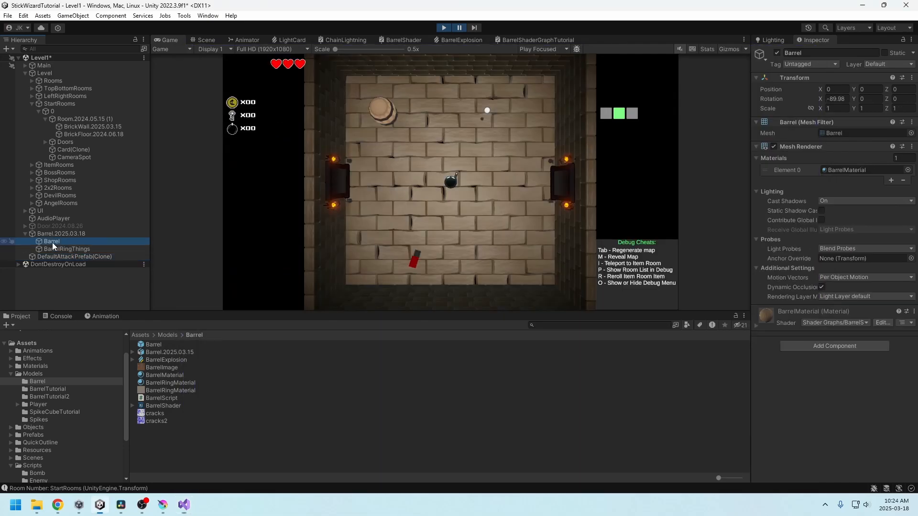
pyautogui.click(52, 242)
pyautogui.click(184, 505)
pyautogui.click(453, 310)
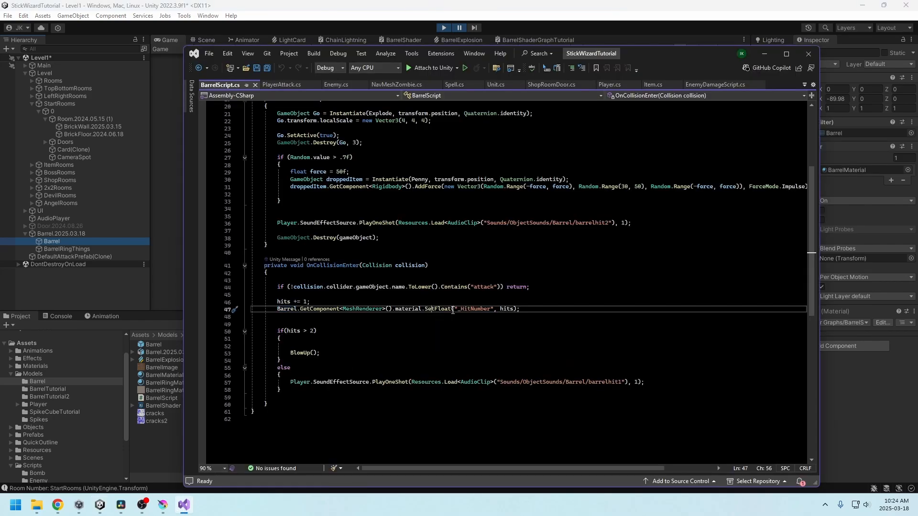
pyautogui.doubleClick(508, 310)
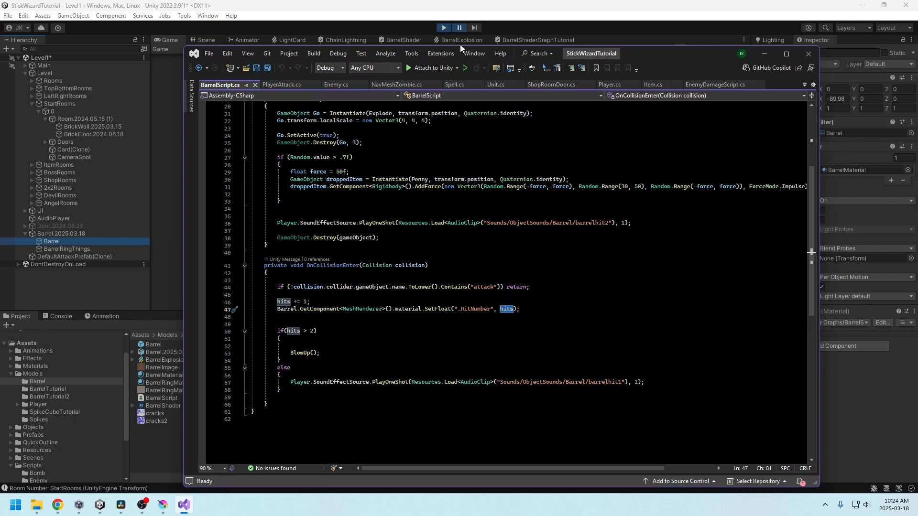
pyautogui.click(461, 309)
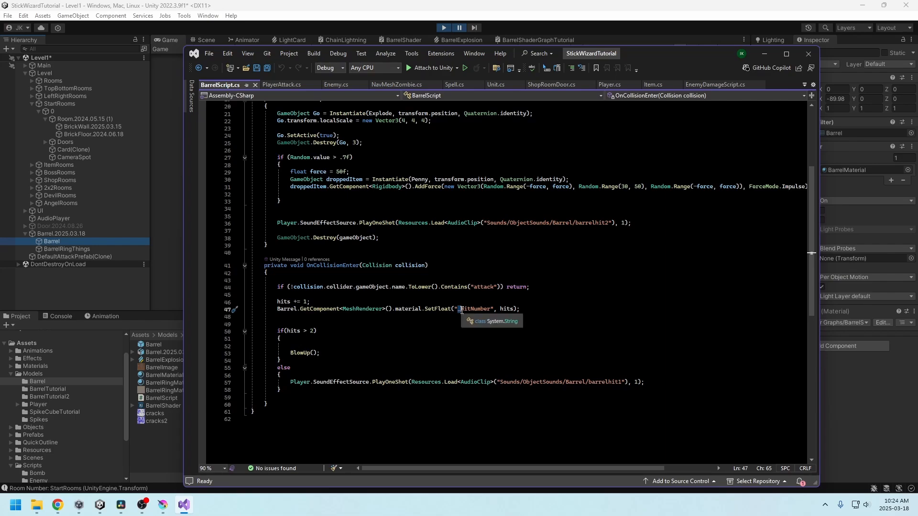
# - Compare the Reference of the Hits property in BarrelShaderGraphTutorial with the "_HitNumber" string in BarrelScript's SetFloat call
pyautogui.click(534, 40)
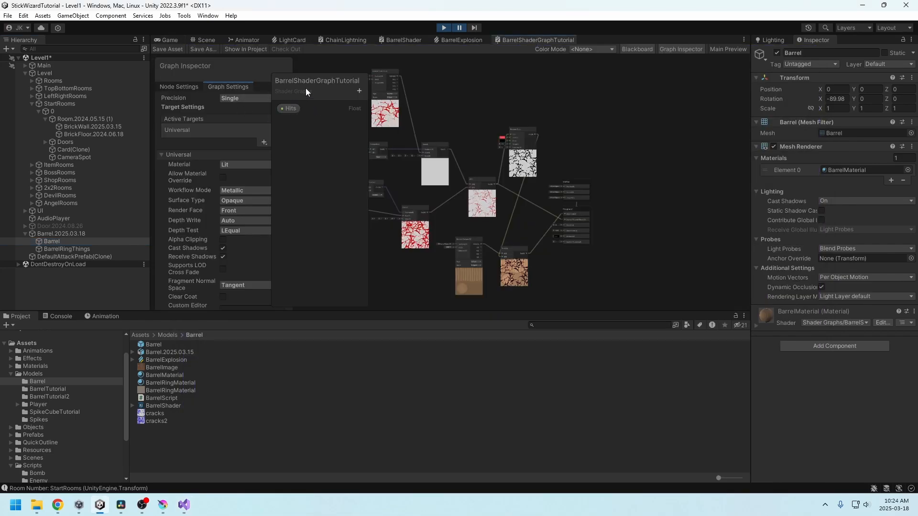
pyautogui.click(289, 108)
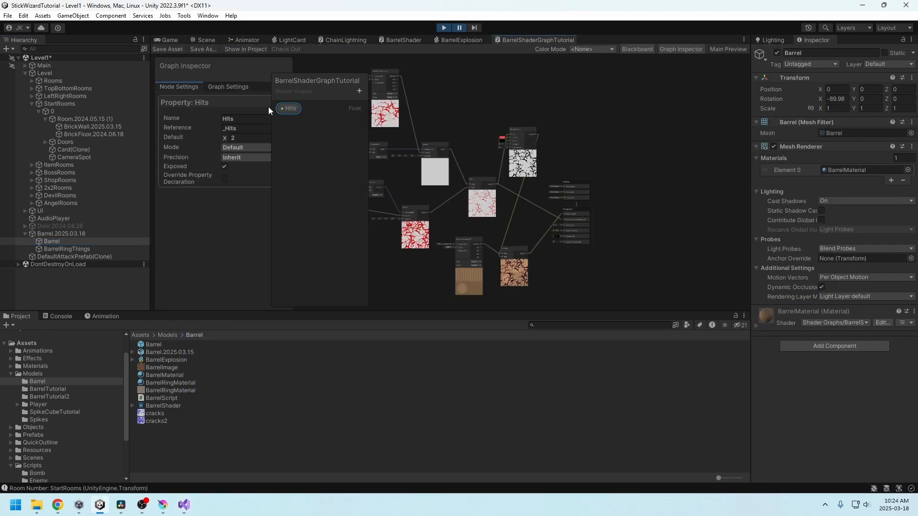
pyautogui.moveTo(299, 86); pyautogui.dragTo(331, 87)
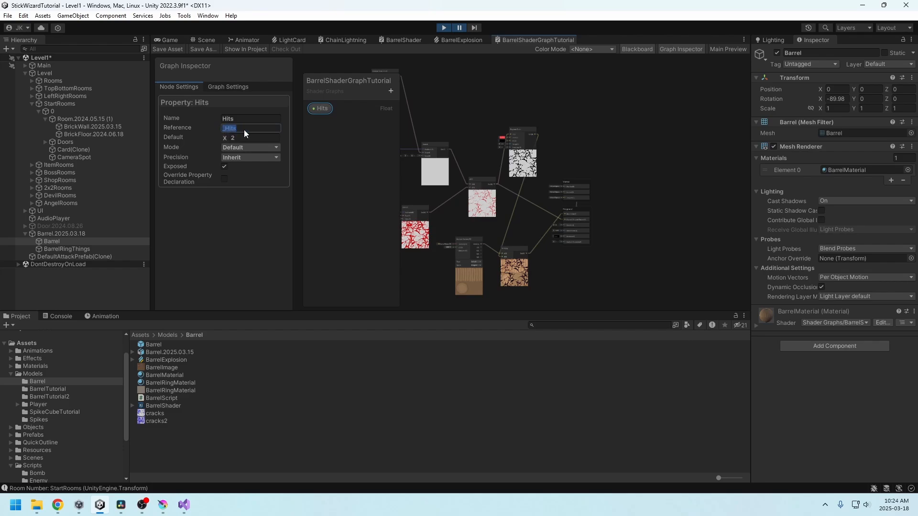
pyautogui.click(172, 127)
pyautogui.click(183, 506)
pyautogui.write('_HitNumber", hits);')
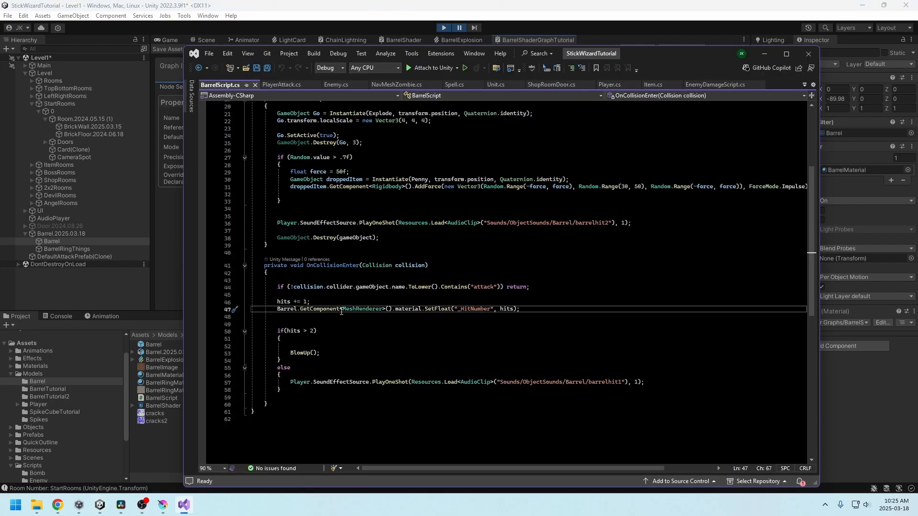
pyautogui.click(501, 310)
pyautogui.press('Up')
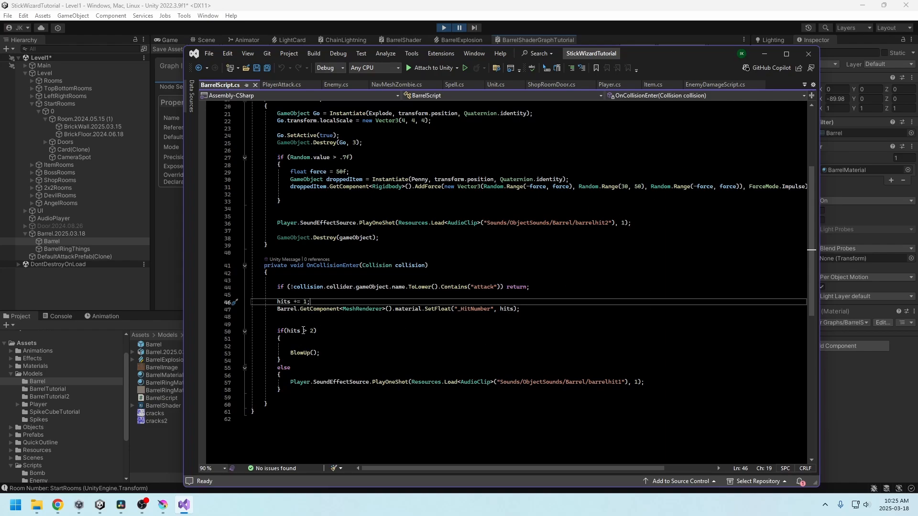
# - Examine OnCollisionEnter's hits > 2 condition, its BlowUp call and the else branch that plays the barrelhit1 sound
pyautogui.scroll(-2, 297, 331)
pyautogui.moveTo(277, 287); pyautogui.dragTo(317, 287)
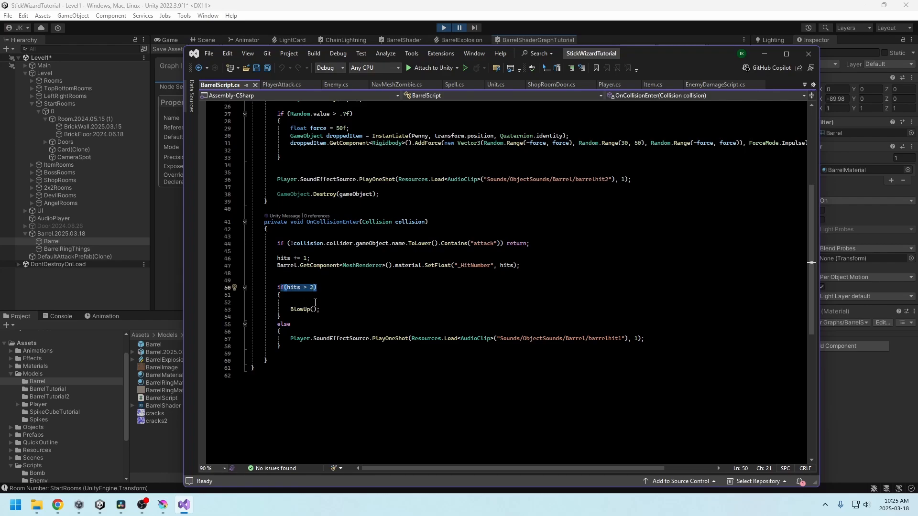
pyautogui.doubleClick(301, 309)
pyautogui.click(586, 342)
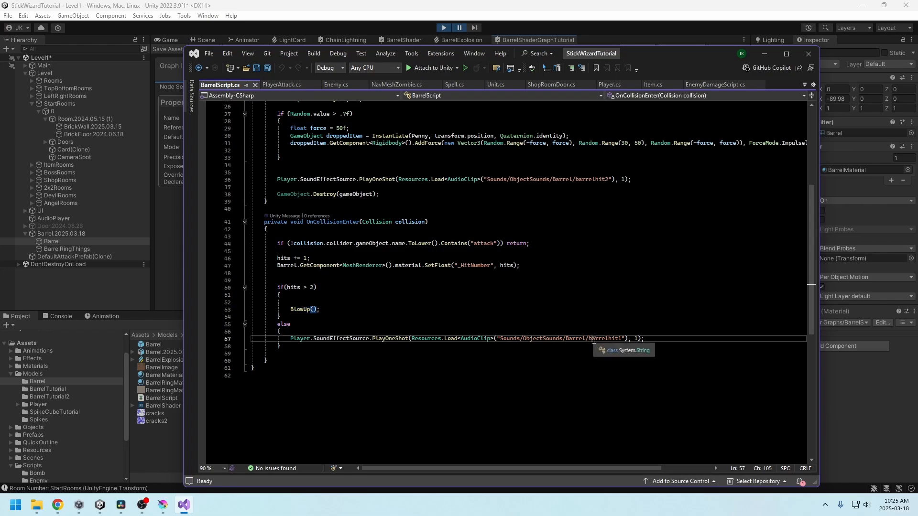
pyautogui.click(642, 341)
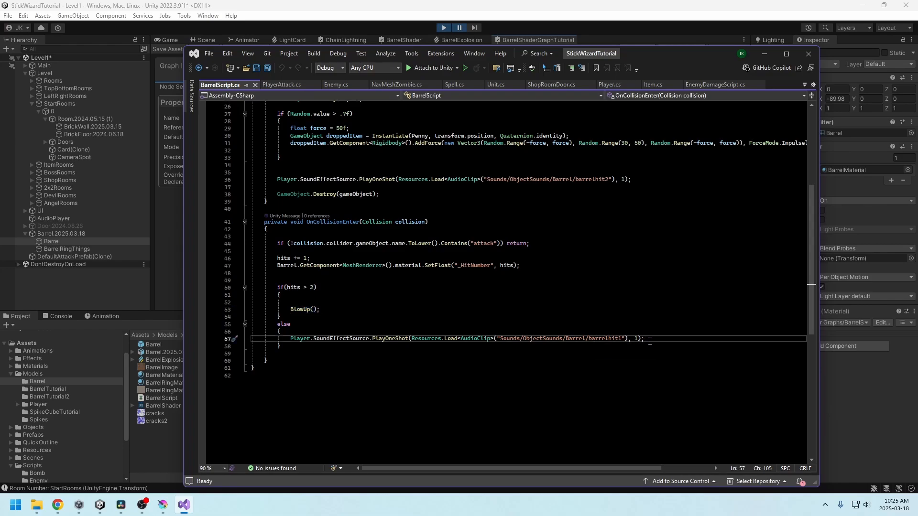
pyautogui.moveTo(644, 339); pyautogui.dragTo(291, 338)
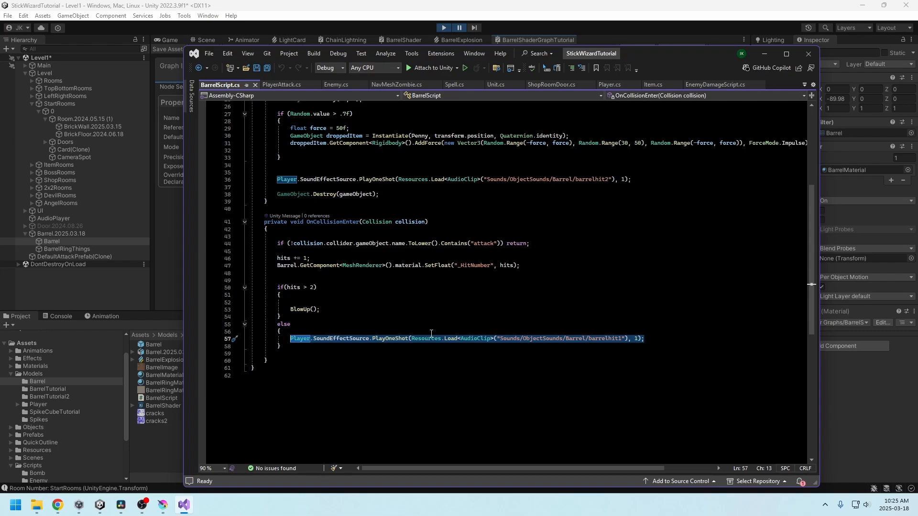
pyautogui.scroll(3, 432, 334)
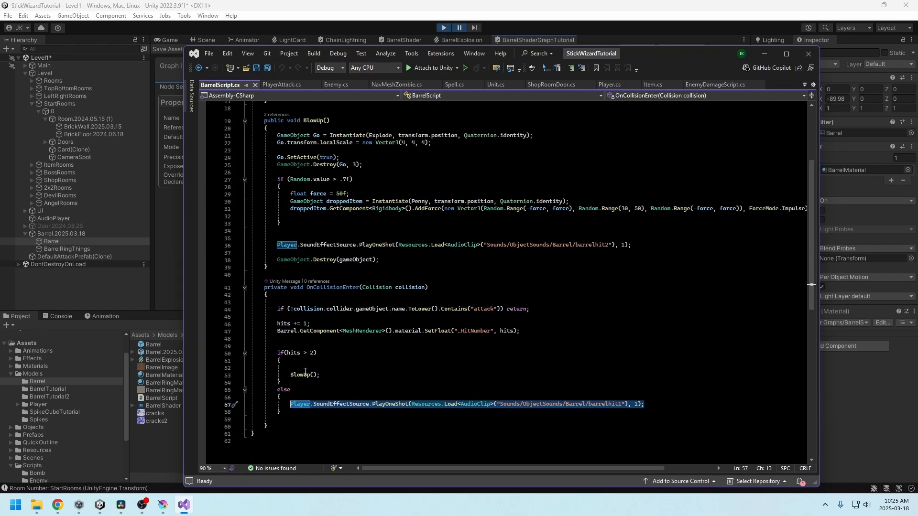
pyautogui.click(312, 353)
pyautogui.click(297, 375)
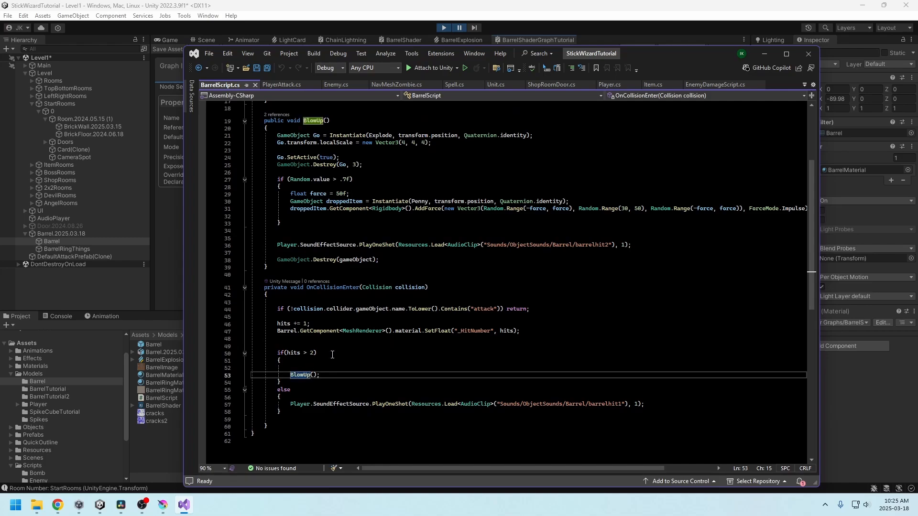
# - Examine the Explode, transform.position and Quaternion.identity arguments of BlowUp's Instantiate call, tracing Explode to its assignment in Start
pyautogui.scroll(3, 335, 335)
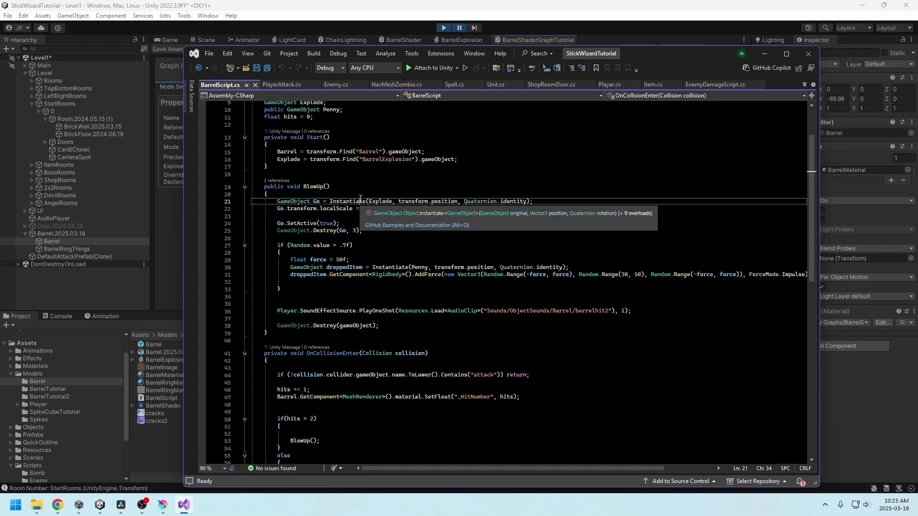
pyautogui.scroll(1, 341, 206)
pyautogui.click(347, 223)
pyautogui.doubleClick(381, 223)
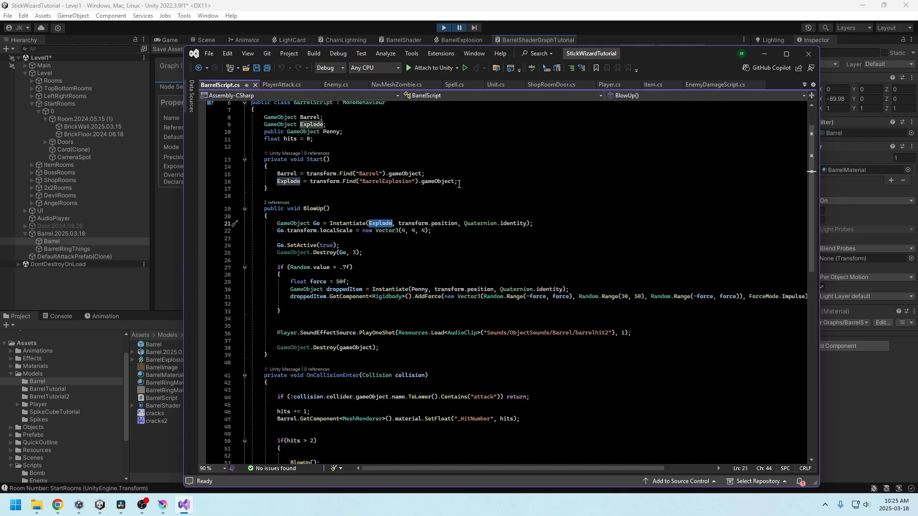
pyautogui.moveTo(459, 183); pyautogui.dragTo(277, 182)
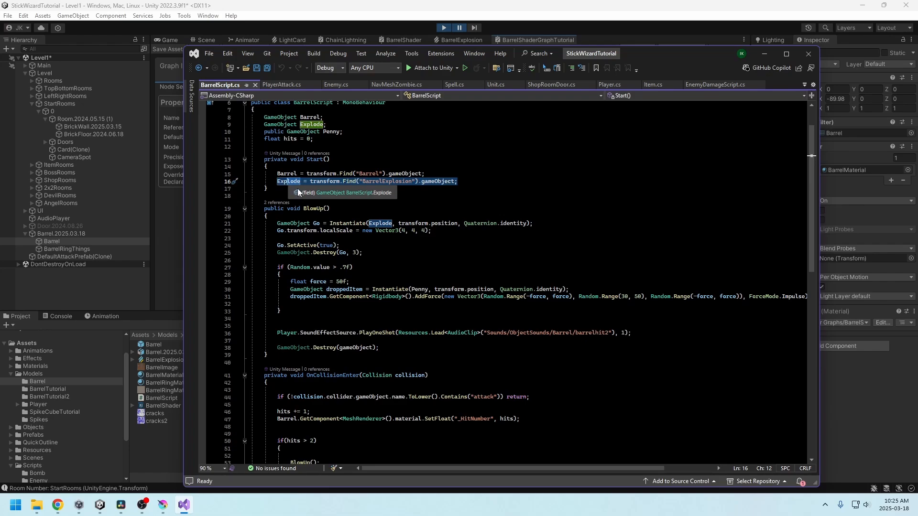
pyautogui.click(415, 223)
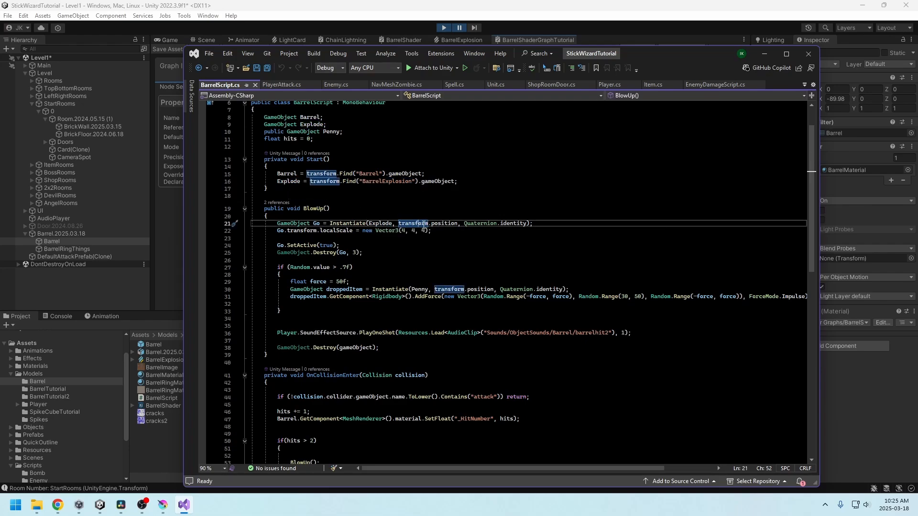
pyautogui.moveTo(457, 224); pyautogui.dragTo(412, 223)
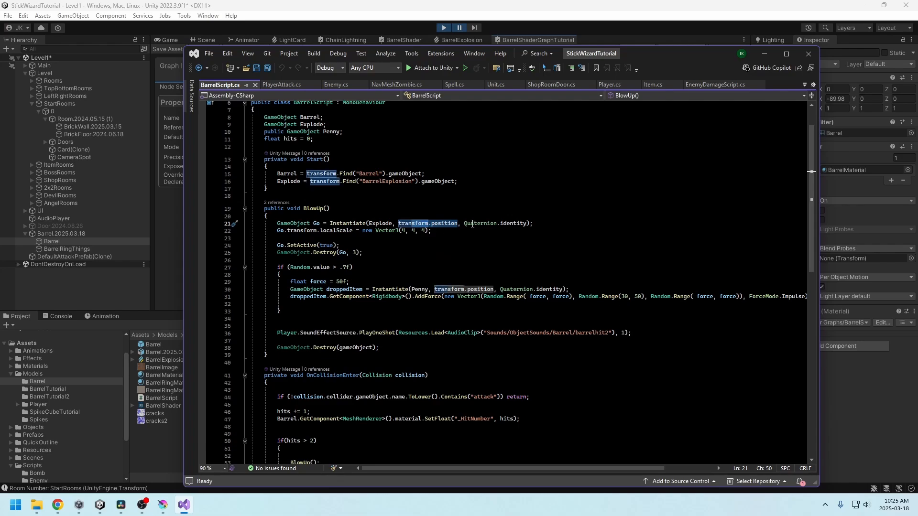
pyautogui.click(516, 224)
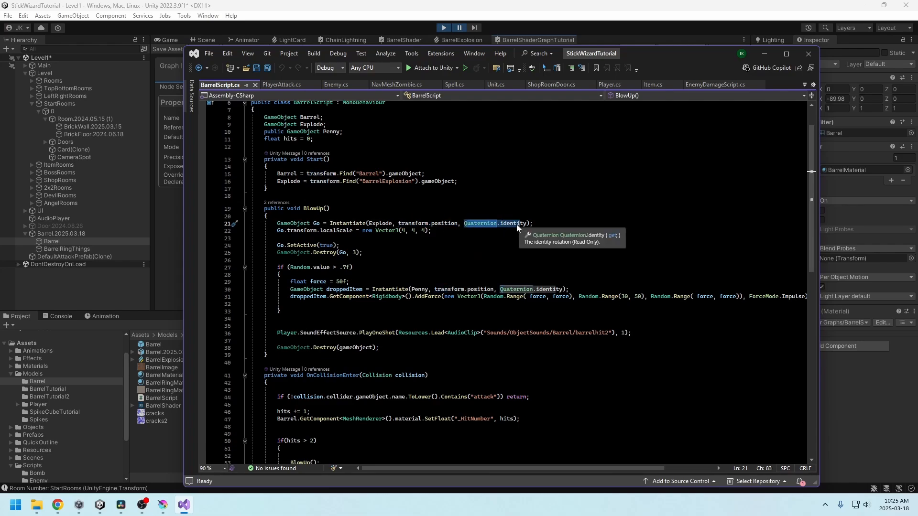
# - Examine BlowUp's lines that scale the explosion object, activate it and destroy it after a delay
pyautogui.click(280, 231)
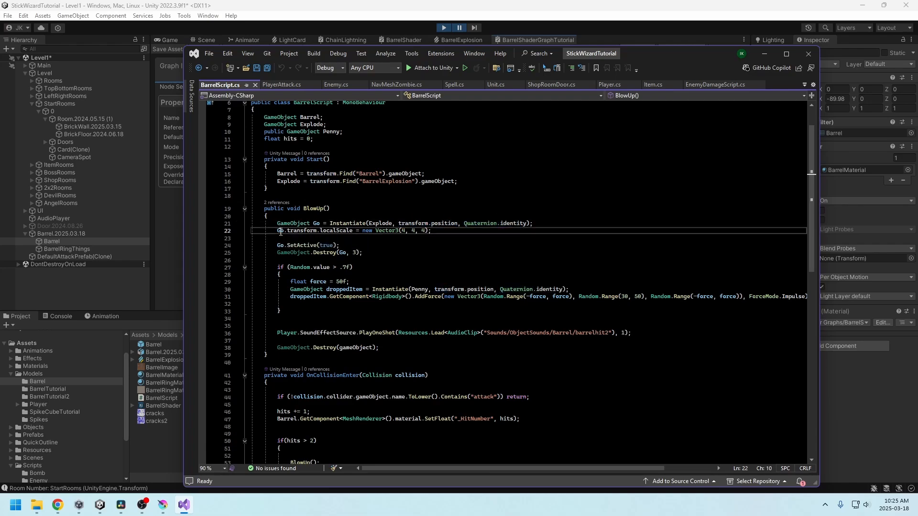
pyautogui.click(427, 231)
pyautogui.moveTo(339, 245); pyautogui.dragTo(271, 245)
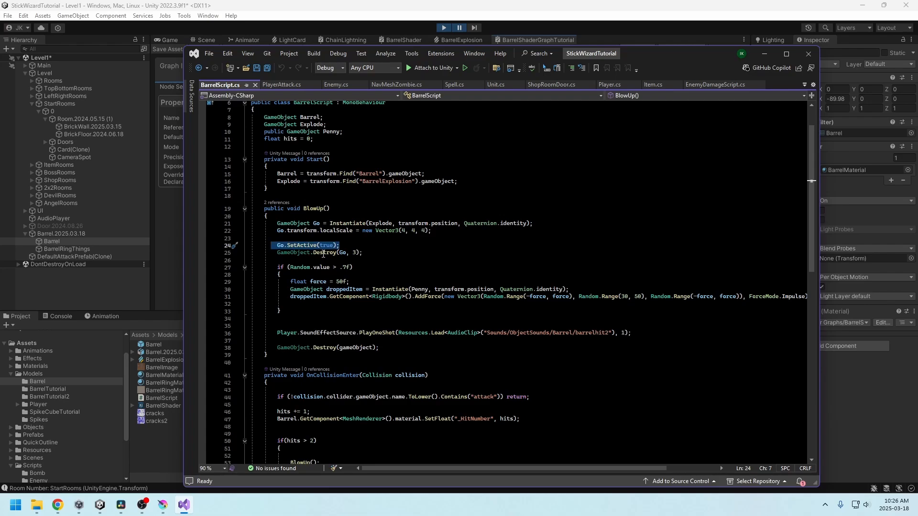
pyautogui.moveTo(362, 253); pyautogui.dragTo(274, 253)
pyautogui.click(354, 255)
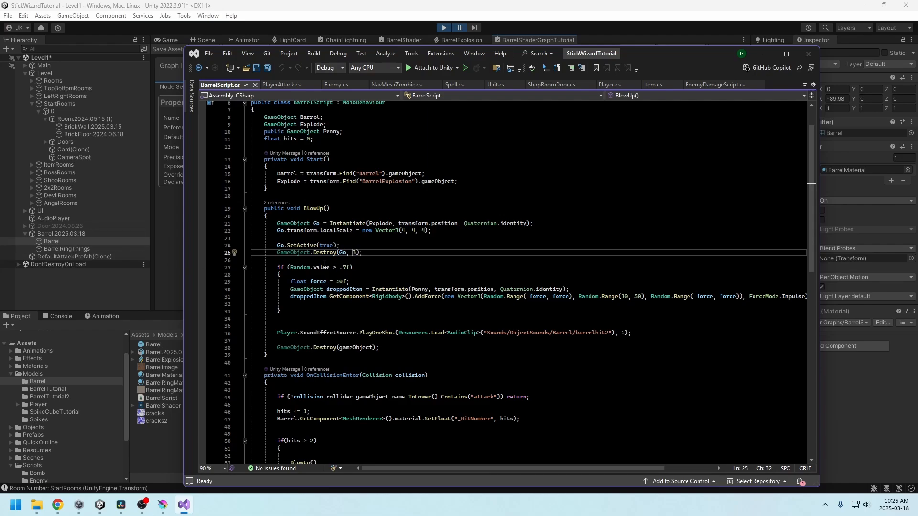
# - Examine BlowUp's Random.value > .7f condition and the block that instantiates Penny and adds an impulse force to its Rigidbody
pyautogui.scroll(-2, 324, 264)
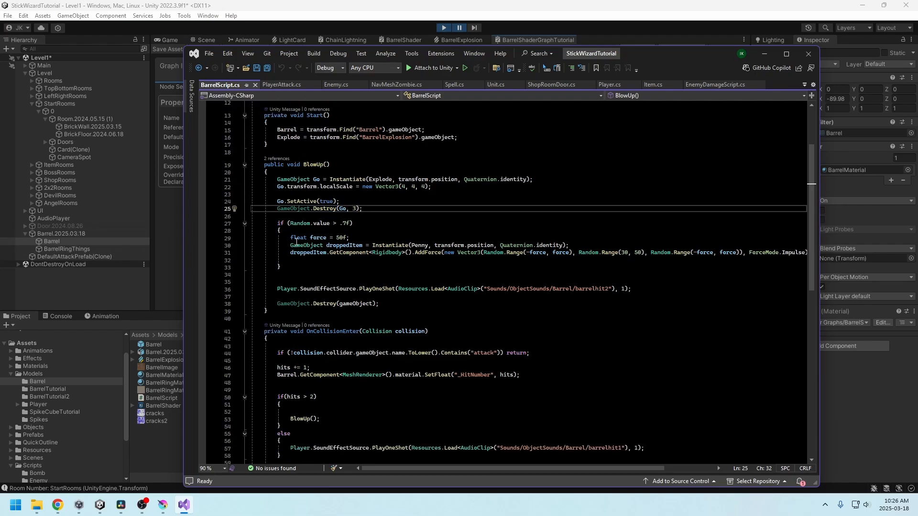
pyautogui.doubleClick(321, 223)
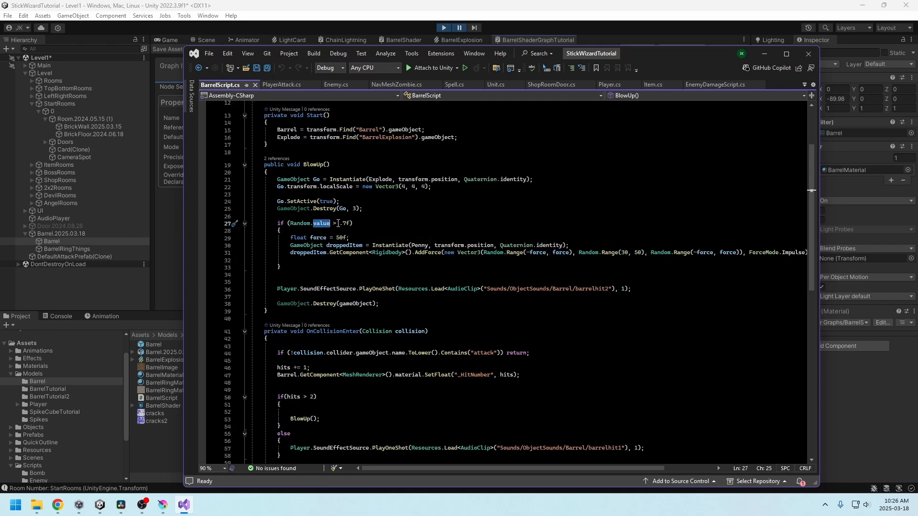
pyautogui.moveTo(340, 223); pyautogui.dragTo(354, 224)
pyautogui.moveTo(289, 235); pyautogui.dragTo(366, 261)
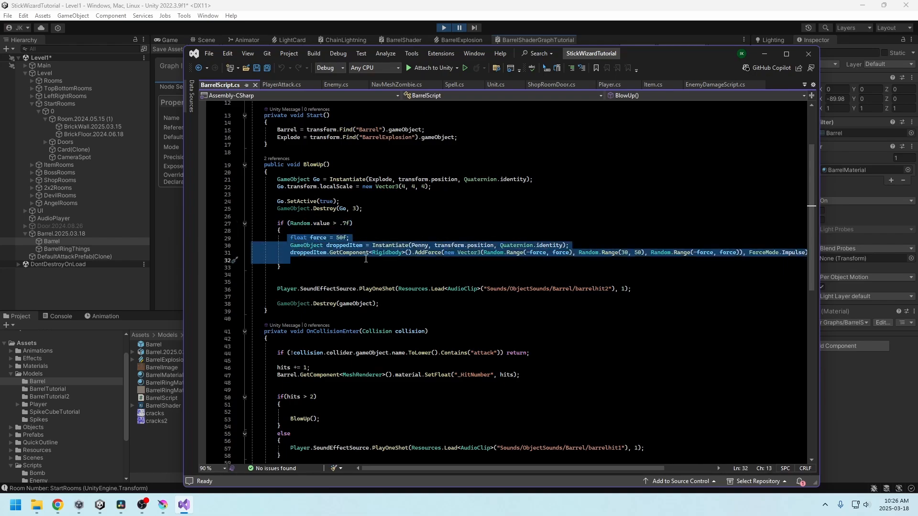
pyautogui.click(463, 258)
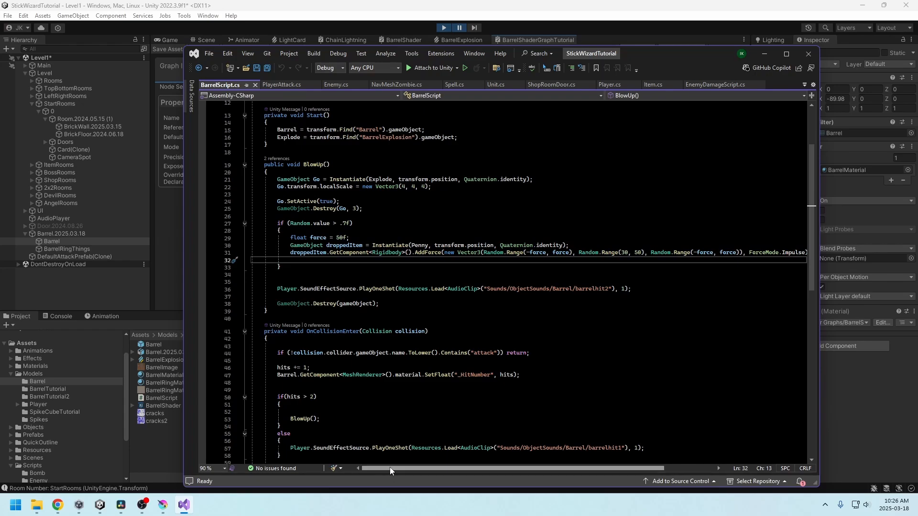
pyautogui.moveTo(389, 466)
pyautogui.mouseDown()
pyautogui.moveTo(439, 467)
pyautogui.moveTo(386, 461)
pyautogui.mouseUp()
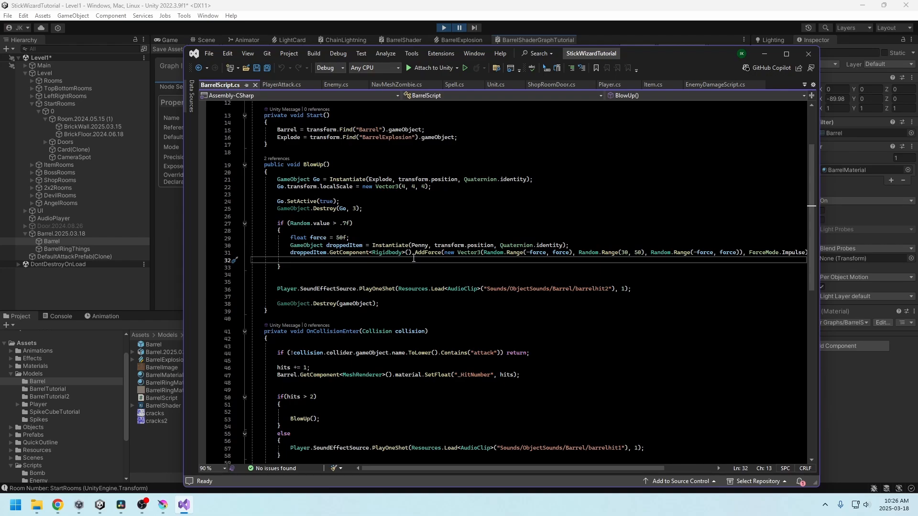
pyautogui.click(429, 246)
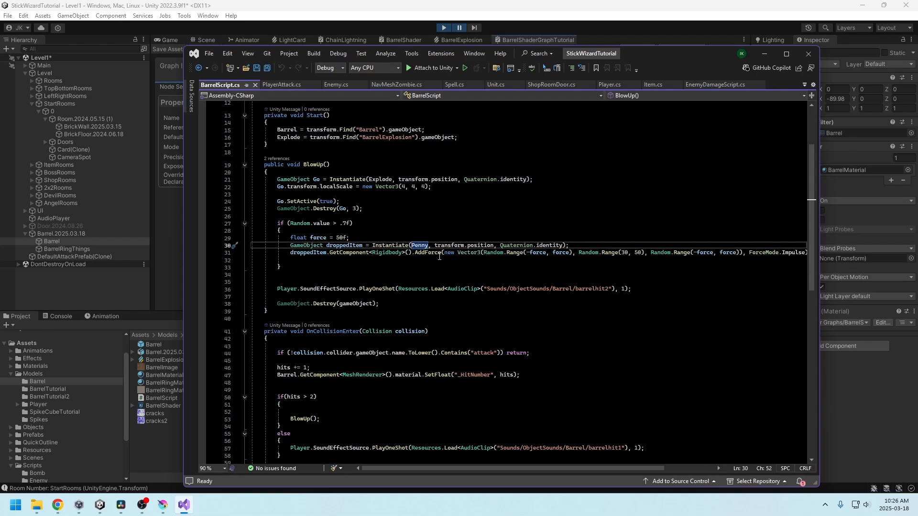
pyautogui.moveTo(372, 253); pyautogui.dragTo(580, 253)
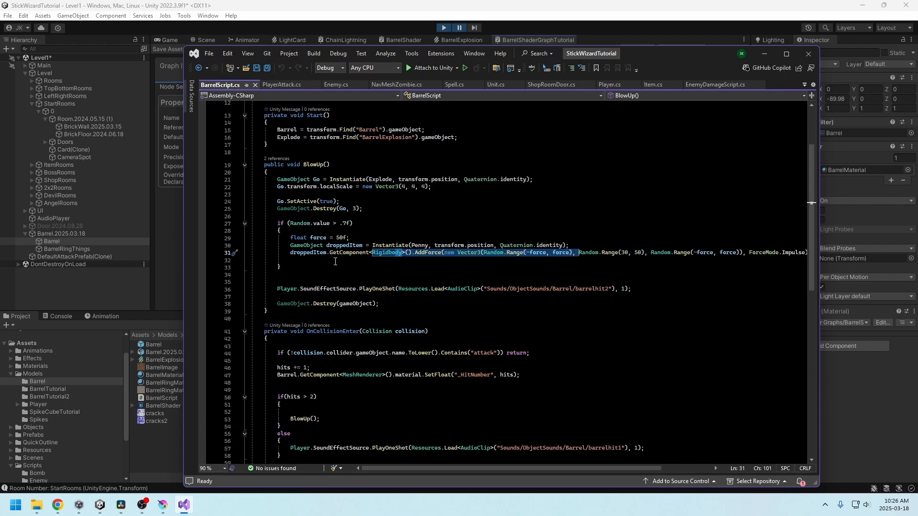
# - Compare the barrelhit2 sound line in BlowUp with the barrelhit1 sound line in OnCollisionEnter's else branch
pyautogui.moveTo(299, 289); pyautogui.dragTo(588, 289)
pyautogui.click(645, 285)
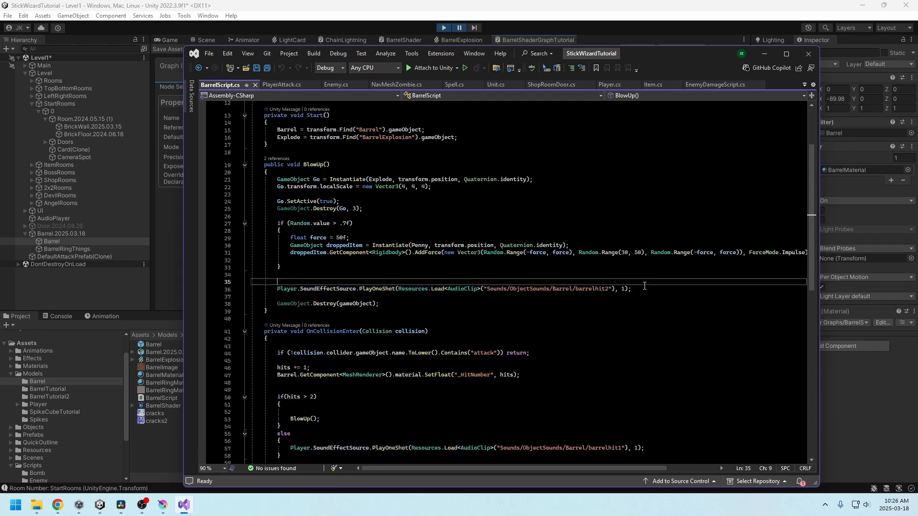
pyautogui.click(643, 288)
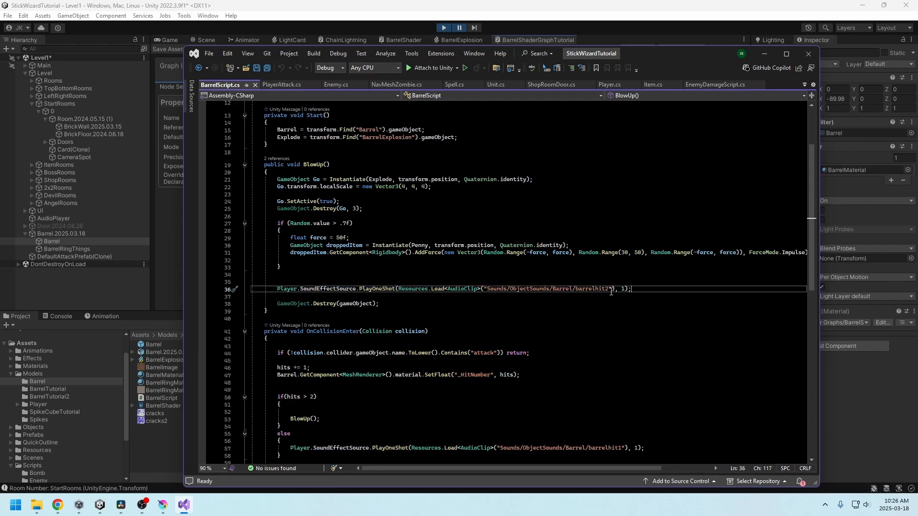
pyautogui.click(606, 448)
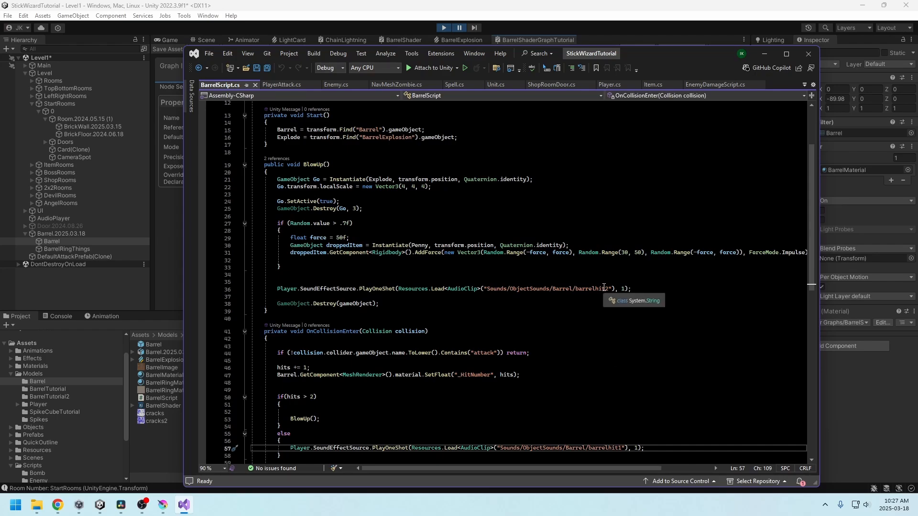
# - Examine BlowUp's closing Destroy(gameObject) call in relation to the explosion and penny drop lines that run before it
pyautogui.doubleClick(319, 306)
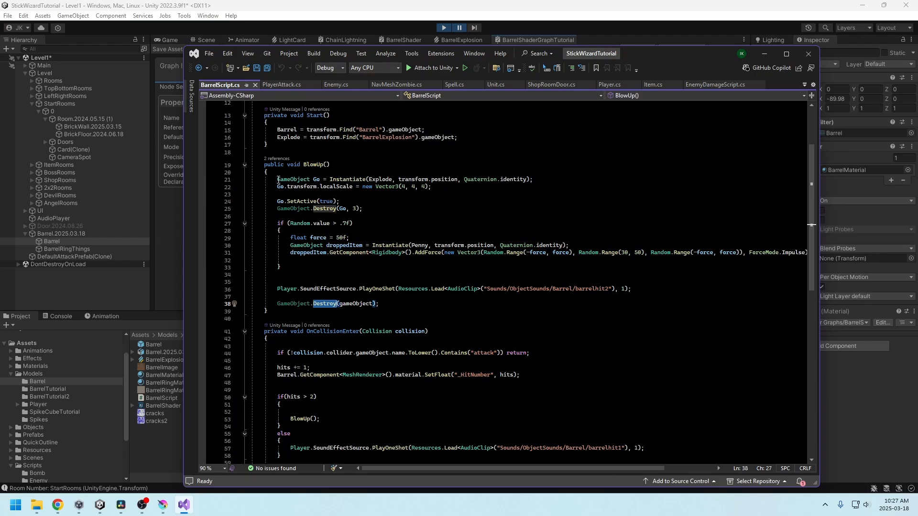
pyautogui.moveTo(279, 181); pyautogui.dragTo(426, 252)
pyautogui.doubleClick(356, 304)
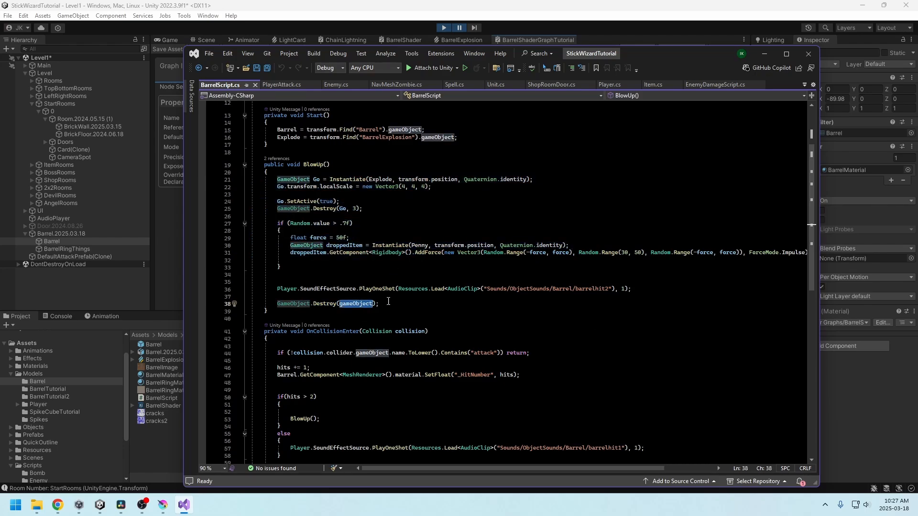
pyautogui.scroll(4, 356, 310)
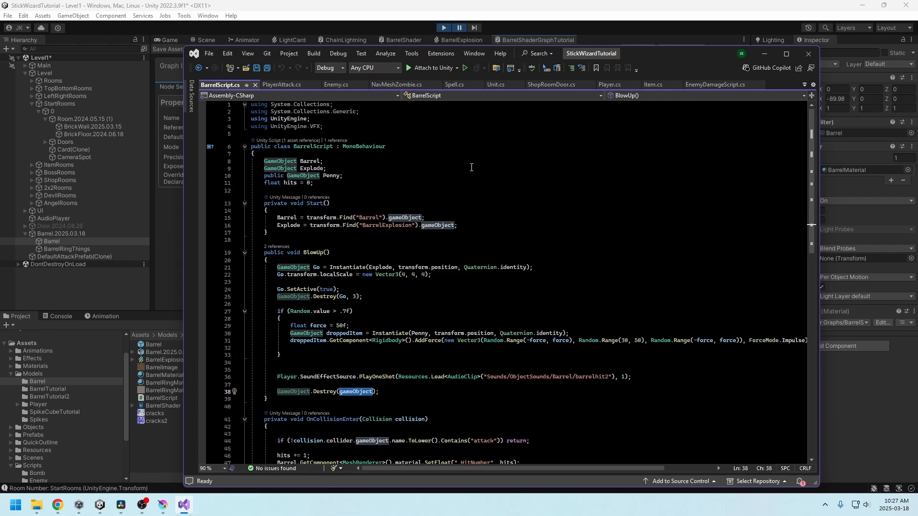
# - Open PlayerAttack.cs and examine the ChainLightning coroutine from its animation call to the loop over hit colliders
pyautogui.click(295, 85)
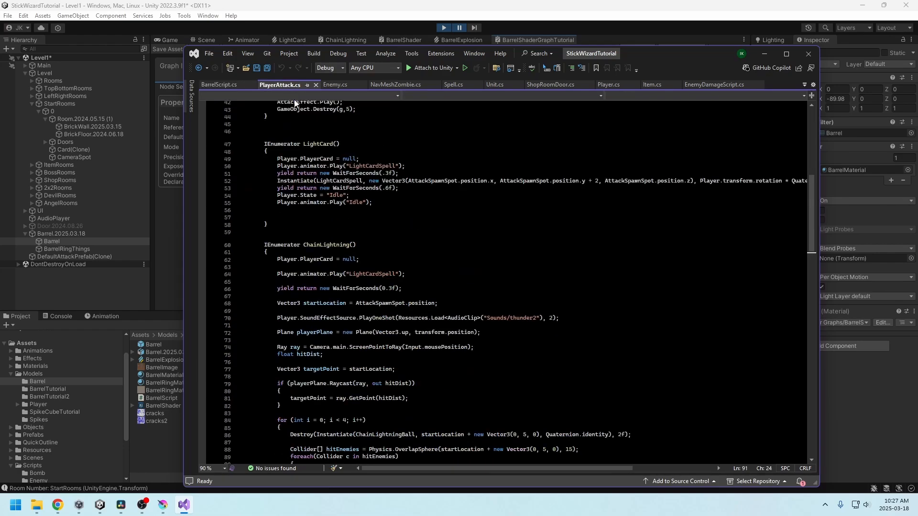
pyautogui.click(414, 289)
pyautogui.scroll(-3, 332, 274)
pyautogui.moveTo(263, 190); pyautogui.dragTo(412, 340)
pyautogui.scroll(-3, 412, 339)
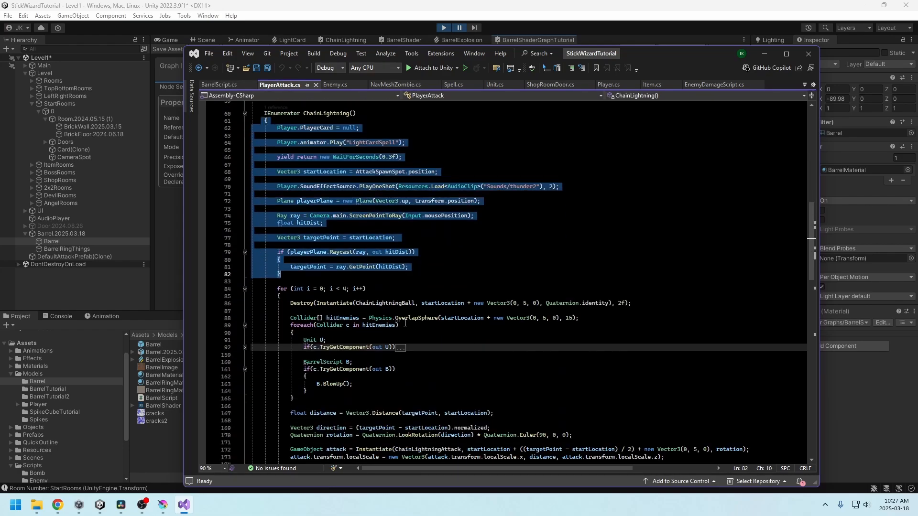
pyautogui.click(440, 252)
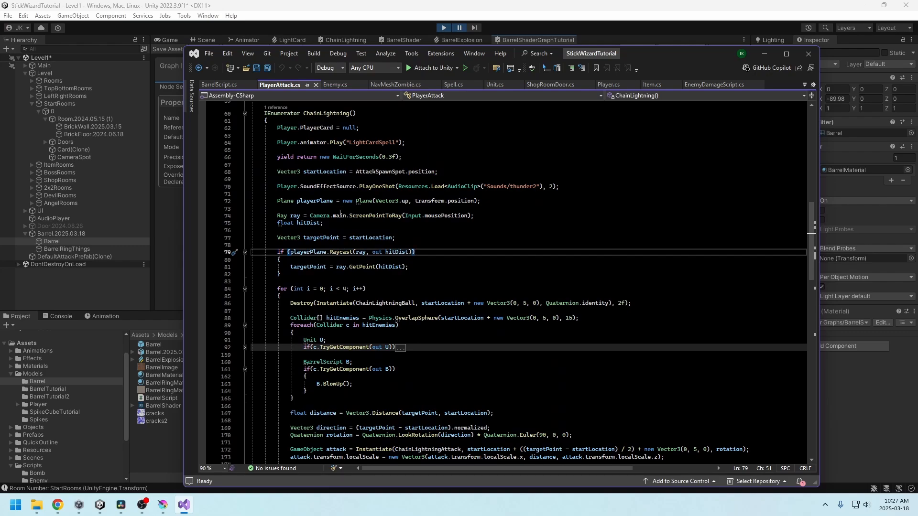
pyautogui.moveTo(268, 143); pyautogui.dragTo(441, 335)
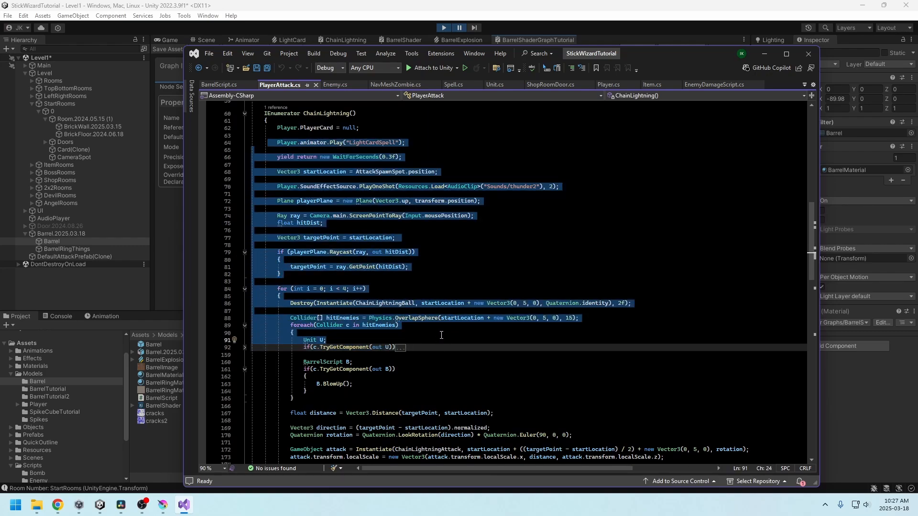
pyautogui.click(446, 369)
pyautogui.scroll(-2, 447, 368)
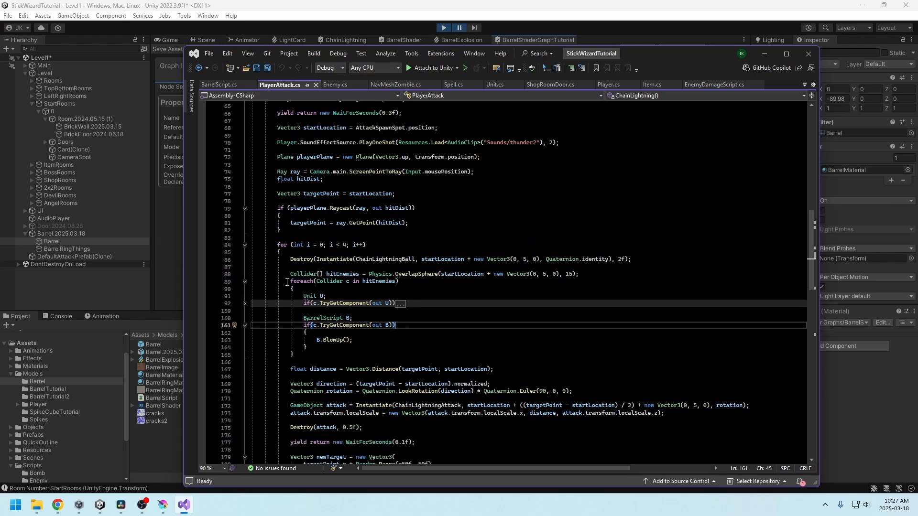
# - Examine the Unit check and the BarrelScript B declaration inside ChainLightning's foreach loop
pyautogui.moveTo(287, 282); pyautogui.dragTo(411, 308)
pyautogui.moveTo(319, 298); pyautogui.dragTo(410, 307)
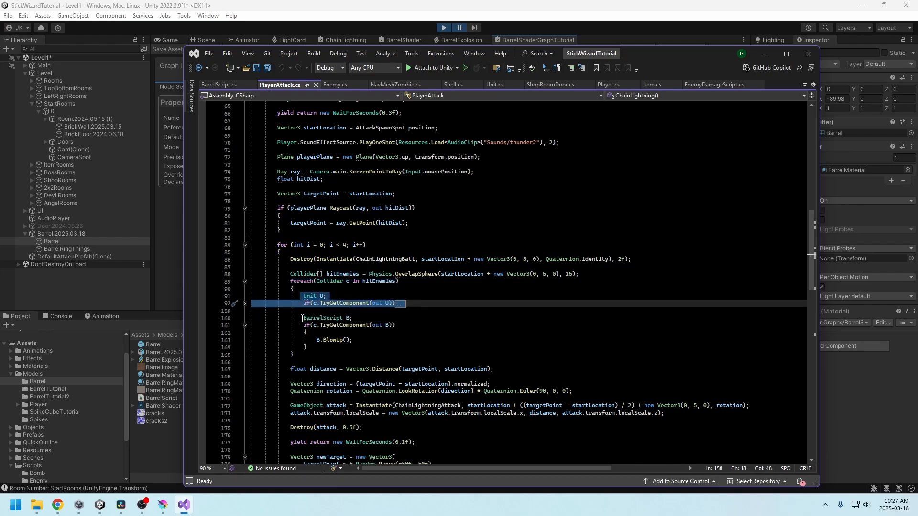
pyautogui.moveTo(300, 318); pyautogui.dragTo(354, 319)
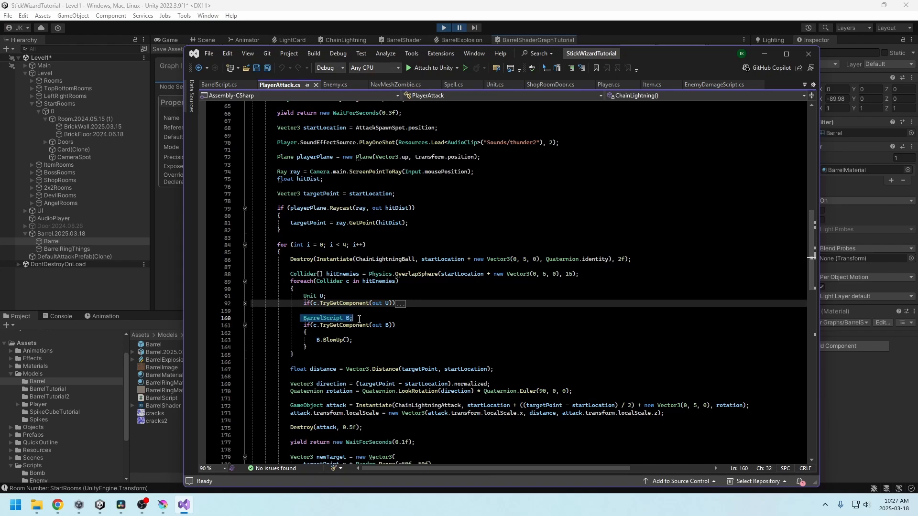
pyautogui.click(347, 318)
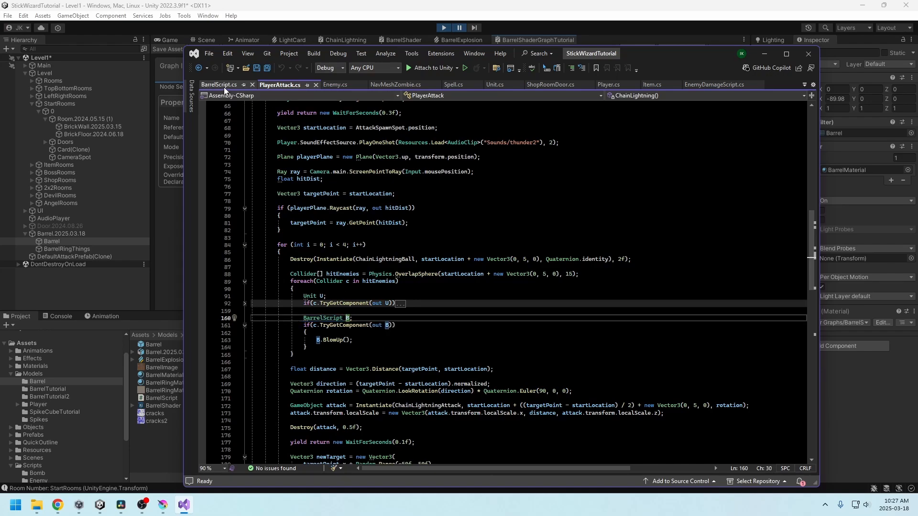
pyautogui.doubleClick(323, 319)
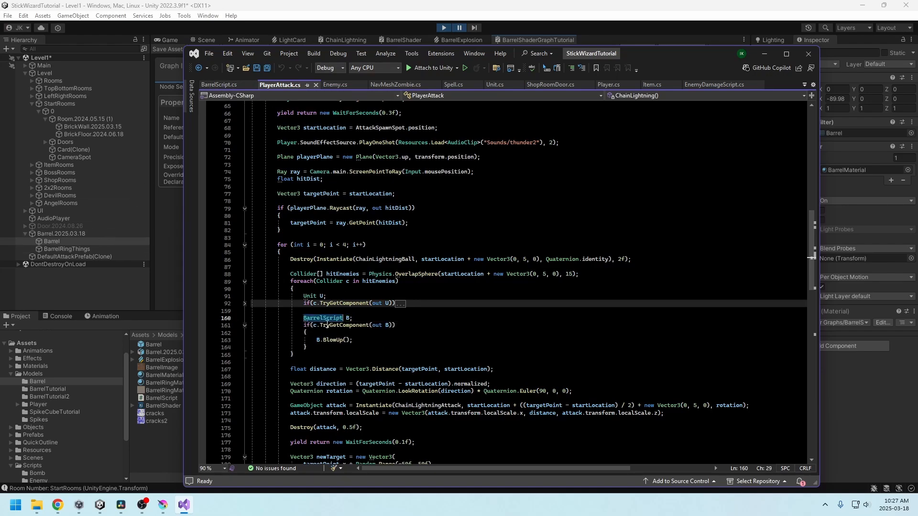
pyautogui.click(357, 318)
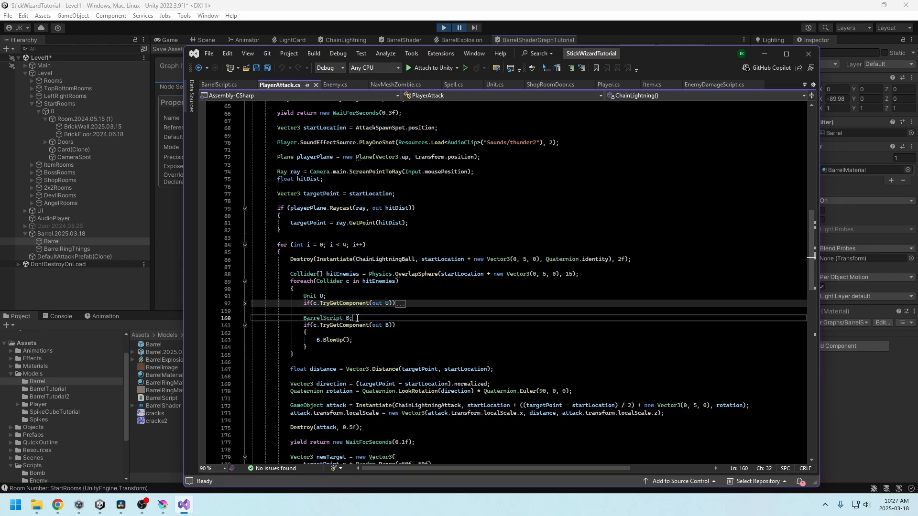
# - Trace collider c from the Physics.OverlapSphere call through TryGetComponent(out B) to the B.BlowUp() call
pyautogui.moveTo(314, 282); pyautogui.dragTo(398, 282)
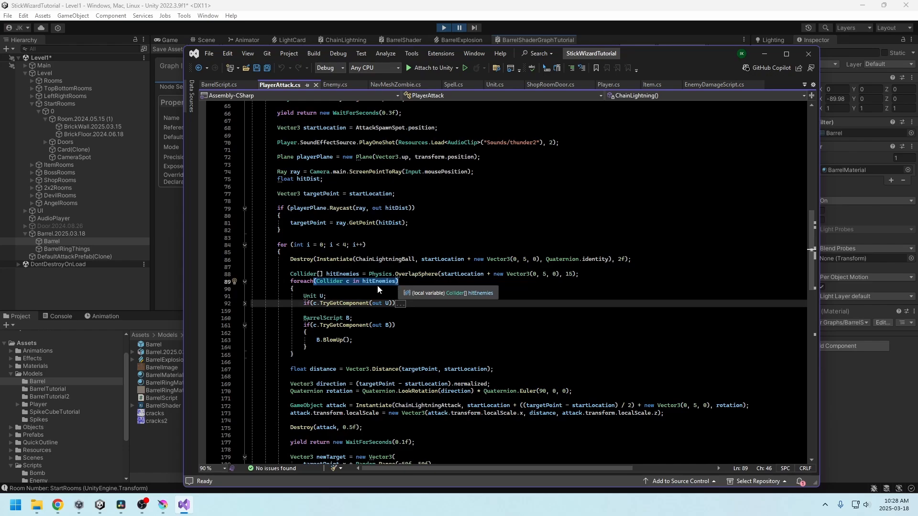
pyautogui.click(347, 282)
pyautogui.moveTo(348, 282); pyautogui.dragTo(352, 282)
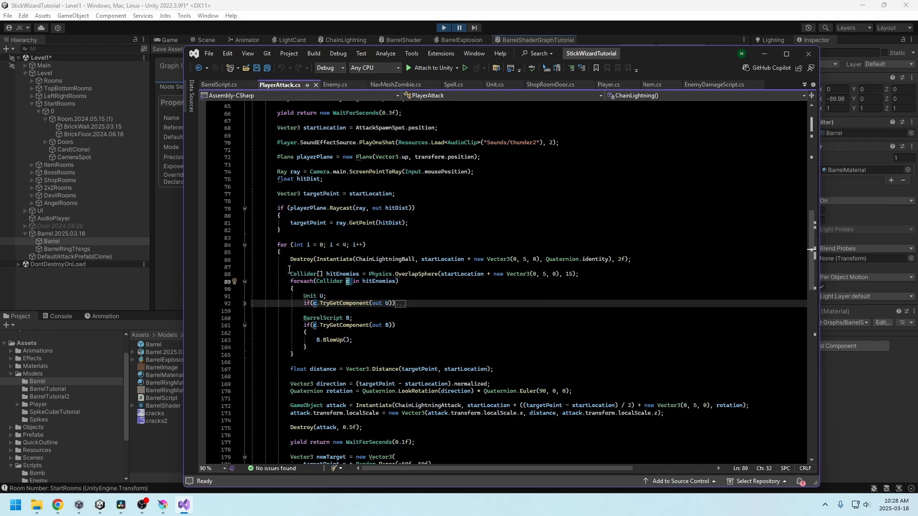
pyautogui.doubleClick(413, 276)
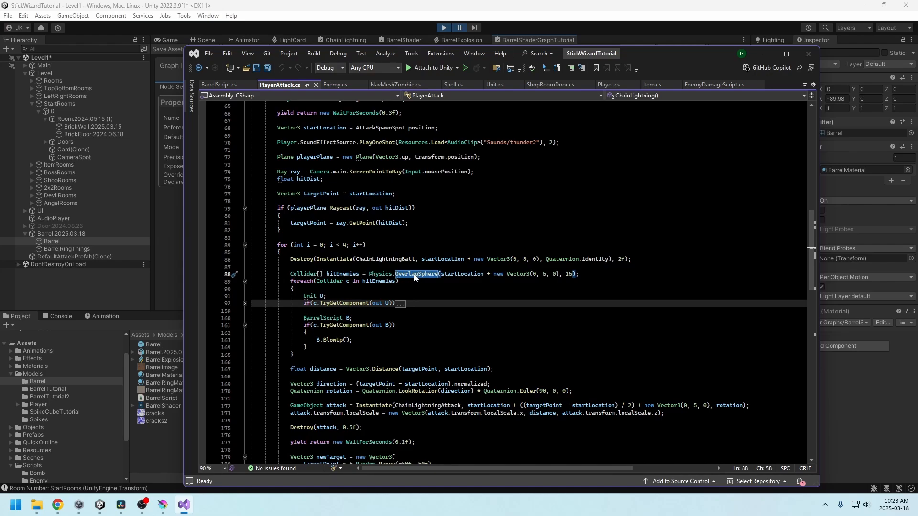
pyautogui.doubleClick(328, 319)
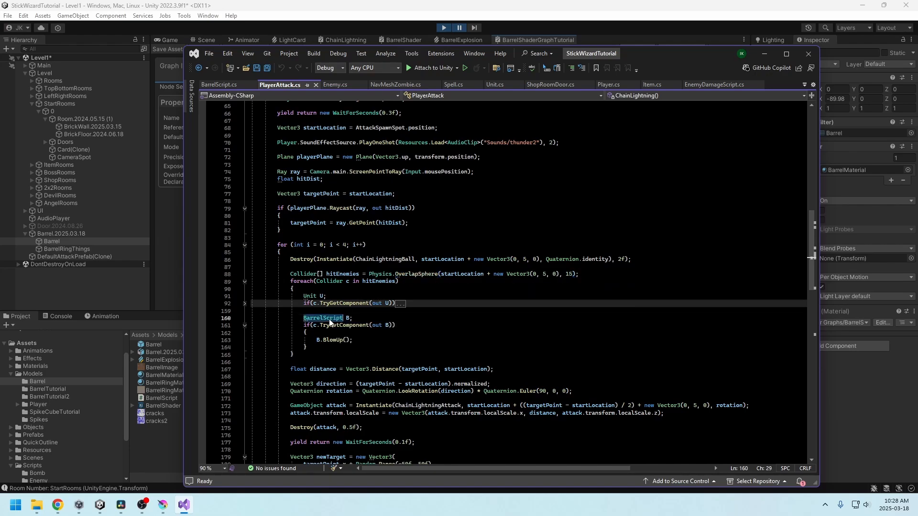
pyautogui.click(380, 325)
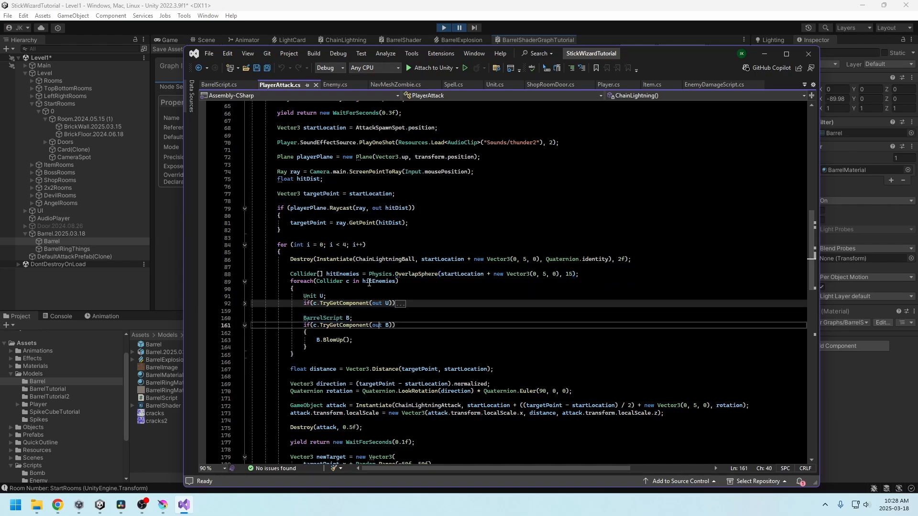
pyautogui.click(319, 340)
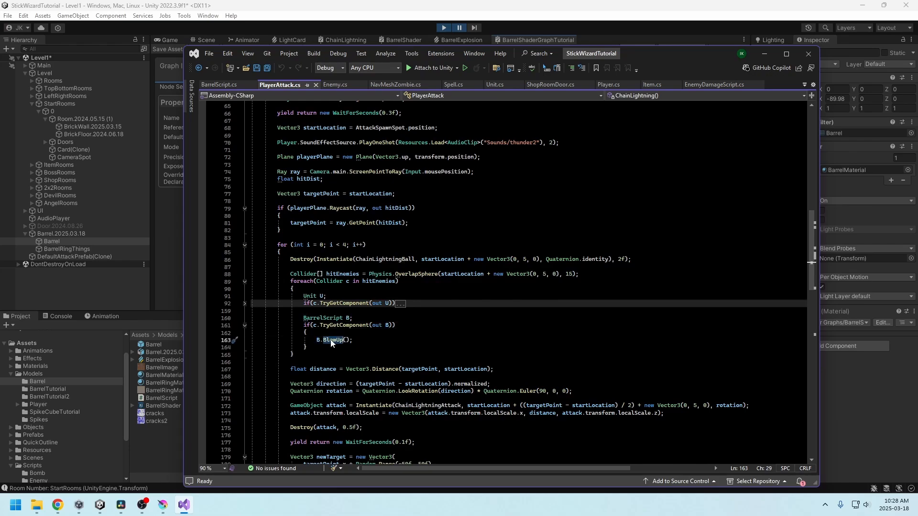
# - Check the public modifier on the BlowUp method declaration in BarrelScript.cs
pyautogui.click(220, 85)
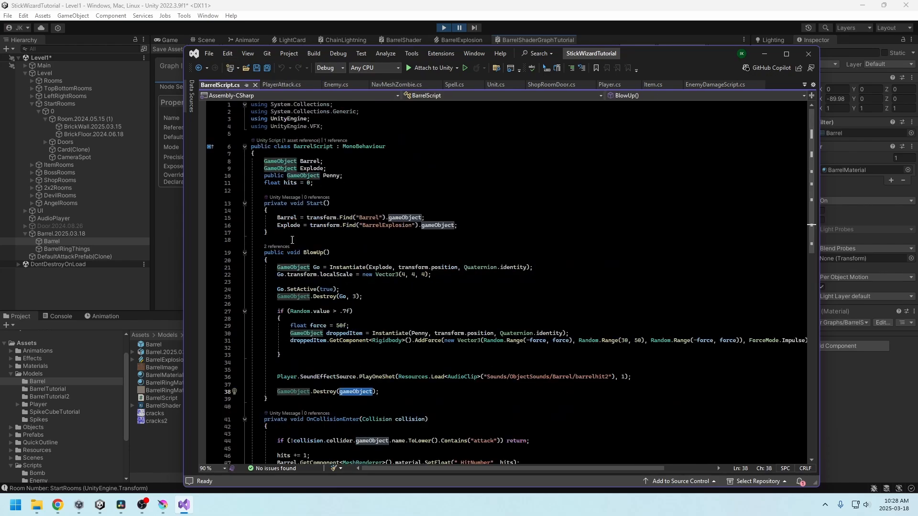
pyautogui.moveTo(263, 253); pyautogui.dragTo(311, 259)
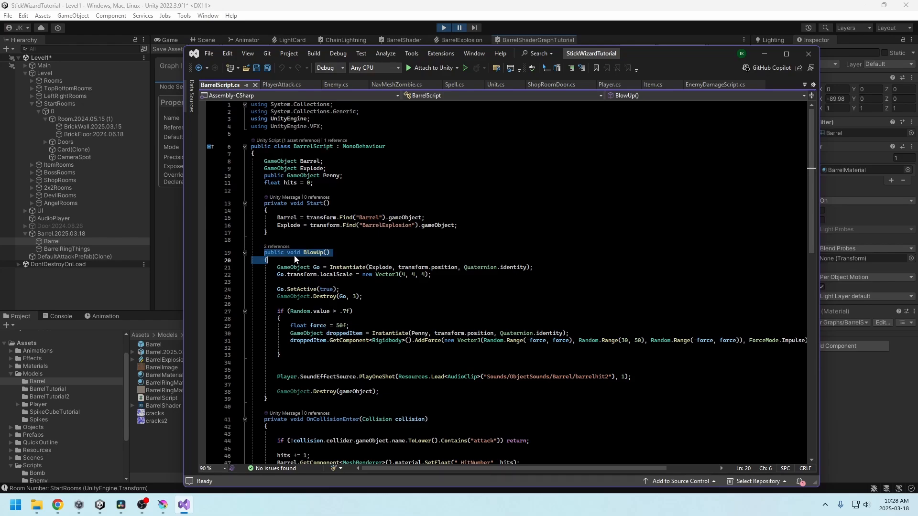
pyautogui.click(314, 254)
pyautogui.doubleClick(273, 254)
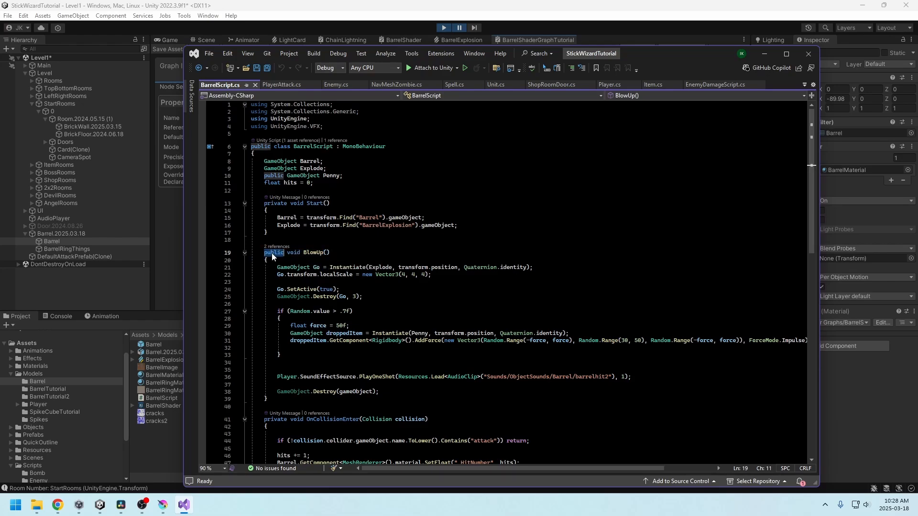
# - Return to PlayerAttack.cs and review the barrel's TryGetComponent check and the OverlapSphere call in ChainLightning
pyautogui.click(281, 85)
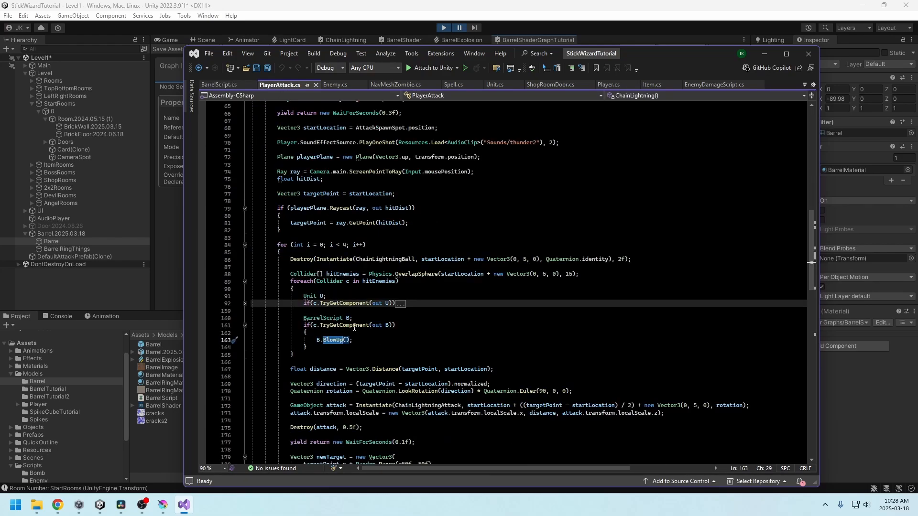
pyautogui.click(418, 328)
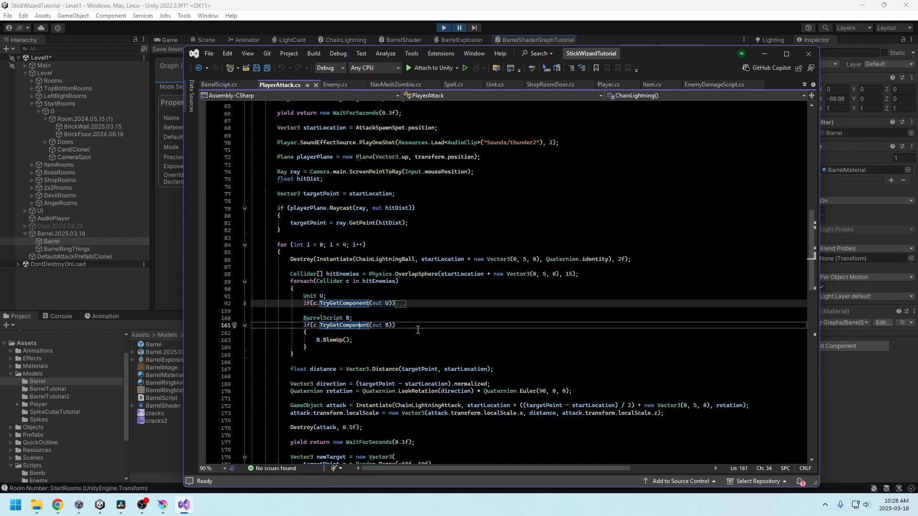
pyautogui.click(411, 271)
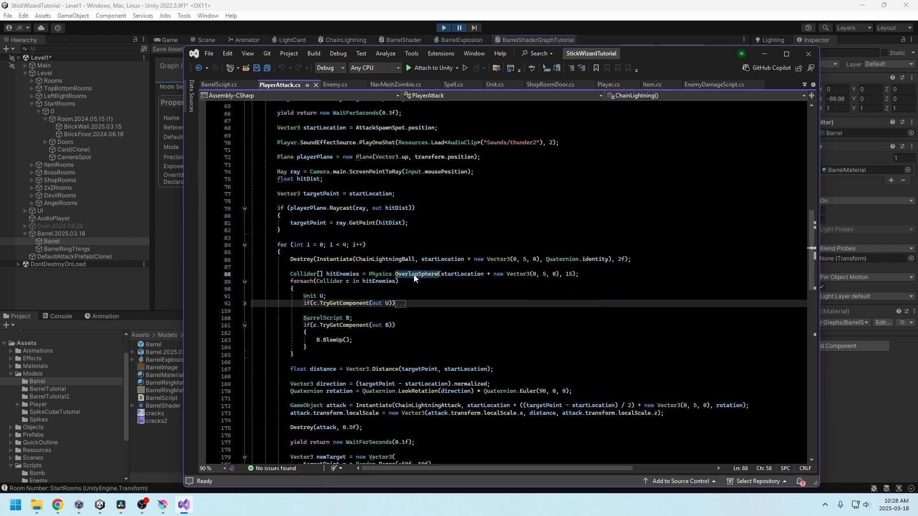
# - Check the B.BlowUp() call in ChainLightning and switch back to the Unity editor
pyautogui.click(333, 341)
pyautogui.doubleClick(333, 342)
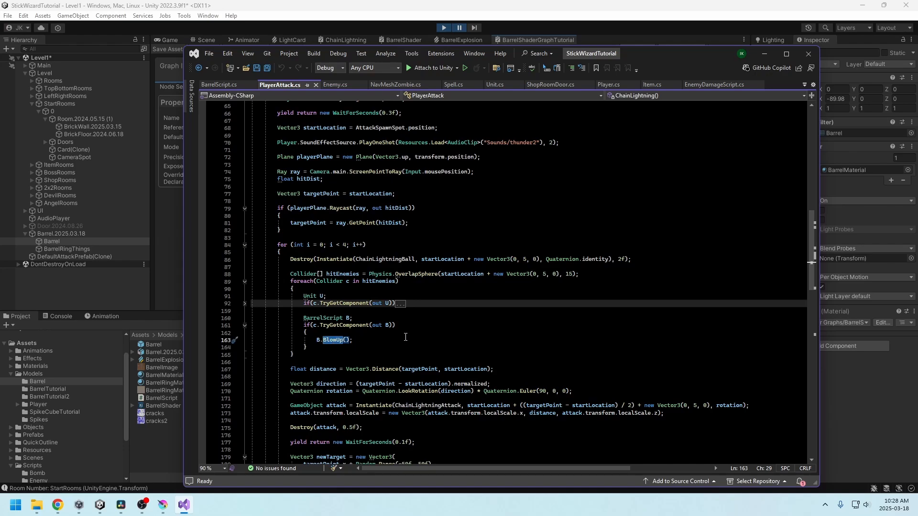
pyautogui.hotkey('alt', 'Tab')
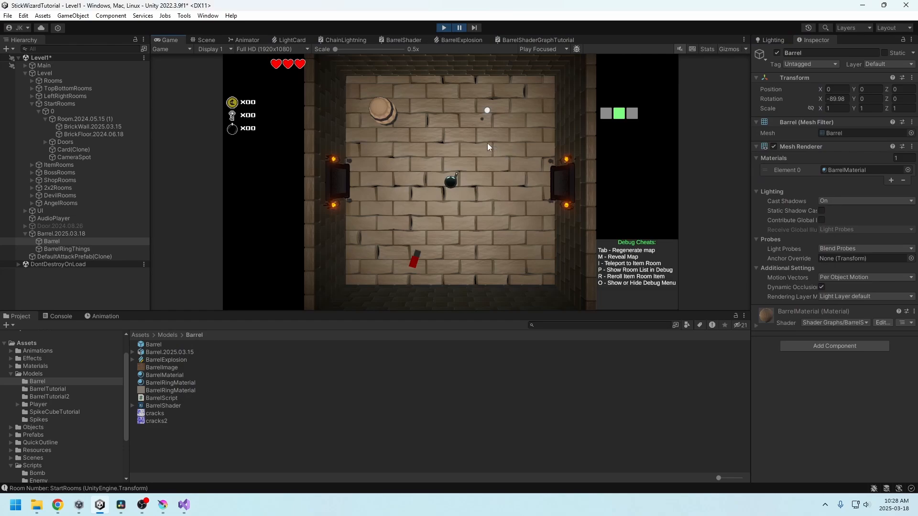
# - Resume the paused game, move toward the barrel and attack it repeatedly, and end the play session
pyautogui.click(459, 30)
pyautogui.click(406, 139)
pyautogui.press('w')
pyautogui.press('a')
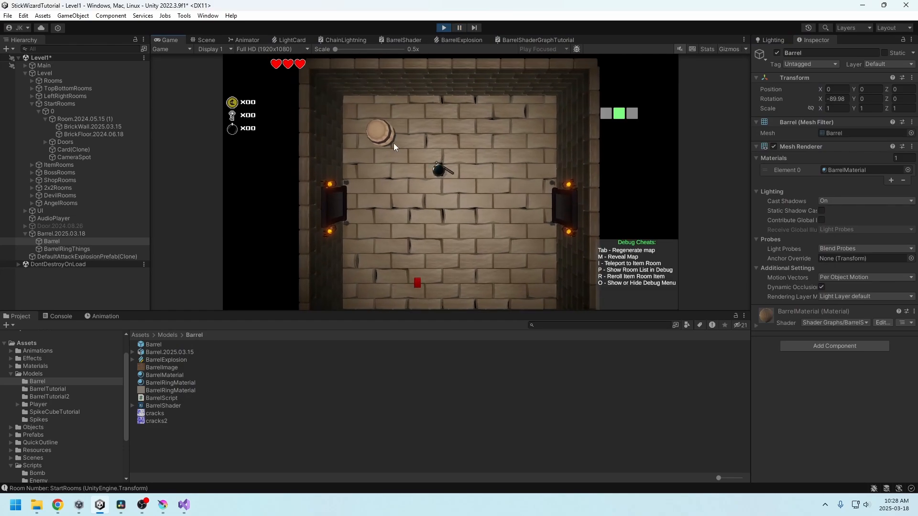
pyautogui.press('a')
pyautogui.press('s')
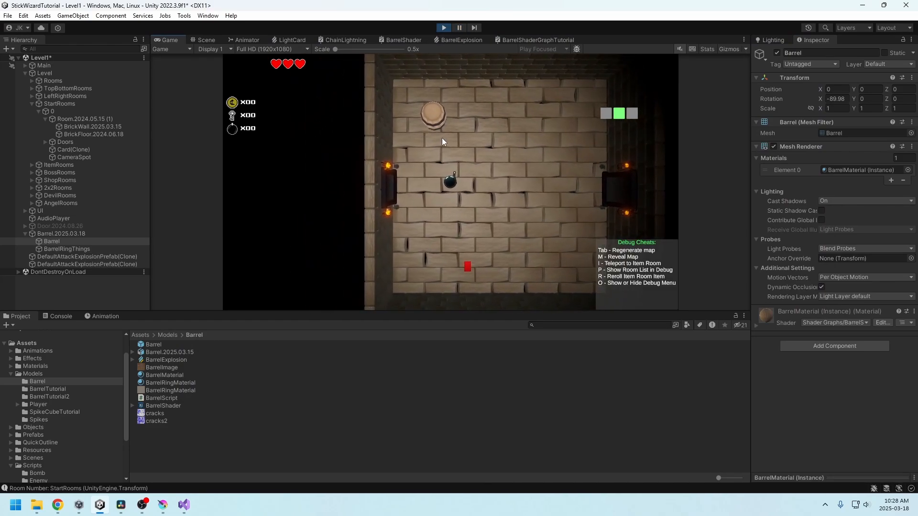
pyautogui.click(442, 134)
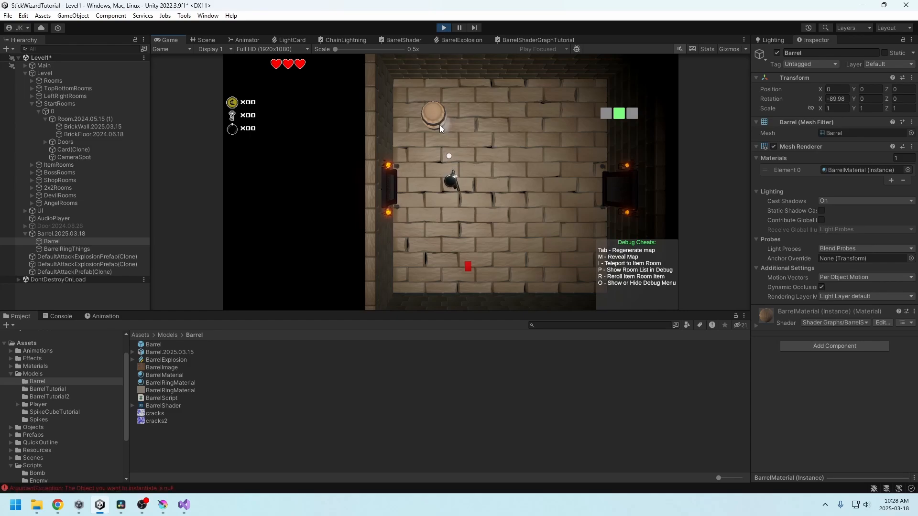
pyautogui.click(440, 125)
pyautogui.click(439, 125)
pyautogui.click(440, 125)
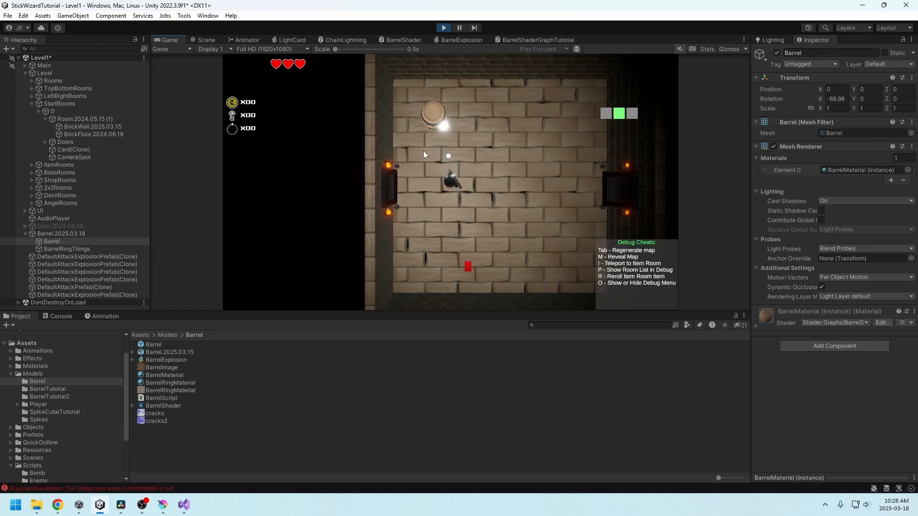
pyautogui.click(443, 29)
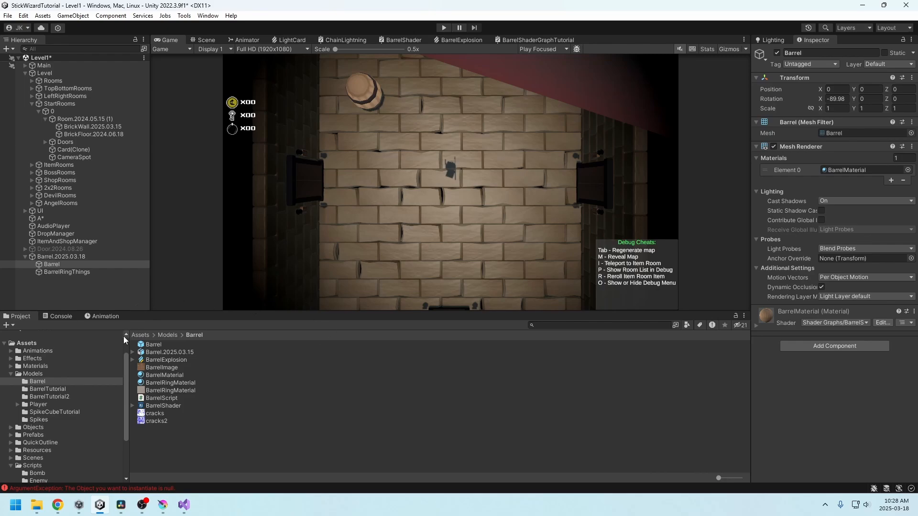
# - Search the project assets for "barrel" and add the BarrelExplosion effect as a child of Barrel.2025.03.18
pyautogui.click(52, 397)
pyautogui.click(50, 390)
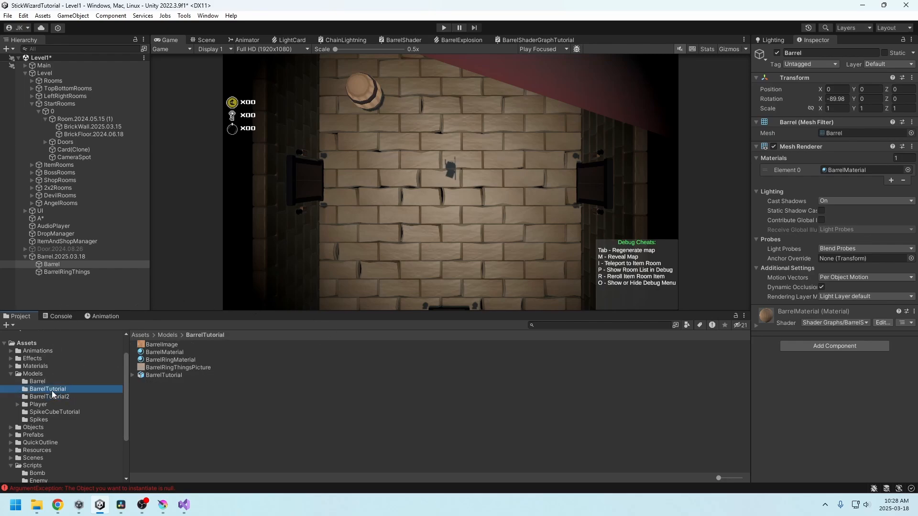
pyautogui.click(550, 326)
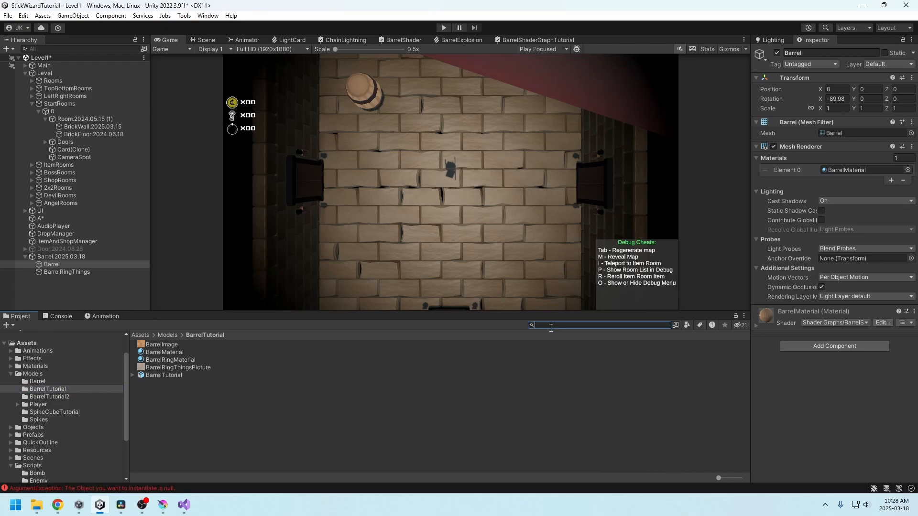
pyautogui.write('barrel')
pyautogui.scroll(-3, 239, 419)
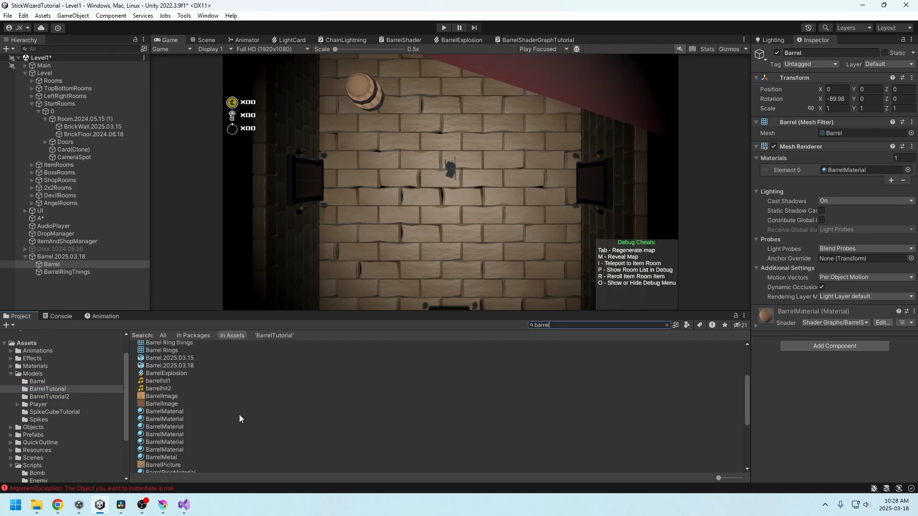
pyautogui.moveTo(171, 373); pyautogui.dragTo(70, 257)
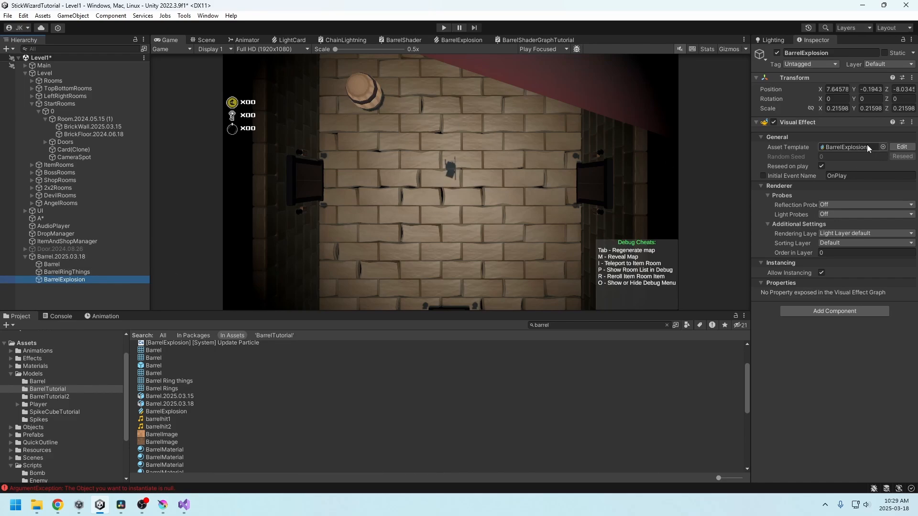
# - Reset BarrelExplosion's transform so it sits at its parent barrel's origin, and preview the effect in the scene view
pyautogui.click(91, 279)
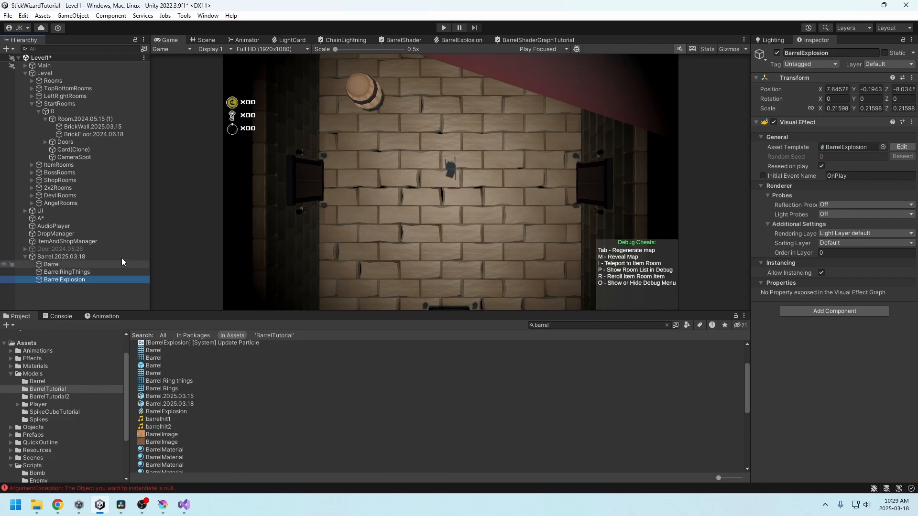
pyautogui.click(210, 41)
pyautogui.moveTo(607, 153); pyautogui.dragTo(521, 147, button='middle')
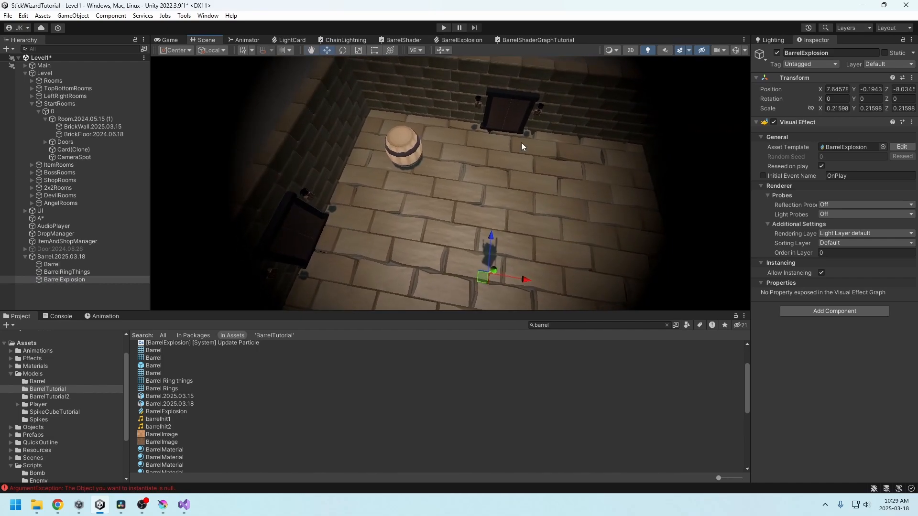
pyautogui.moveTo(377, 87); pyautogui.dragTo(374, 69, button='middle')
pyautogui.click(421, 50)
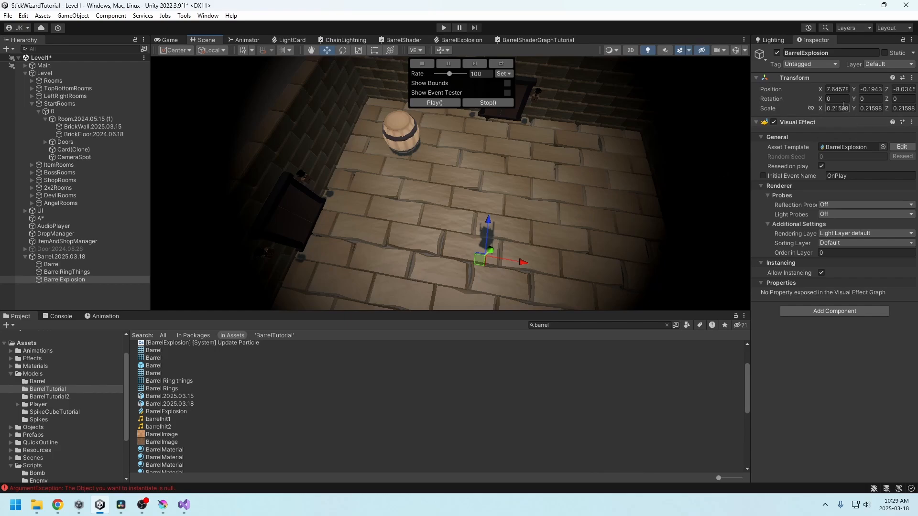
pyautogui.click(912, 77)
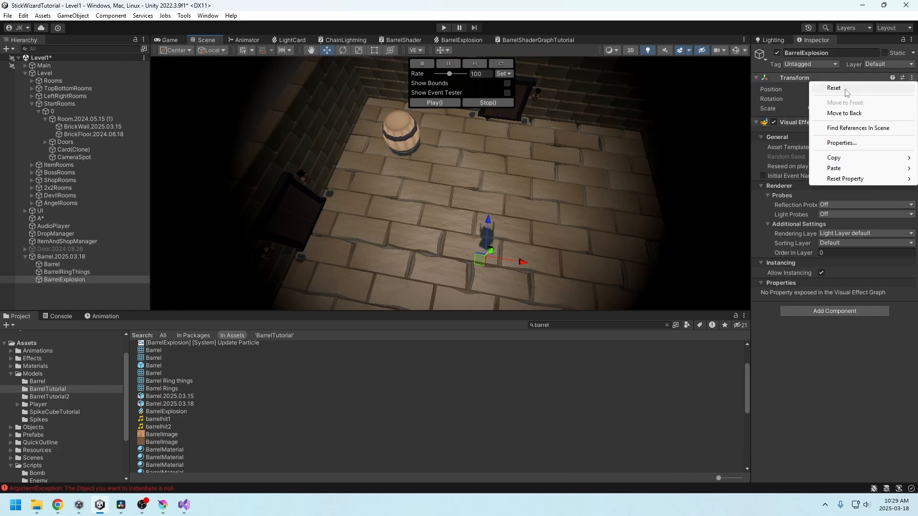
pyautogui.click(860, 91)
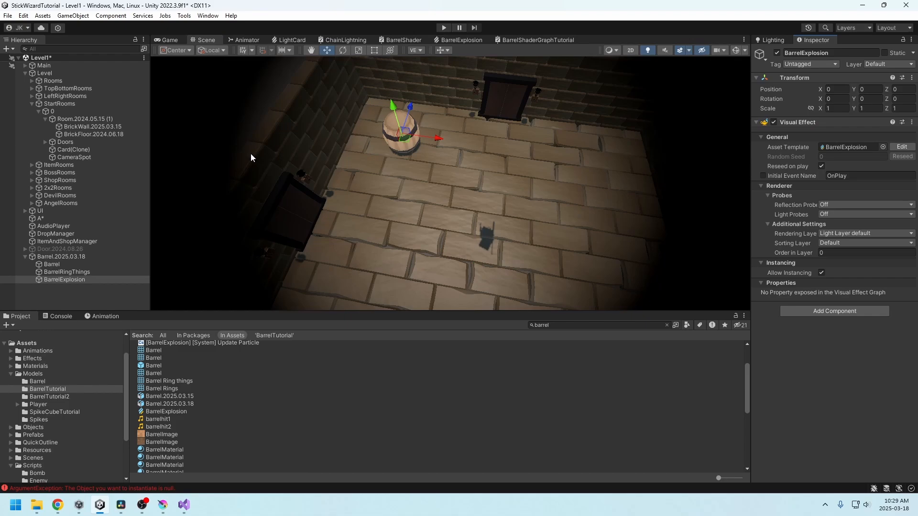
pyautogui.click(416, 50)
pyautogui.click(435, 103)
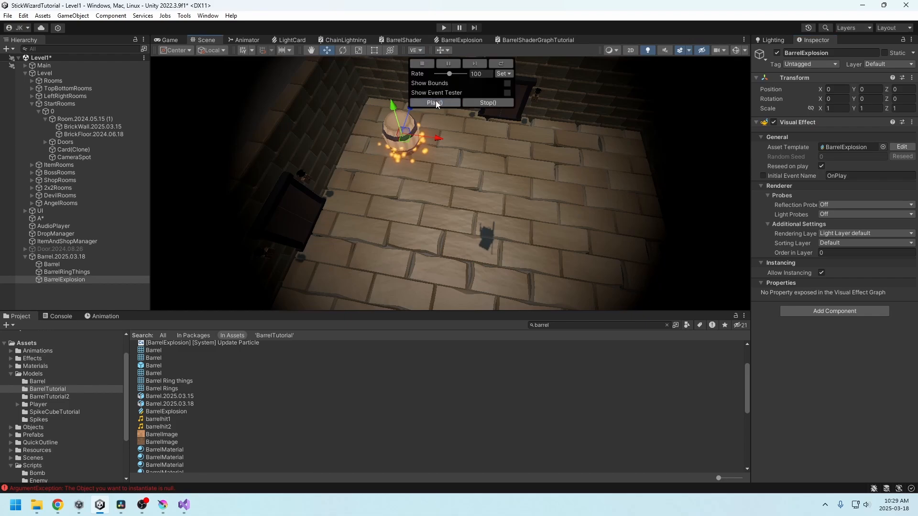
pyautogui.click(435, 102)
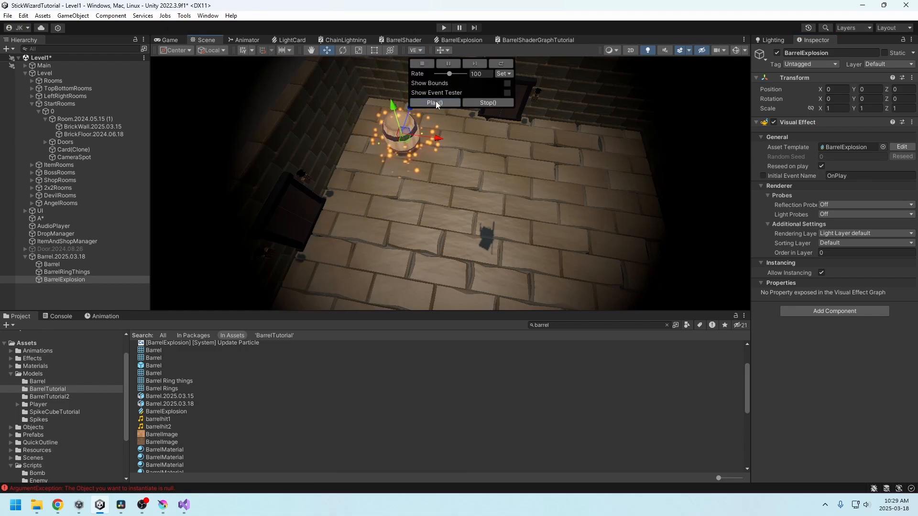
# - Raise BarrelExplosion to about Y 1.23 and replay the explosion effect several times around the barrel
pyautogui.moveTo(391, 114); pyautogui.dragTo(393, 97)
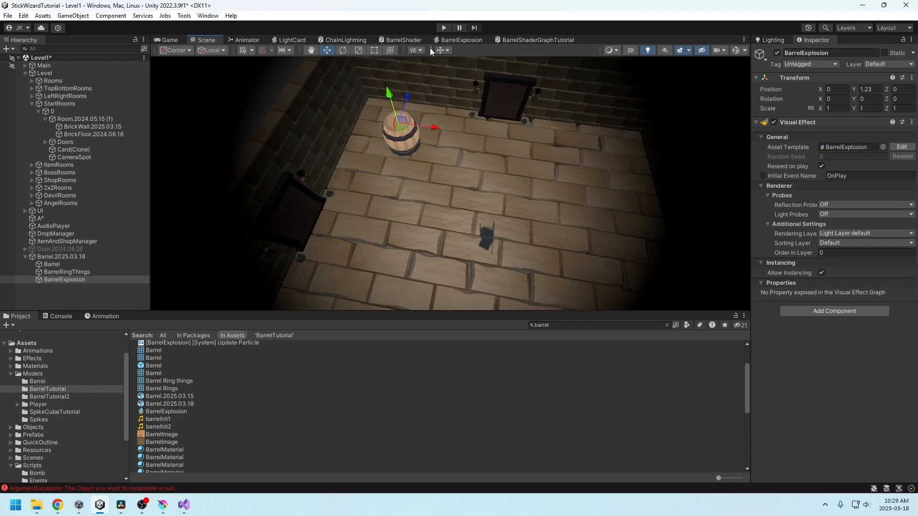
pyautogui.click(416, 50)
pyautogui.click(435, 102)
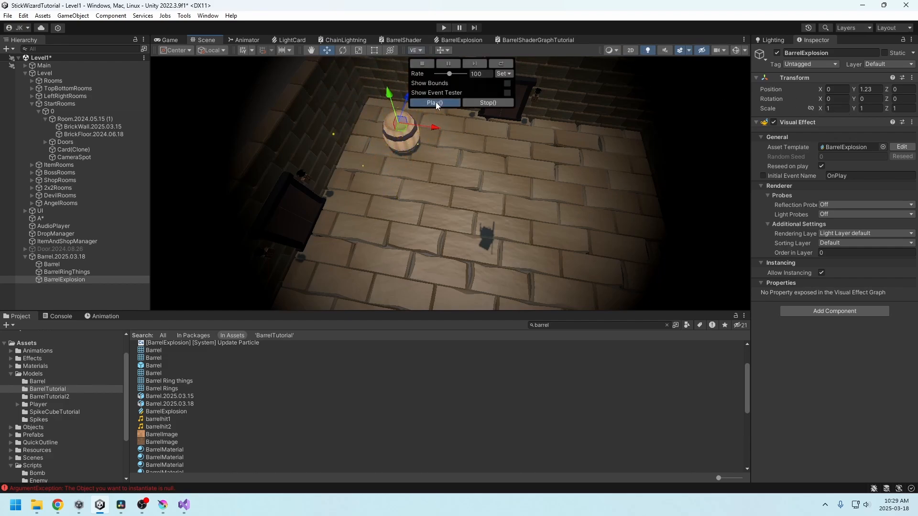
pyautogui.click(435, 102)
pyautogui.click(435, 102)
pyautogui.click(435, 102)
pyautogui.click(435, 102)
pyautogui.click(435, 102)
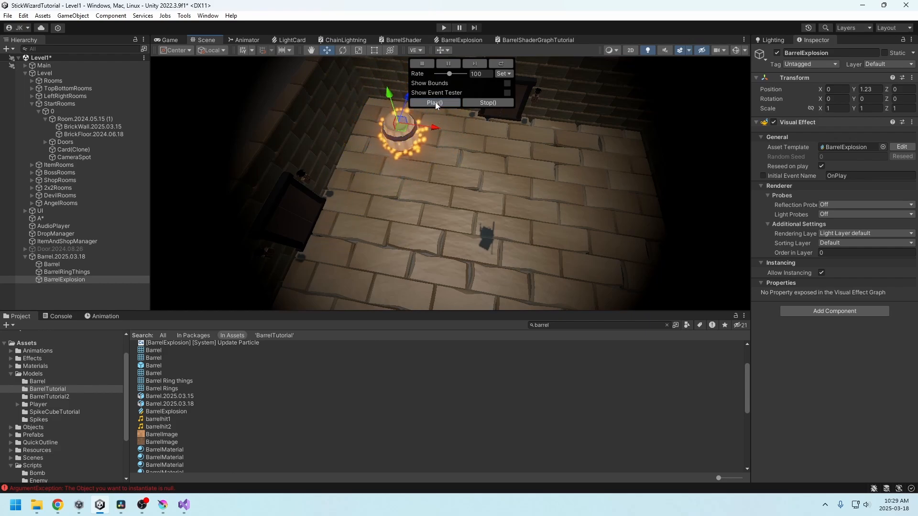
pyautogui.click(435, 102)
pyautogui.click(435, 103)
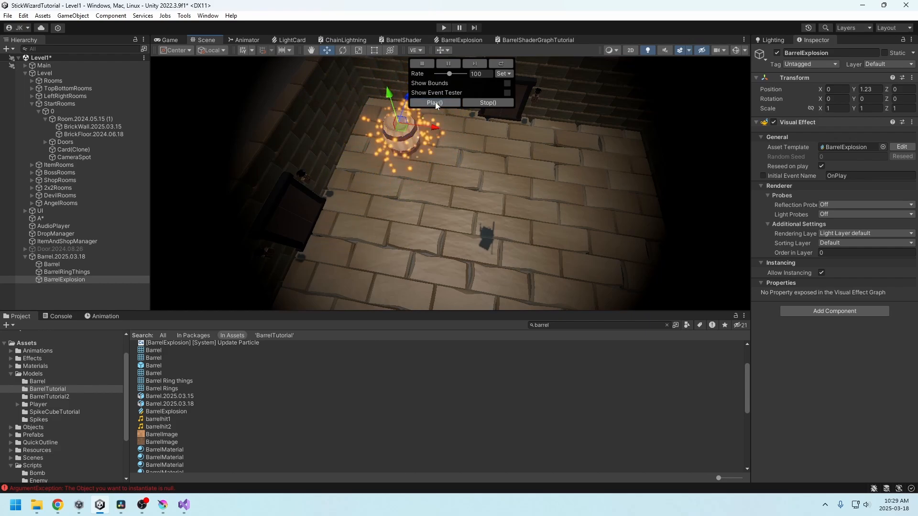
pyautogui.click(436, 102)
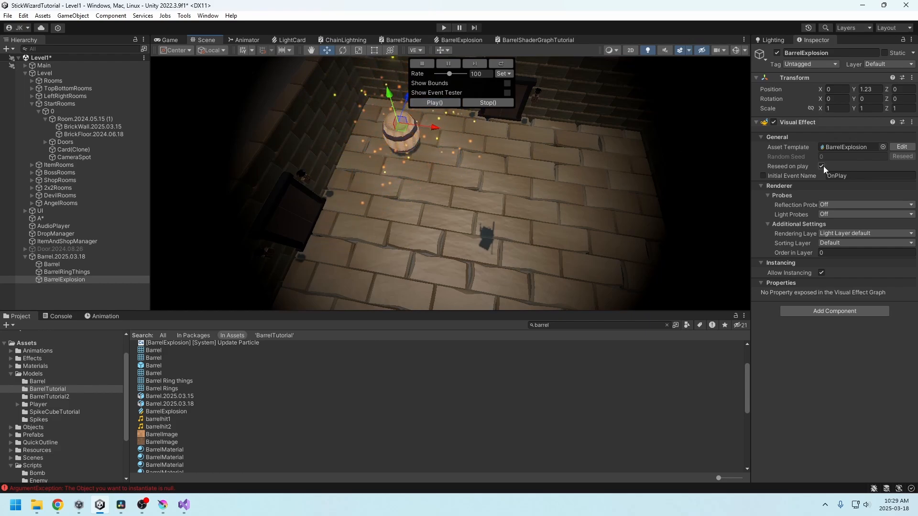
pyautogui.click(763, 175)
pyautogui.click(796, 176)
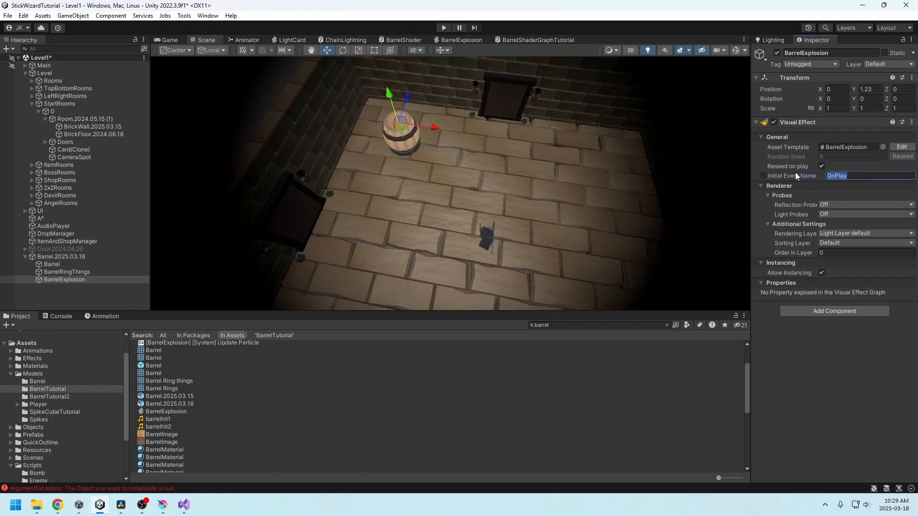
pyautogui.press('BackSpace')
pyautogui.hotkey('ctrl', 'z')
# - Deactivate the BarrelExplosion object under Barrel.2025.03.18
pyautogui.click(775, 53)
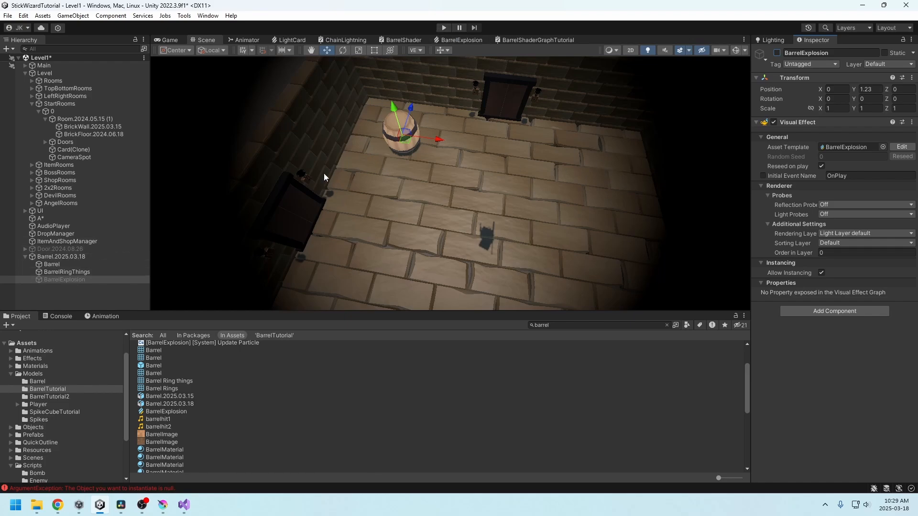
# - Run the game, attack the barrel repeatedly to test its explosion, and end the play session
pyautogui.click(443, 28)
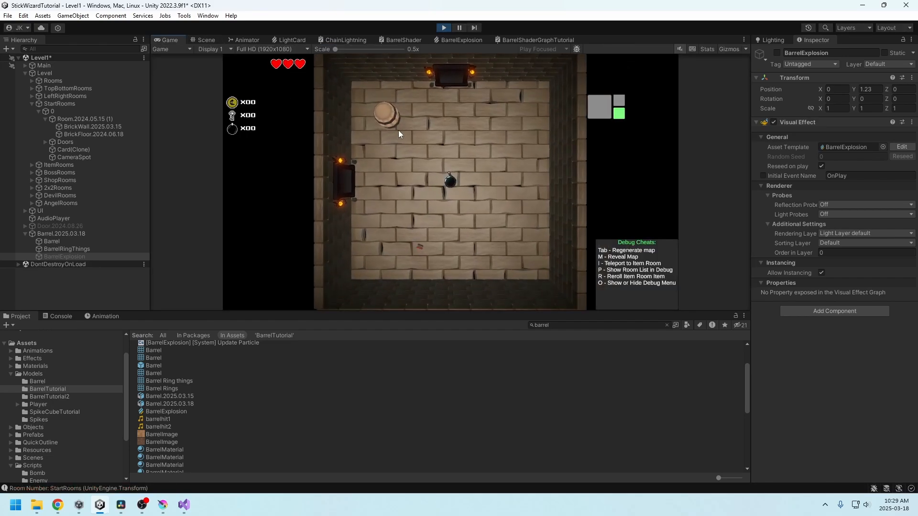
pyautogui.click(392, 131)
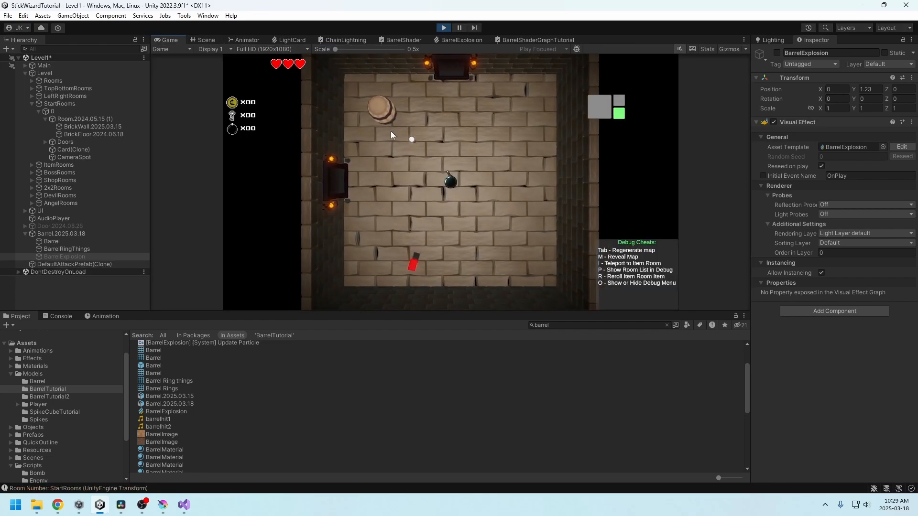
pyautogui.press('w')
pyautogui.press('a')
pyautogui.click(416, 142)
pyautogui.click(414, 141)
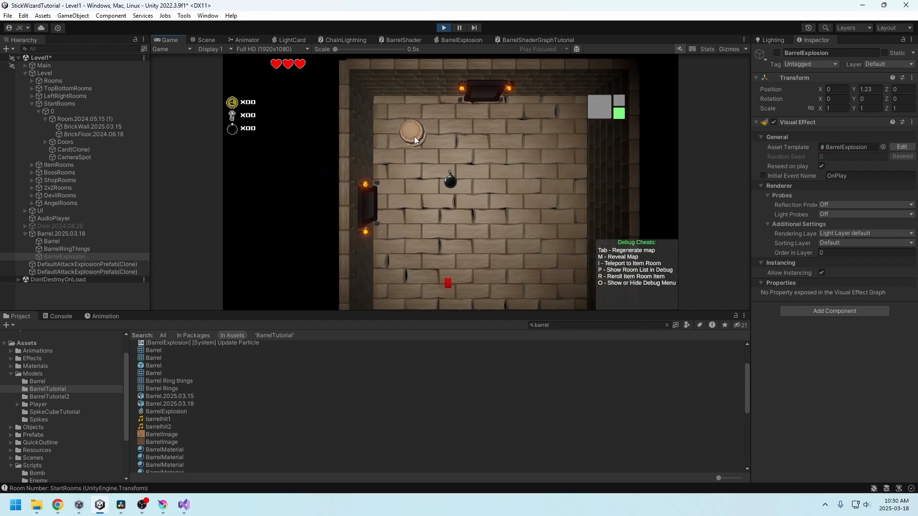
pyautogui.click(409, 134)
pyautogui.click(409, 134)
pyautogui.press('s')
pyautogui.press('d')
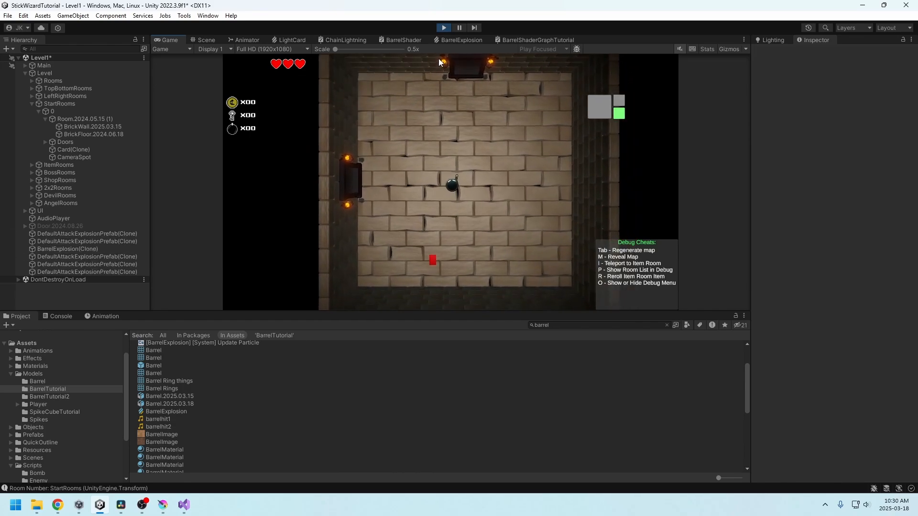
pyautogui.click(443, 28)
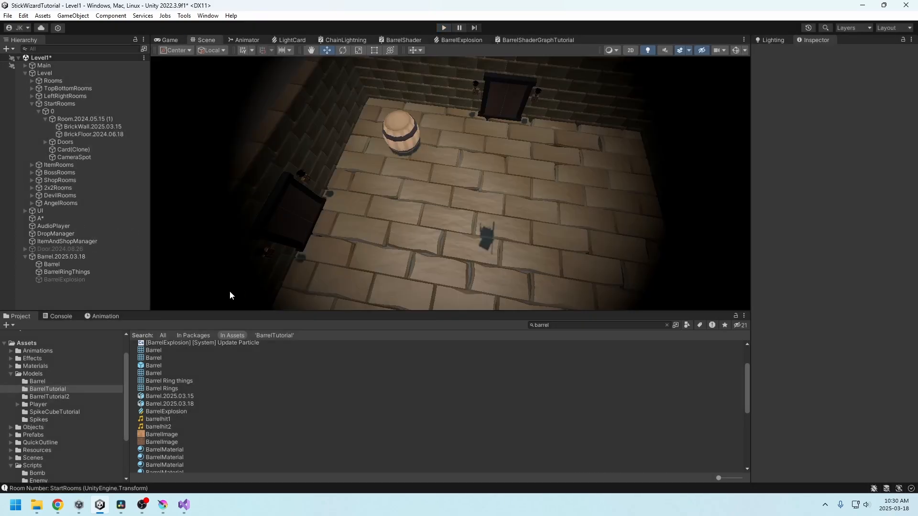
# - Inspect the Barrel.2025.03.18 components, and switch to Visual Studio to review the "_HitNumber" SetFloat line in BarrelScript.cs
pyautogui.click(64, 264)
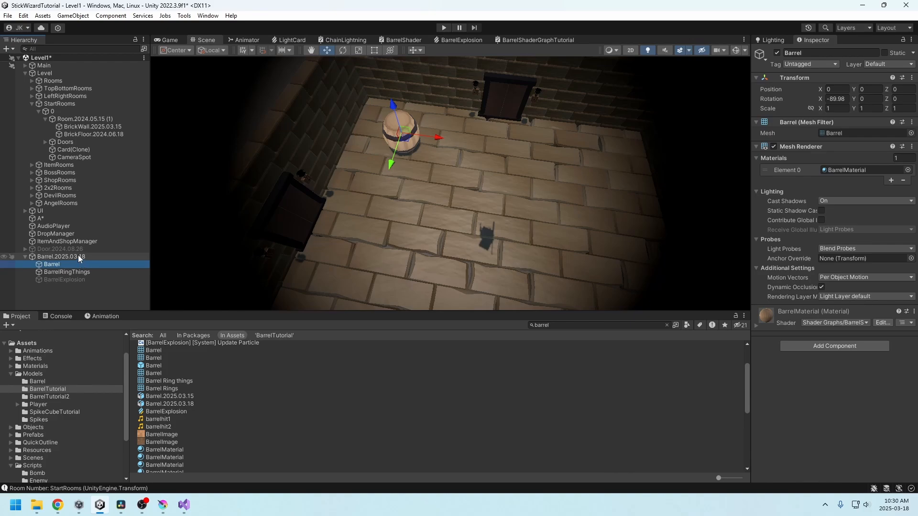
pyautogui.click(61, 257)
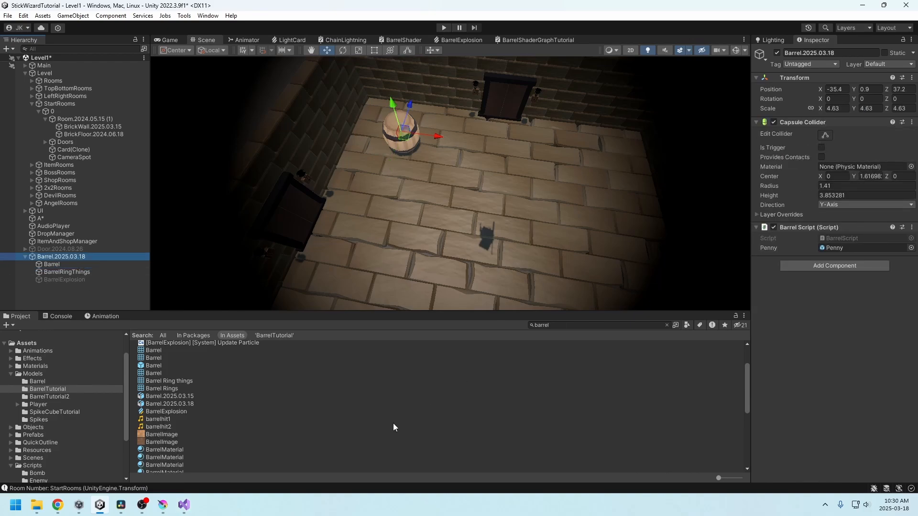
pyautogui.click(184, 505)
pyautogui.press('F12')
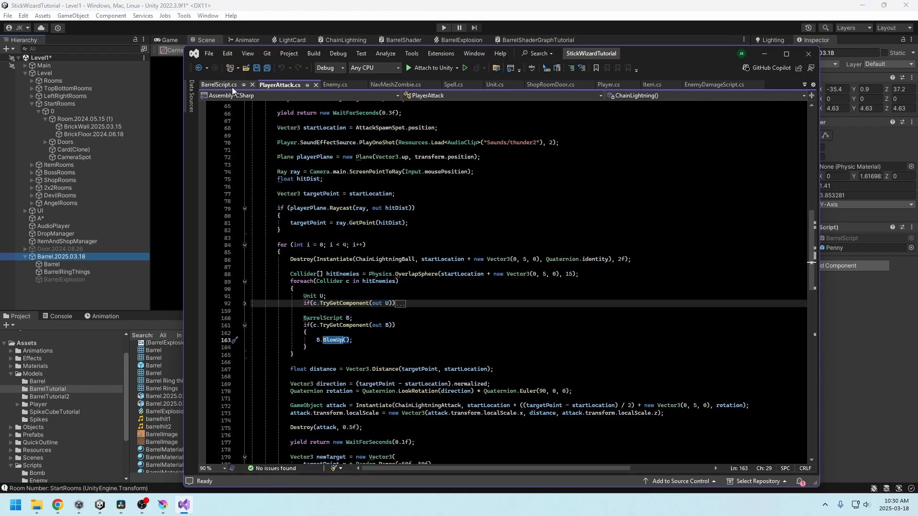
pyautogui.scroll(-5, 419, 282)
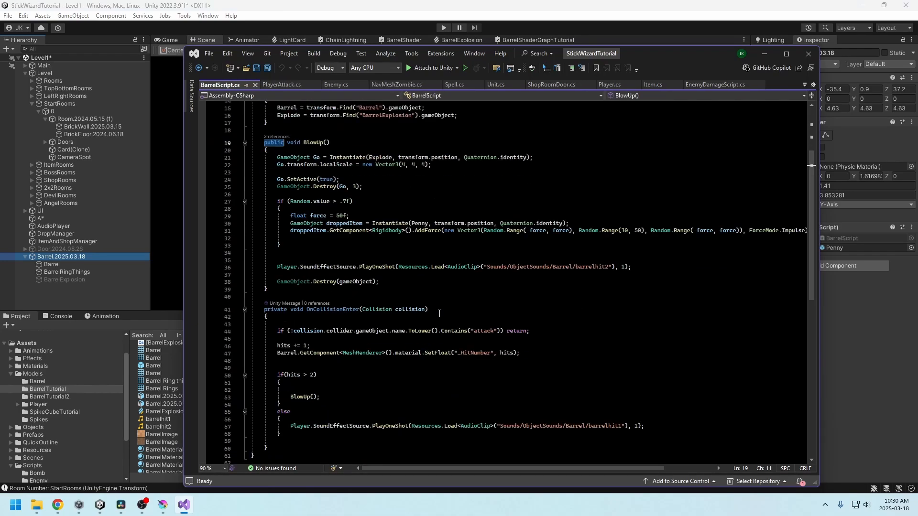
pyautogui.click(479, 353)
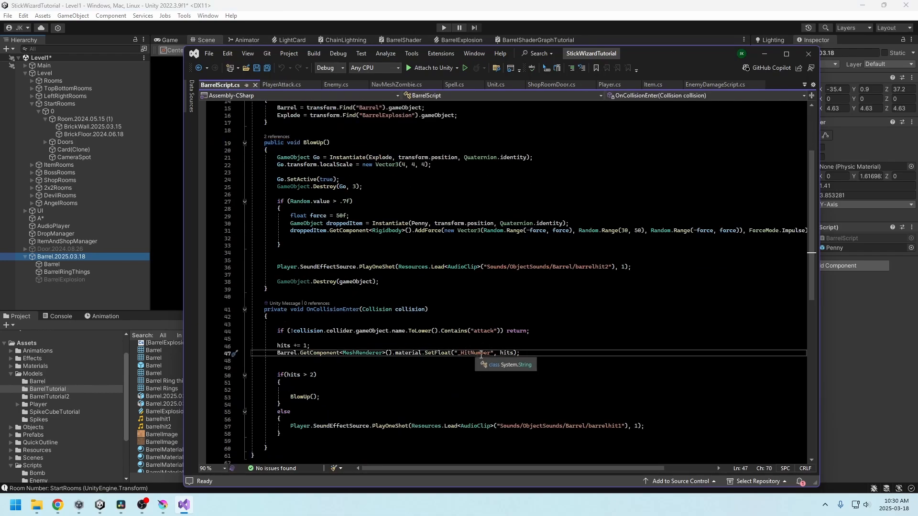
# - Switch back to Unity and rename the Hits property of BarrelShaderGraphTutorial to HitNumber
pyautogui.click(845, 328)
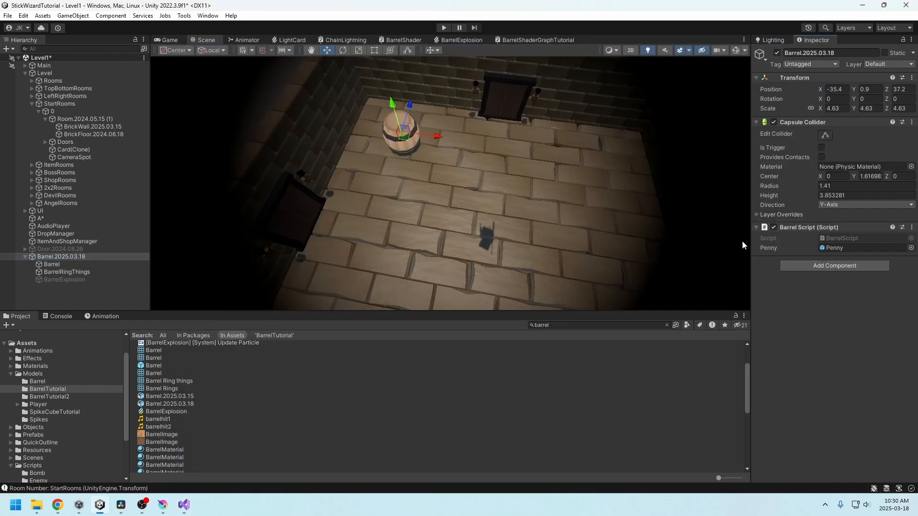
pyautogui.click(530, 40)
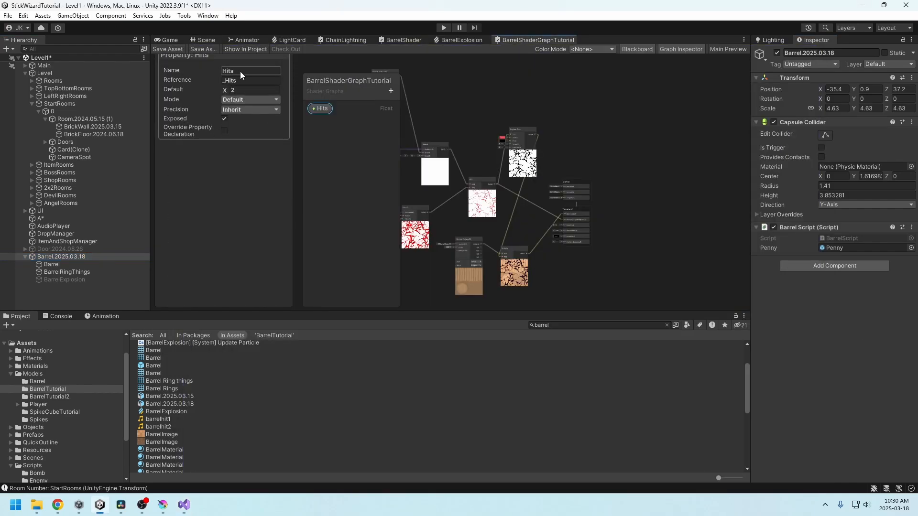
pyautogui.write('HitNumber')
pyautogui.press('Return')
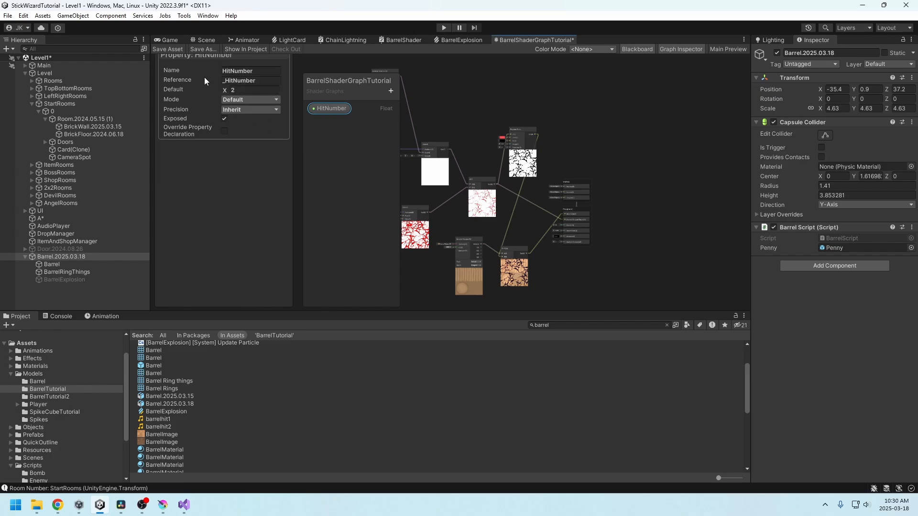
# - Run the game, attack the barrel three times to test its cracks and explosion, and end the play session
pyautogui.click(169, 40)
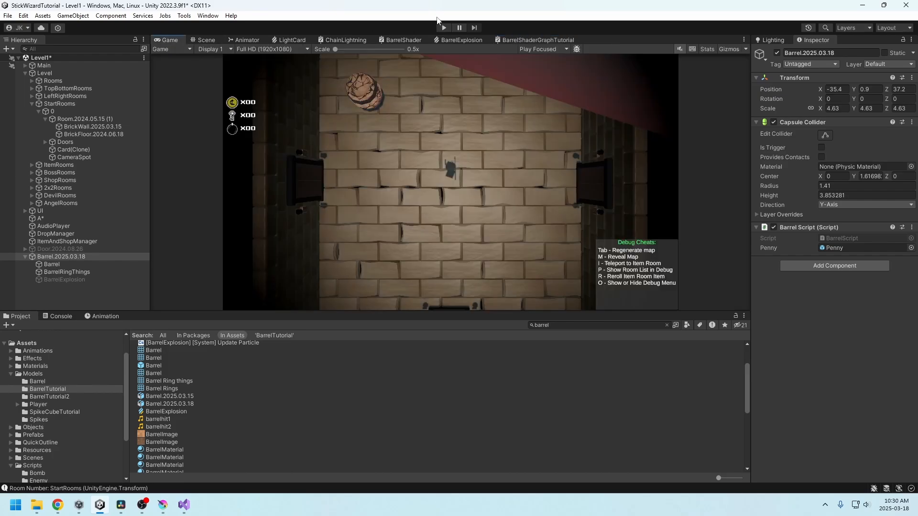
pyautogui.click(443, 28)
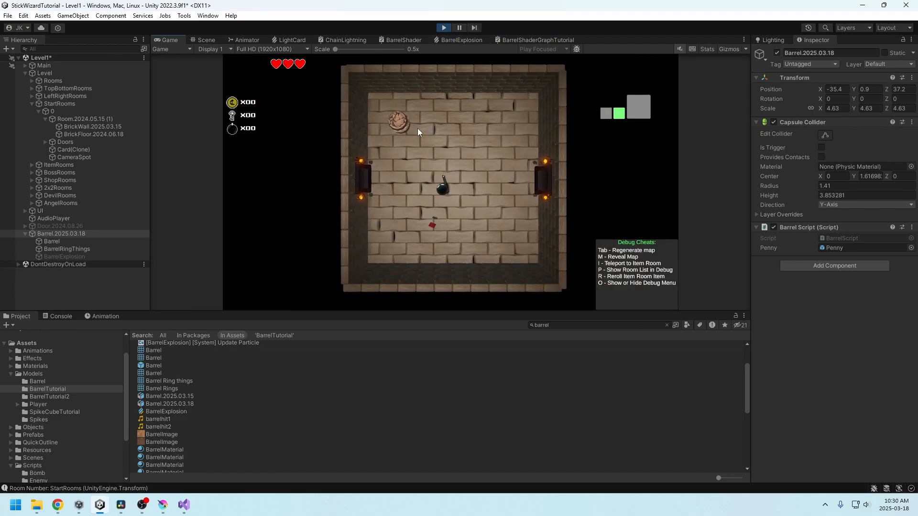
pyautogui.click(414, 113)
pyautogui.click(414, 119)
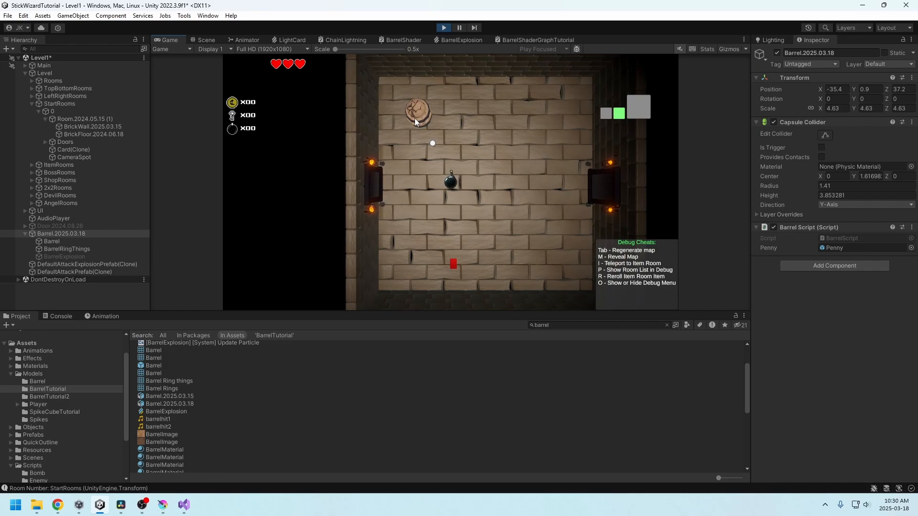
pyautogui.click(414, 116)
pyautogui.click(444, 28)
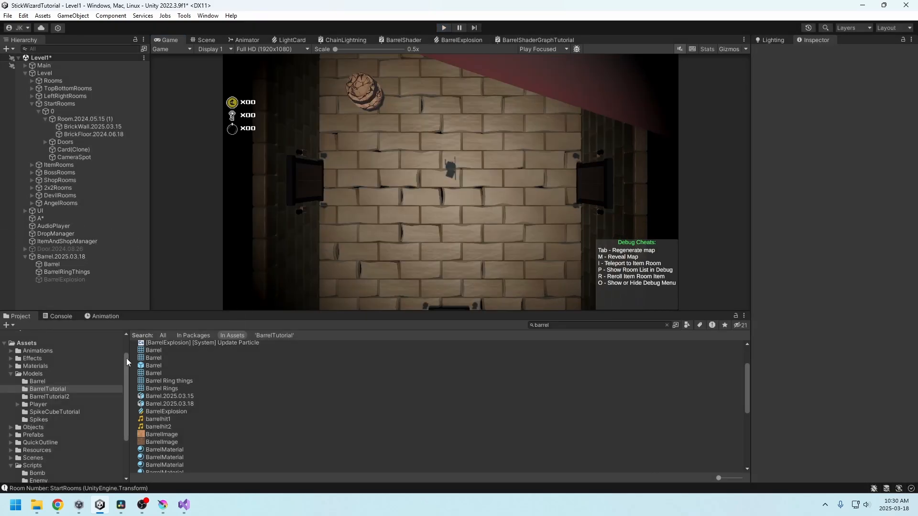
# - Locate the Barrel object's BarrelMaterial in the BarrelTutorial2 folder and set its HitNumber to 0
pyautogui.click(77, 264)
pyautogui.click(841, 170)
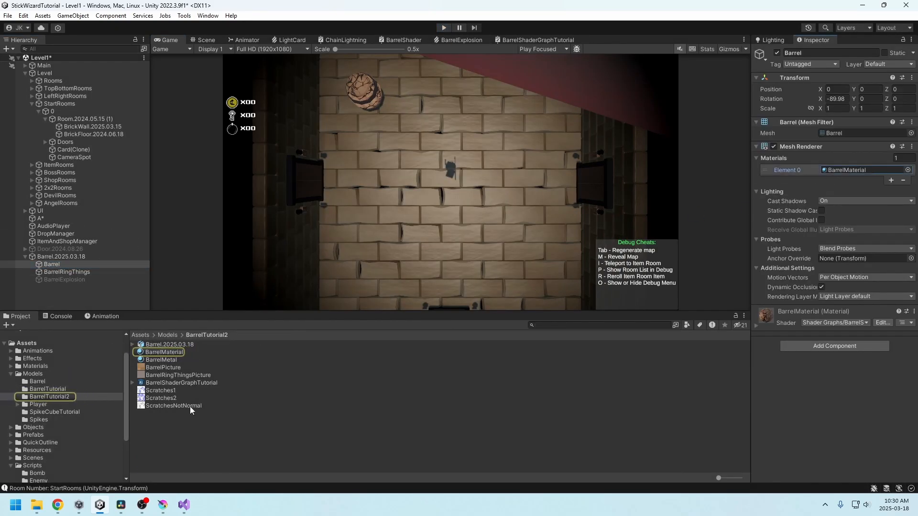
pyautogui.click(164, 352)
pyautogui.click(844, 100)
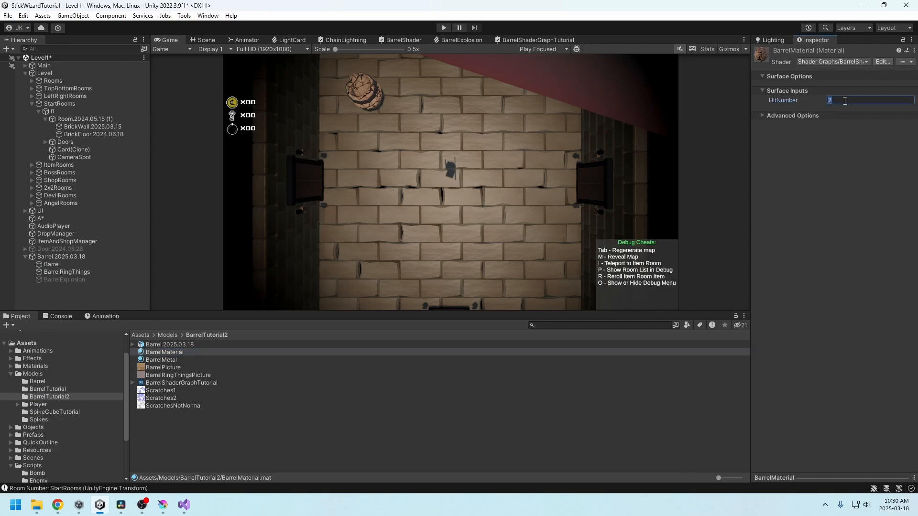
pyautogui.write('0')
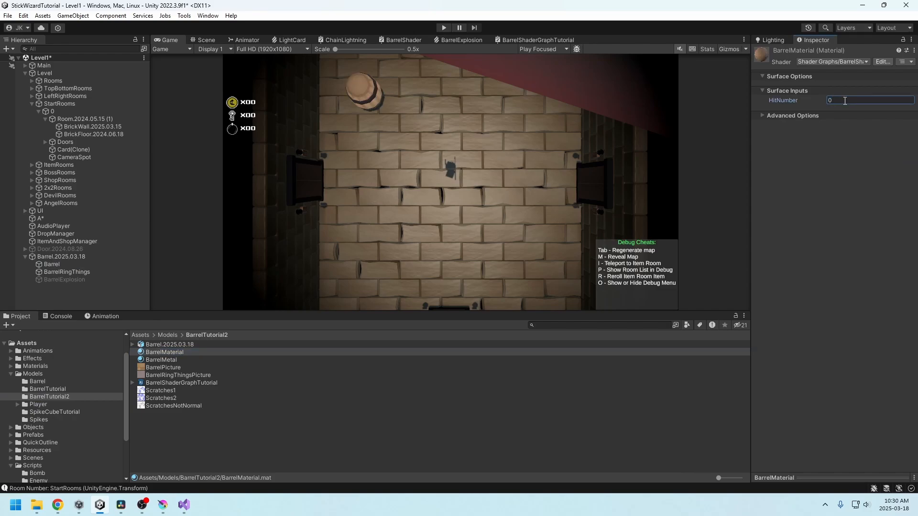
# - Run the game again and attack the barrel from different positions until it explodes
pyautogui.click(444, 28)
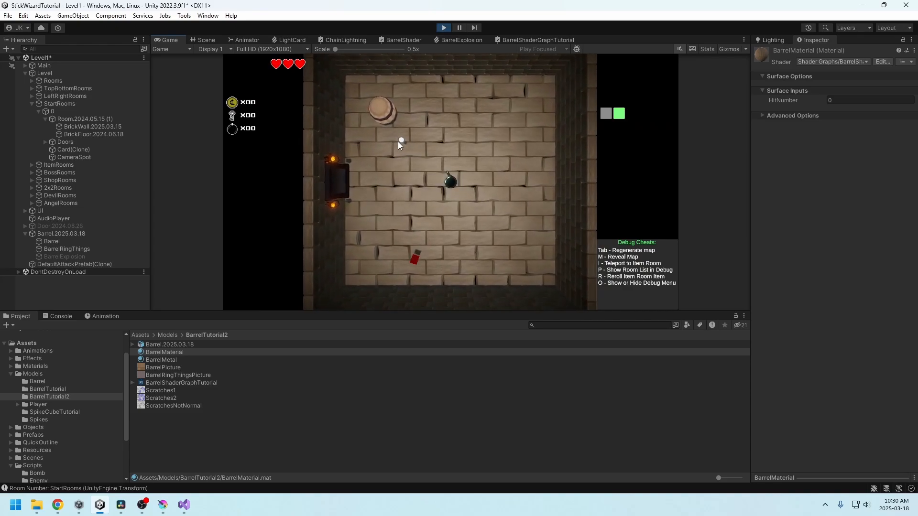
pyautogui.click(398, 142)
pyautogui.press('a')
pyautogui.press('w')
pyautogui.click(418, 124)
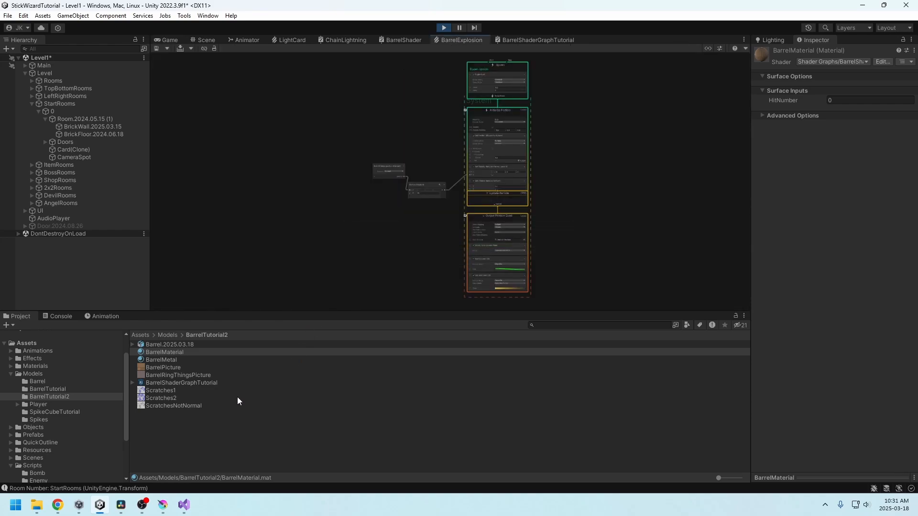
# - Look up the Visual Effect Graph option among the asset types that can be created in BarrelTutorial2
pyautogui.rightClick(179, 427)
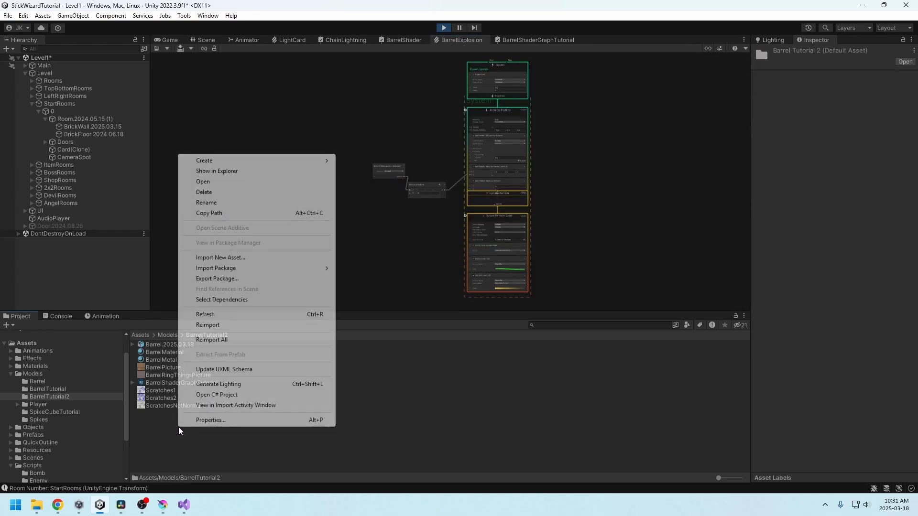
pyautogui.moveTo(241, 161)
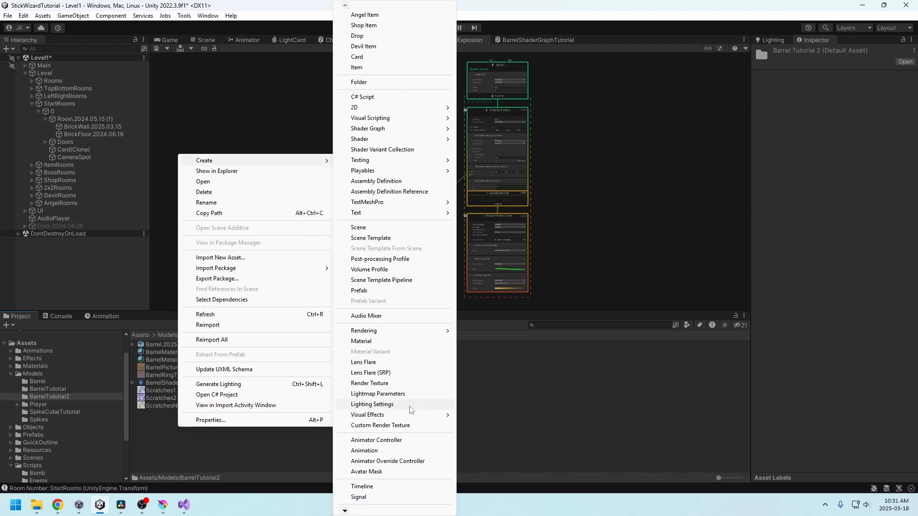
pyautogui.moveTo(389, 416)
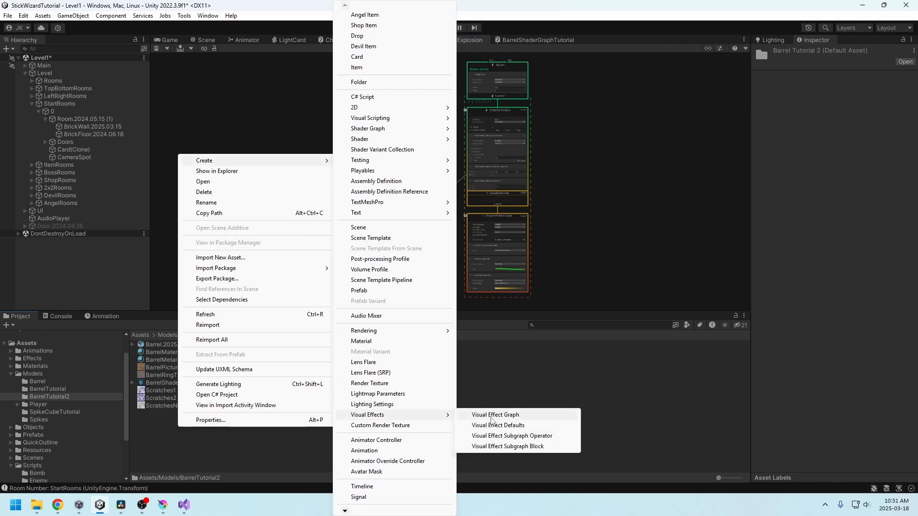
pyautogui.click(854, 302)
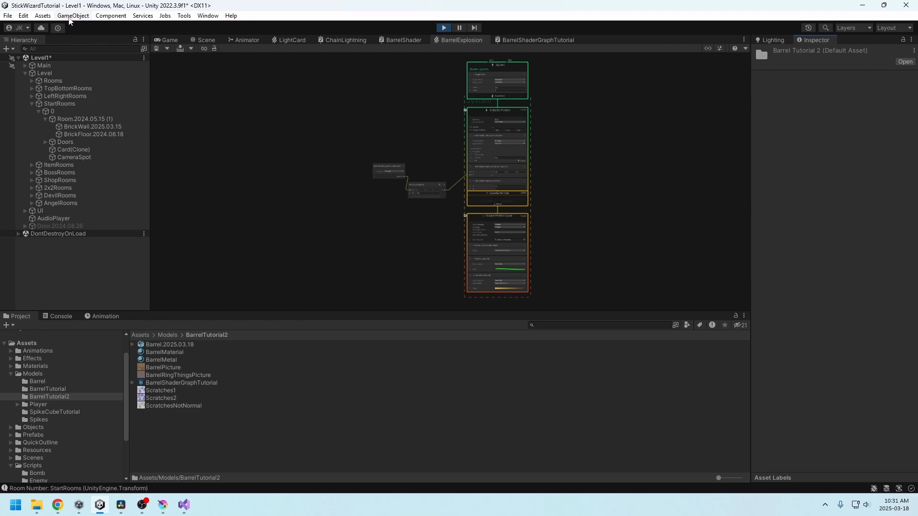
# - Look up the Visual Effect Graph package in the Package Manager by searching the Unity Registry for "visual", and close the manager
pyautogui.click(208, 15)
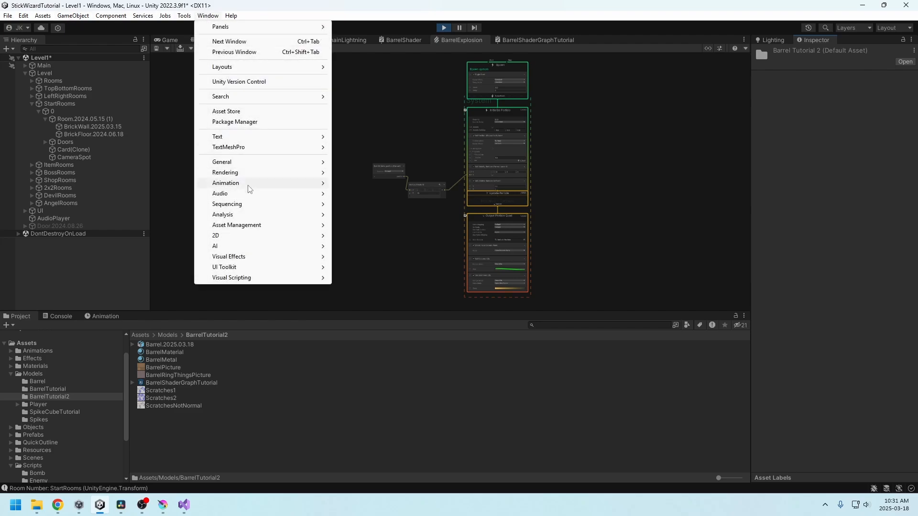
pyautogui.click(235, 121)
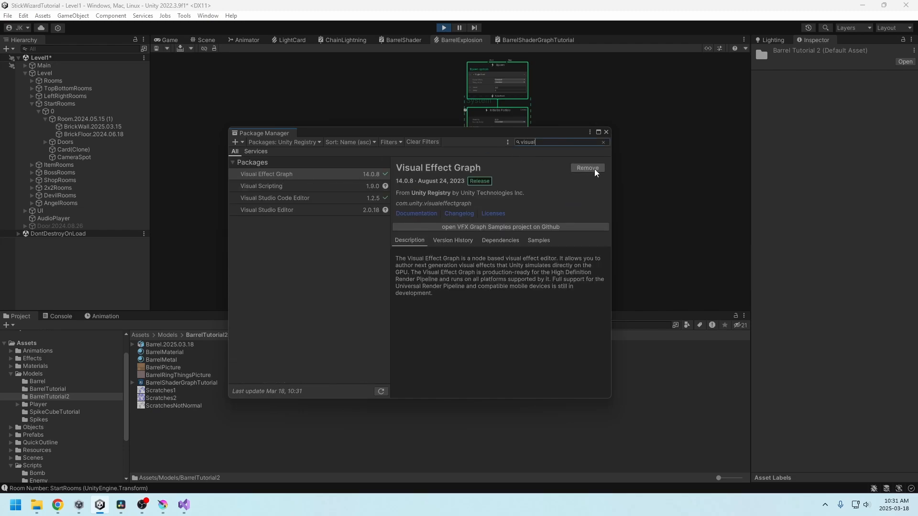
pyautogui.click(606, 132)
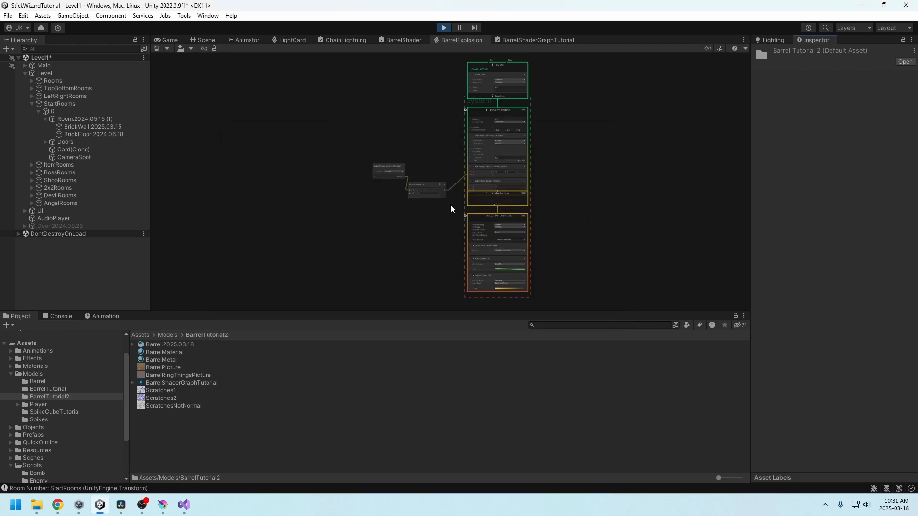
# - Examine the Single Burst block and its count and delay settings in the Spawn context of the BarrelExplosion graph
pyautogui.scroll(6, 565, 188)
pyautogui.moveTo(559, 148); pyautogui.dragTo(584, 287, button='middle')
pyautogui.scroll(3, 483, 191)
pyautogui.moveTo(557, 173); pyautogui.dragTo(564, 150, button='middle')
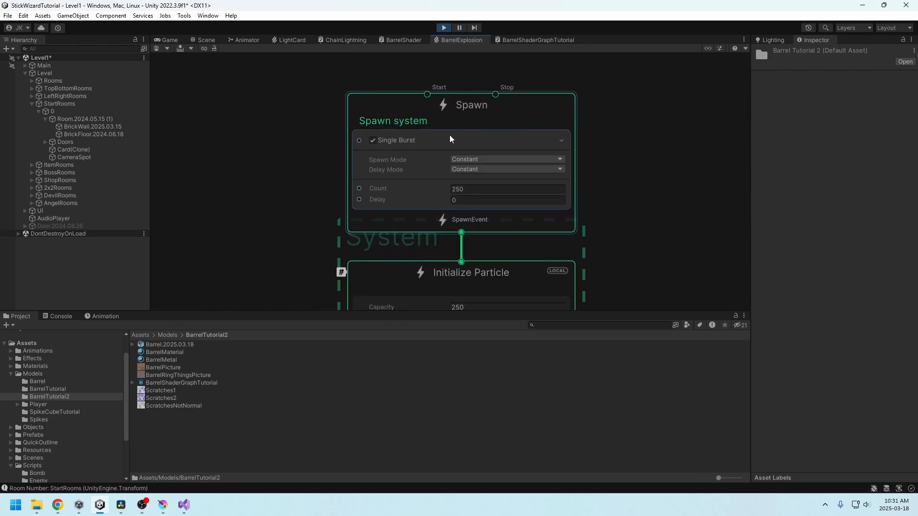
pyautogui.click(450, 135)
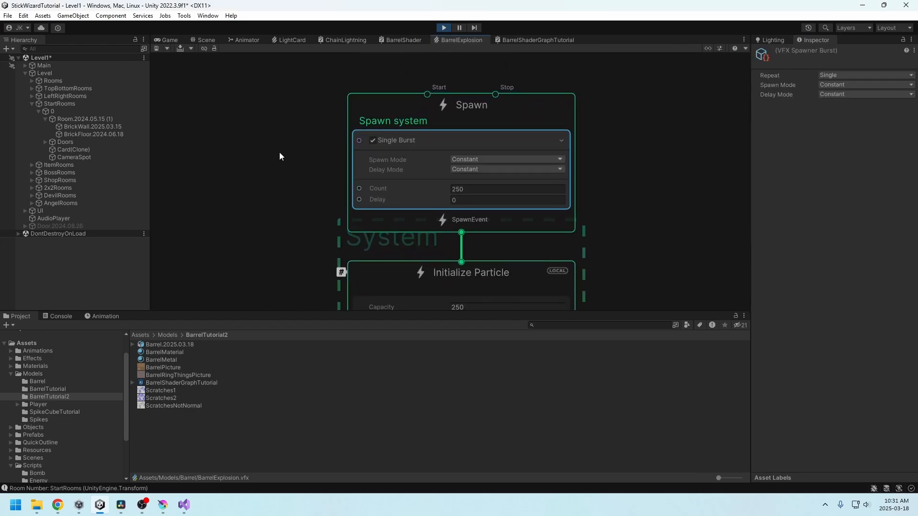
pyautogui.moveTo(280, 151); pyautogui.dragTo(320, 154, button='middle')
pyautogui.scroll(1, 319, 154)
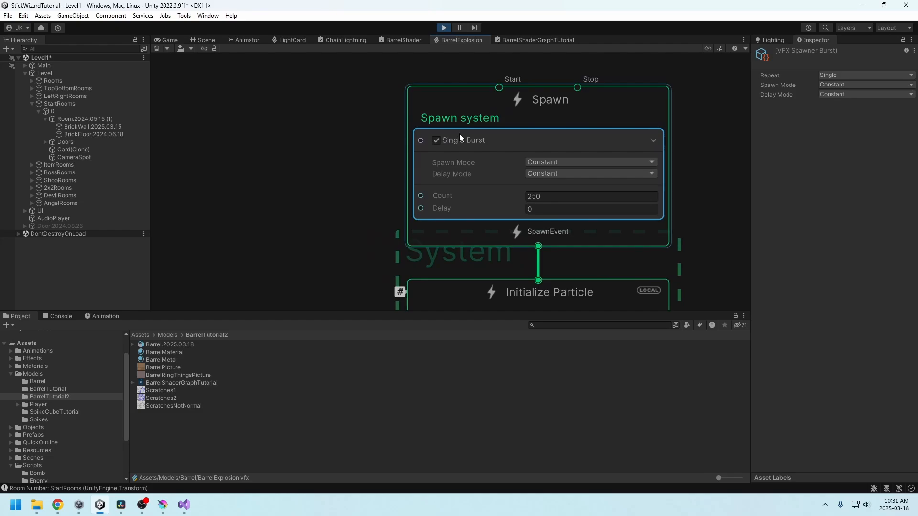
pyautogui.moveTo(672, 161); pyautogui.dragTo(571, 148, button='middle')
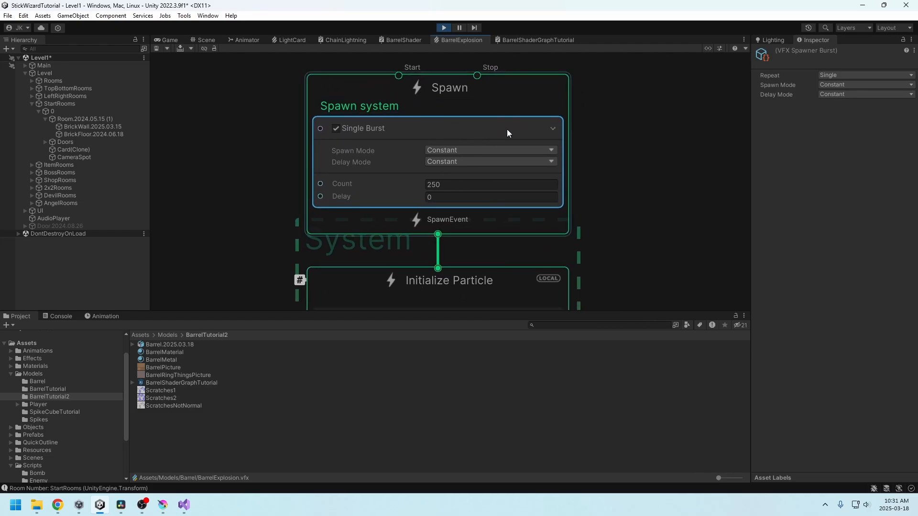
# - Search the blocks available for the Spawn context for "burst" and dismiss the search without adding one
pyautogui.press('space')
pyautogui.write('burst')
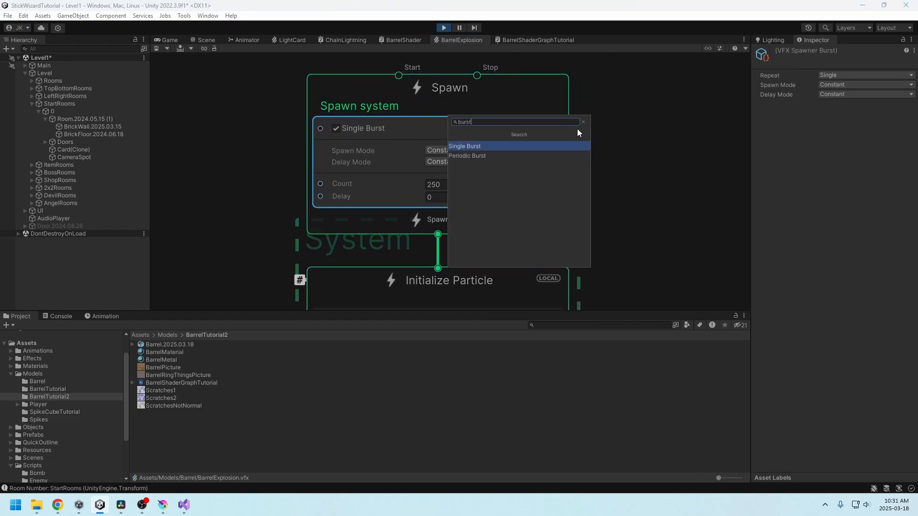
pyautogui.click(645, 83)
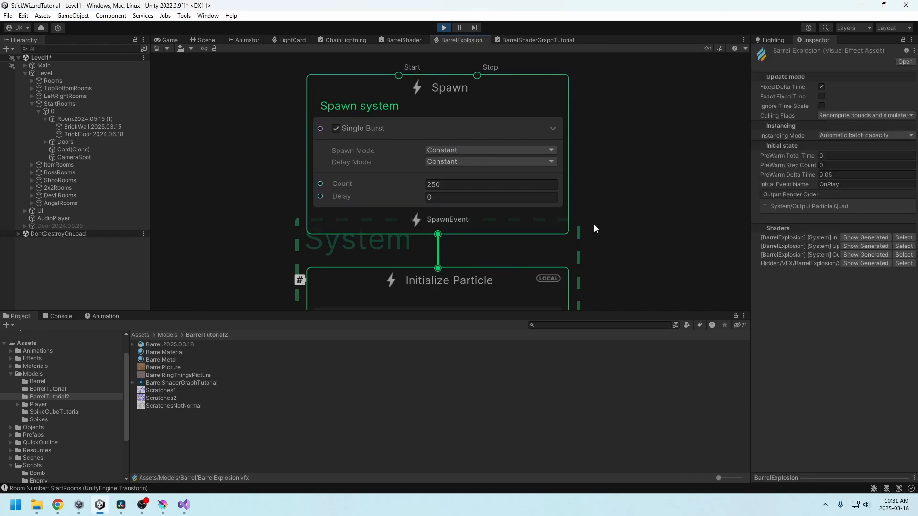
# - Examine the Initialize Particle context's capacity, sphere position, random velocity and lifetime blocks, including the Multiply node feeding the velocity
pyautogui.scroll(-2, 593, 223)
pyautogui.moveTo(582, 216); pyautogui.dragTo(586, 154, button='middle')
pyautogui.scroll(-2, 560, 197)
pyautogui.moveTo(424, 190); pyautogui.dragTo(446, 151, button='middle')
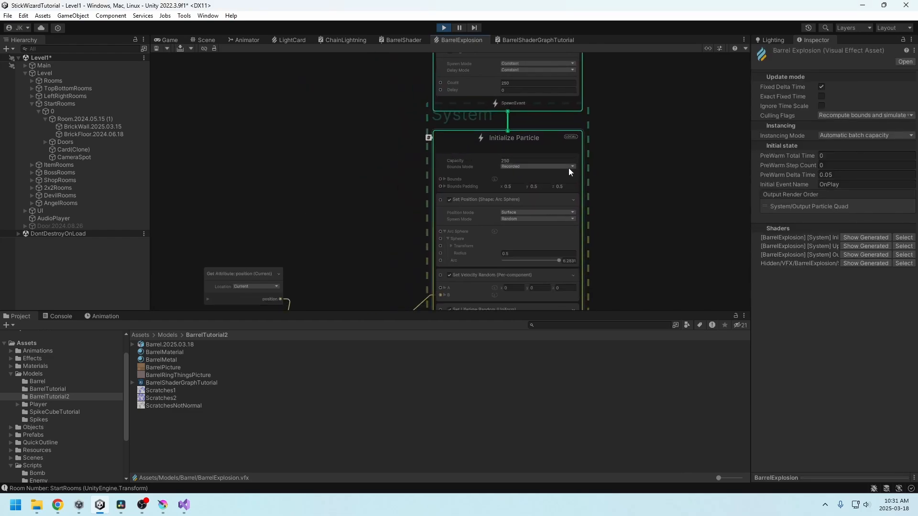
pyautogui.moveTo(595, 196); pyautogui.dragTo(593, 146, button='middle')
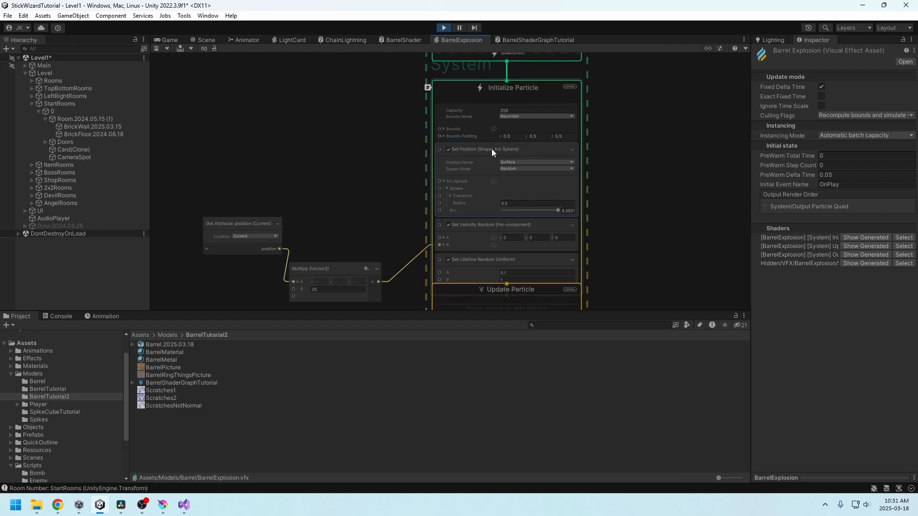
pyautogui.moveTo(595, 238); pyautogui.dragTo(601, 177, button='middle')
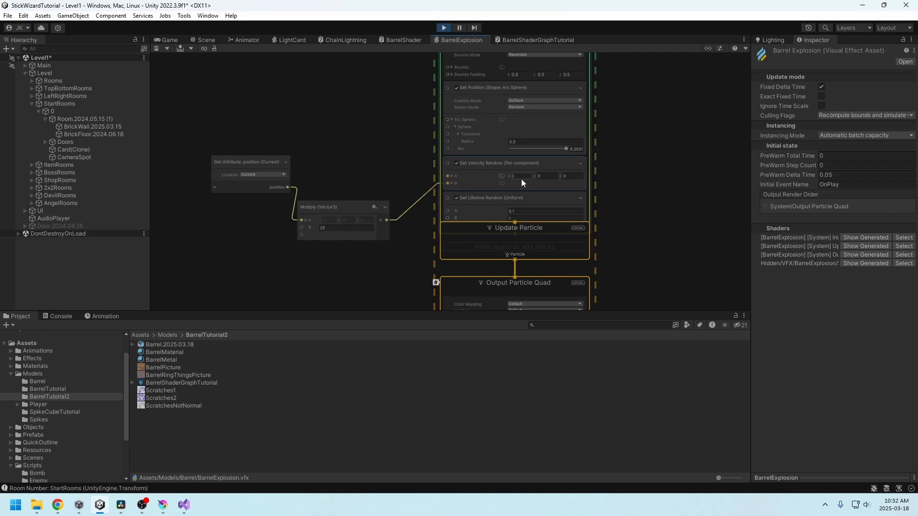
pyautogui.scroll(-2, 633, 220)
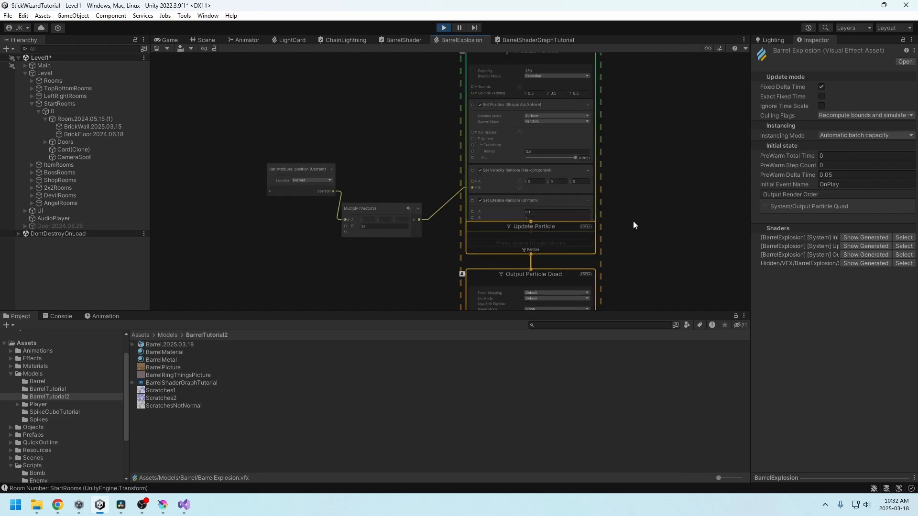
# - Move the Update Particle context down clear of the Initialize Particle blocks
pyautogui.click(554, 168)
pyautogui.moveTo(555, 168); pyautogui.dragTo(554, 173)
pyautogui.moveTo(603, 200); pyautogui.dragTo(552, 173, button='middle')
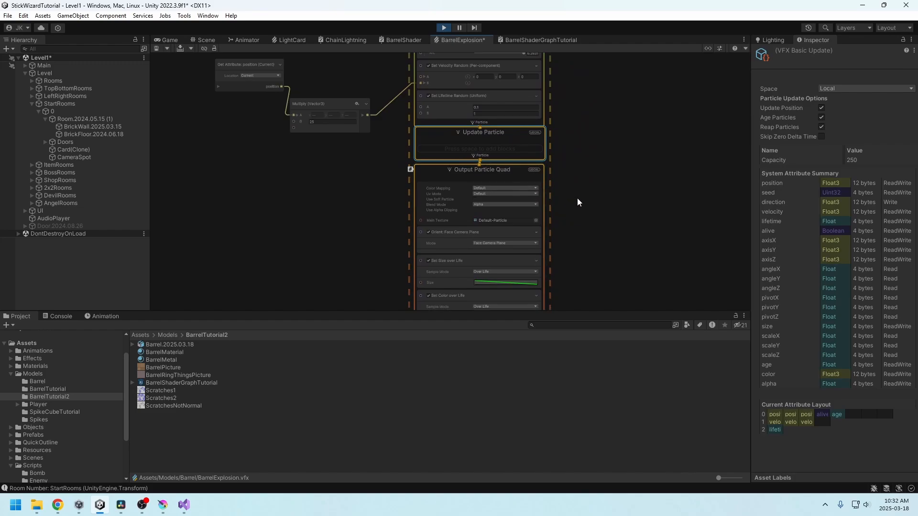
pyautogui.moveTo(534, 214)
pyautogui.mouseDown(button='middle')
pyautogui.moveTo(537, 172)
pyautogui.moveTo(527, 199)
pyautogui.mouseUp(button='middle')
pyautogui.click(542, 184)
pyautogui.click(567, 193)
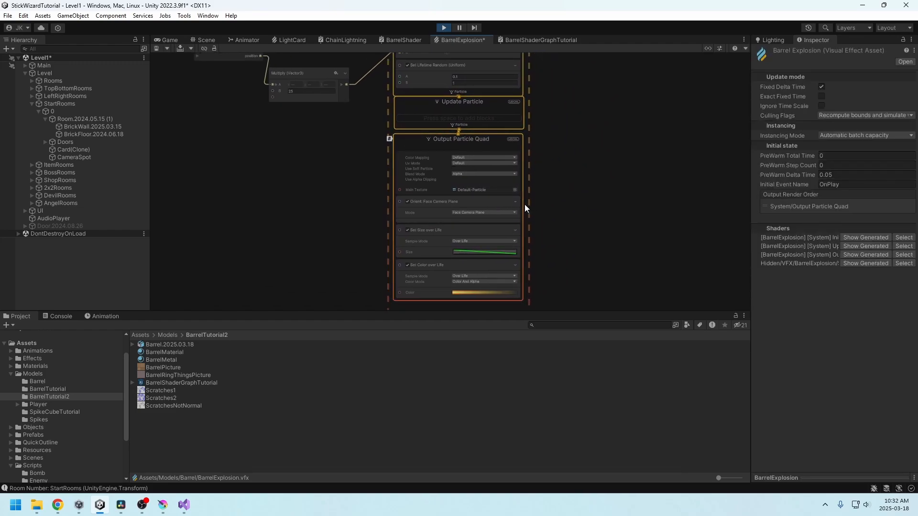
# - Inspect the size curve of the Set Size over Life block in Output Particle Quad and close the curve editor
pyautogui.moveTo(580, 226); pyautogui.dragTo(576, 188, button='middle')
pyautogui.scroll(5, 513, 191)
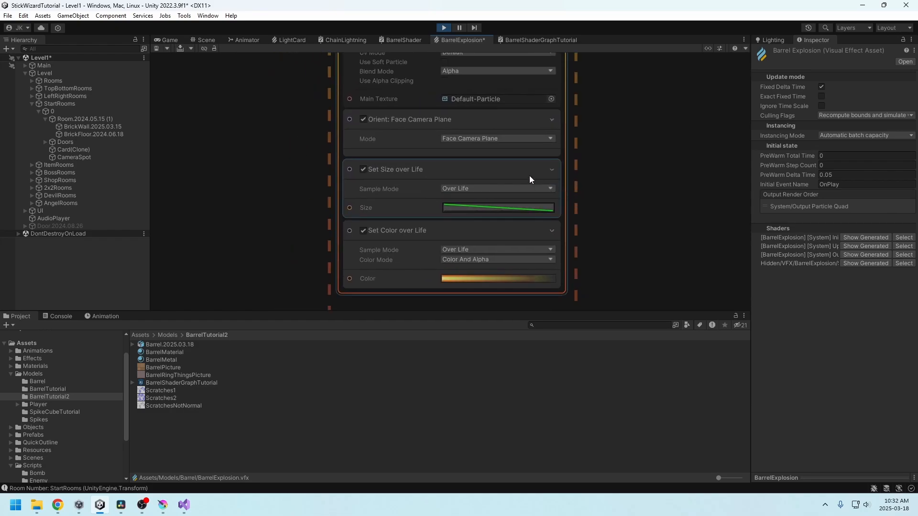
pyautogui.click(460, 171)
pyautogui.click(487, 209)
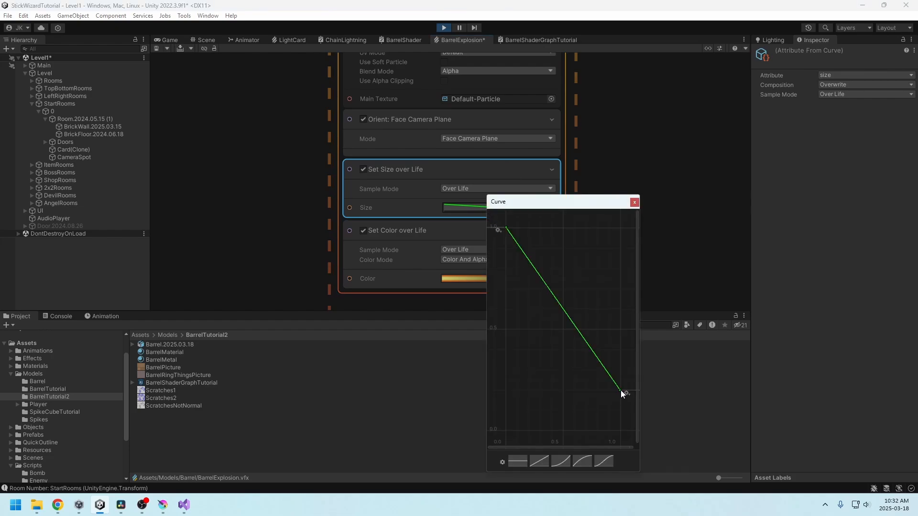
pyautogui.click(634, 203)
# - Examine the alpha keys and the first color key's HDR color in the gradient of the Set Color over Life block
pyautogui.moveTo(619, 228); pyautogui.dragTo(643, 202, button='middle')
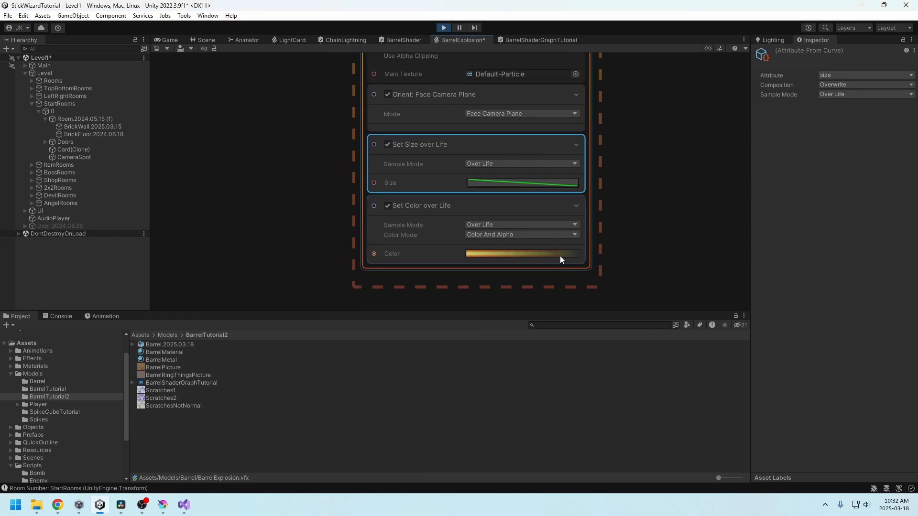
pyautogui.click(541, 252)
pyautogui.click(595, 245)
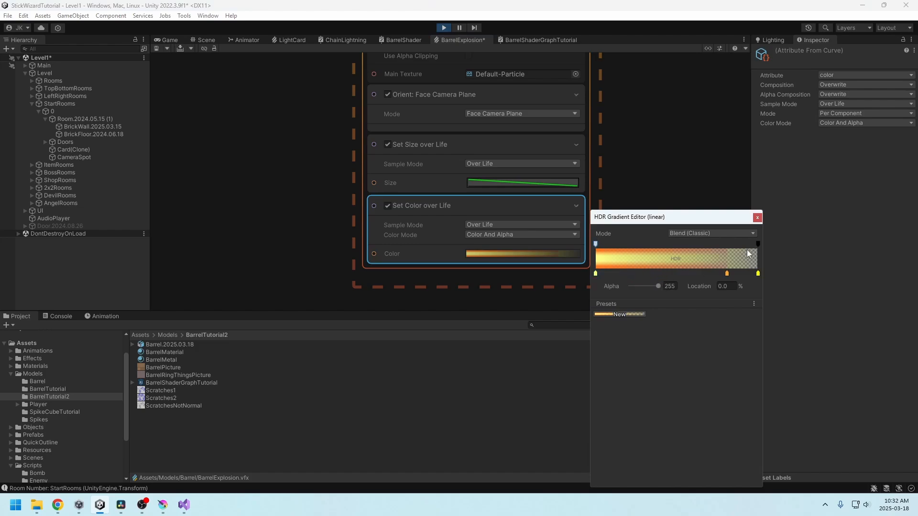
pyautogui.click(757, 245)
pyautogui.click(595, 274)
pyautogui.click(654, 286)
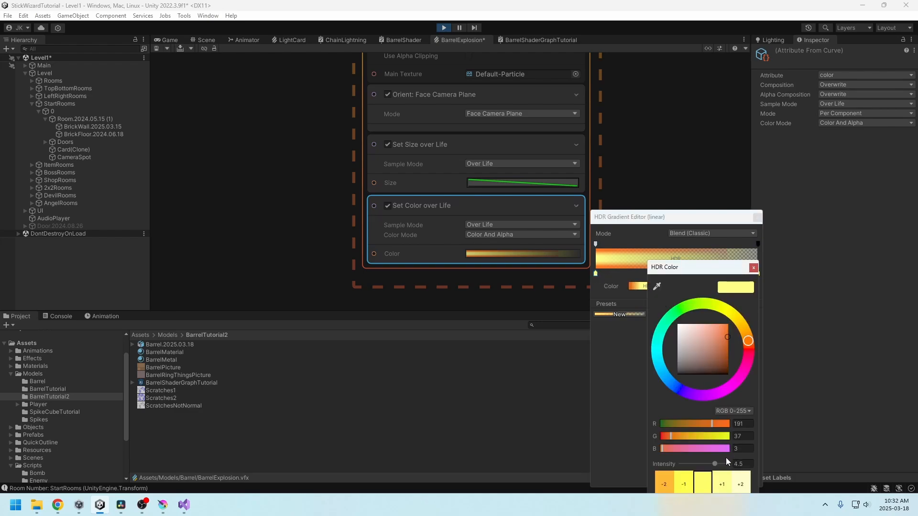
pyautogui.click(752, 267)
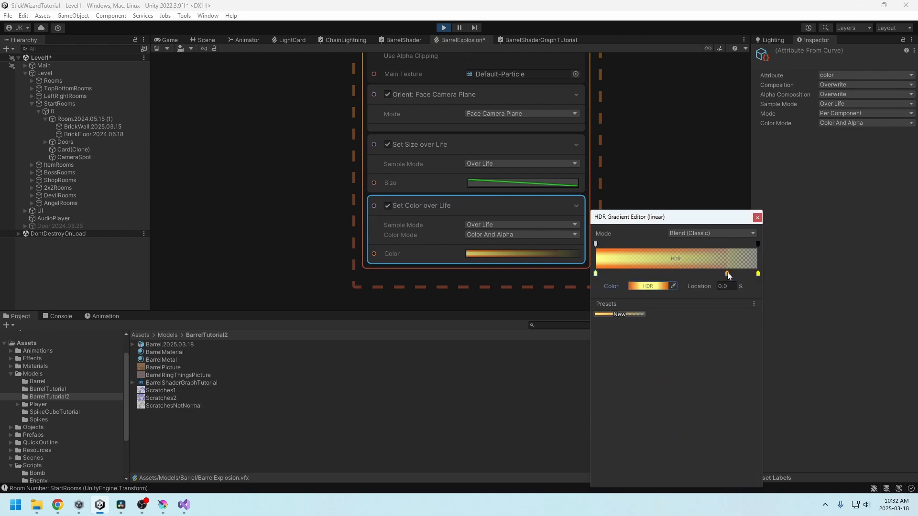
# - Inspect the gradient's remaining color keys and the end key's HDR color, and close the gradient editor
pyautogui.click(727, 274)
pyautogui.click(758, 274)
pyautogui.click(656, 286)
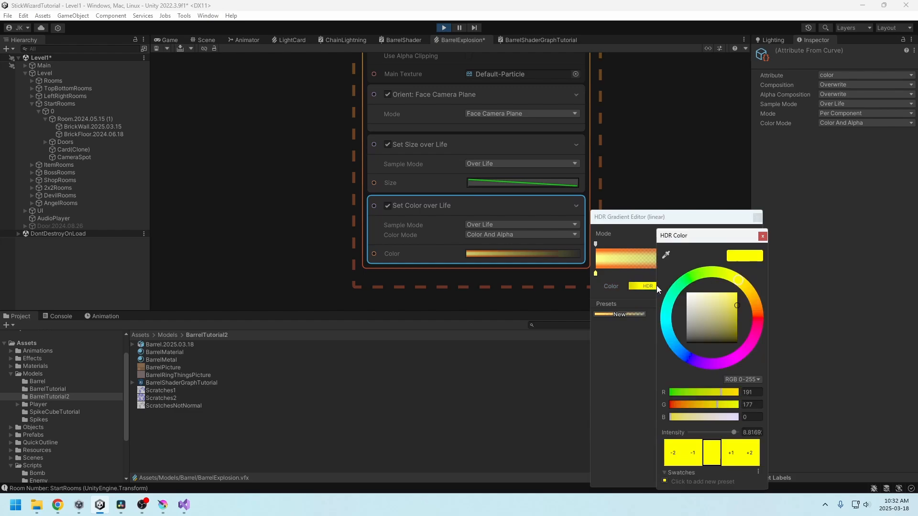
pyautogui.click(763, 237)
pyautogui.click(757, 217)
# - Stop play mode in the Game view and save the scene's Barrel.2025.03.18 object as a prefab in the BarrelTutorial2 folder
pyautogui.click(167, 40)
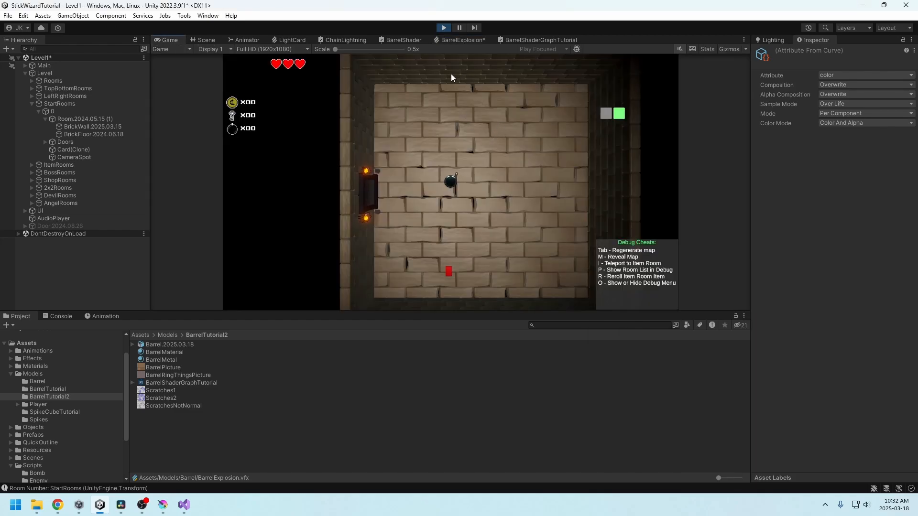
pyautogui.click(445, 27)
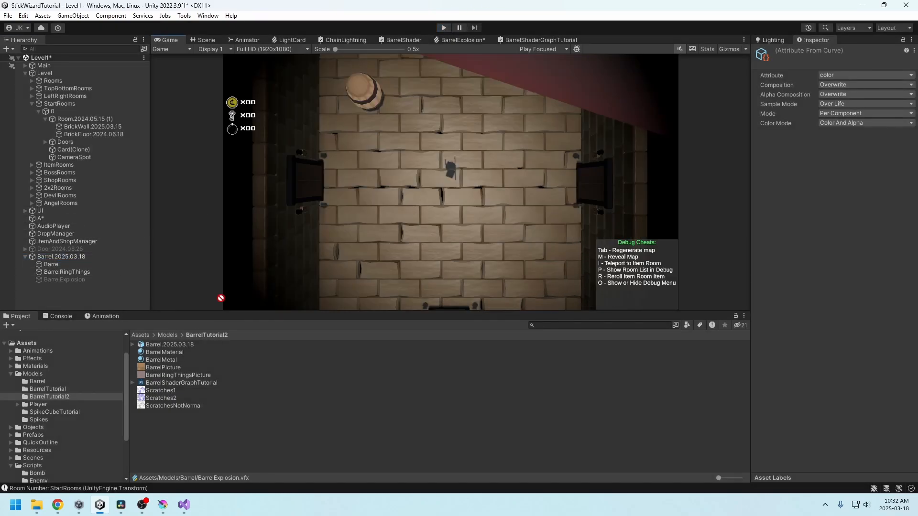
pyautogui.moveTo(179, 423); pyautogui.dragTo(174, 420)
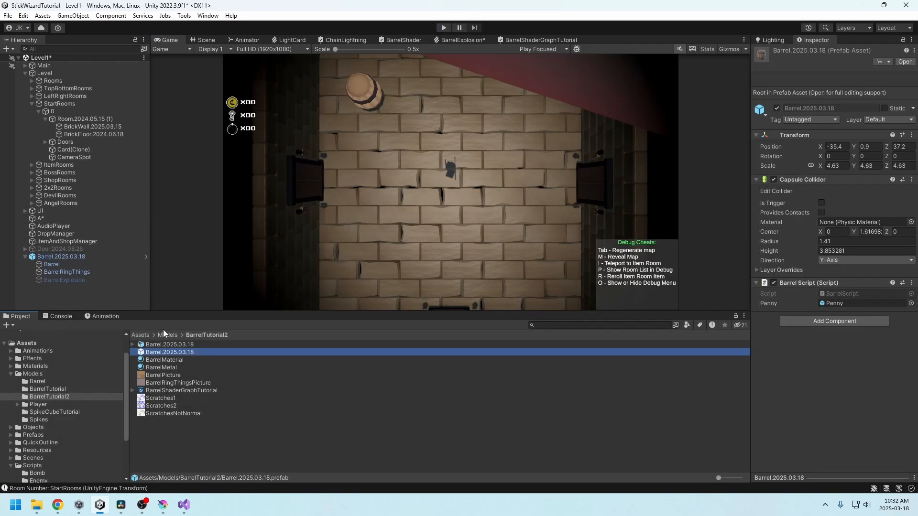
# - Unpack the scene's Barrel.2025.03.18 instance from its prefab
pyautogui.click(73, 257)
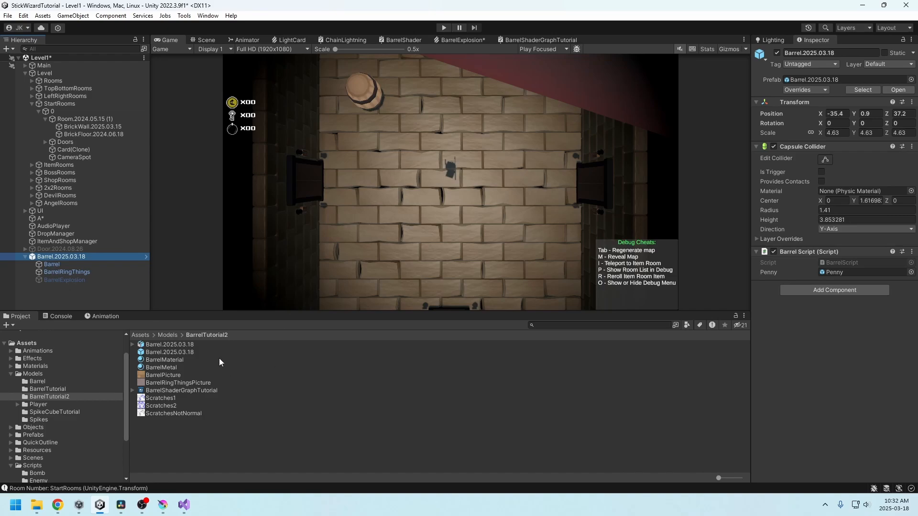
pyautogui.rightClick(74, 257)
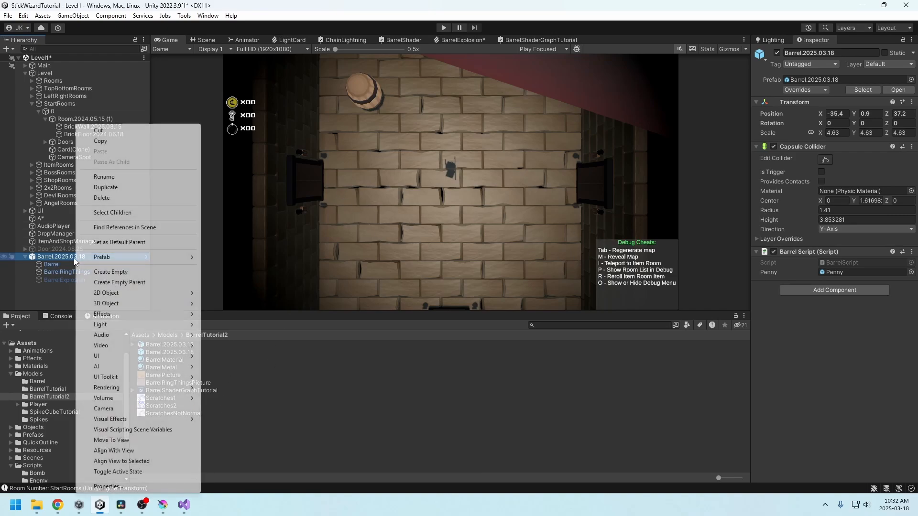
pyautogui.moveTo(181, 257)
pyautogui.click(226, 334)
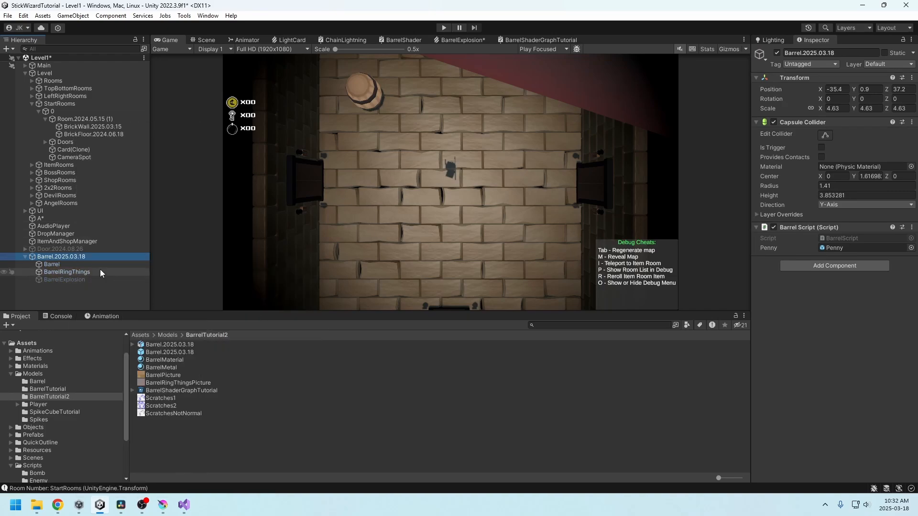
# - Duplicate the barrel four times in the Scene view and spread the copies across the floor near the original
pyautogui.hotkey('ctrl', 'd')
pyautogui.click(204, 40)
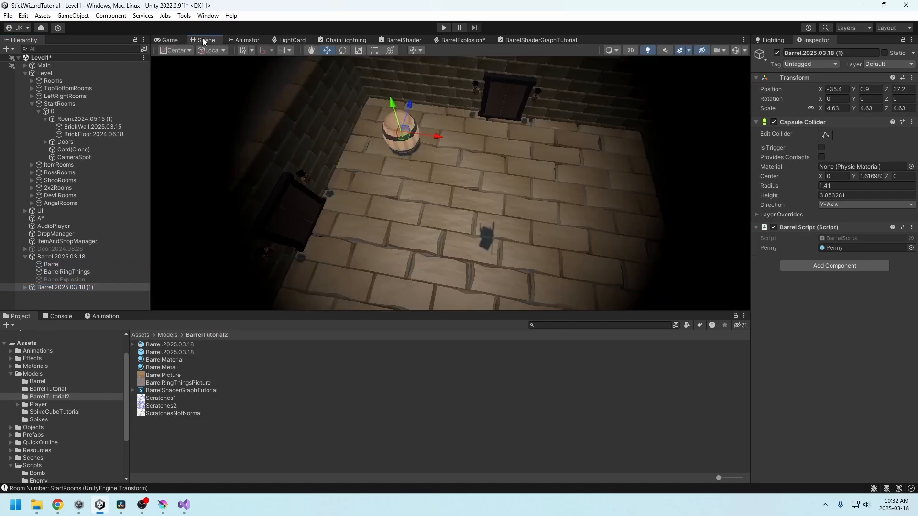
pyautogui.moveTo(407, 147); pyautogui.dragTo(361, 183)
pyautogui.hotkey('ctrl', 'd')
pyautogui.hotkey('ctrl', 'd')
pyautogui.hotkey('ctrl', 'd')
# - Play the level and shoot each of the five barrels to test their cracking and explosion effects, moving the character around the room
pyautogui.click(444, 28)
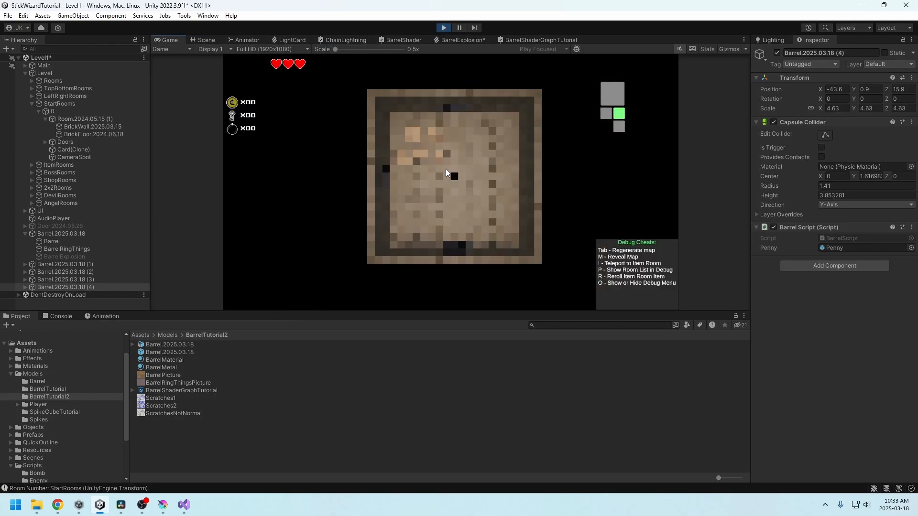
pyautogui.click(429, 122)
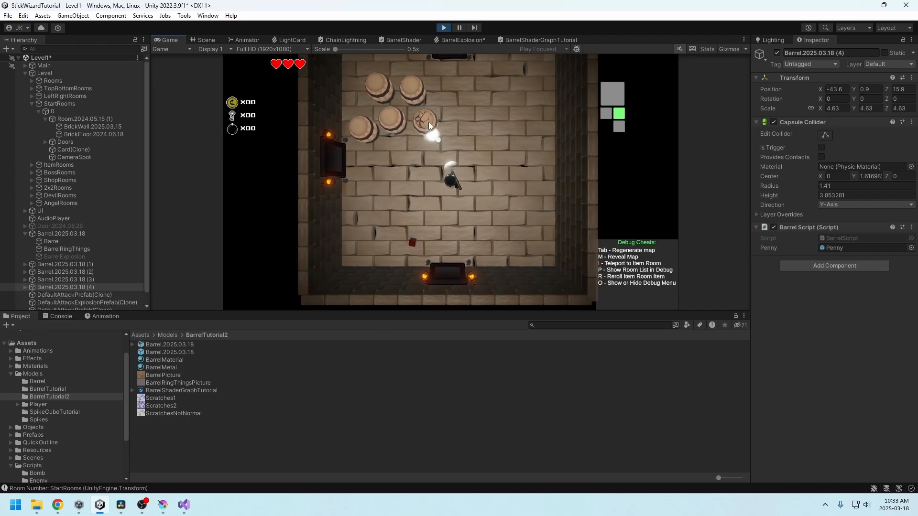
pyautogui.click(429, 123)
pyautogui.press('w')
pyautogui.press('a')
pyautogui.click(431, 125)
pyautogui.click(446, 116)
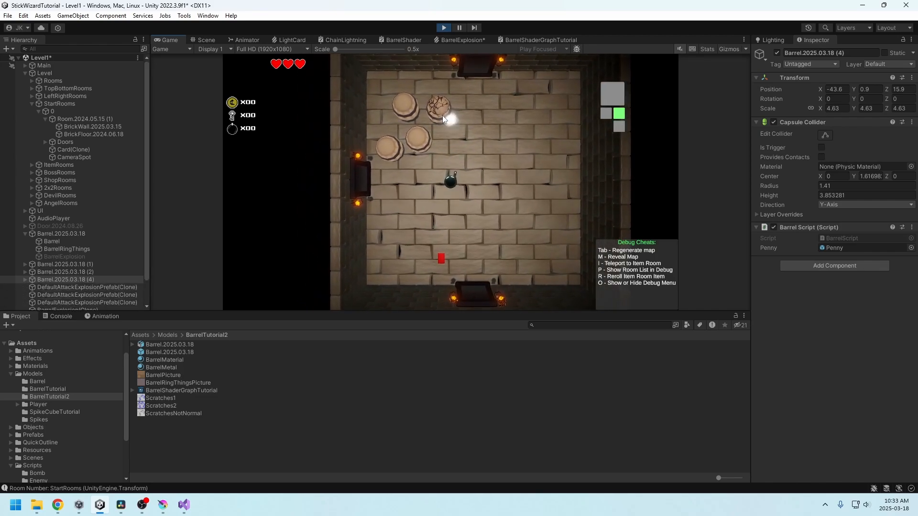
pyautogui.click(443, 115)
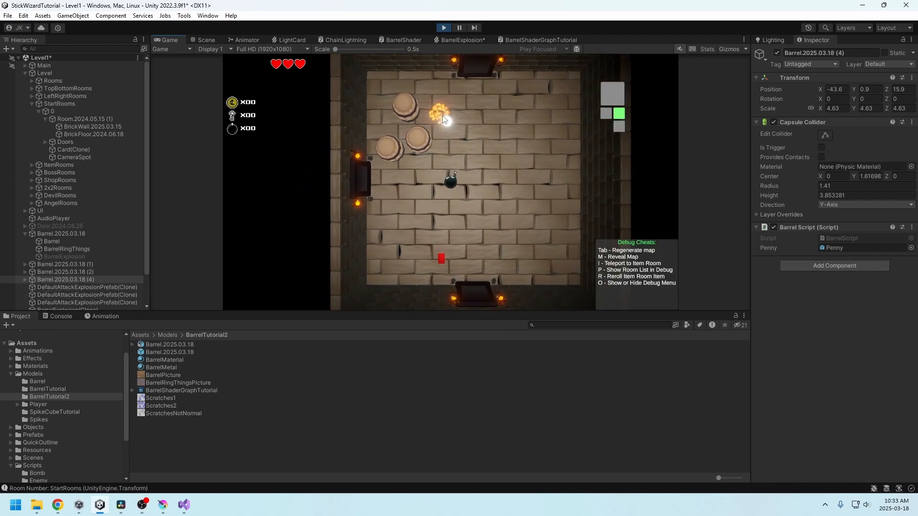
pyautogui.click(417, 140)
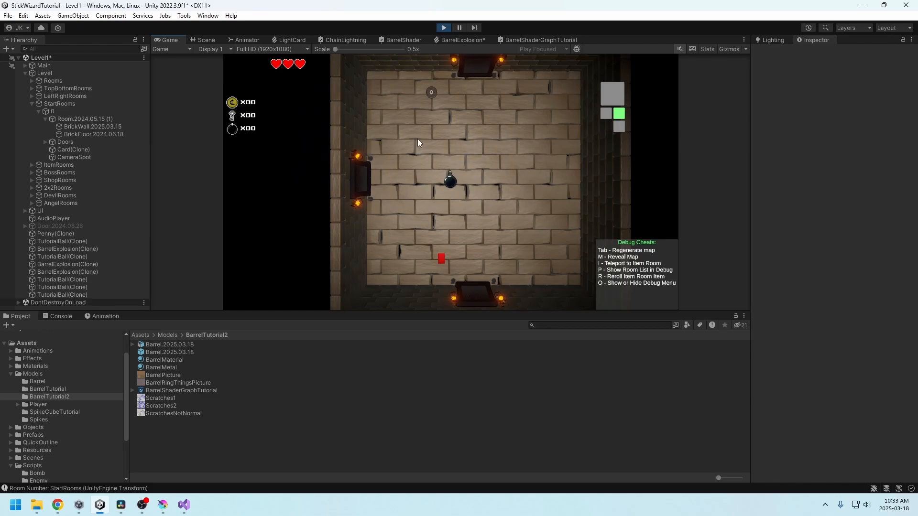
pyautogui.press('w')
pyautogui.press('a')
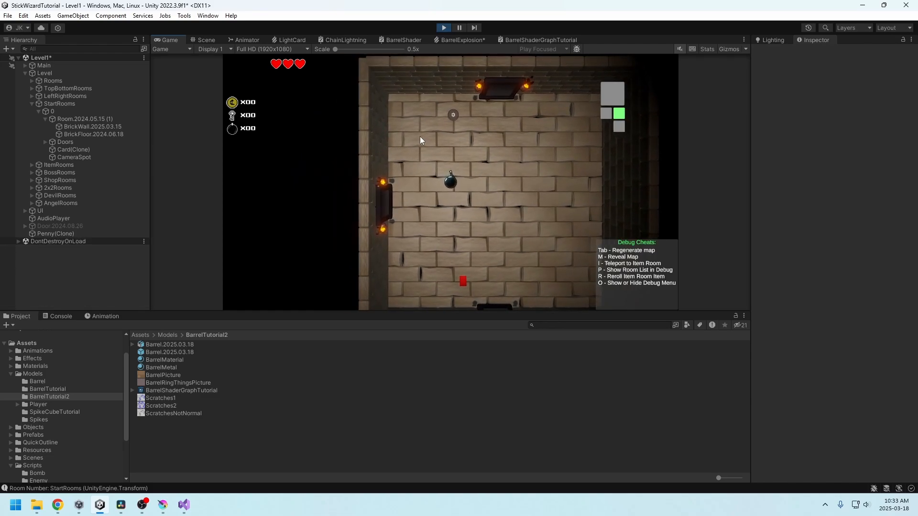